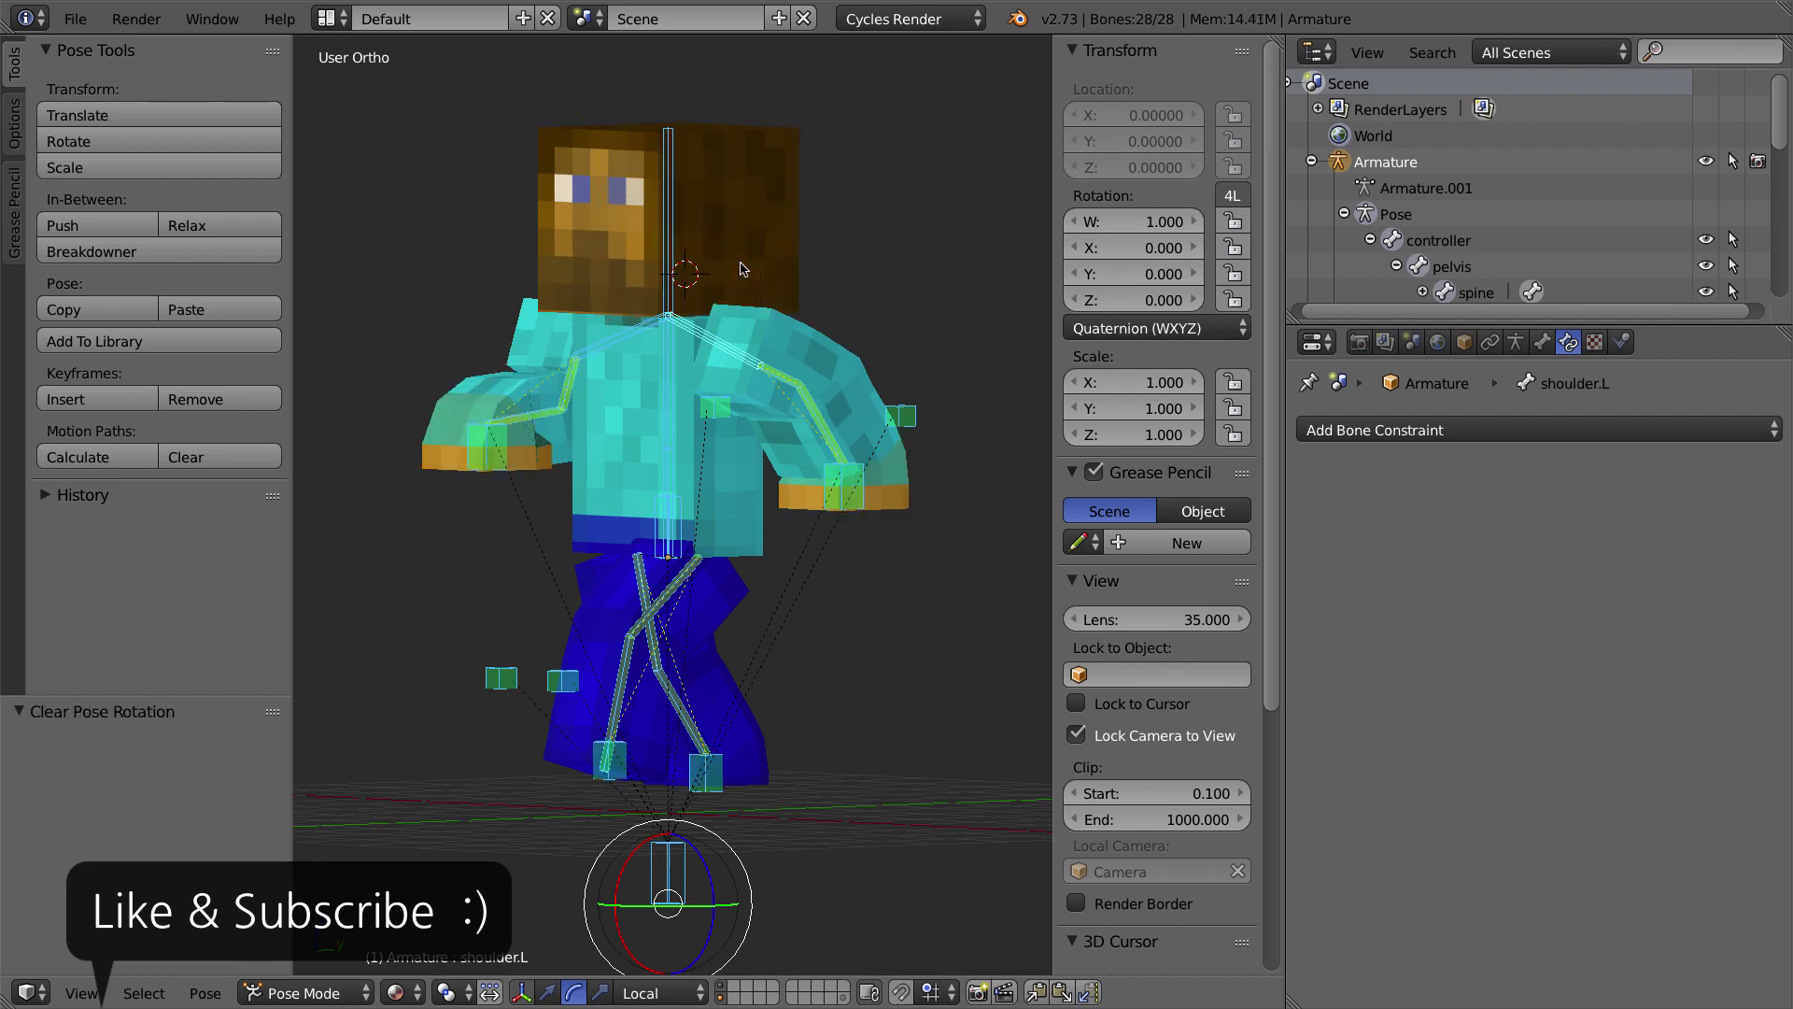
# Step: Clear the location, rotation and scale of all the armature's bones to restore the rest pose
pyautogui.hotkey('alt', 'g')
pyautogui.hotkey('alt', 's')
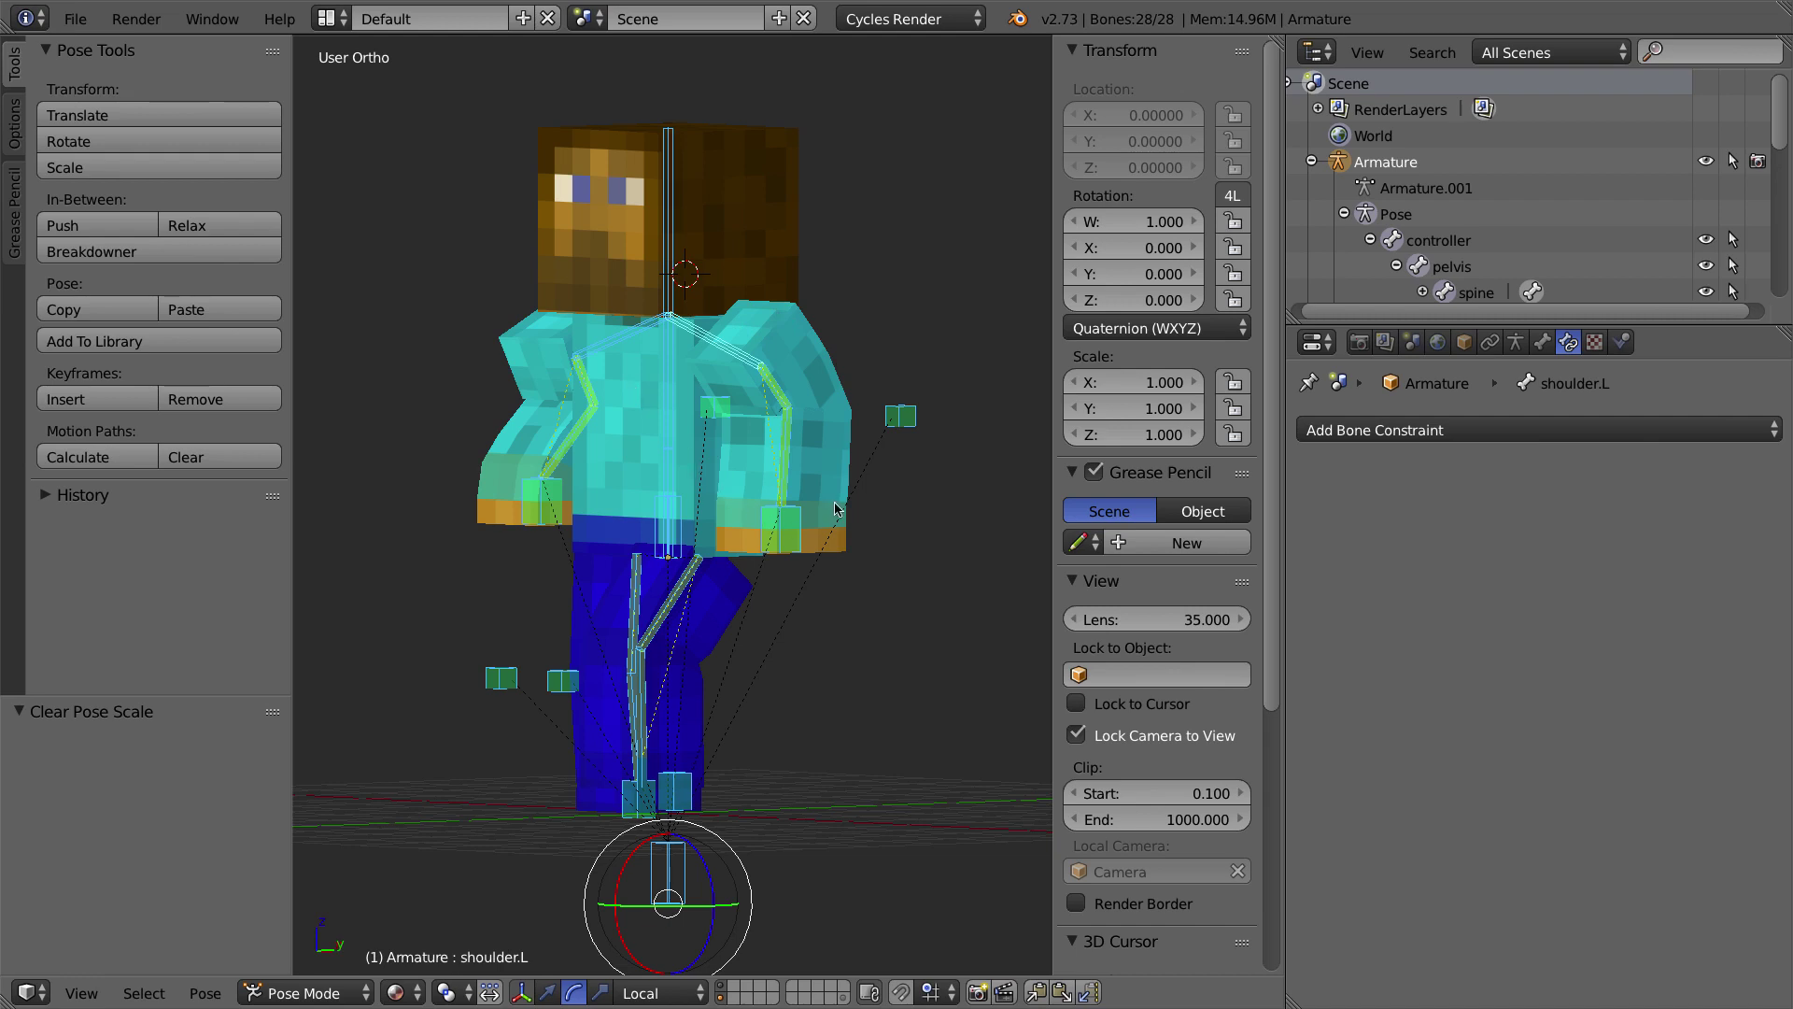
pyautogui.hotkey('alt', 'r')
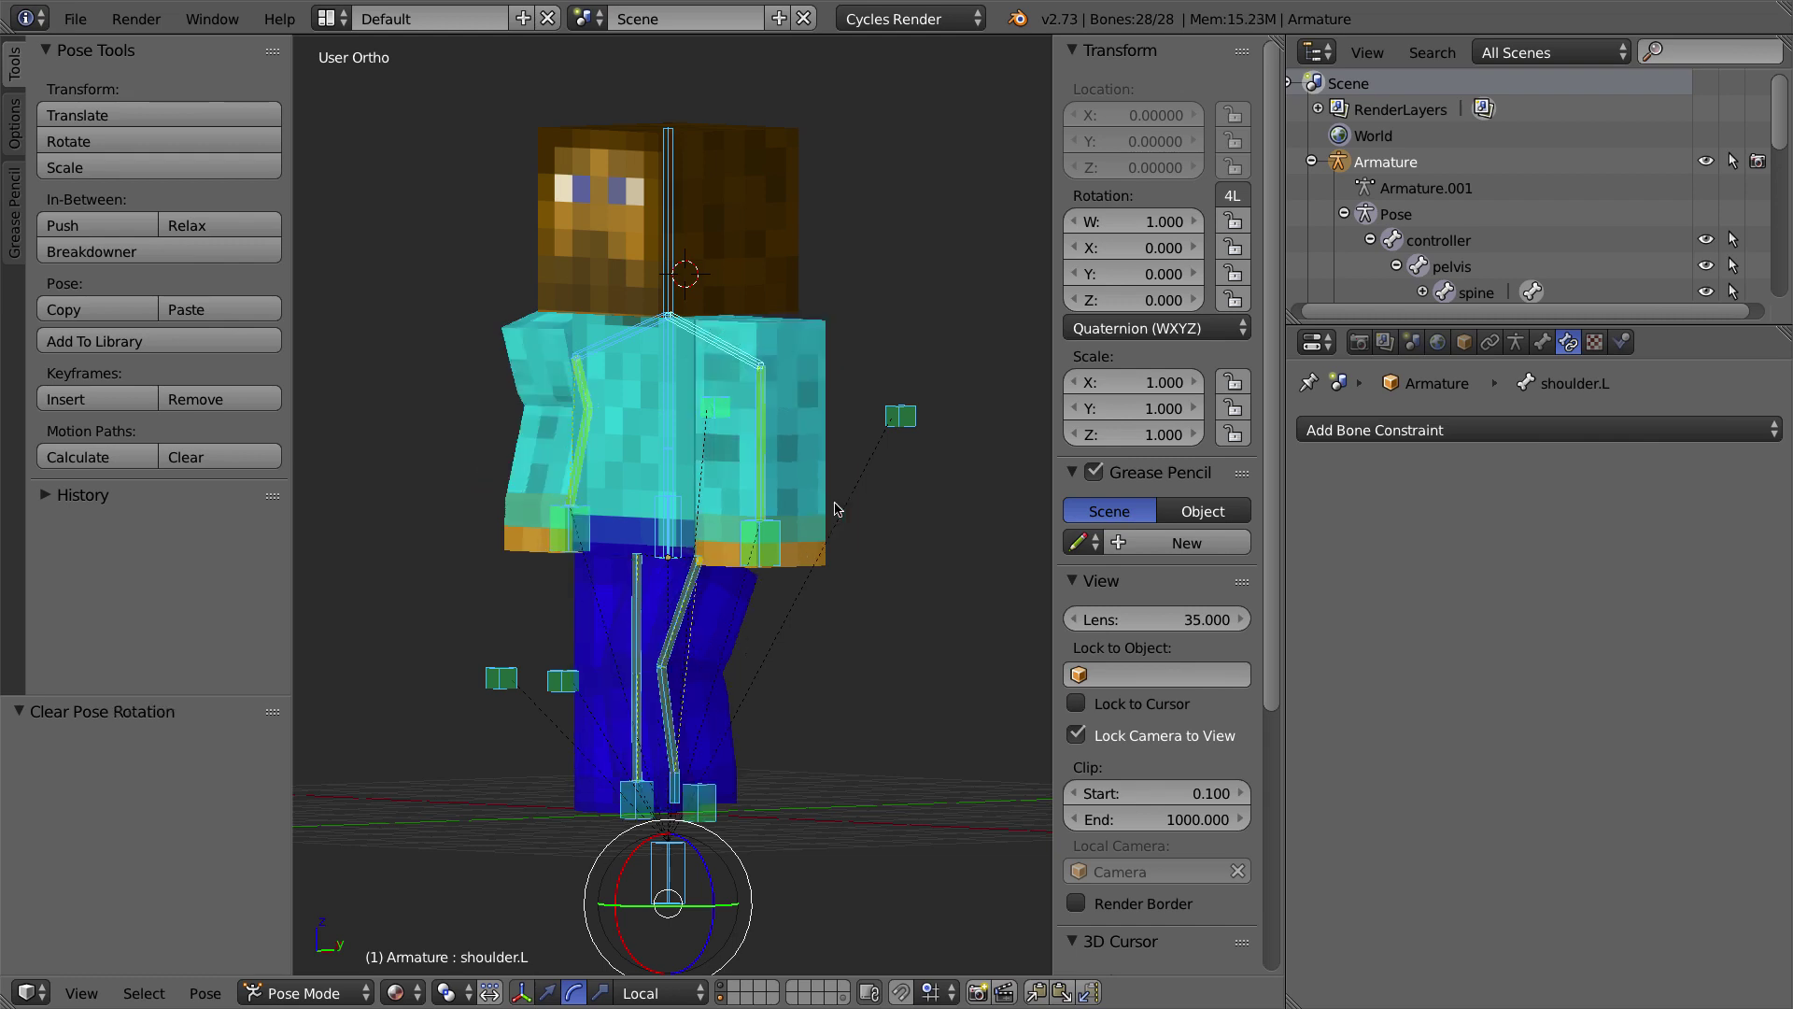
pyautogui.hotkey('alt', 's')
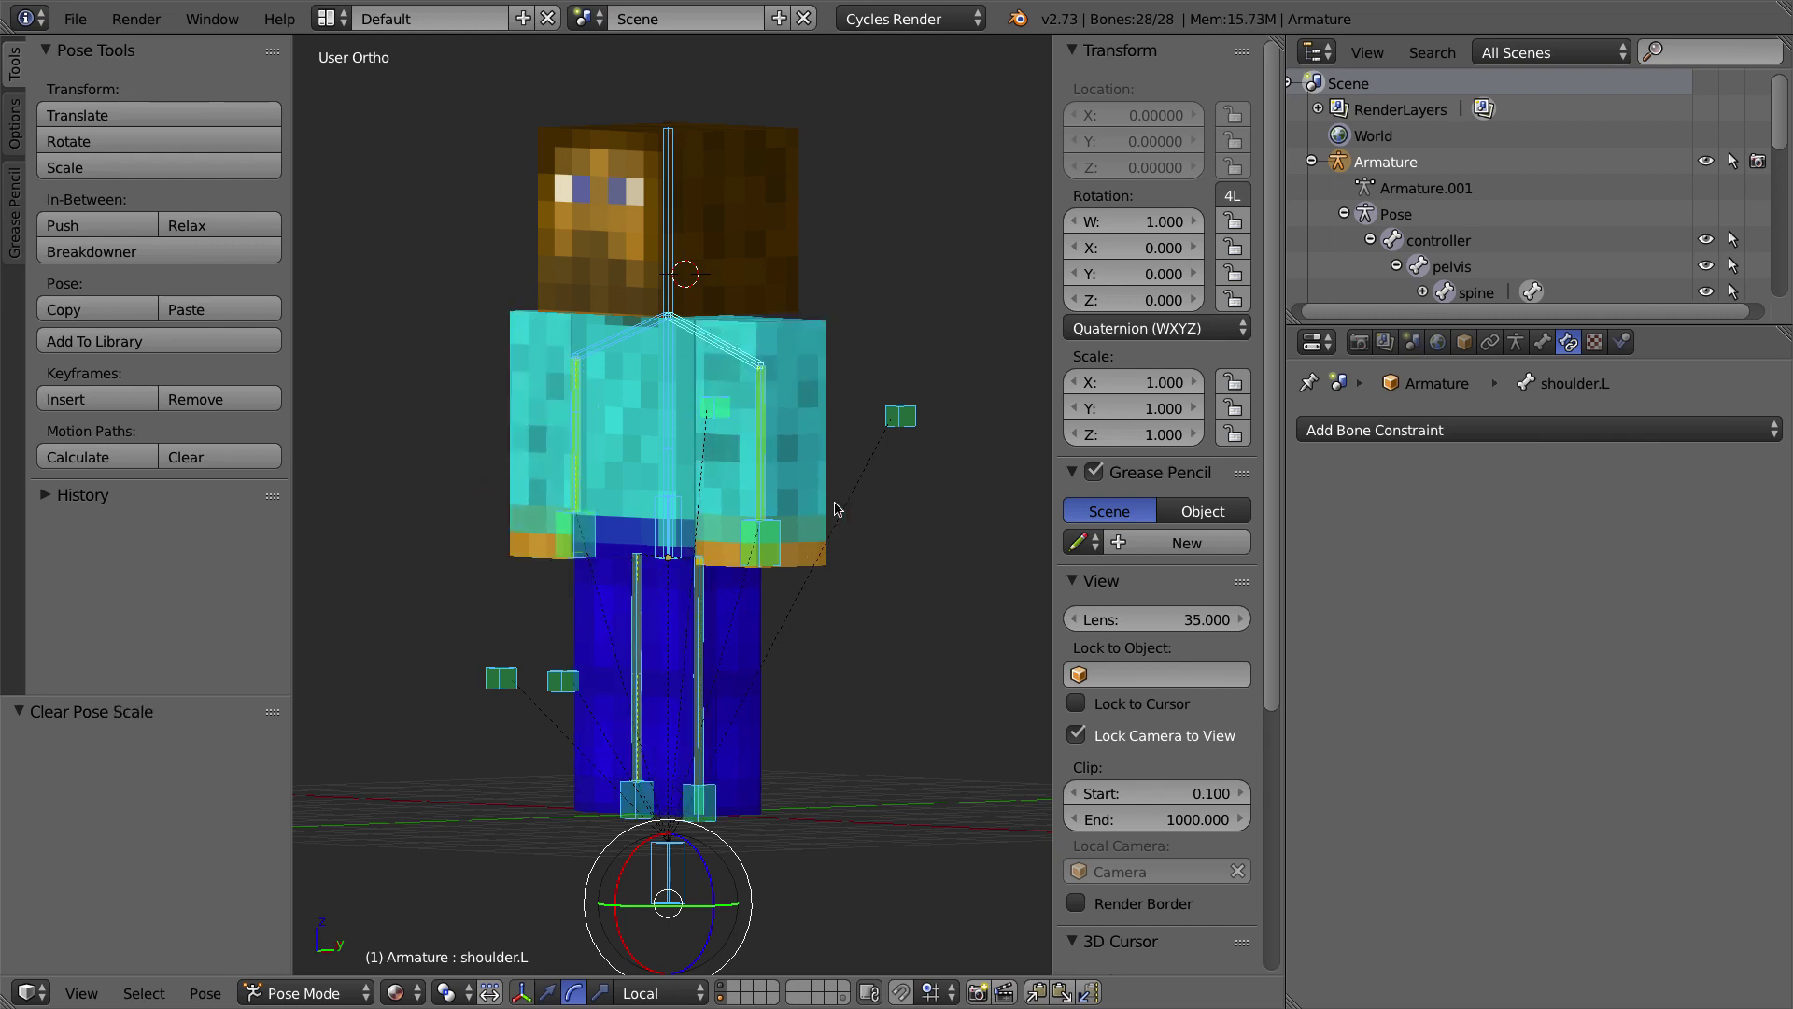
pyautogui.hotkey('alt', 'r')
pyautogui.hotkey('alt', 's')
# Step: Enter Edit Mode on the character mesh and select the three edge loops around its right elbow in front view
pyautogui.rightClick(592, 237)
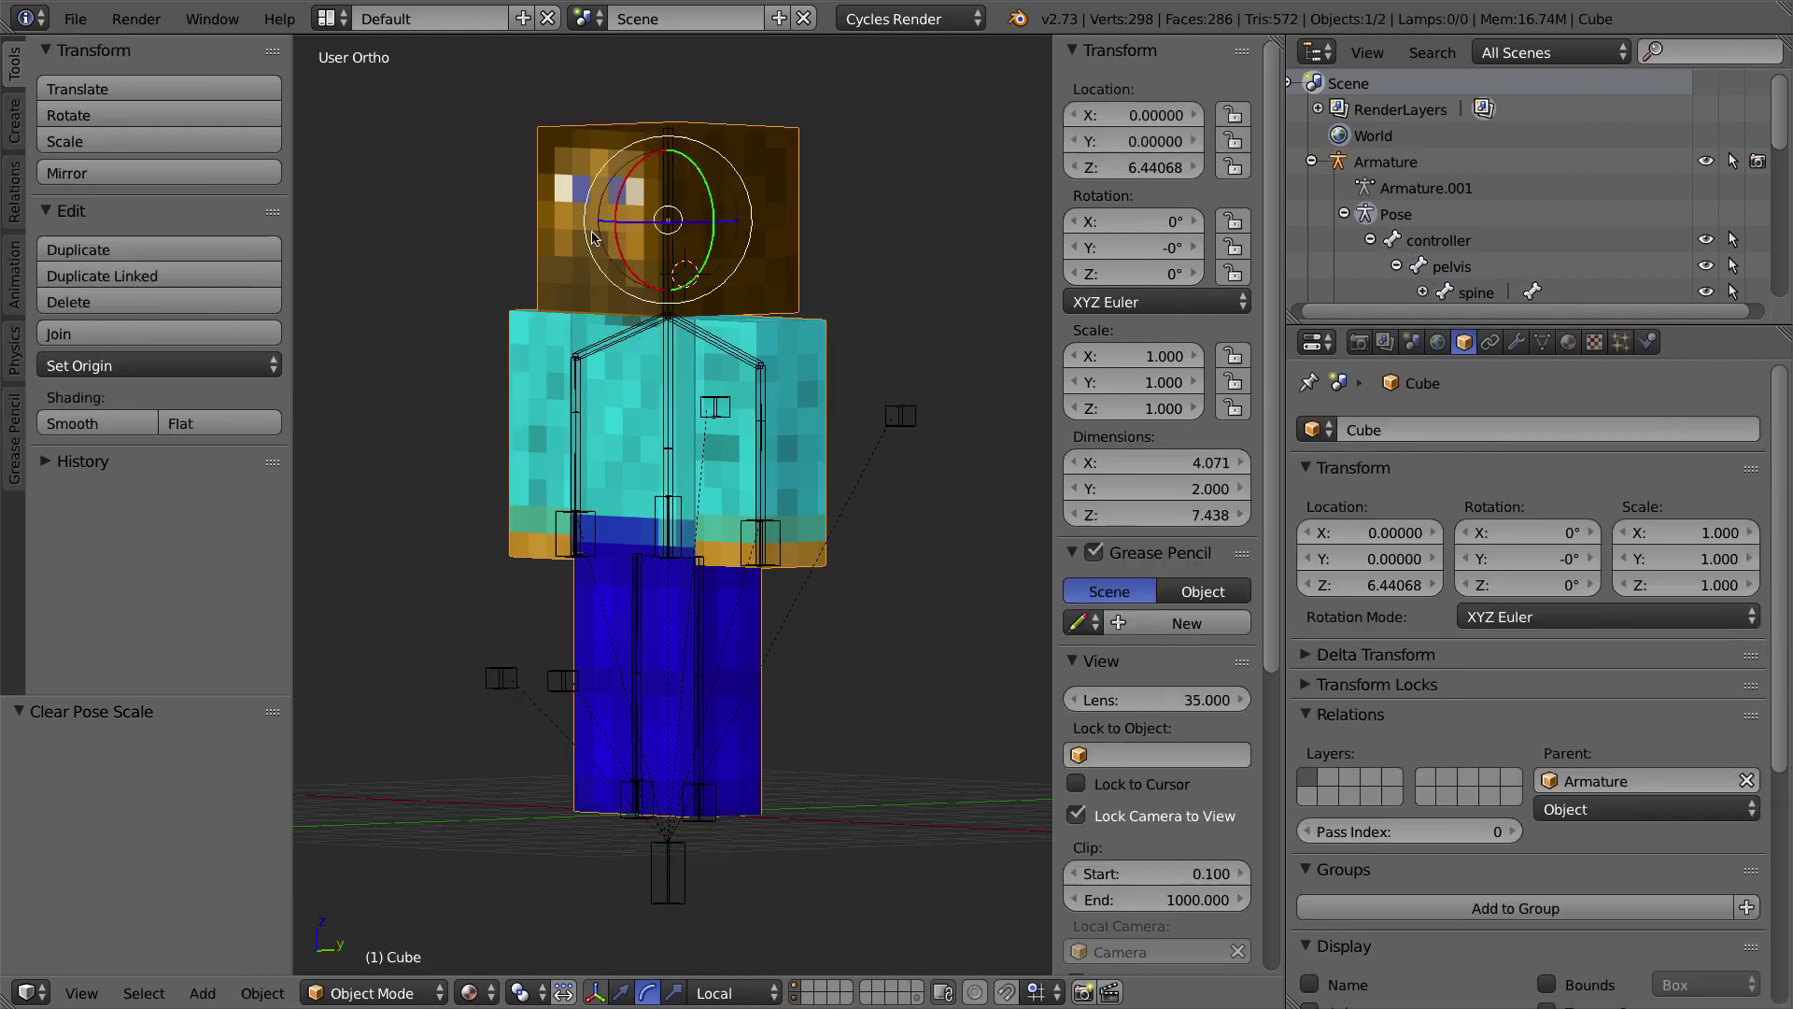
pyautogui.press('Tab')
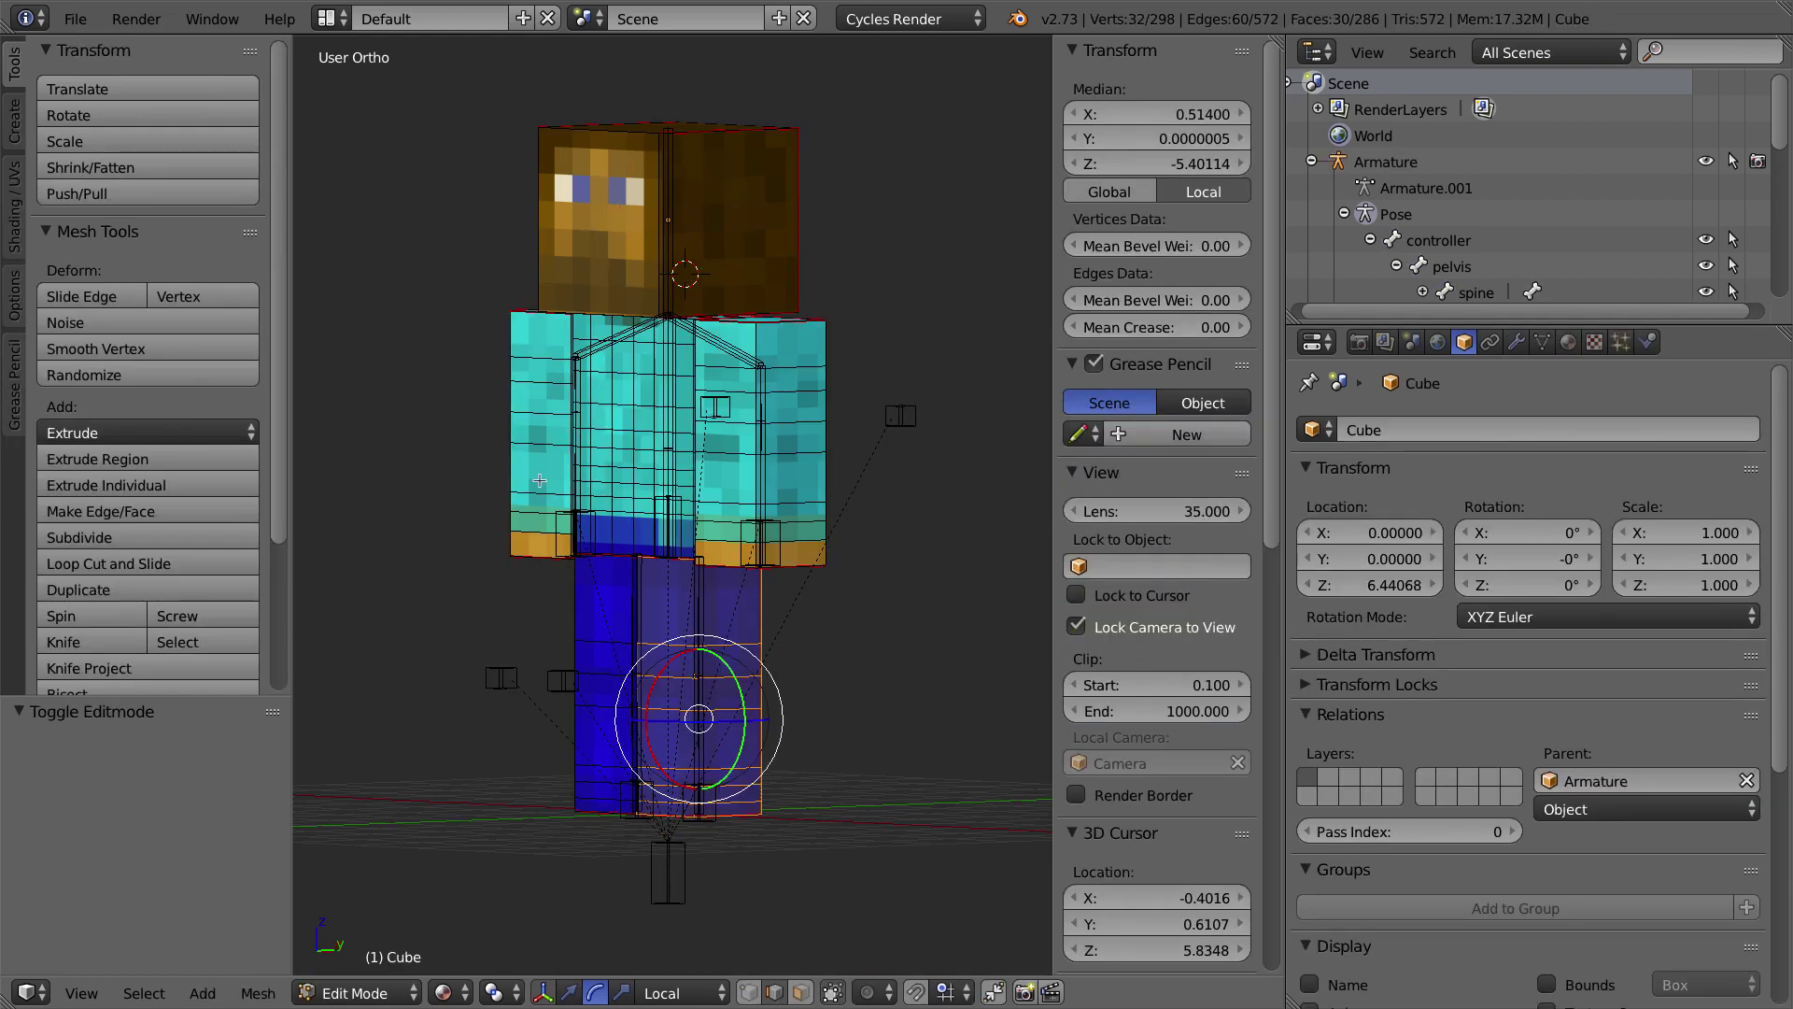
pyautogui.moveTo(549, 384); pyautogui.dragTo(640, 391, button='middle')
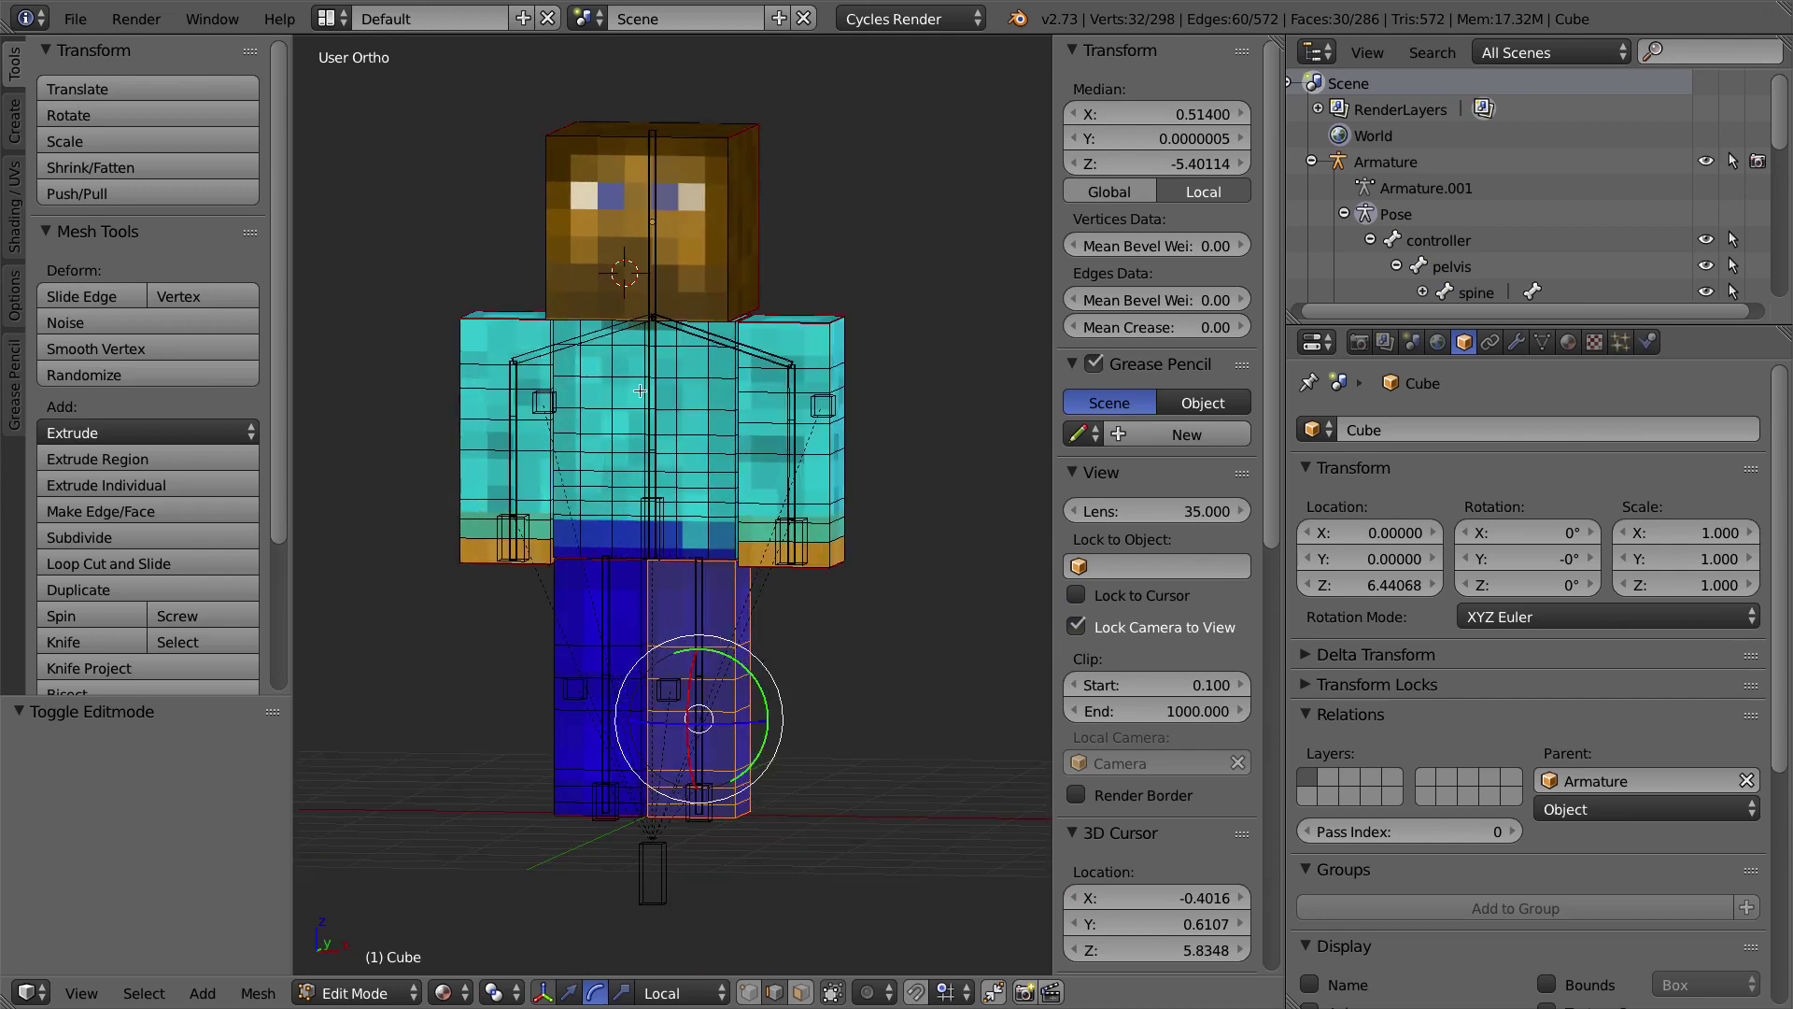
pyautogui.press('KP_1')
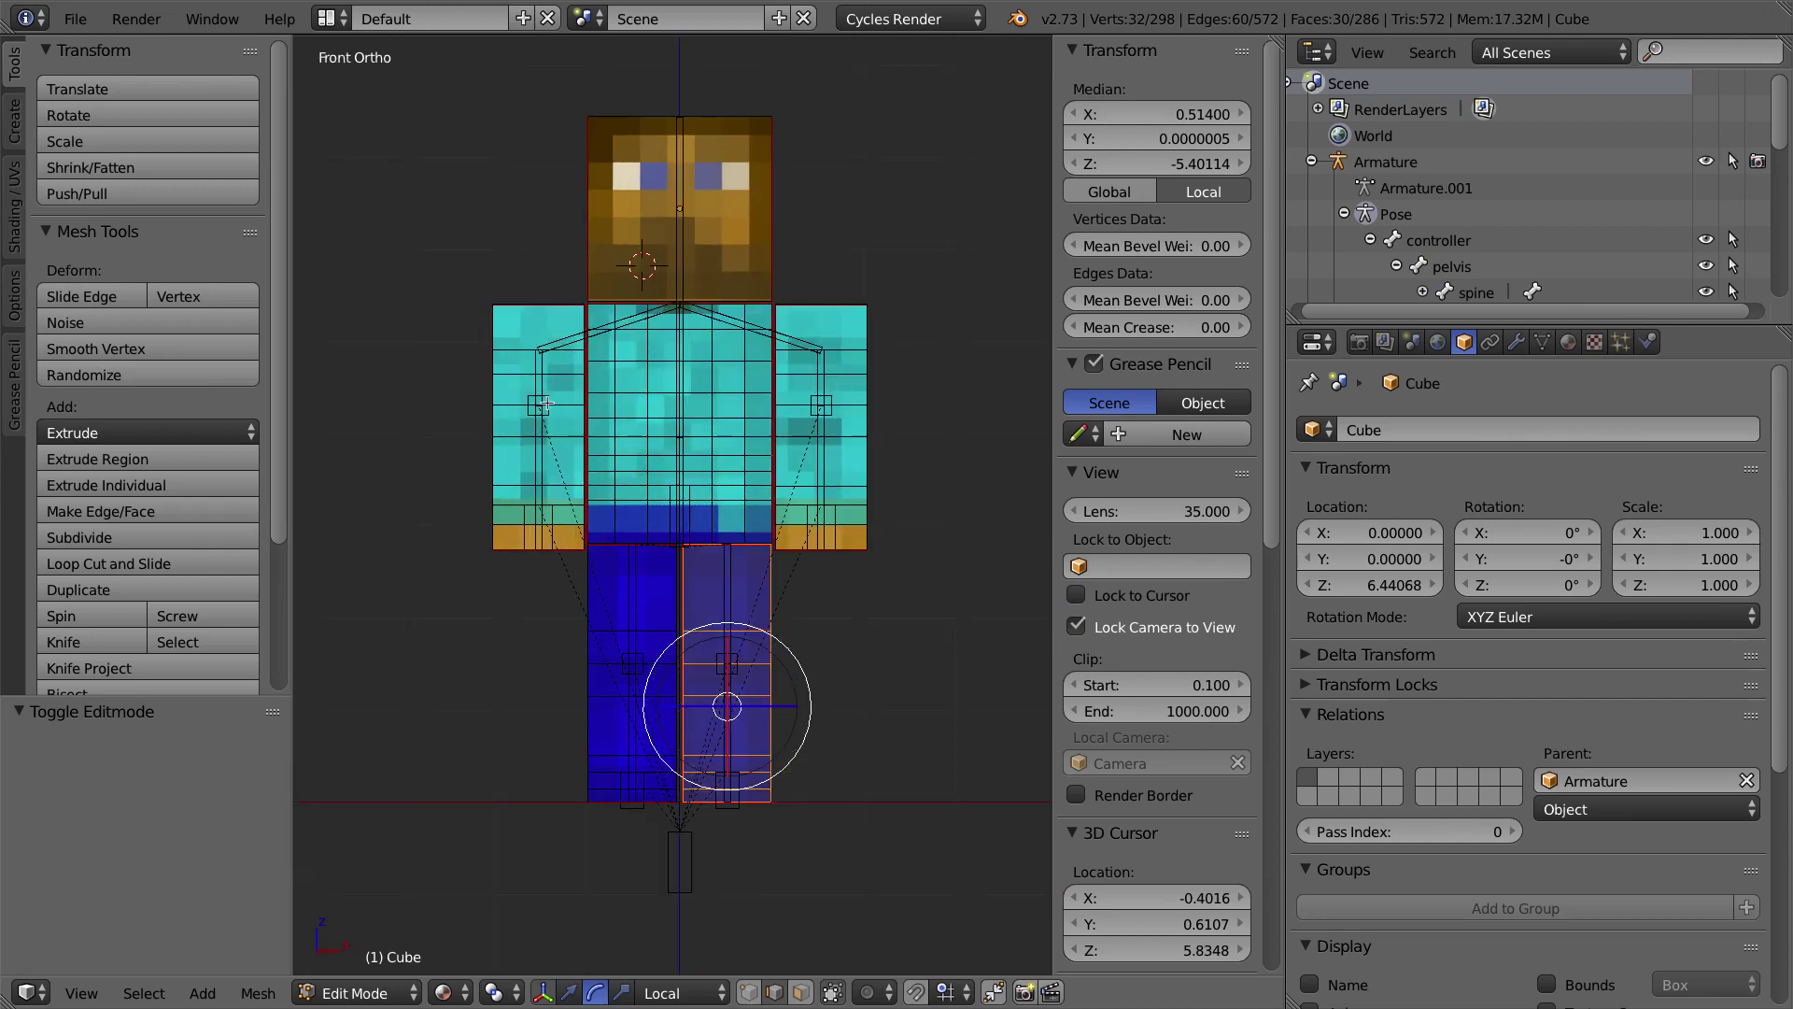
pyautogui.keyDown('alt'); pyautogui.rightClick(565, 404); pyautogui.keyUp('alt')
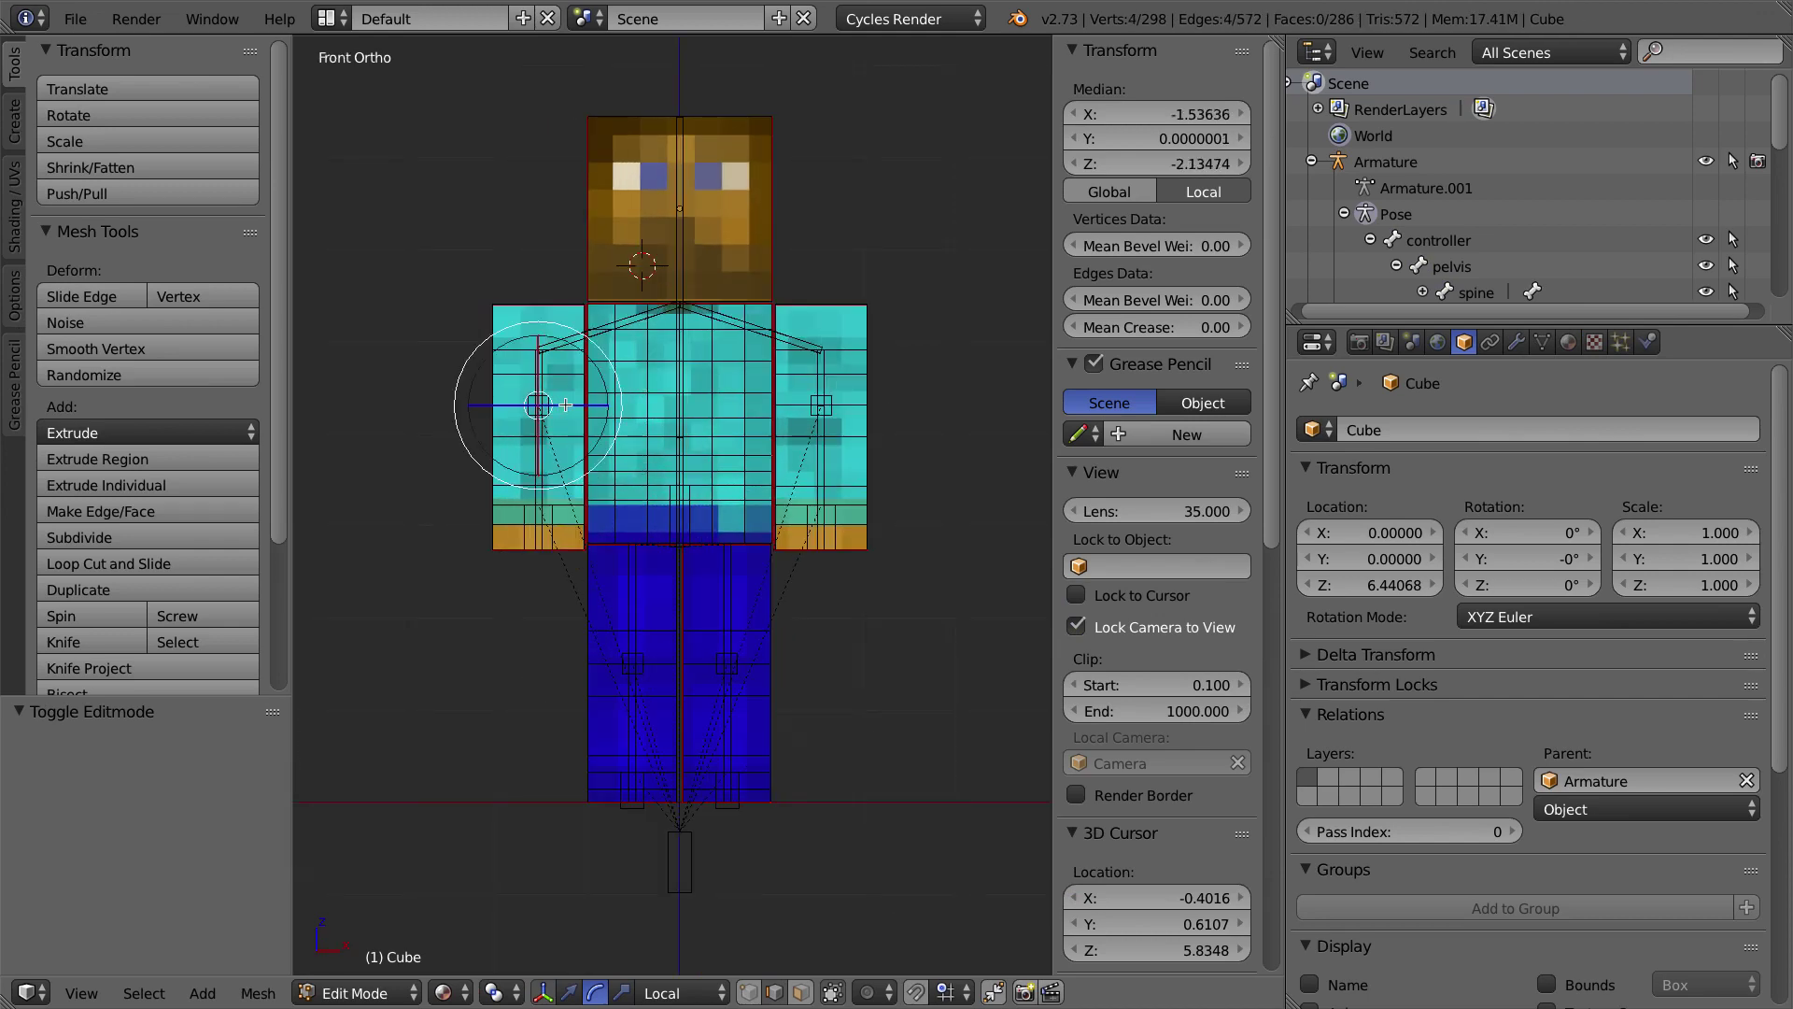
pyautogui.click(568, 993)
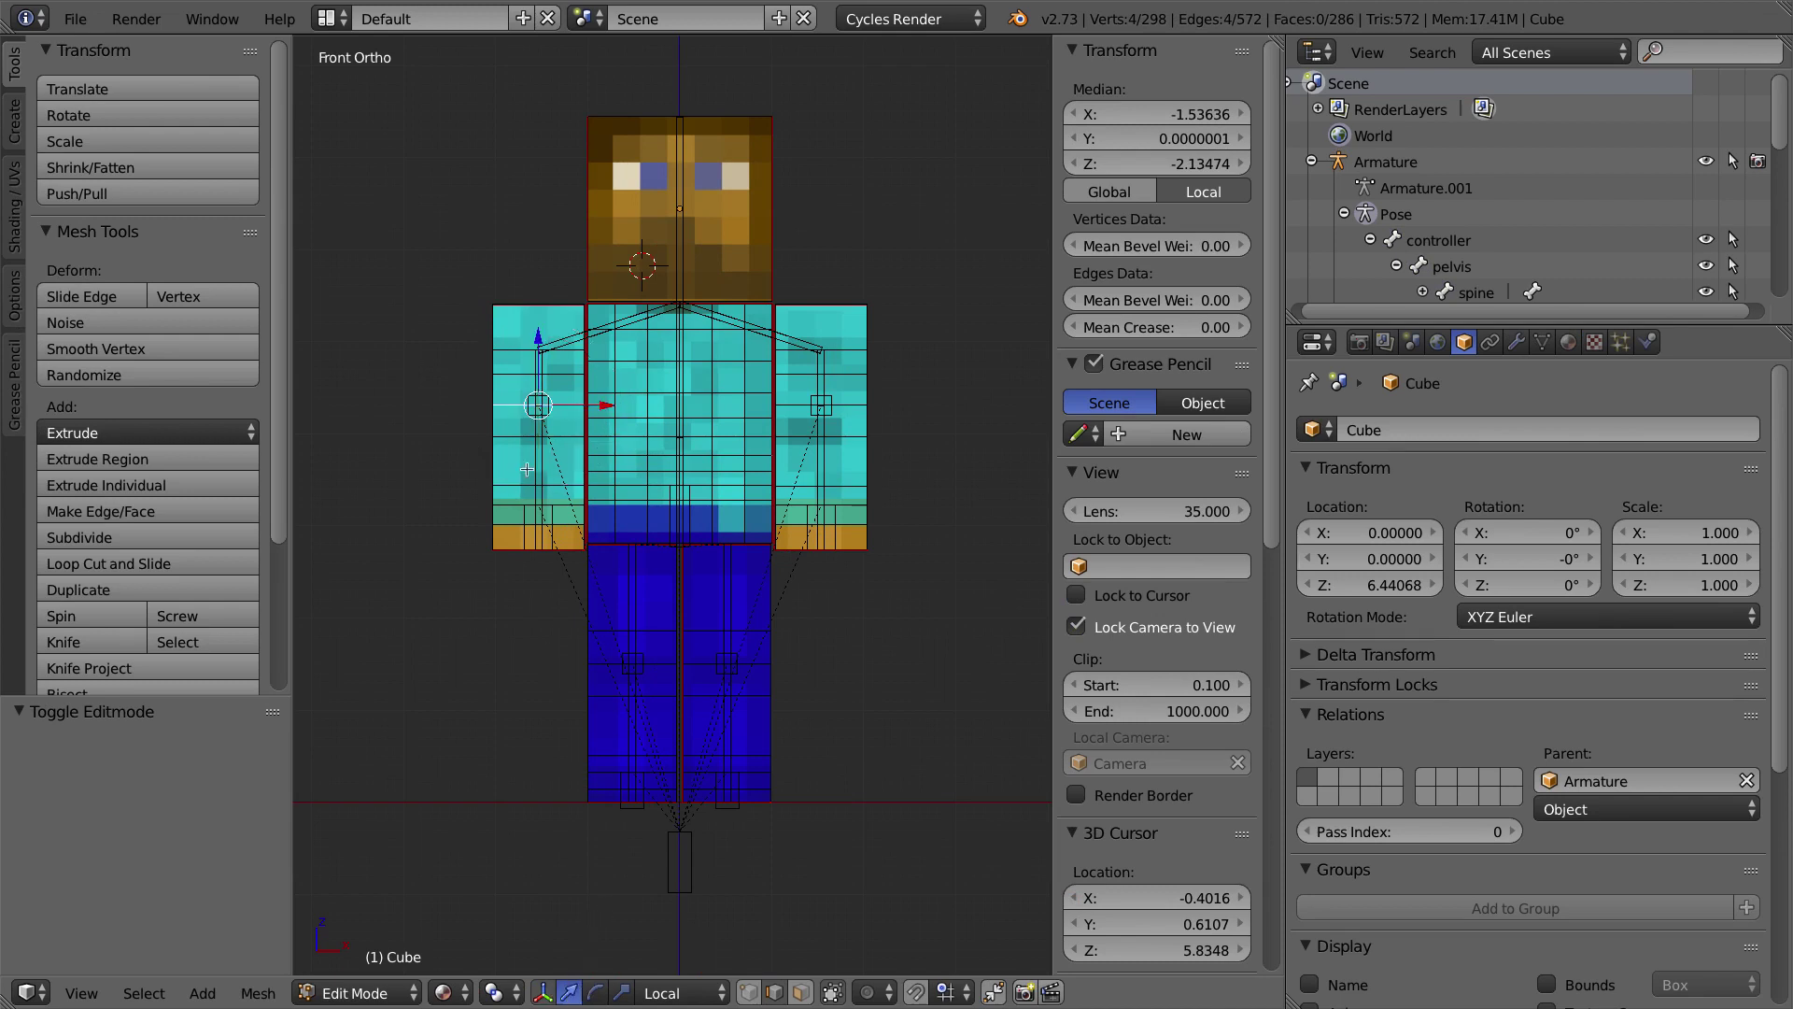
pyautogui.keyDown('alt'); pyautogui.keyDown('shift'); pyautogui.rightClick(567, 375); pyautogui.keyUp('shift'); pyautogui.keyUp('alt')
pyautogui.keyDown('alt'); pyautogui.keyDown('shift'); pyautogui.rightClick(566, 432); pyautogui.keyUp('shift'); pyautogui.keyUp('alt')
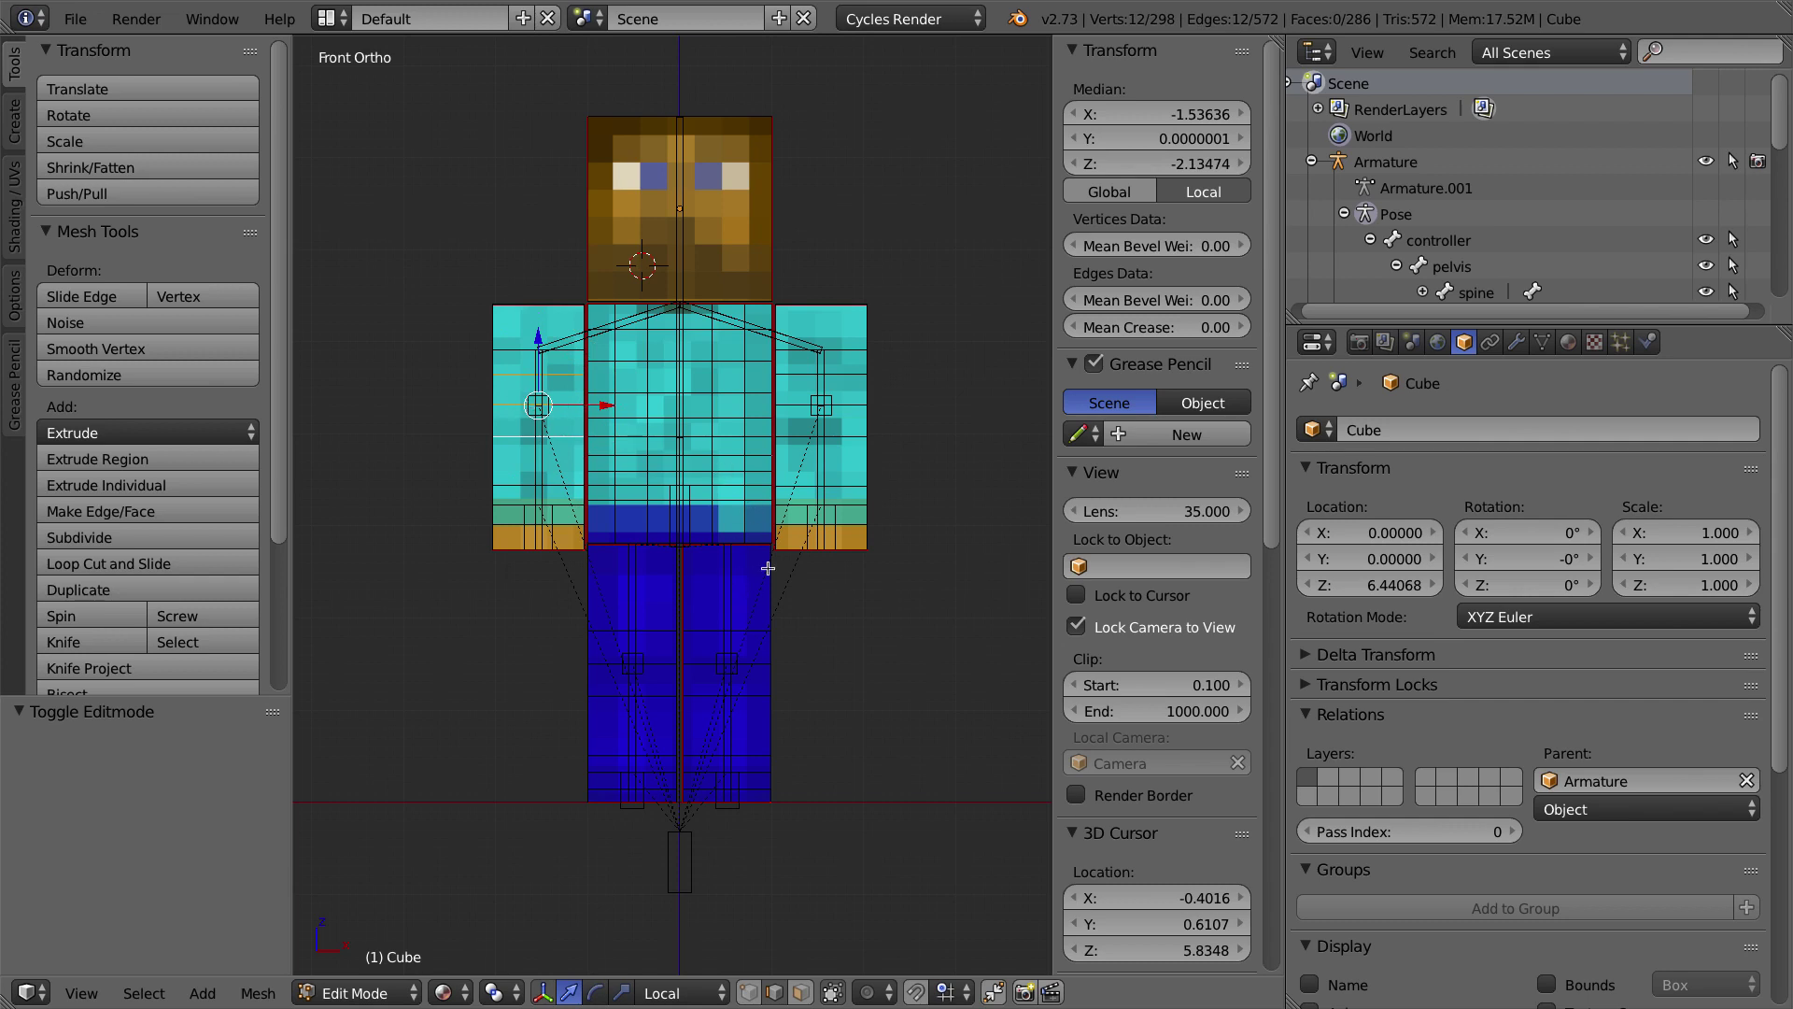
# Step: Select the three edge loops around the character's right ankle, replacing the current selection
pyautogui.keyDown('alt'); pyautogui.rightClick(612, 772); pyautogui.keyUp('alt')
pyautogui.keyDown('alt'); pyautogui.keyDown('shift'); pyautogui.rightClick(618, 756); pyautogui.keyUp('shift'); pyautogui.keyUp('alt')
pyautogui.keyDown('alt'); pyautogui.keyDown('shift'); pyautogui.rightClick(612, 789); pyautogui.keyUp('shift'); pyautogui.keyUp('alt')
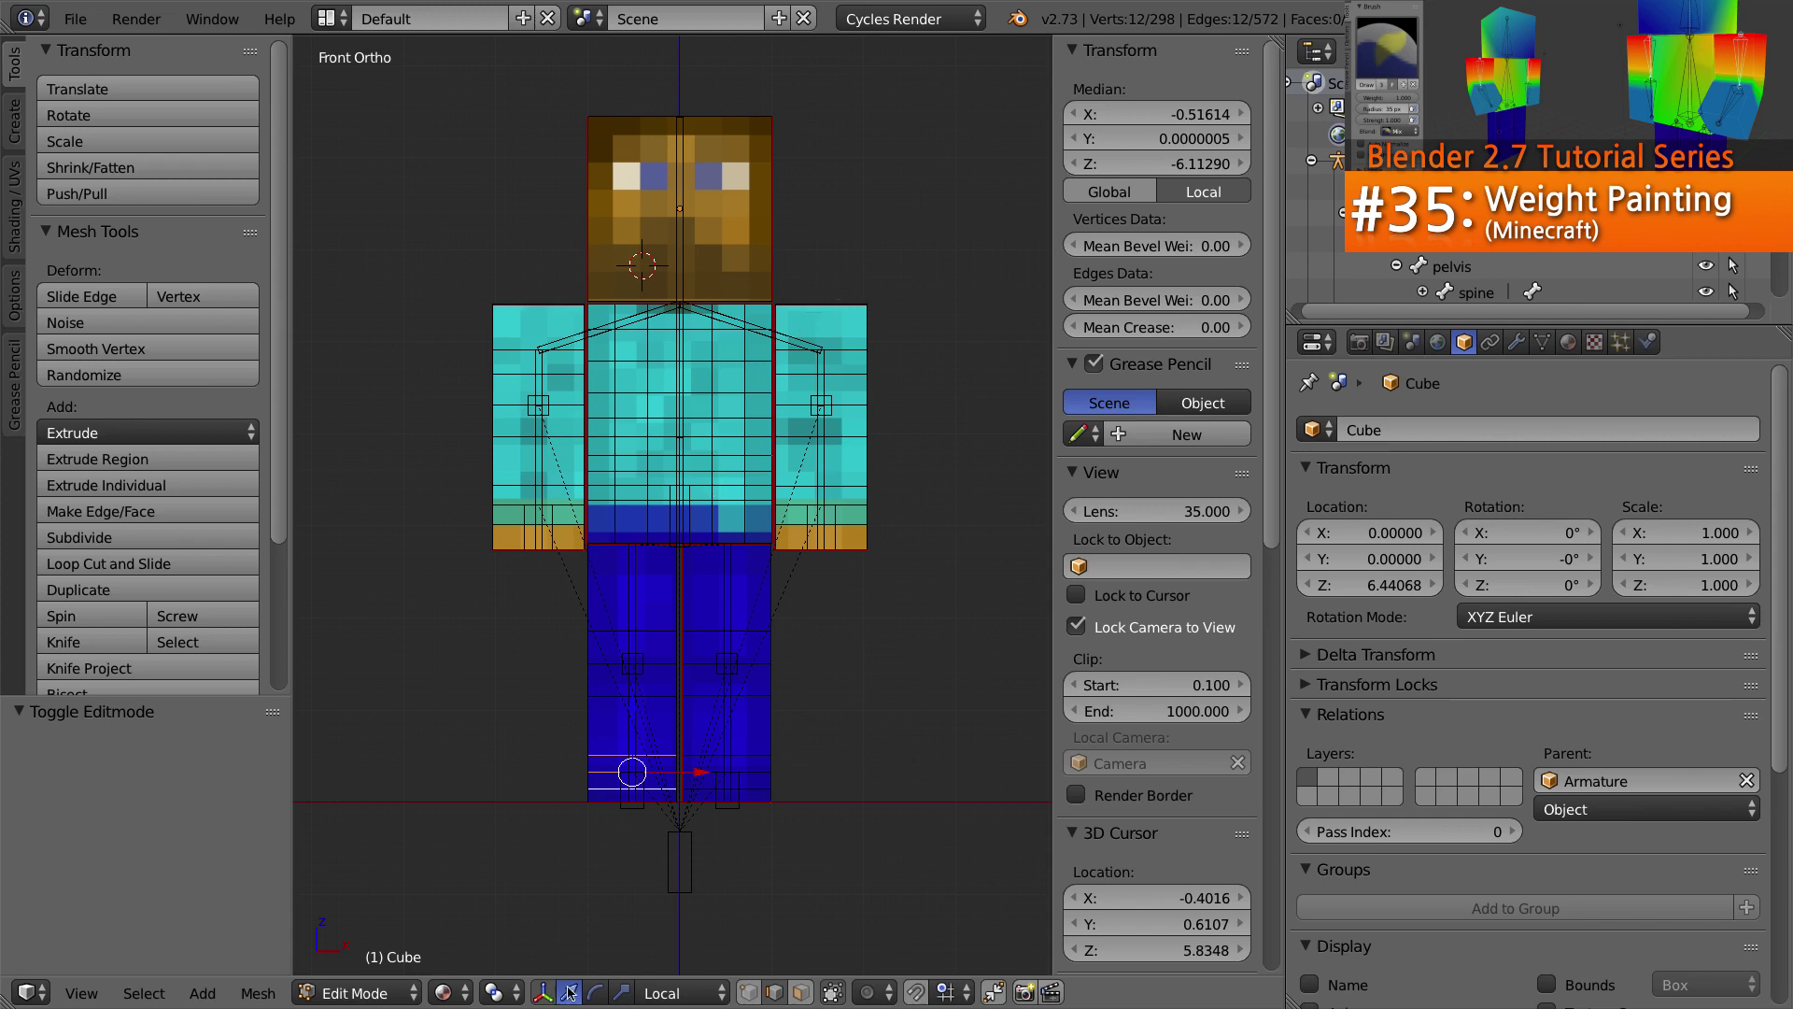
# Step: Switch the mesh to Weight Paint mode and brush over the upper chest near the neck with shoulder.L active
pyautogui.click(393, 993)
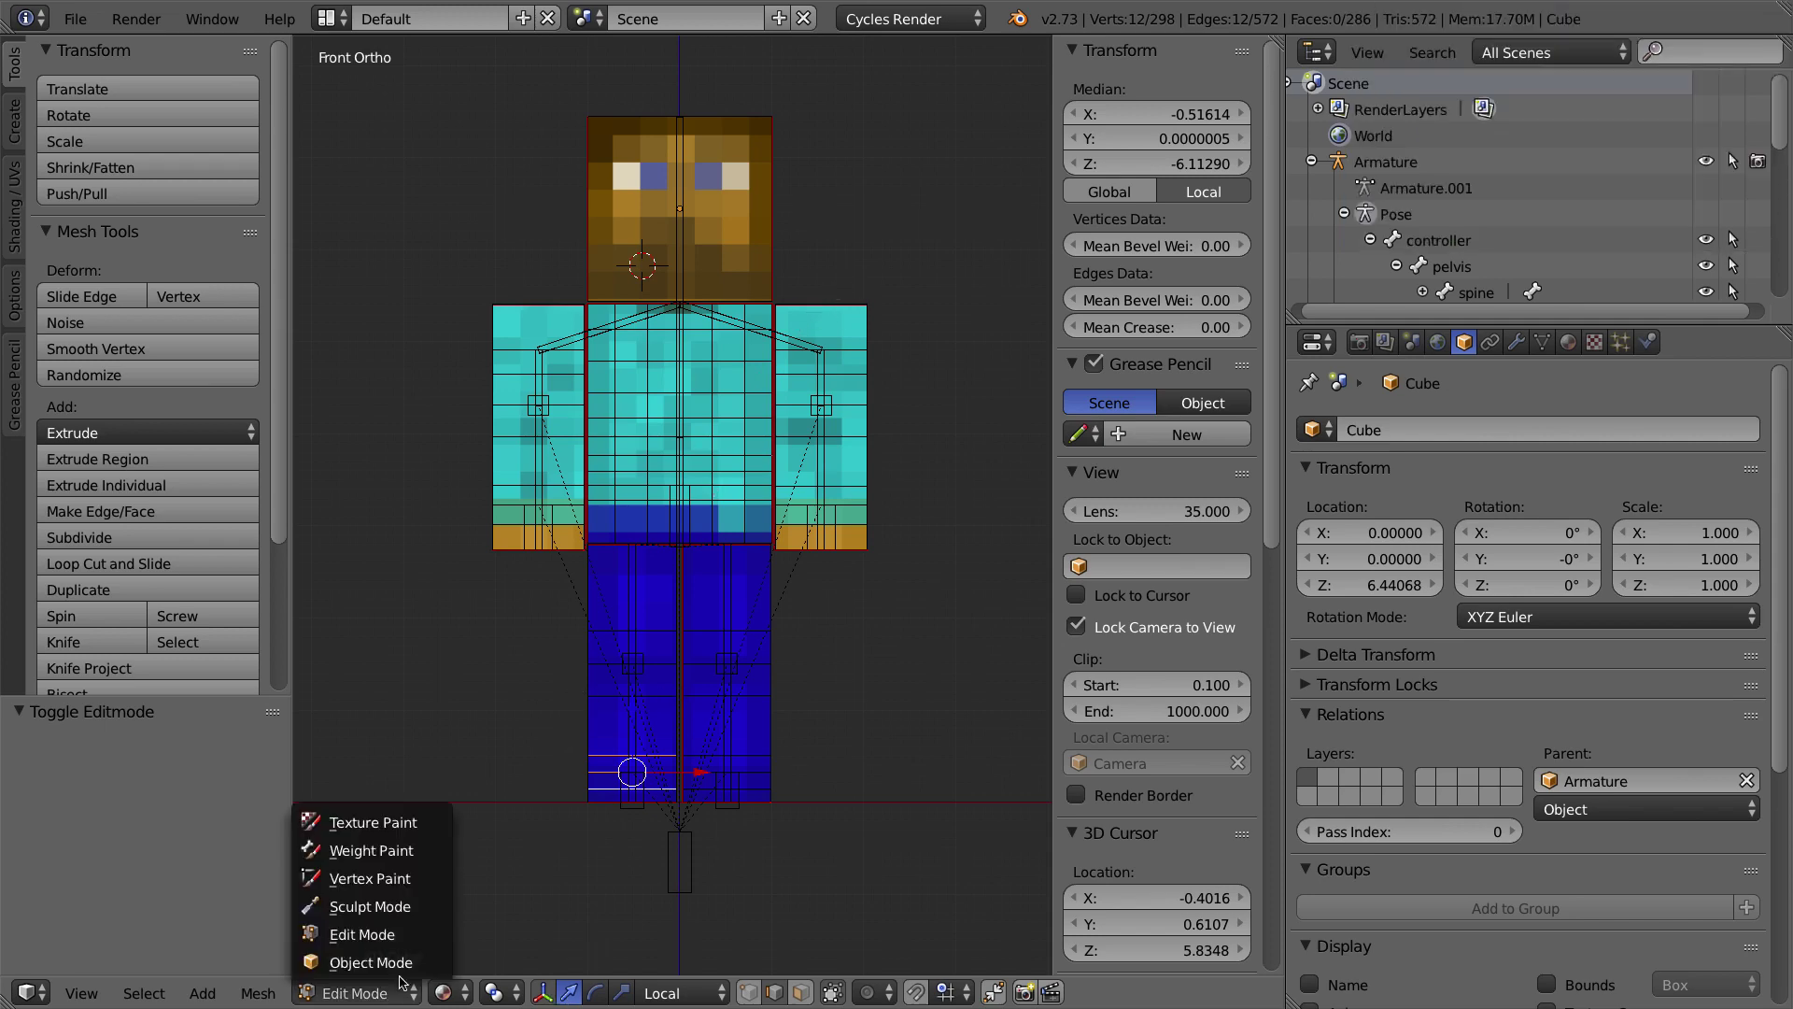
pyautogui.click(400, 850)
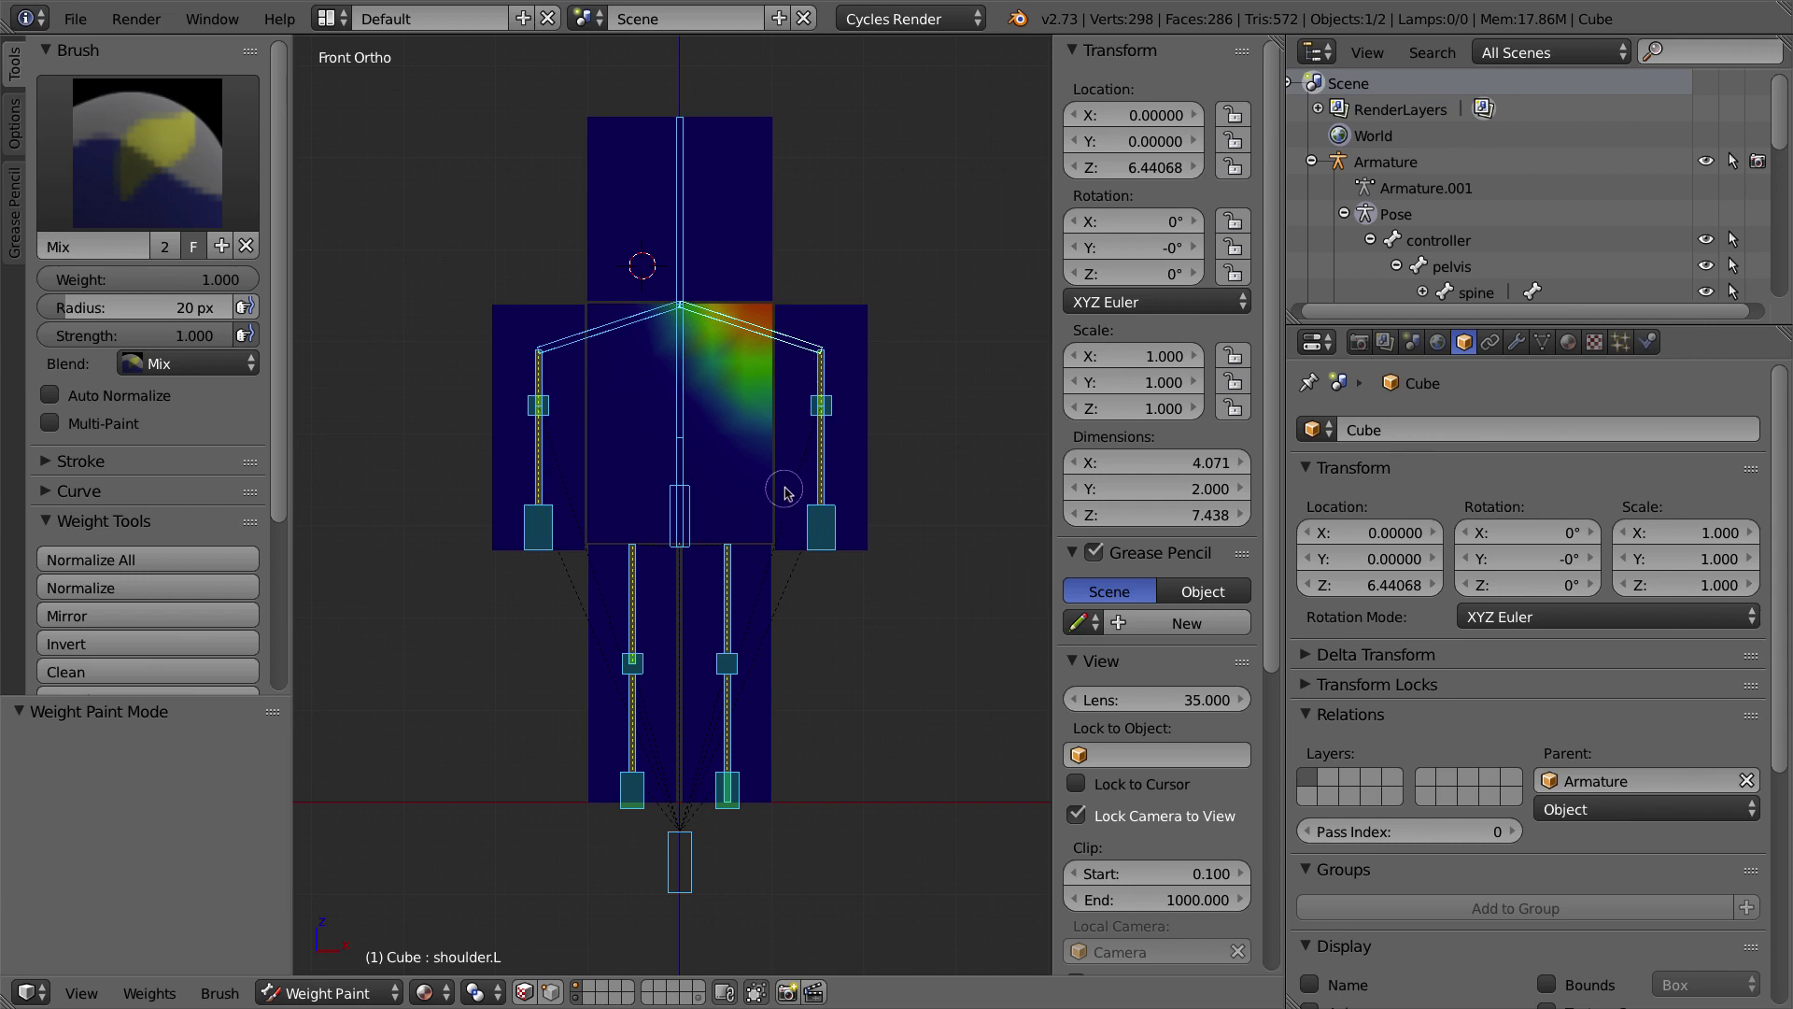
pyautogui.moveTo(654, 329); pyautogui.dragTo(701, 317)
pyautogui.moveTo(641, 352); pyautogui.dragTo(738, 397, button='middle')
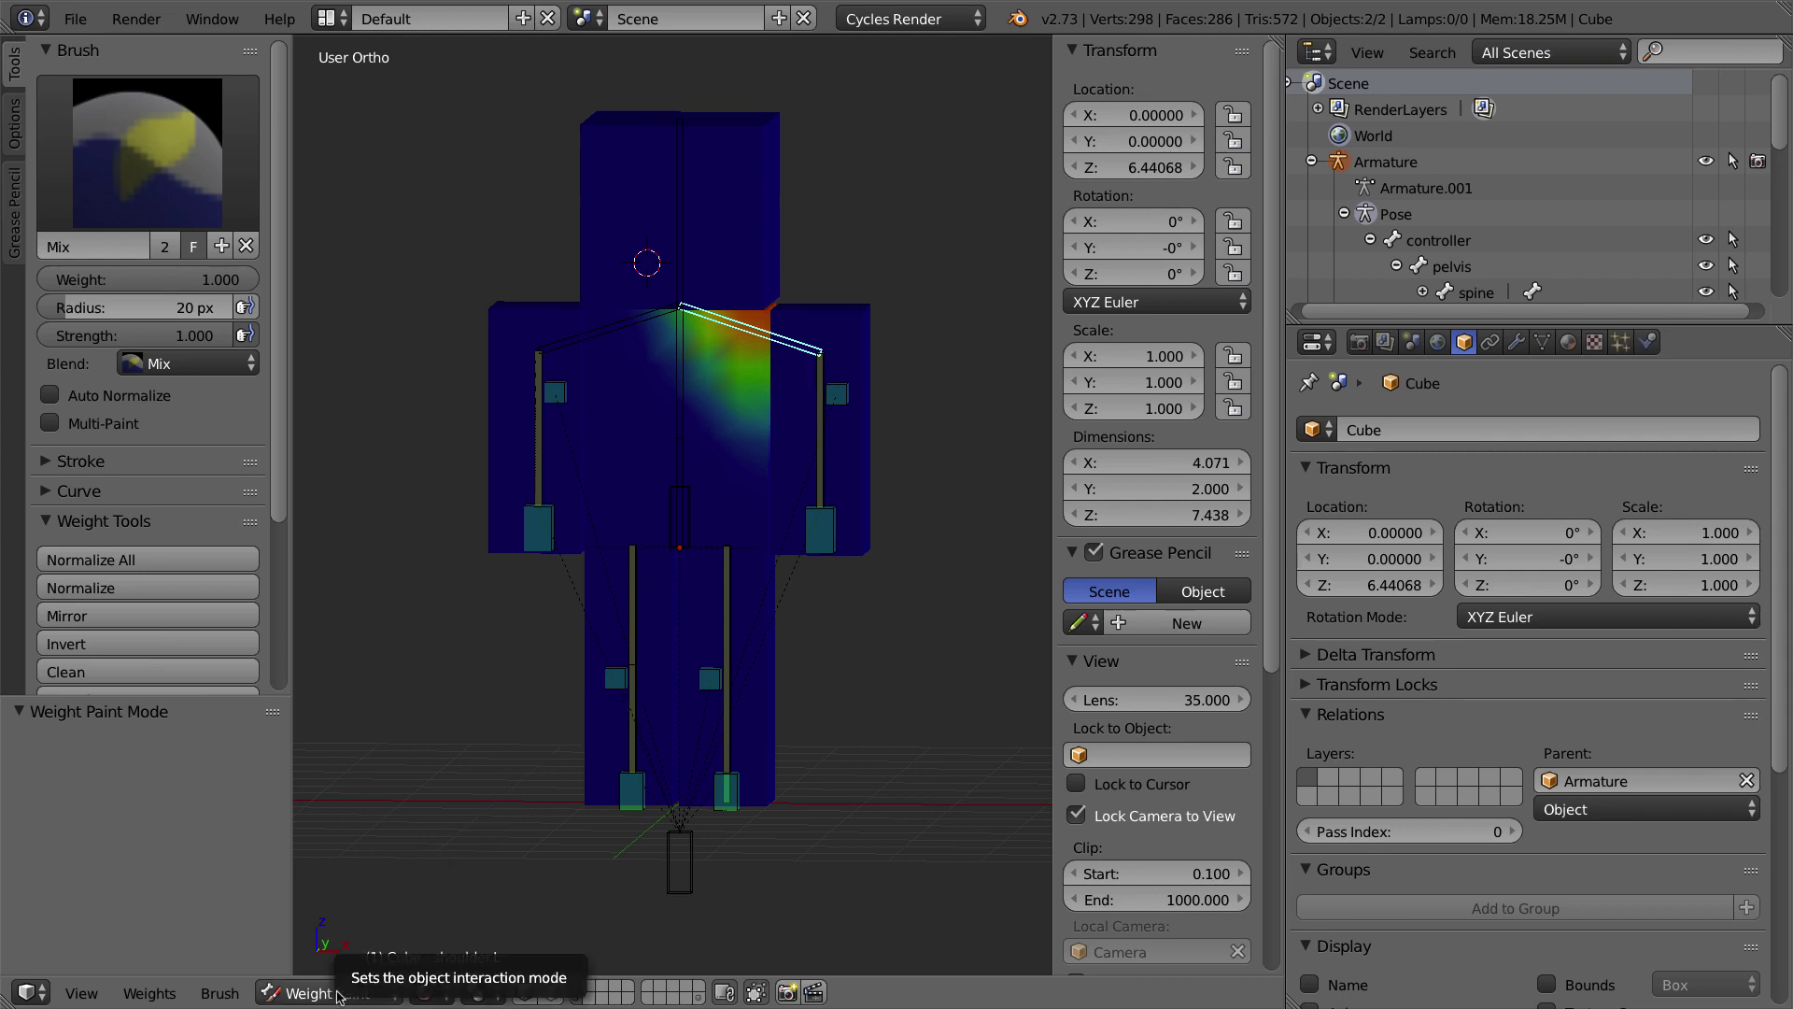
# Step: Return the mesh to Object Mode and select the armature's left elbow control bone, elbowIK.L
pyautogui.click(340, 995)
pyautogui.click(351, 961)
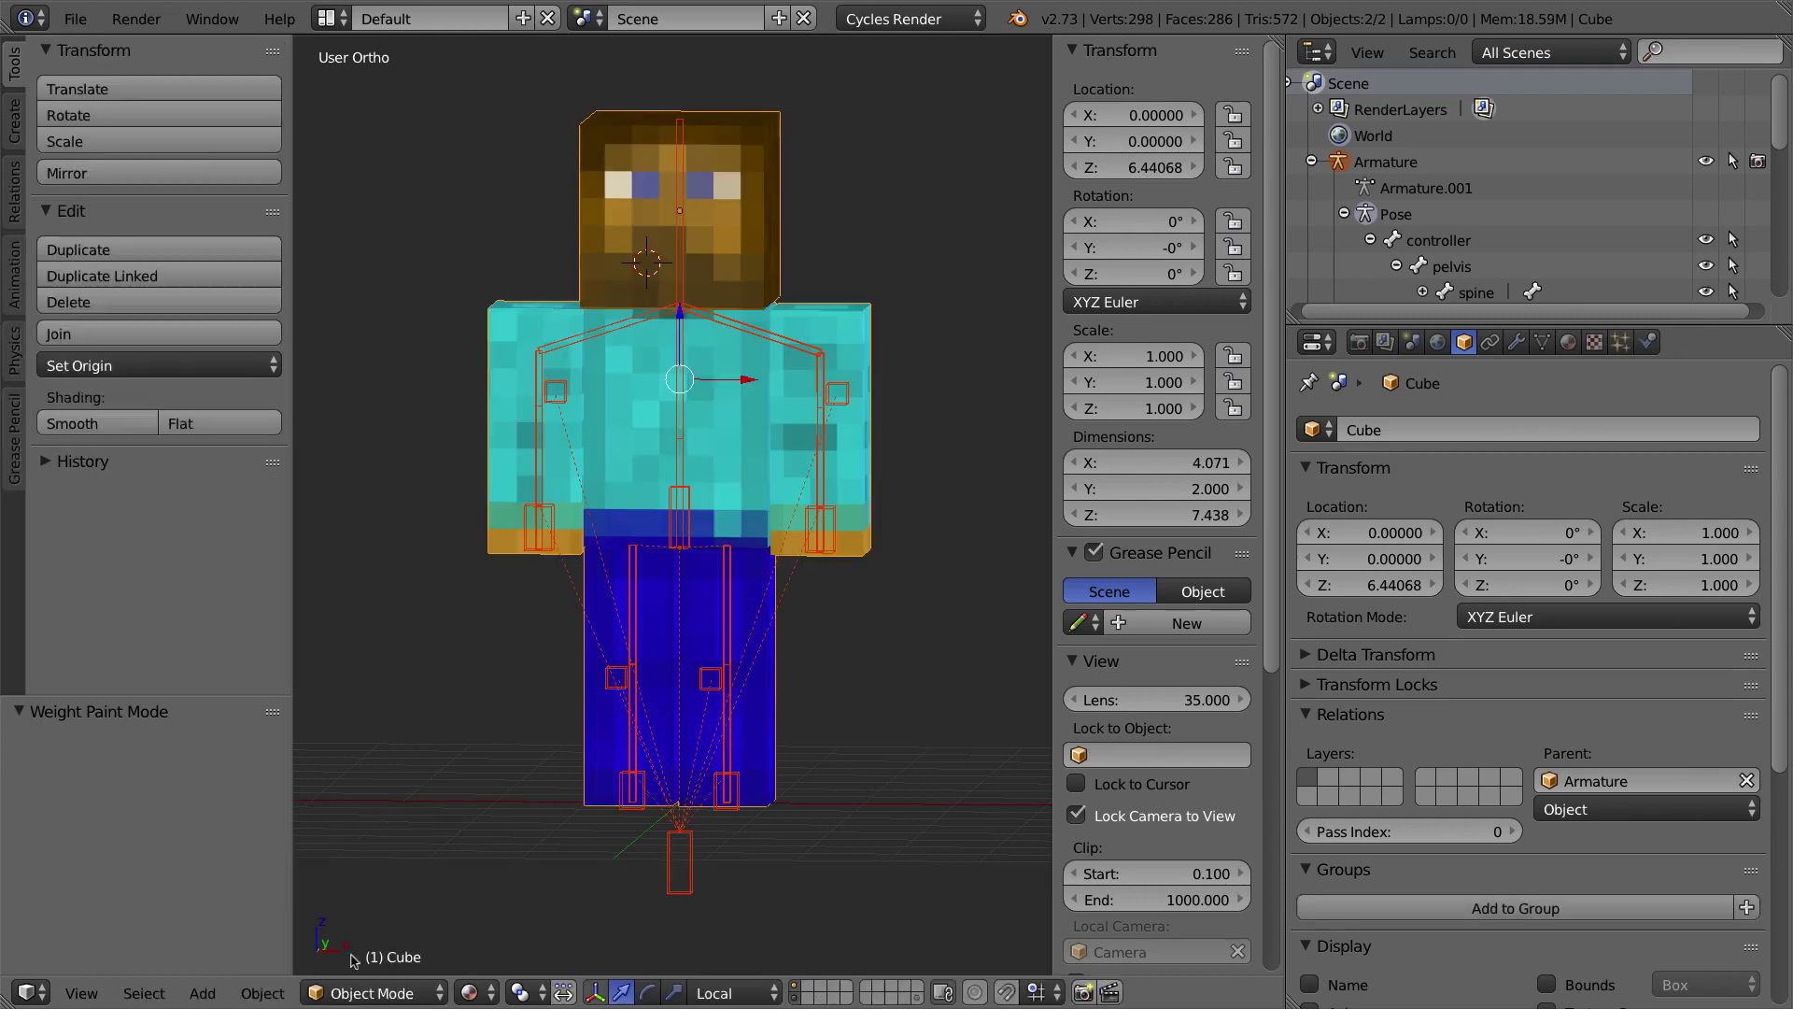
pyautogui.rightClick(838, 394)
pyautogui.moveTo(846, 434); pyautogui.dragTo(792, 452, button='middle')
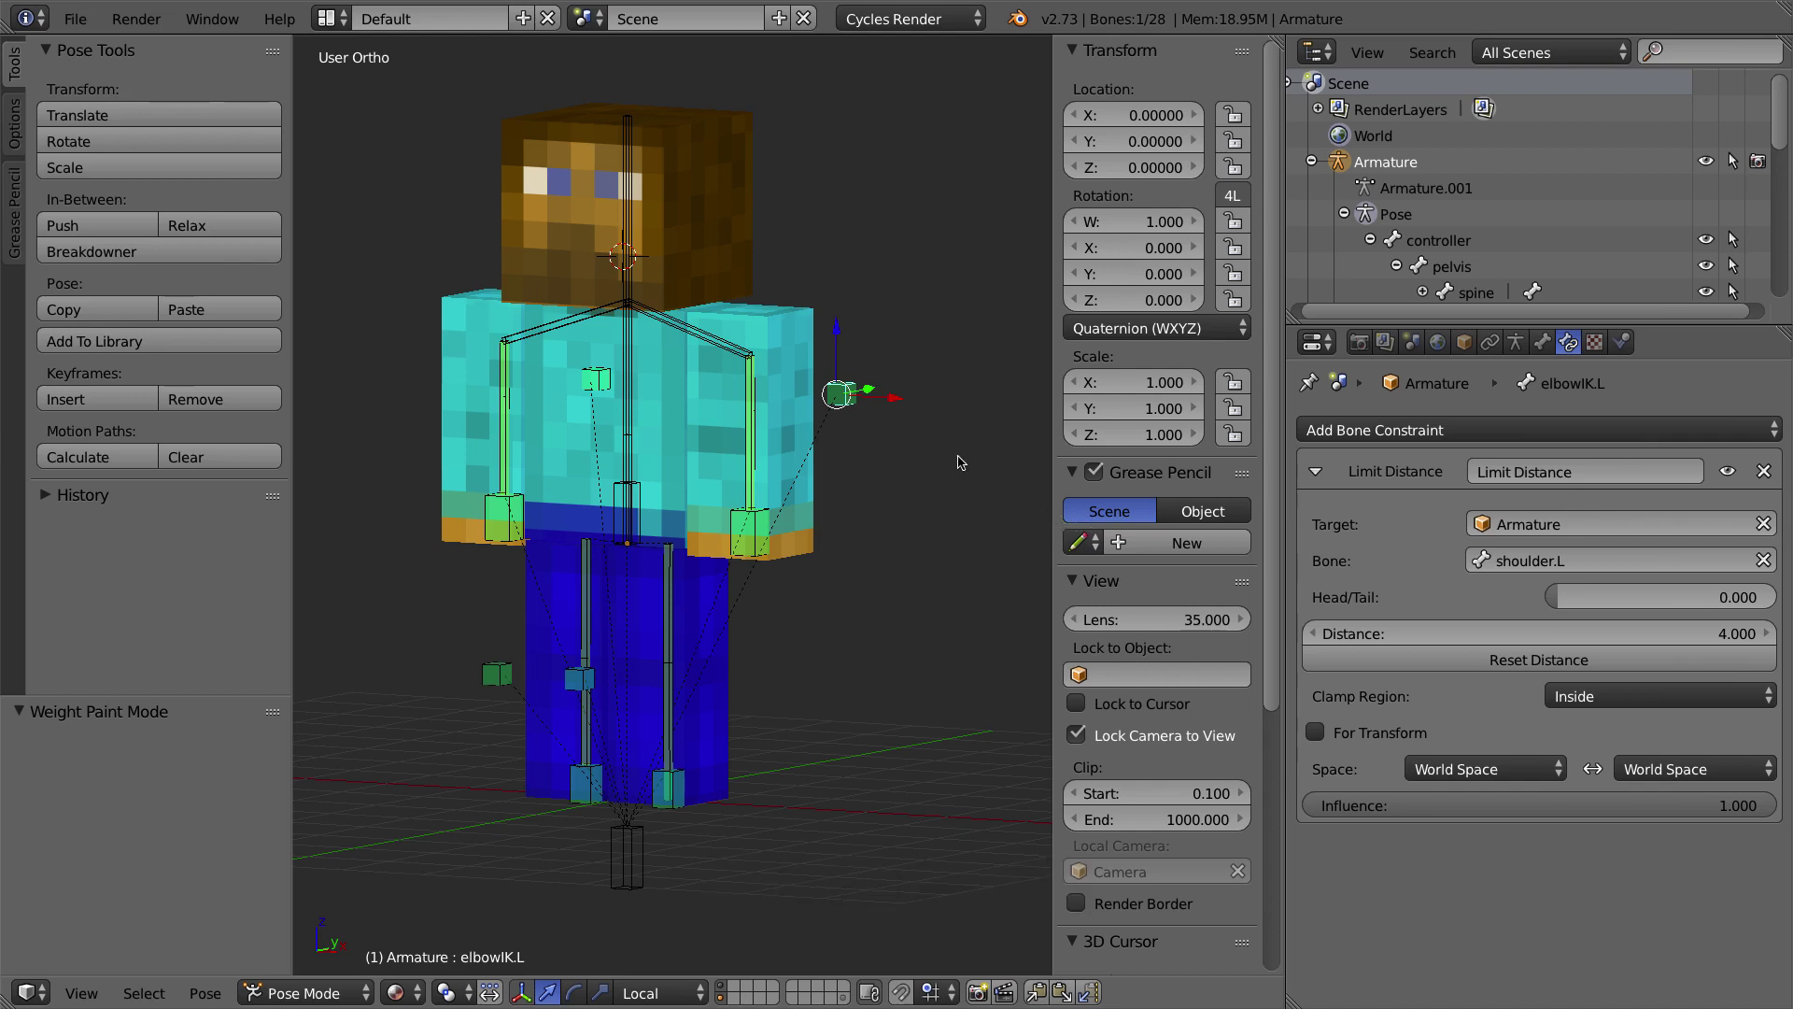
pyautogui.rightClick(586, 377)
pyautogui.rightClick(840, 393)
pyautogui.hotkey('ctrl', 'z')
pyautogui.rightClick(841, 394)
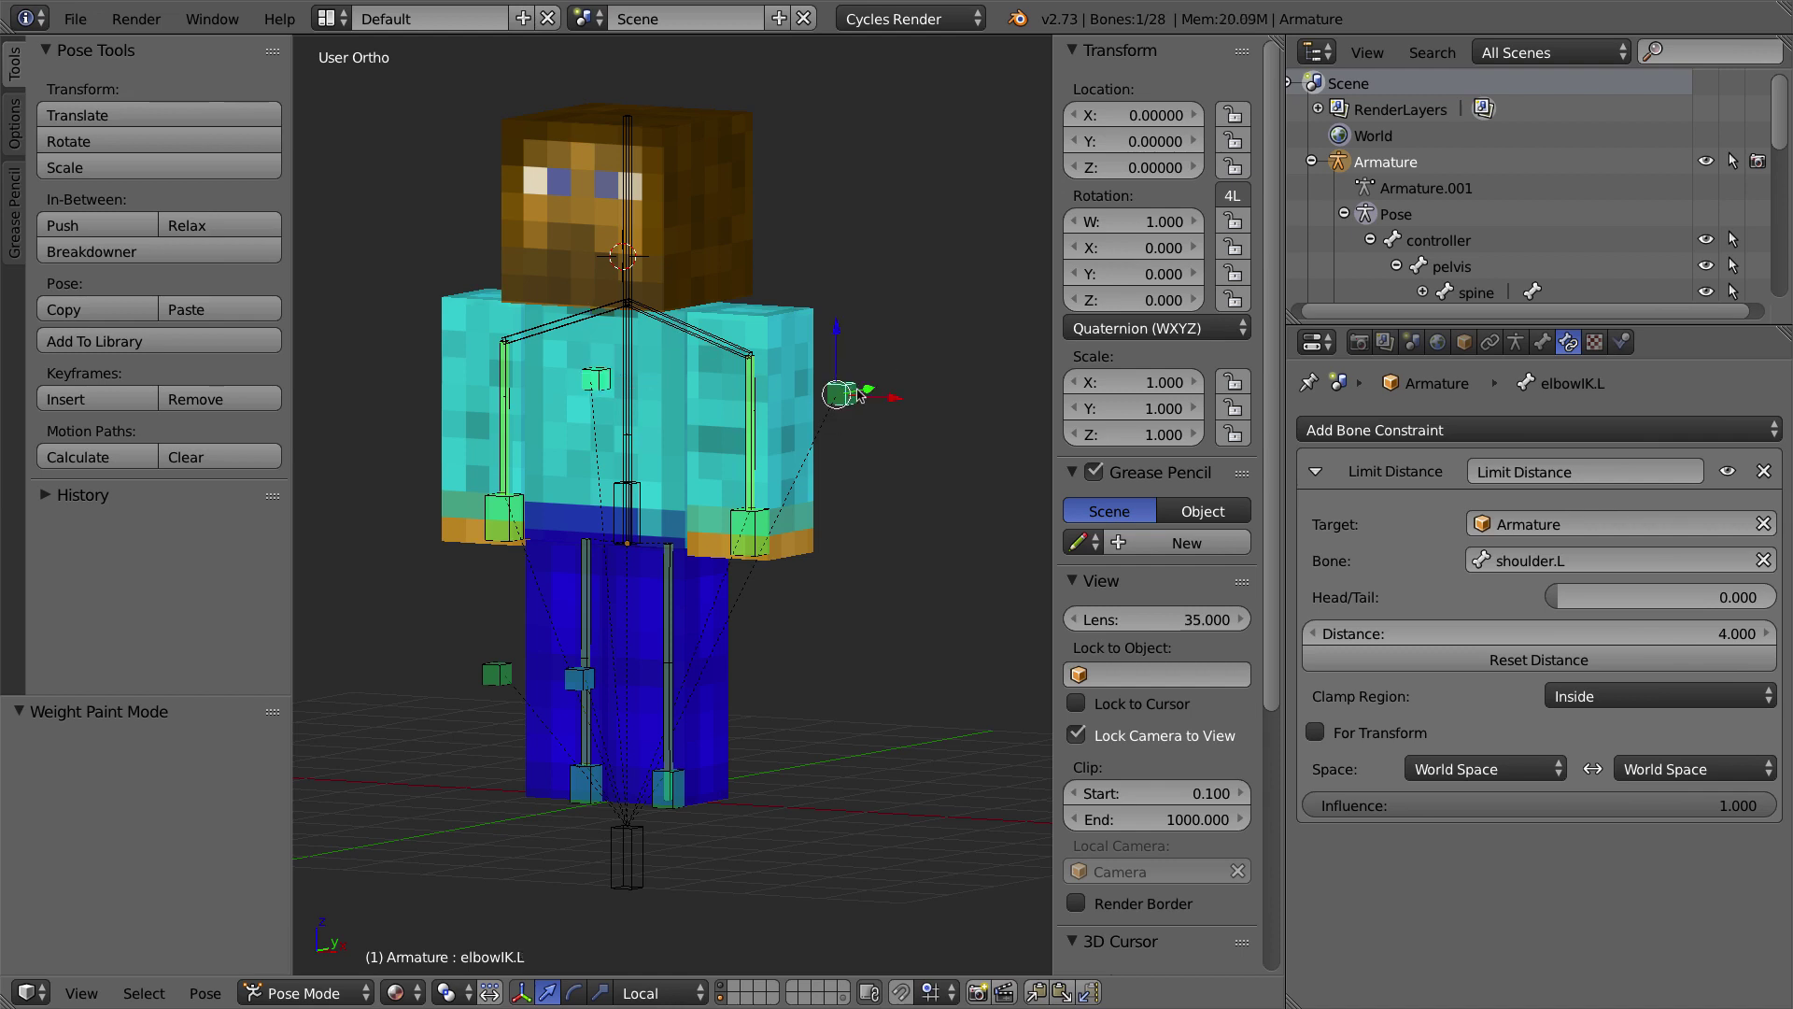
# Step: Review the bone constraints of elbowIK.L and delete its Limit Distance constraint
pyautogui.click(1515, 342)
pyautogui.click(1569, 343)
pyautogui.click(1313, 474)
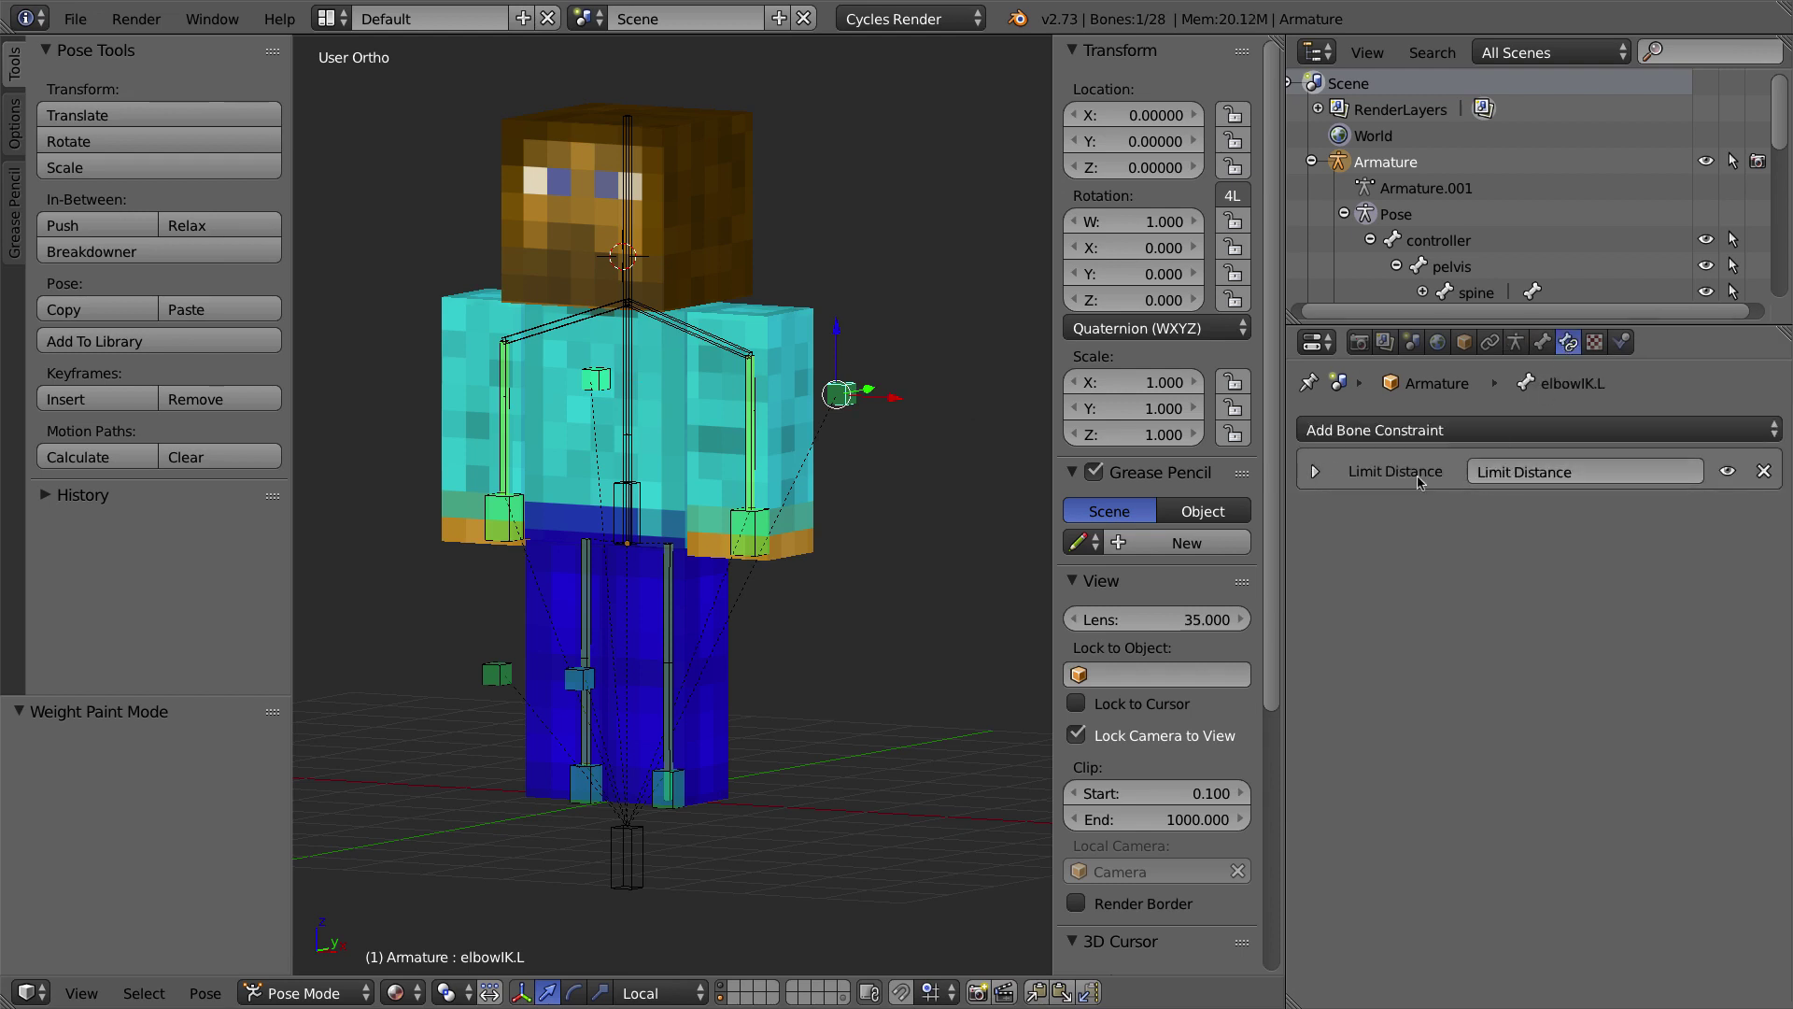
pyautogui.click(1315, 474)
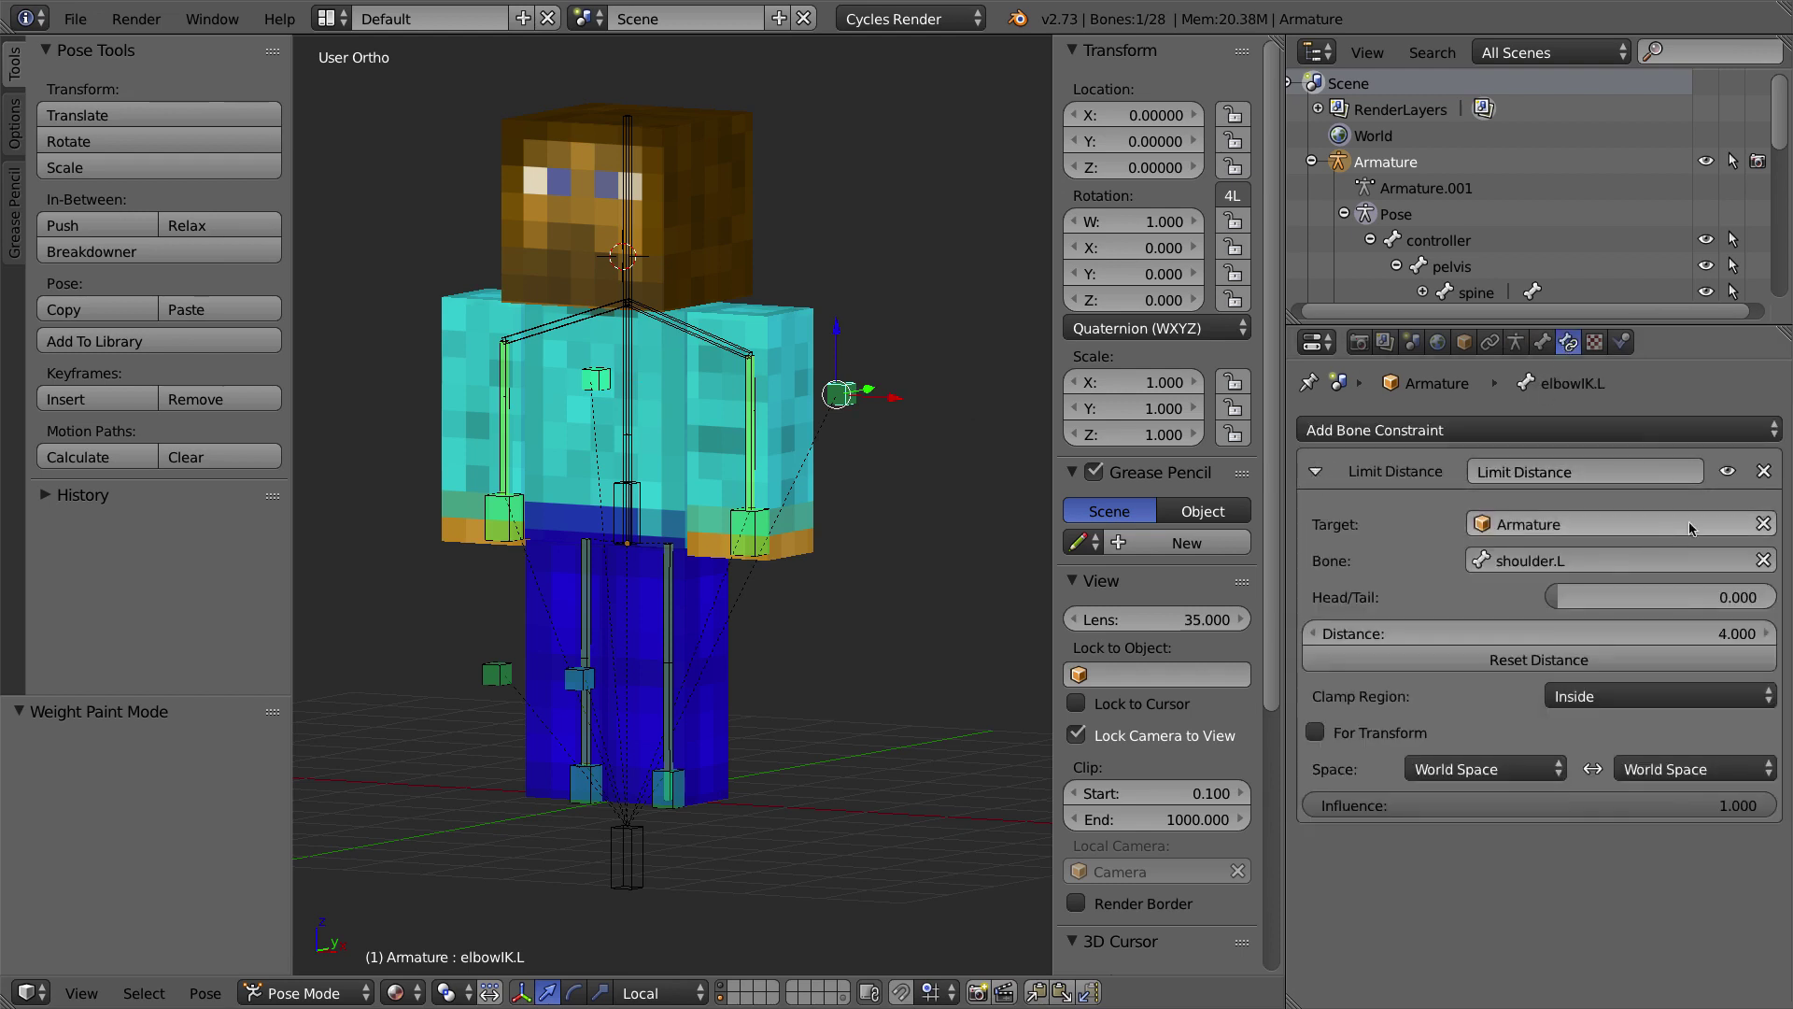
pyautogui.click(1764, 471)
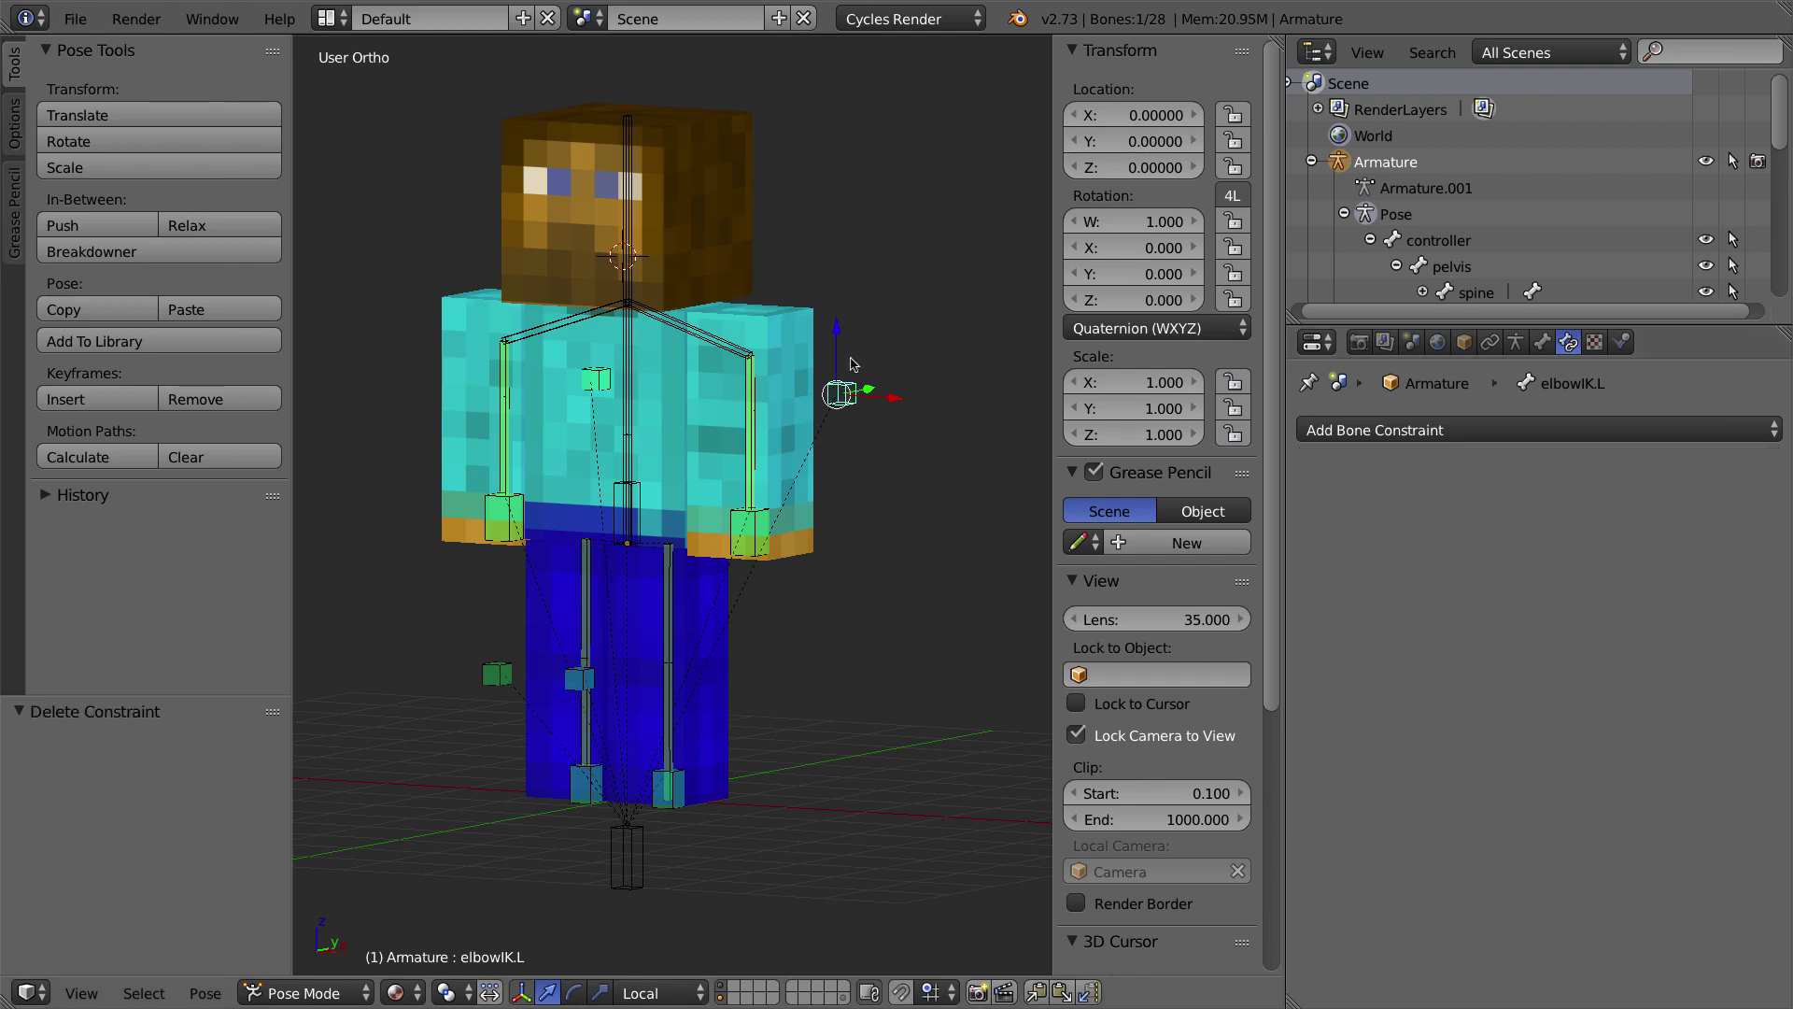
# Step: Move elbowIK.L far away from the body by about 21.8, 26.3 and 8.6 units in X, Y and Z
pyautogui.moveTo(869, 386); pyautogui.dragTo(822, 396, button='middle')
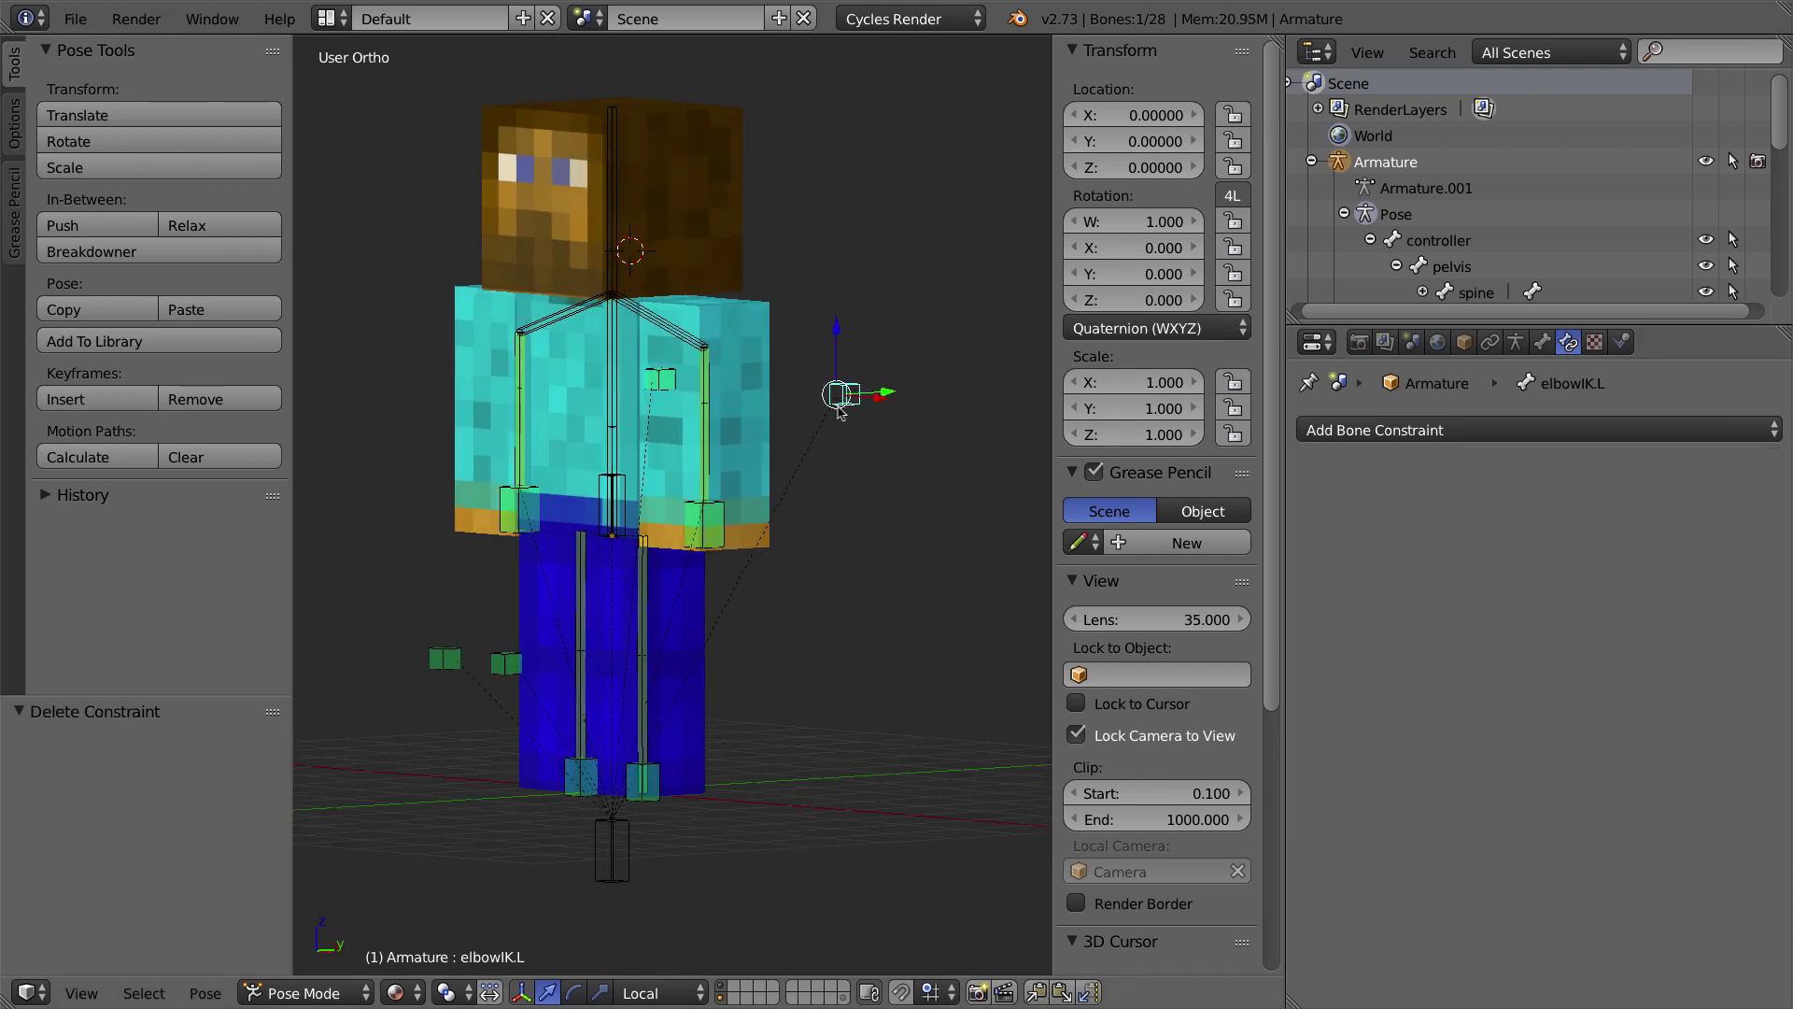
pyautogui.scroll(-4, 837, 405)
pyautogui.press('g')
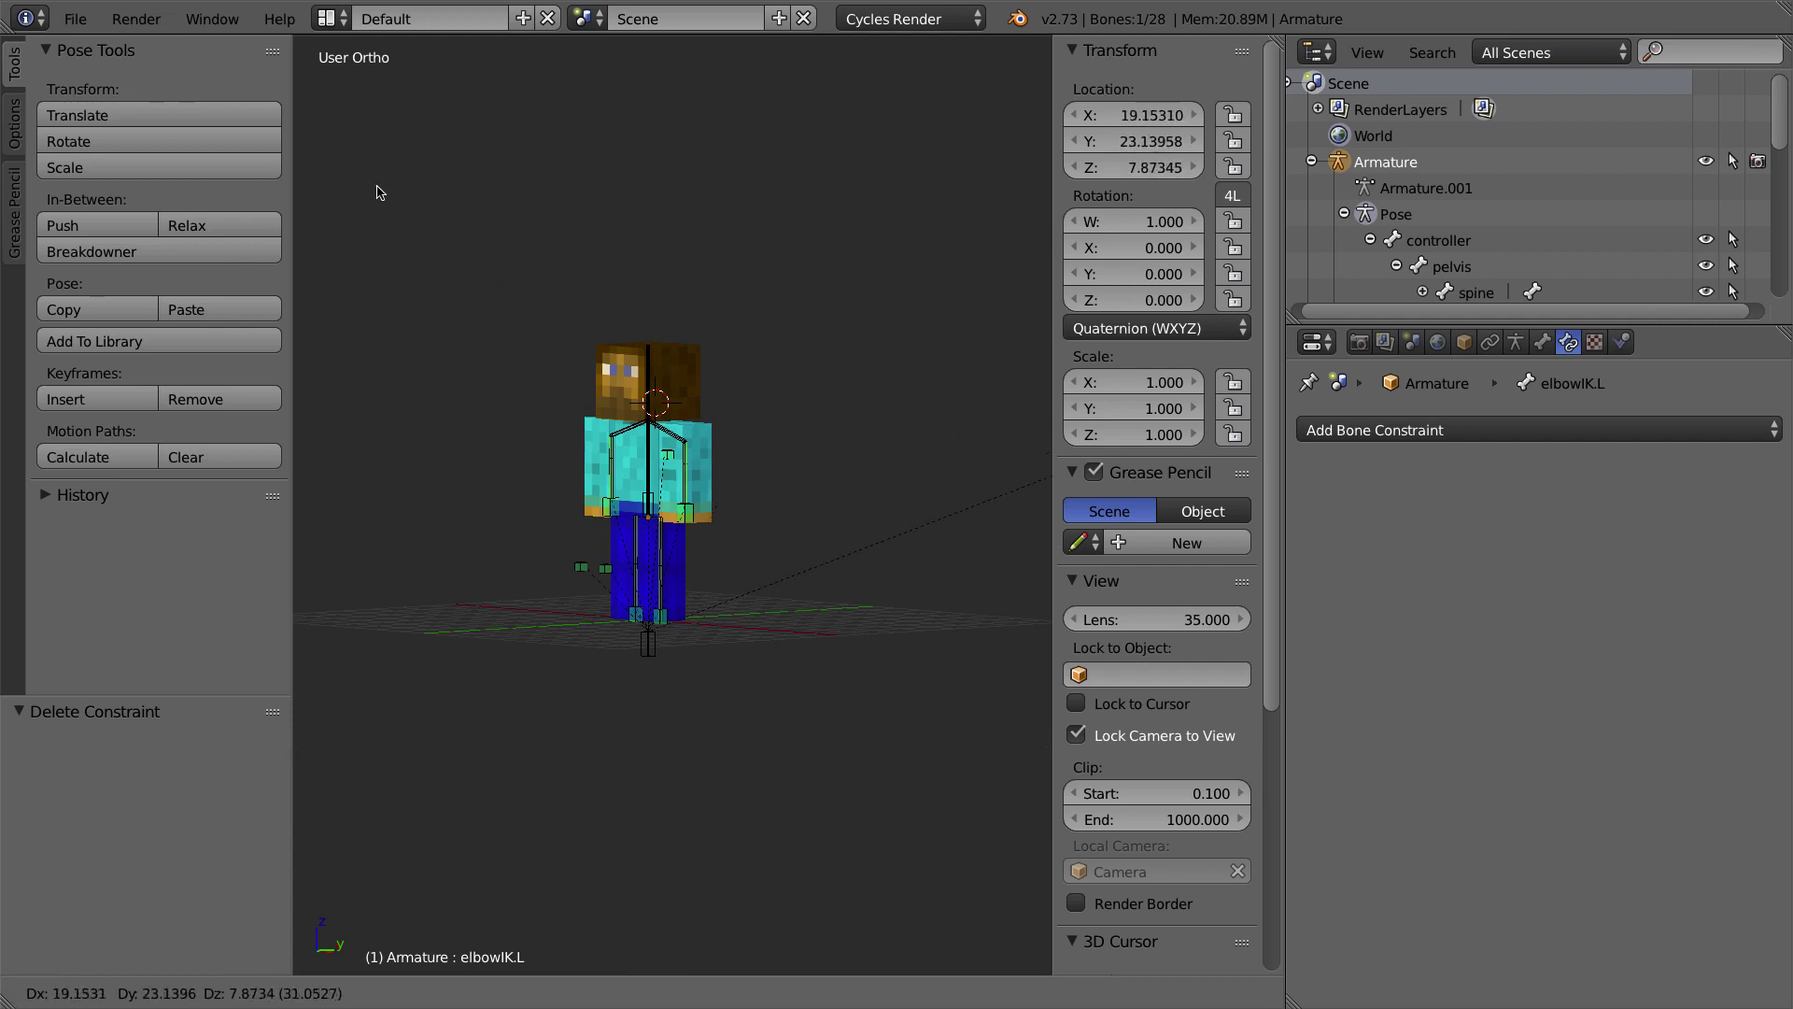
pyautogui.click(505, 185)
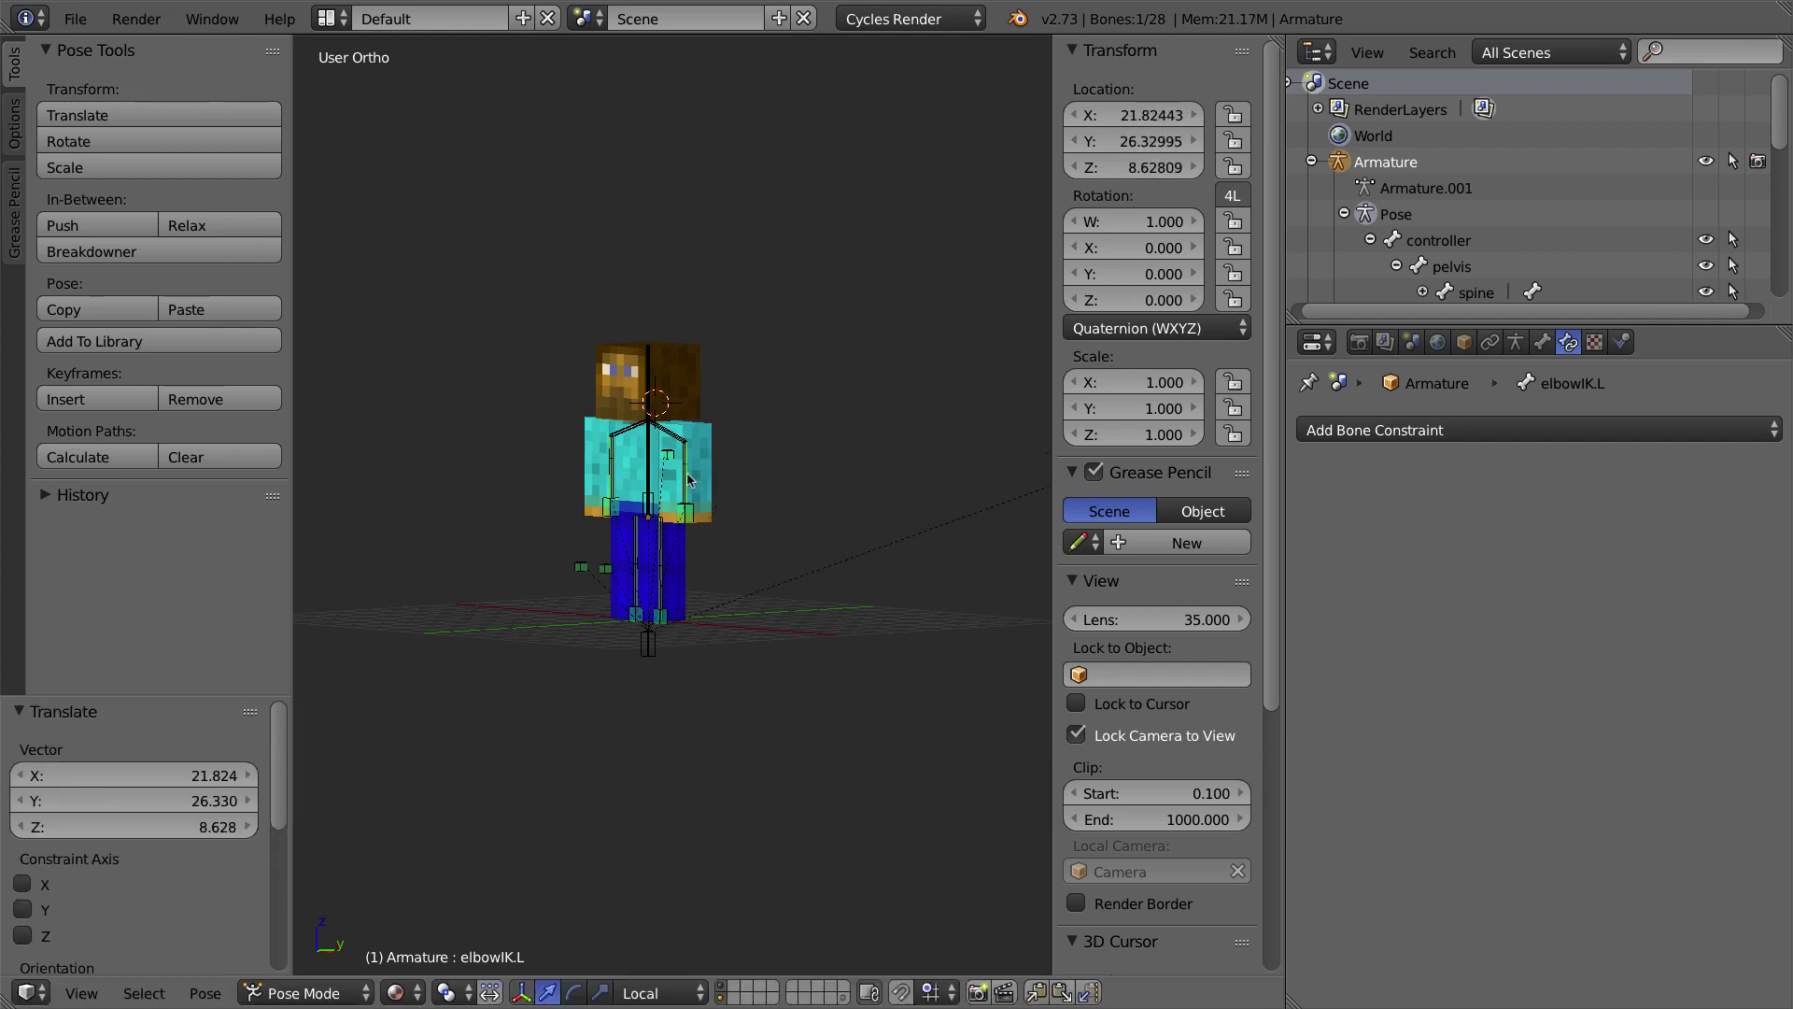
# Step: Select all the armature's bones and clear their rotation and location
pyautogui.rightClick(682, 516)
pyautogui.press('a')
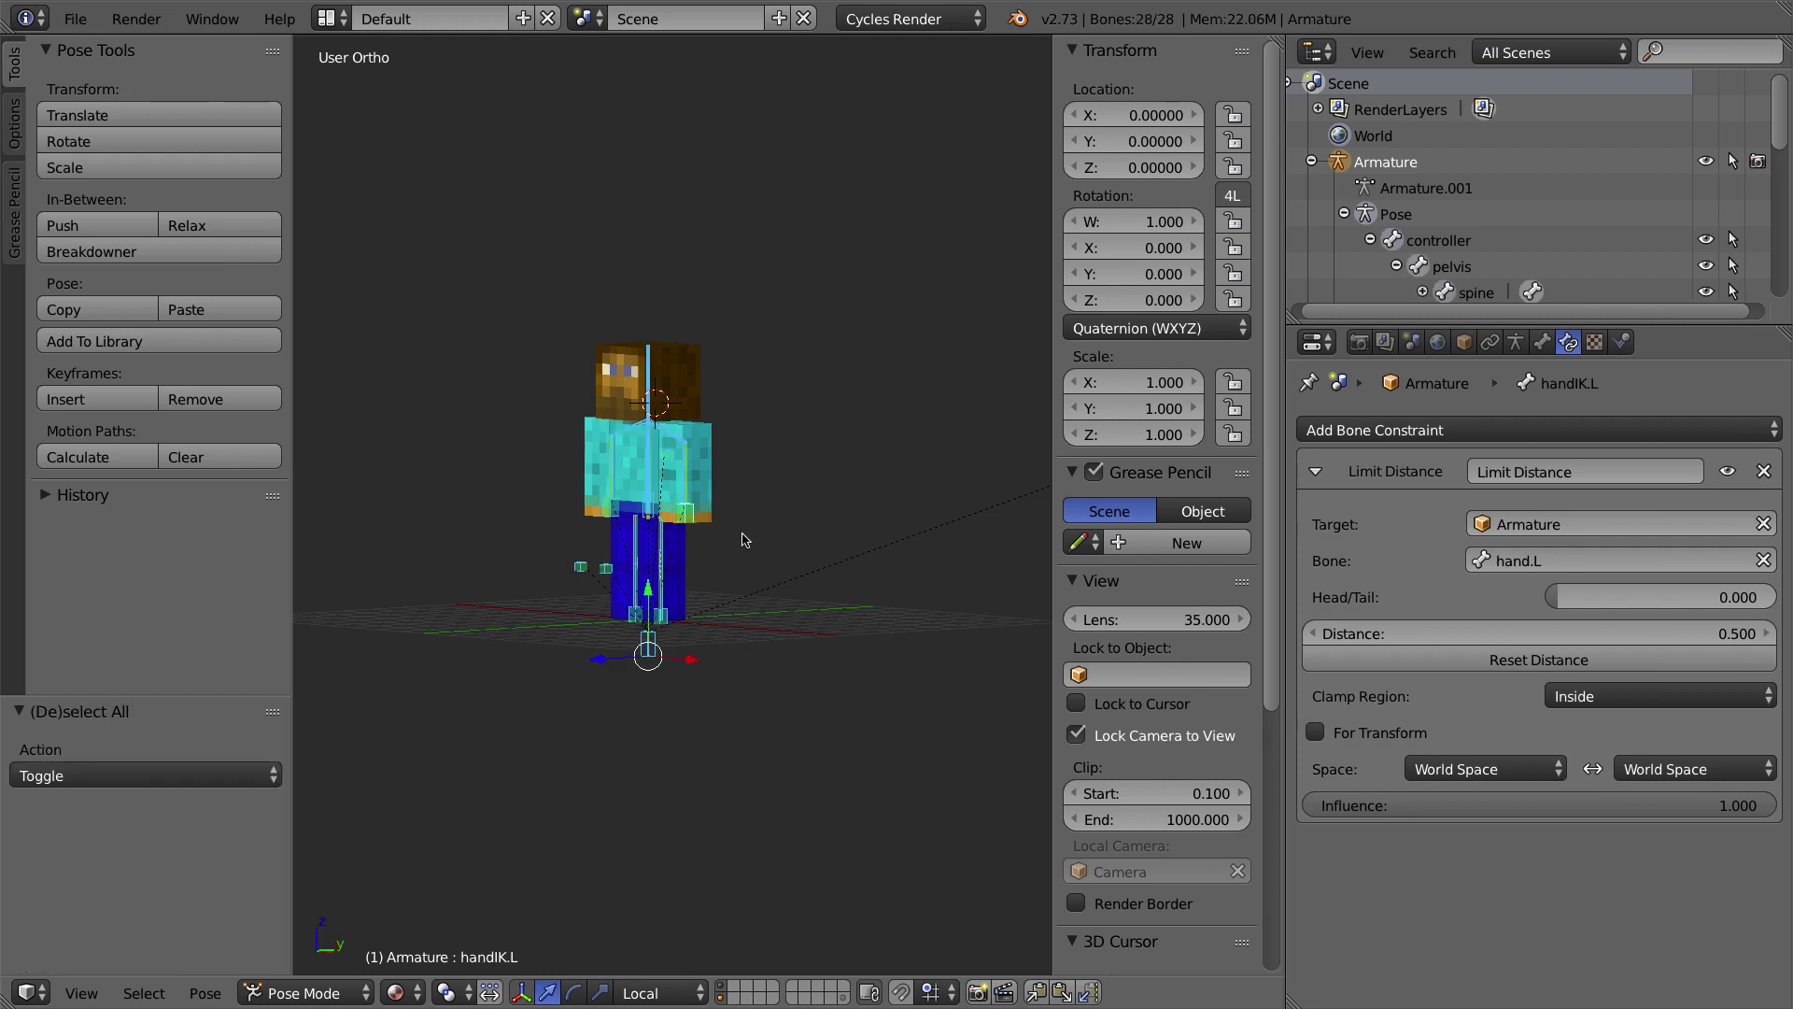
pyautogui.hotkey('alt', 'r')
pyautogui.hotkey('alt', 'g')
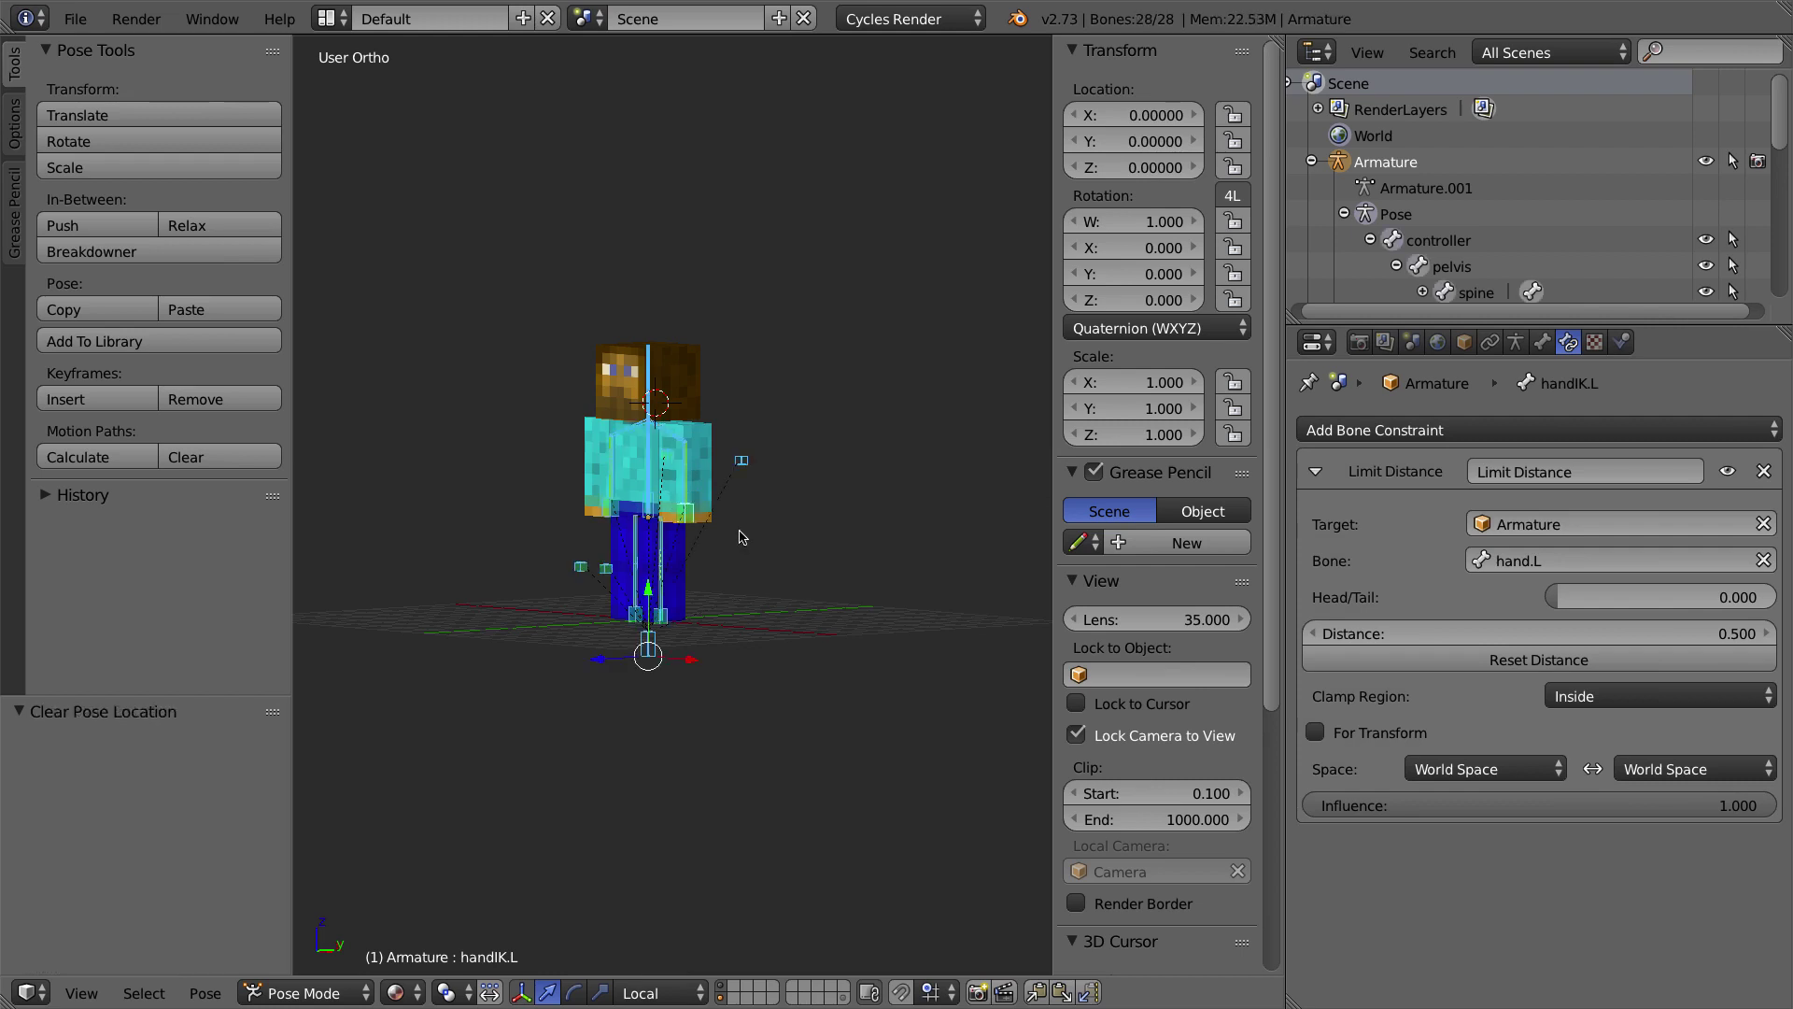
# Step: Add a Limit Distance constraint to elbowIK.L and set its target to Armature
pyautogui.rightClick(743, 462)
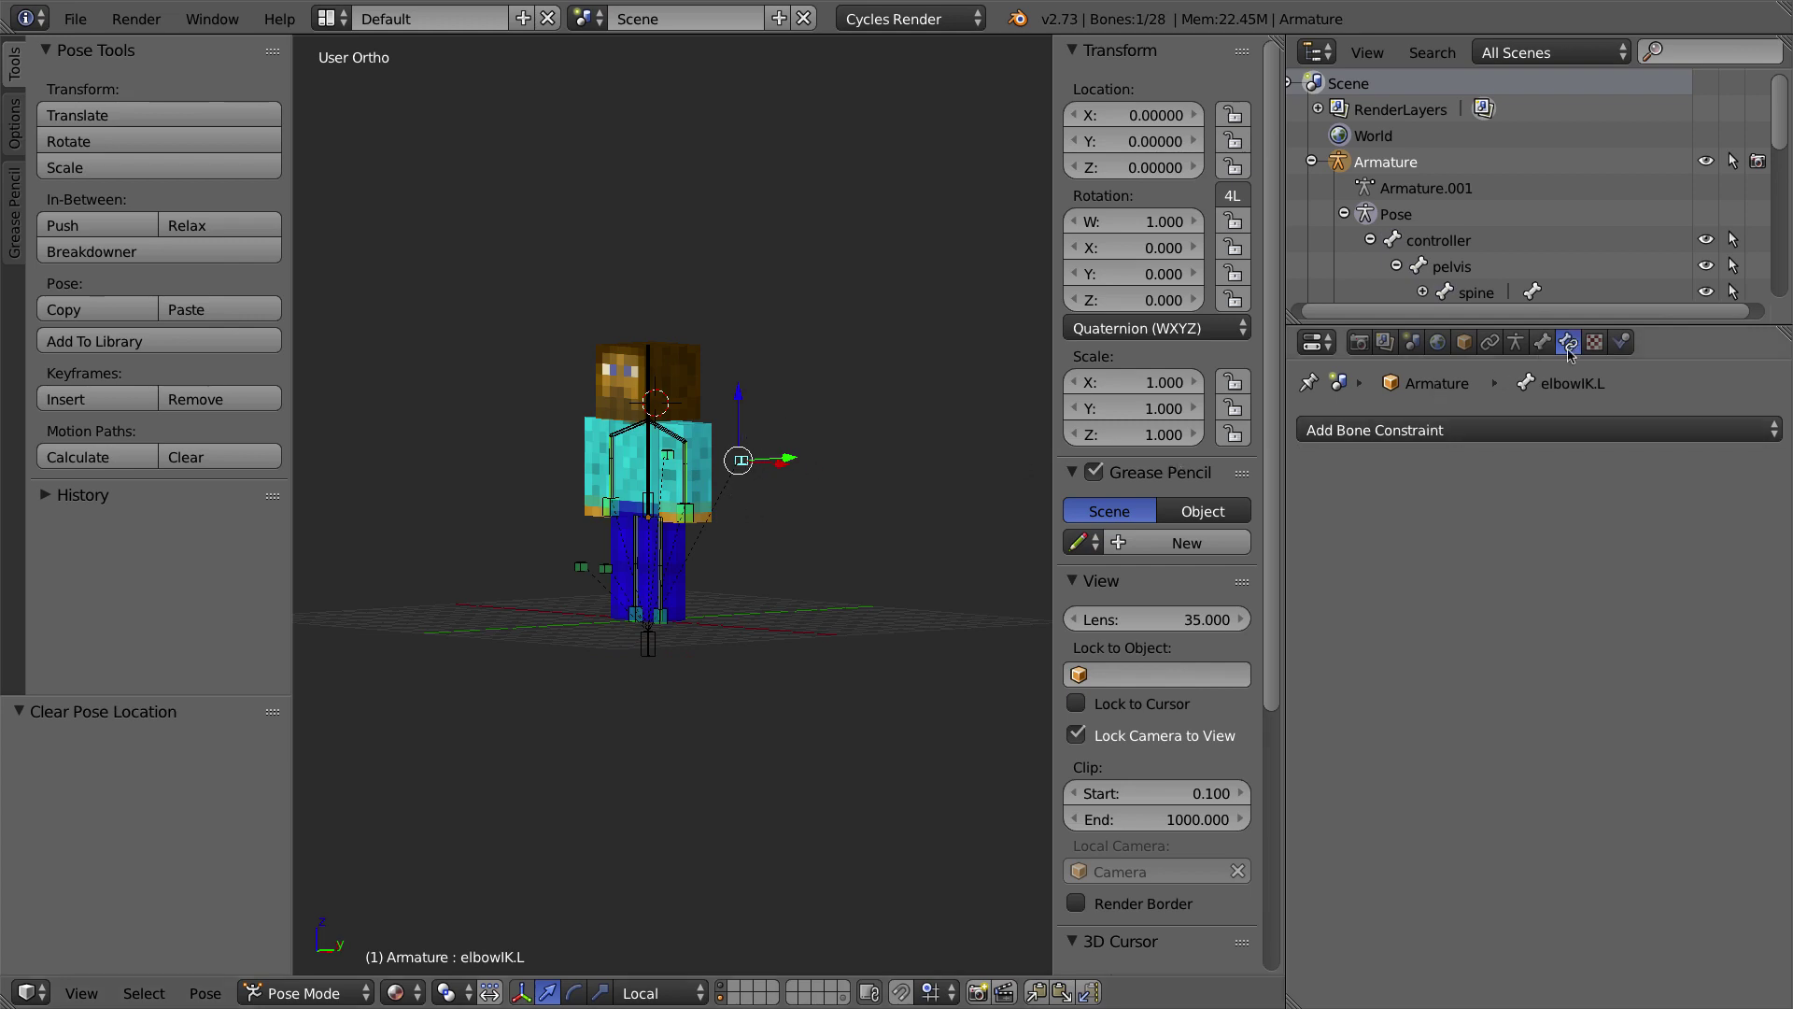
pyautogui.click(1426, 429)
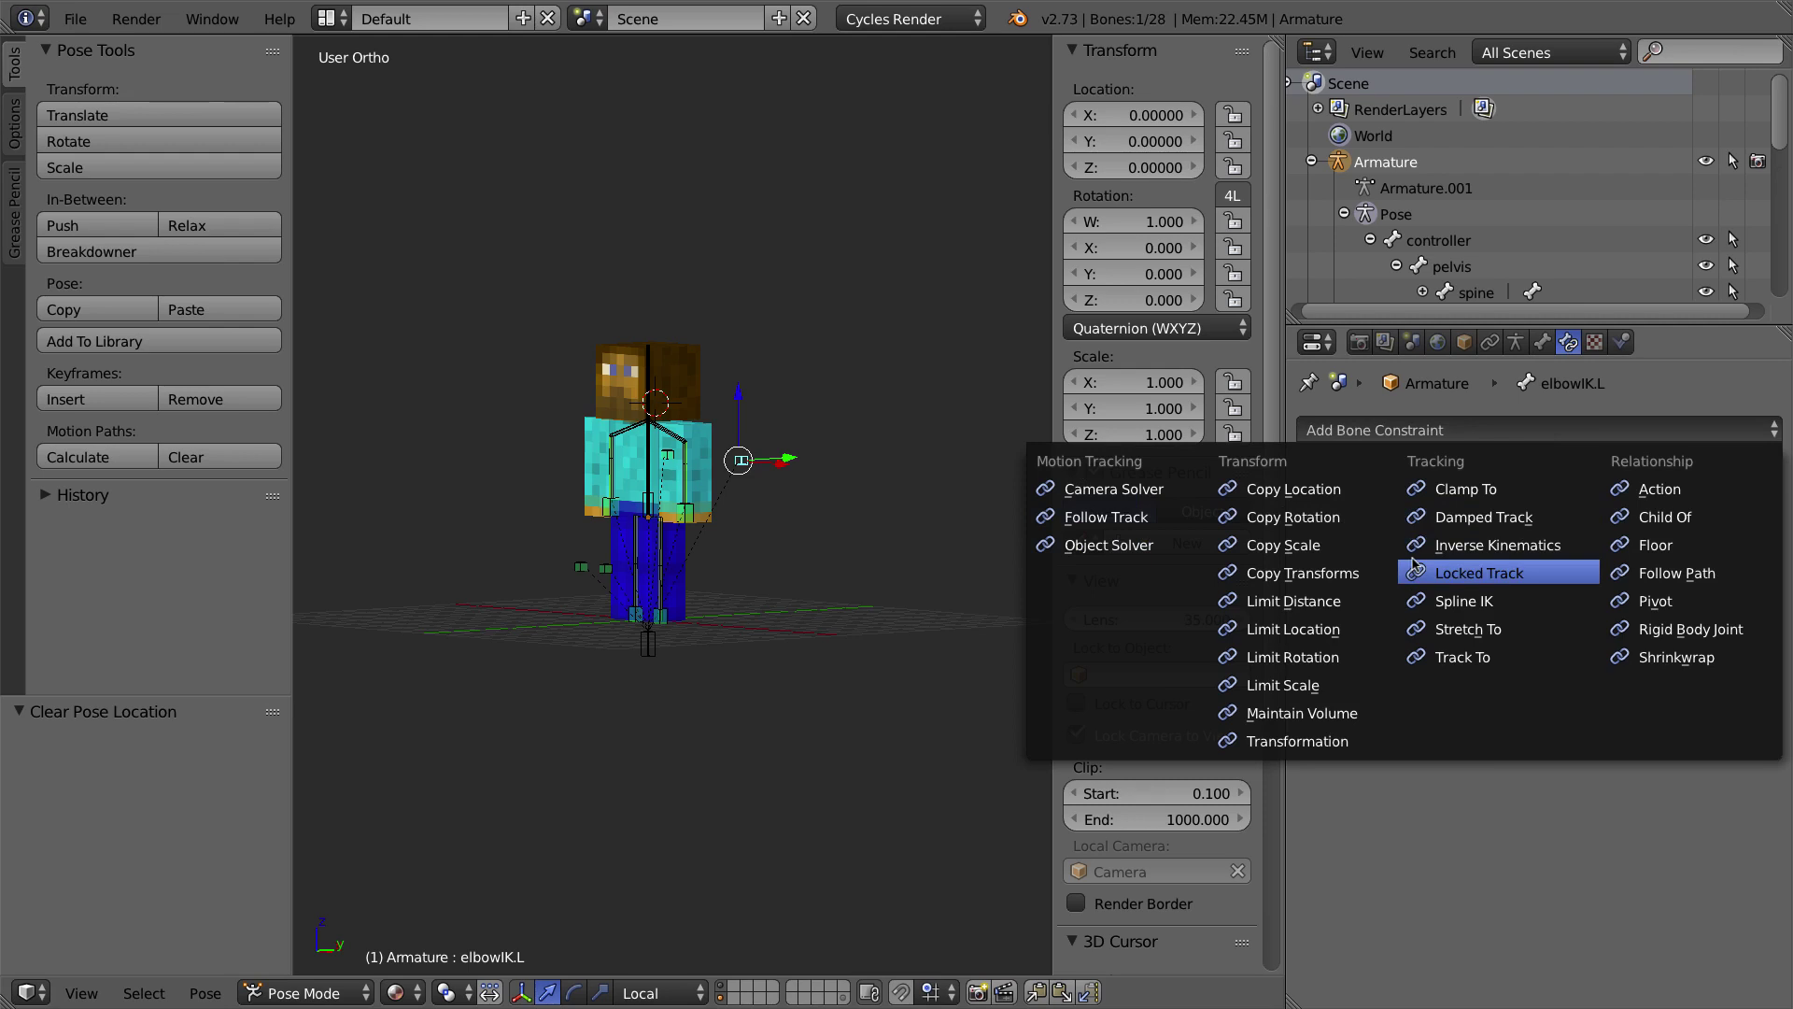
pyautogui.click(1322, 605)
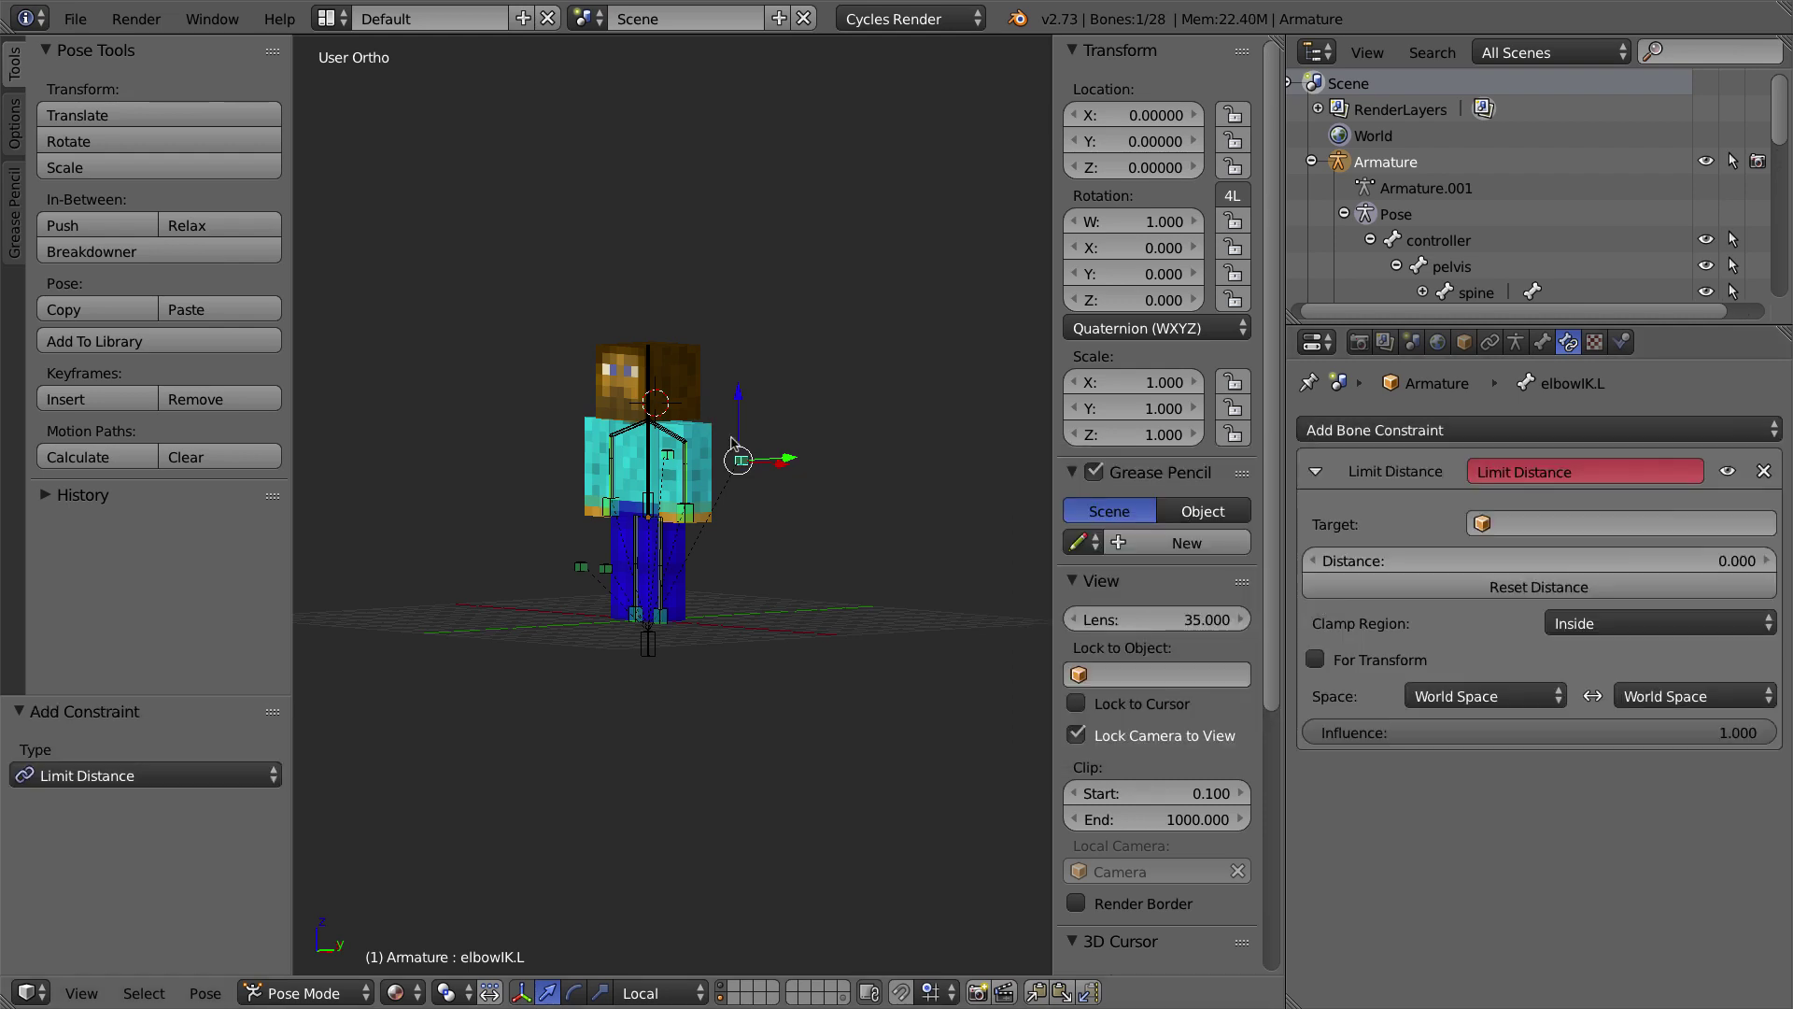
pyautogui.scroll(3, 738, 449)
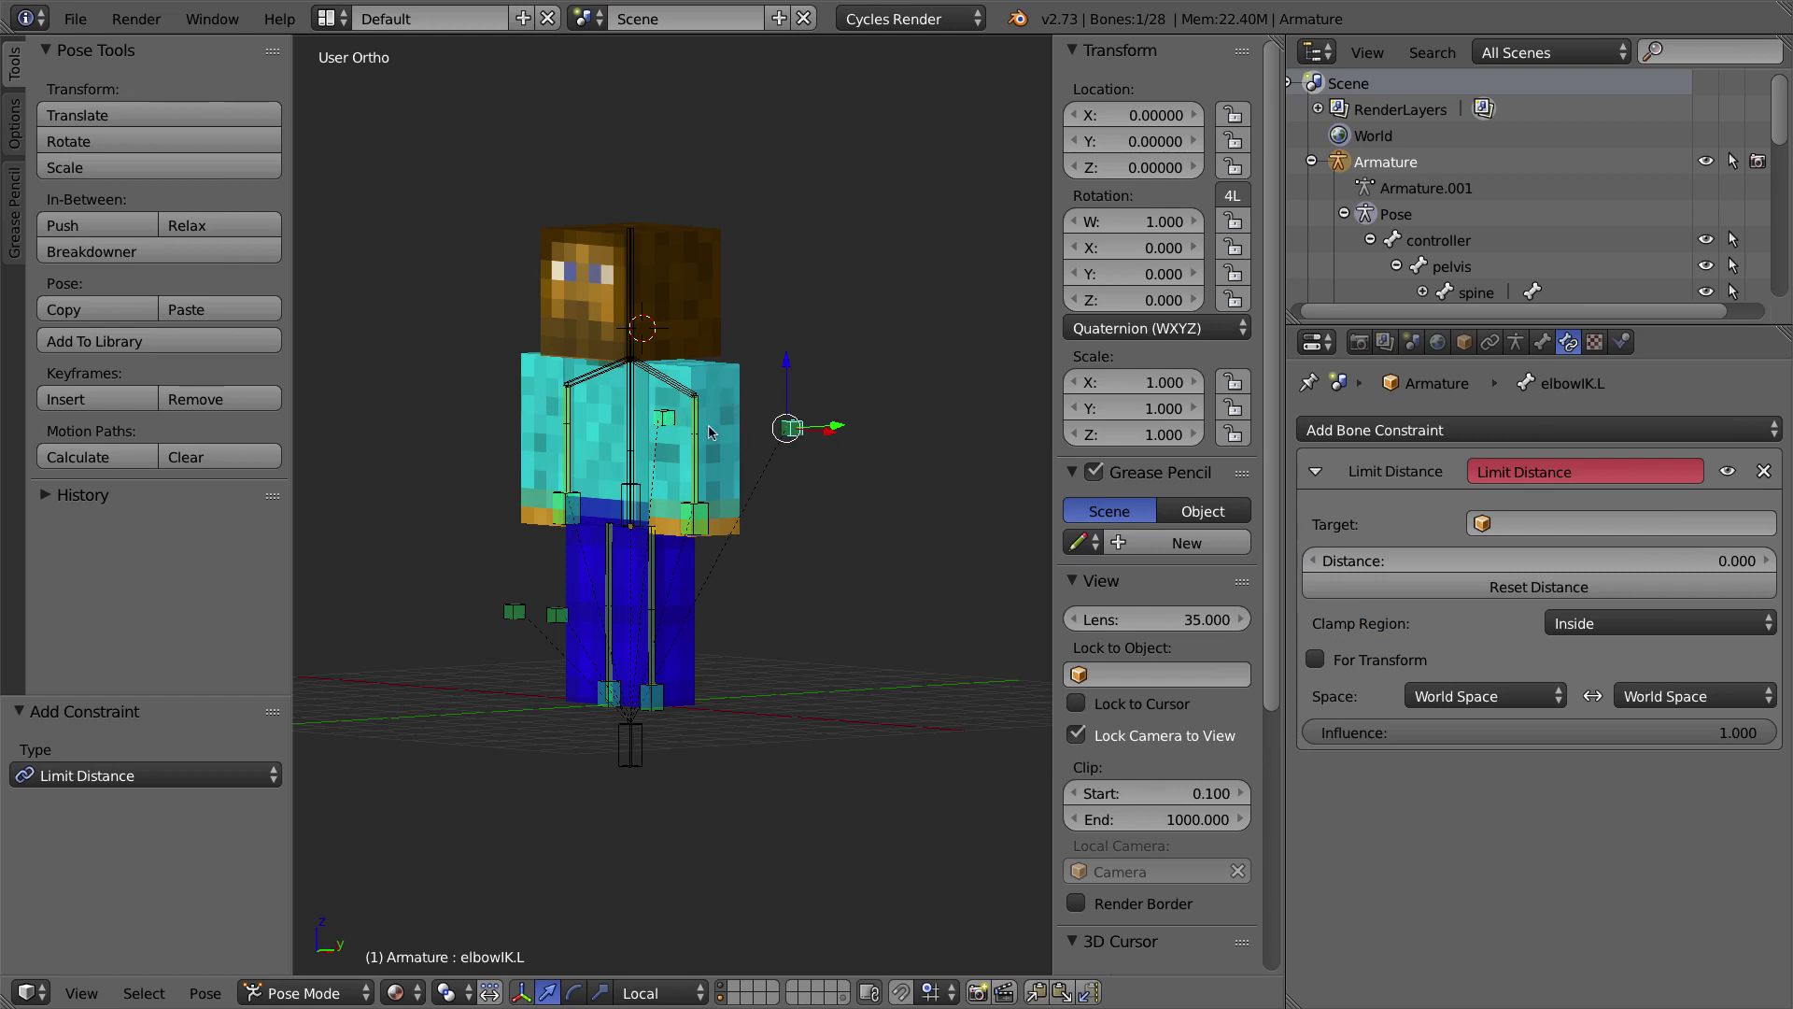
pyautogui.moveTo(696, 418)
pyautogui.mouseDown(button='middle')
pyautogui.moveTo(665, 418)
pyautogui.moveTo(723, 412)
pyautogui.mouseUp(button='middle')
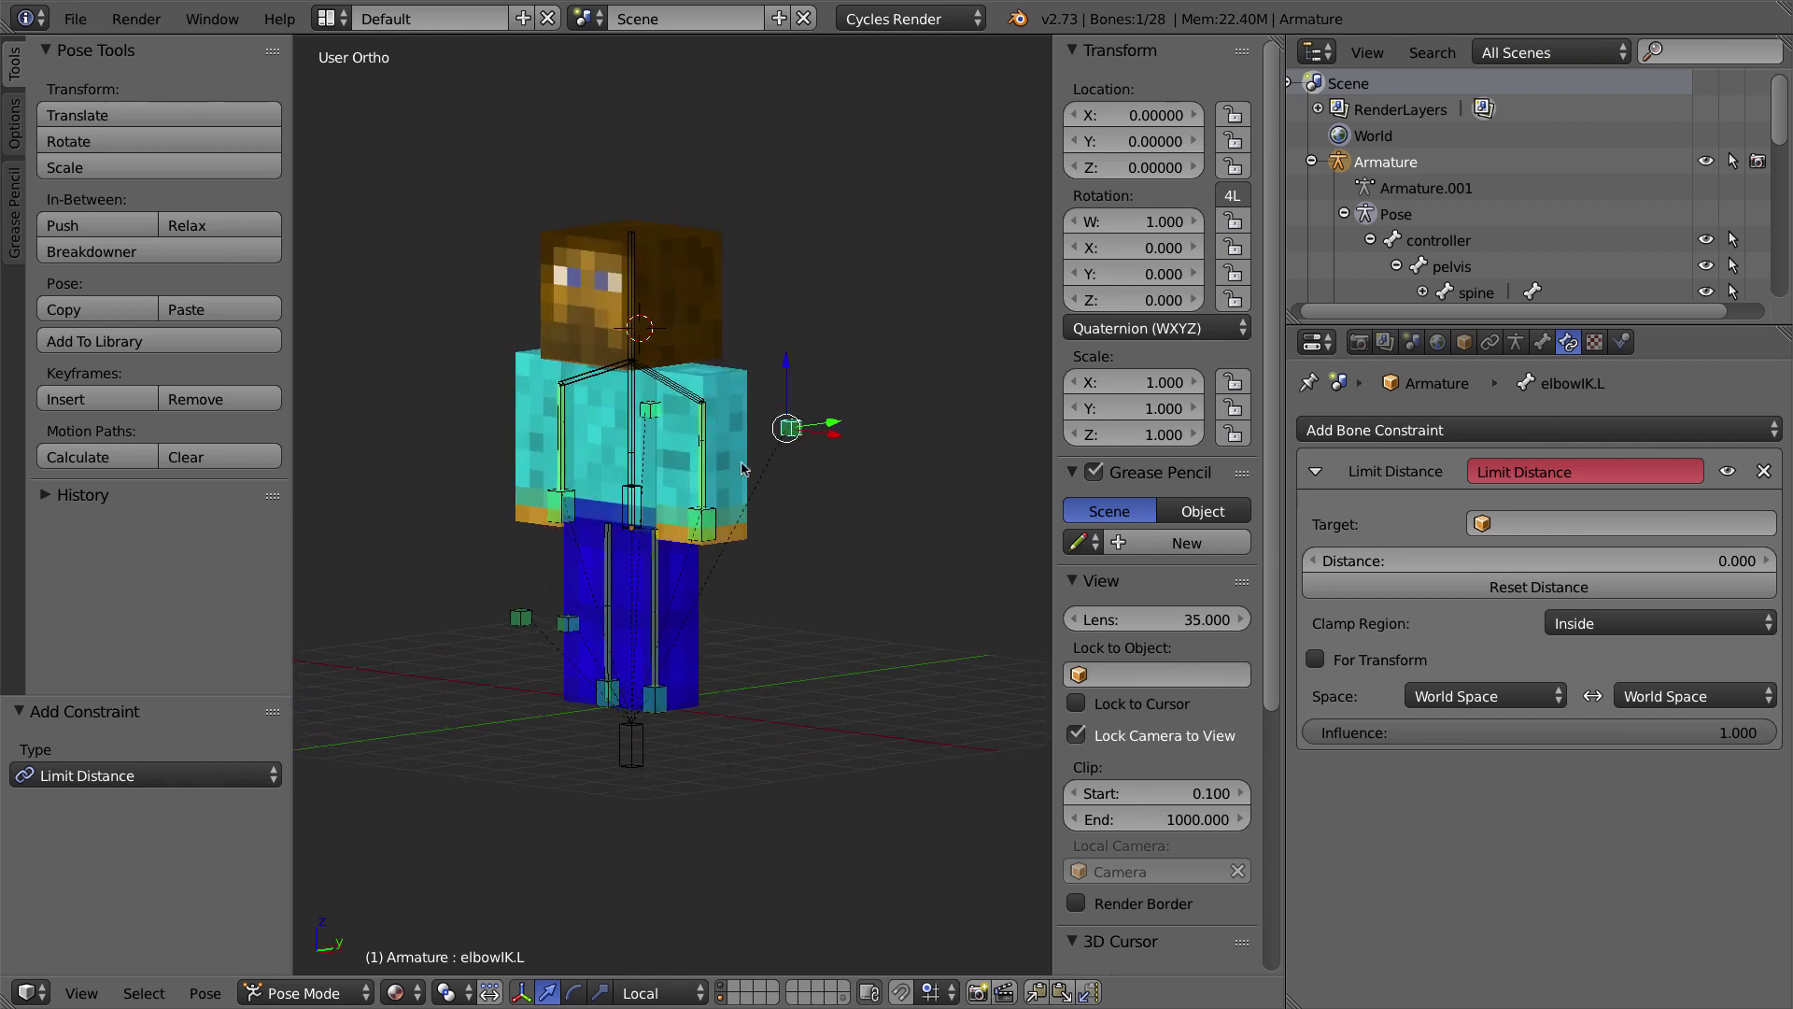
pyautogui.click(1523, 526)
pyautogui.click(1533, 565)
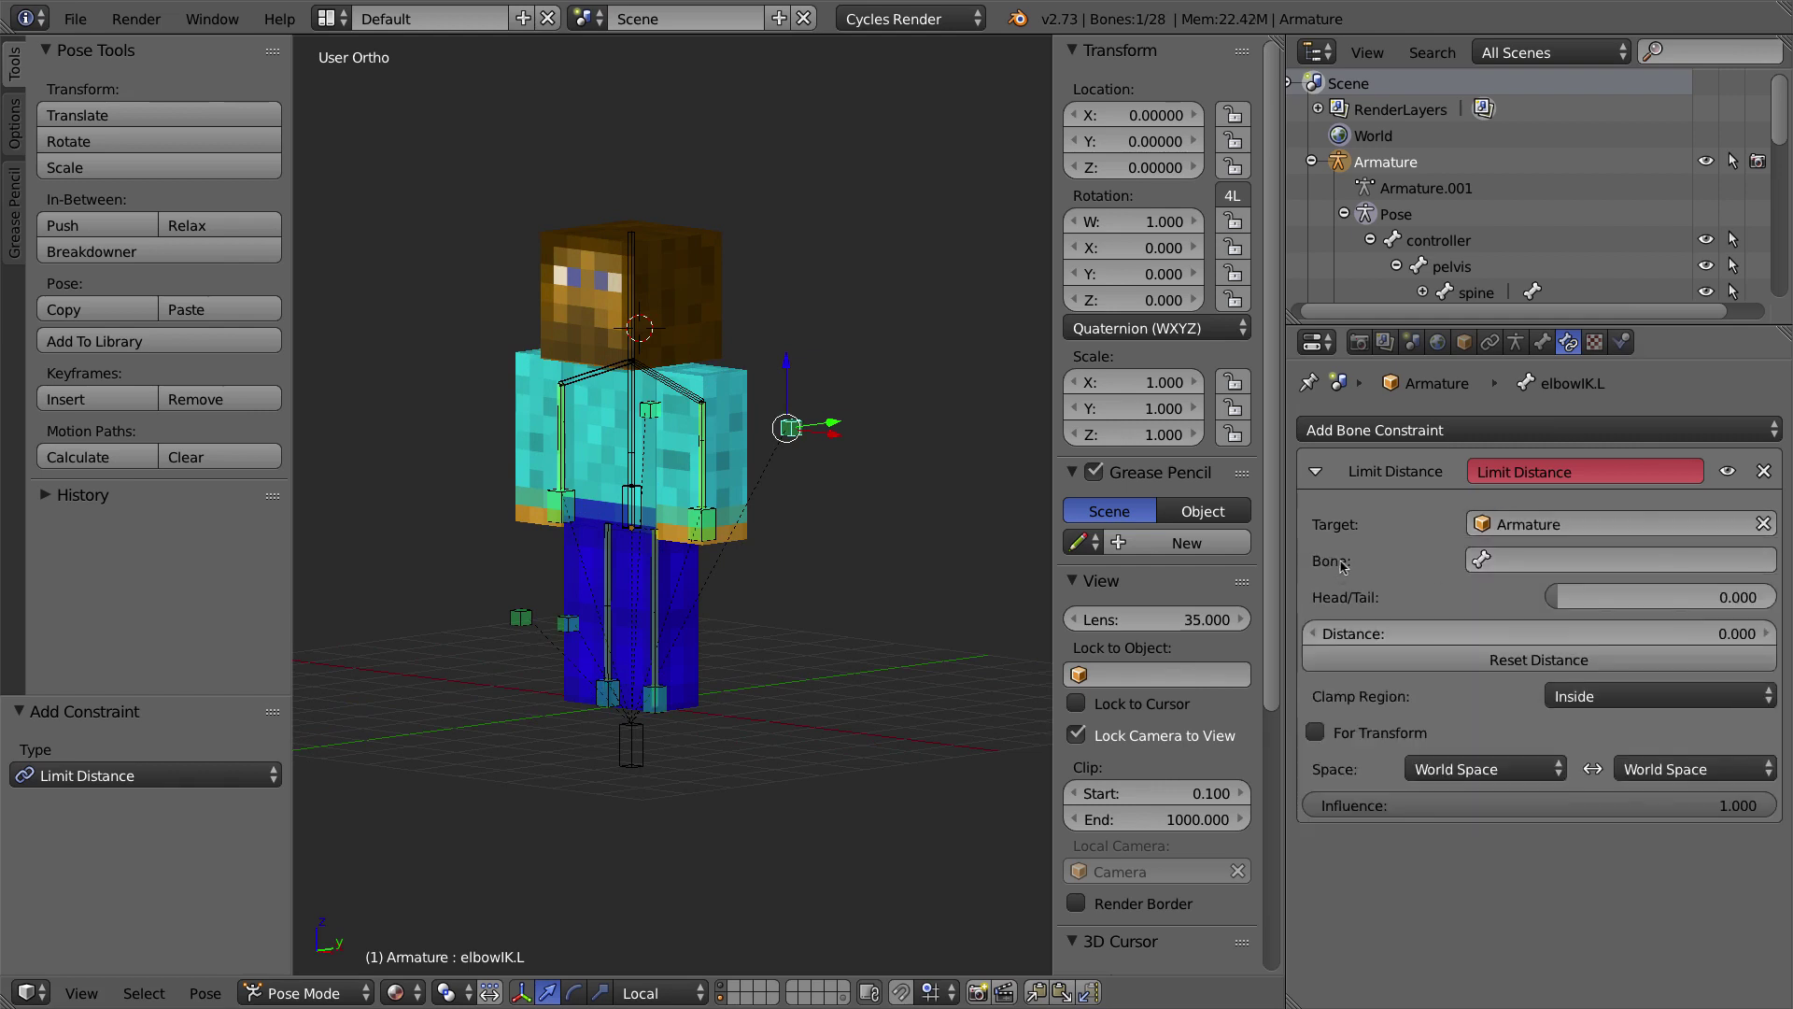
# Step: Set the target bone of elbowIK.L's Limit Distance constraint to armUpper.L
pyautogui.click(1508, 558)
pyautogui.write('ar')
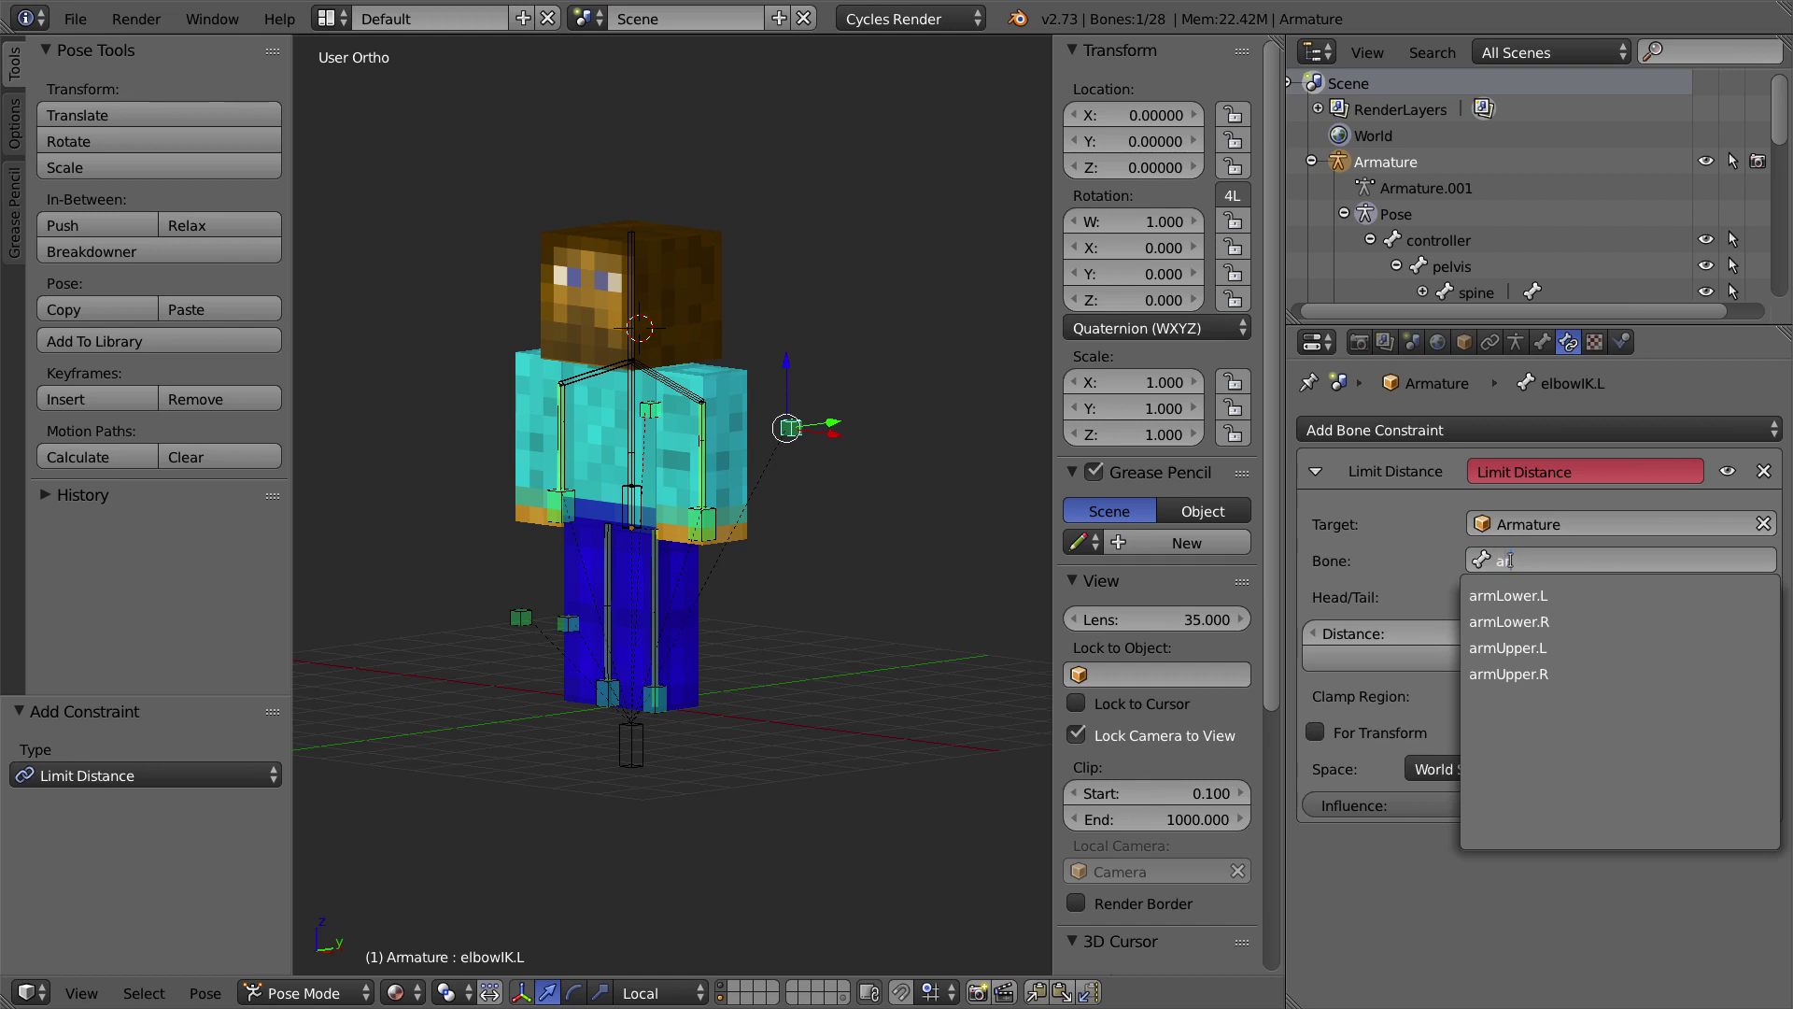
pyautogui.press('Down')
pyautogui.press('Down')
pyautogui.press('Down')
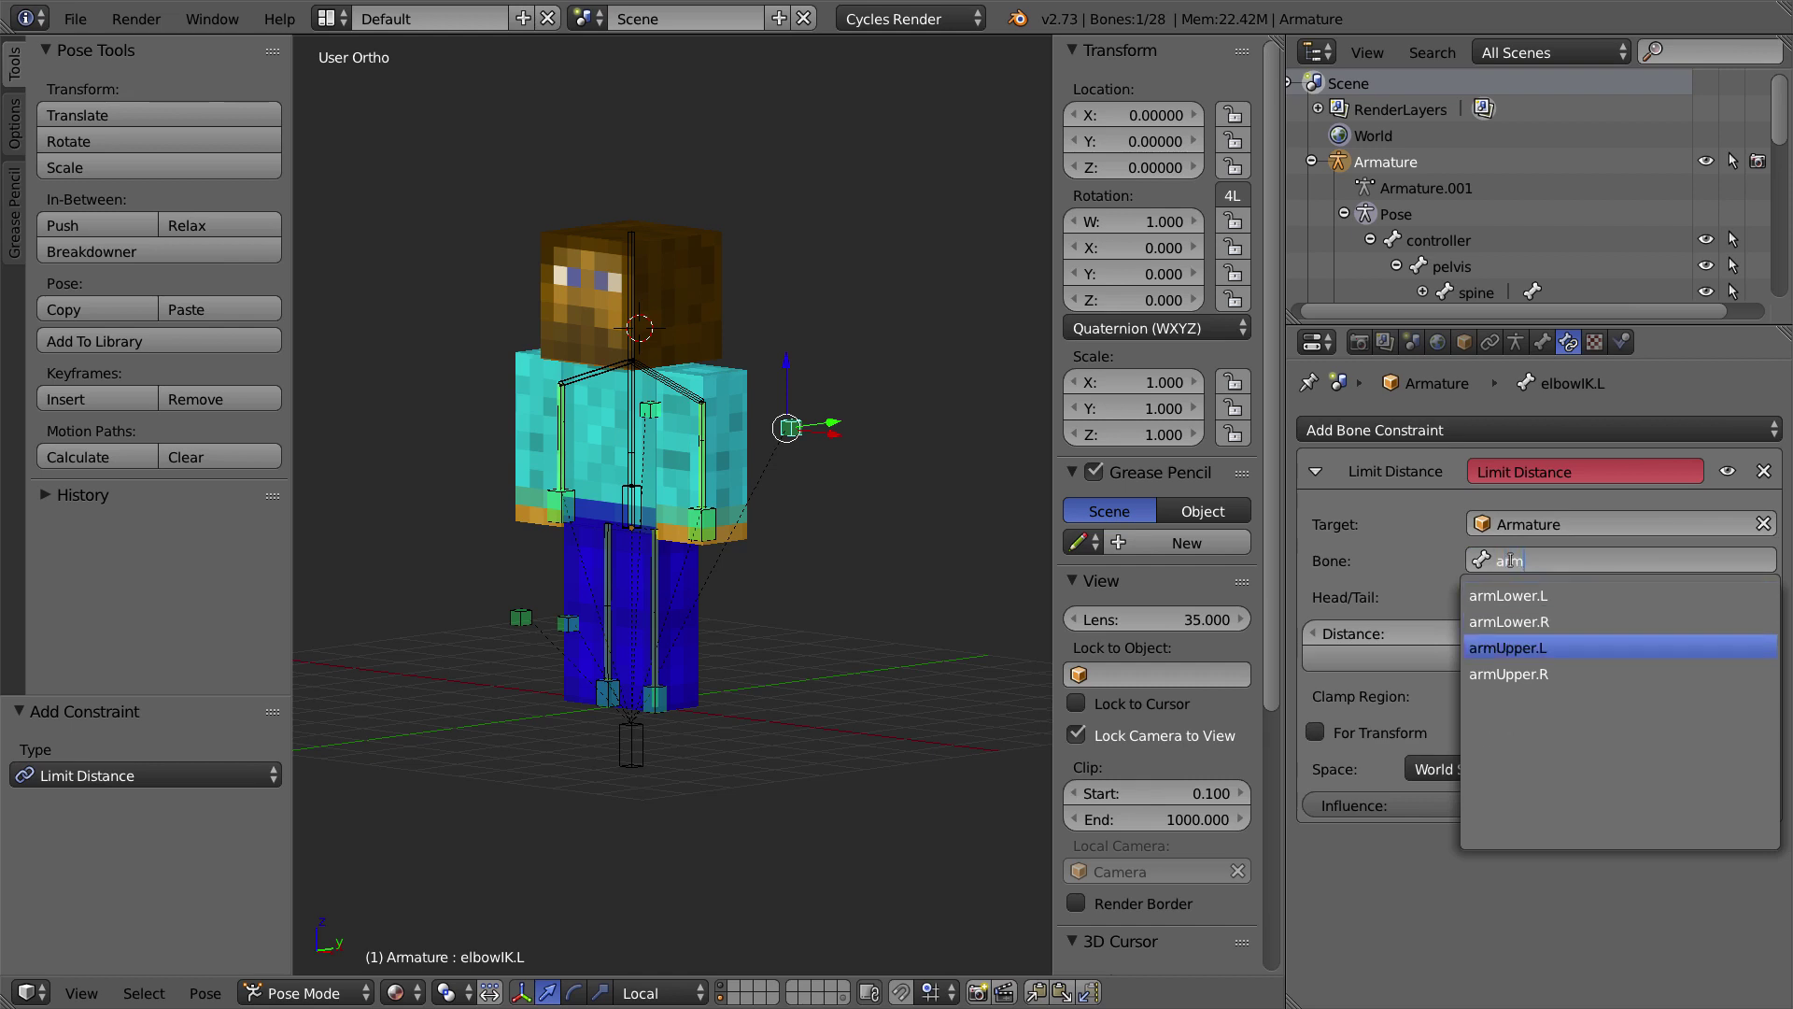
pyautogui.press('Return')
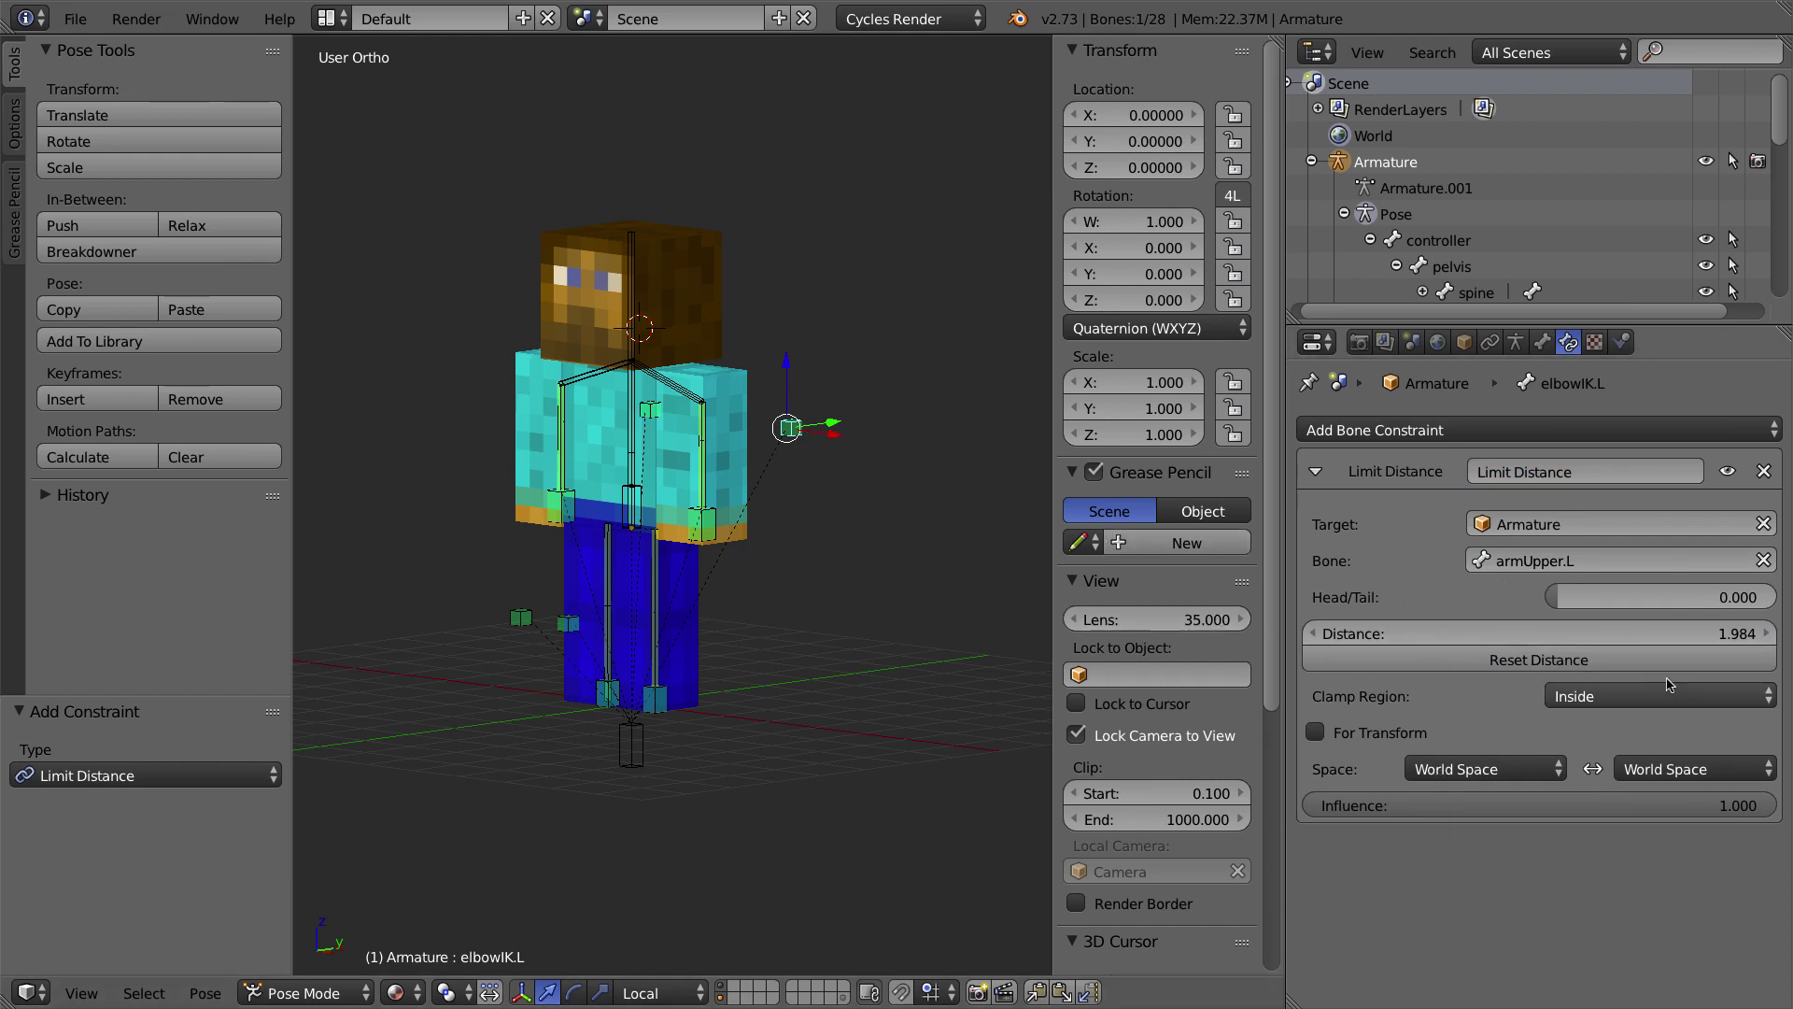
pyautogui.moveTo(743, 374); pyautogui.dragTo(689, 410, button='middle')
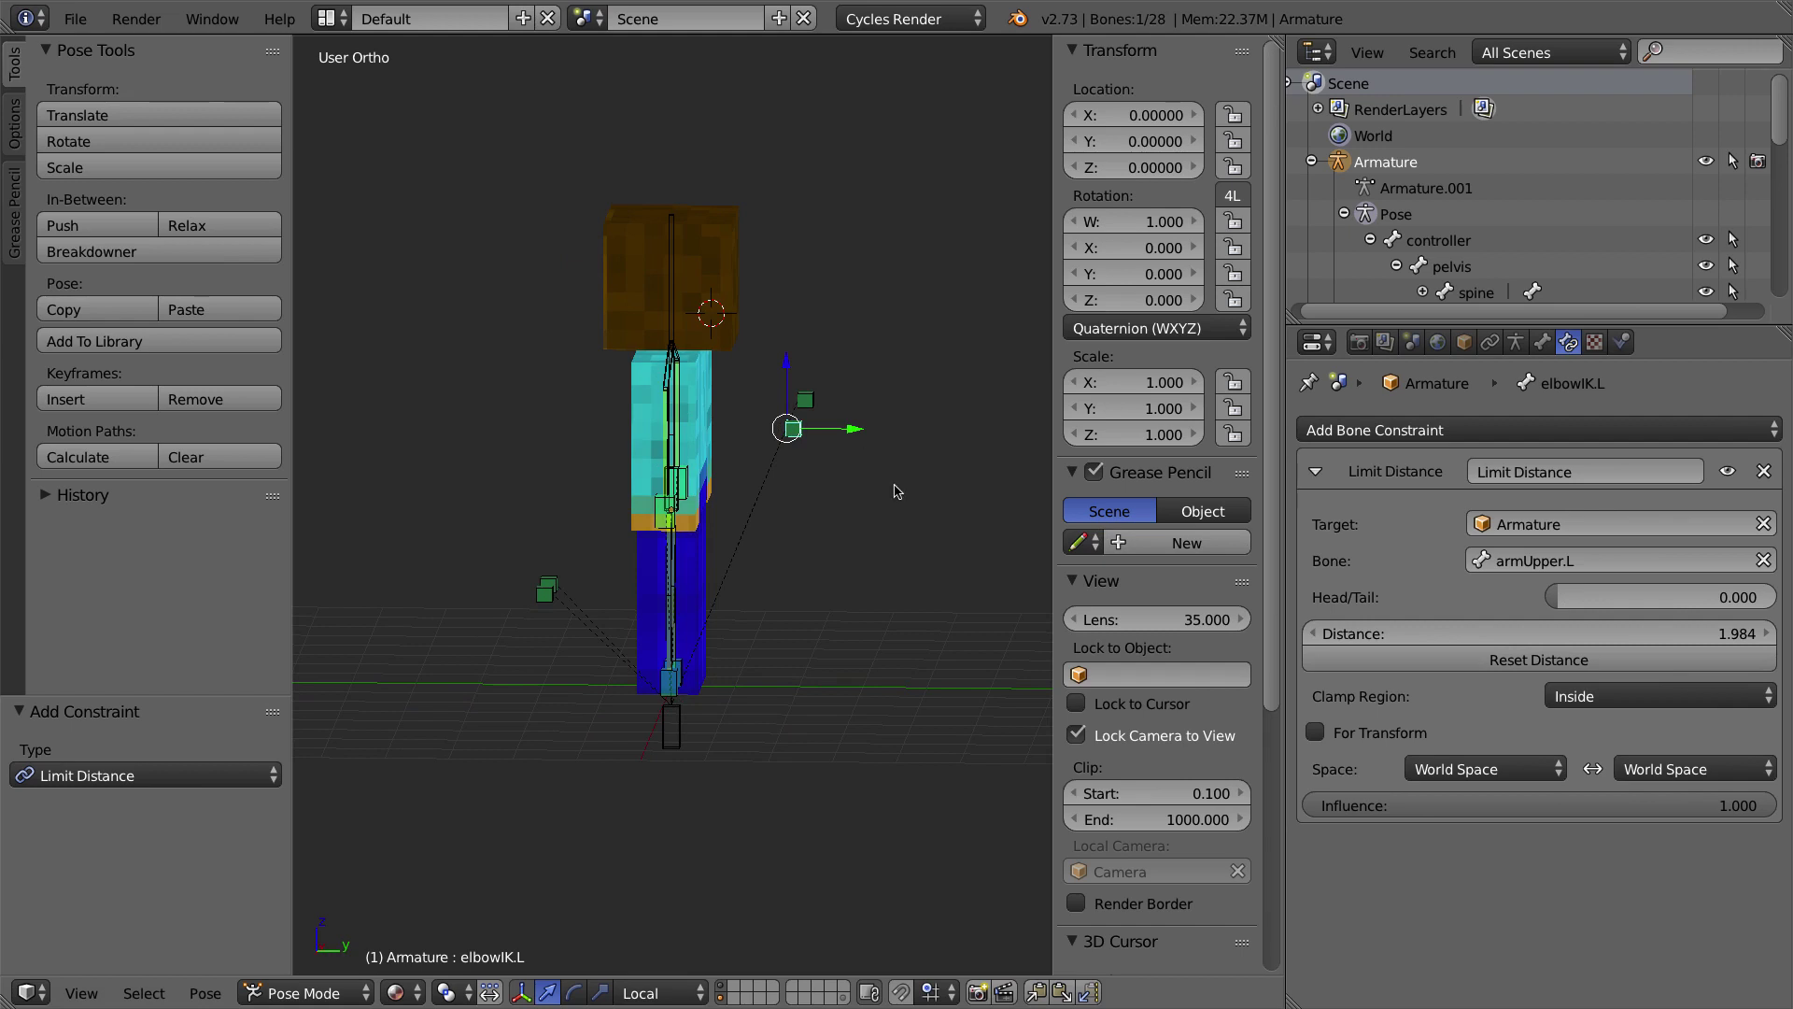
# Step: Set the distance of elbowIK.L's Limit Distance constraint to 4 and test the bone's reach with a trial move
pyautogui.moveTo(752, 623); pyautogui.dragTo(754, 688, button='middle')
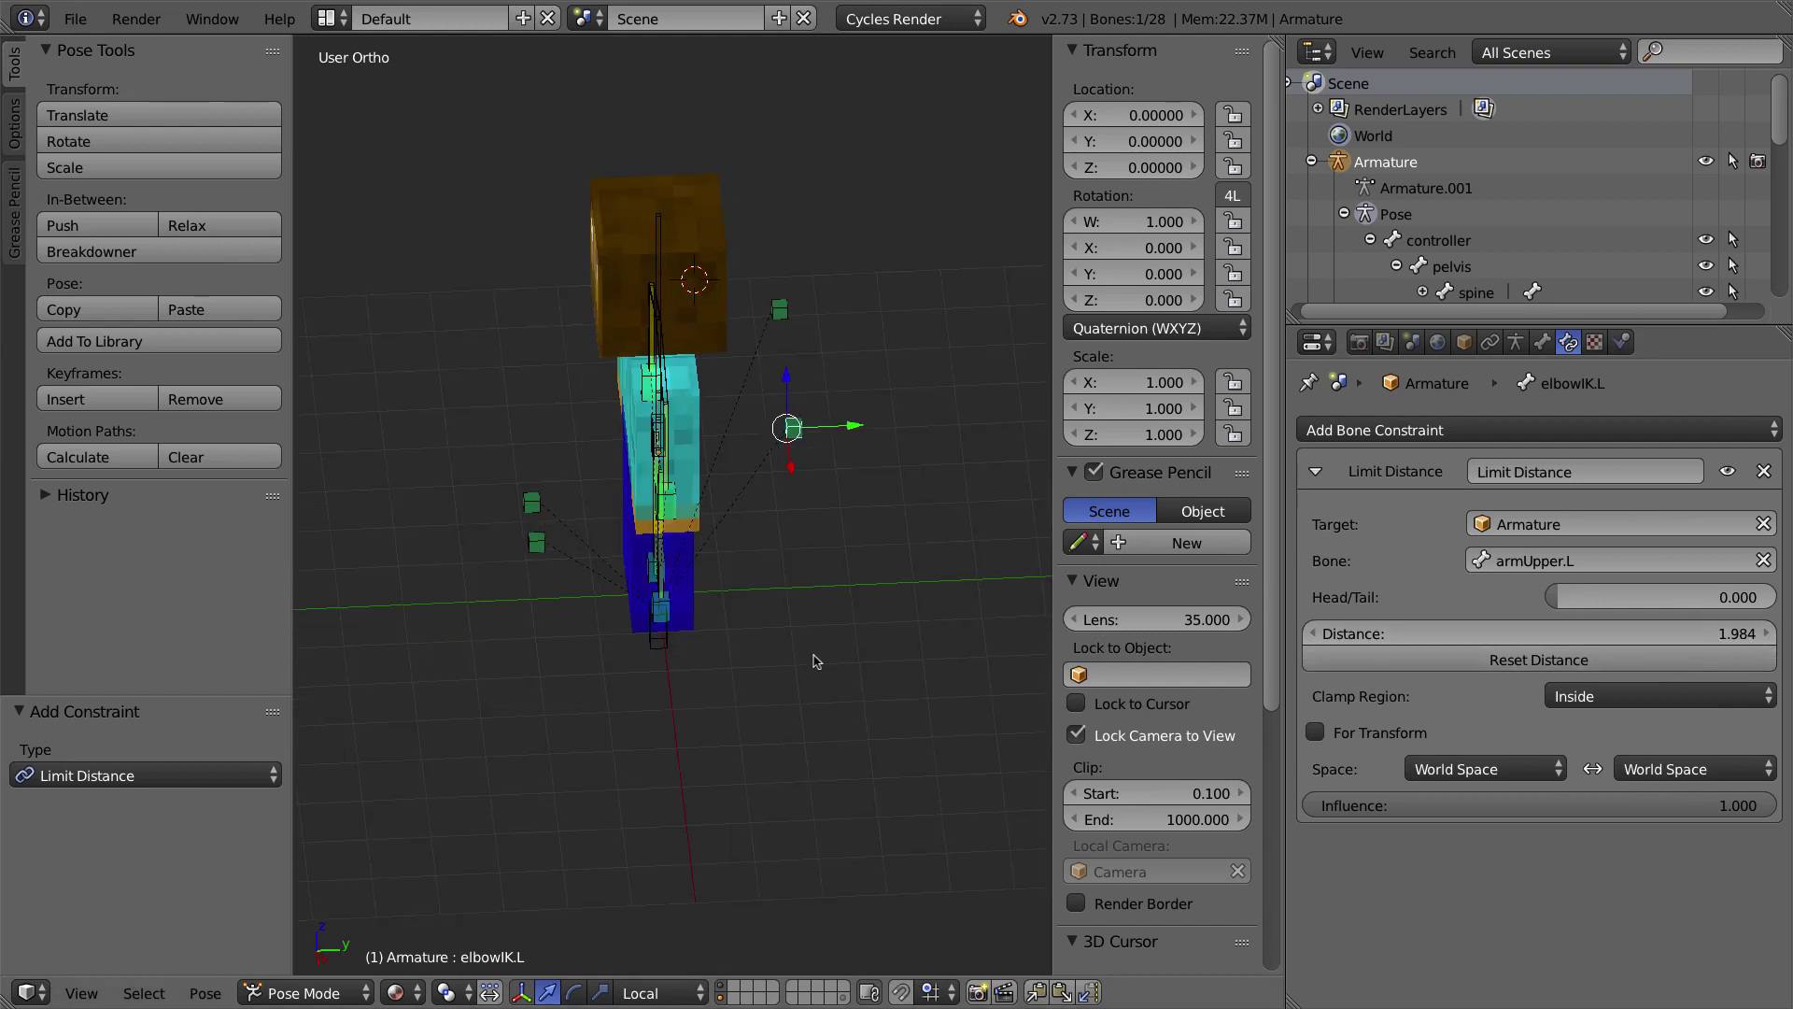
pyautogui.moveTo(613, 581); pyautogui.dragTo(617, 607, button='middle')
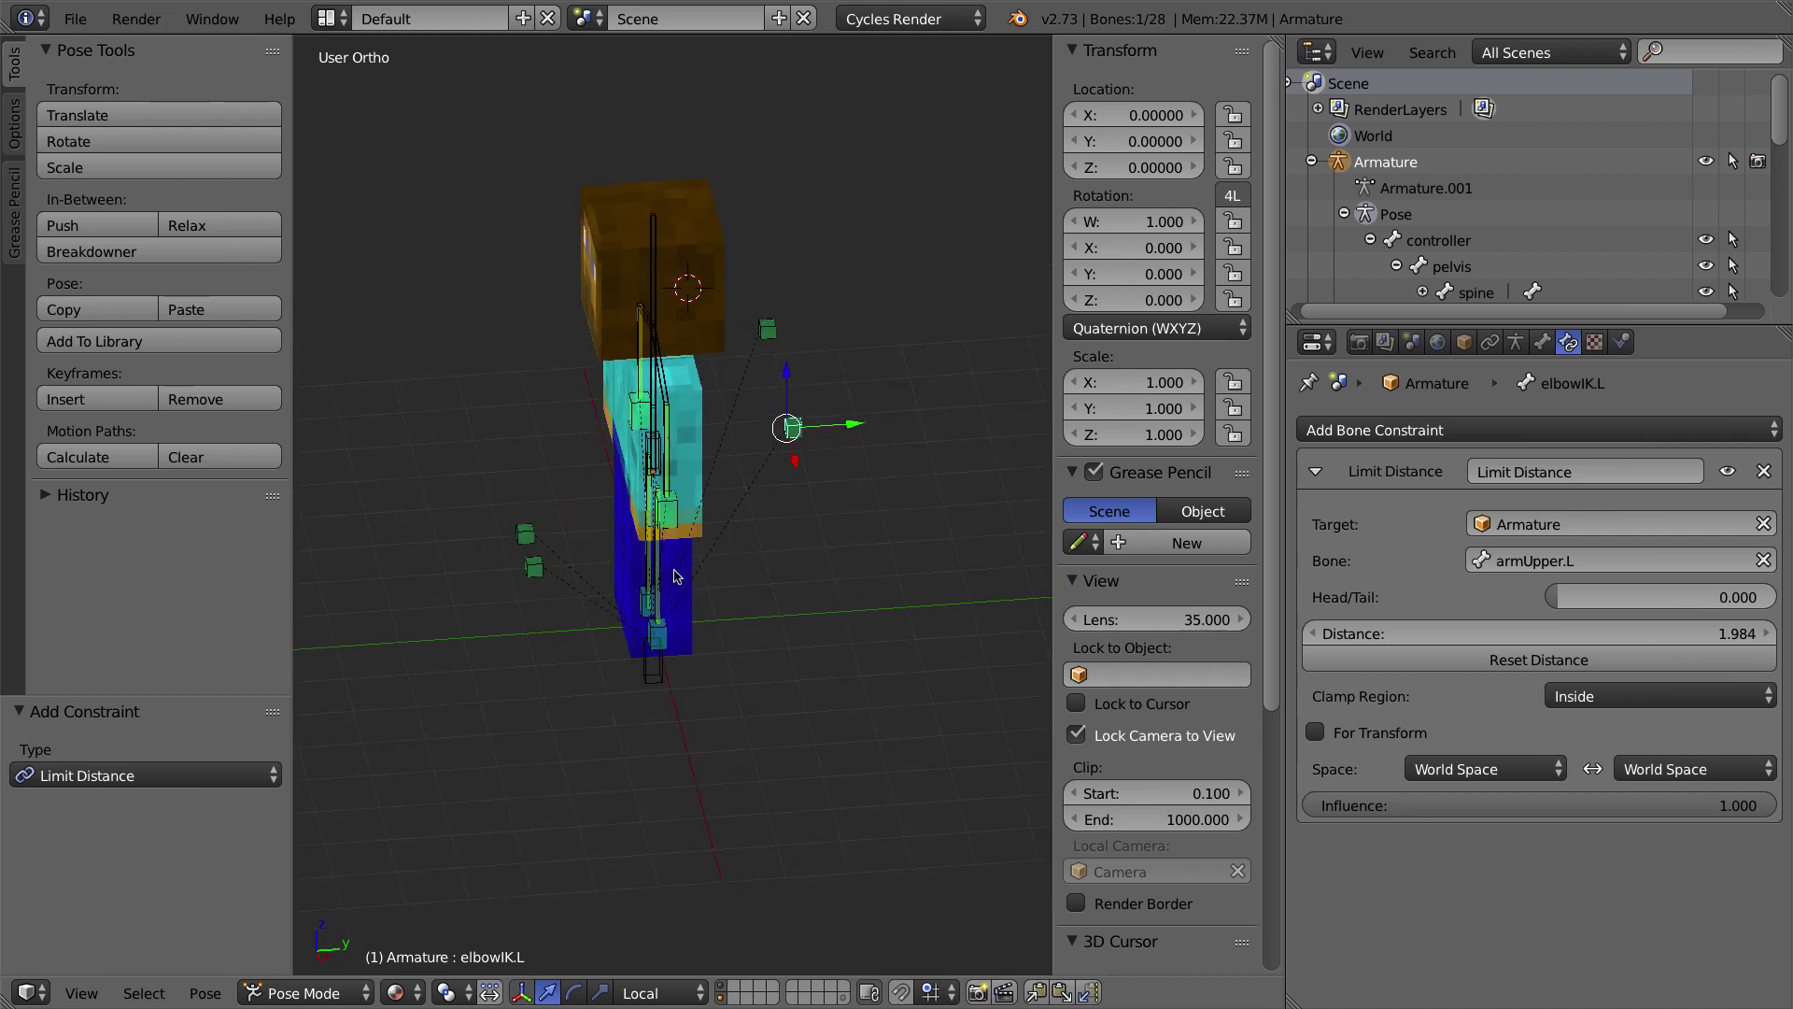
pyautogui.click(1687, 635)
pyautogui.write('4')
pyautogui.press('Return')
pyautogui.press('g')
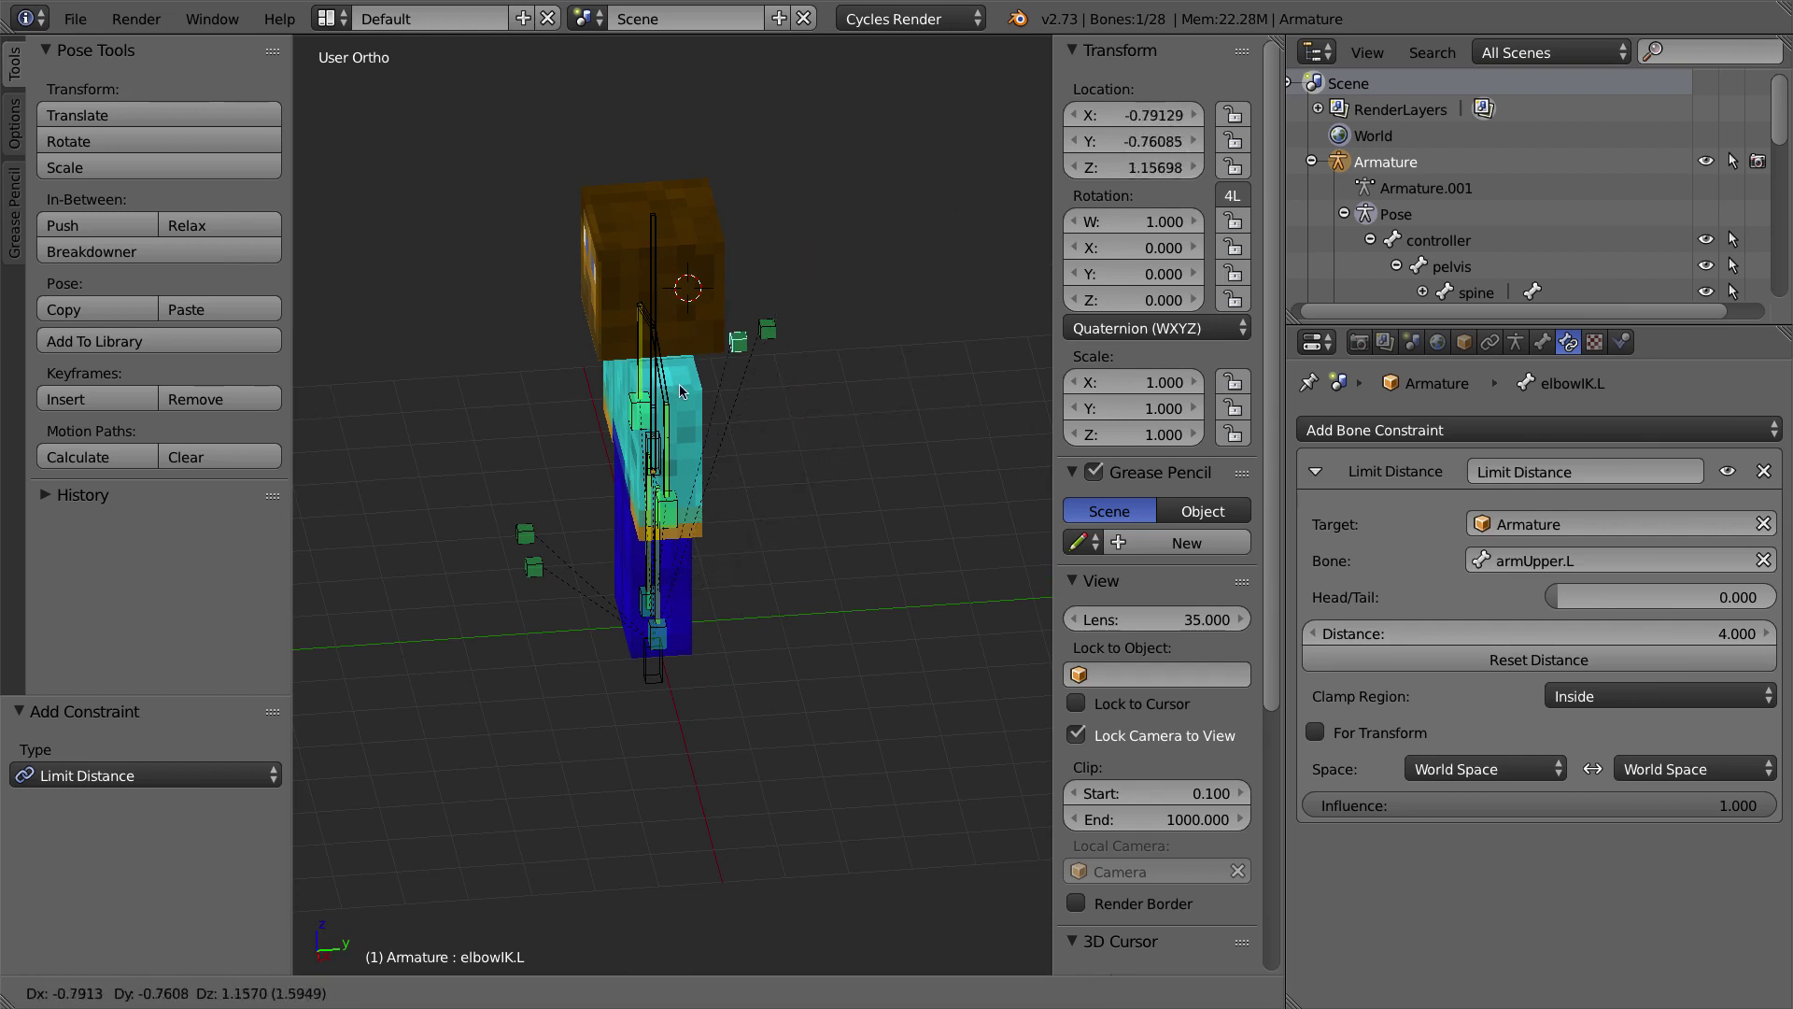
pyautogui.press('Escape')
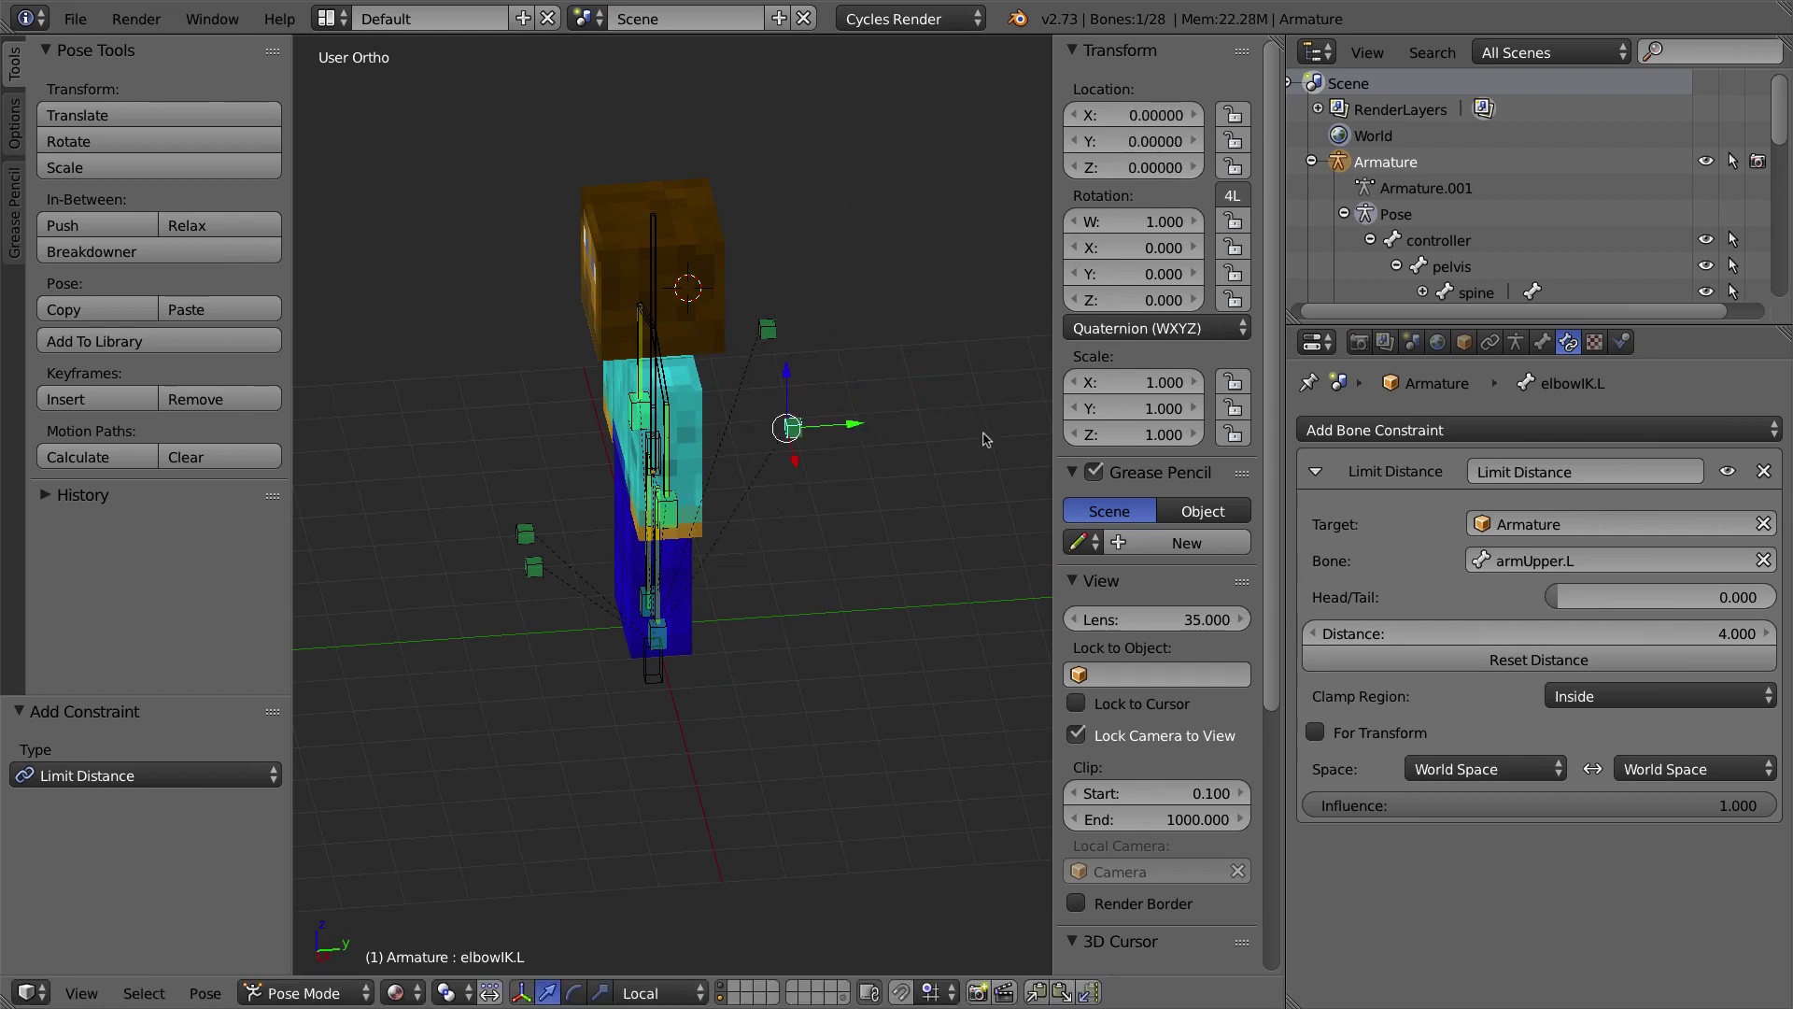
# Step: Set the distance of elbowIK.L's Limit Distance constraint to 3 and test the bone's reach with a trial move
pyautogui.click(1599, 634)
pyautogui.write('3')
pyautogui.press('Return')
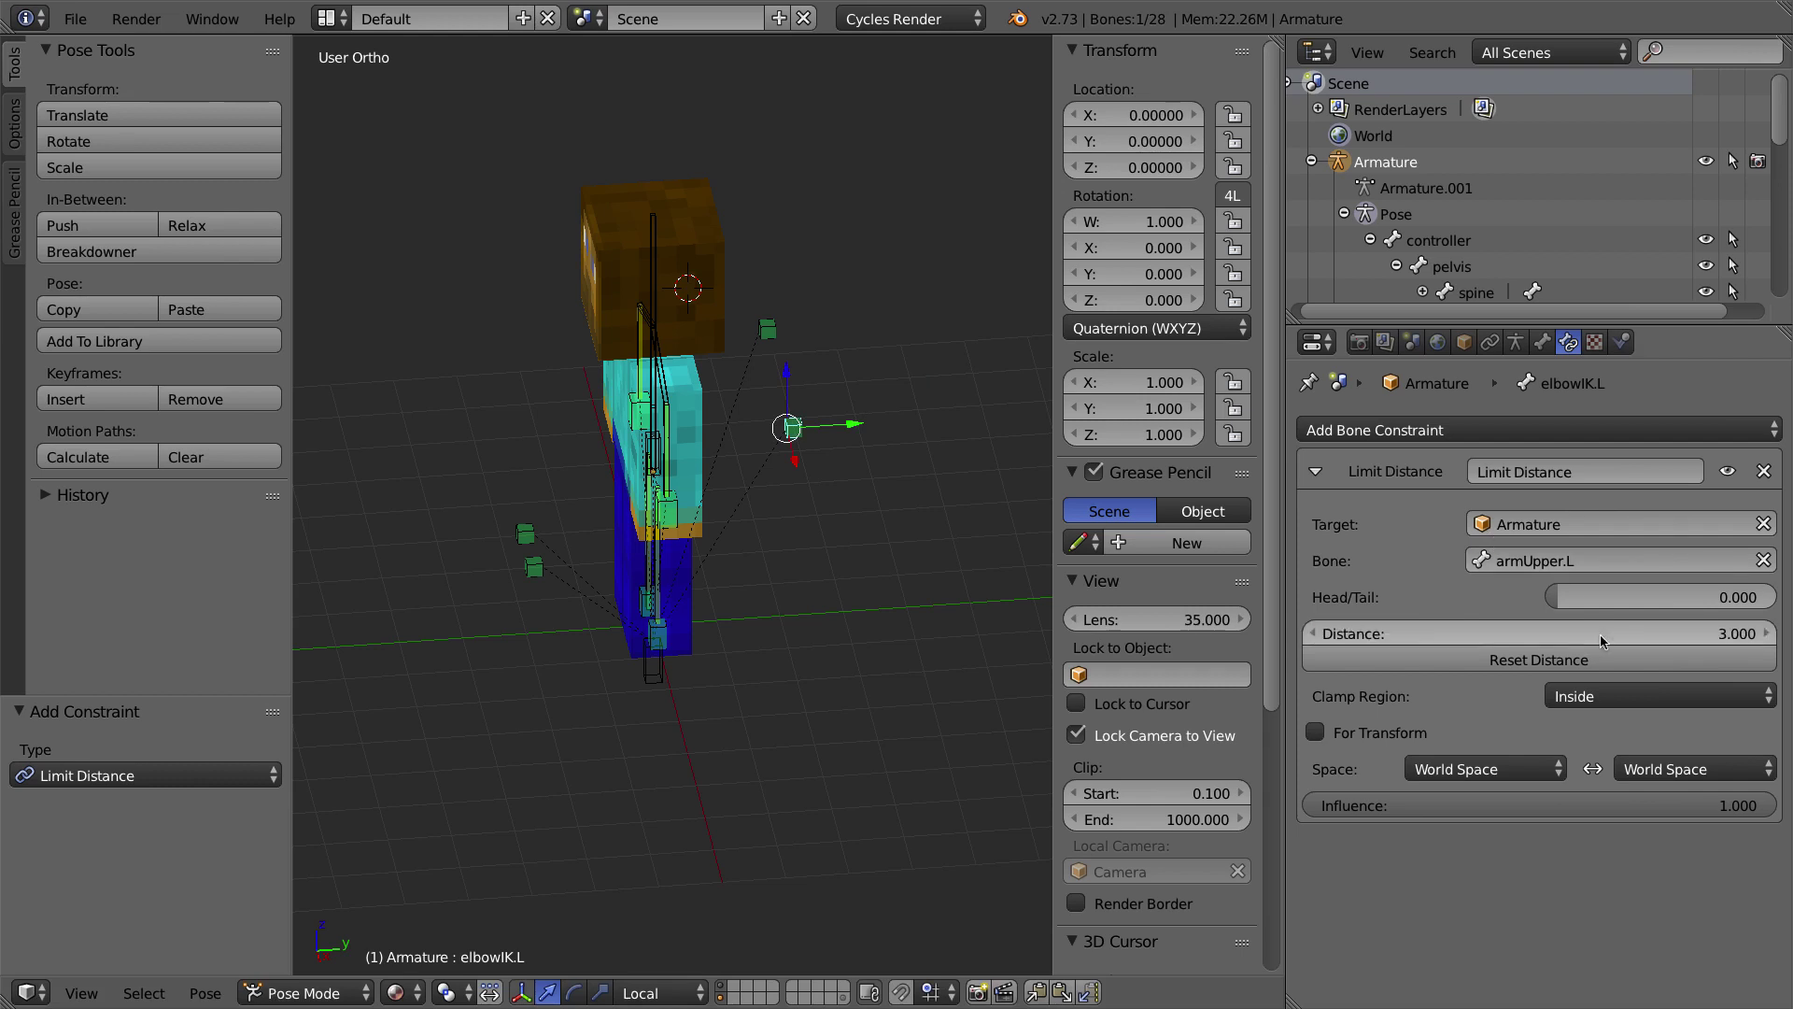
pyautogui.moveTo(676, 440); pyautogui.dragTo(665, 429, button='middle')
pyautogui.press('g')
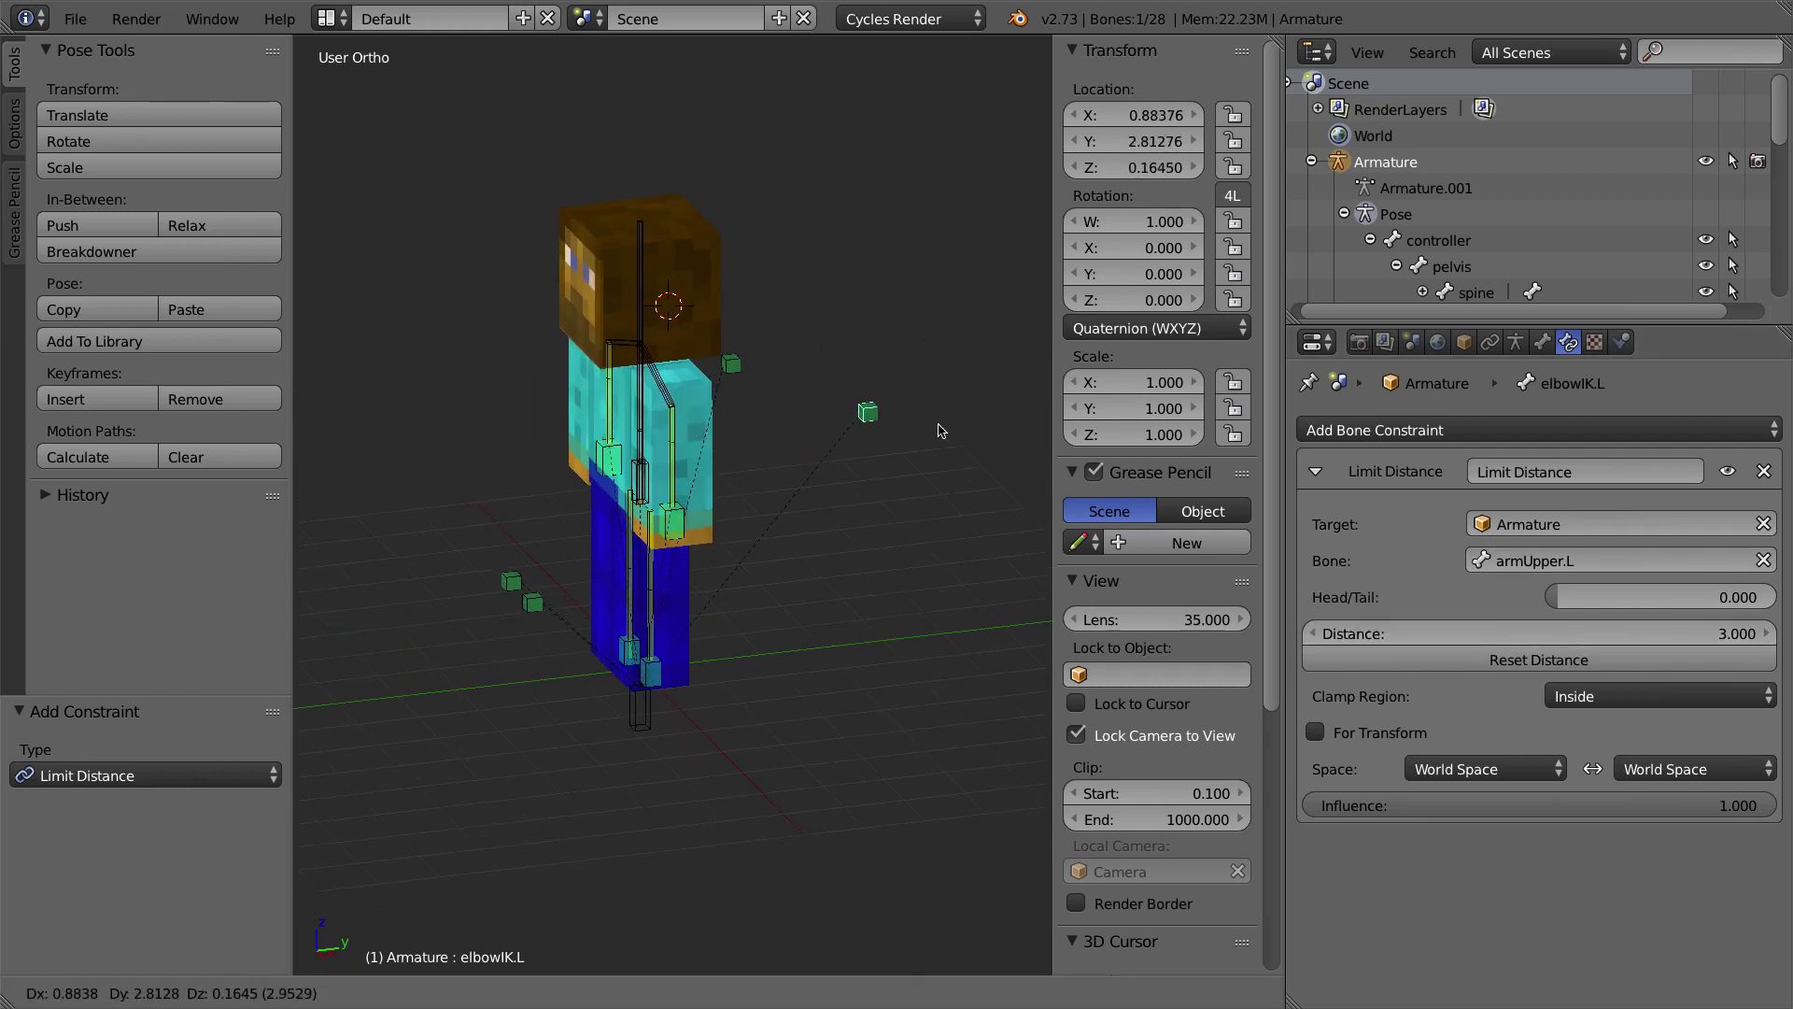
pyautogui.press('Escape')
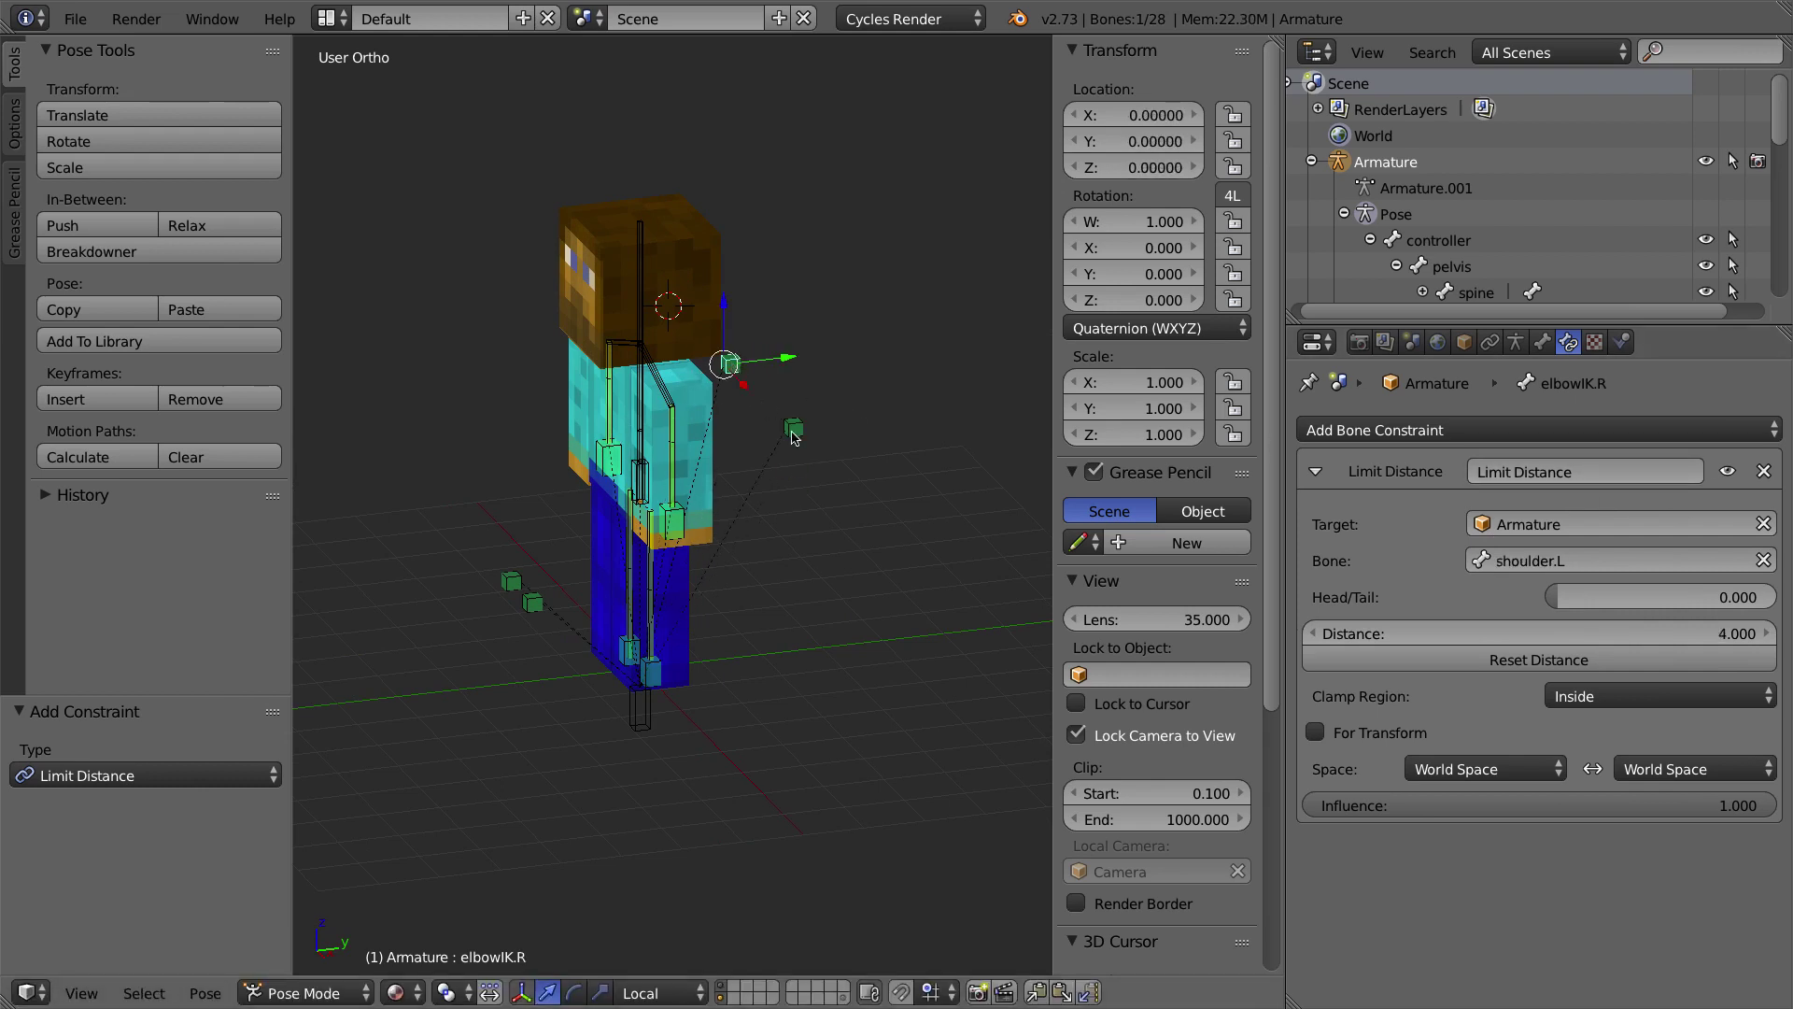
# Step: Check the constraints of the knee, hand and foot IK bones, including the Copy Rotation constraint on foot.R
pyautogui.rightClick(516, 582)
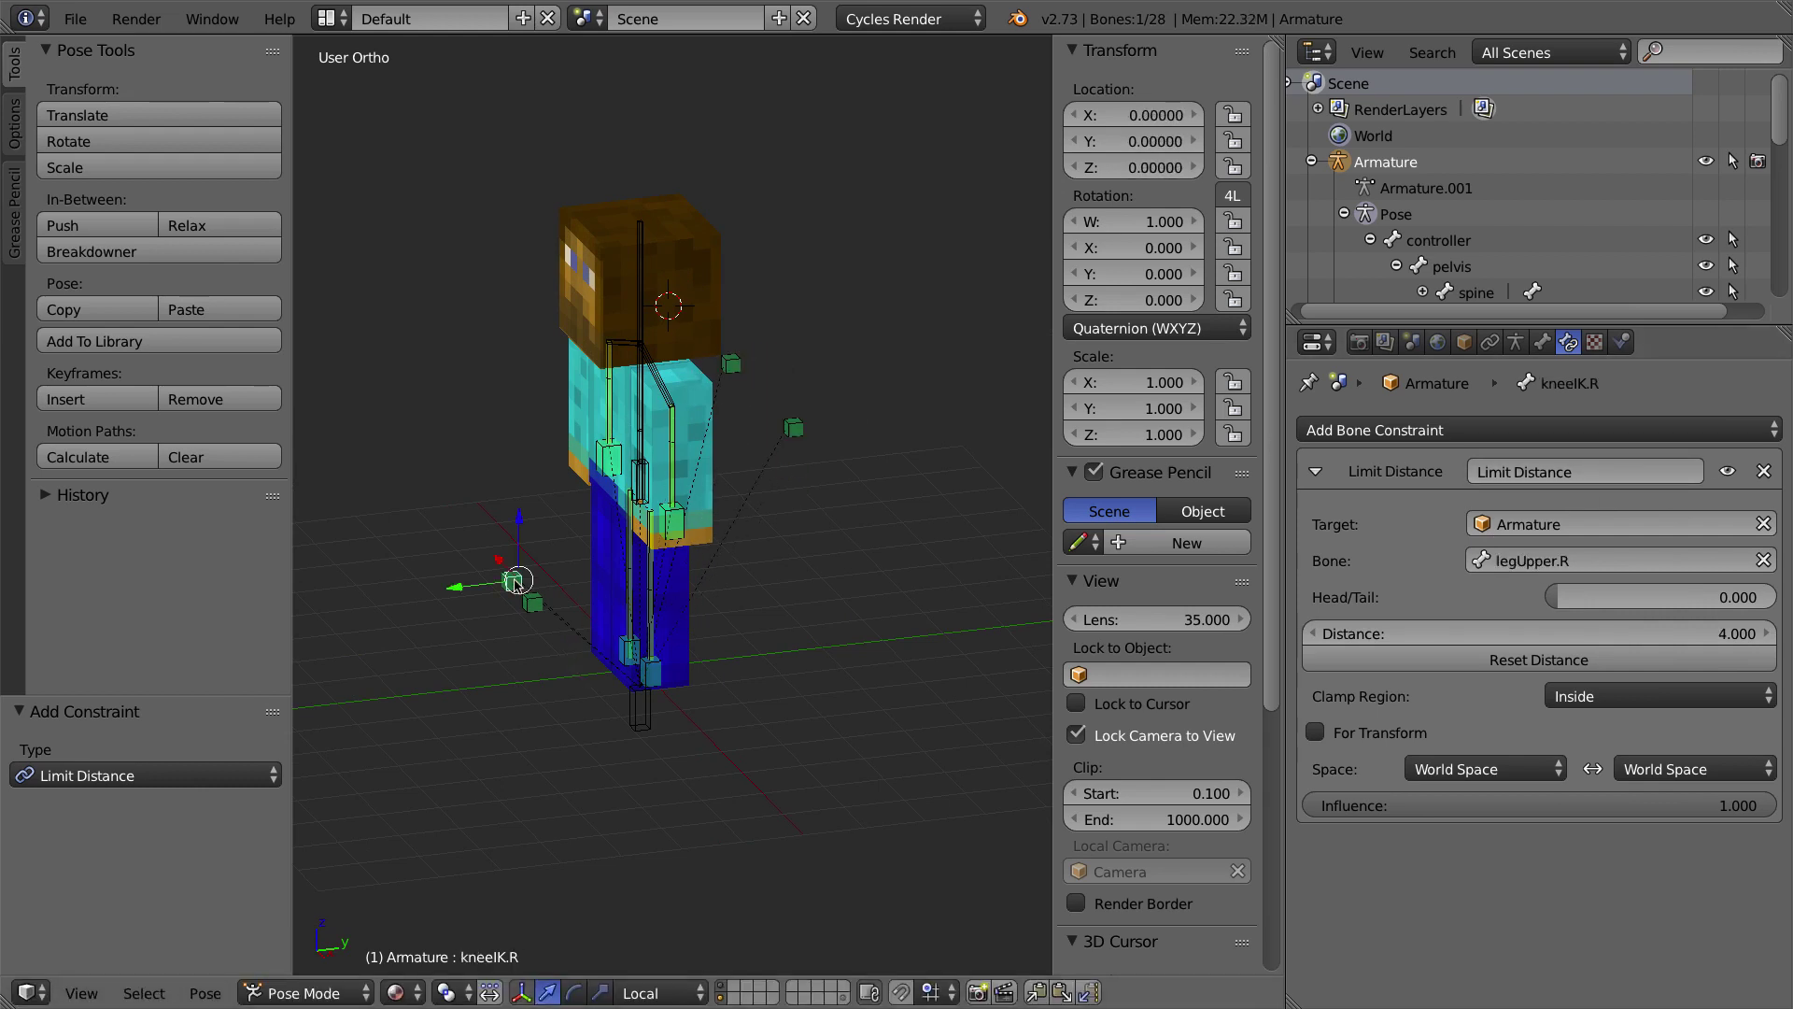
pyautogui.rightClick(533, 607)
pyautogui.rightClick(602, 451)
pyautogui.rightClick(688, 525)
pyautogui.rightClick(659, 680)
pyautogui.rightClick(617, 659)
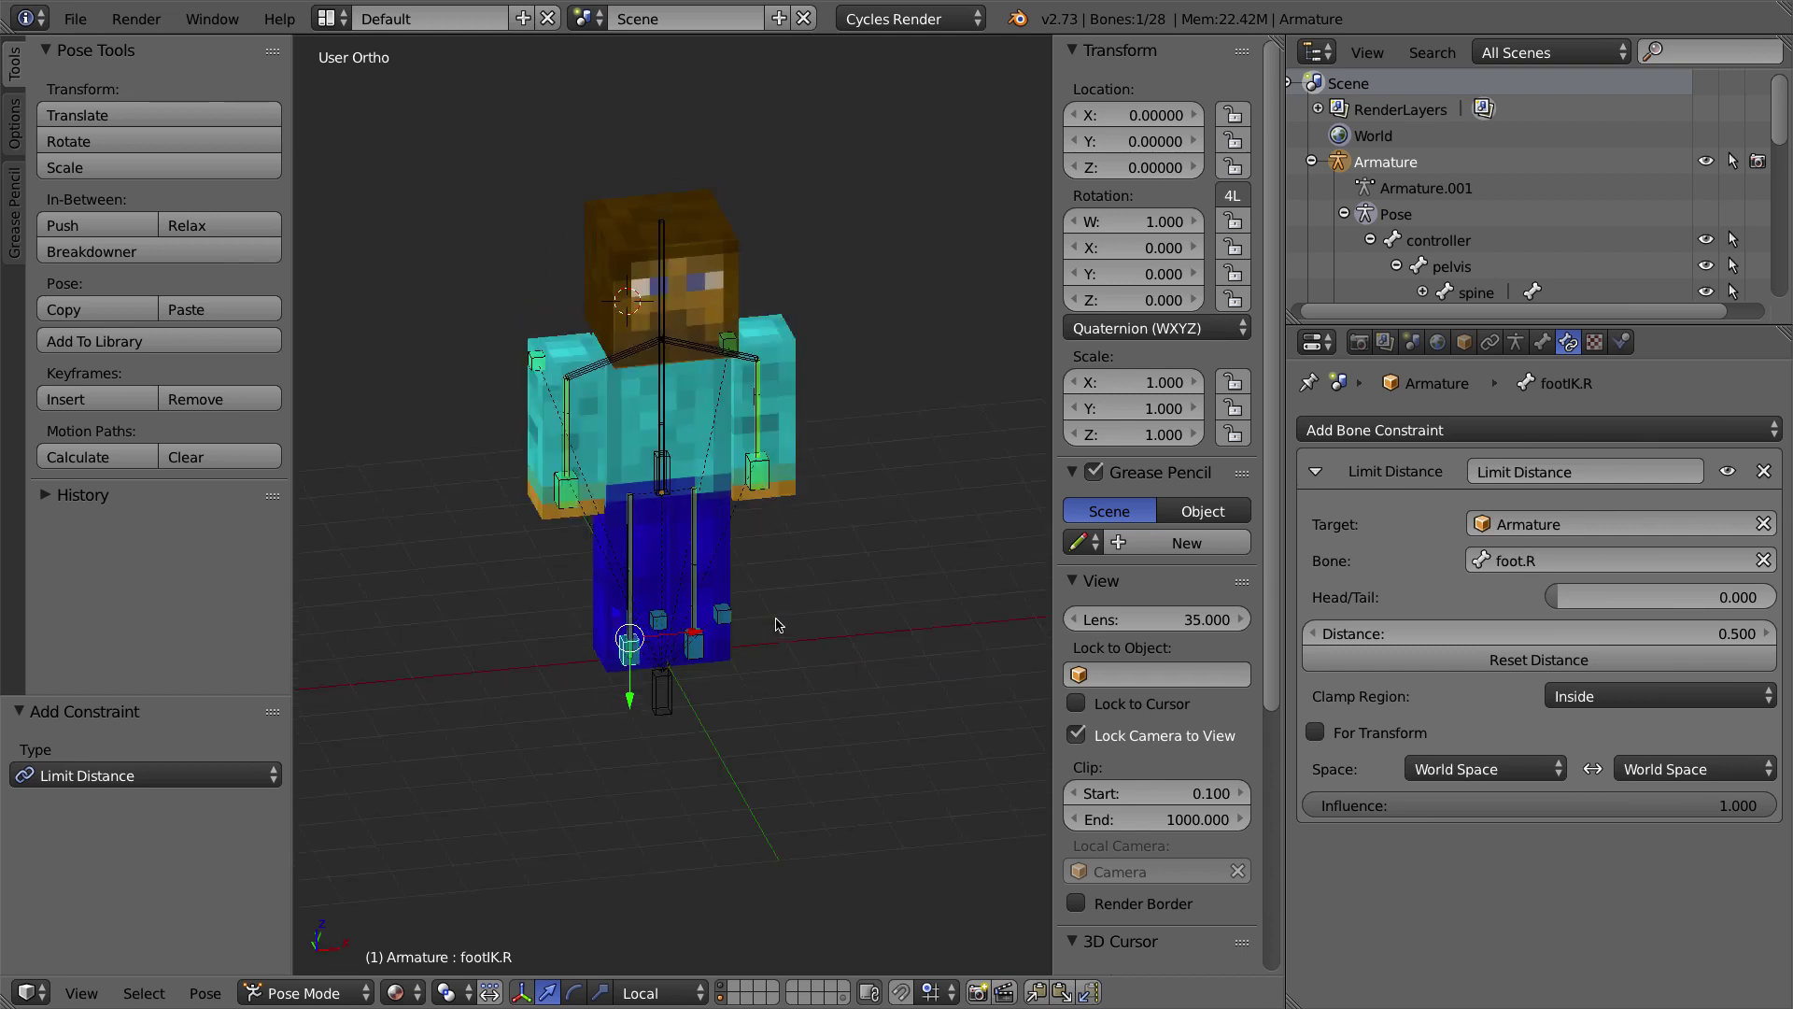
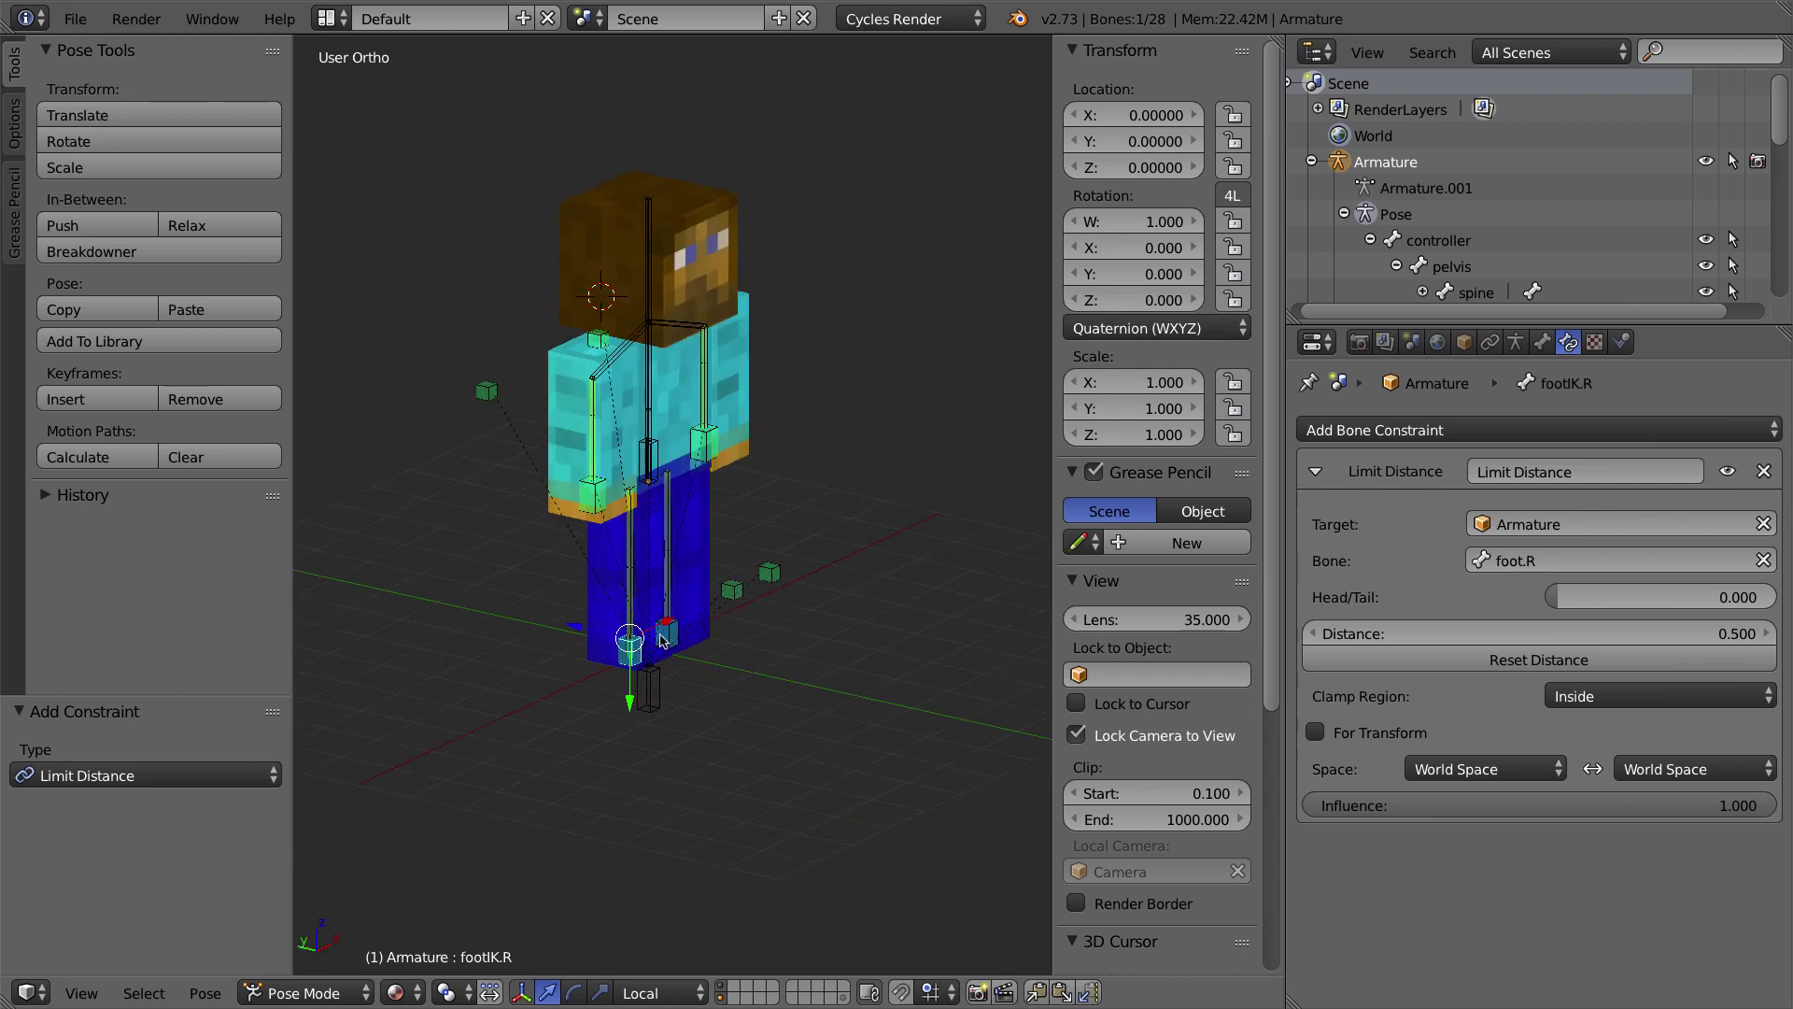
pyautogui.scroll(5, 662, 633)
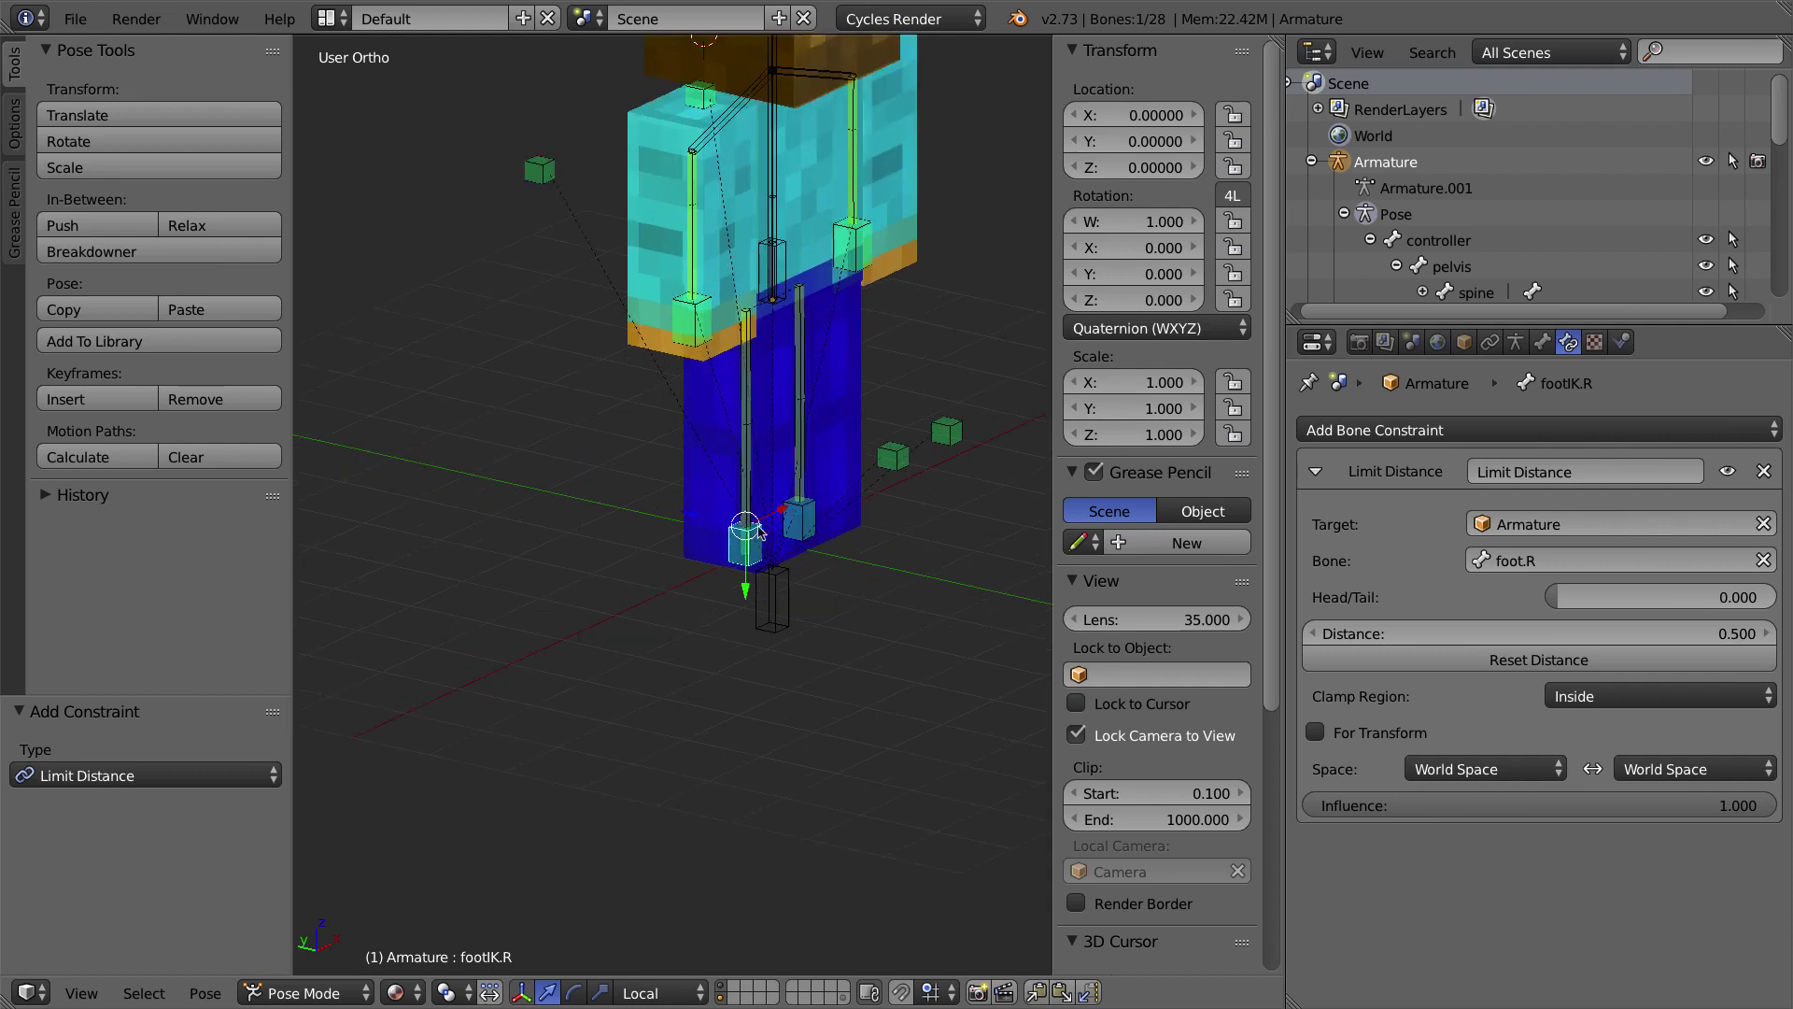
pyautogui.scroll(2, 795, 547)
pyautogui.rightClick(854, 587)
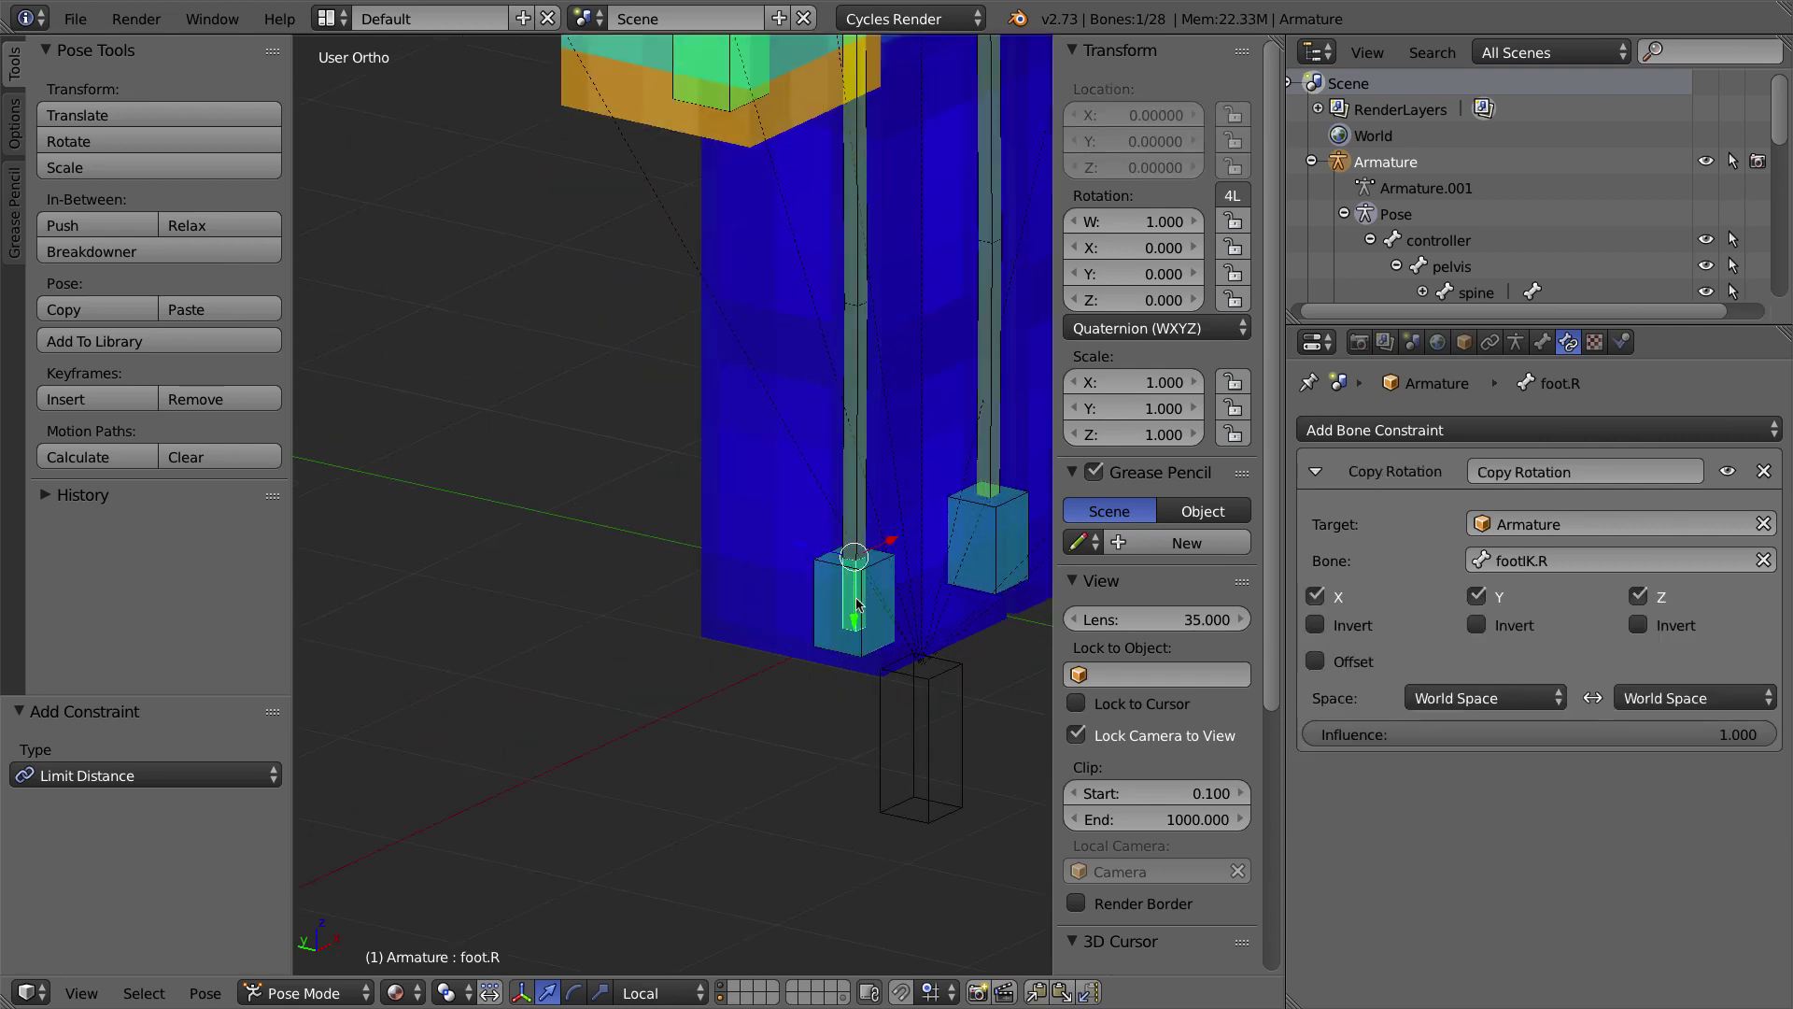
pyautogui.scroll(-2, 768, 315)
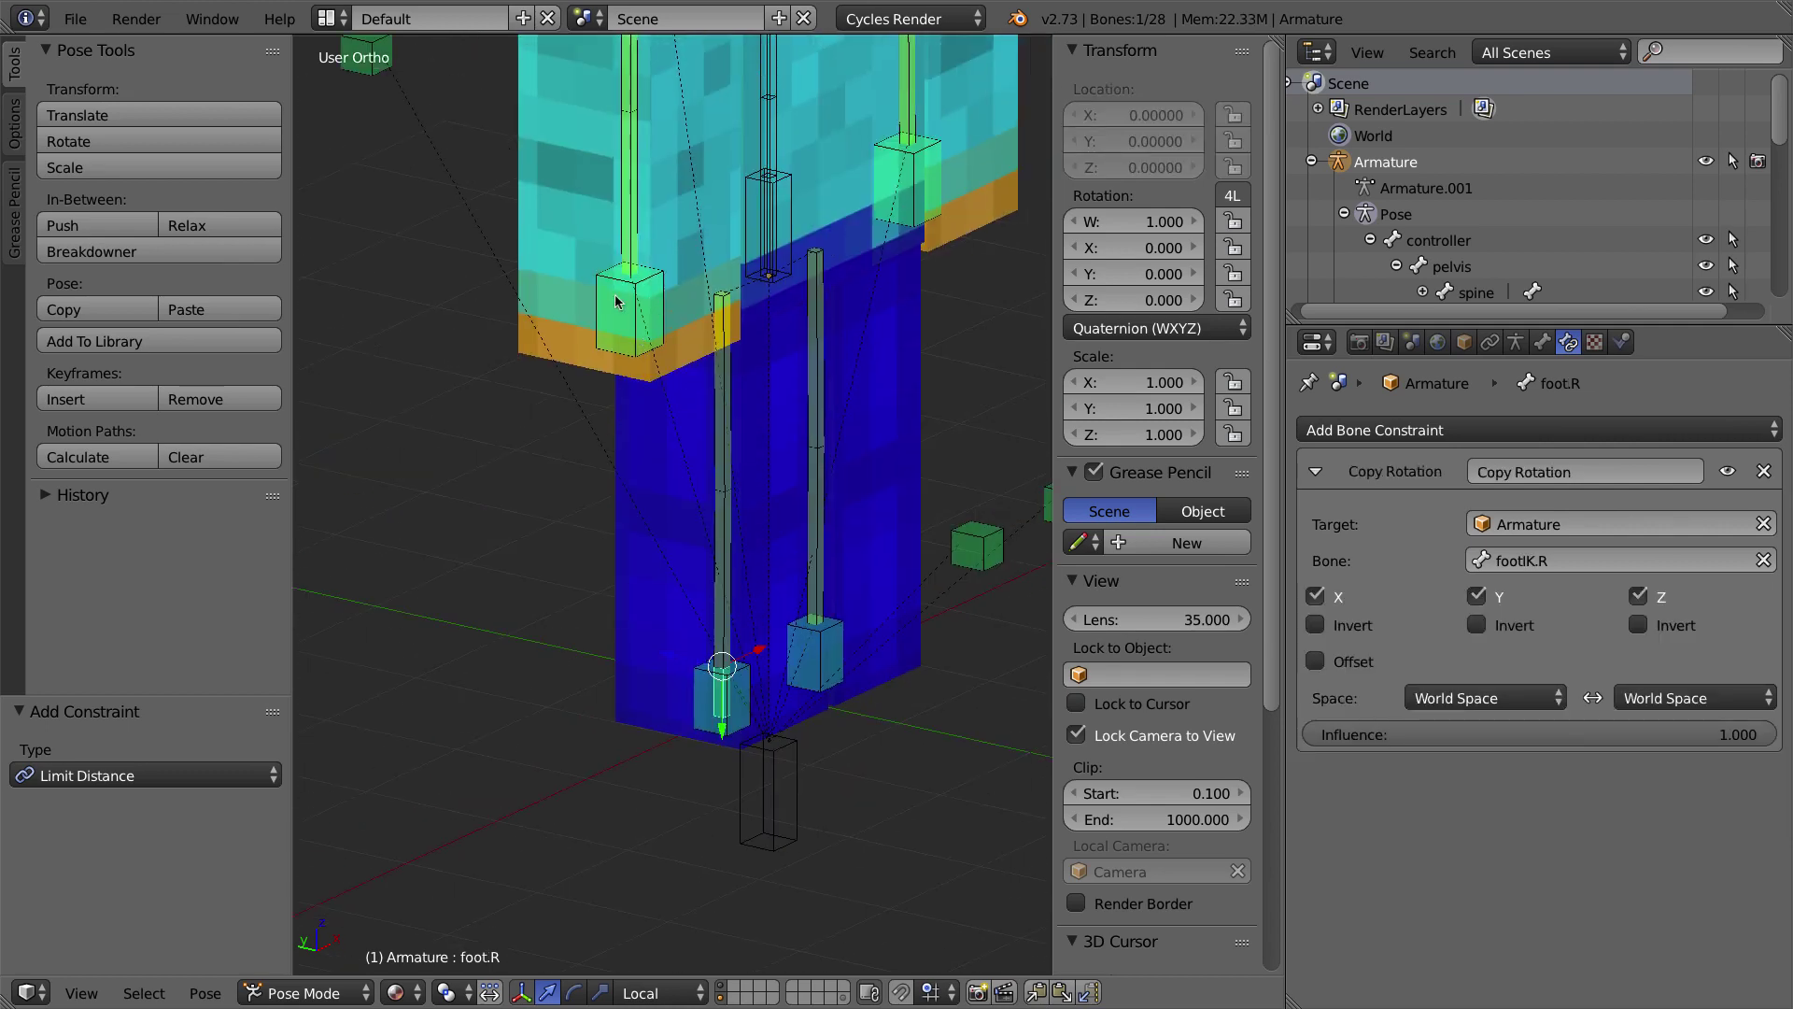
# Step: Move handIK.R by about 0.17, 0.05 and 0.57 units in X, Y and Z, and rotate it about -88°
pyautogui.rightClick(615, 302)
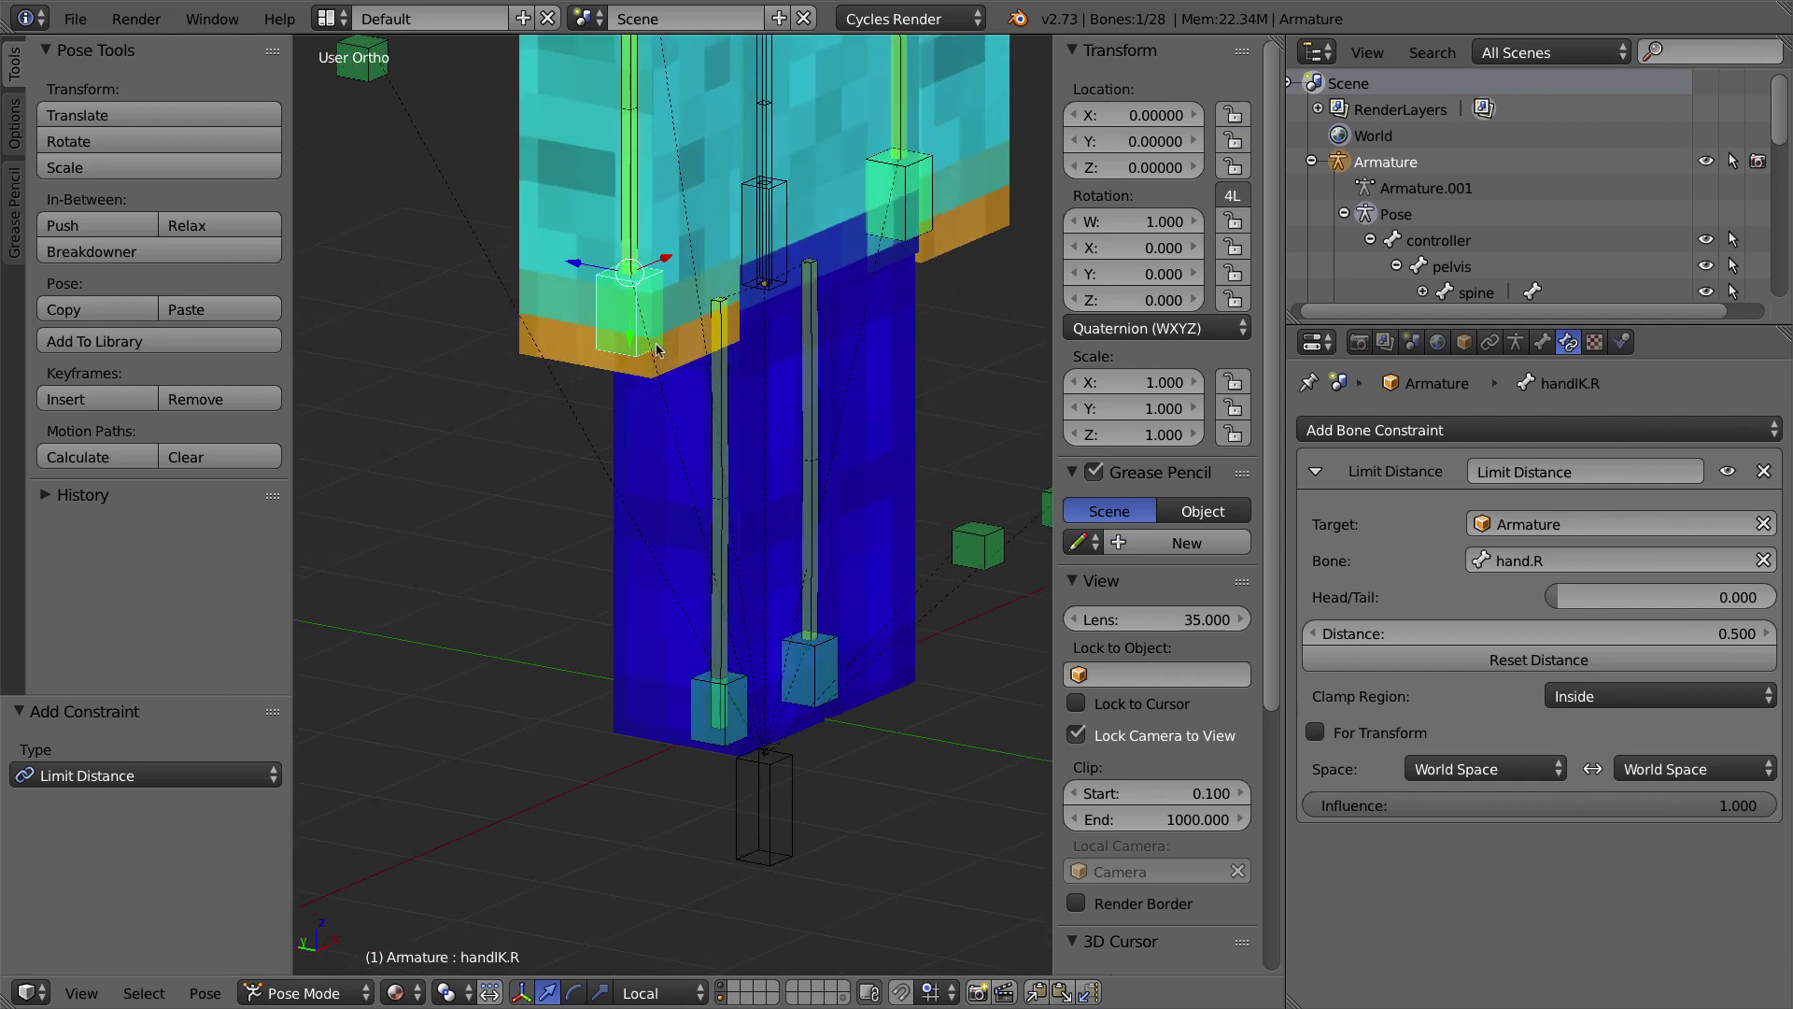
pyautogui.press('g')
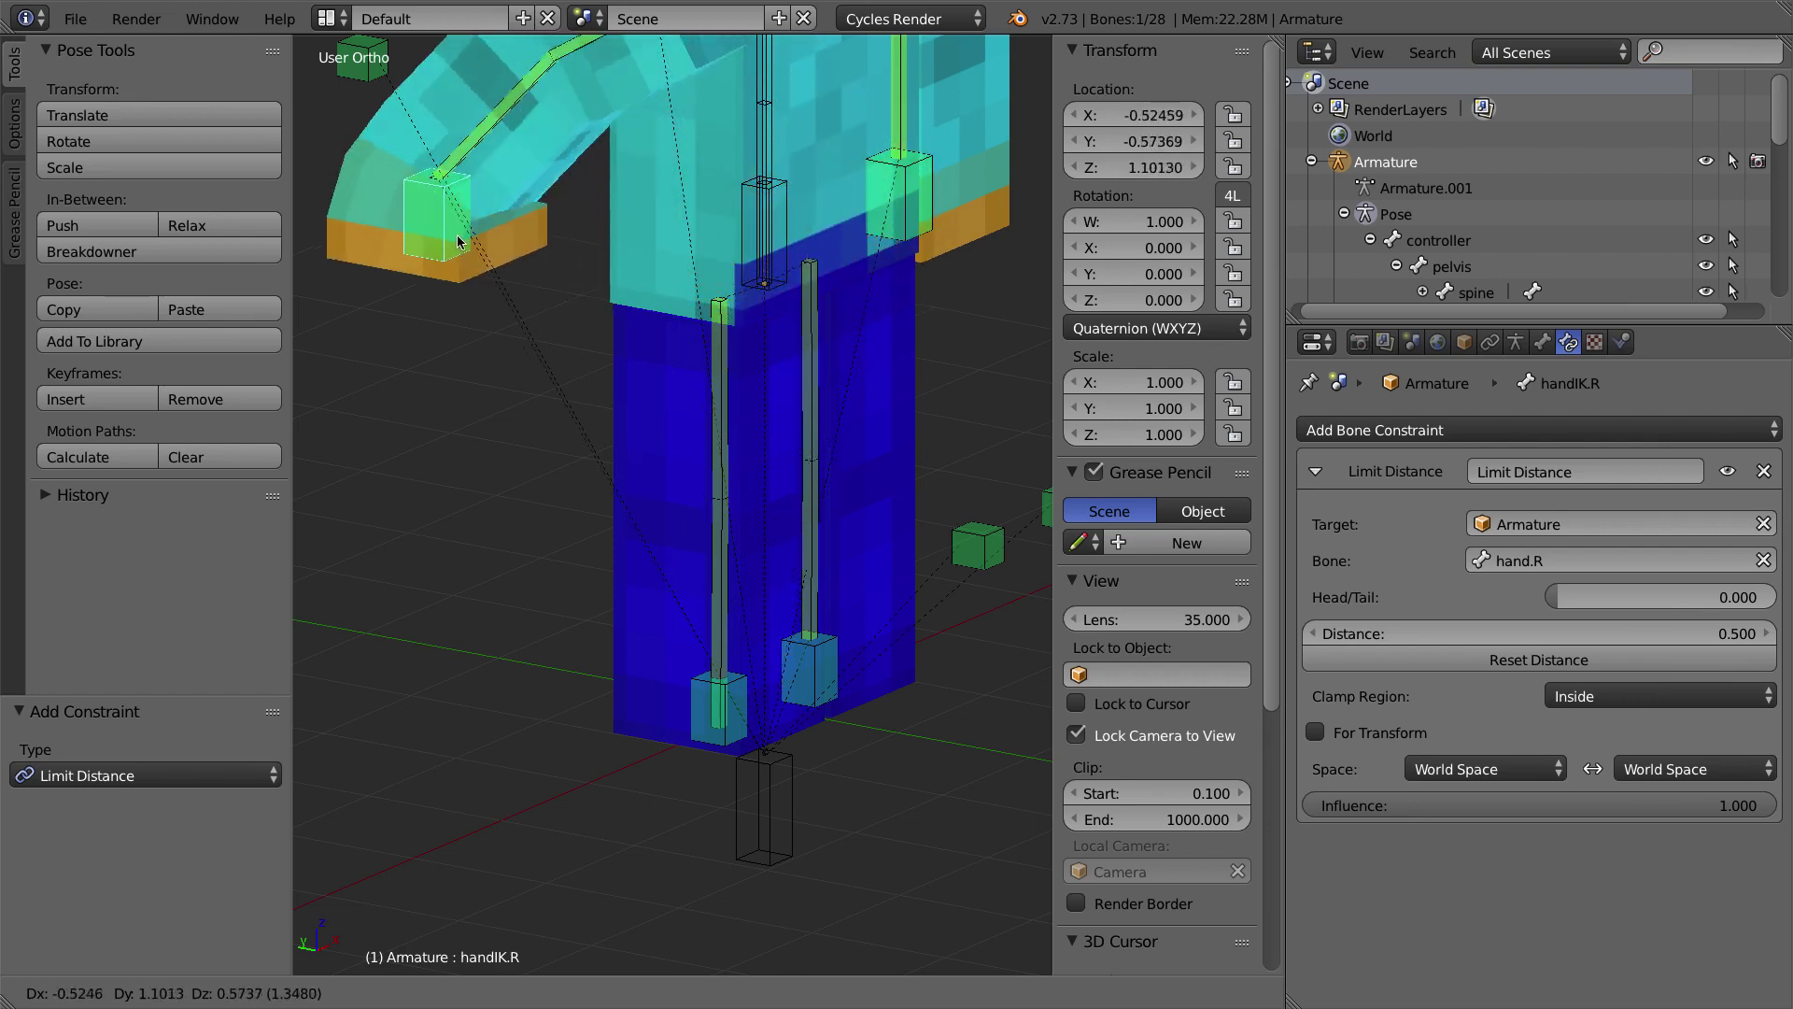
pyautogui.click(681, 276)
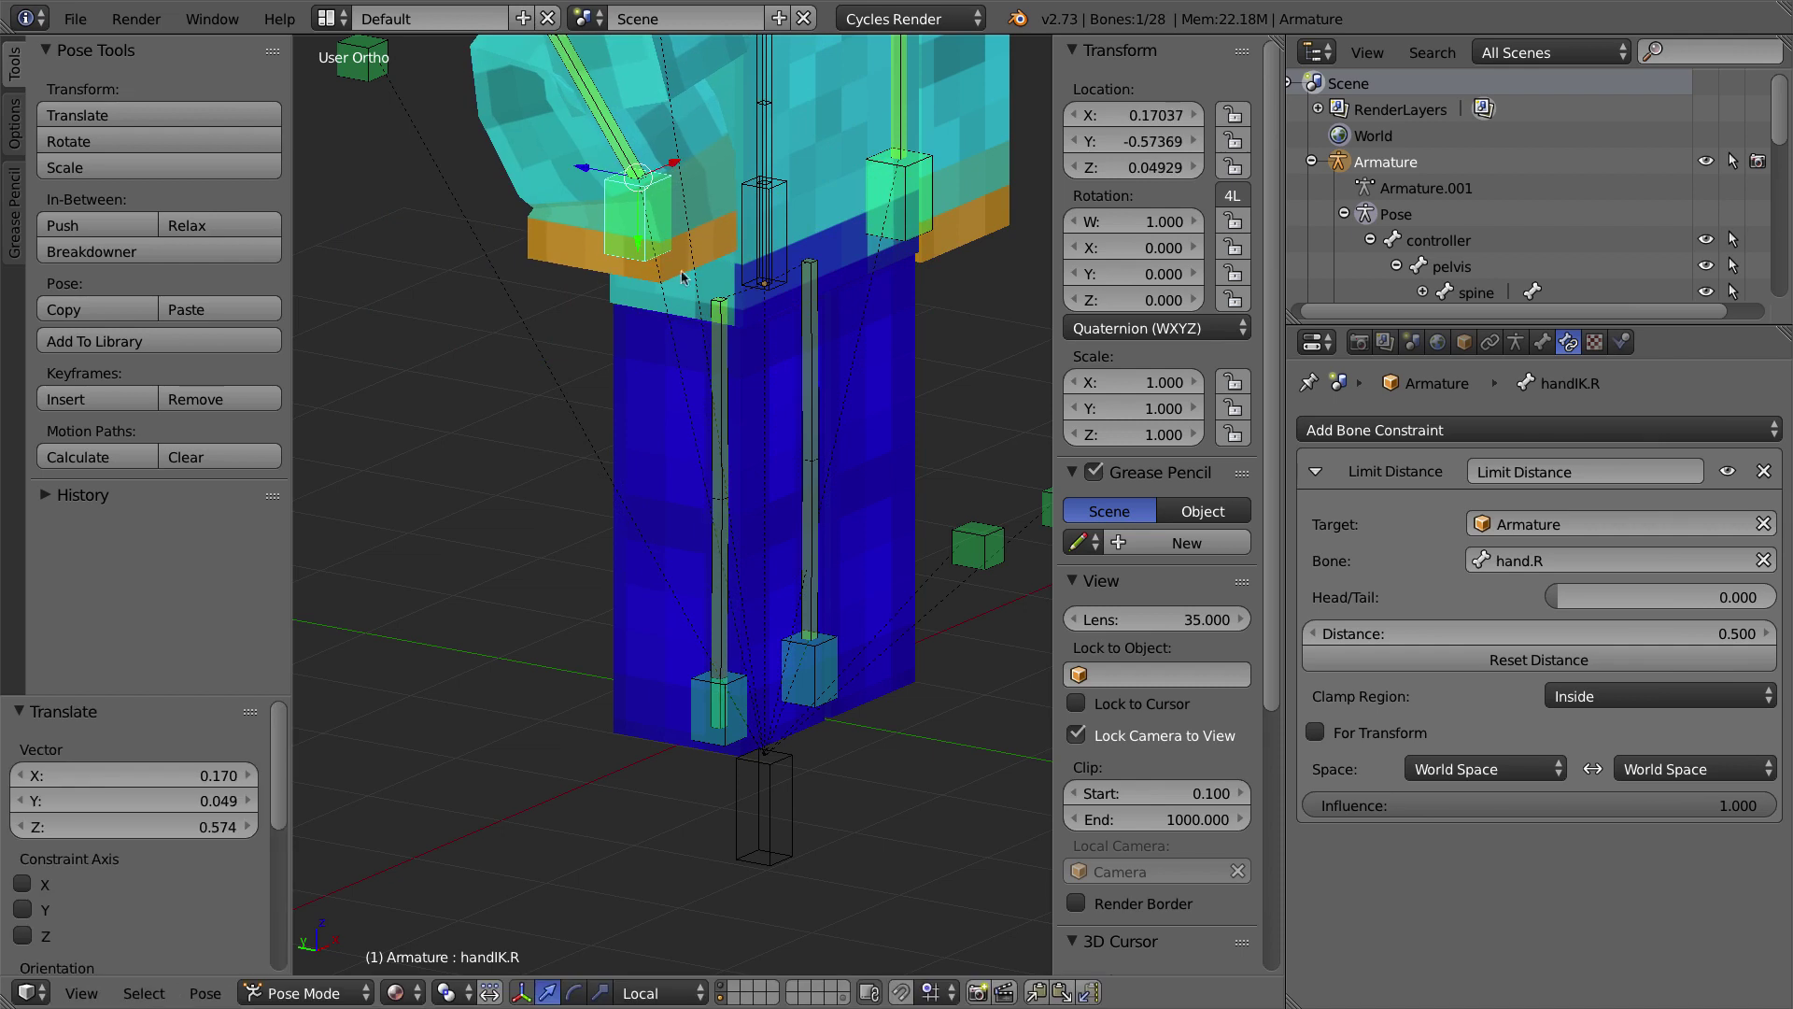
pyautogui.press('r')
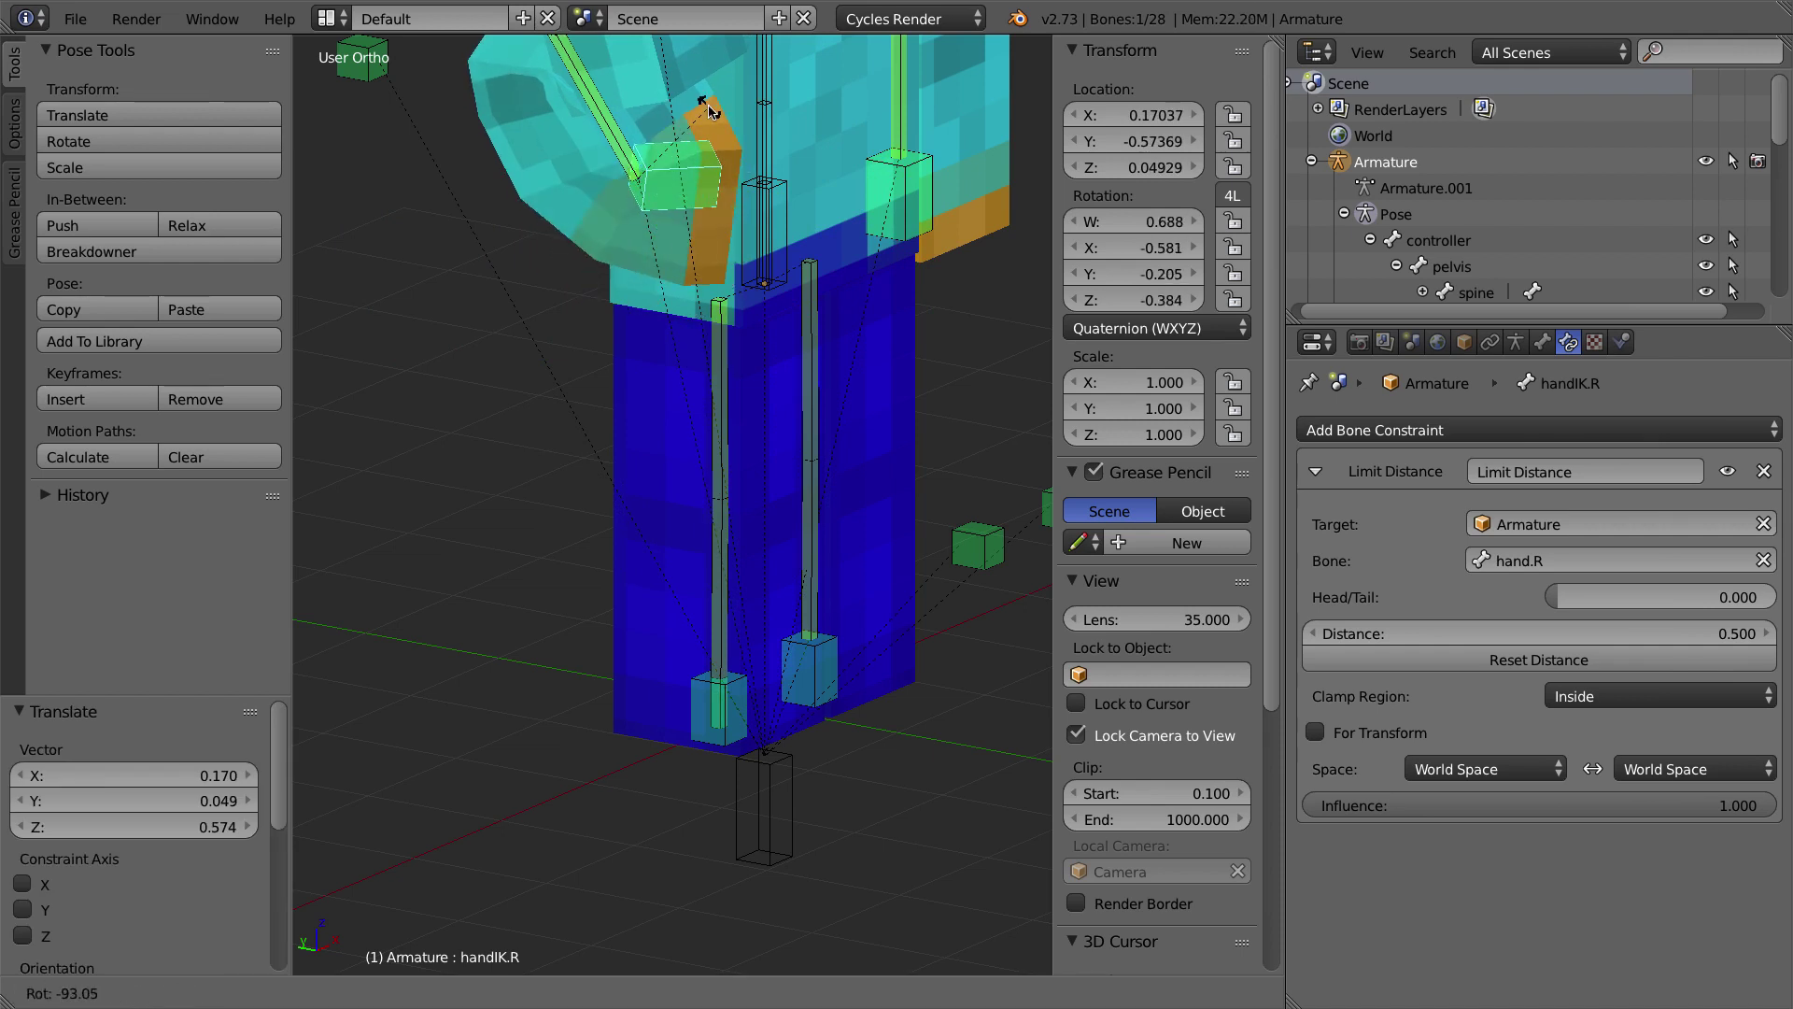
pyautogui.click(710, 127)
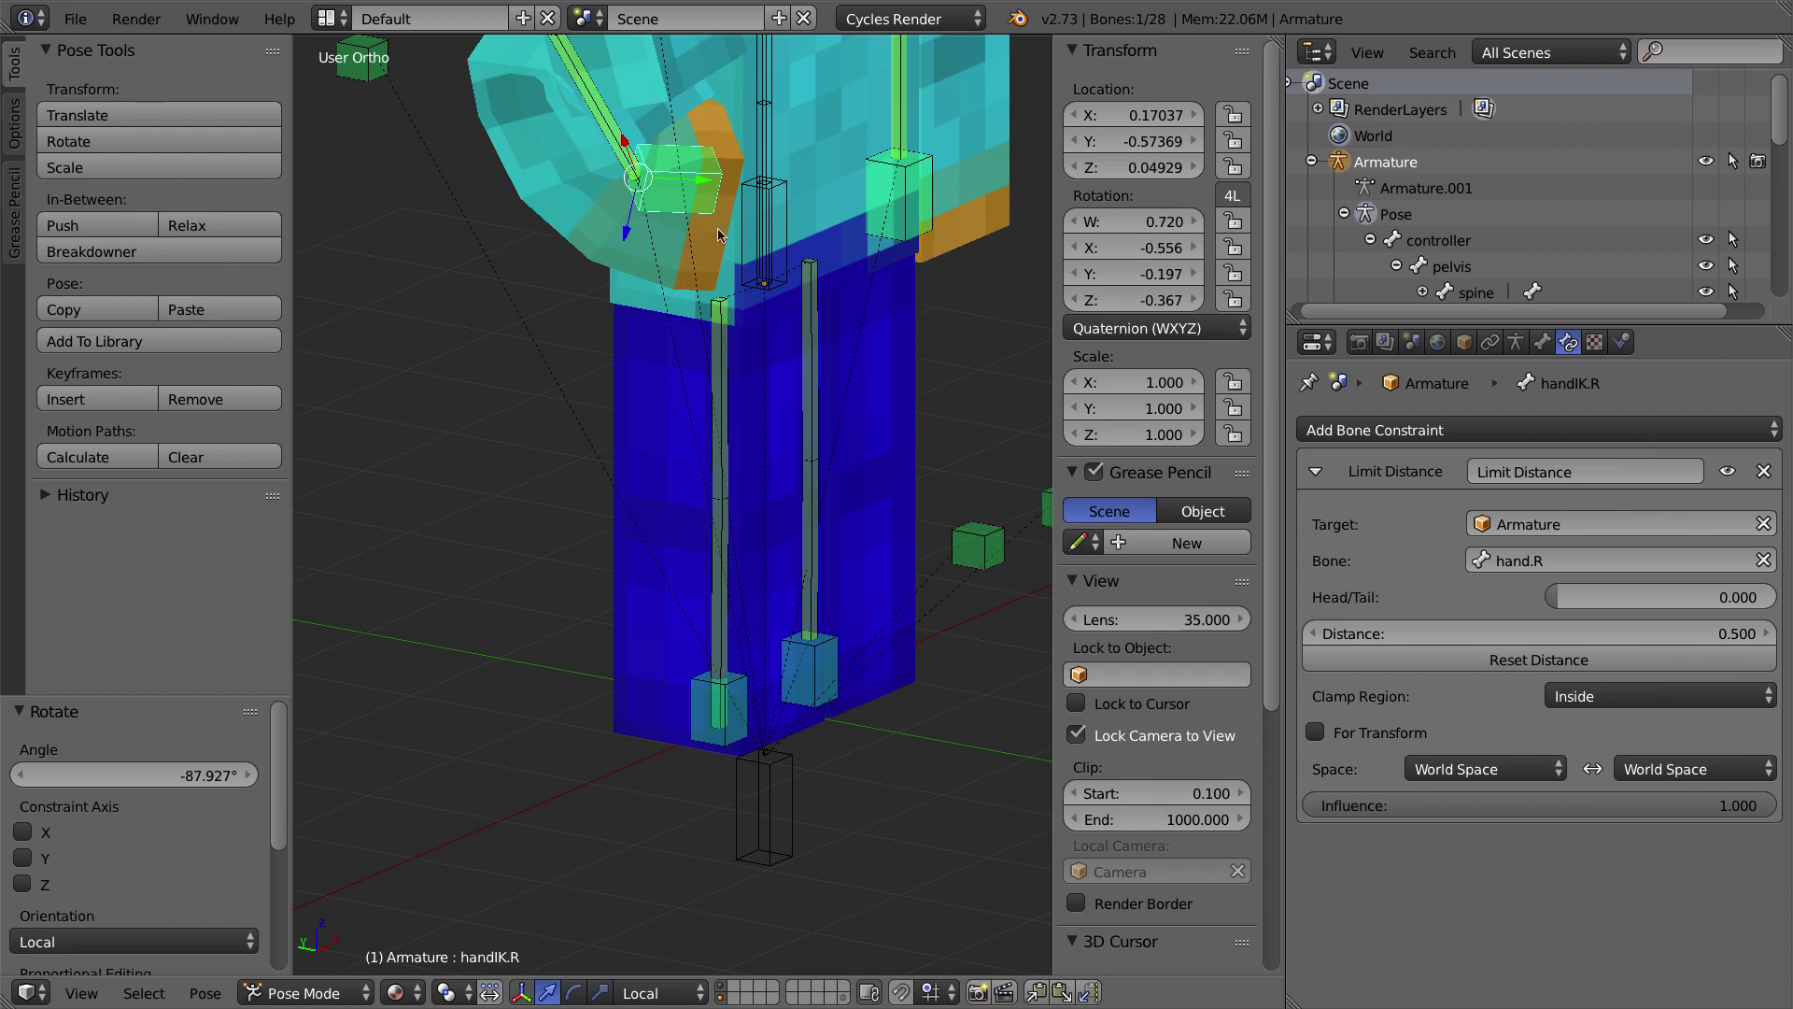
pyautogui.press('g')
pyautogui.press('Escape')
# Step: Try rotating footIK.R to test how the right foot and leg mesh follow it
pyautogui.rightClick(709, 691)
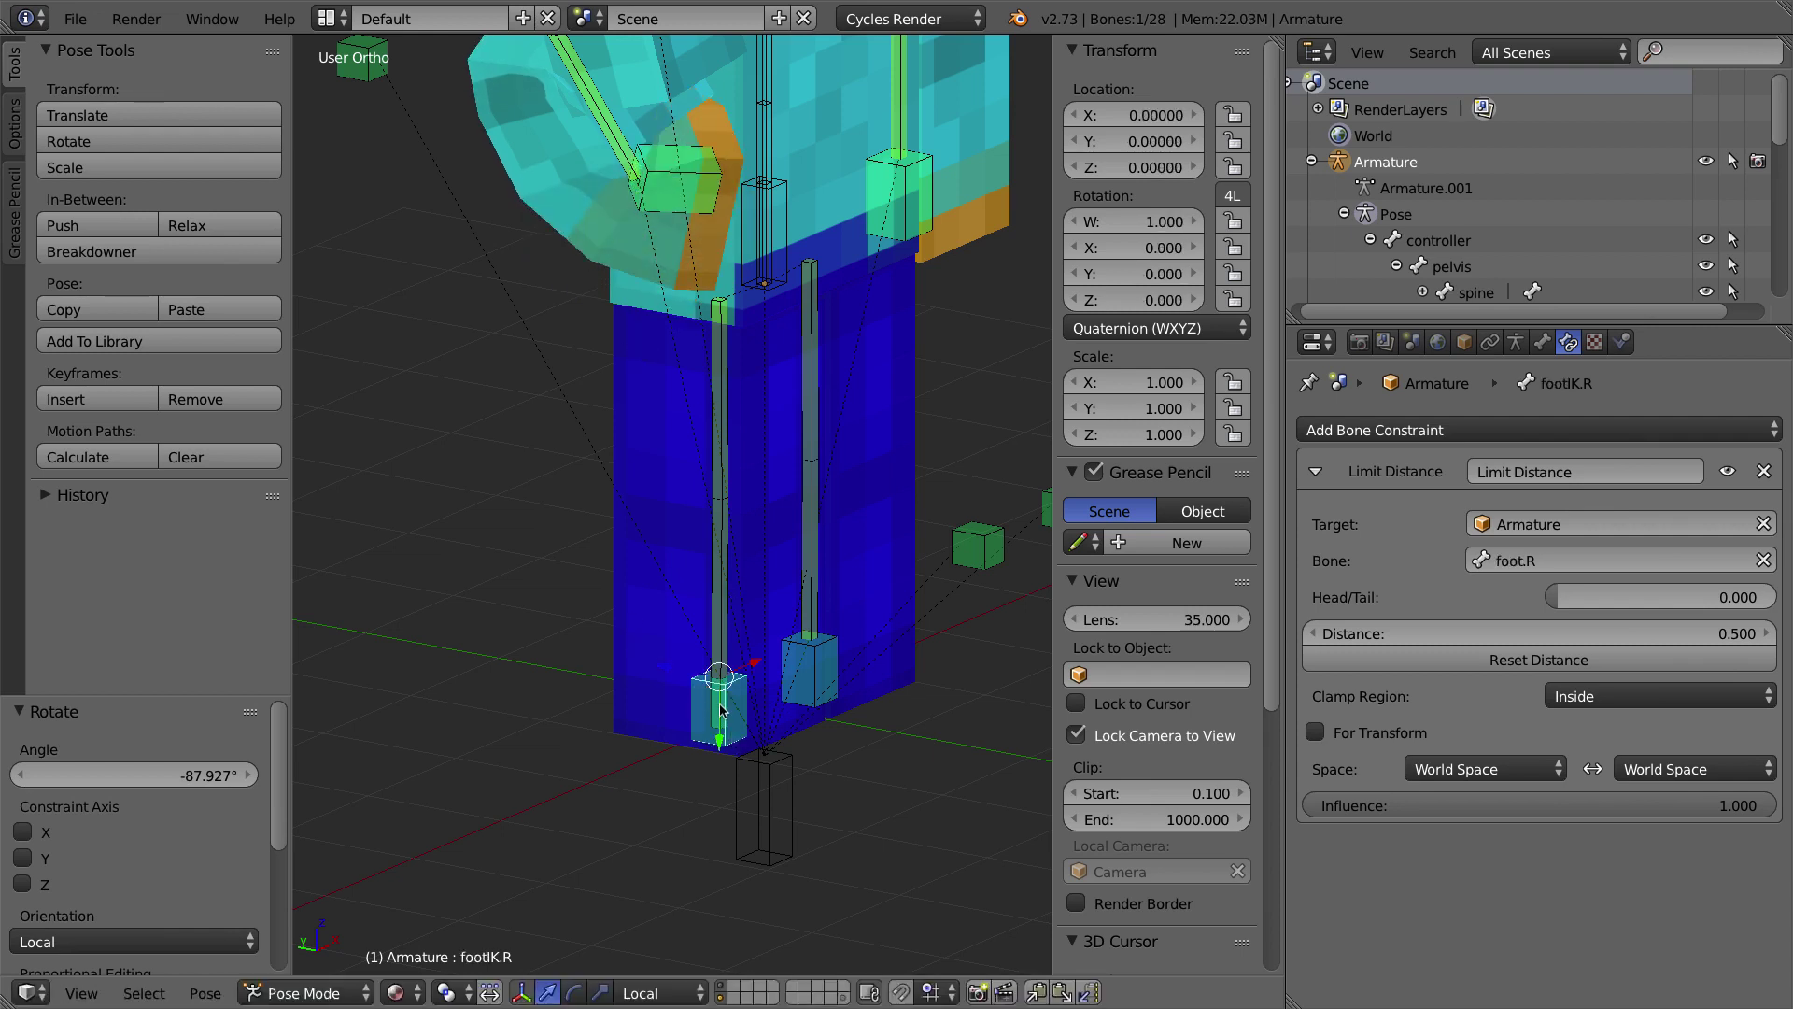
pyautogui.rightClick(717, 706)
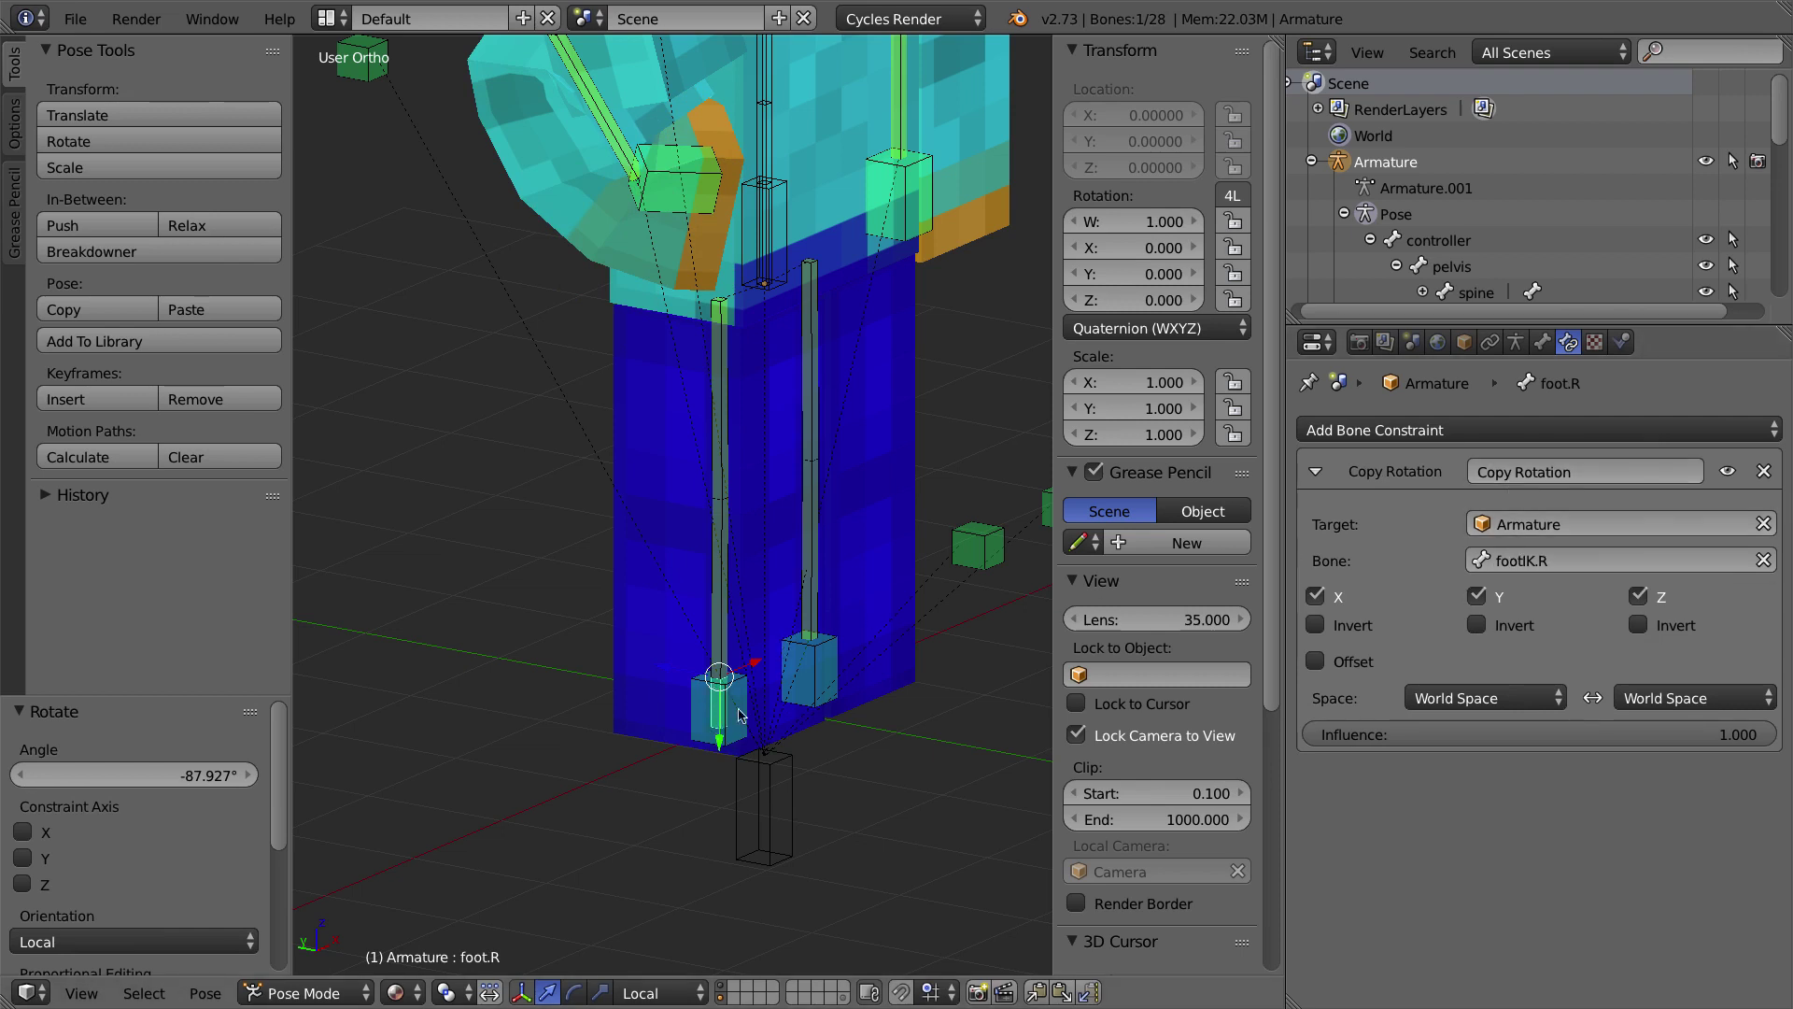
pyautogui.rightClick(707, 703)
pyautogui.press('r')
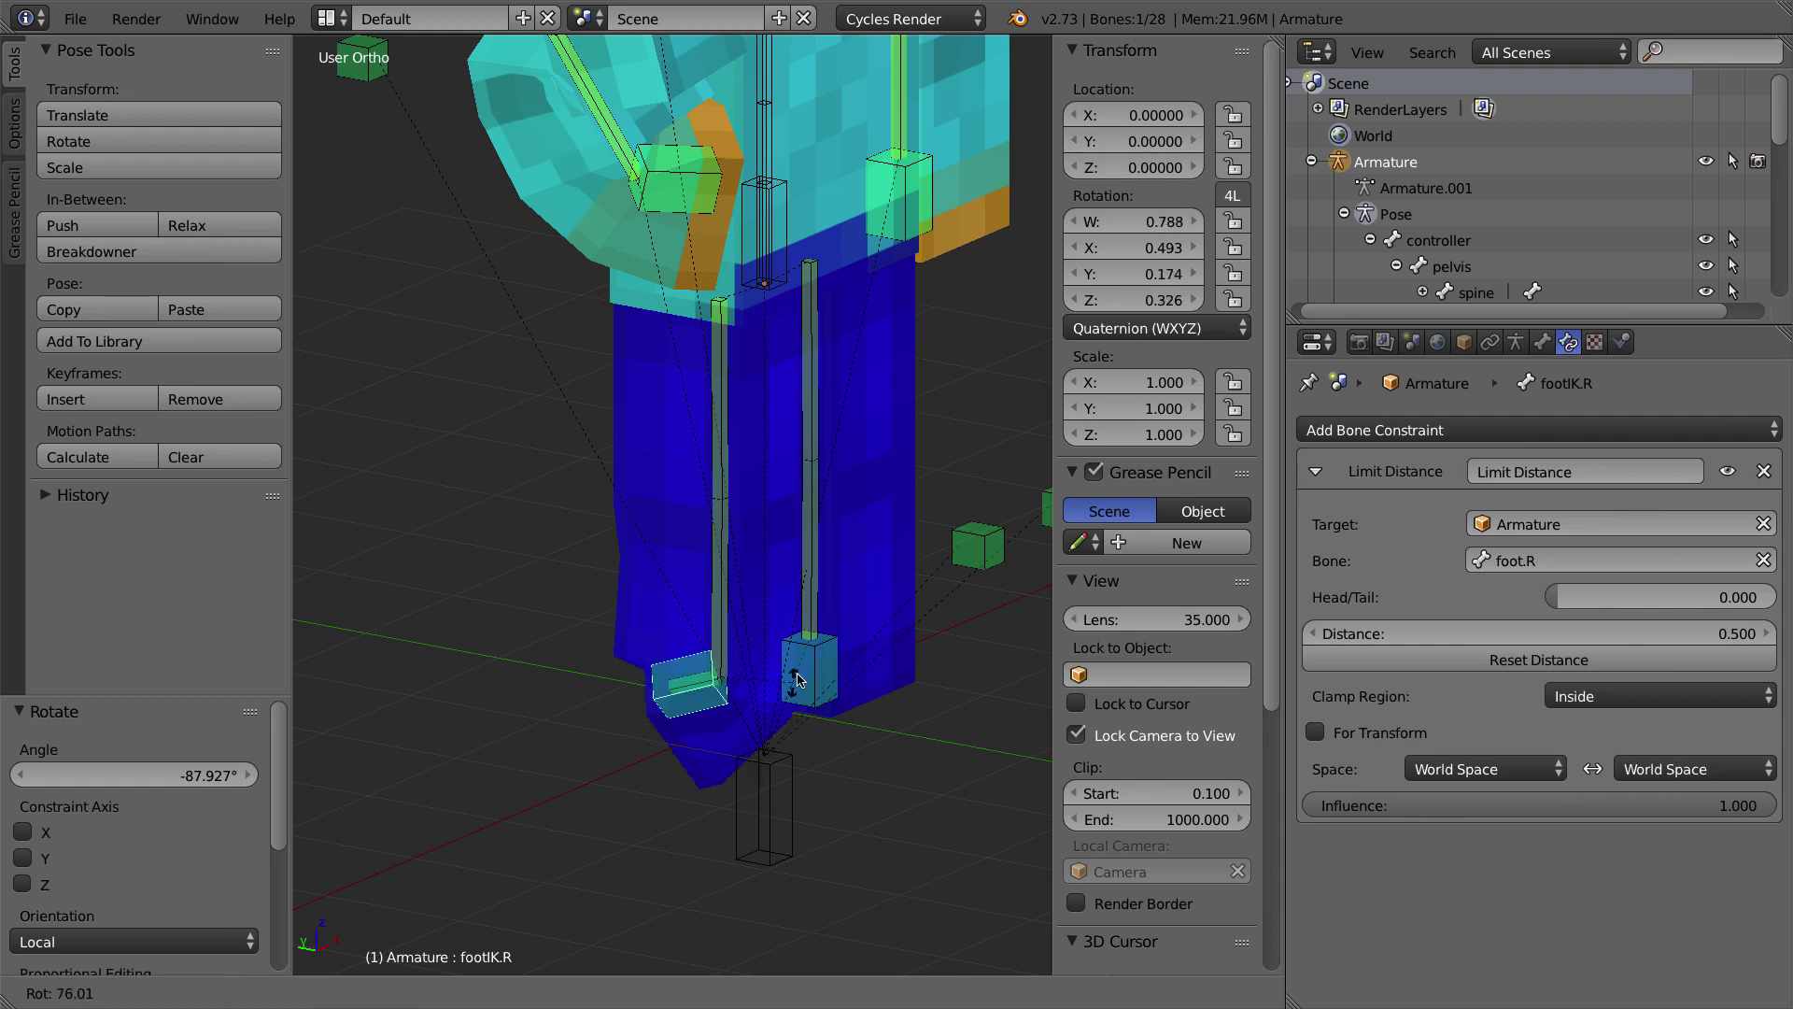
pyautogui.press('Escape')
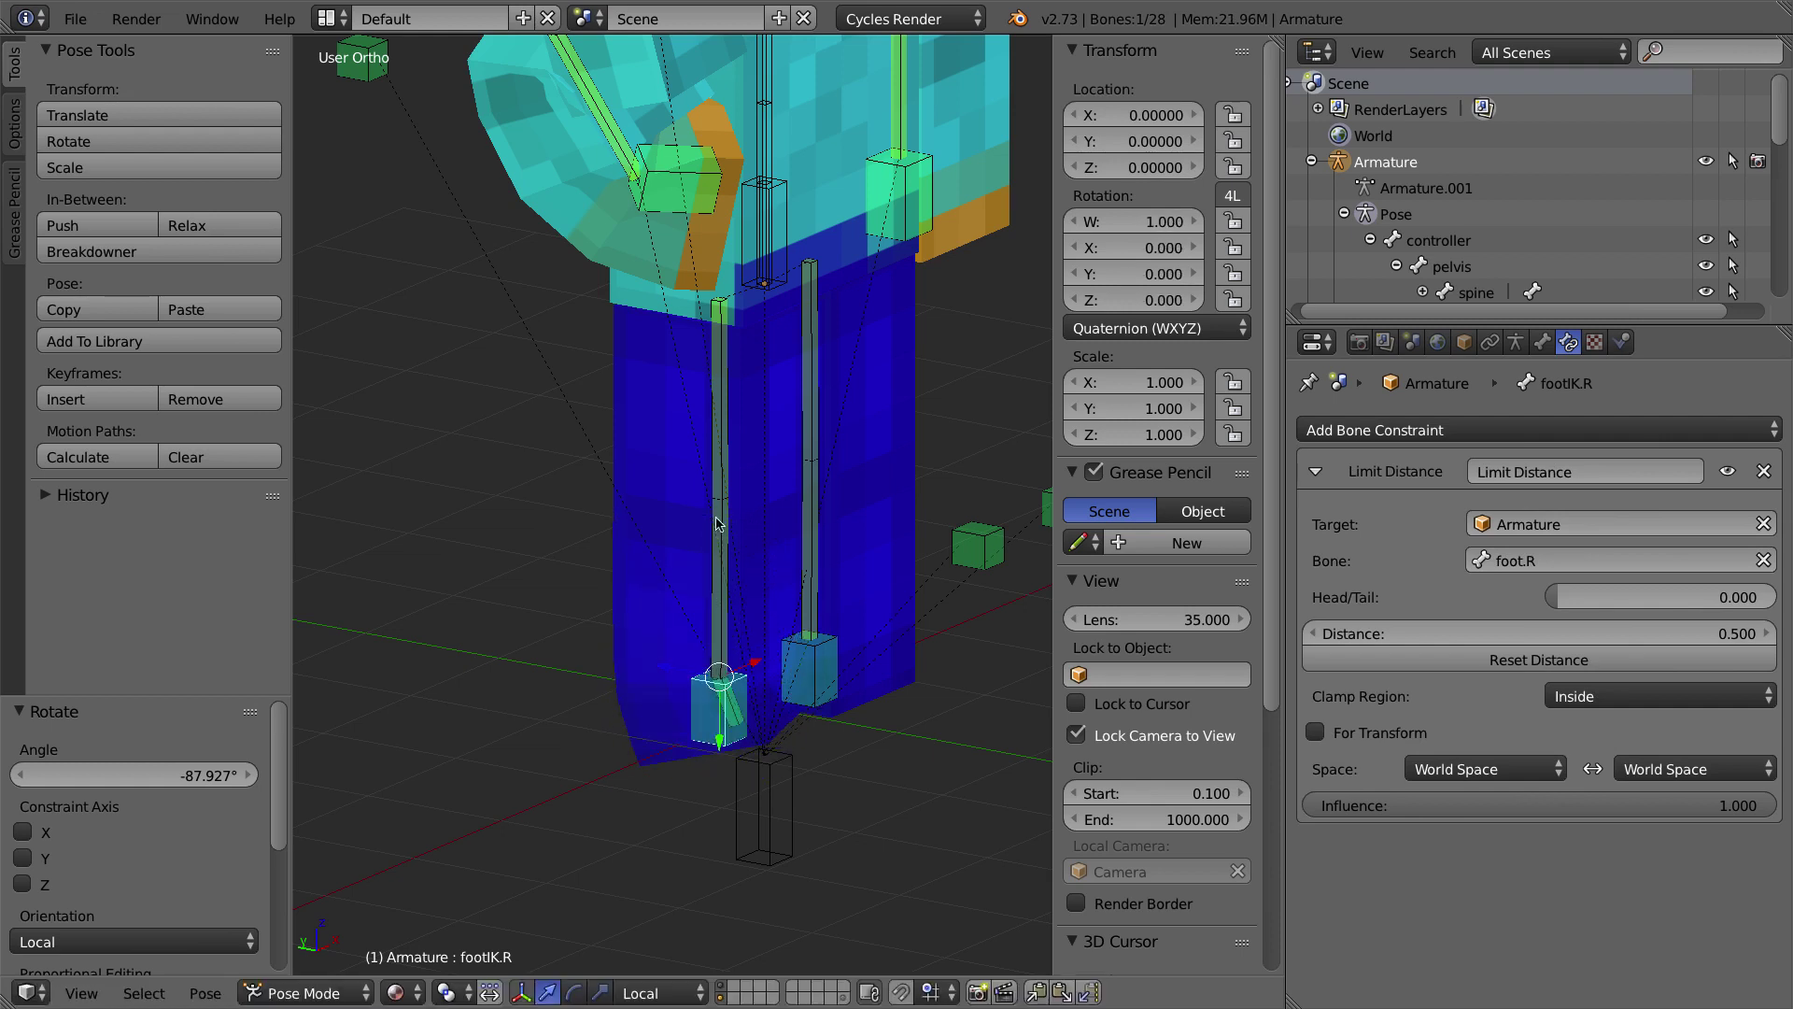
# Step: Select all the armature's bones and clear their rotation, location and scale
pyautogui.press('a')
pyautogui.press('a')
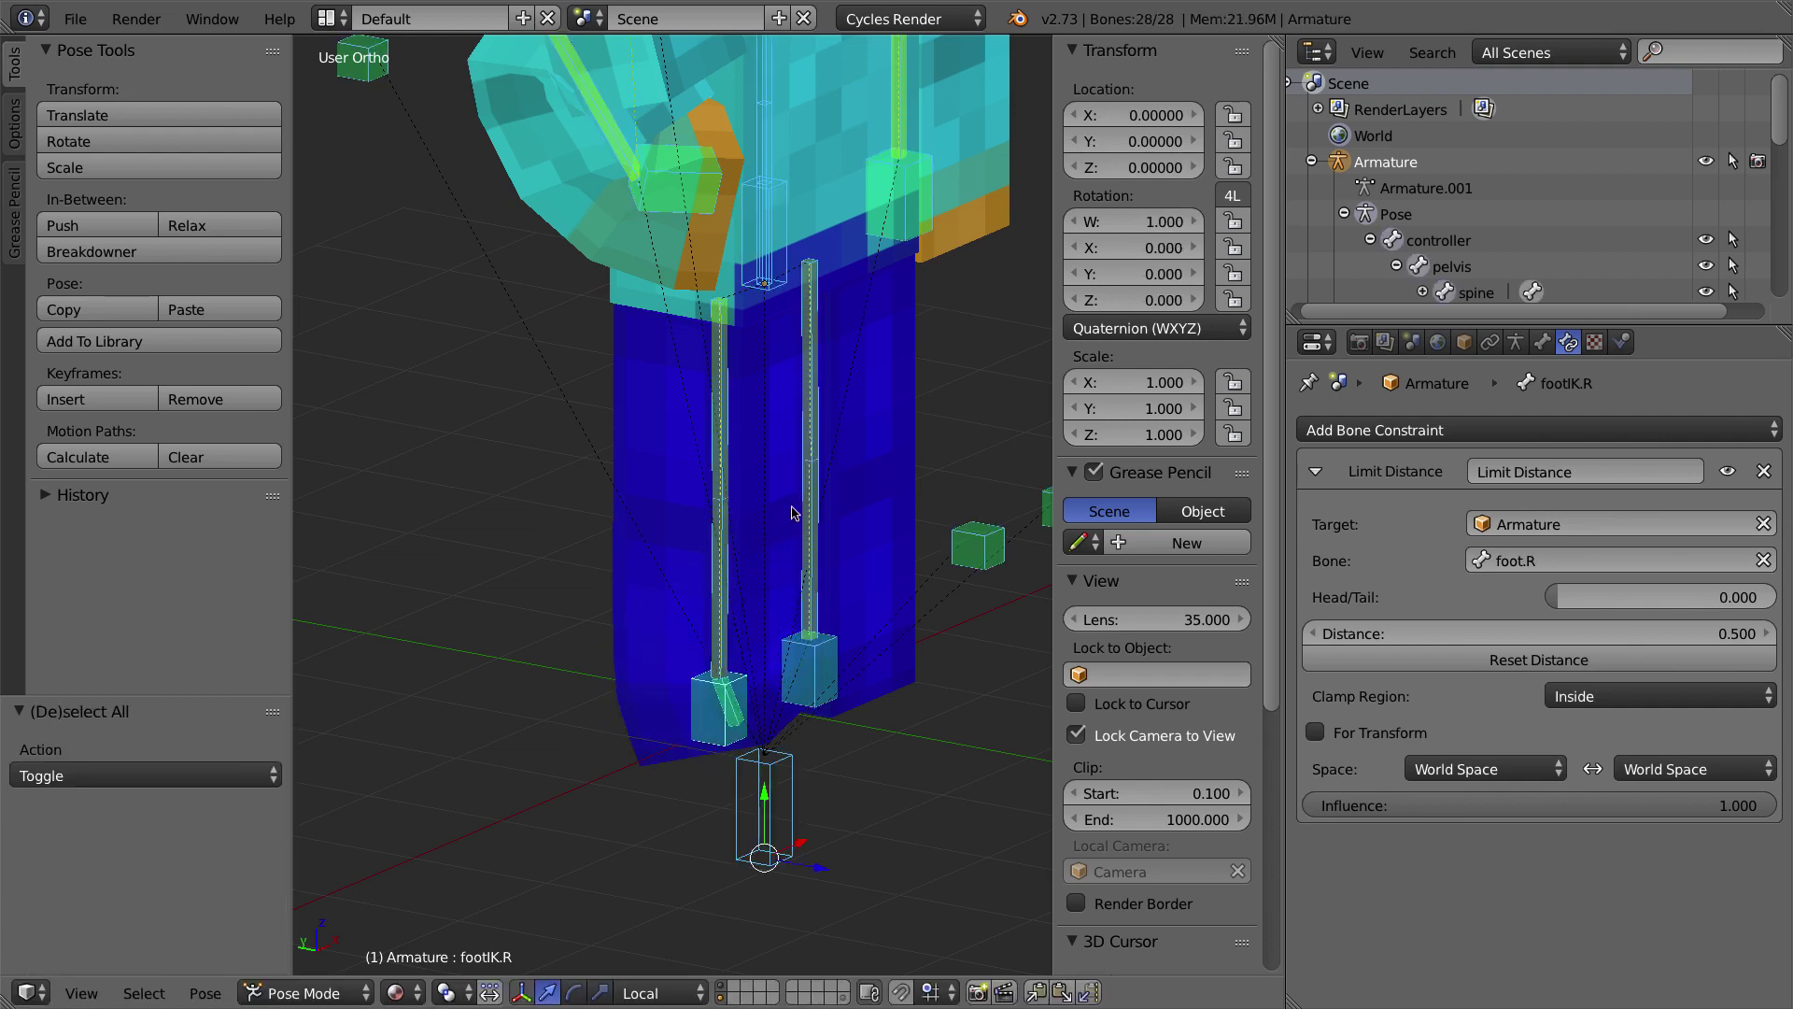
pyautogui.hotkey('alt', 'r')
pyautogui.hotkey('alt', 'g')
pyautogui.hotkey('alt', 's')
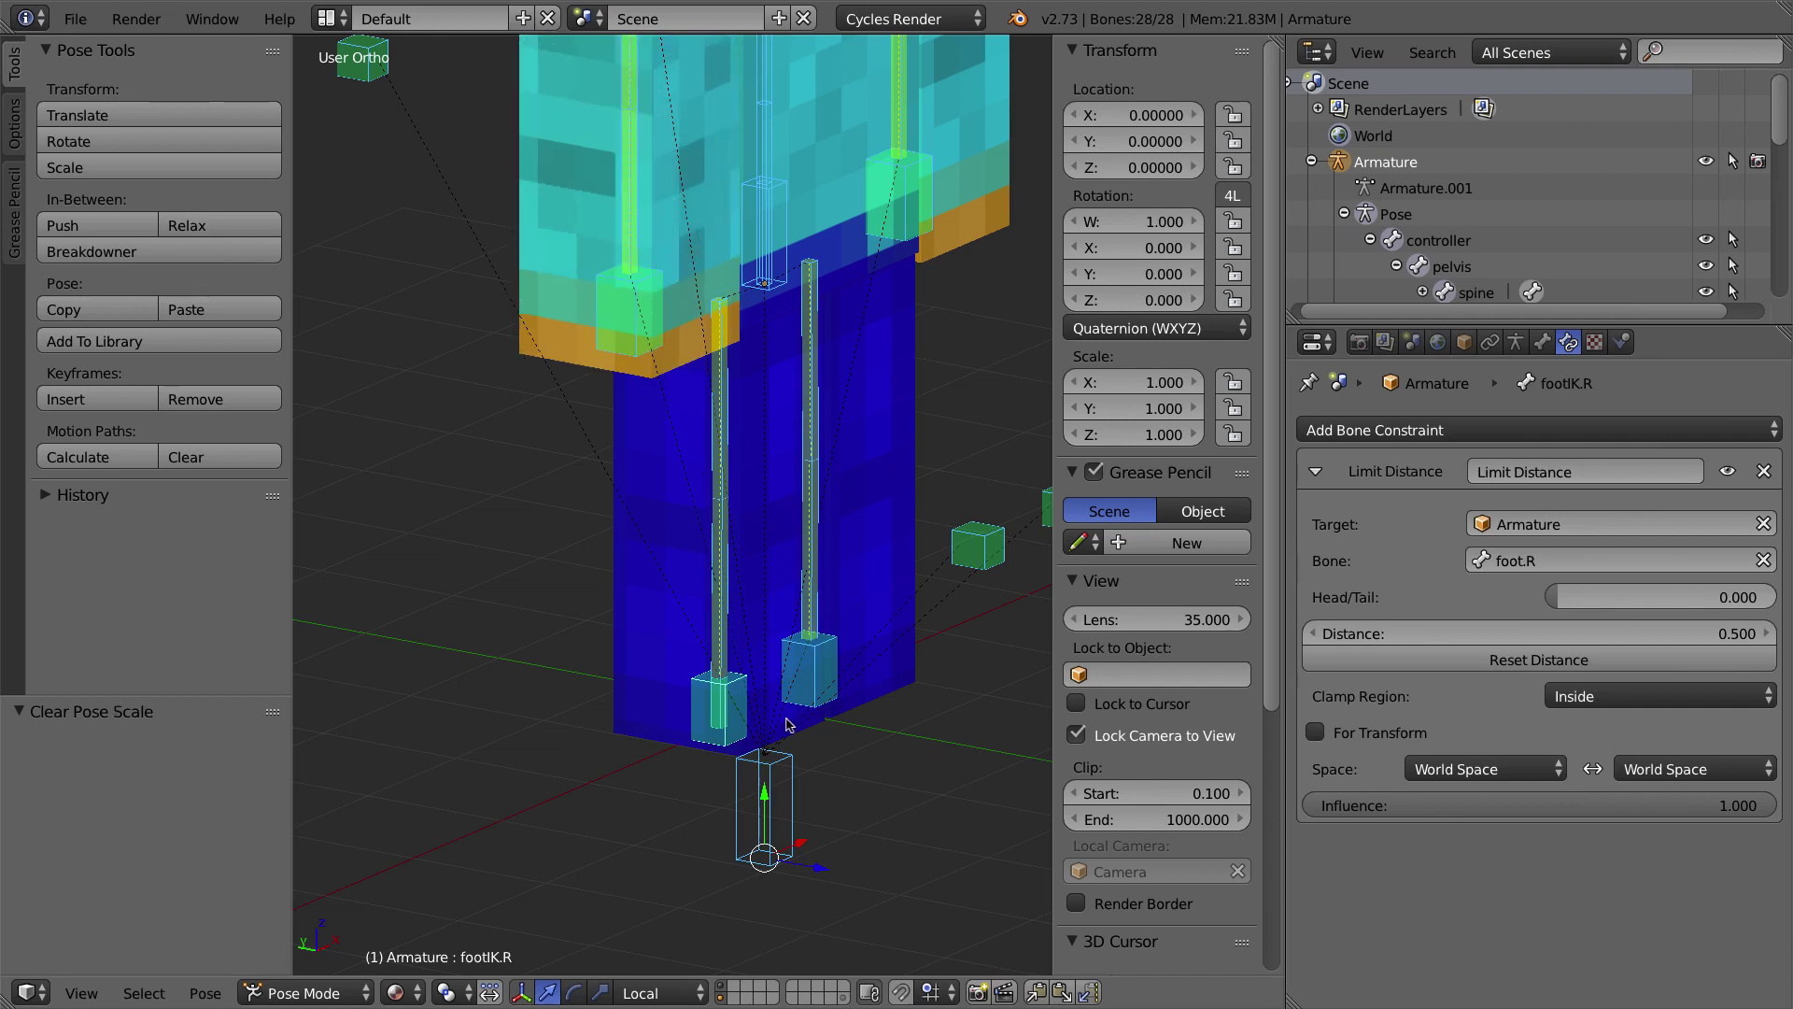
# Step: Compare the bone roll of footIK.R and foot.R in Edit Mode and return to Pose Mode
pyautogui.rightClick(703, 699)
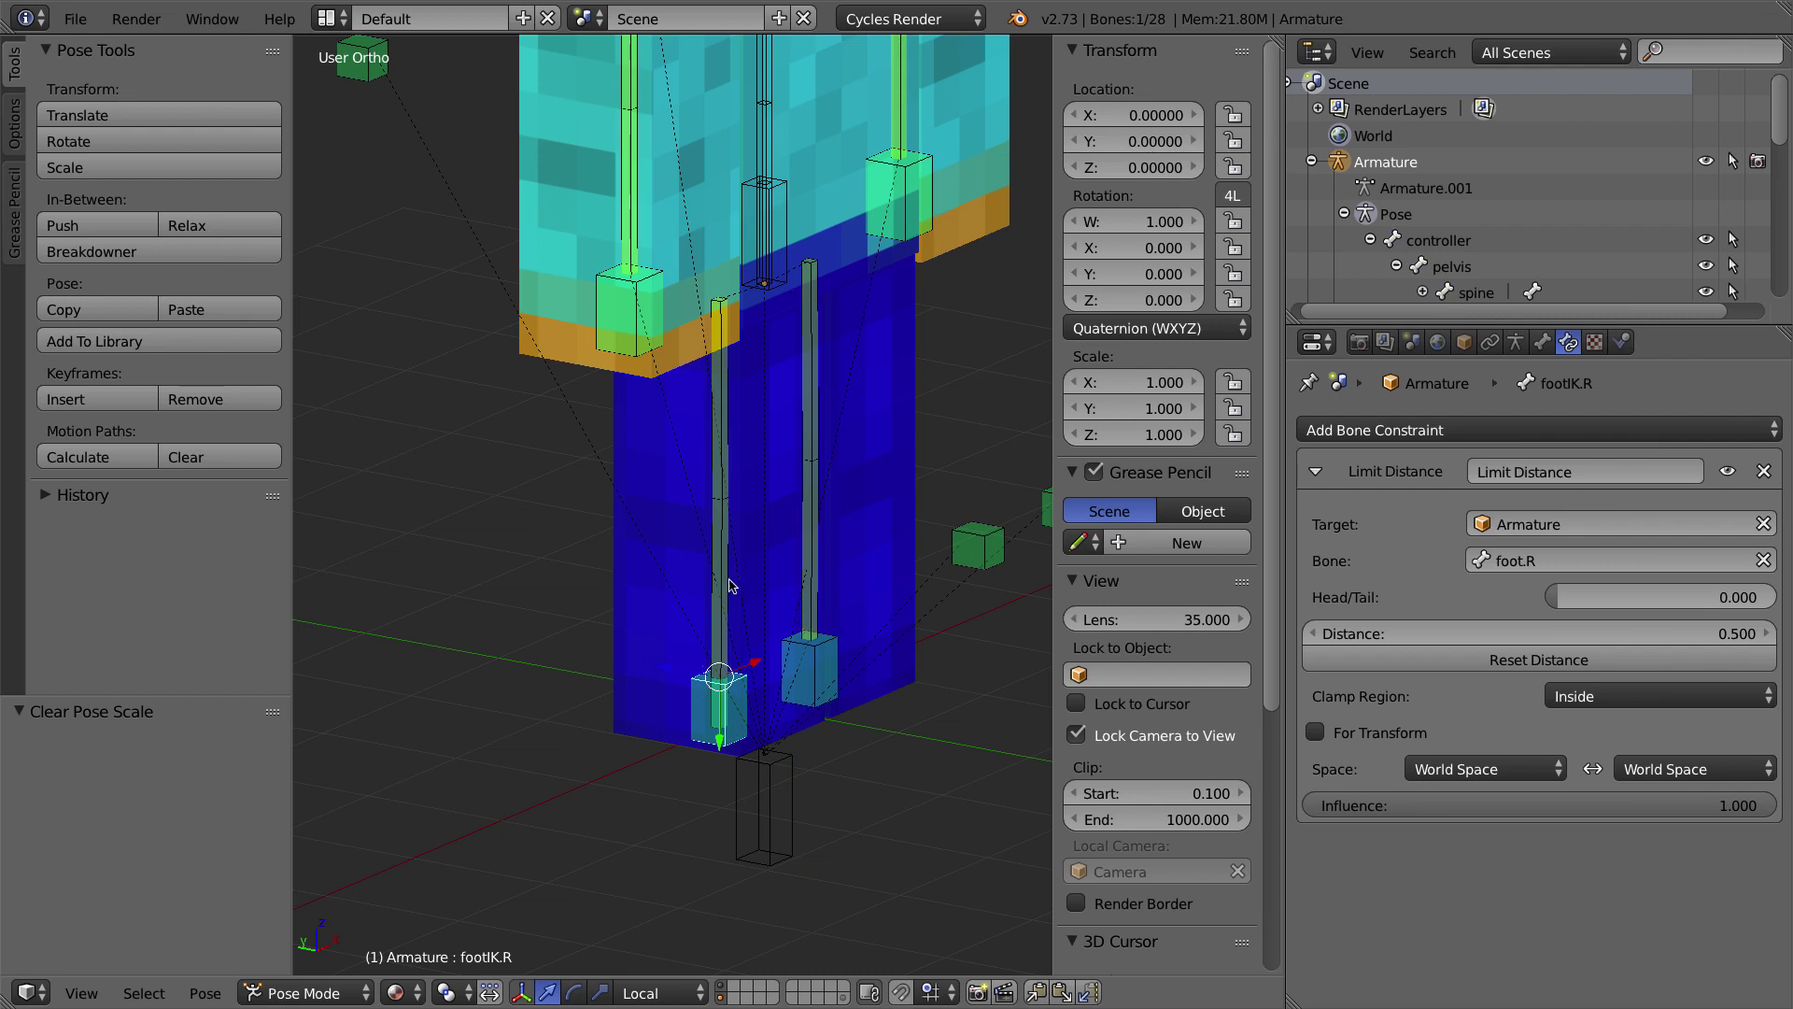
pyautogui.press('Tab')
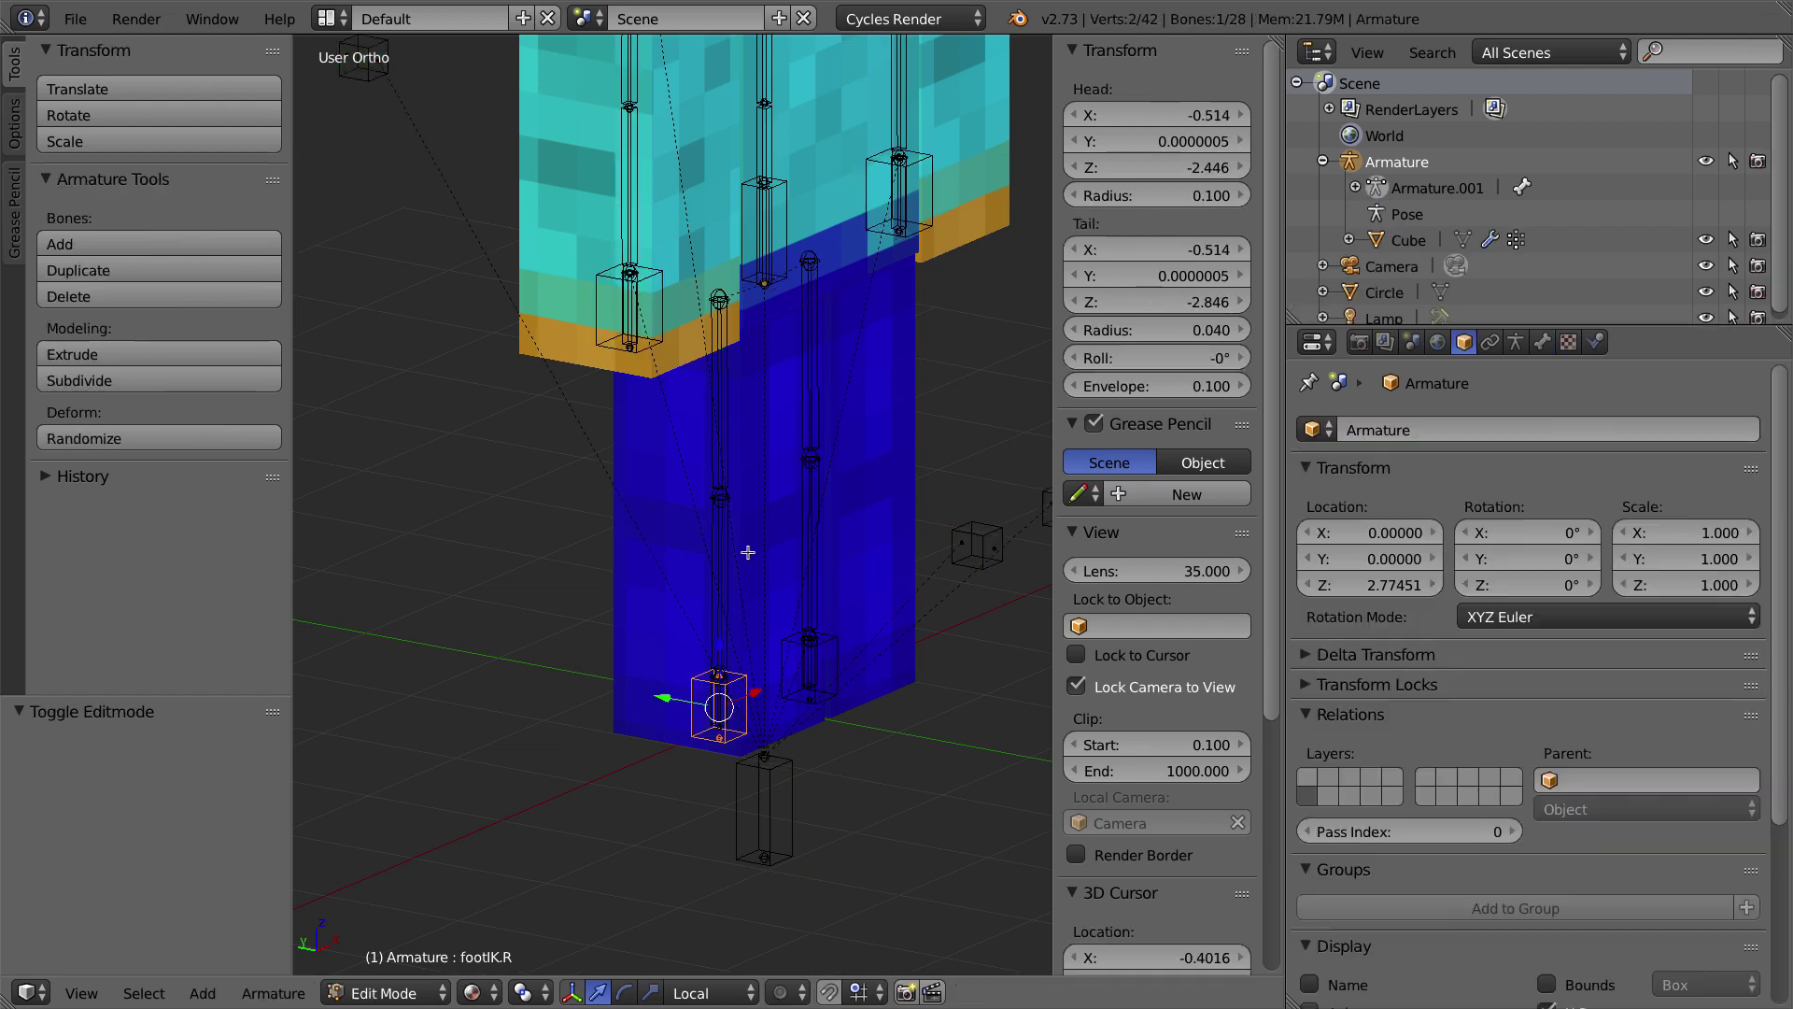
pyautogui.rightClick(719, 696)
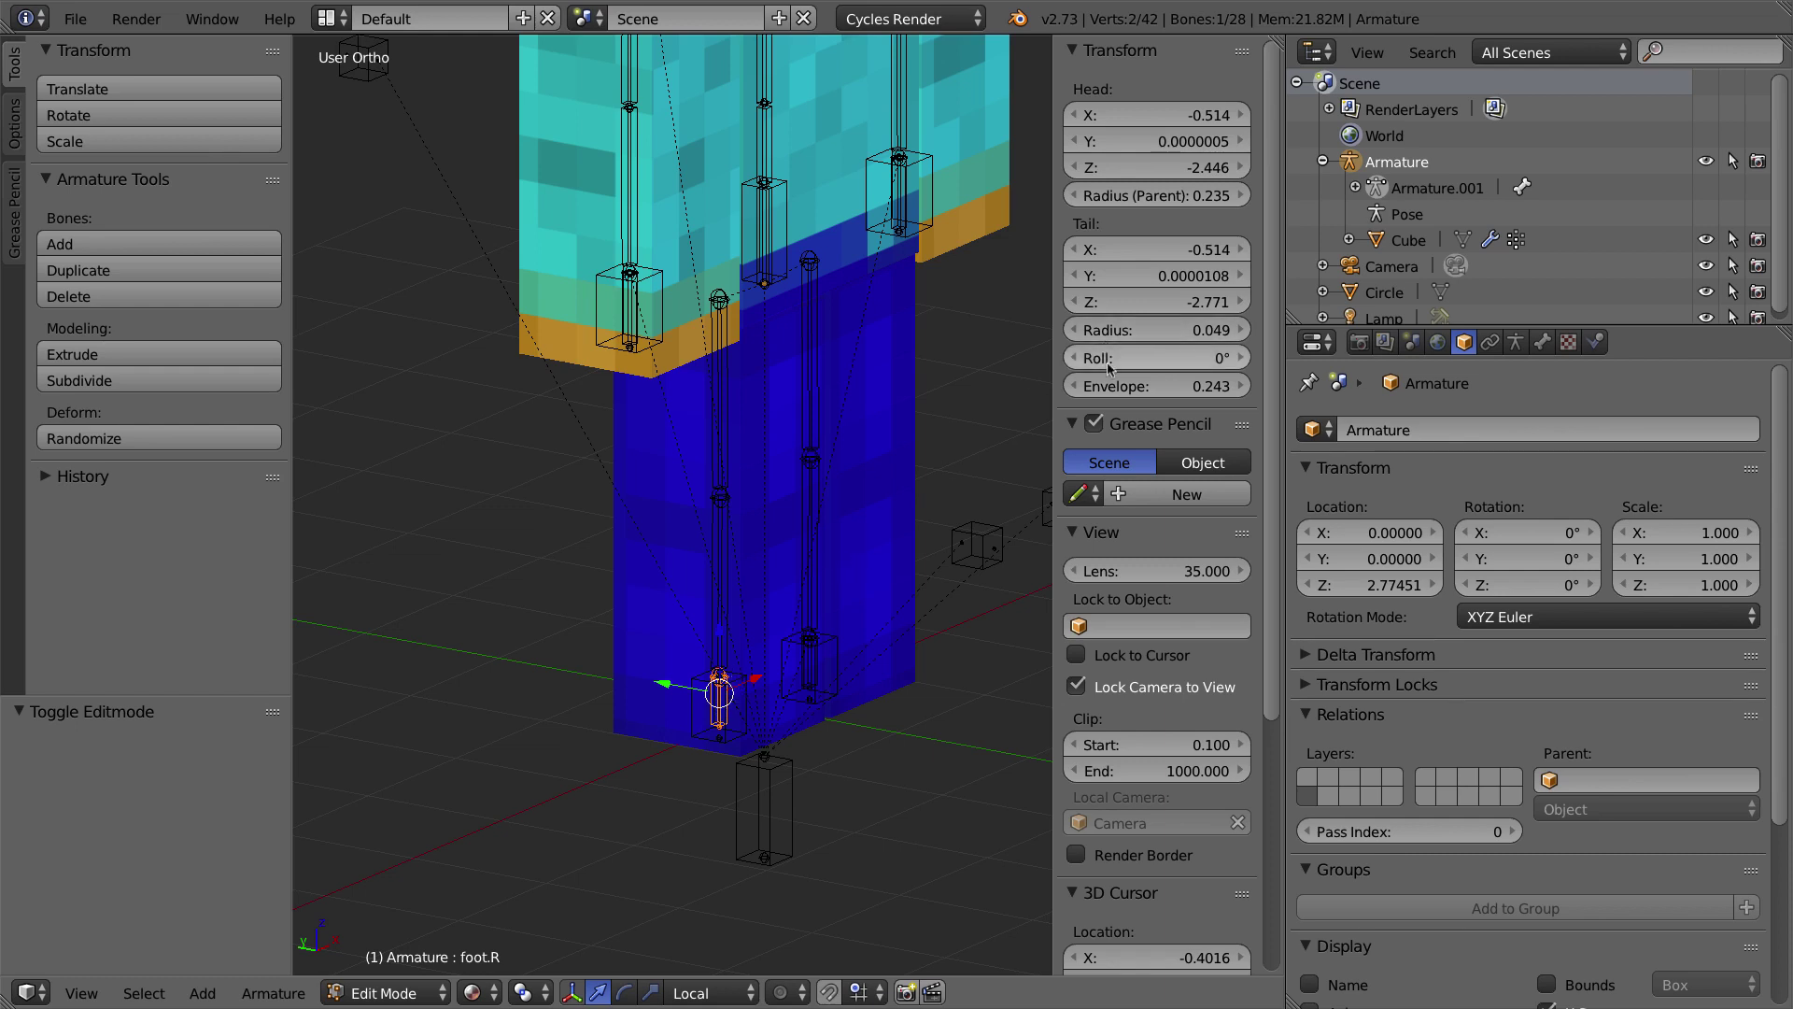
pyautogui.click(1197, 362)
pyautogui.press('Escape')
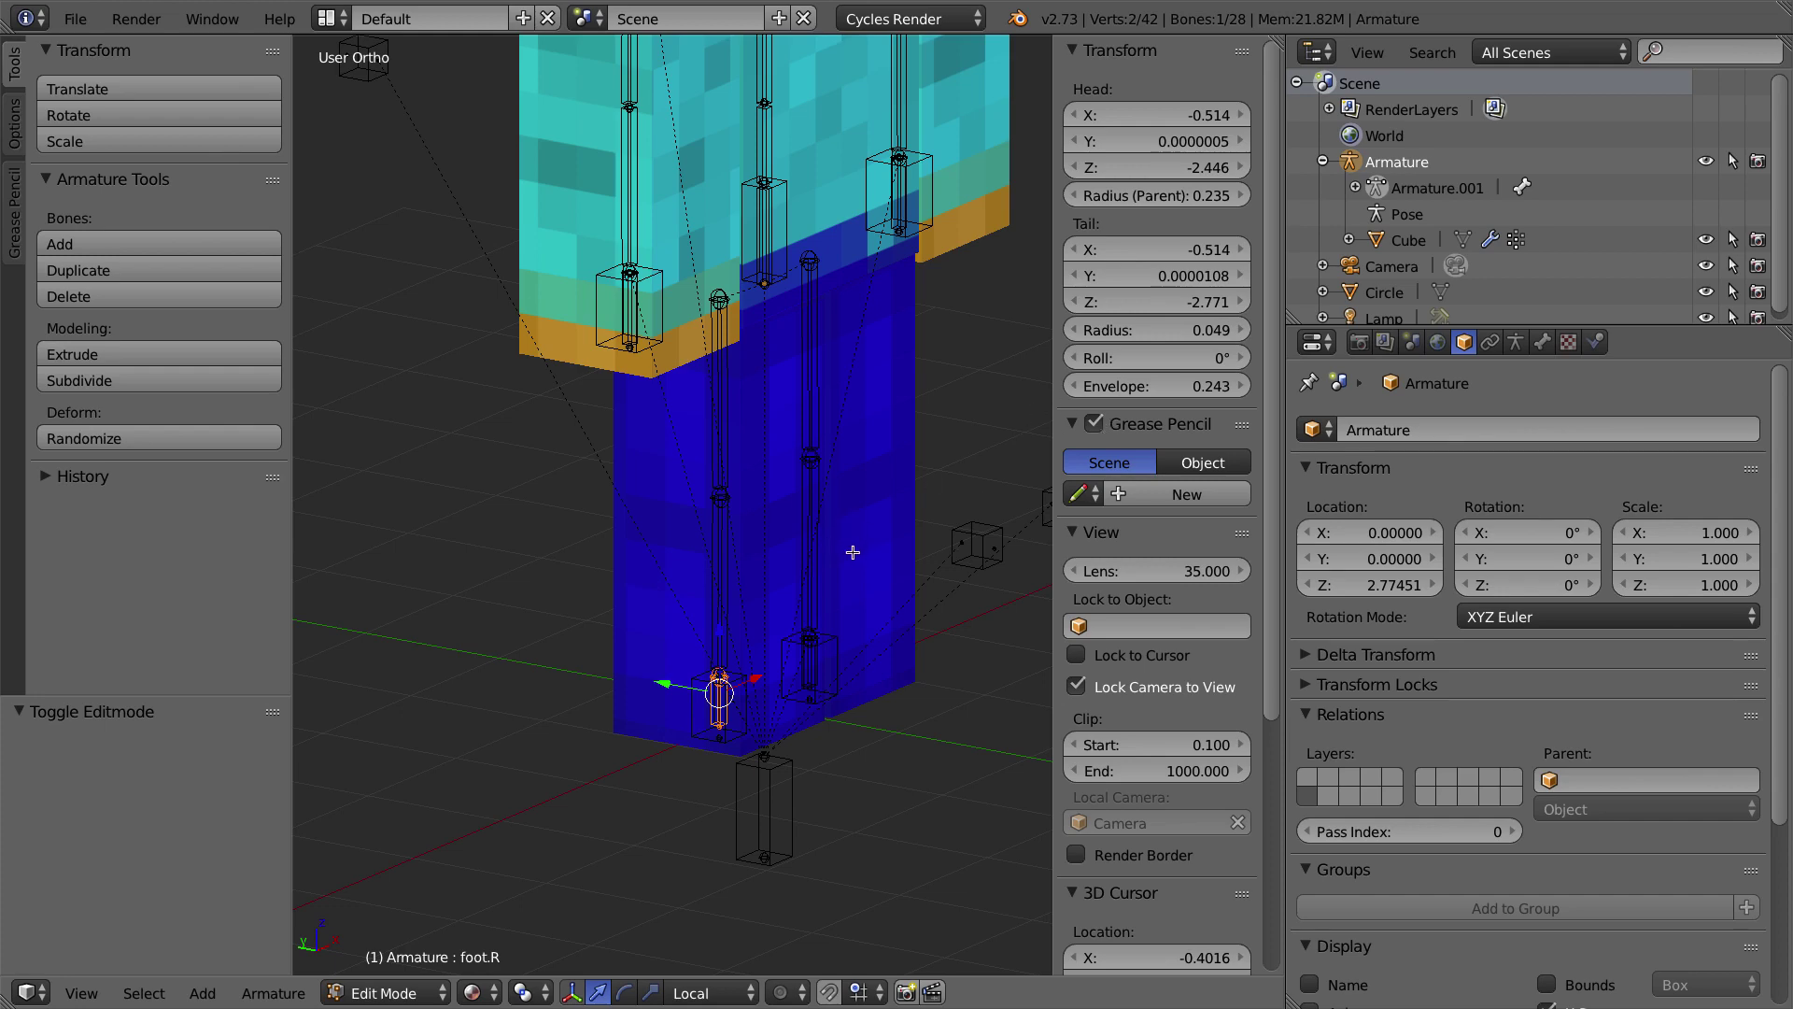
pyautogui.hotkey('ctrl', 'Tab')
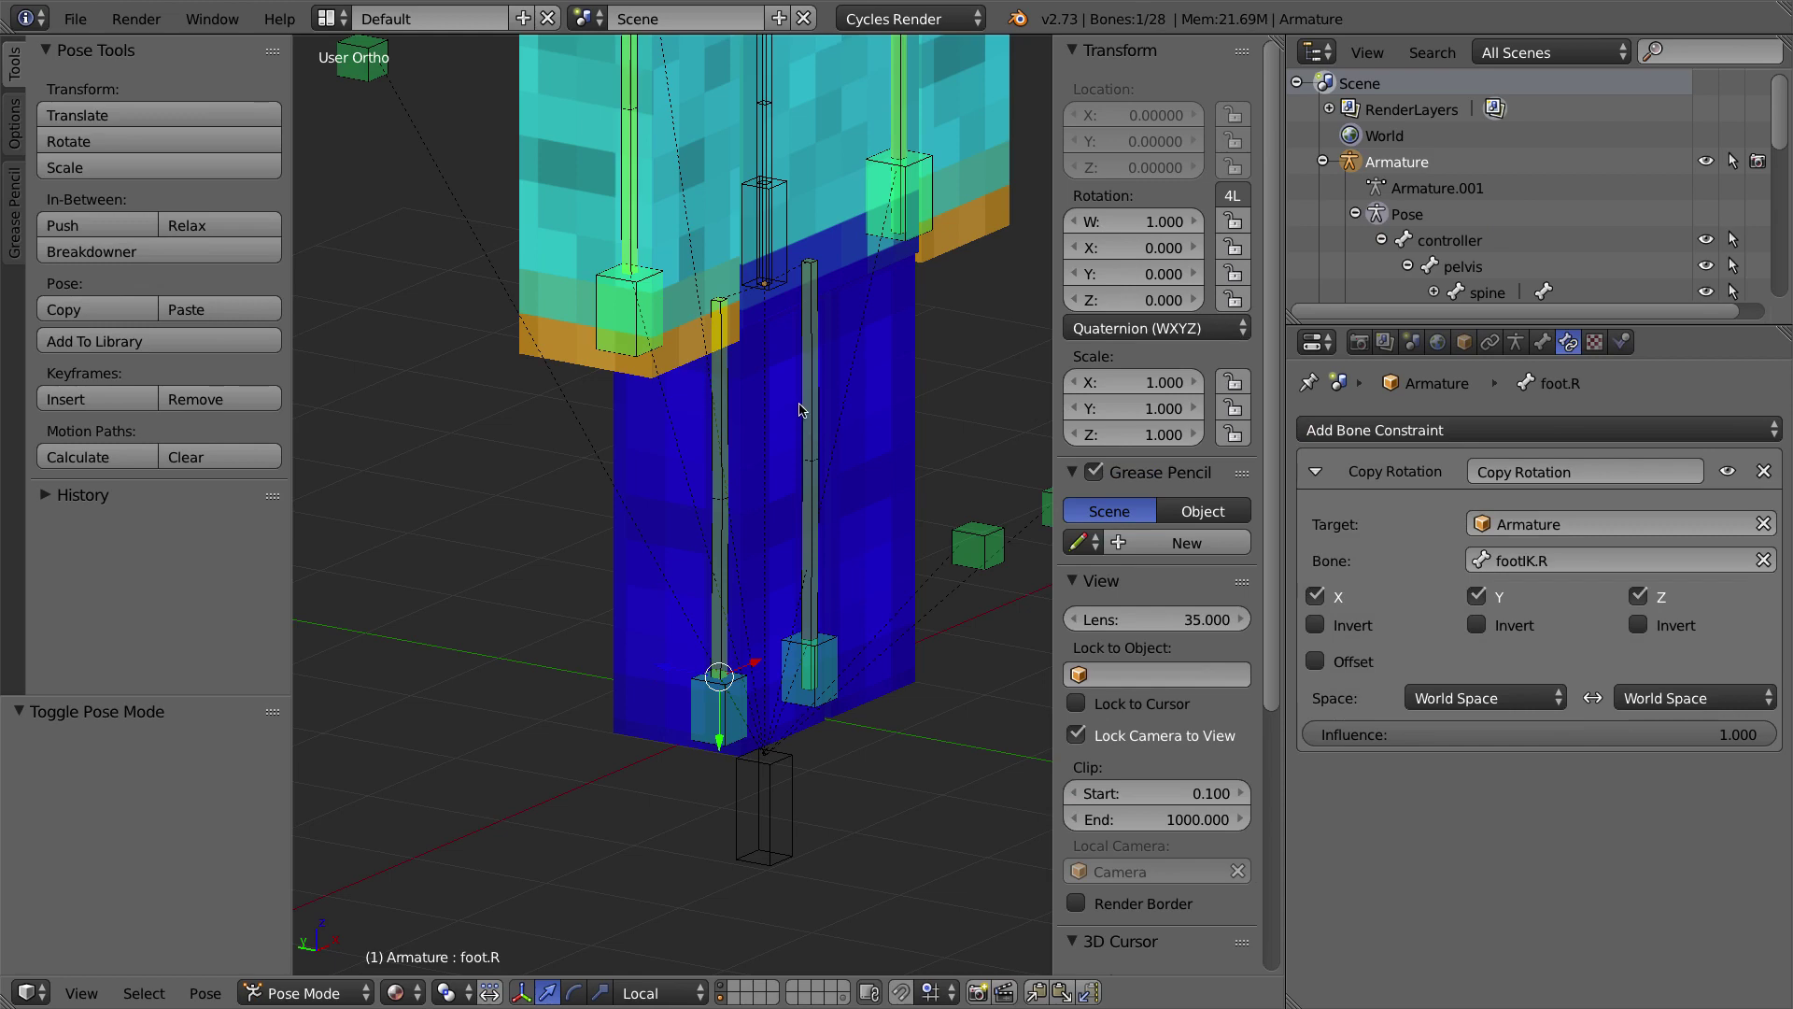
# Step: Select handIK.R in front view and place the 3D cursor in the empty space beside the character's right arm
pyautogui.keyDown('shift'); pyautogui.scroll(5, 820, 573); pyautogui.keyUp('shift')
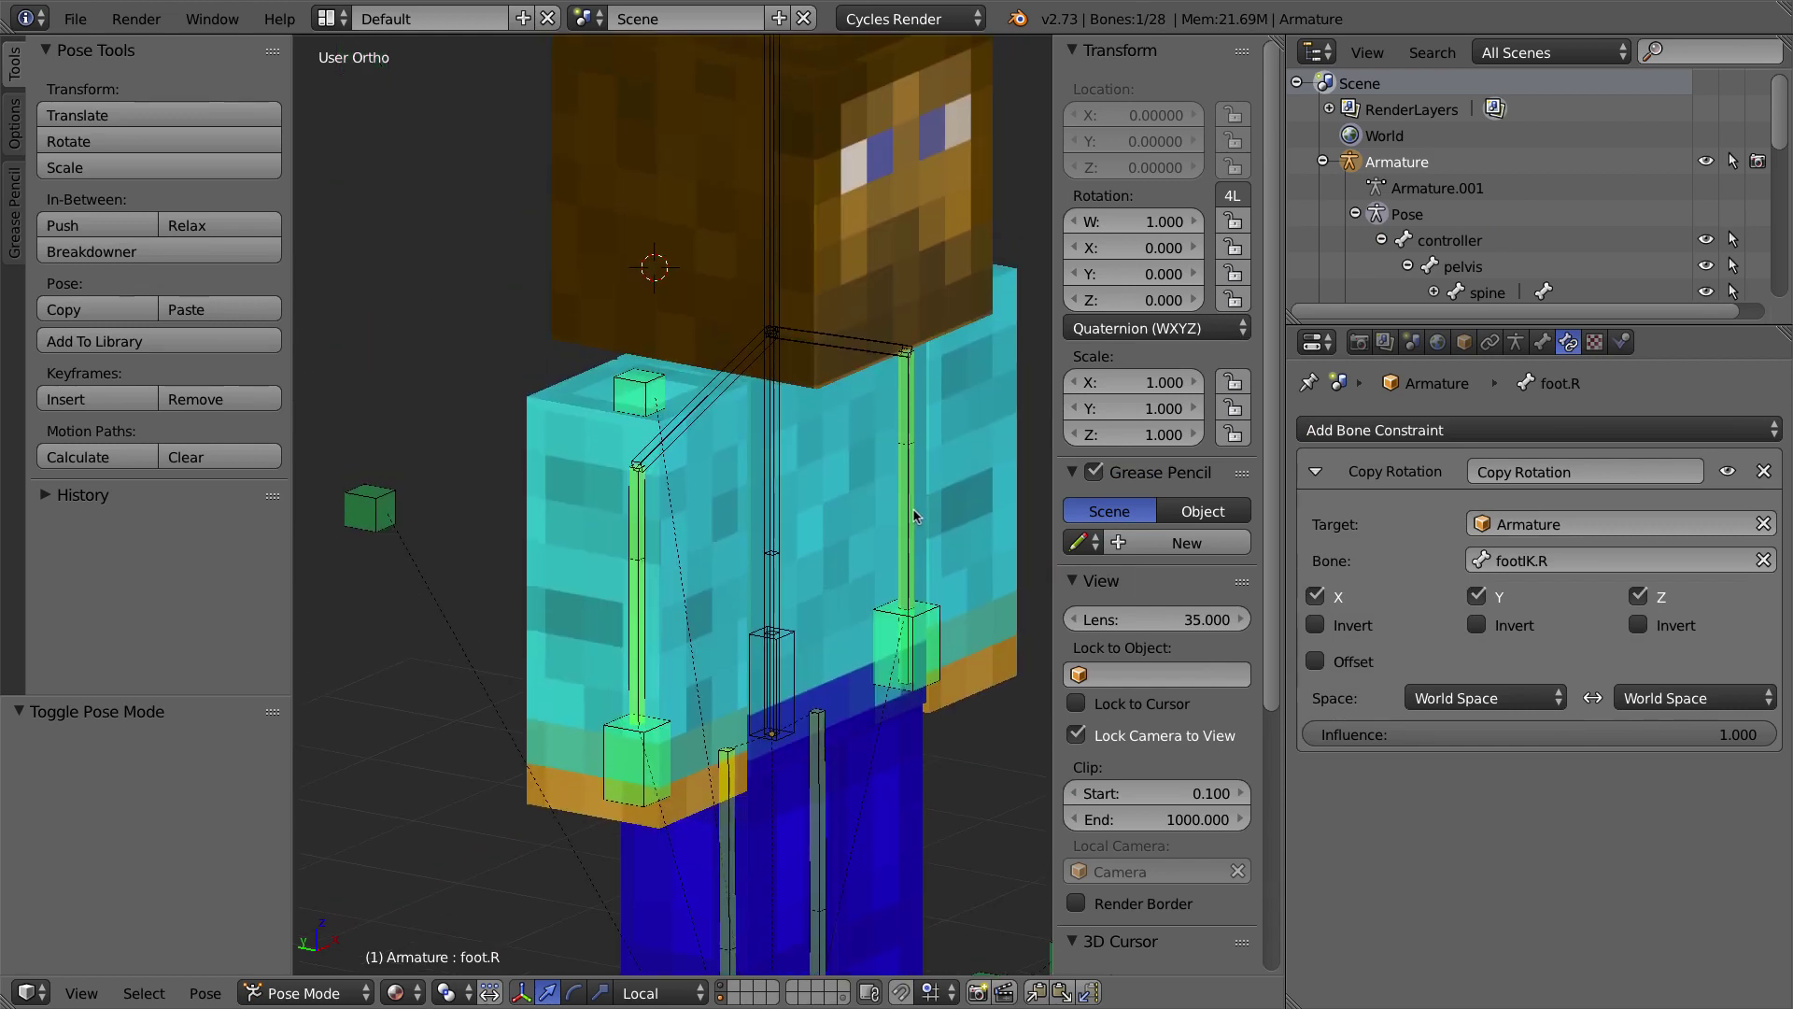
pyautogui.moveTo(914, 514); pyautogui.dragTo(769, 460, button='middle')
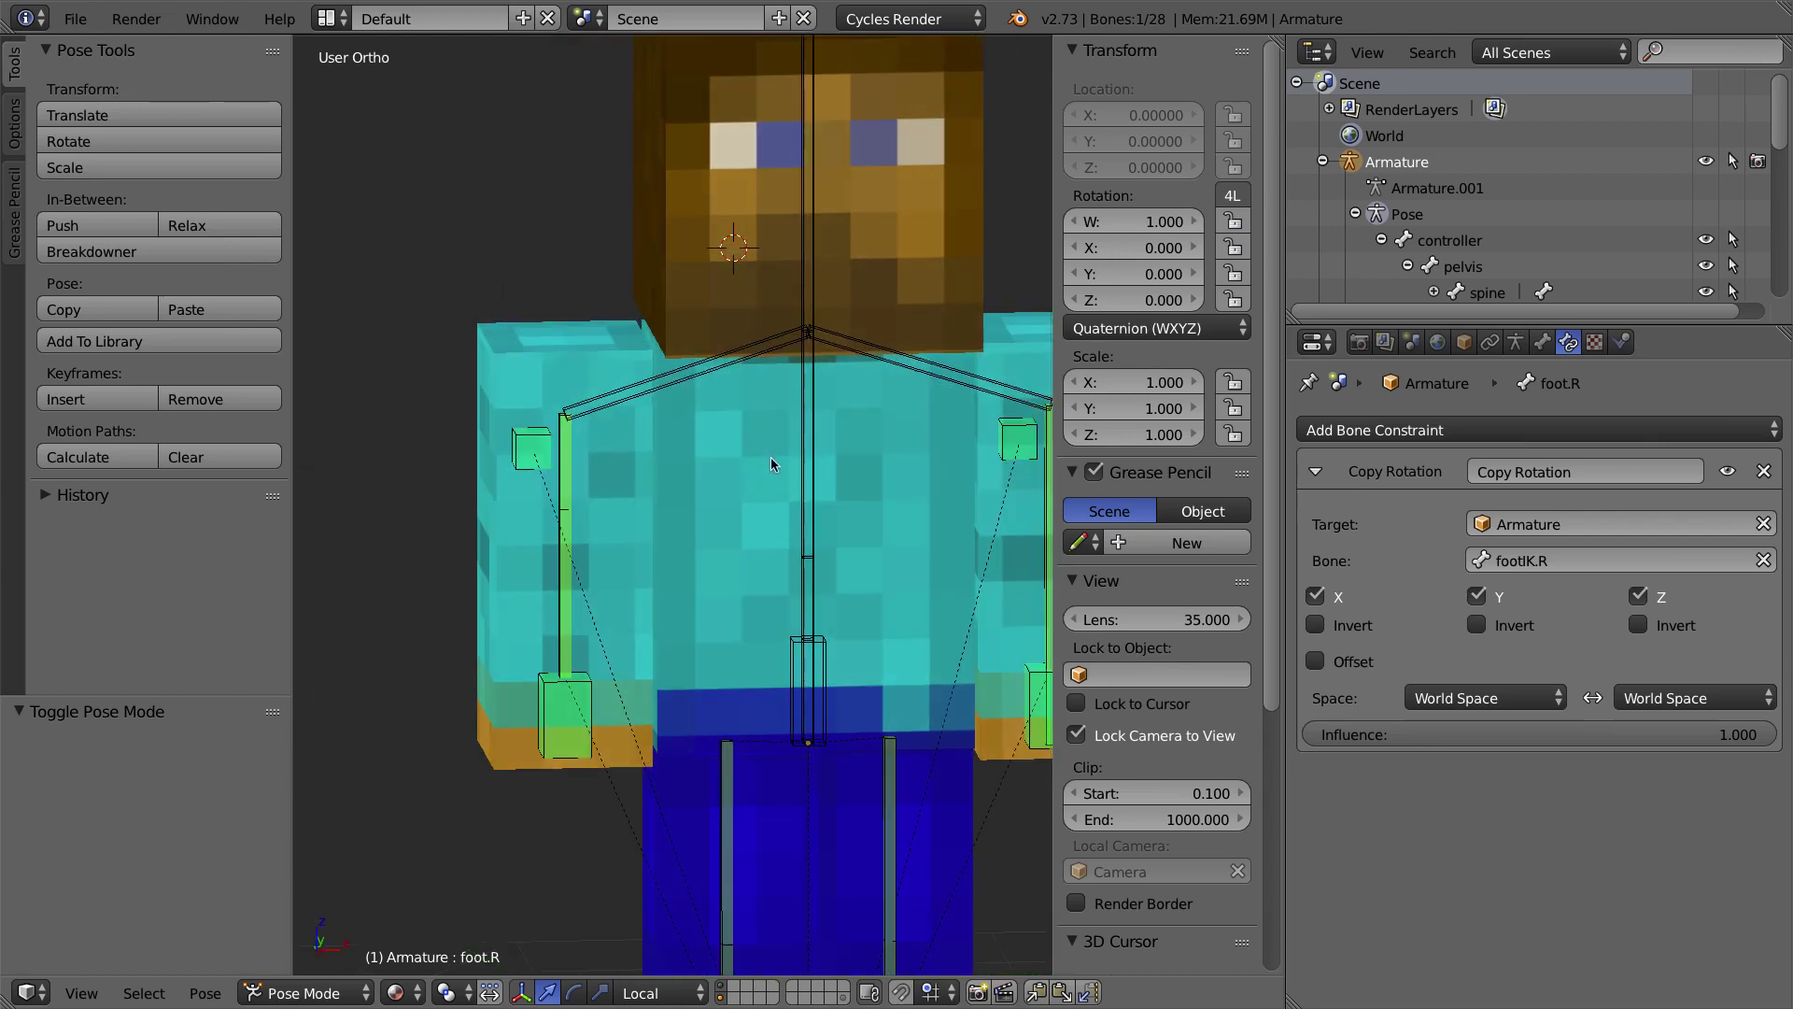
pyautogui.rightClick(668, 396)
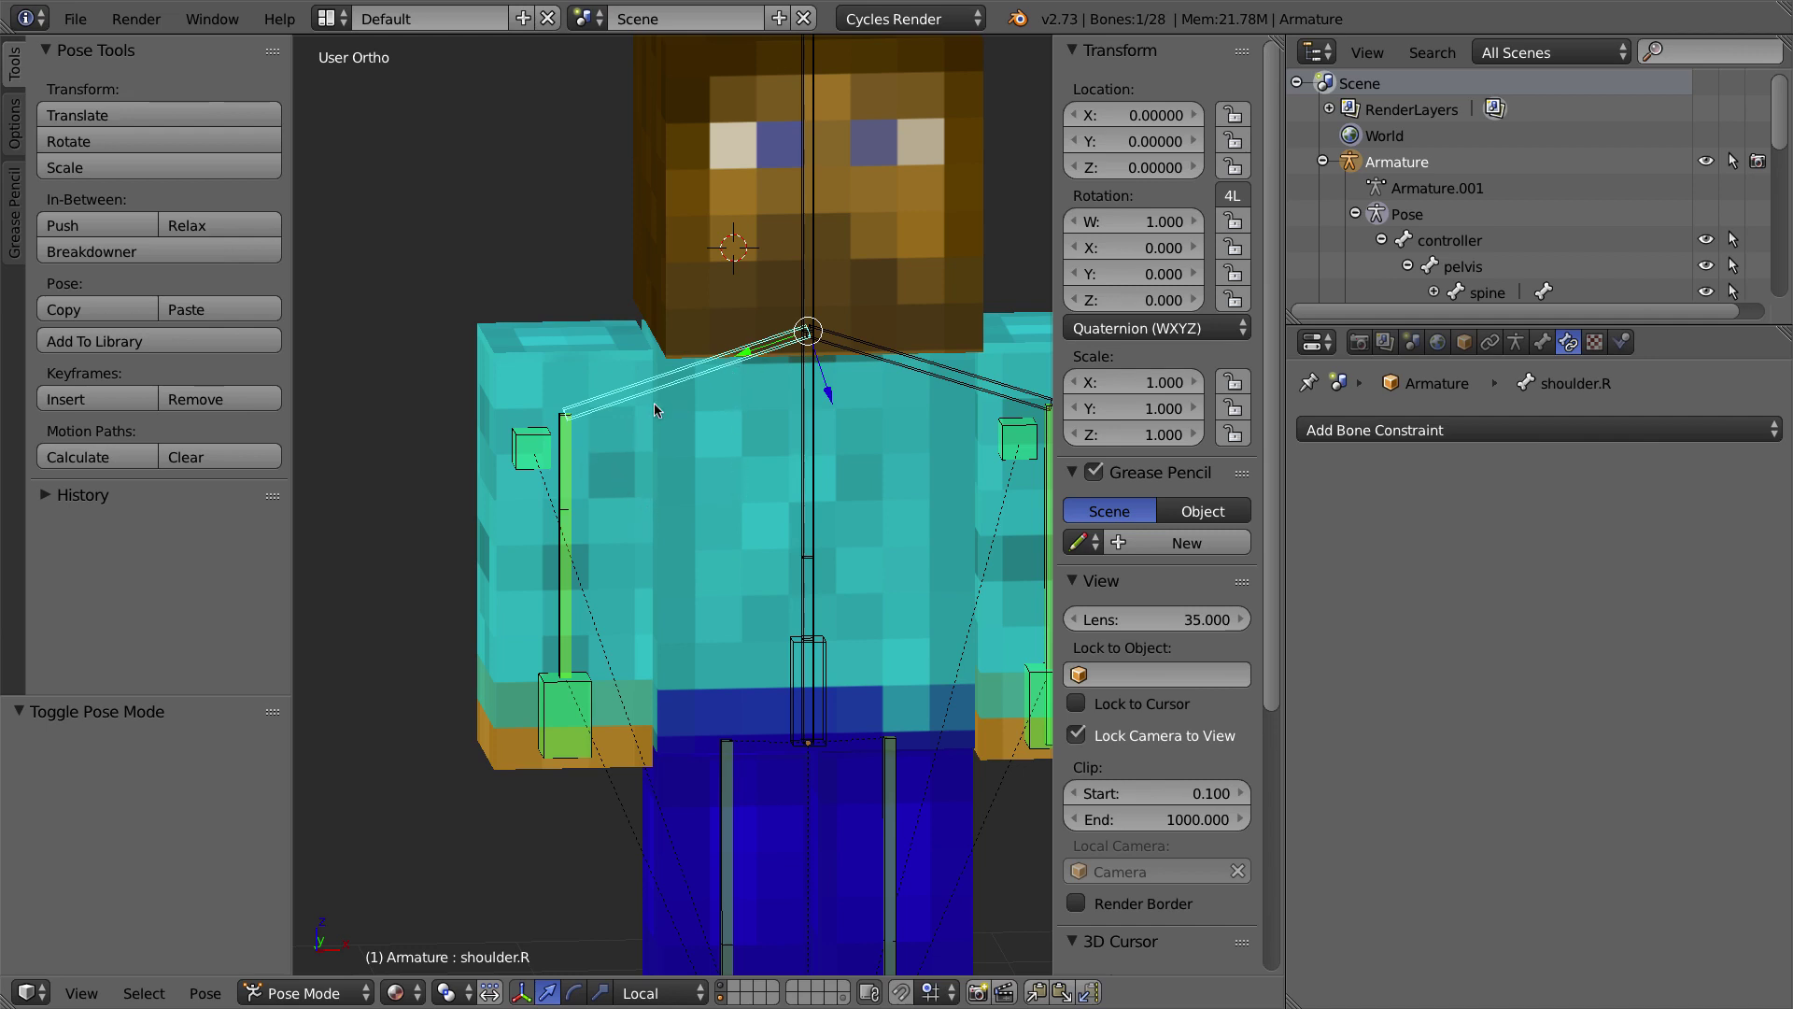
pyautogui.press('KP_1')
pyautogui.keyDown('shift'); pyautogui.moveTo(677, 635); pyautogui.dragTo(733, 526, button='middle'); pyautogui.keyUp('shift')
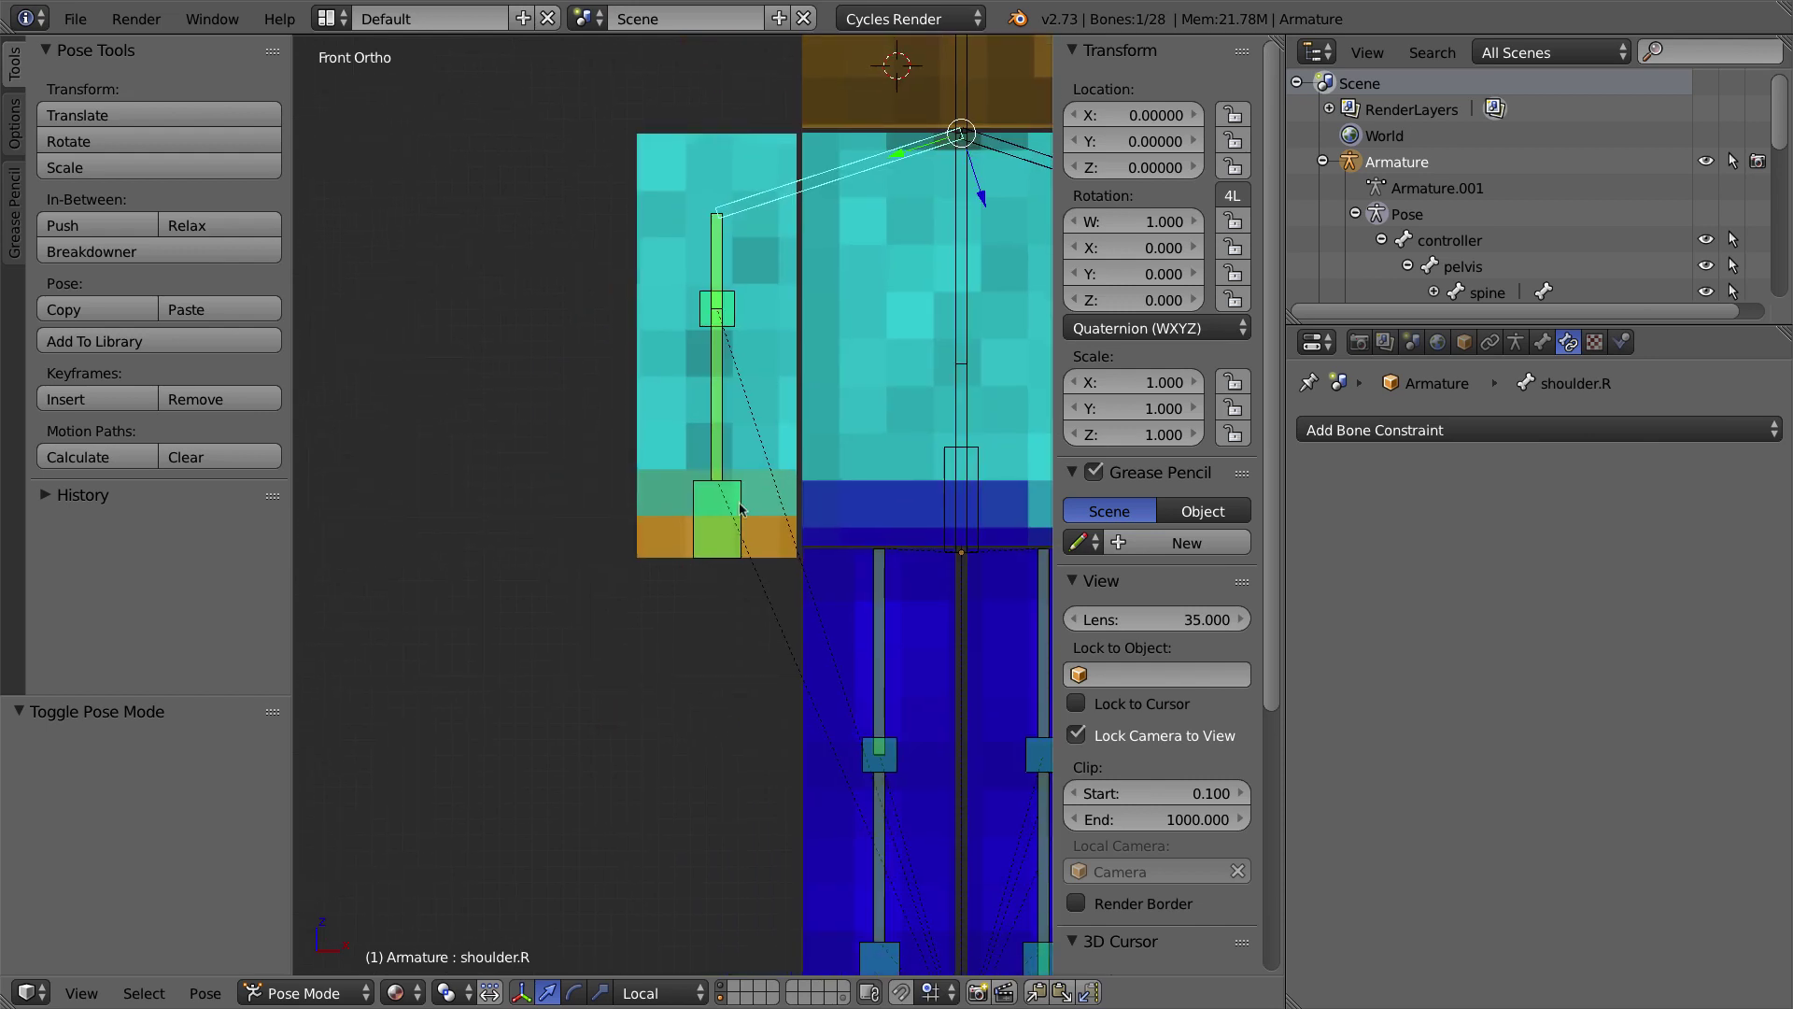
pyautogui.rightClick(745, 496)
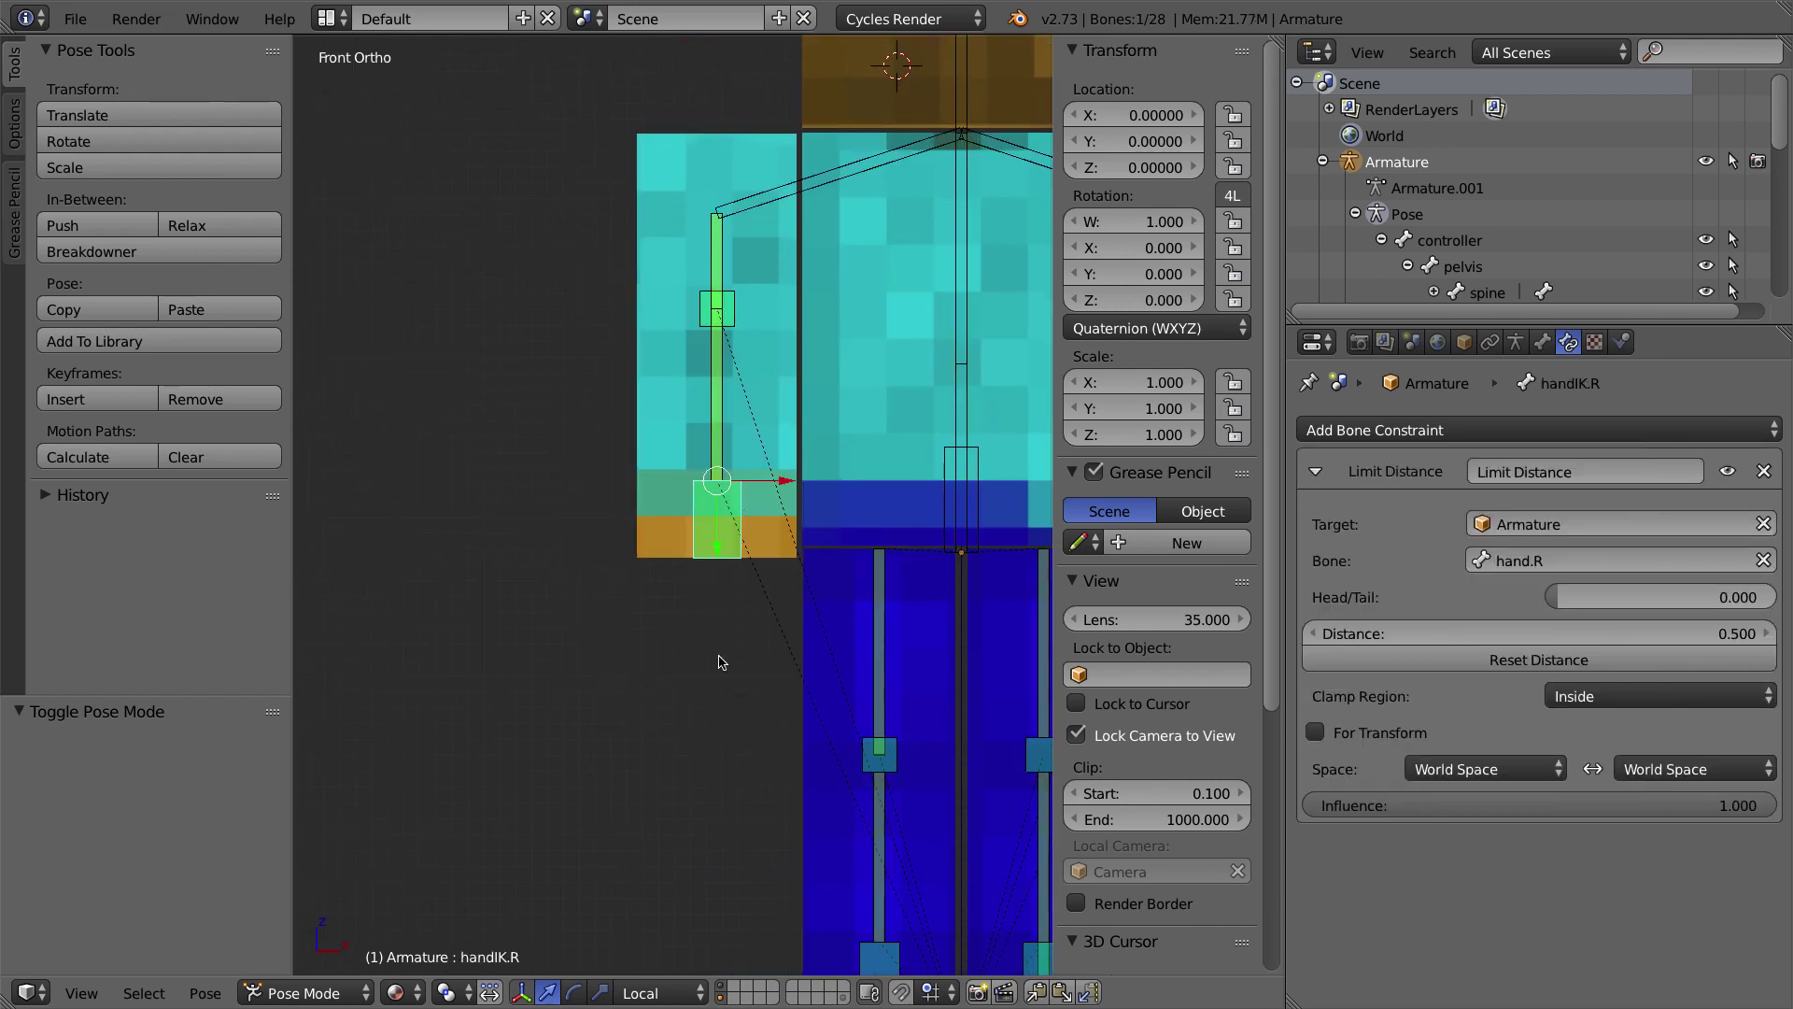
pyautogui.keyDown('shift'); pyautogui.moveTo(485, 548); pyautogui.dragTo(688, 504, button='middle'); pyautogui.keyUp('shift')
pyautogui.click(560, 421)
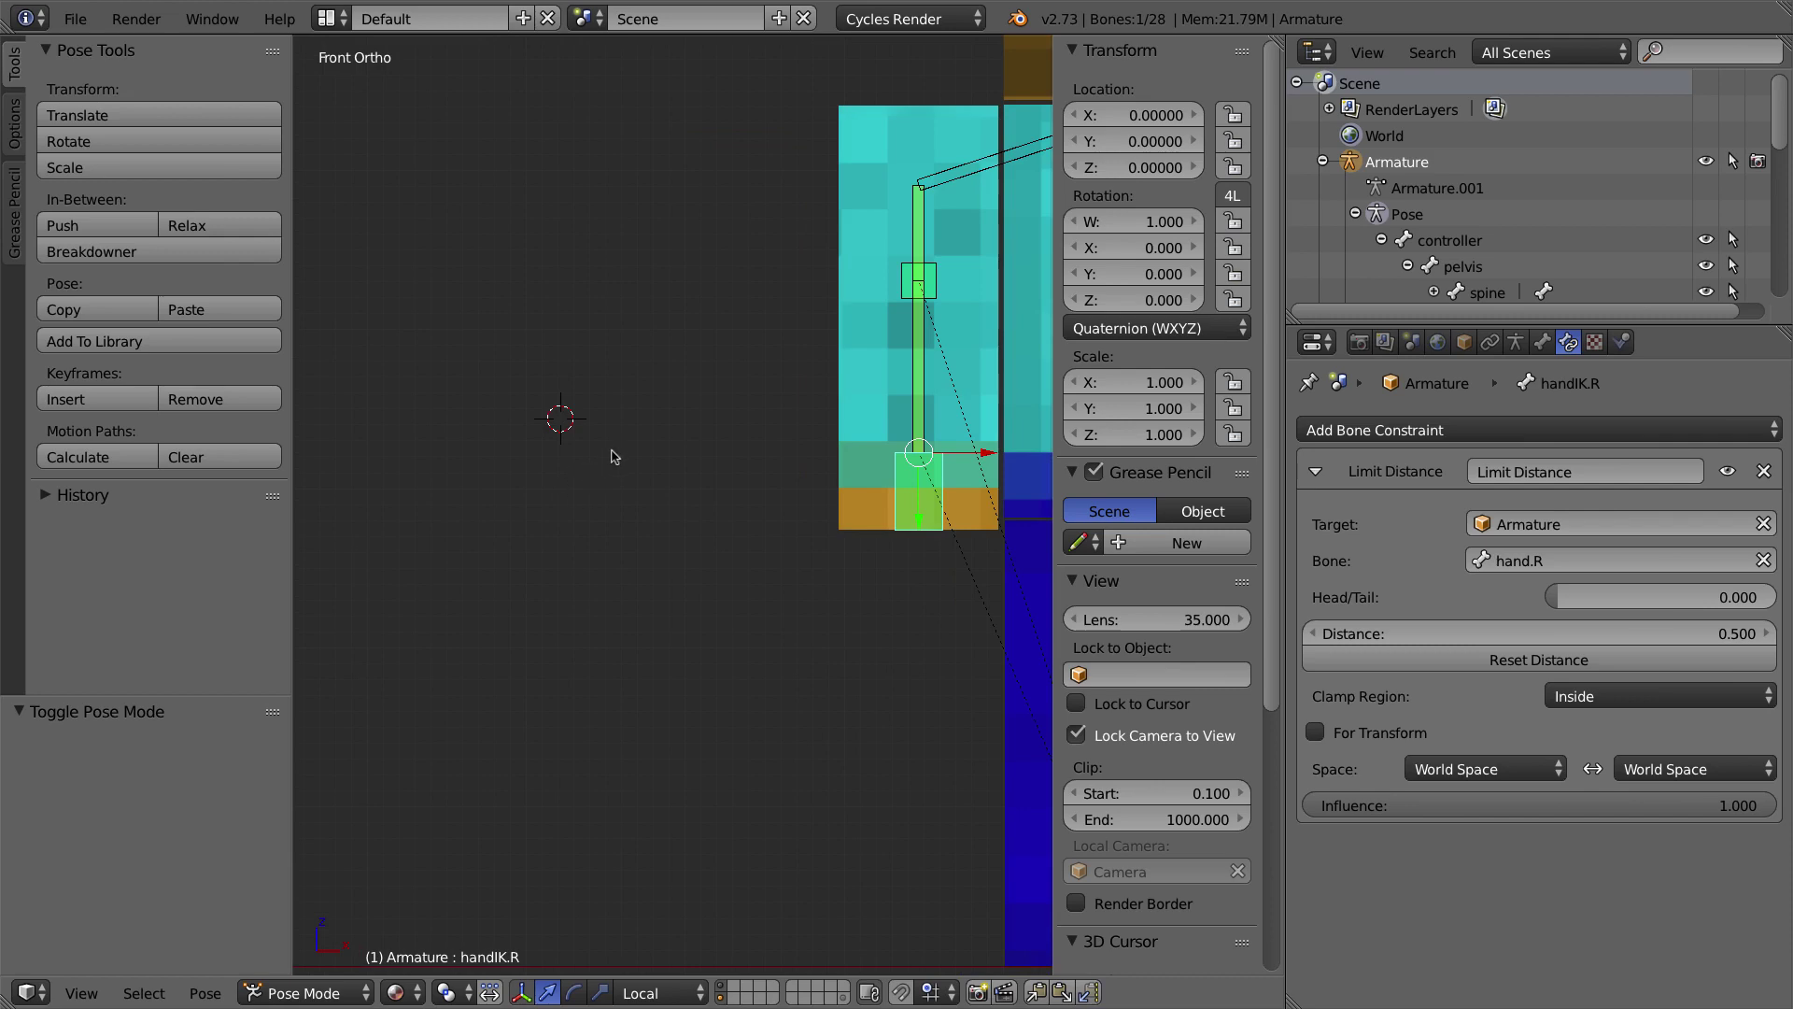
# Step: Add a cube at the 3D cursor and flatten it along Z to a scale of about 0.307
pyautogui.hotkey('shift', 'a')
pyautogui.moveTo(598, 458)
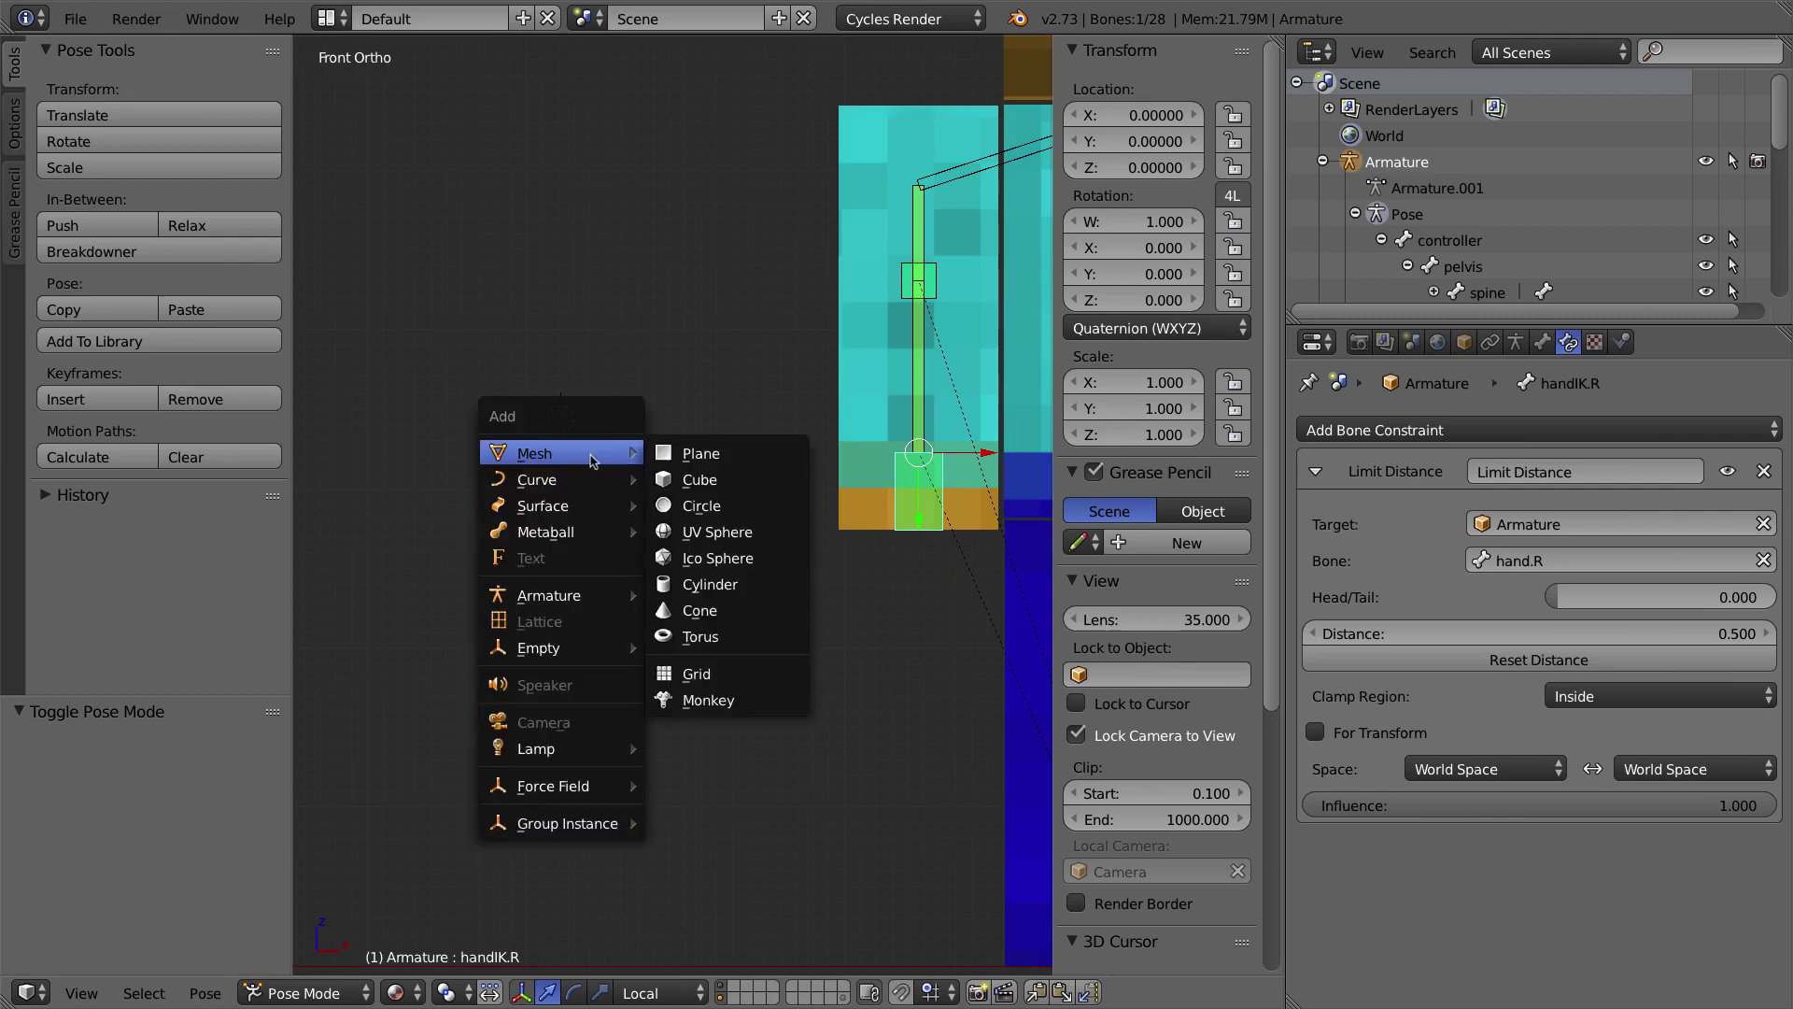
pyautogui.click(693, 480)
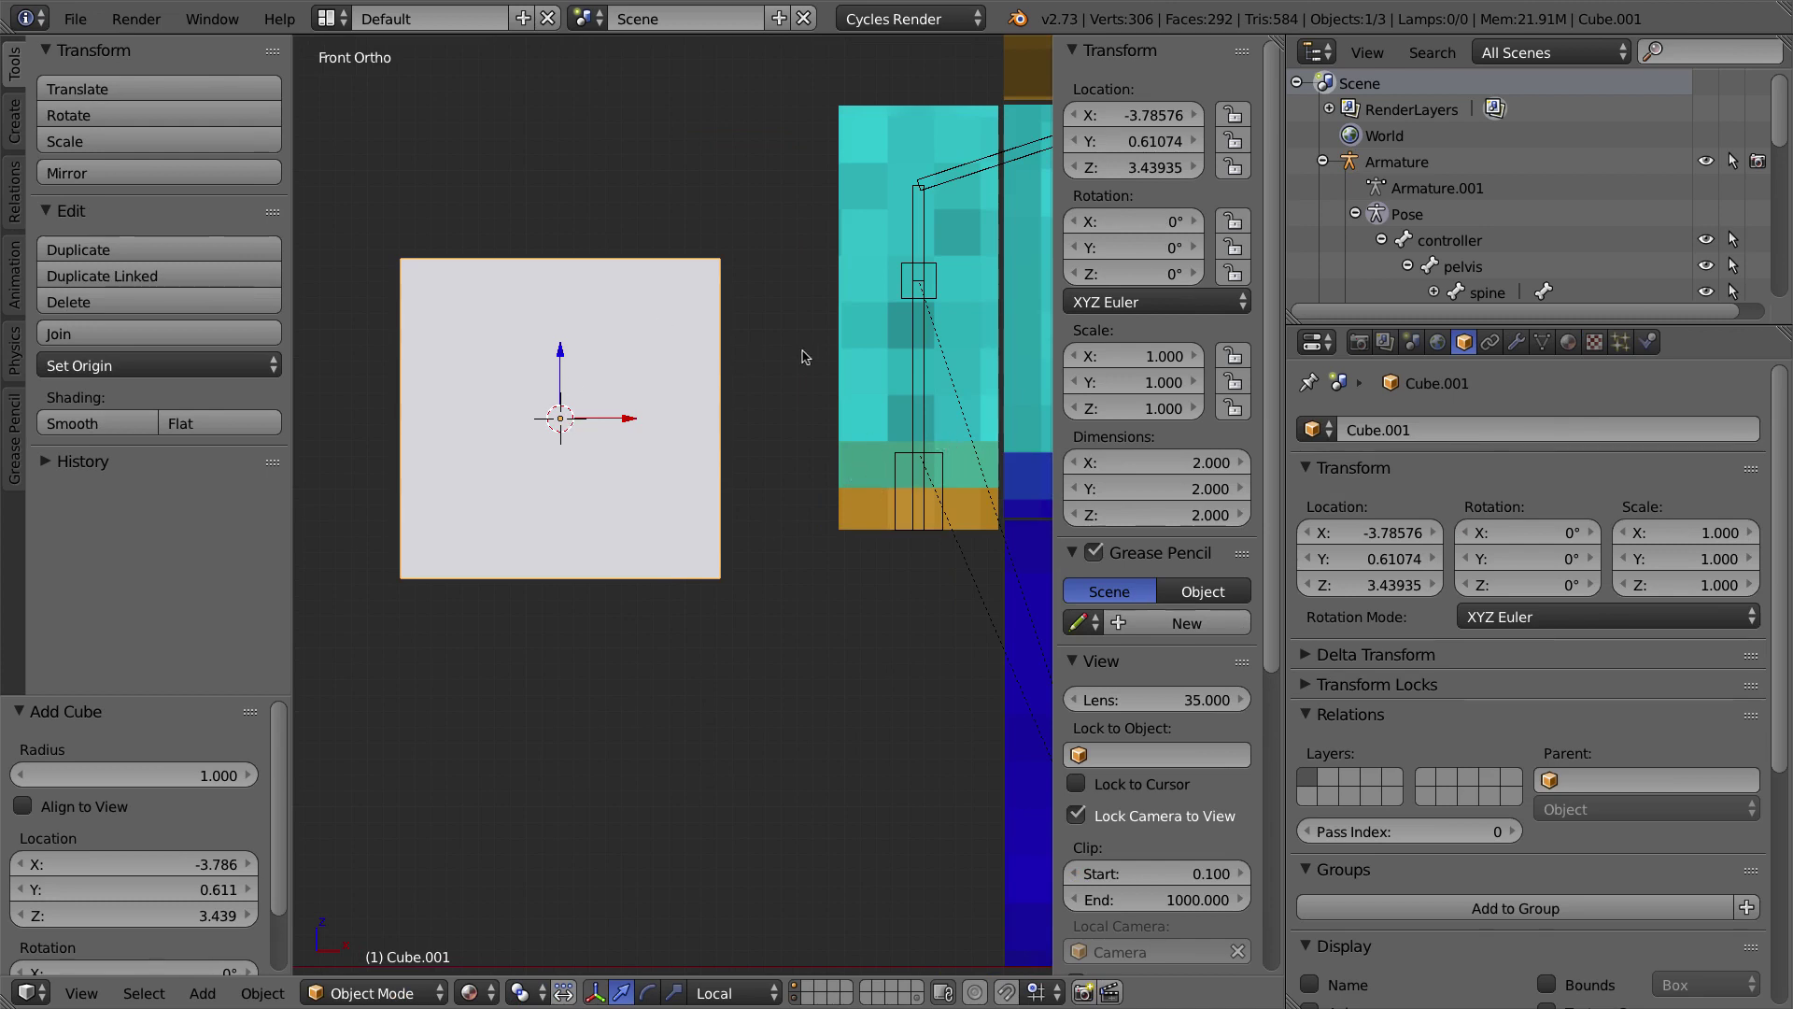
pyautogui.press('s')
pyautogui.press('z')
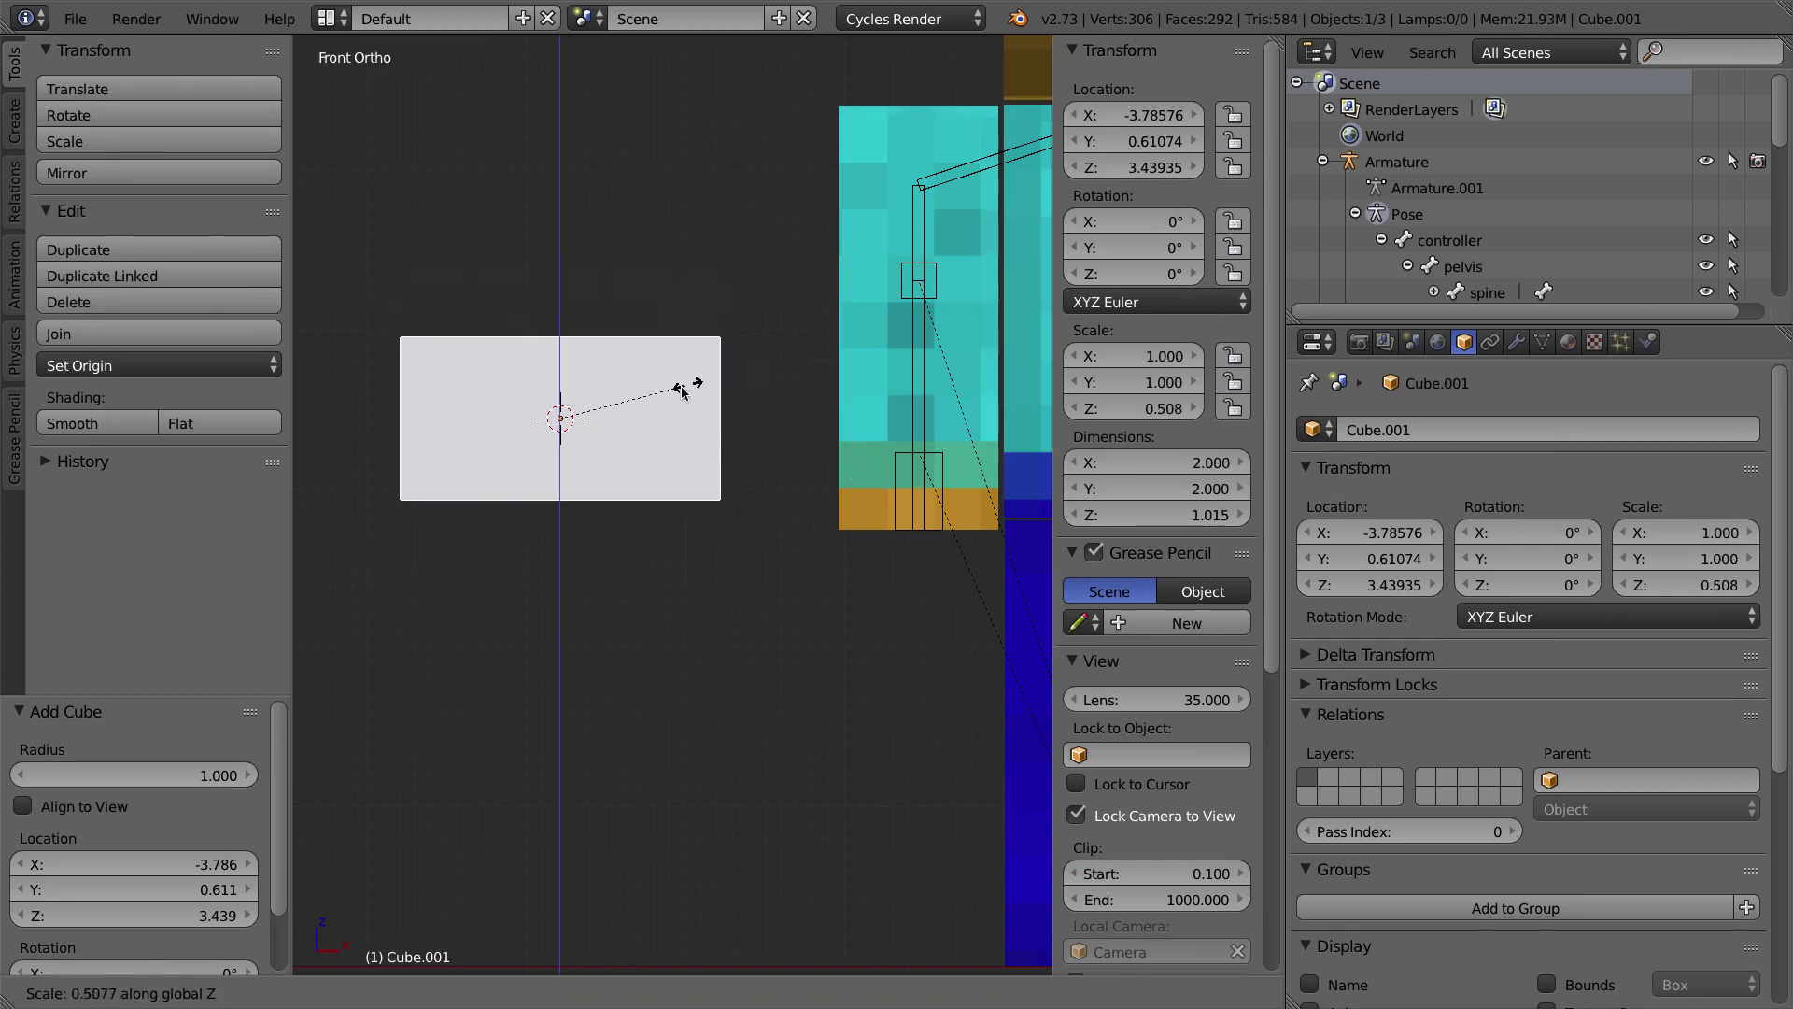
pyautogui.click(639, 409)
# Step: Raise the cube's rear top edge by about 0.665 along Z in Edit Mode to form a wedge, and return to Object Mode
pyautogui.moveTo(639, 409); pyautogui.dragTo(598, 680, button='middle')
pyautogui.press('Tab')
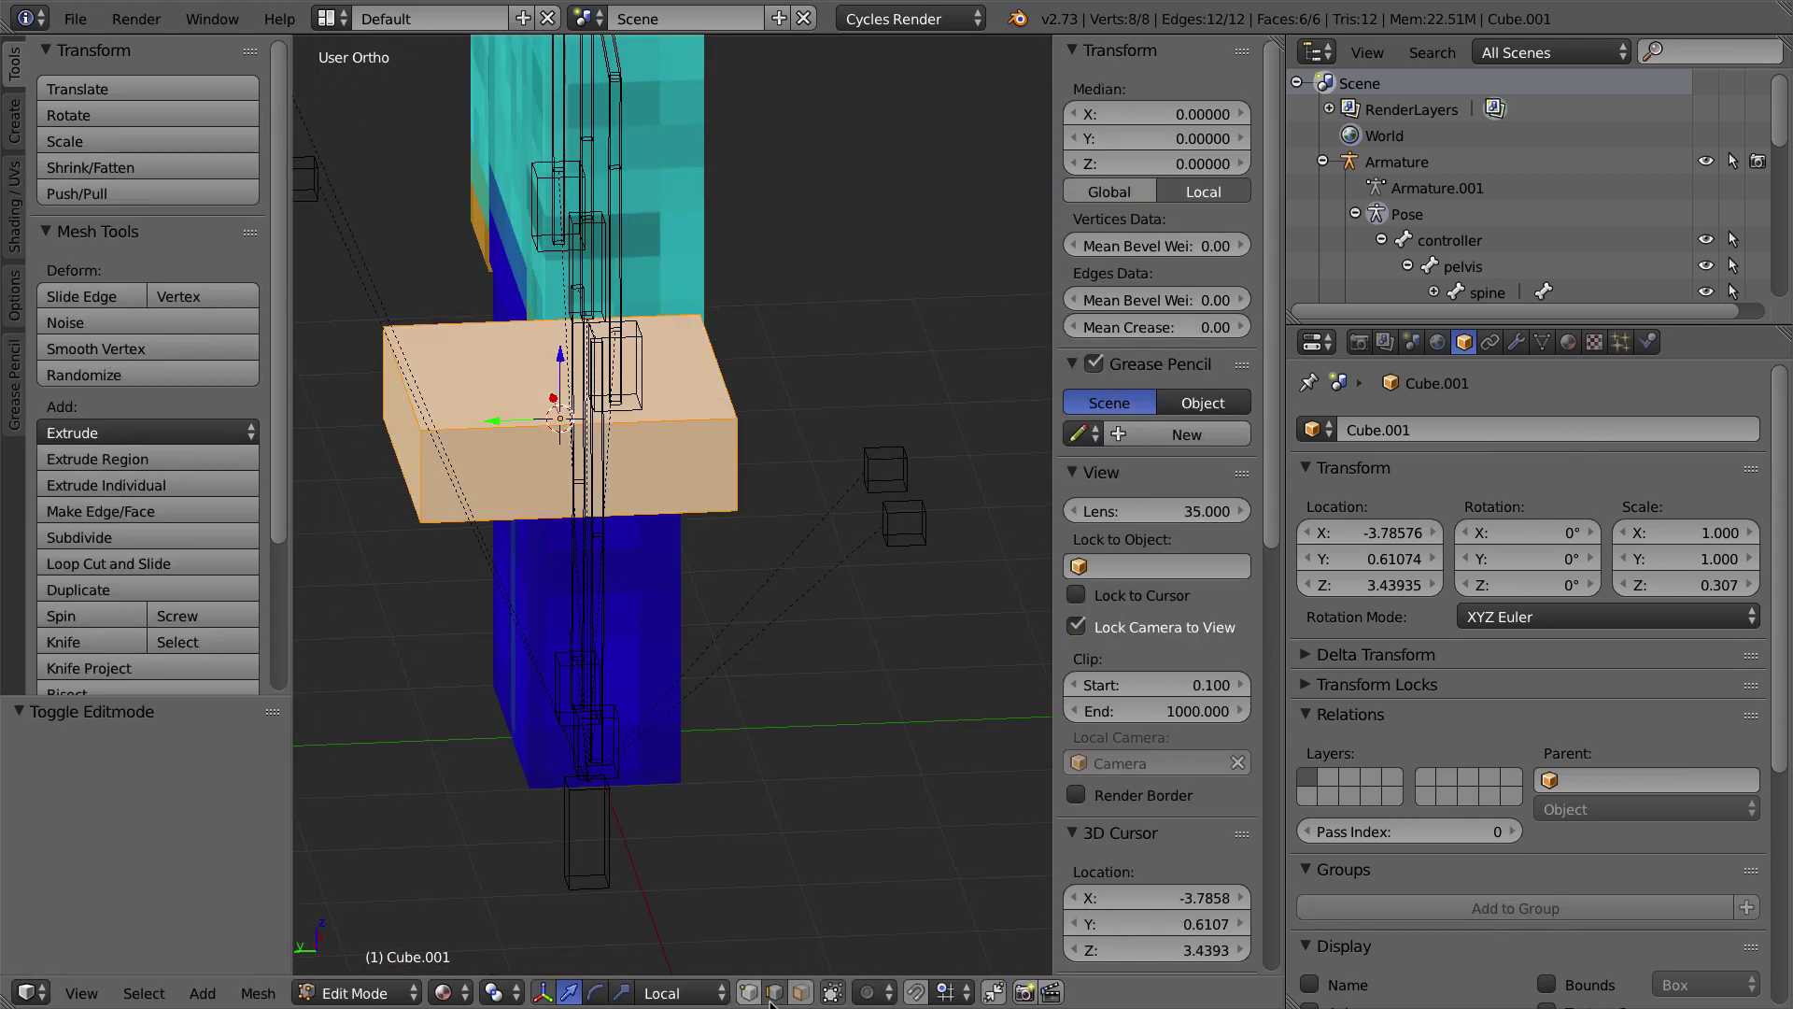
pyautogui.rightClick(393, 370)
pyautogui.moveTo(461, 407); pyautogui.dragTo(486, 404, button='middle')
pyautogui.moveTo(402, 315); pyautogui.dragTo(403, 209)
pyautogui.moveTo(781, 505); pyautogui.dragTo(546, 316, button='middle')
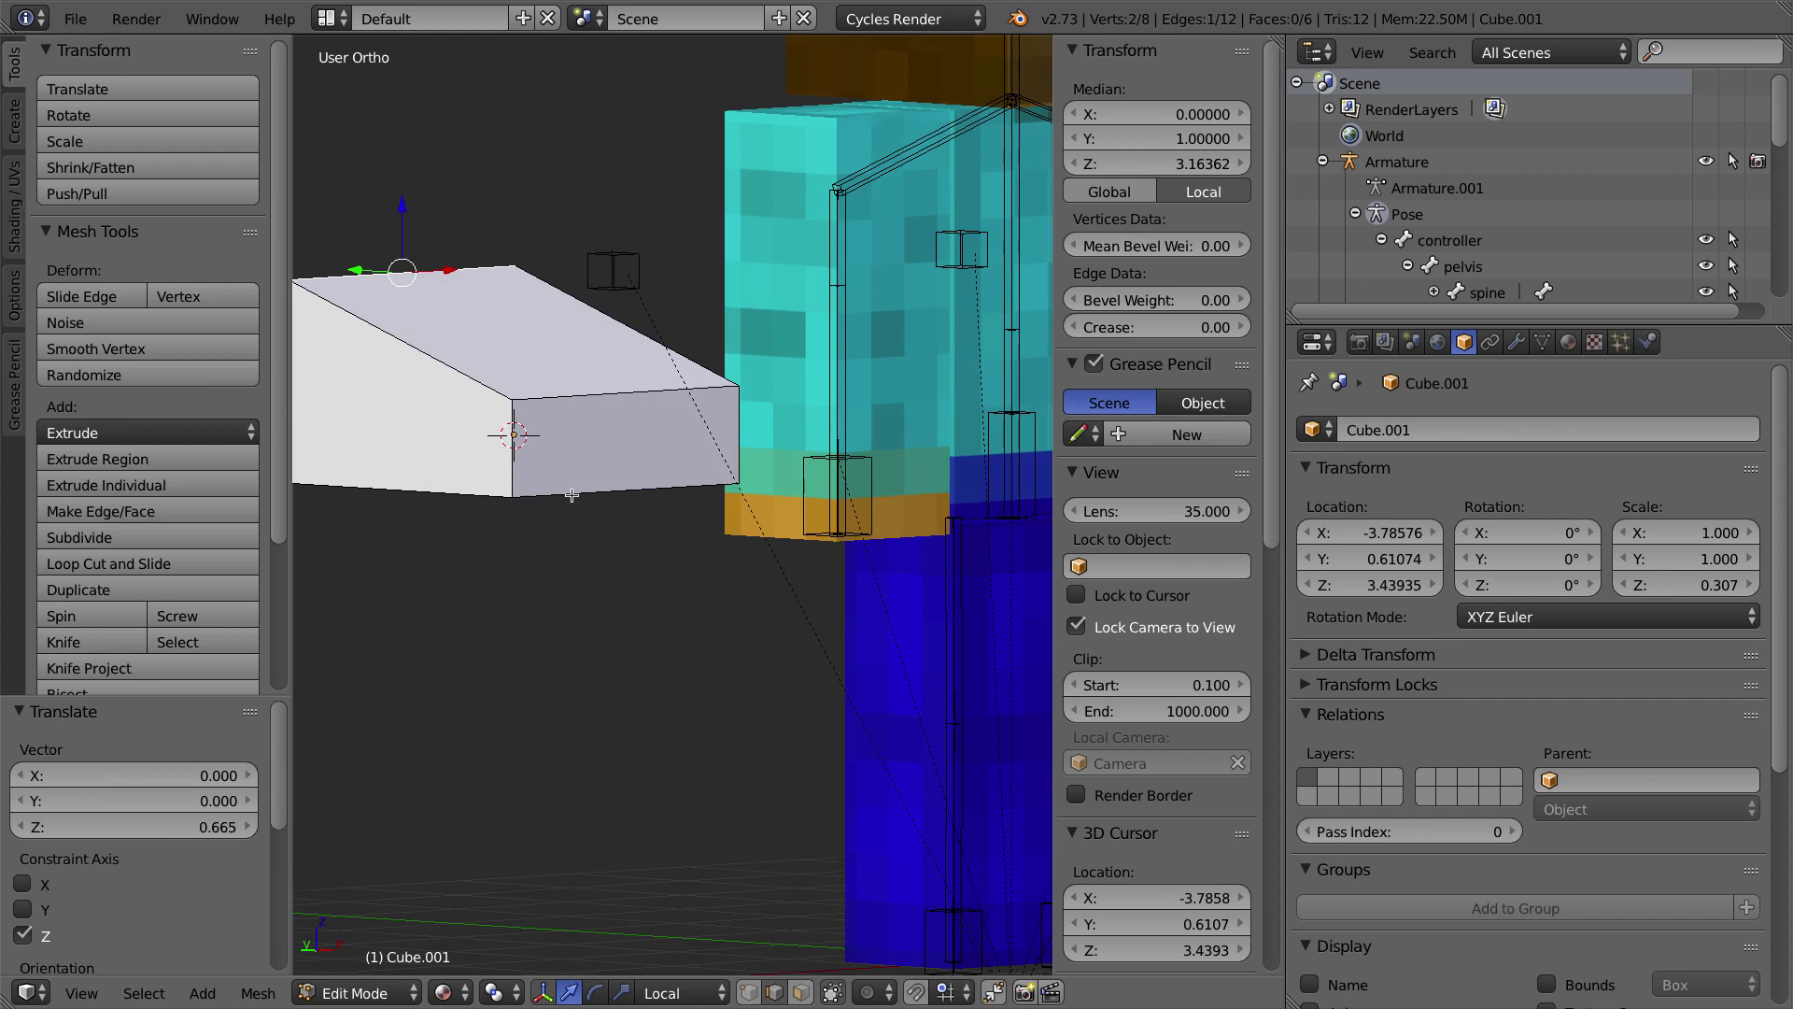
pyautogui.press('Tab')
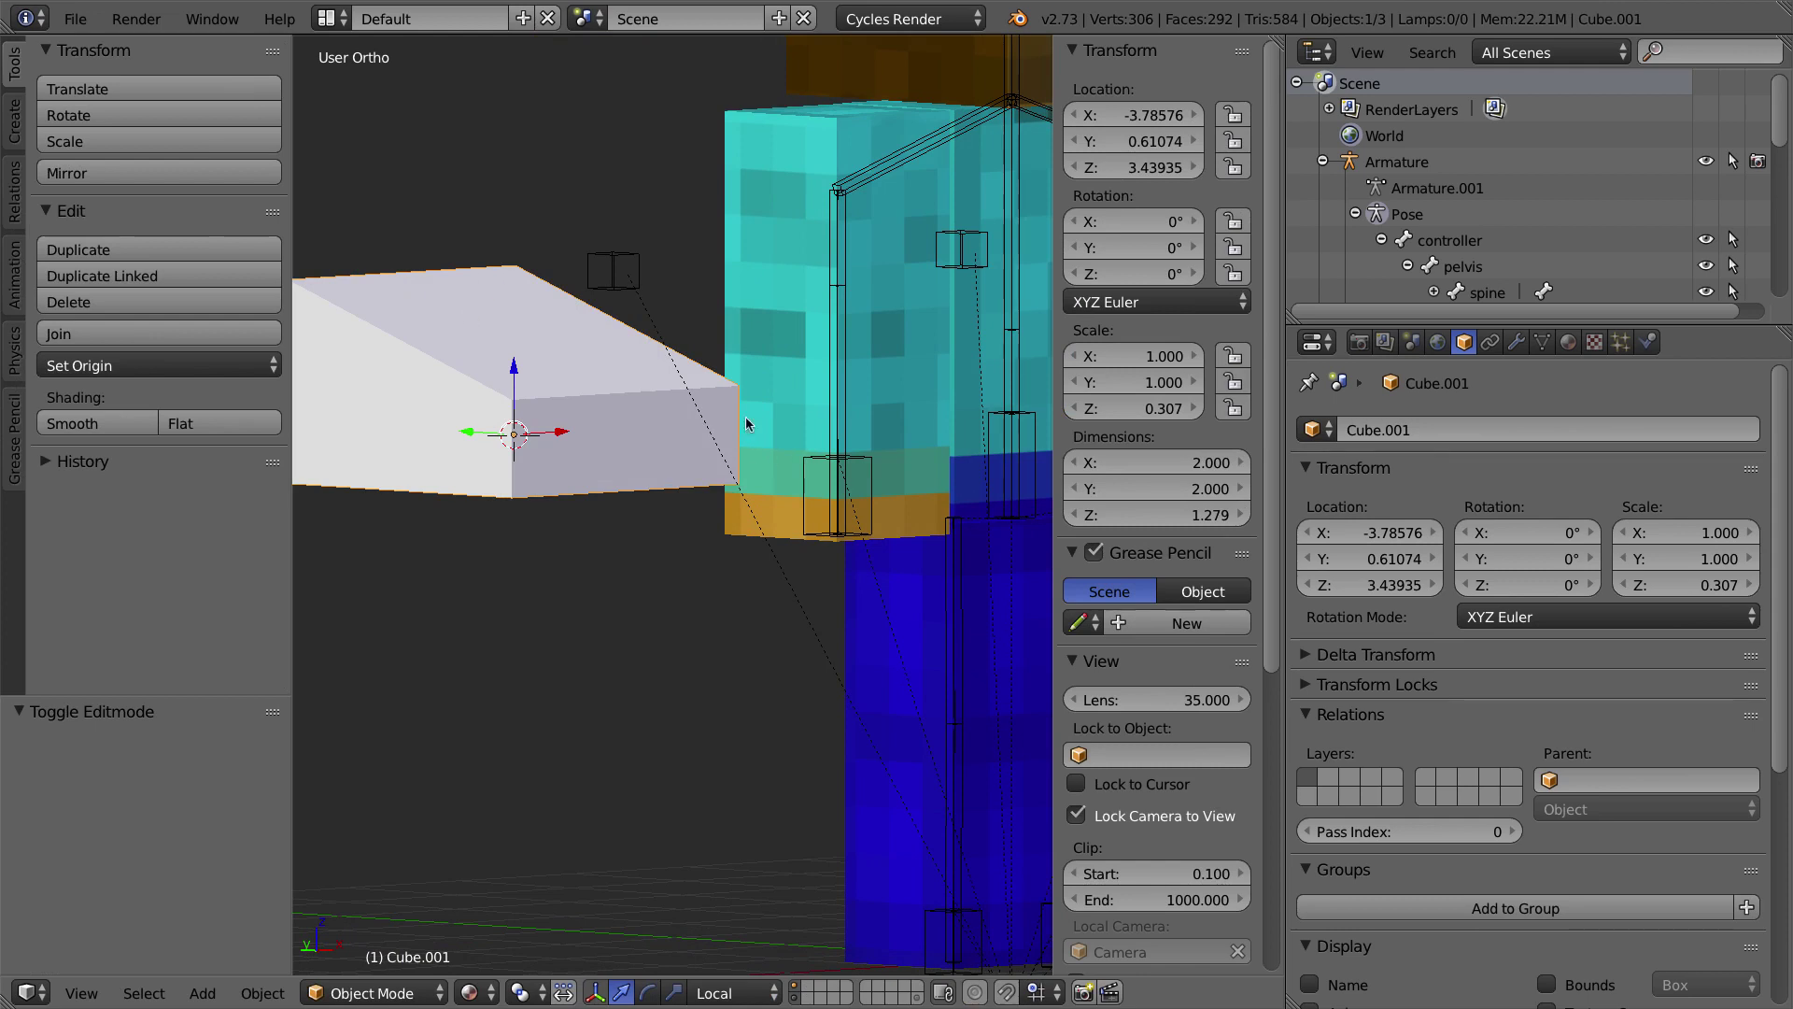
# Step: Move the wedge in front view over to the character's right hand
pyautogui.press('KP_1')
pyautogui.press('g')
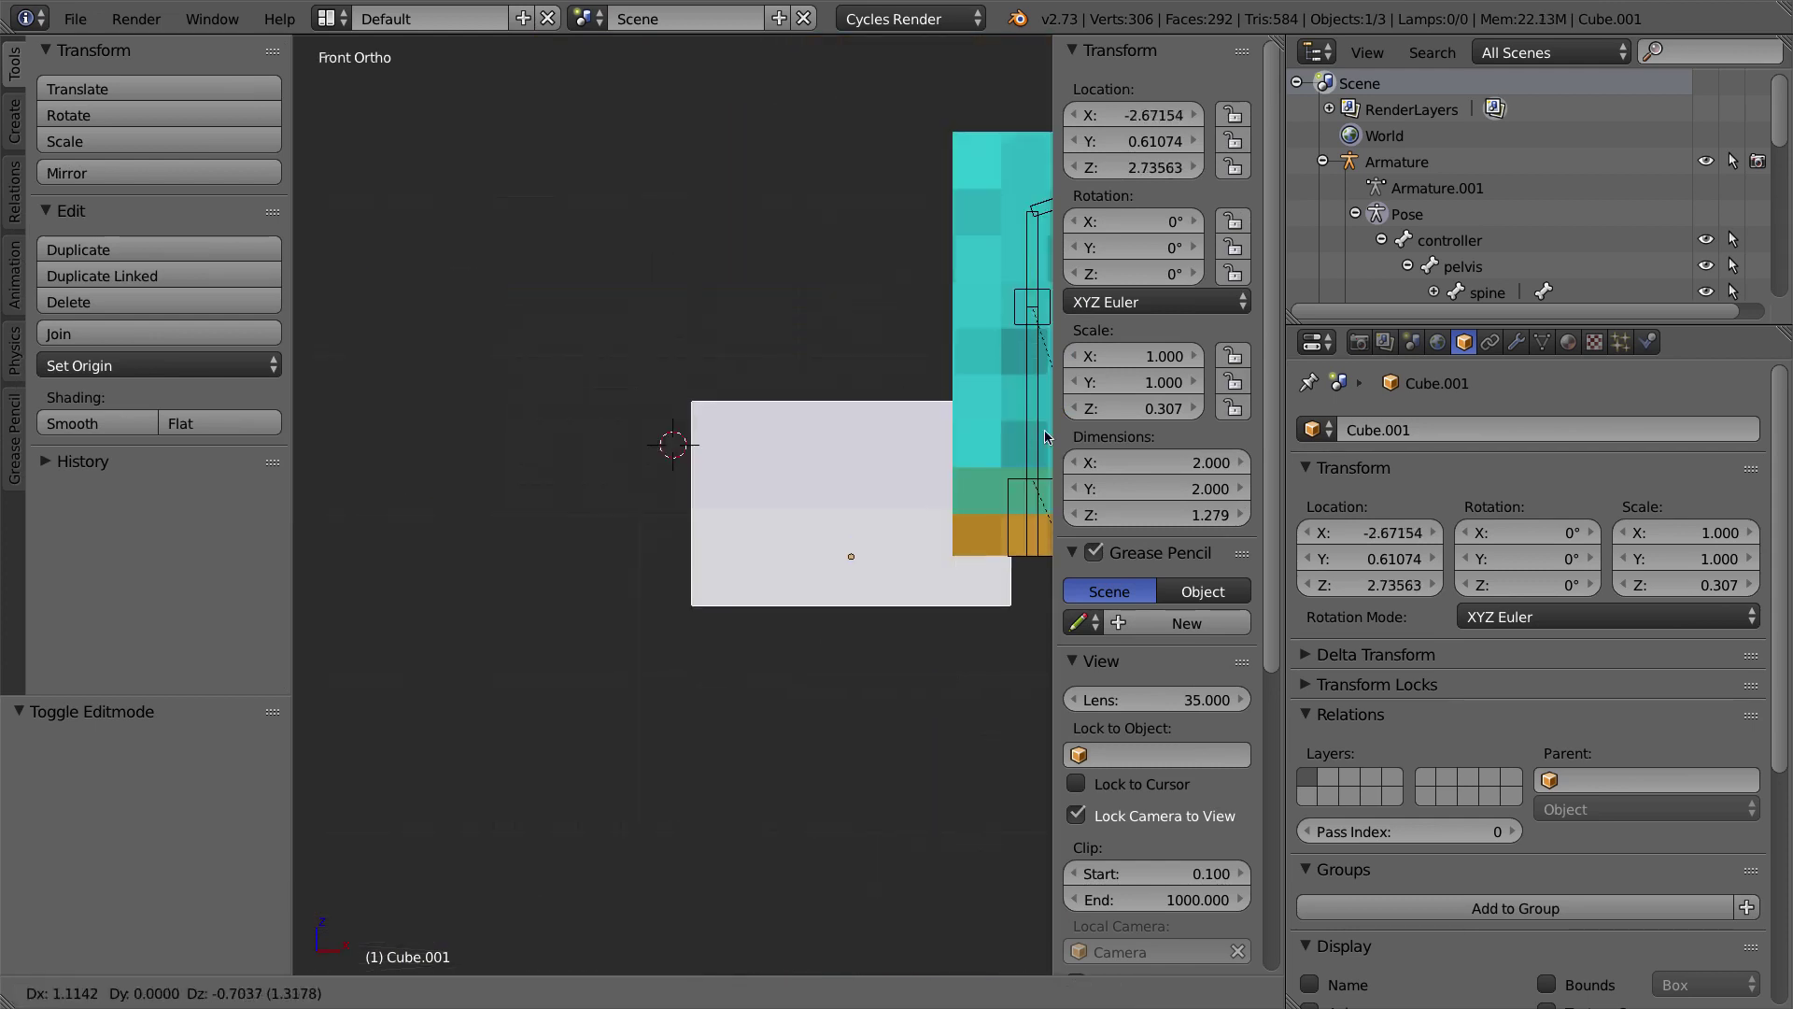
pyautogui.click(1119, 436)
pyautogui.keyDown('shift'); pyautogui.moveTo(761, 434); pyautogui.dragTo(440, 435, button='middle'); pyautogui.keyUp('shift')
pyautogui.press('g')
pyautogui.click(621, 431)
# Step: Scale the wedge uniformly by about 0.511 and centre it around the right hand in front and side views
pyautogui.press('s')
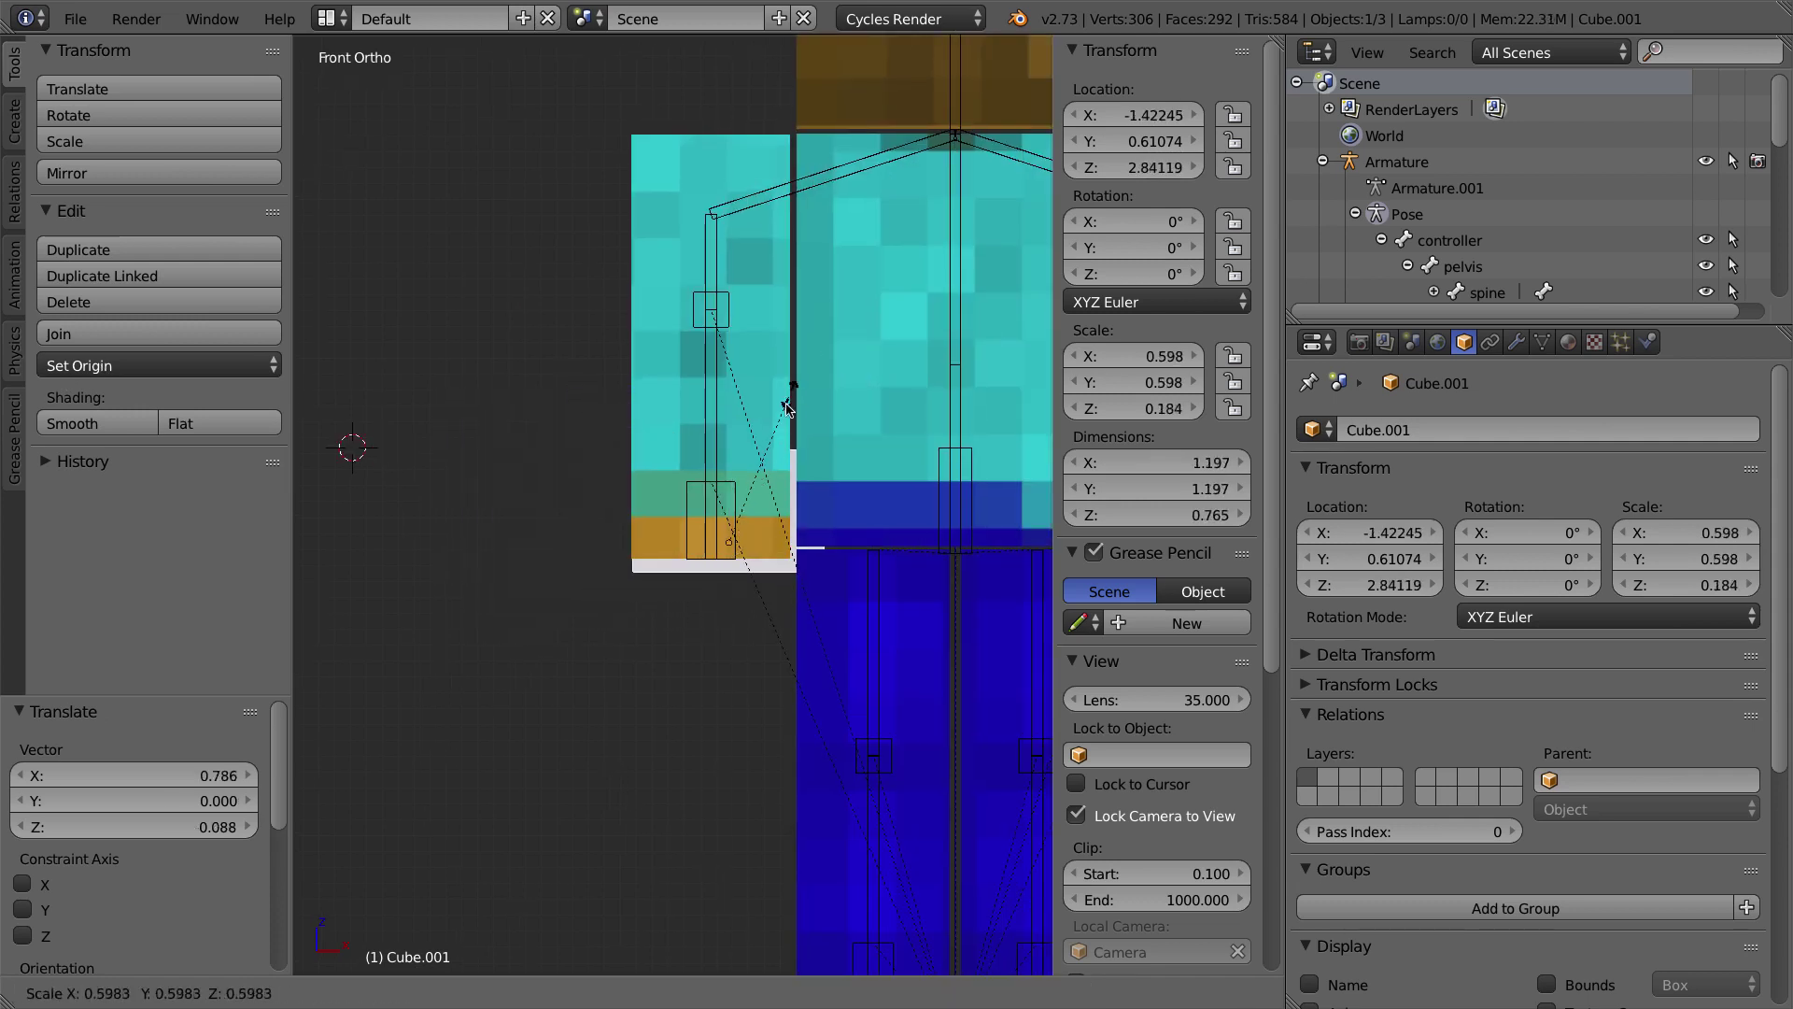
pyautogui.click(781, 425)
pyautogui.press('g')
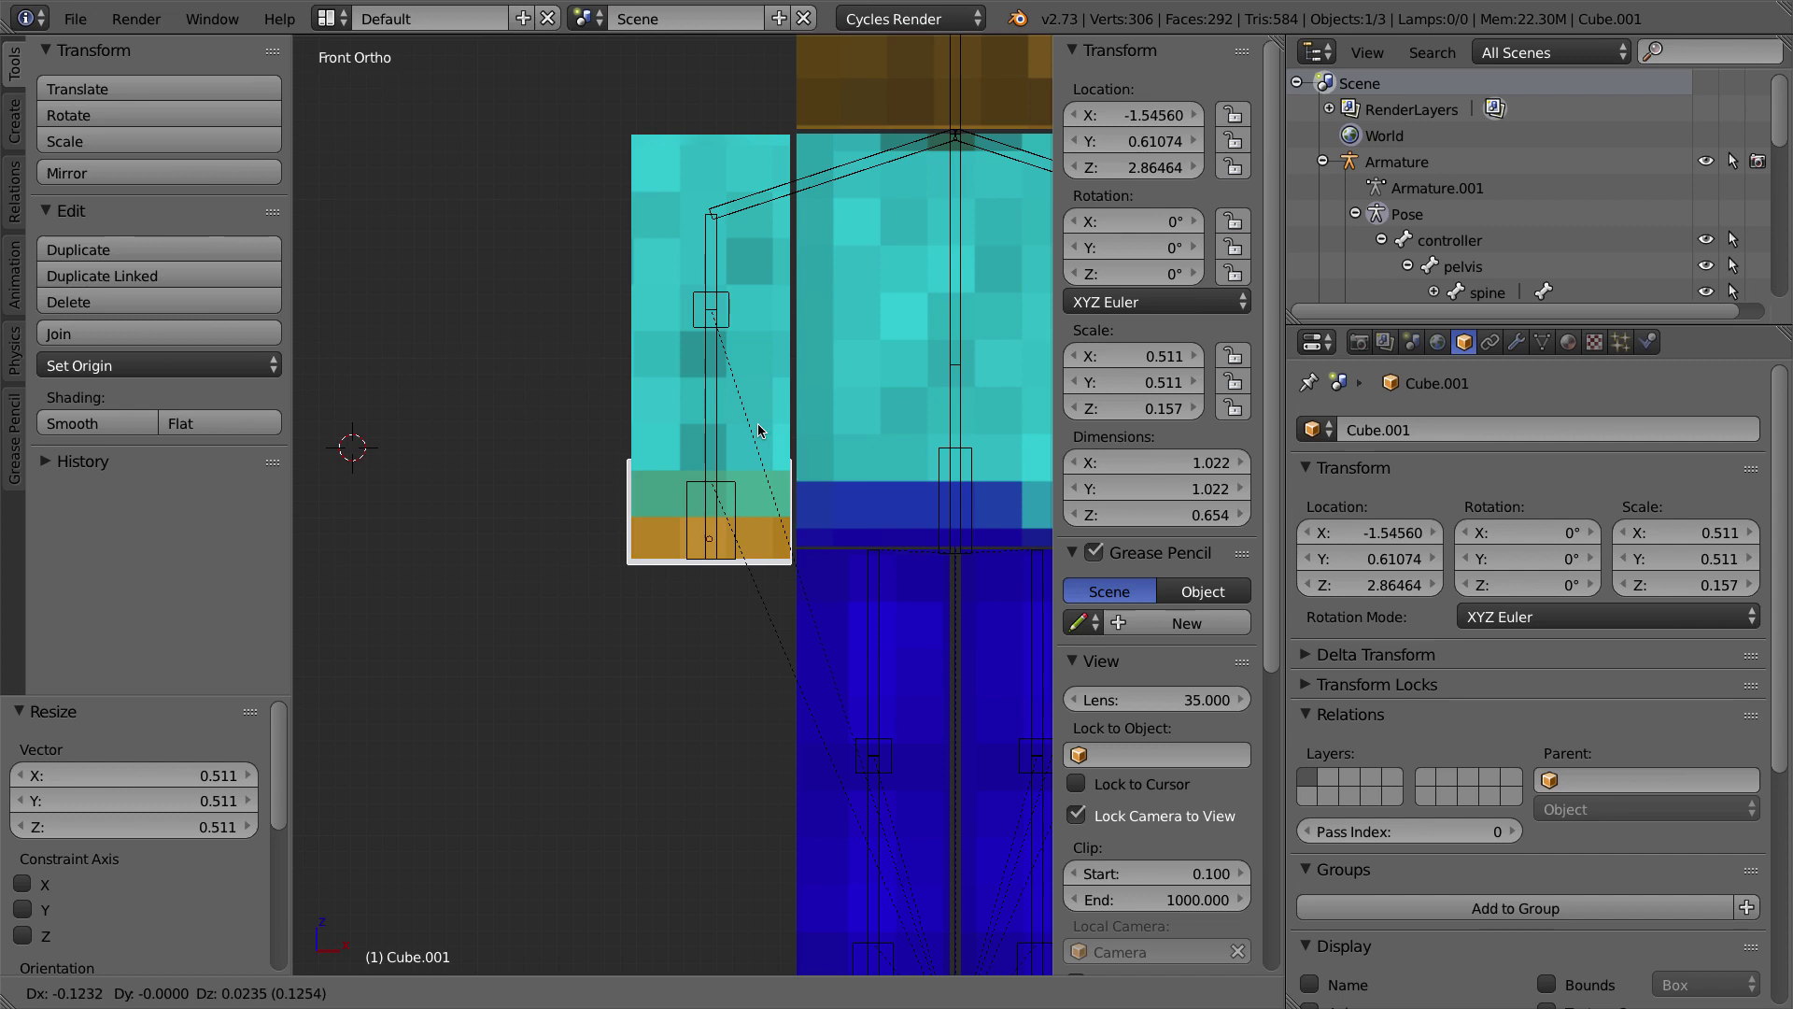
pyautogui.click(759, 420)
pyautogui.press('KP_3')
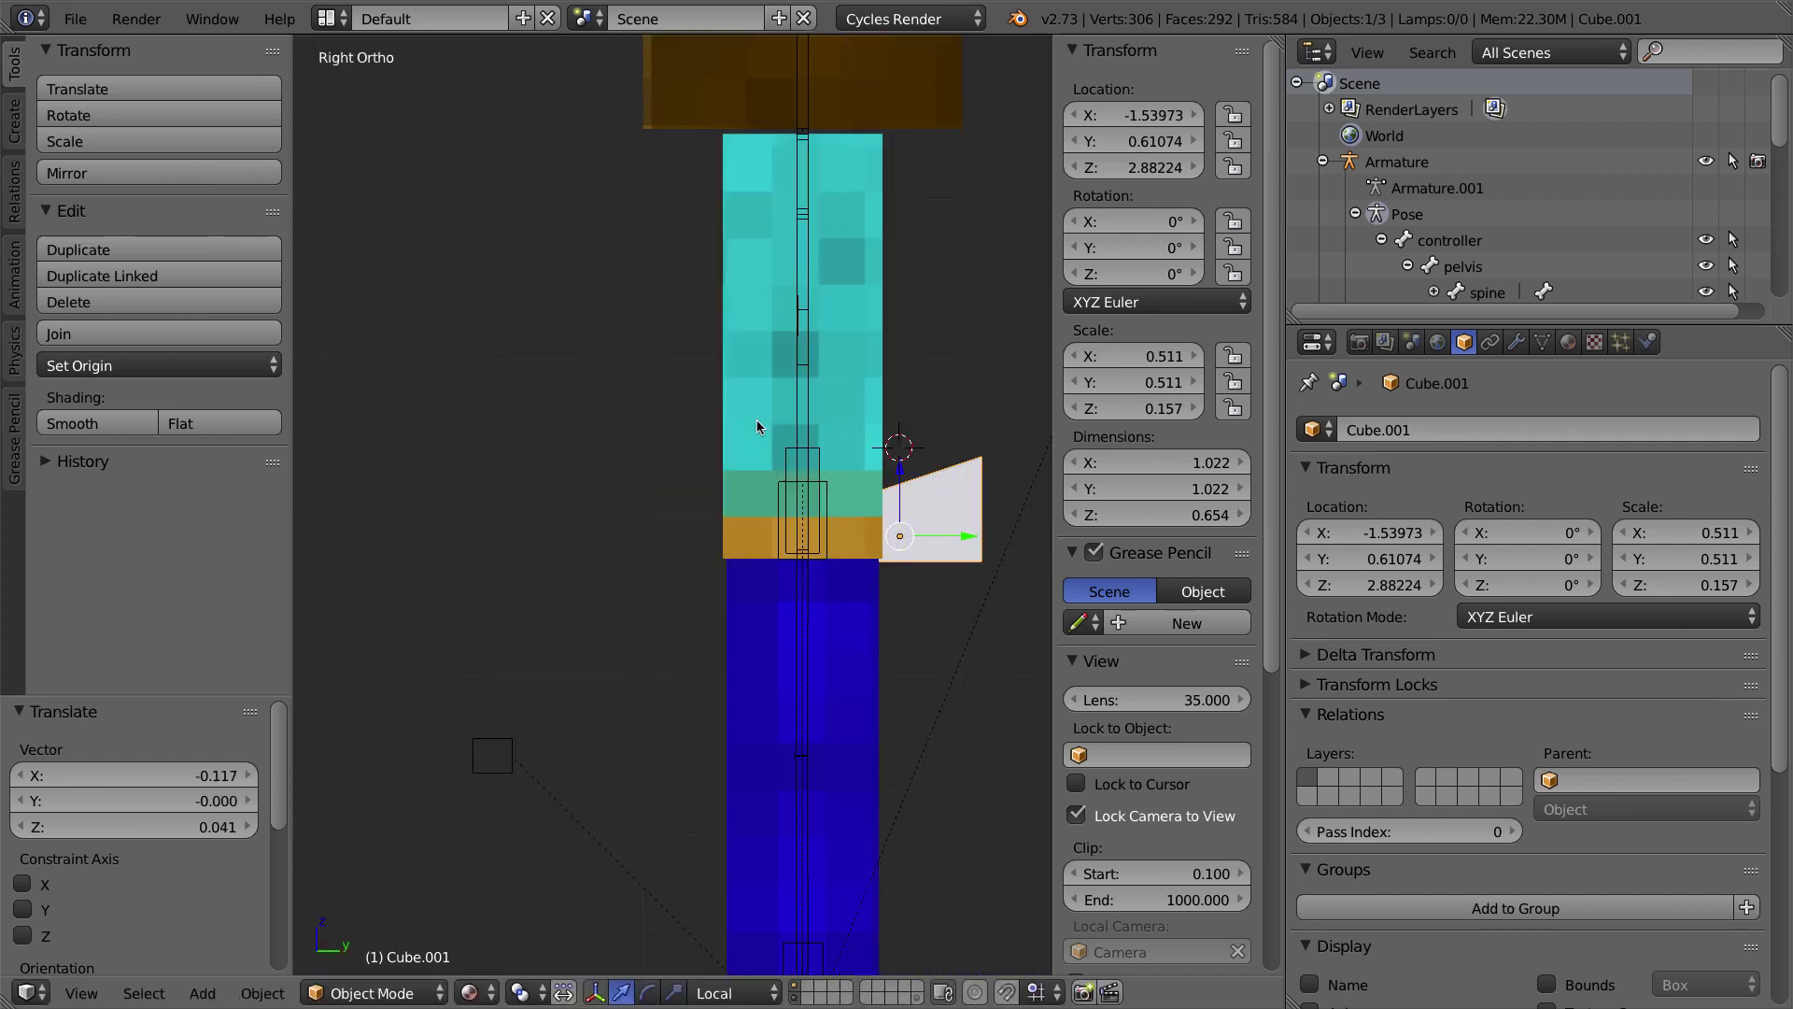
pyautogui.moveTo(969, 536); pyautogui.dragTo(865, 530)
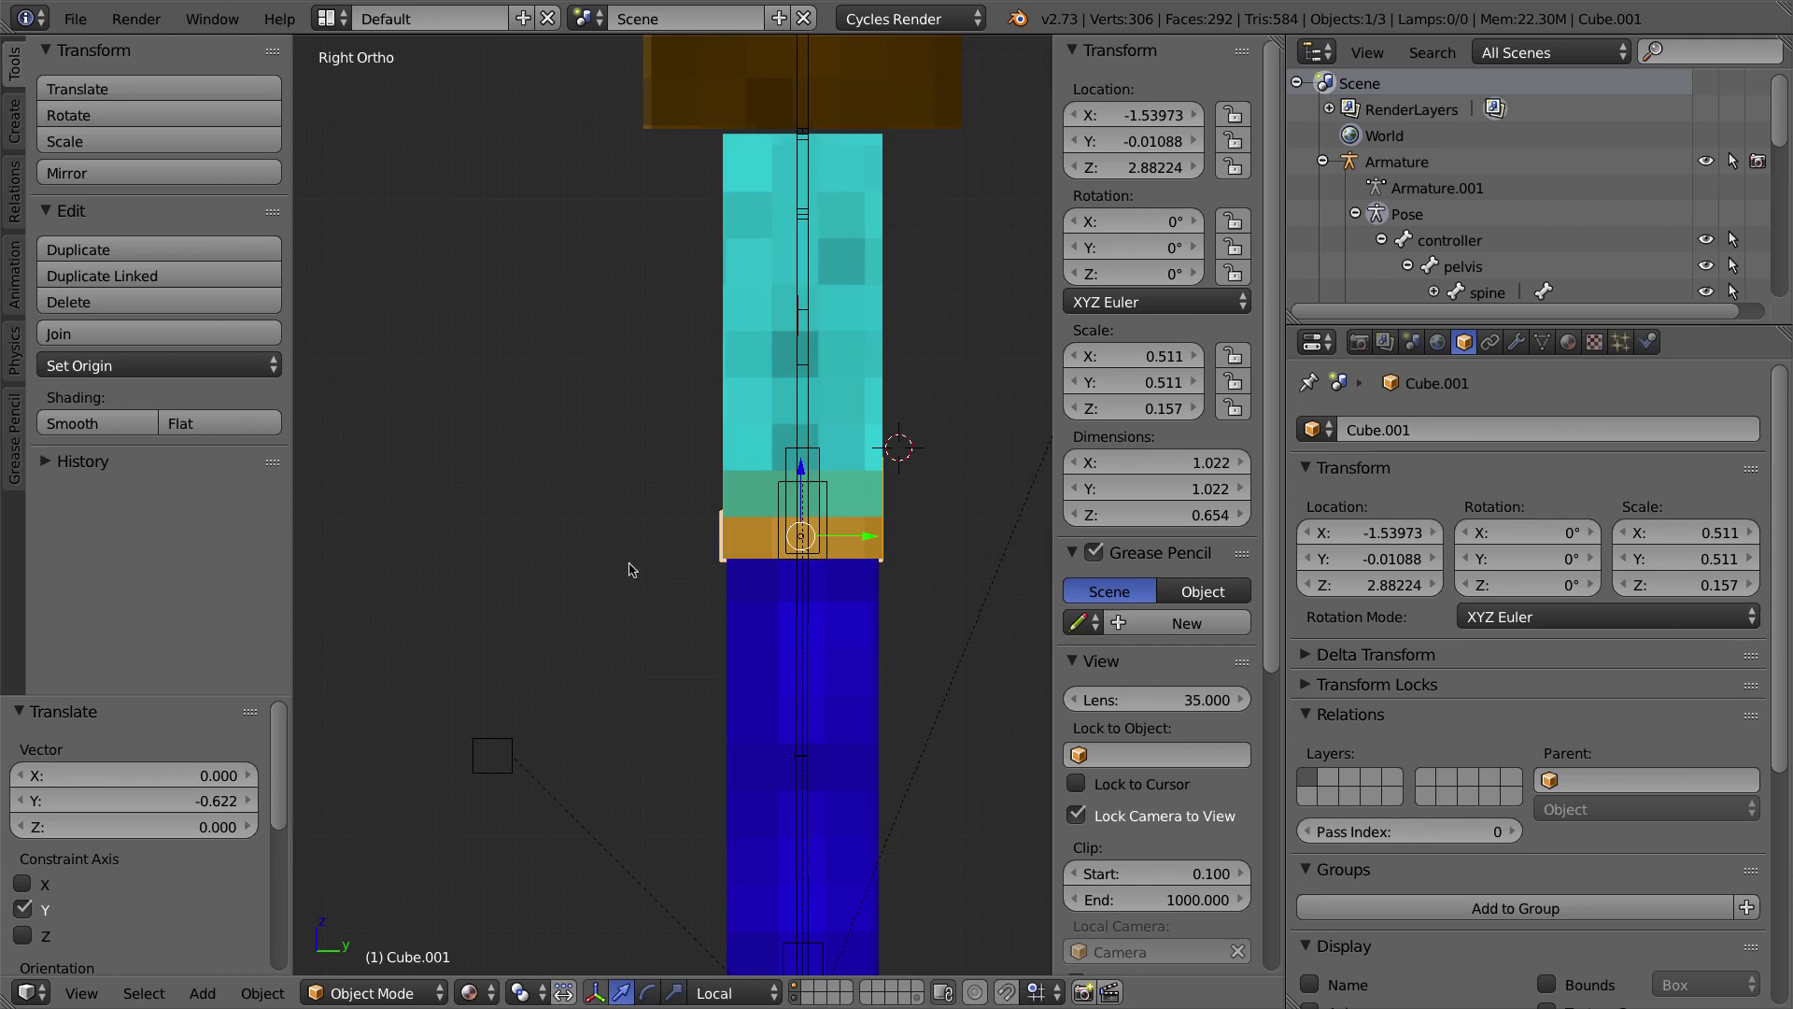
# Step: Rename the wedge object as shape.handIK.R
pyautogui.press('KP_1')
pyautogui.keyDown('shift'); pyautogui.moveTo(738, 580); pyautogui.dragTo(646, 539, button='middle'); pyautogui.keyUp('shift')
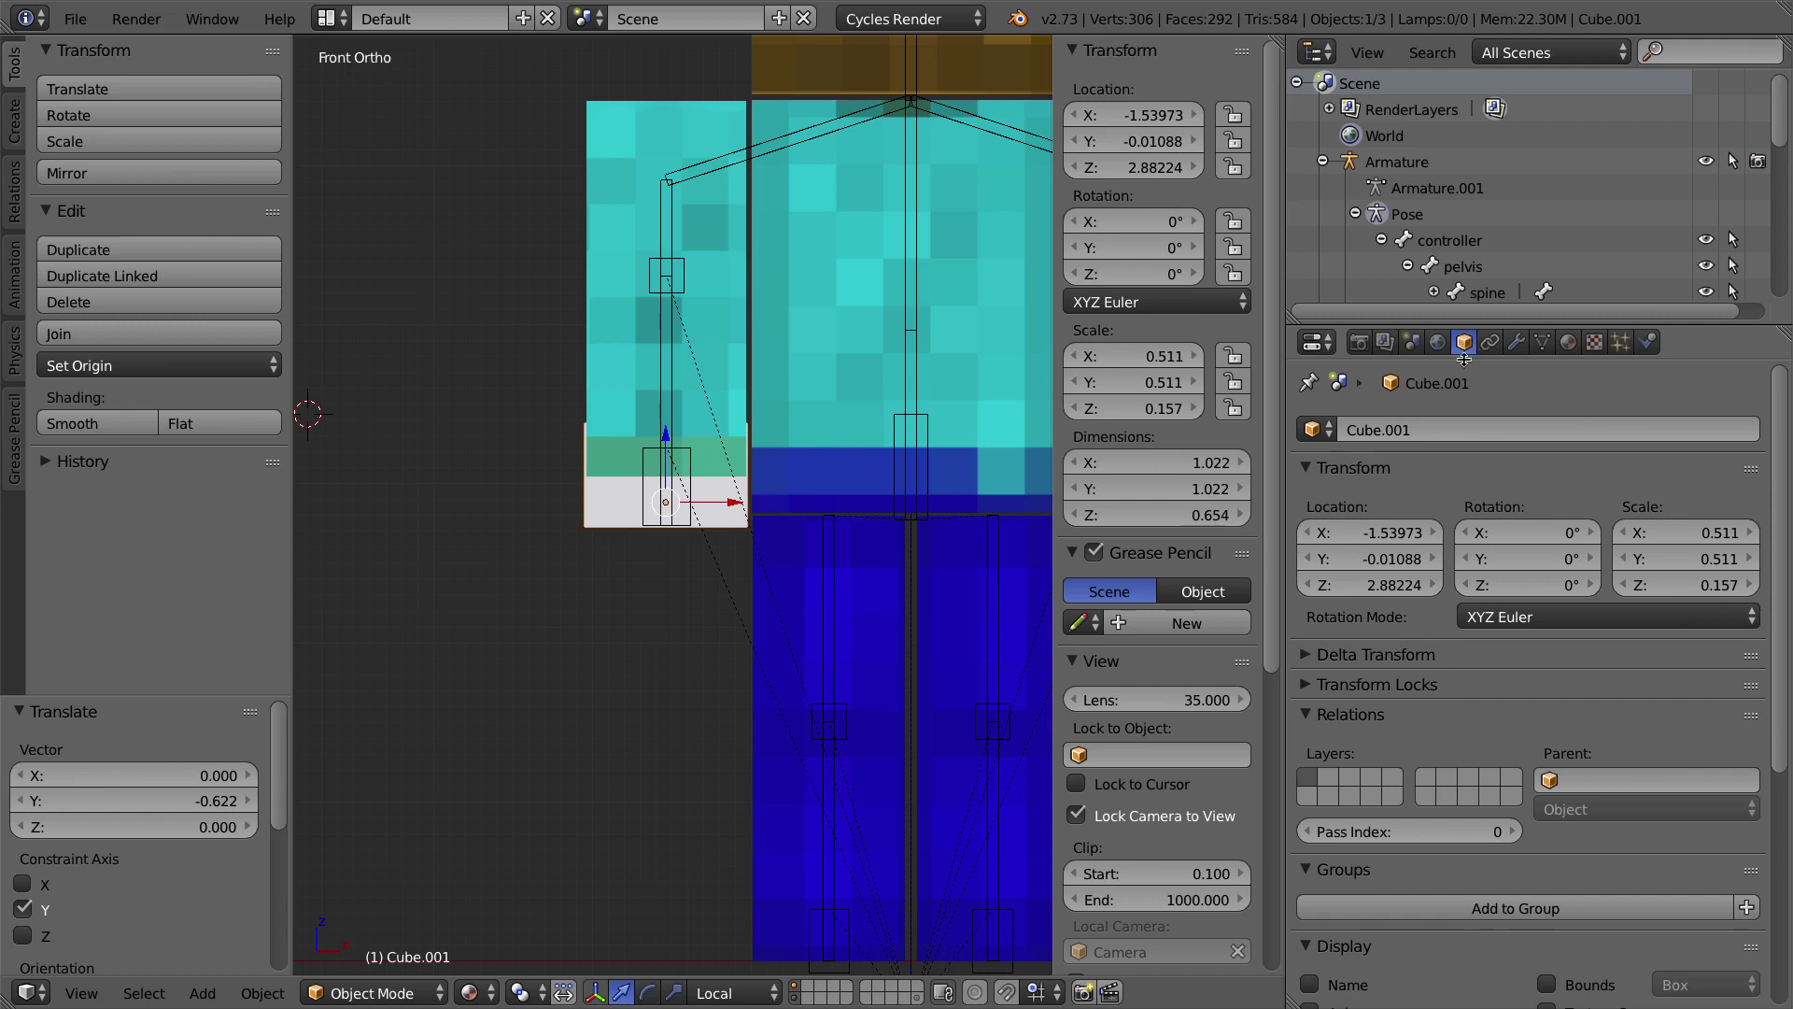
pyautogui.click(1412, 436)
pyautogui.write('shape.handIK.R')
pyautogui.press('Return')
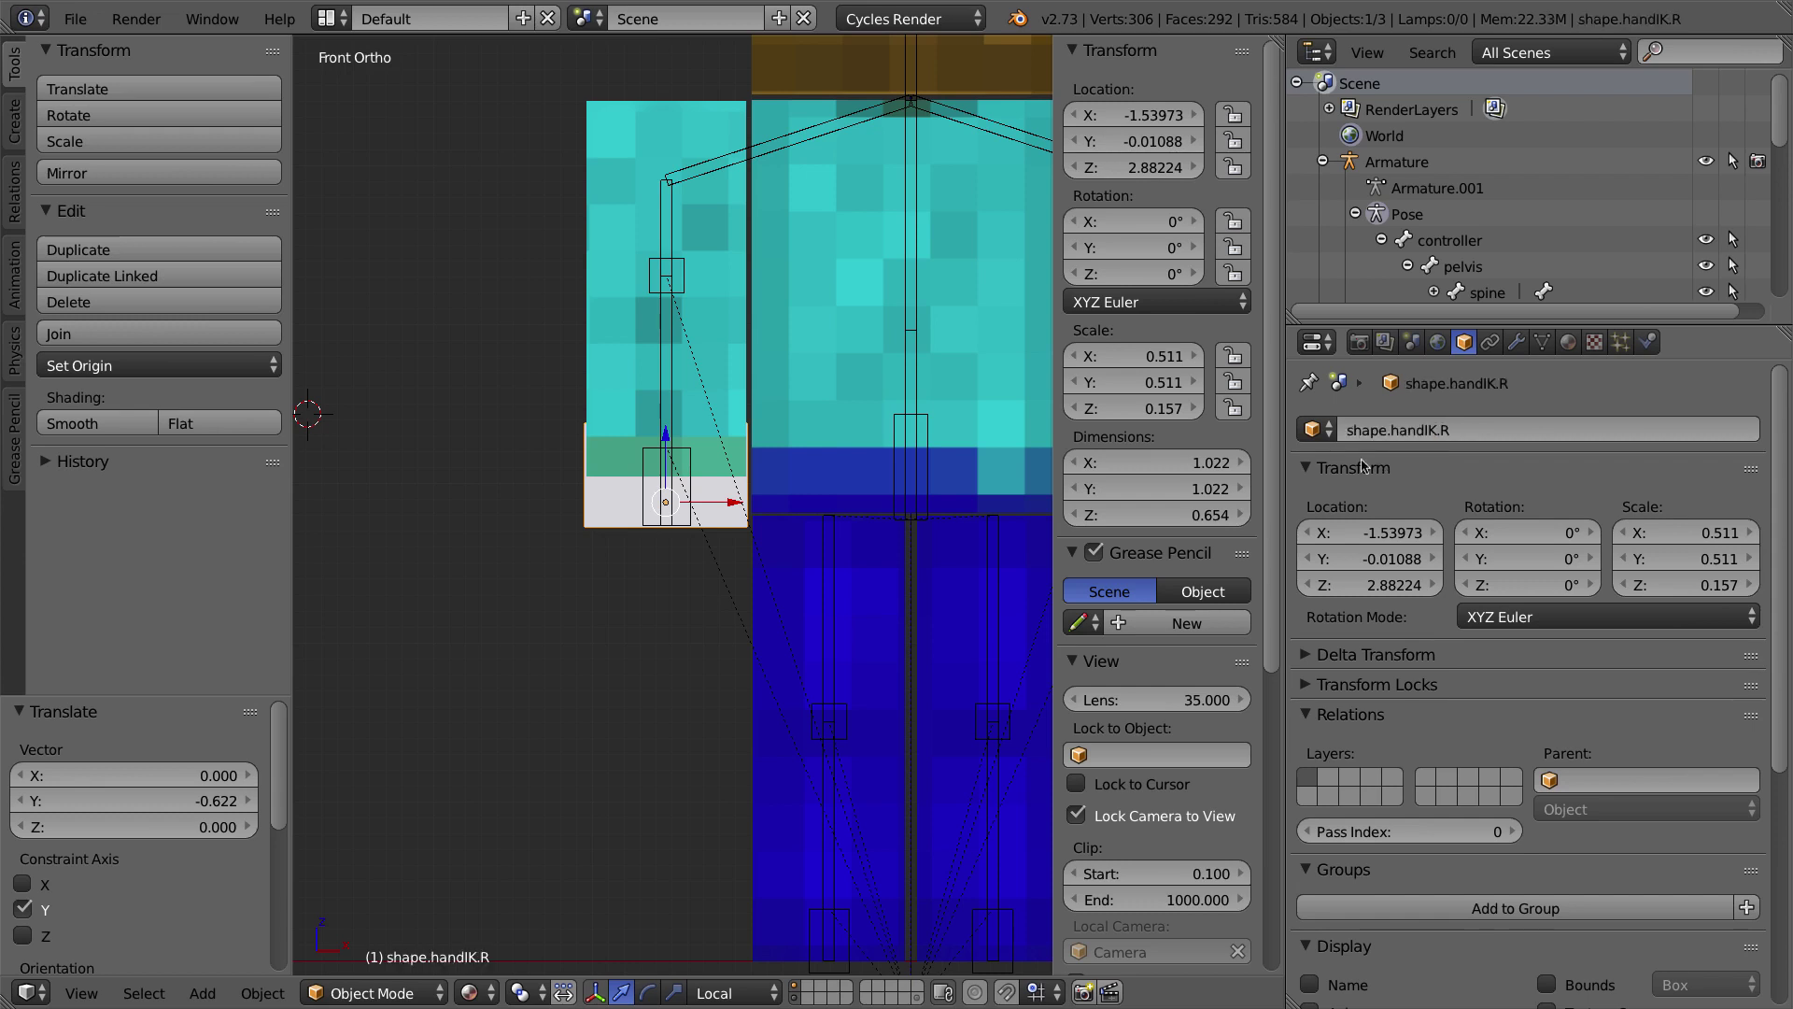
# Step: Apply rotation and scale to shape.handIK.R
pyautogui.scroll(-4, 936, 419)
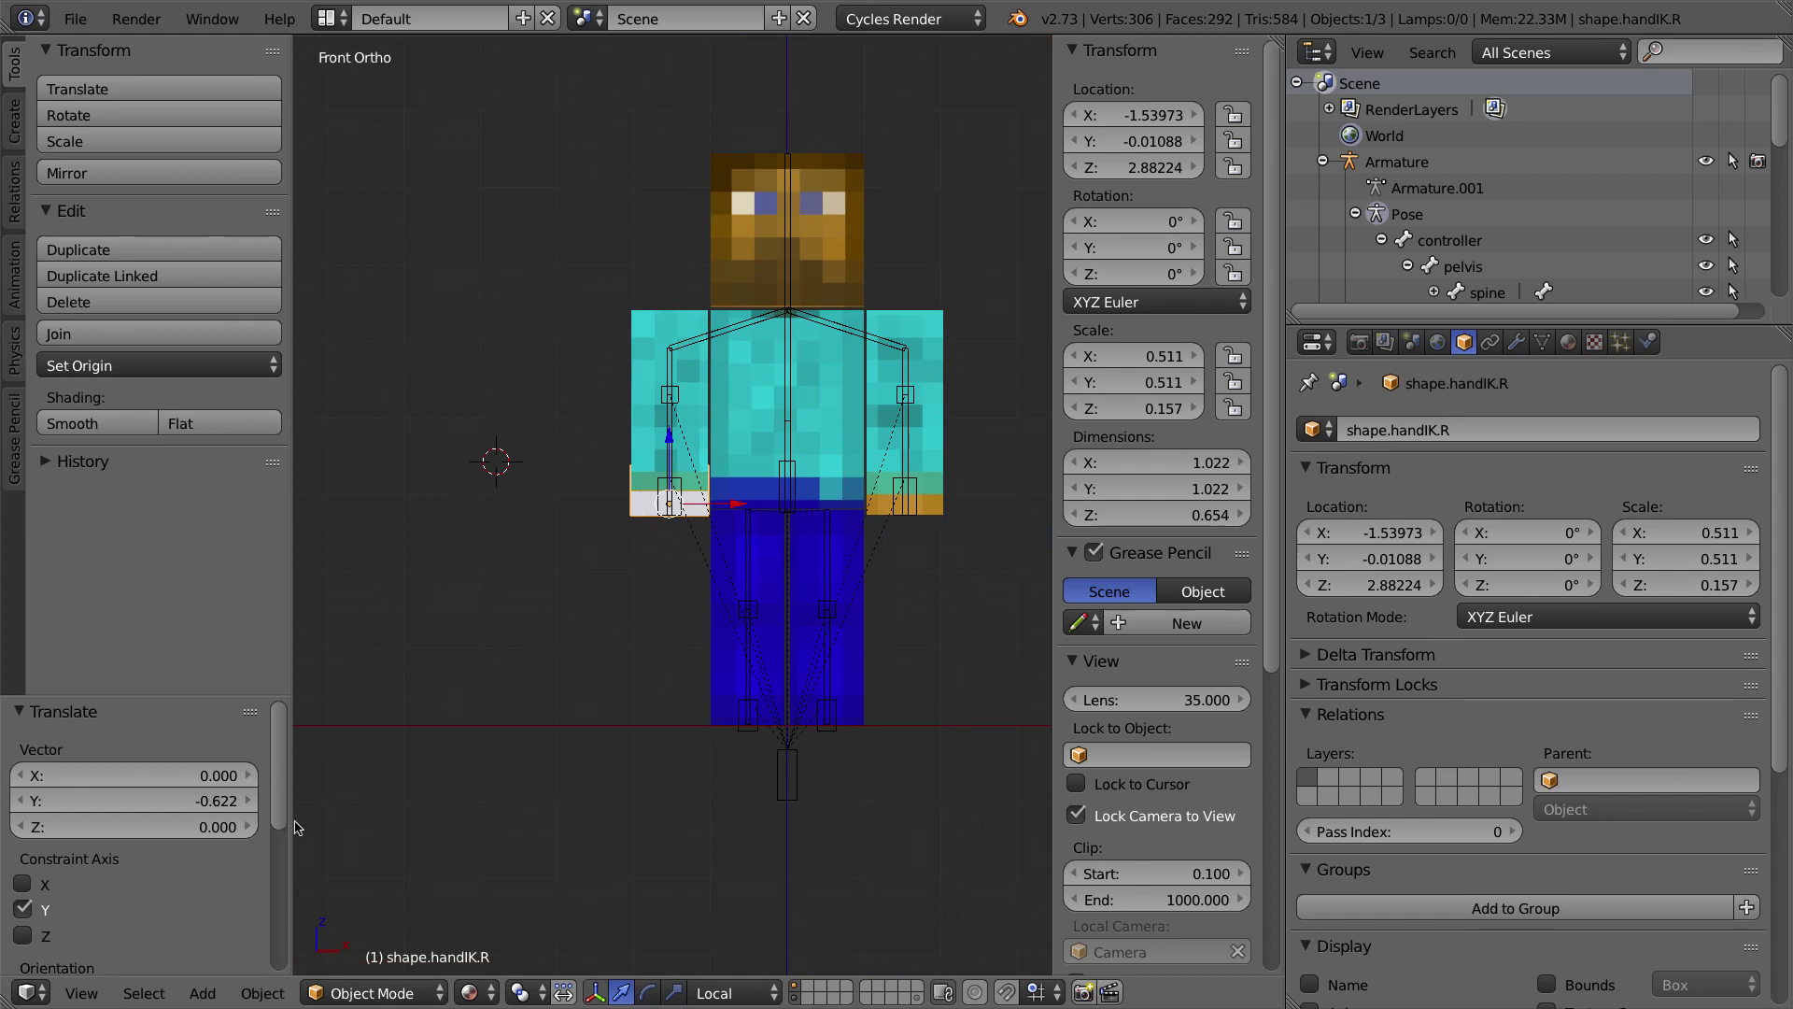
pyautogui.click(278, 996)
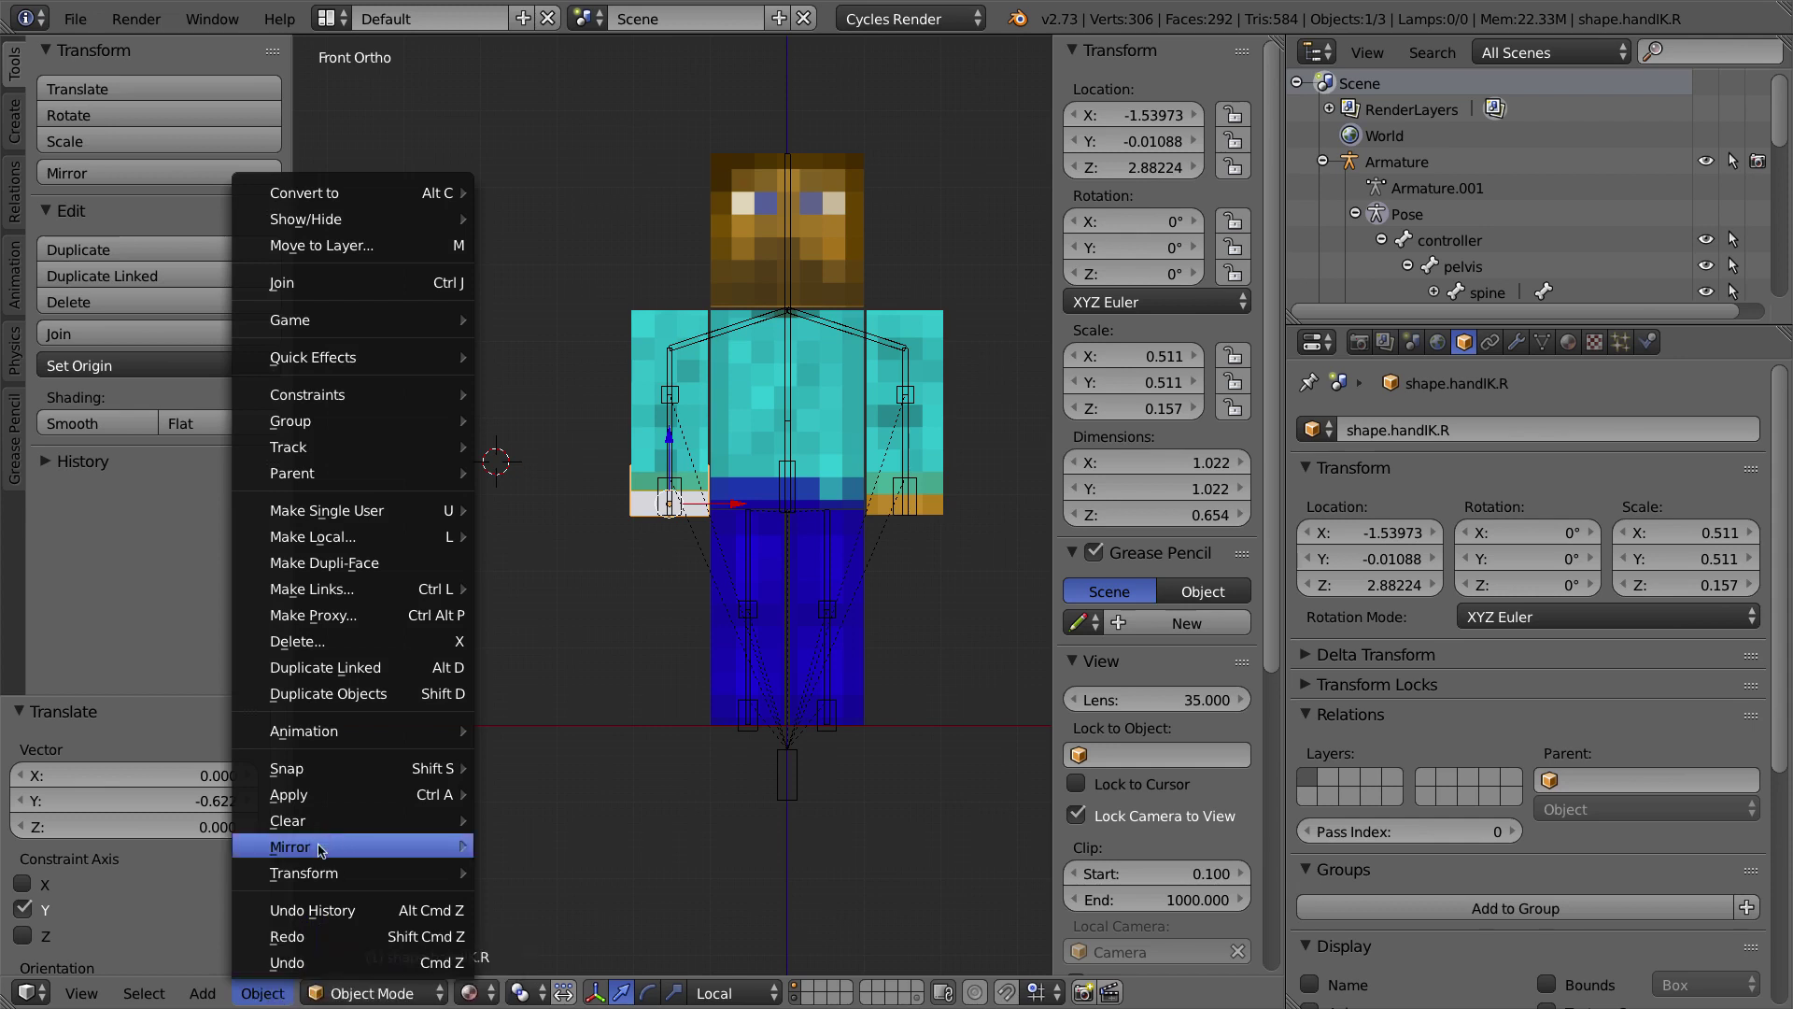
pyautogui.moveTo(325, 796)
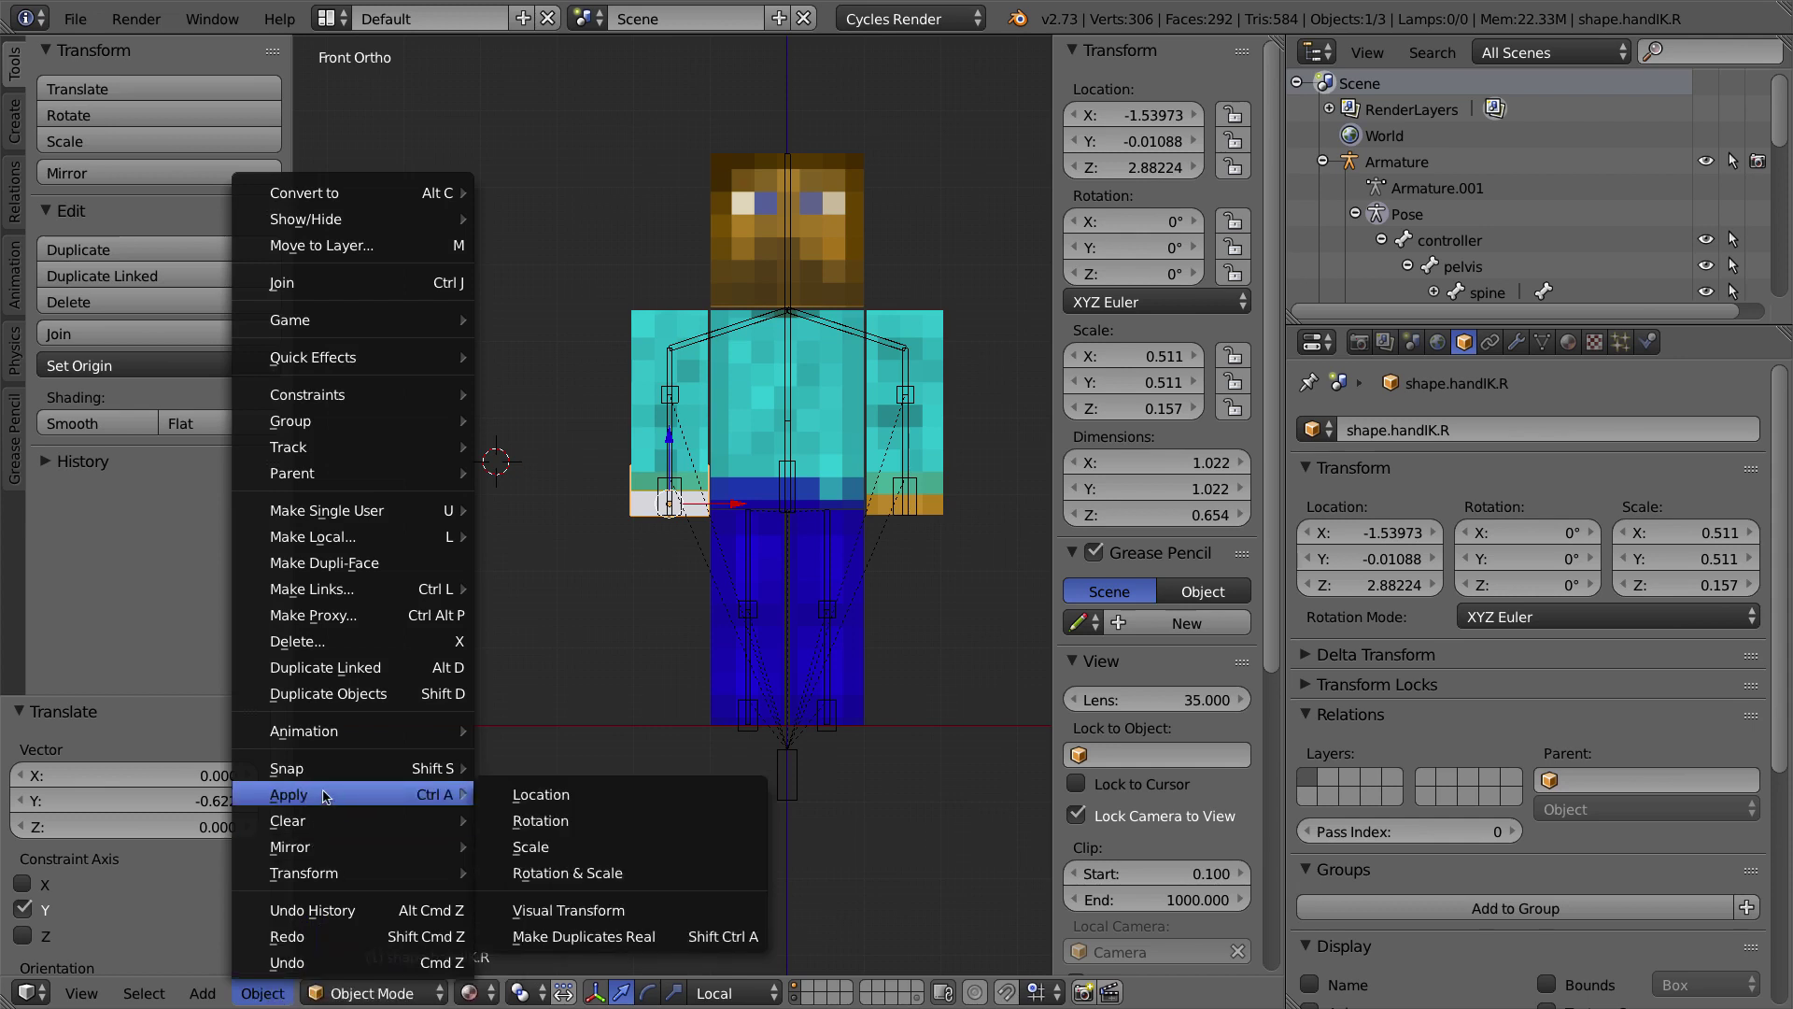
pyautogui.click(595, 875)
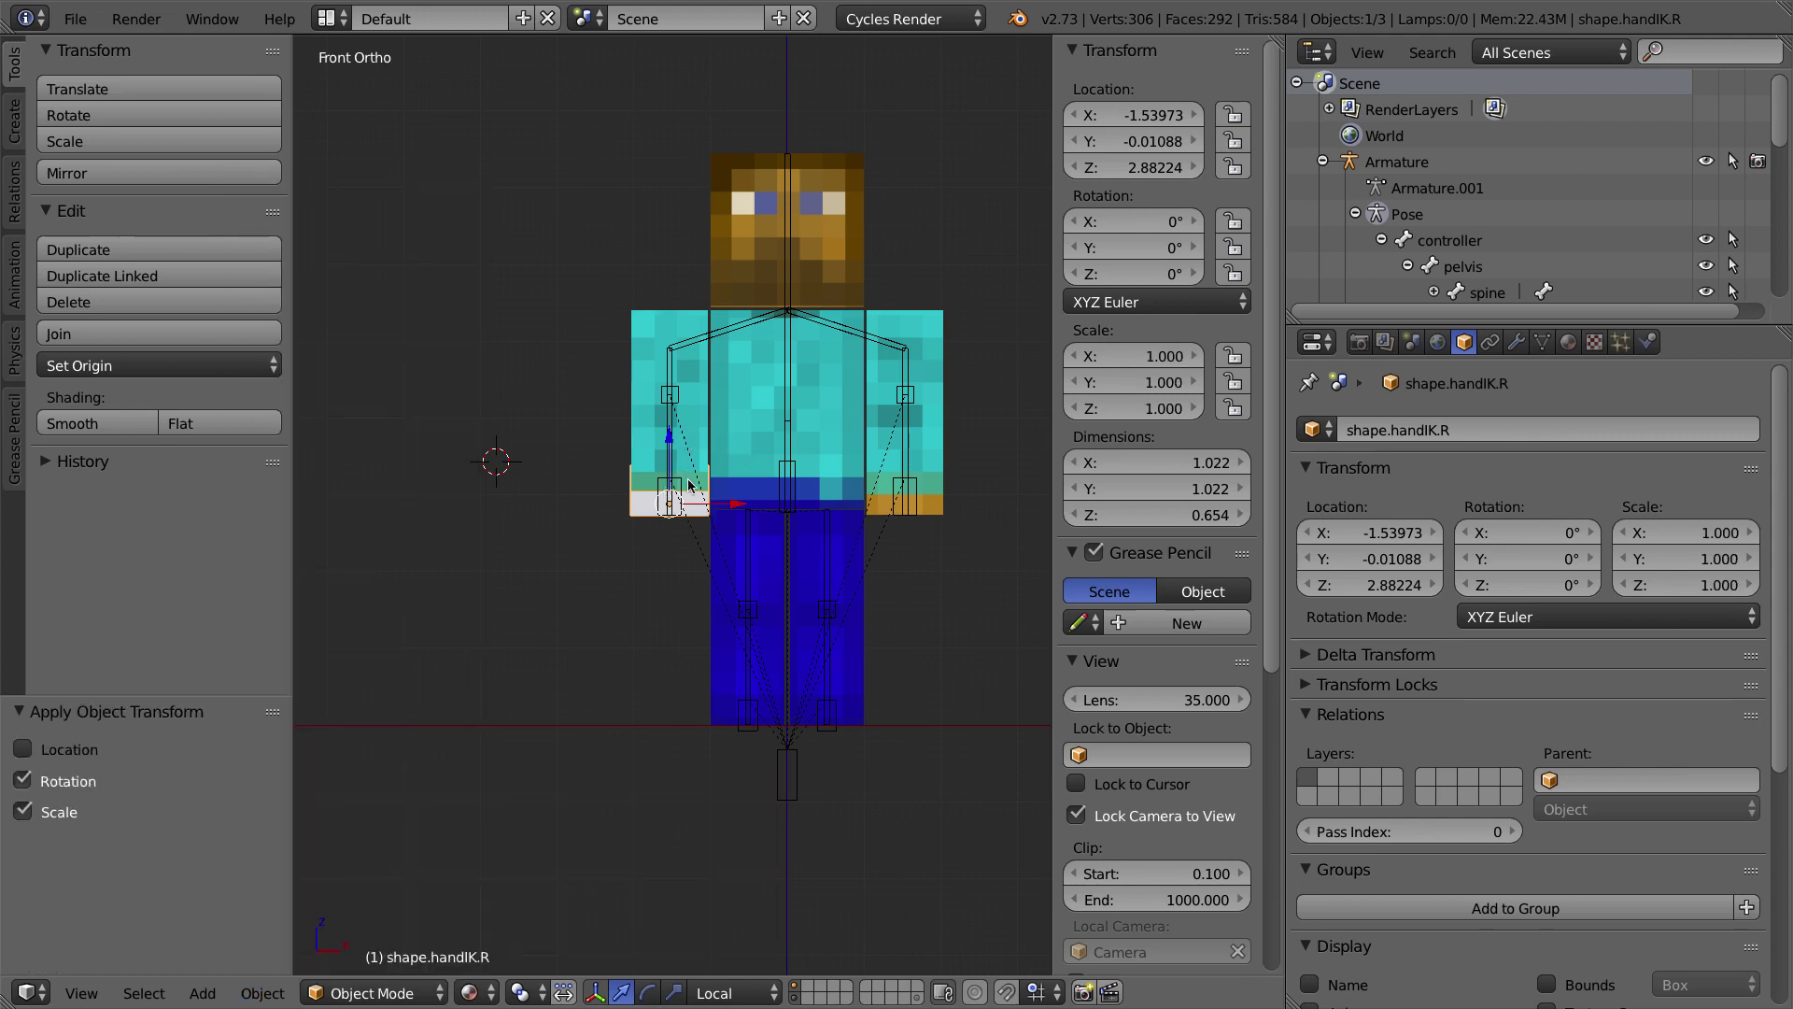
# Step: Duplicate shape.handIK.R and move the copy about 3.052 along X onto the character's left hand
pyautogui.hotkey('shift', 'd')
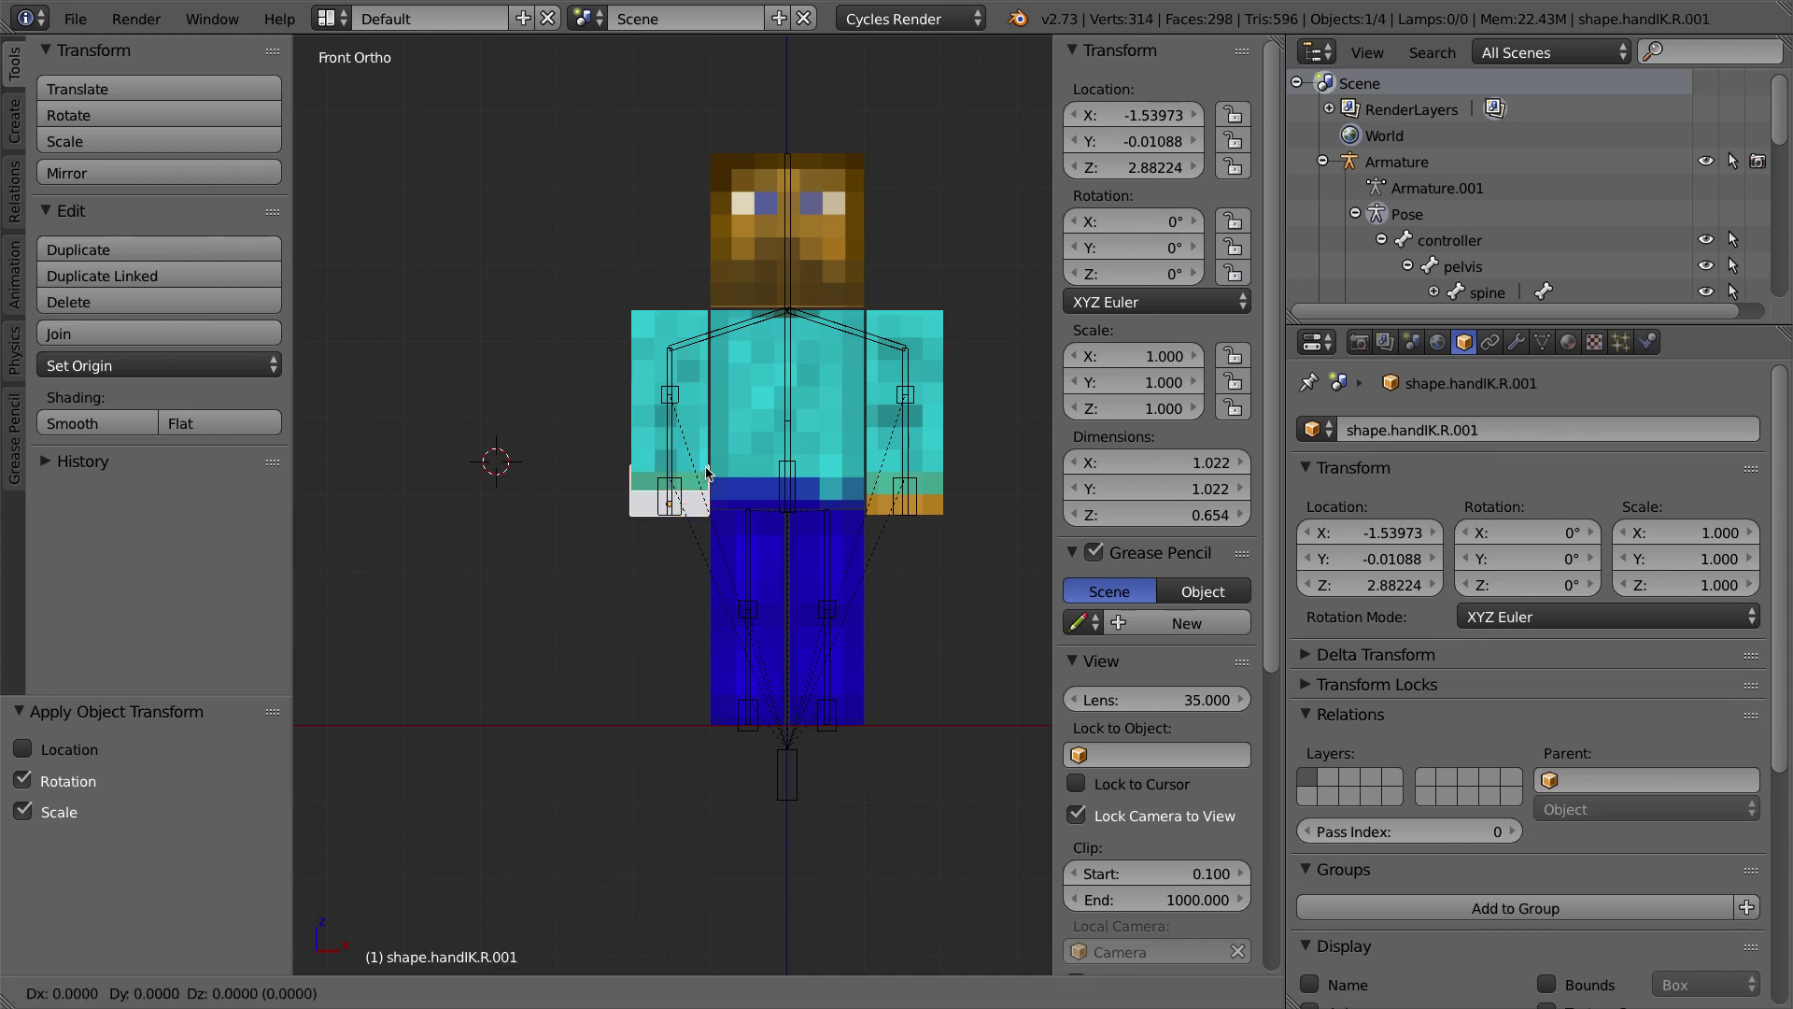
pyautogui.press('x')
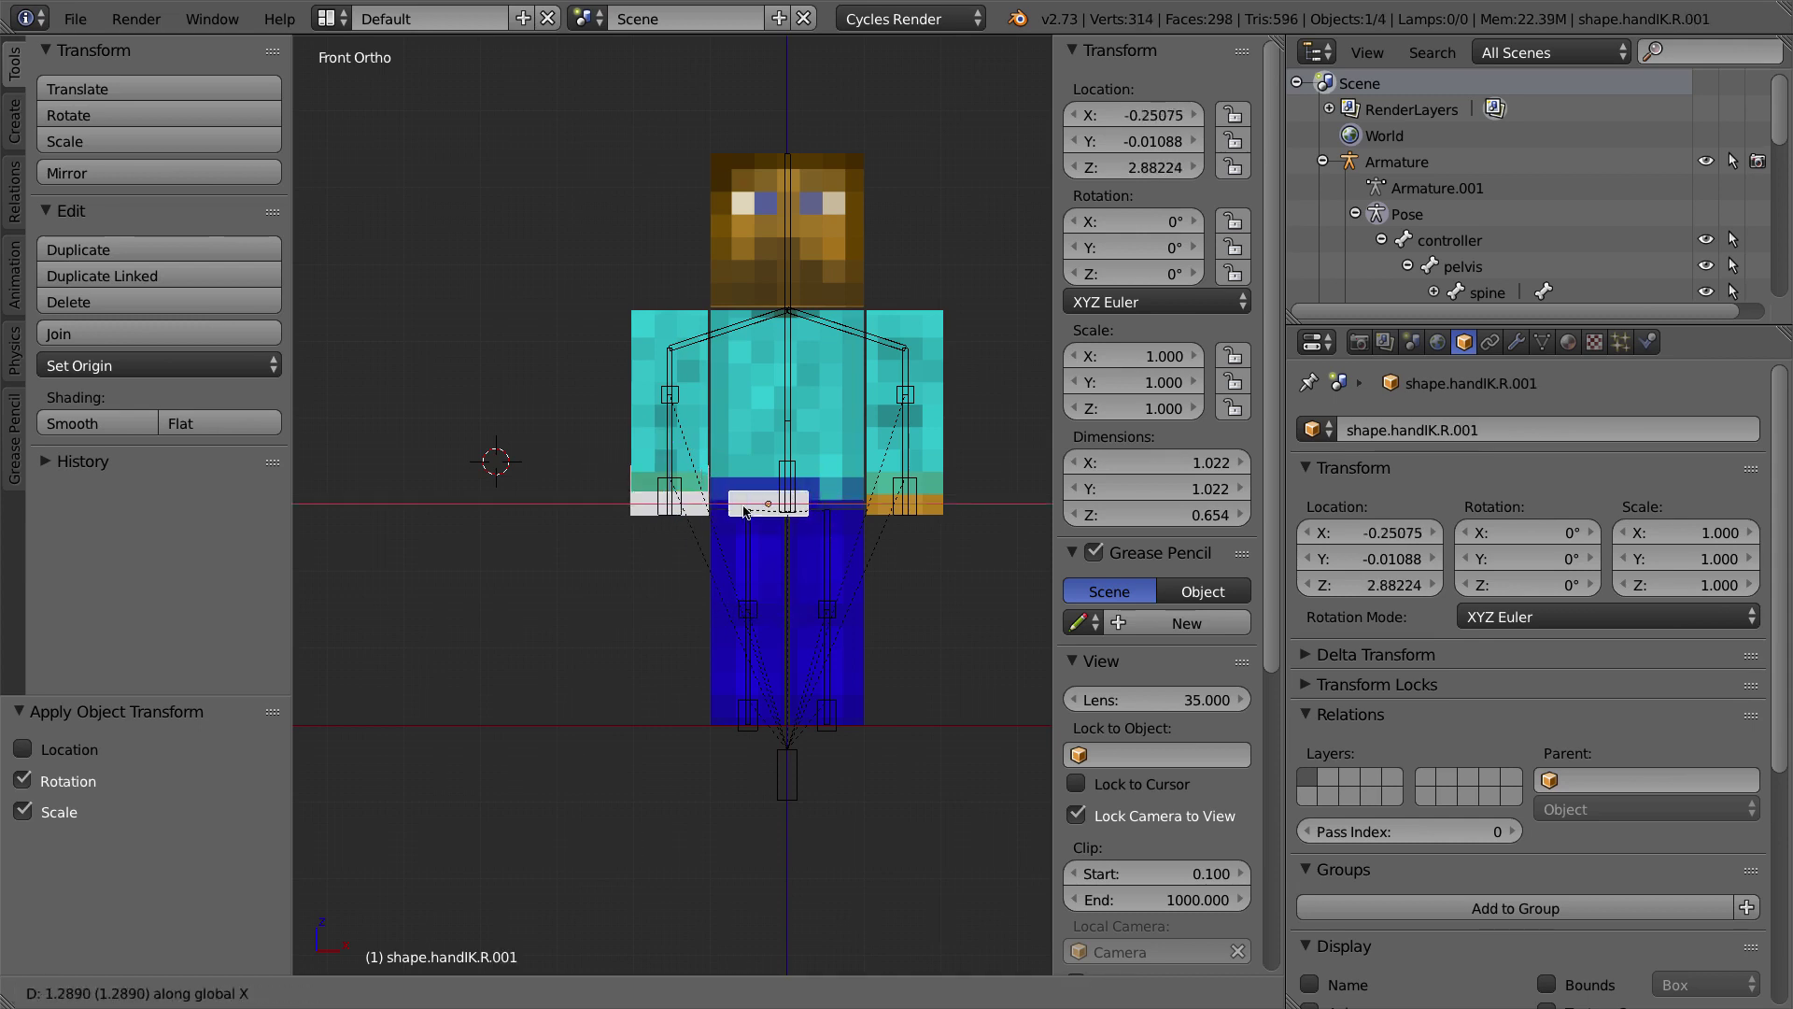
pyautogui.click(944, 501)
# Step: Rename the duplicated wedge on the left hand as shape.handIK.L
pyautogui.keyDown('shift'); pyautogui.moveTo(957, 486); pyautogui.dragTo(836, 502, button='middle'); pyautogui.keyUp('shift')
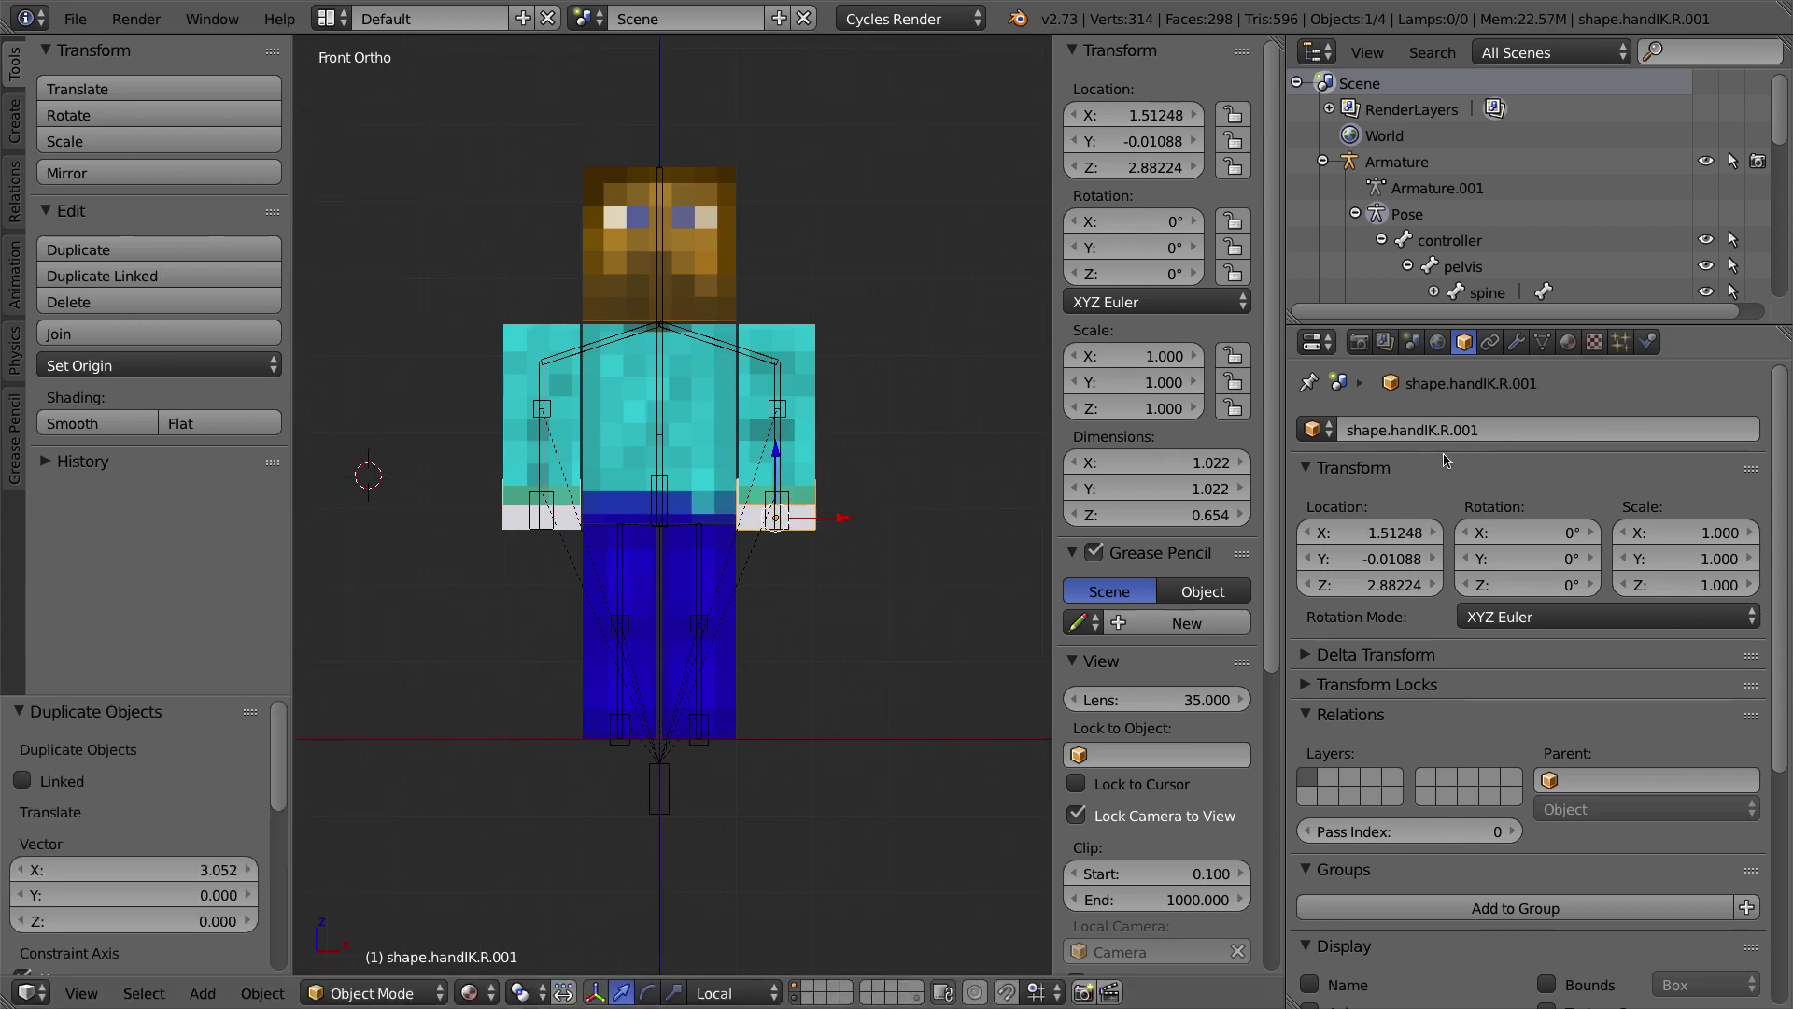
pyautogui.click(1475, 430)
pyautogui.moveTo(1474, 429); pyautogui.dragTo(1444, 430)
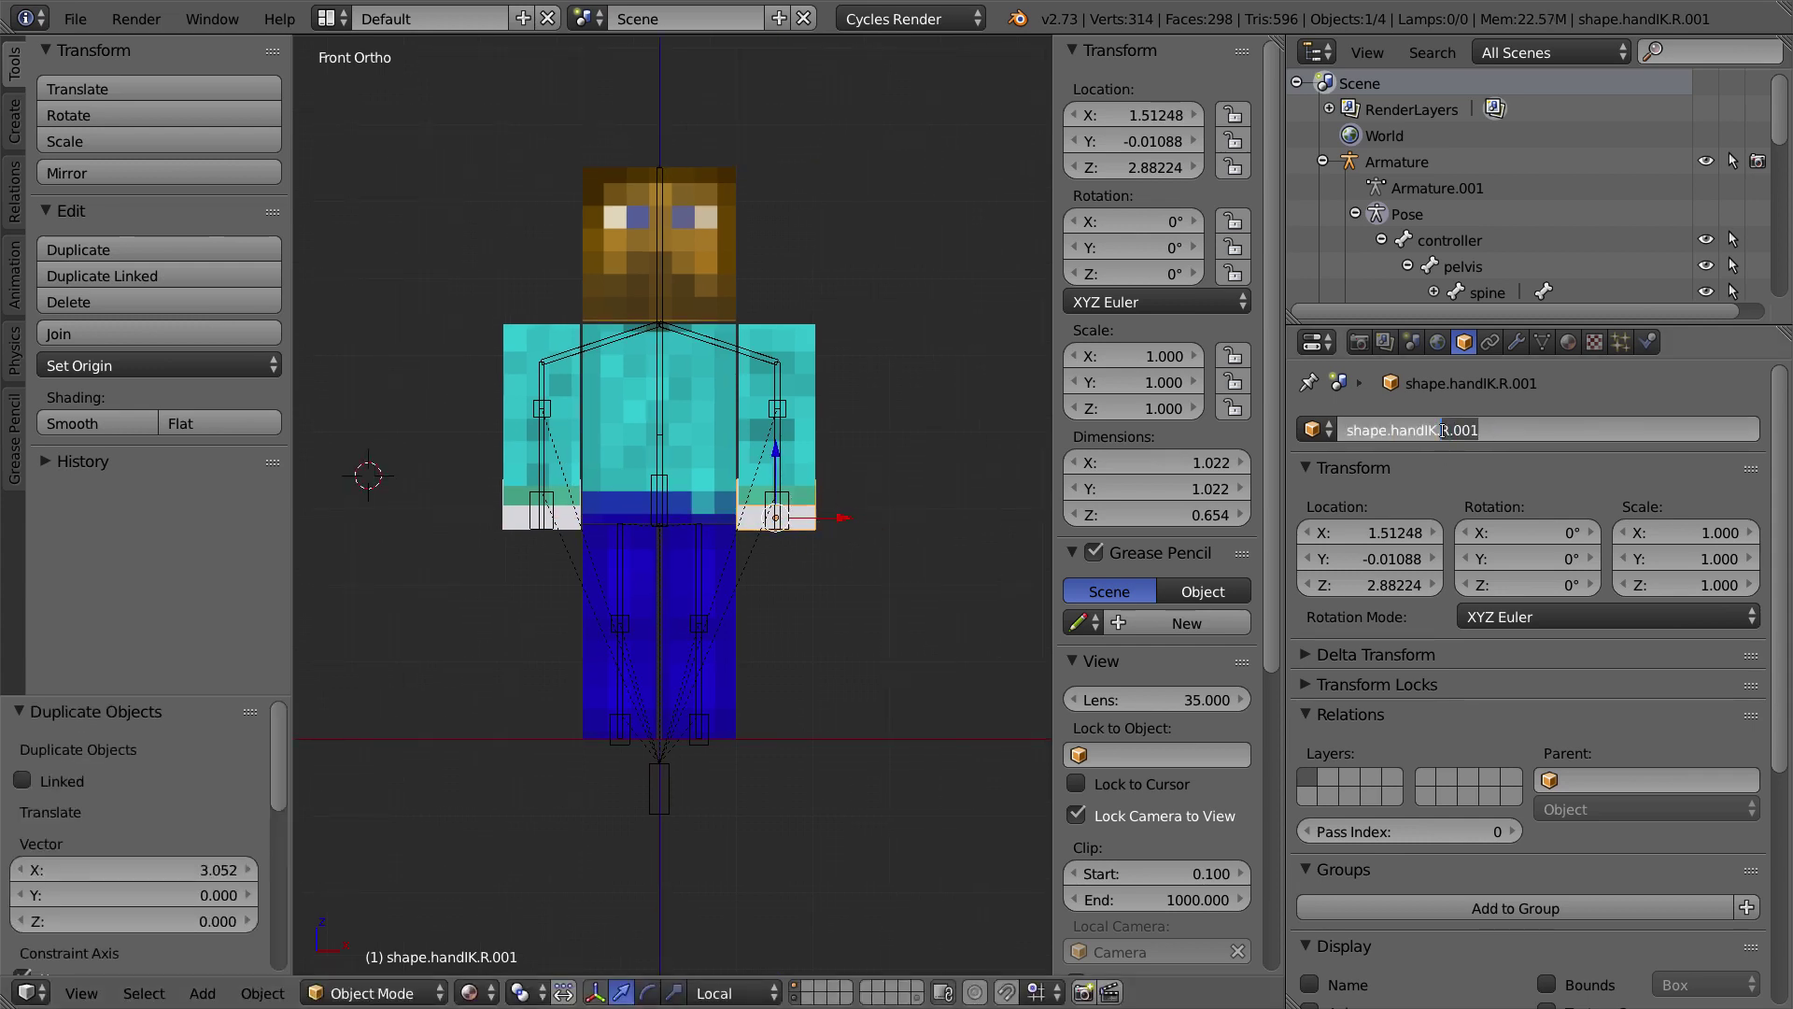
pyautogui.write('L')
pyautogui.press('Return')
# Step: Put the armature in Pose Mode and assign shape.handIK.R as the custom shape of the handIK.R bone
pyautogui.moveTo(708, 450); pyautogui.dragTo(642, 462, button='middle')
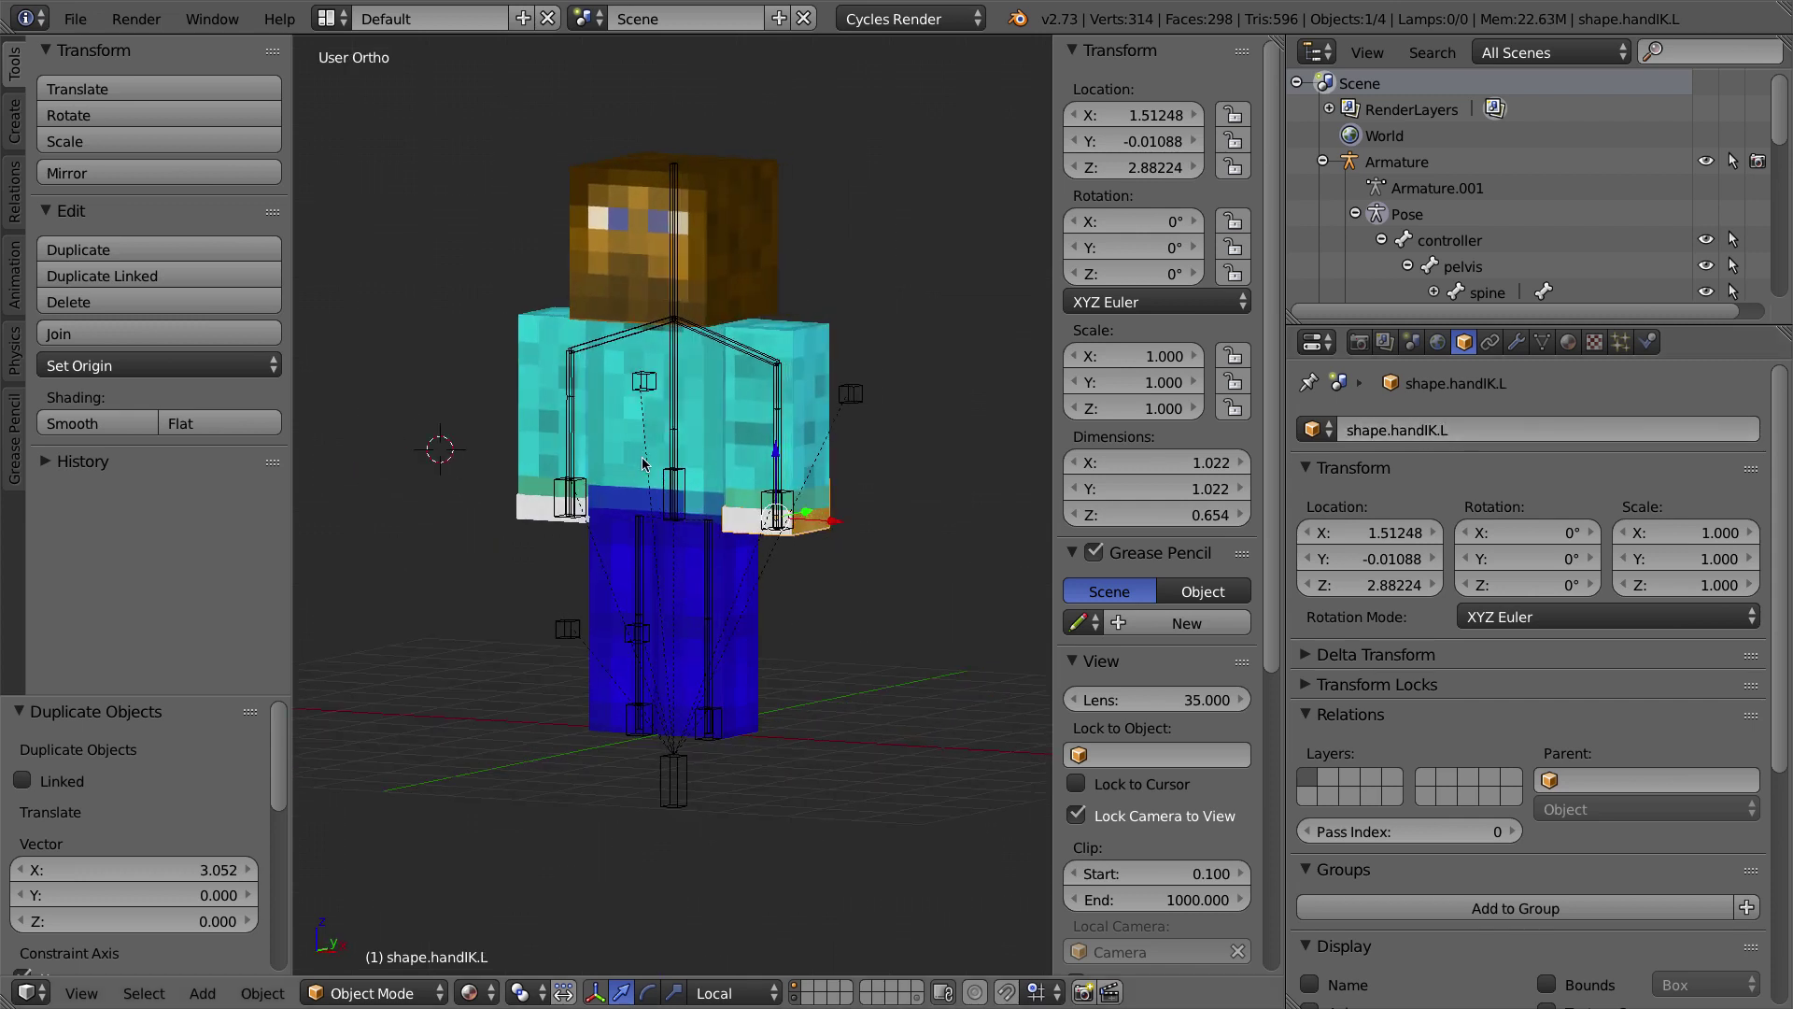
pyautogui.rightClick(556, 485)
pyautogui.hotkey('ctrl', 'Tab')
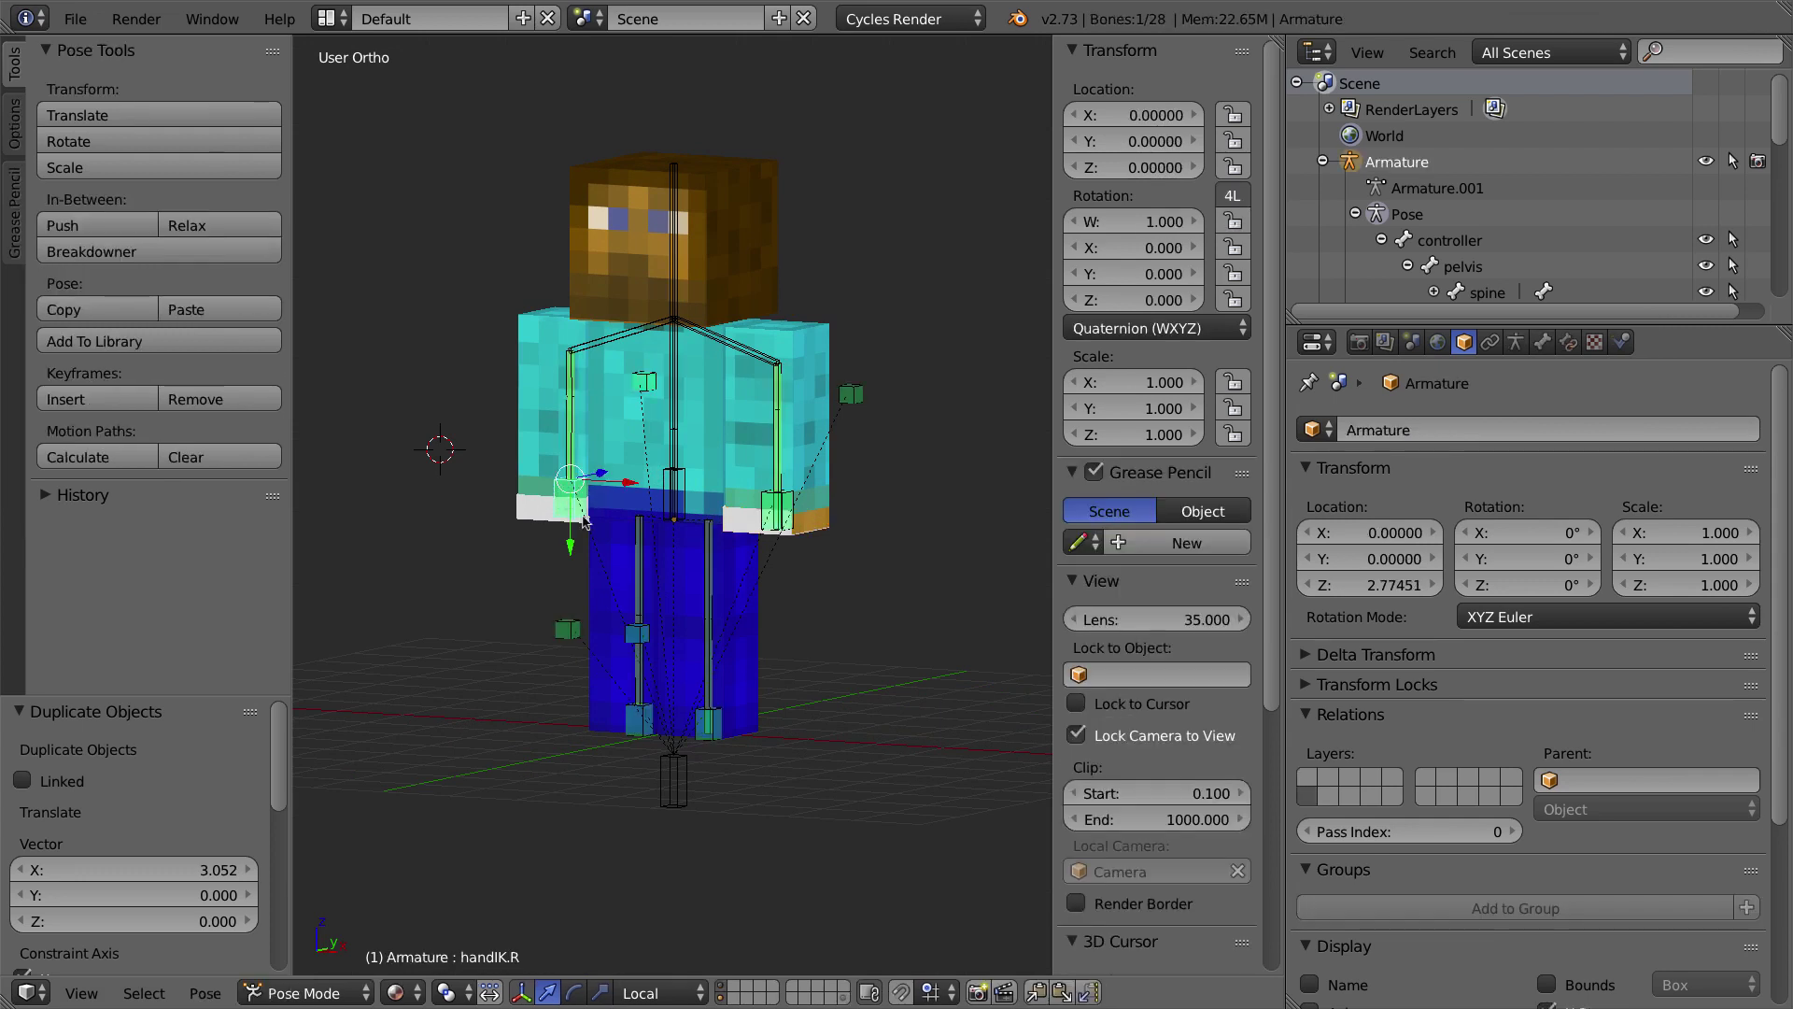
pyautogui.click(1543, 343)
pyautogui.click(1326, 712)
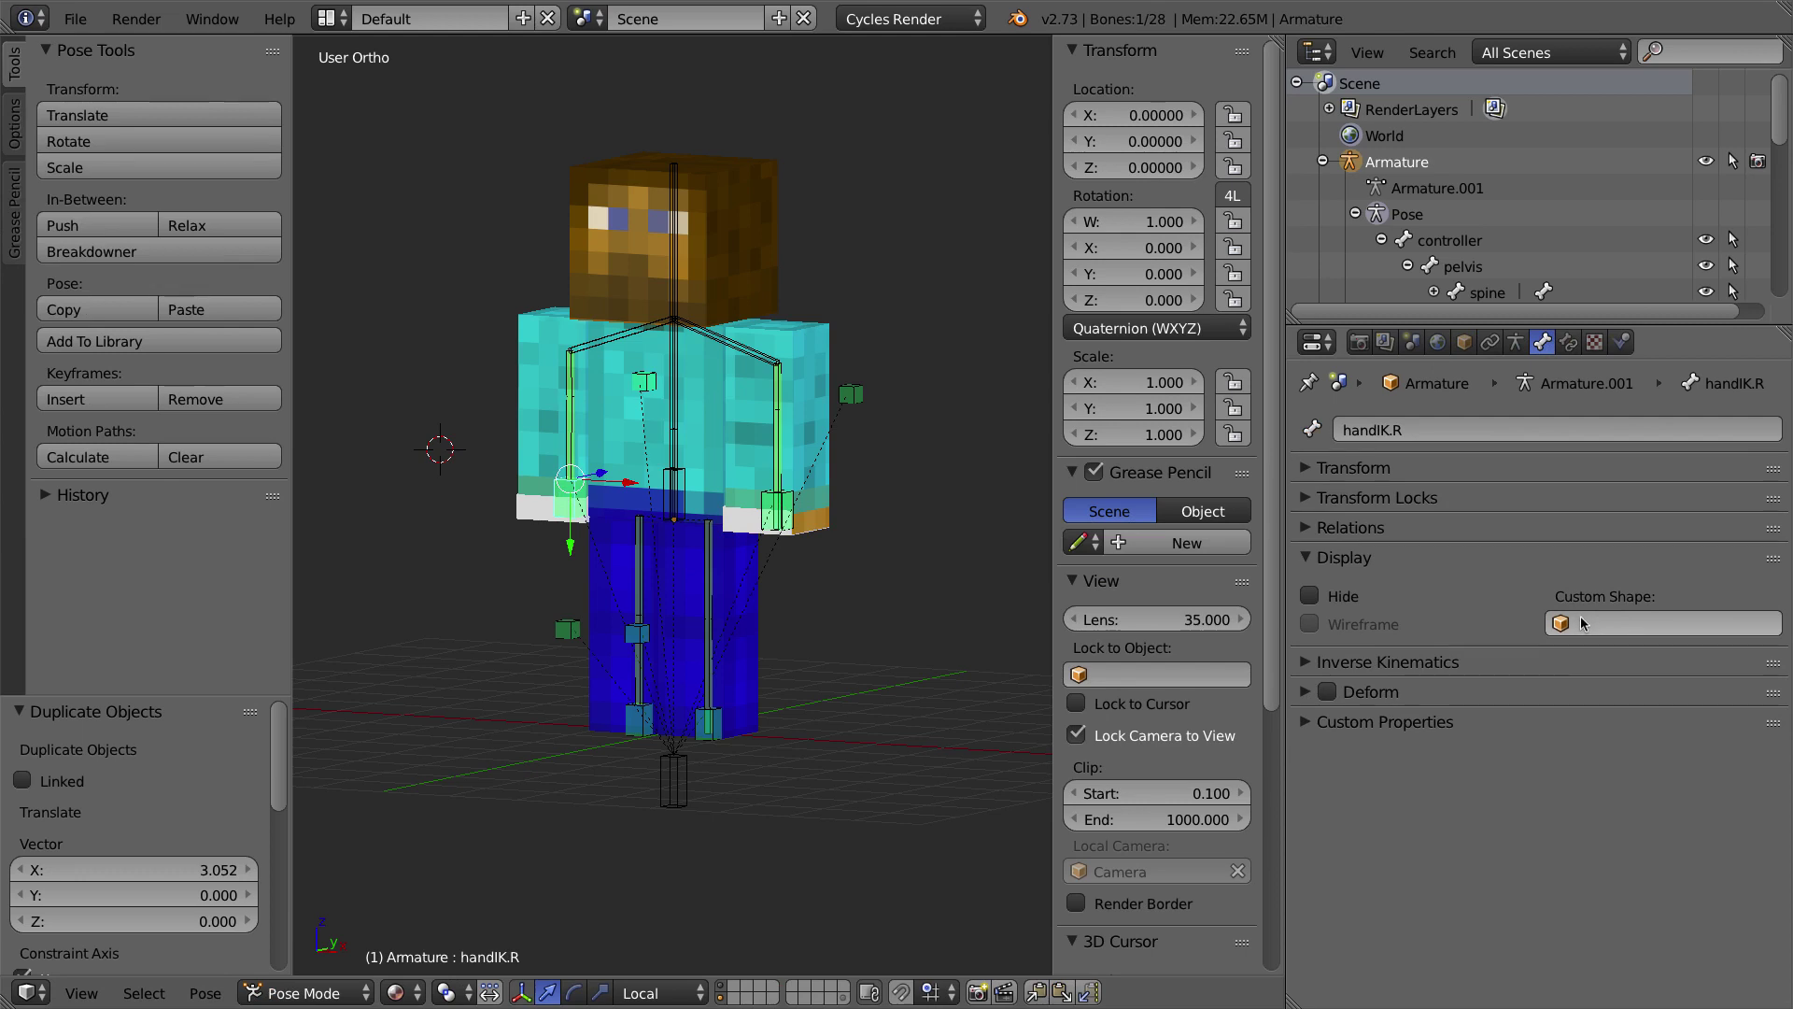
pyautogui.click(1584, 626)
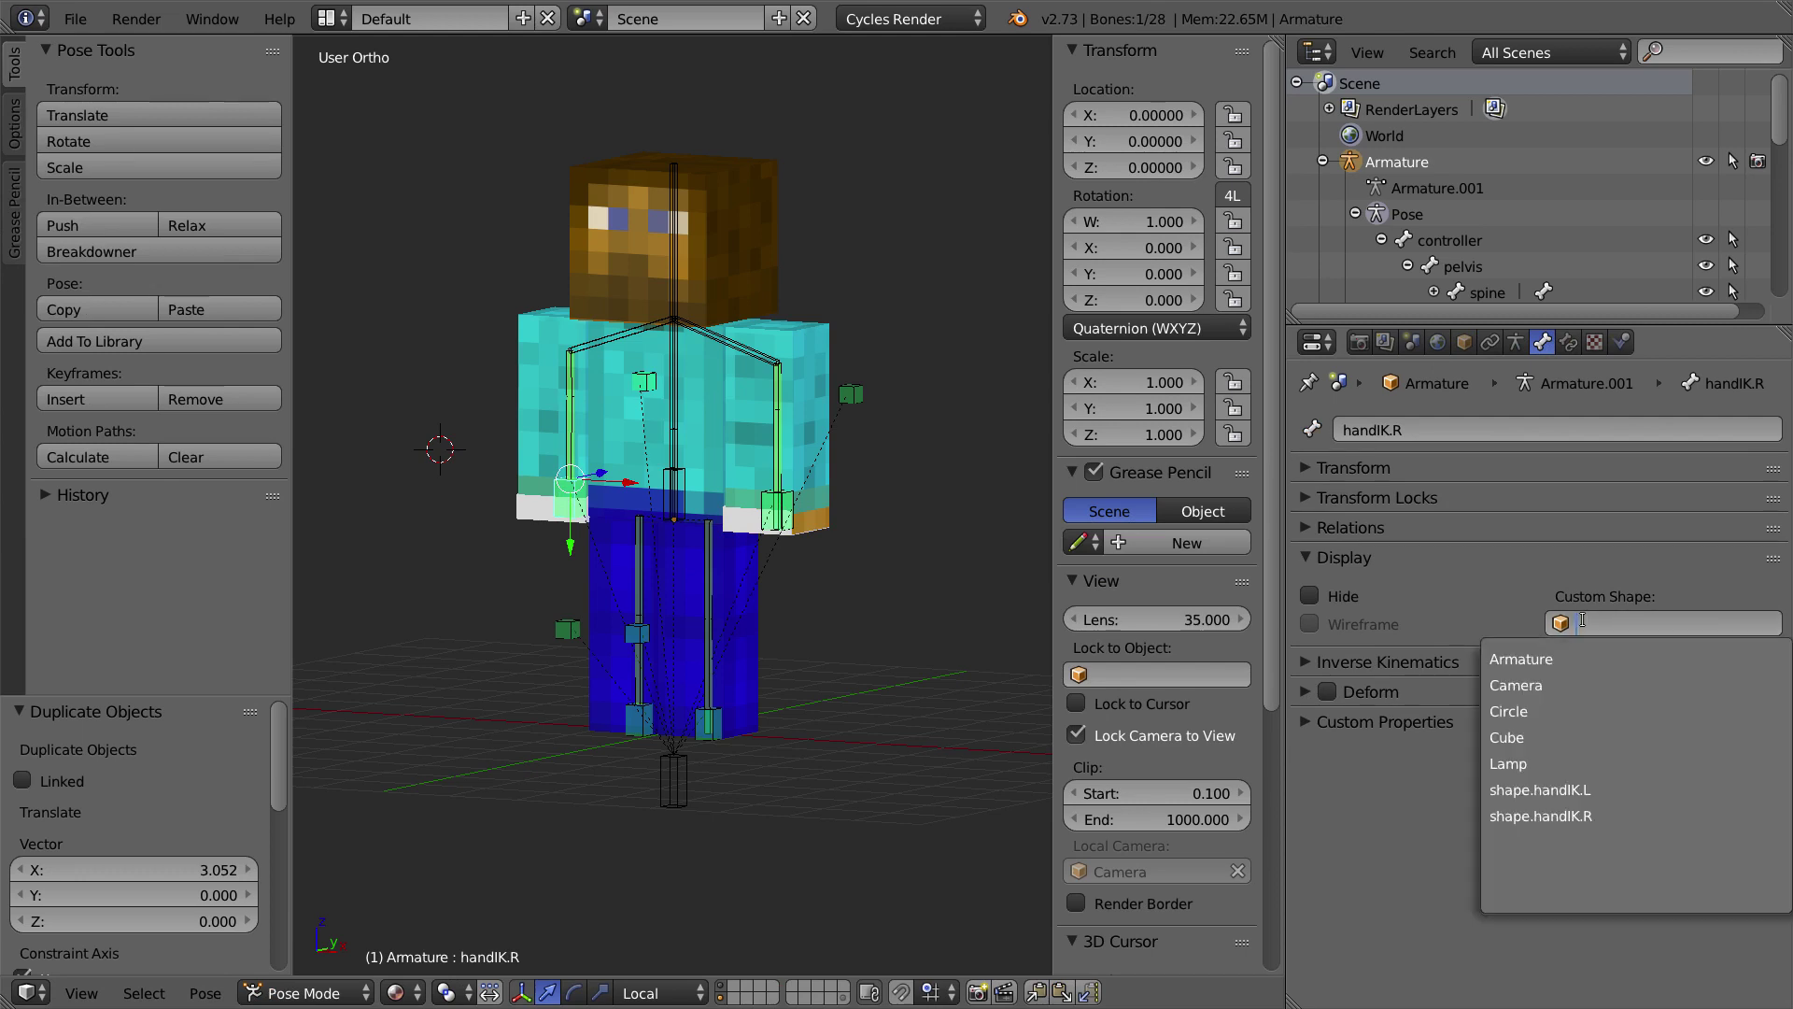
pyautogui.write('shape')
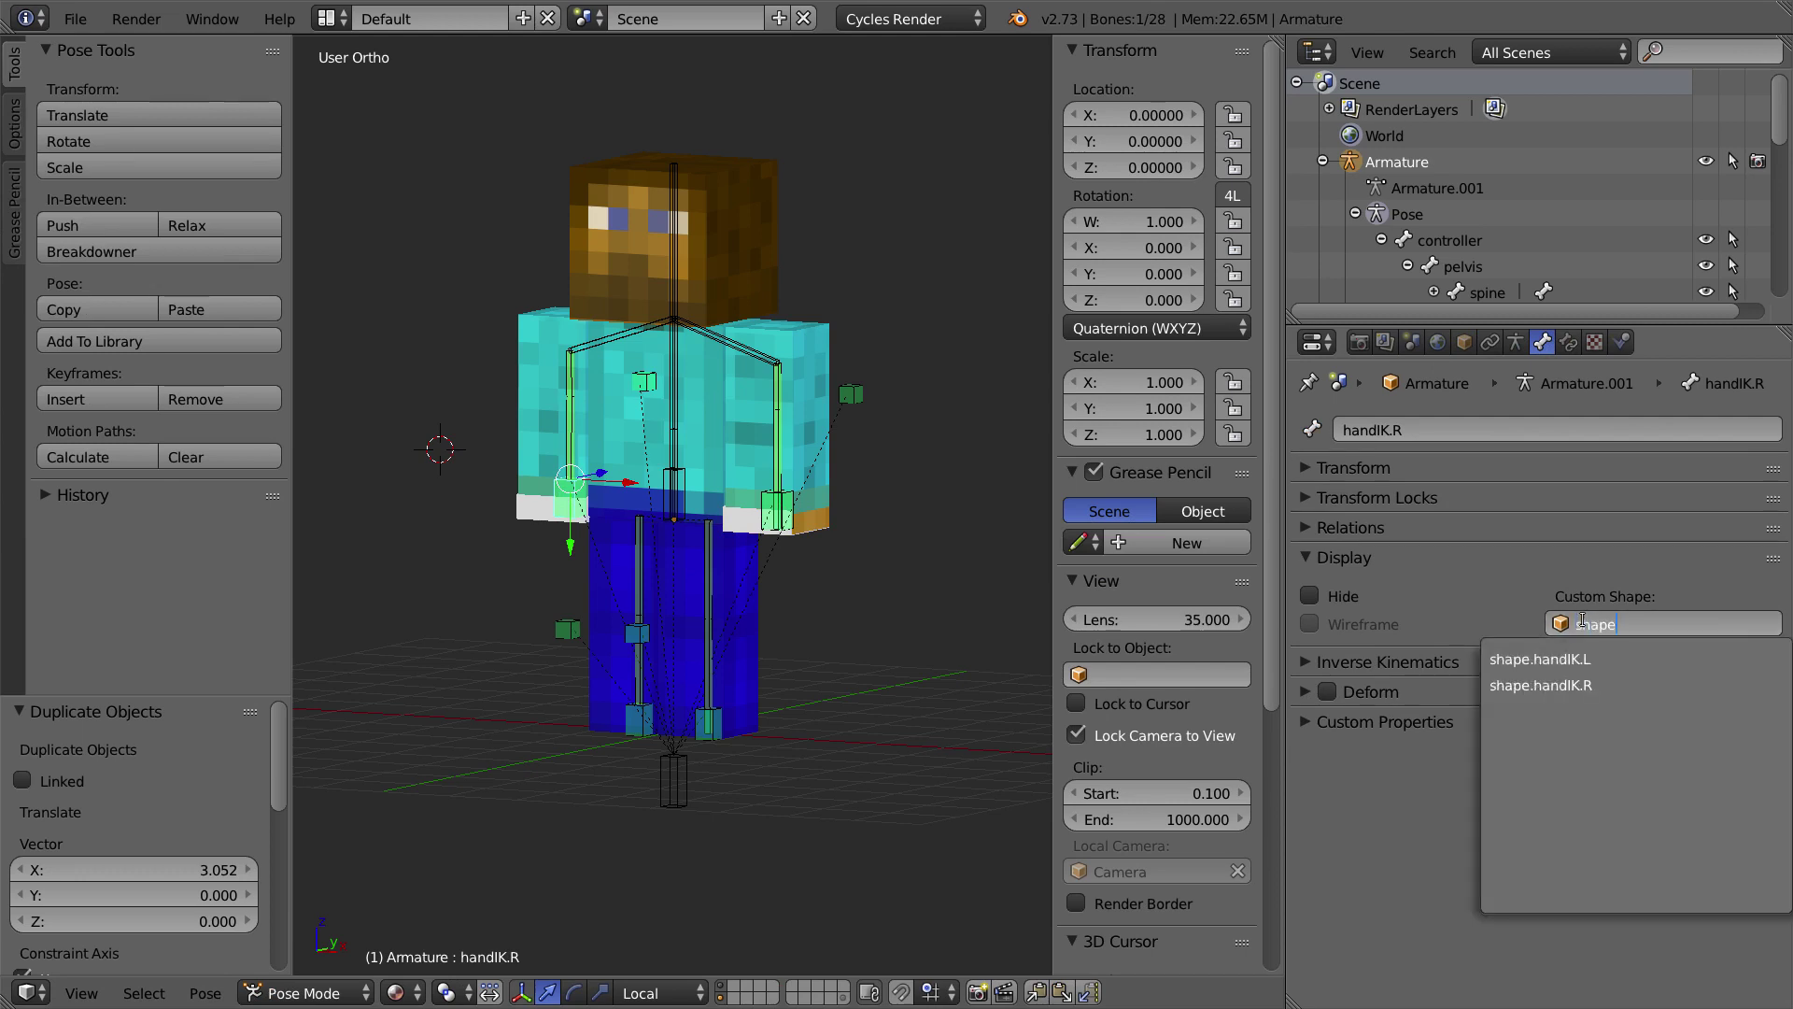
pyautogui.press('Down')
pyautogui.press('Down')
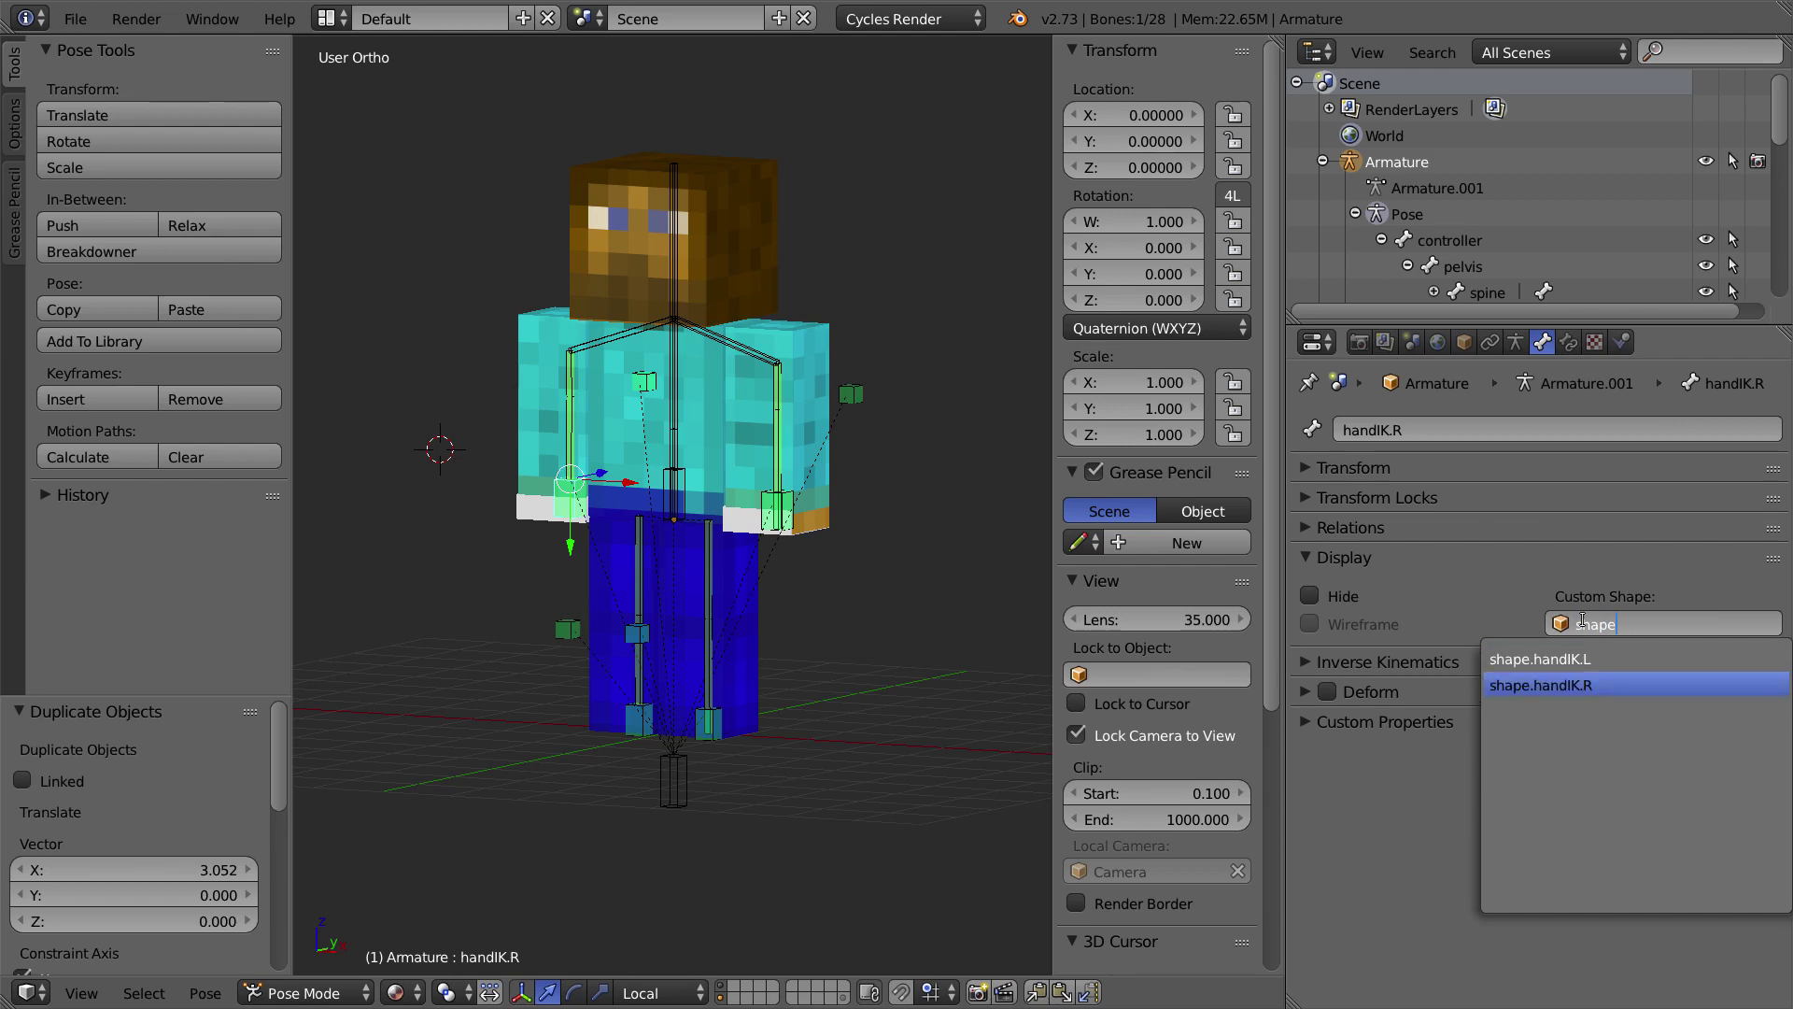
pyautogui.press('Return')
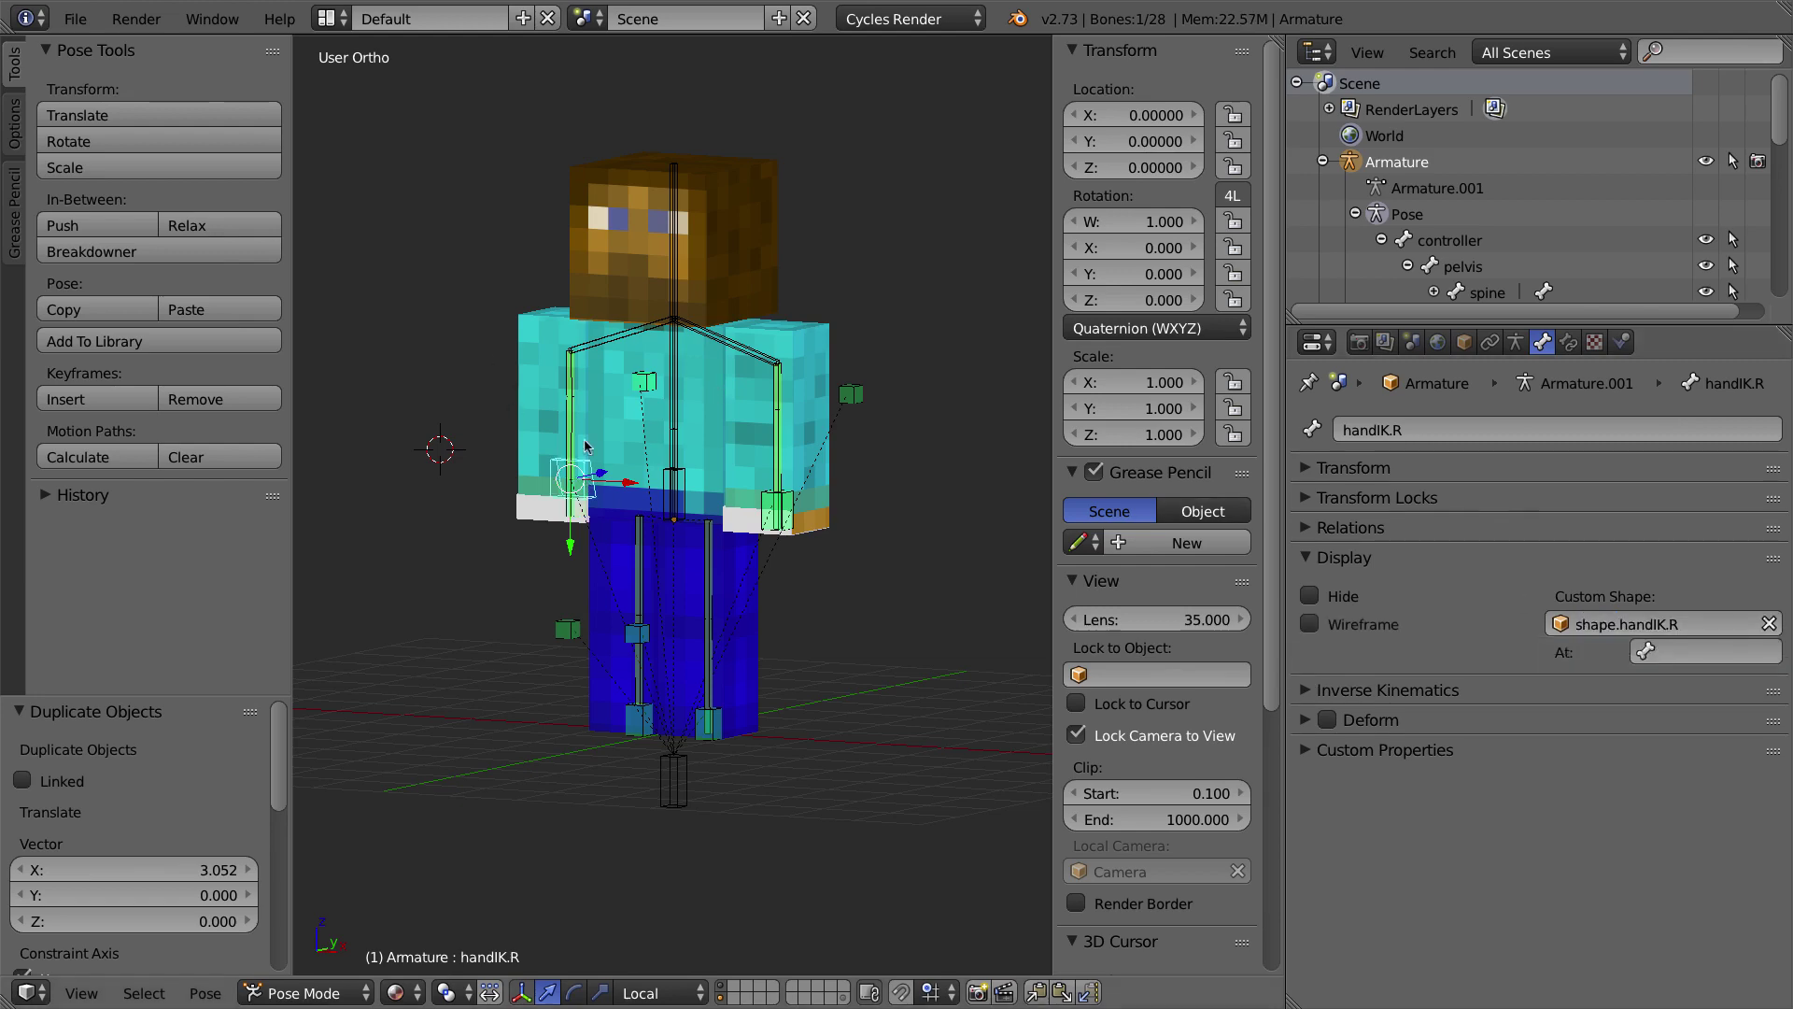
# Step: Examine how the custom shape of handIK.R is sized and oriented compared with the white wedge on the right hand
pyautogui.scroll(5, 579, 419)
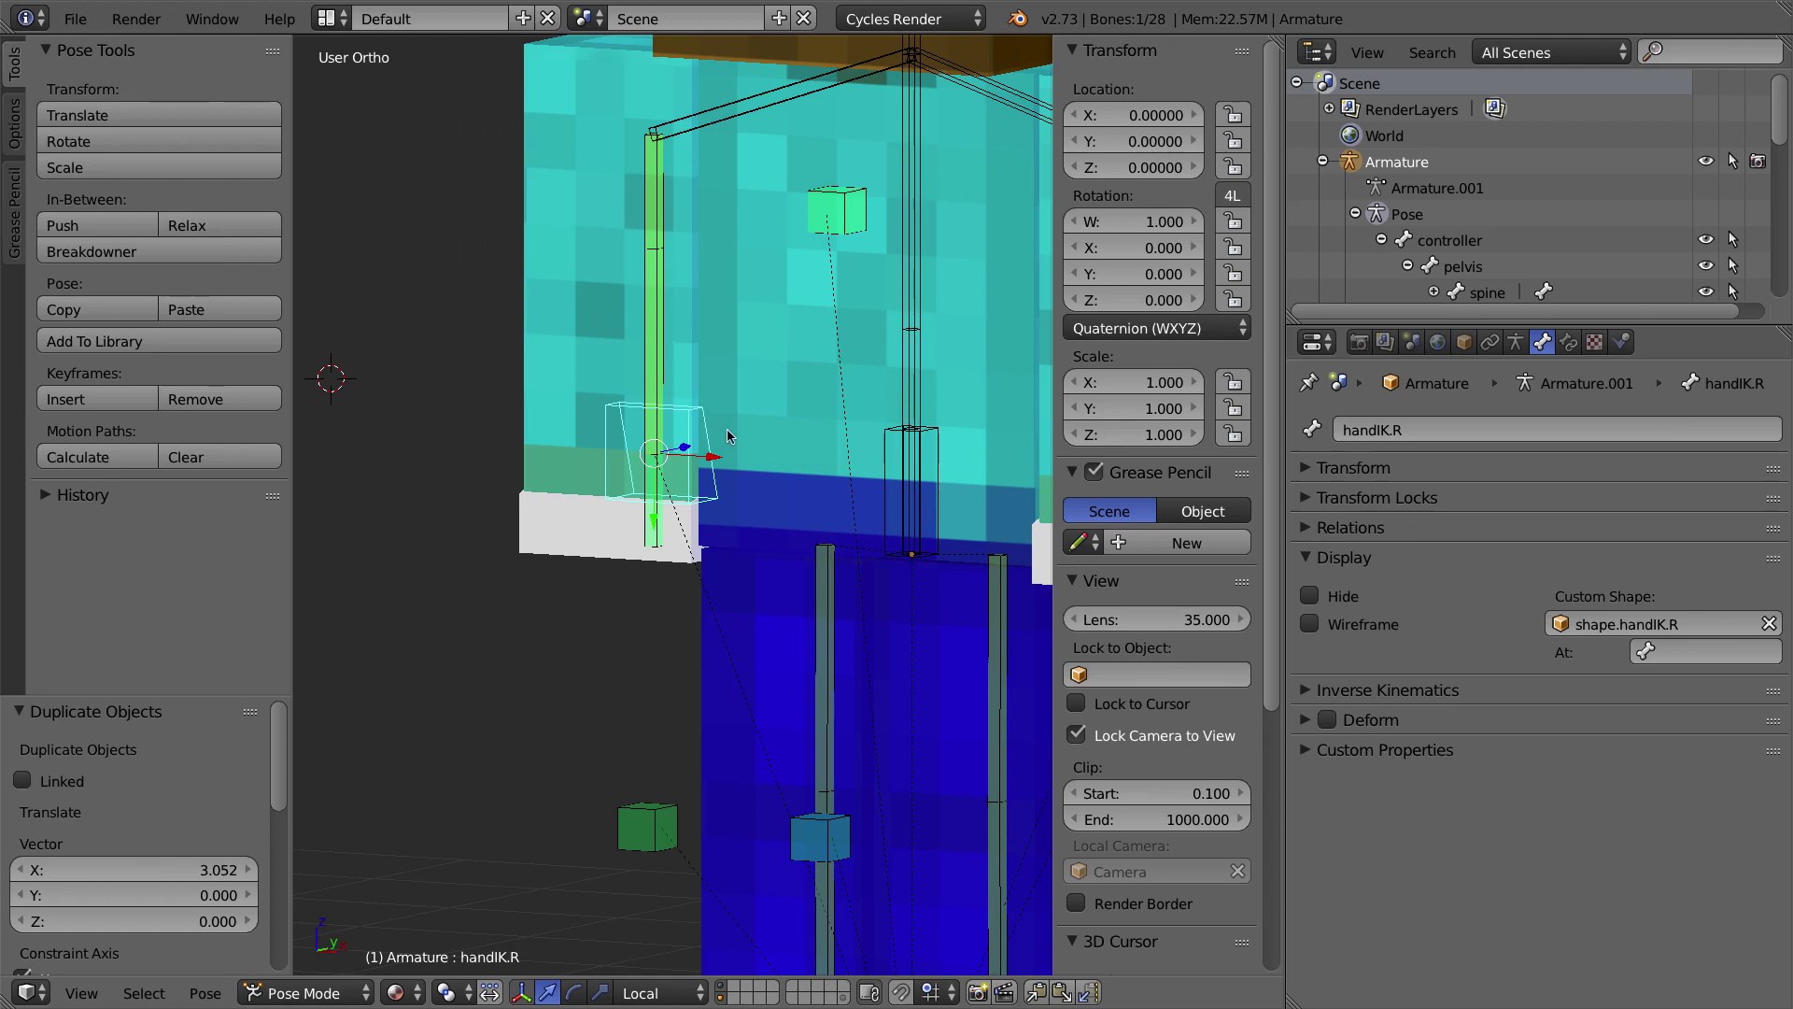
pyautogui.moveTo(682, 428); pyautogui.dragTo(738, 465, button='middle')
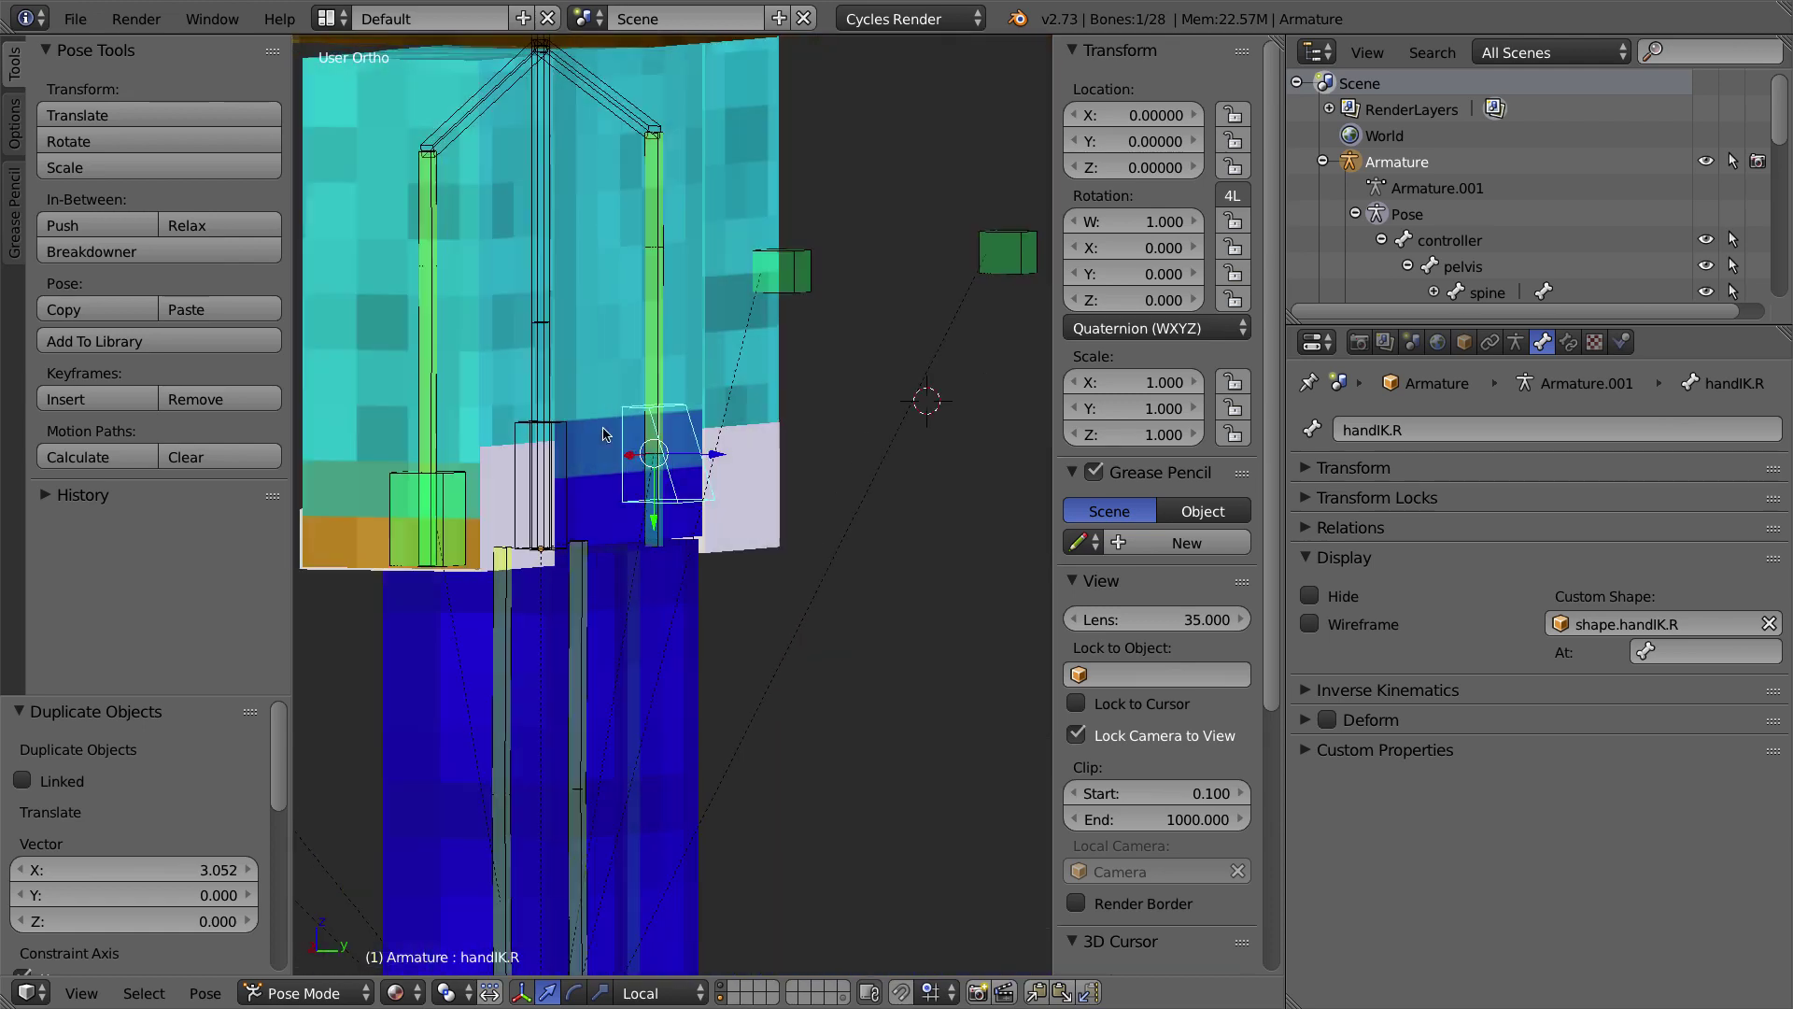
pyautogui.rightClick(770, 450)
pyautogui.hotkey('ctrl', 'z')
pyautogui.moveTo(644, 474); pyautogui.dragTo(818, 498, button='middle')
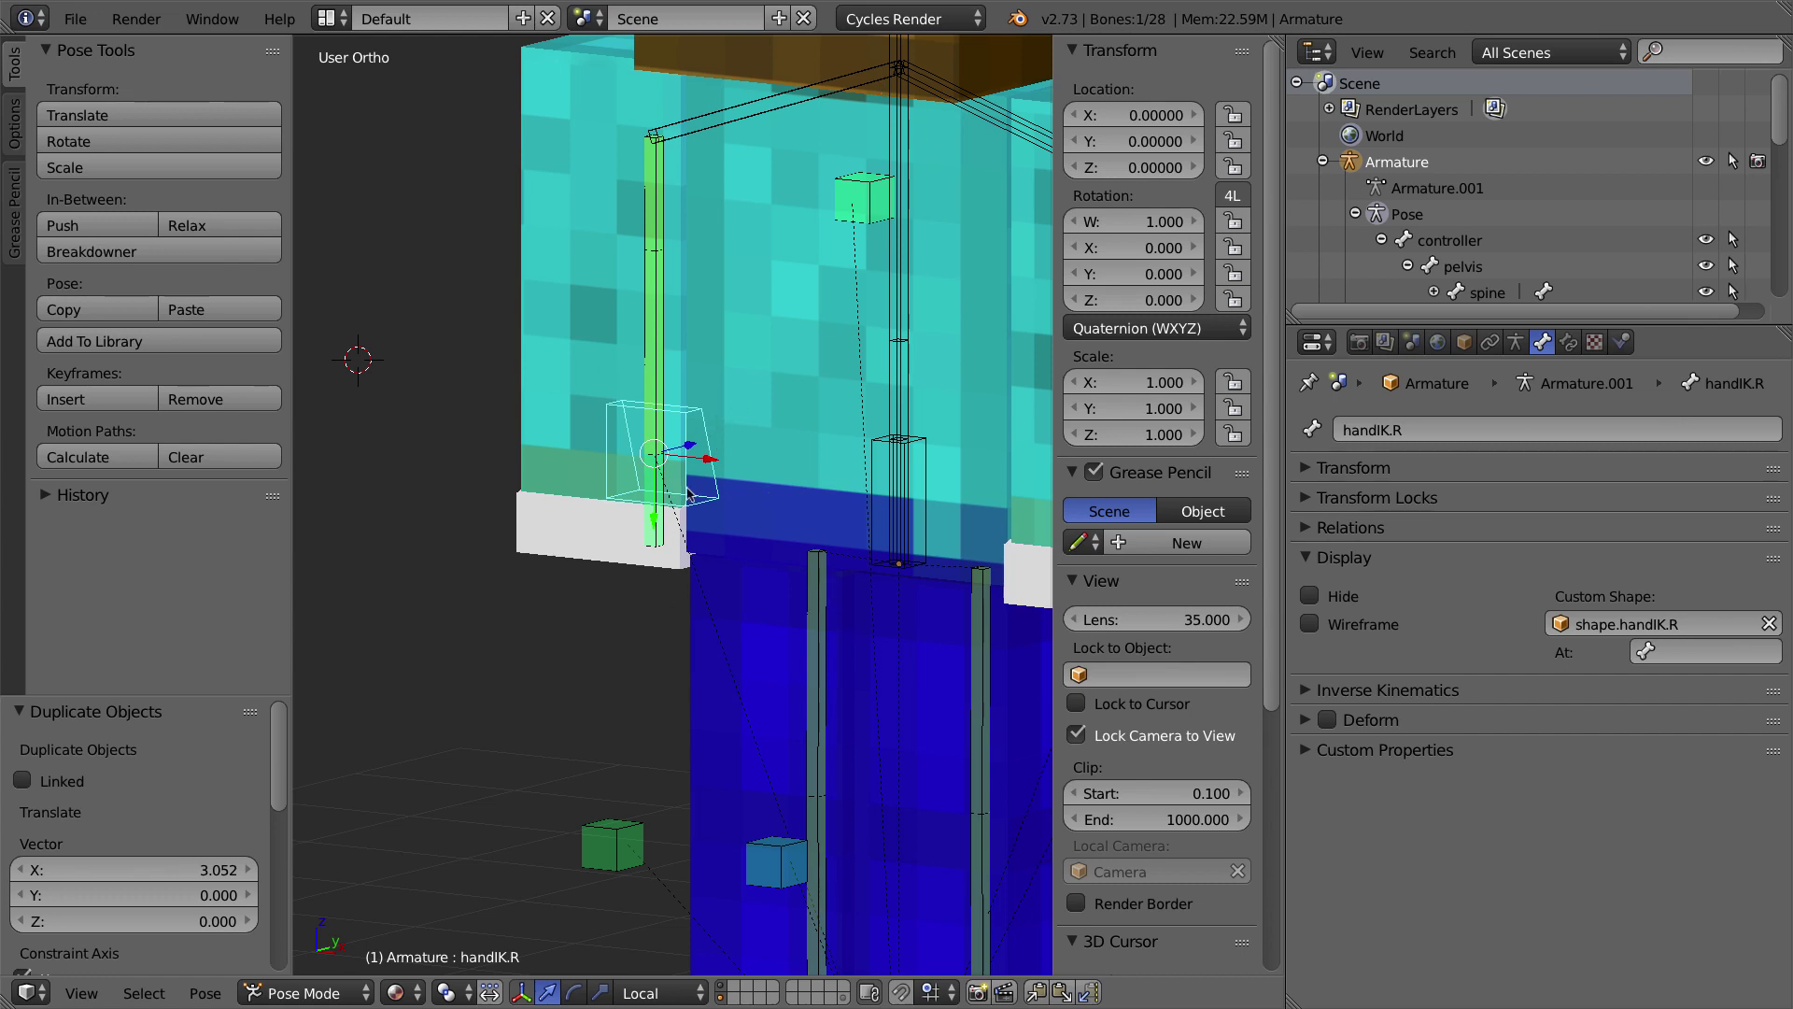
pyautogui.click(665, 993)
pyautogui.moveTo(688, 448); pyautogui.dragTo(642, 452, button='middle')
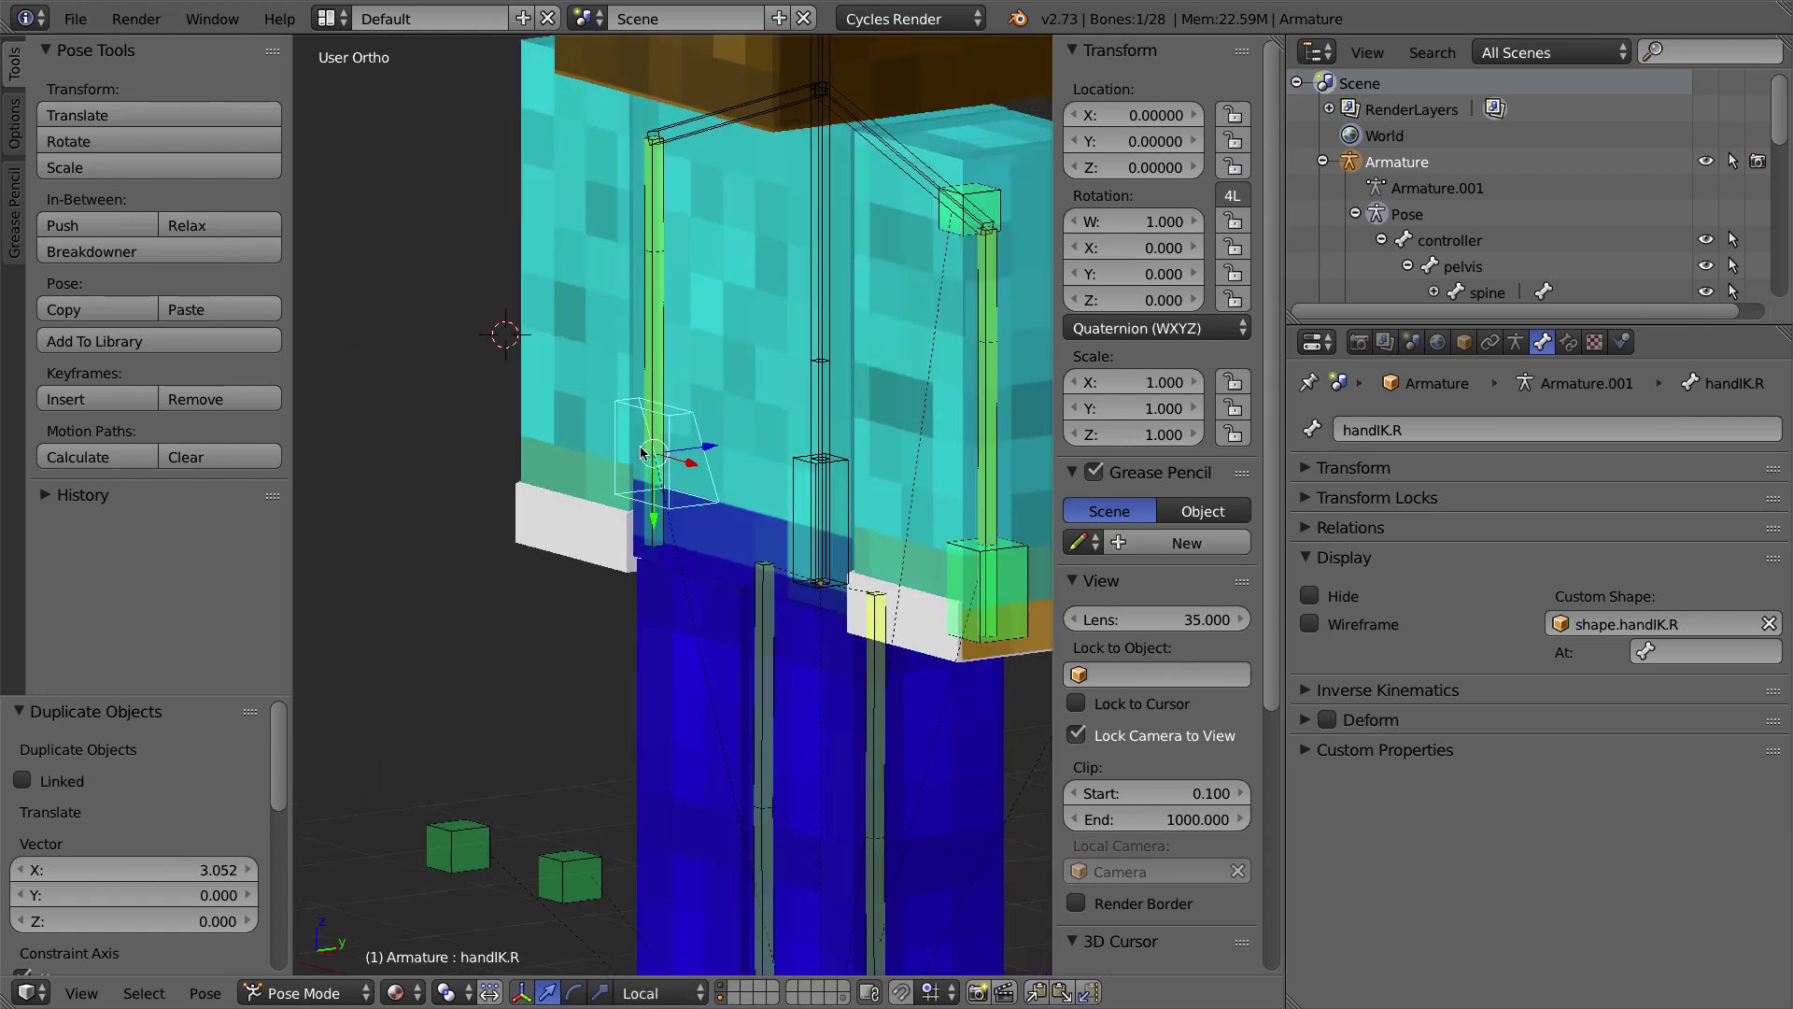
# Step: Select the white shape.handIK.R wedge on the character's right hand
pyautogui.rightClick(598, 517)
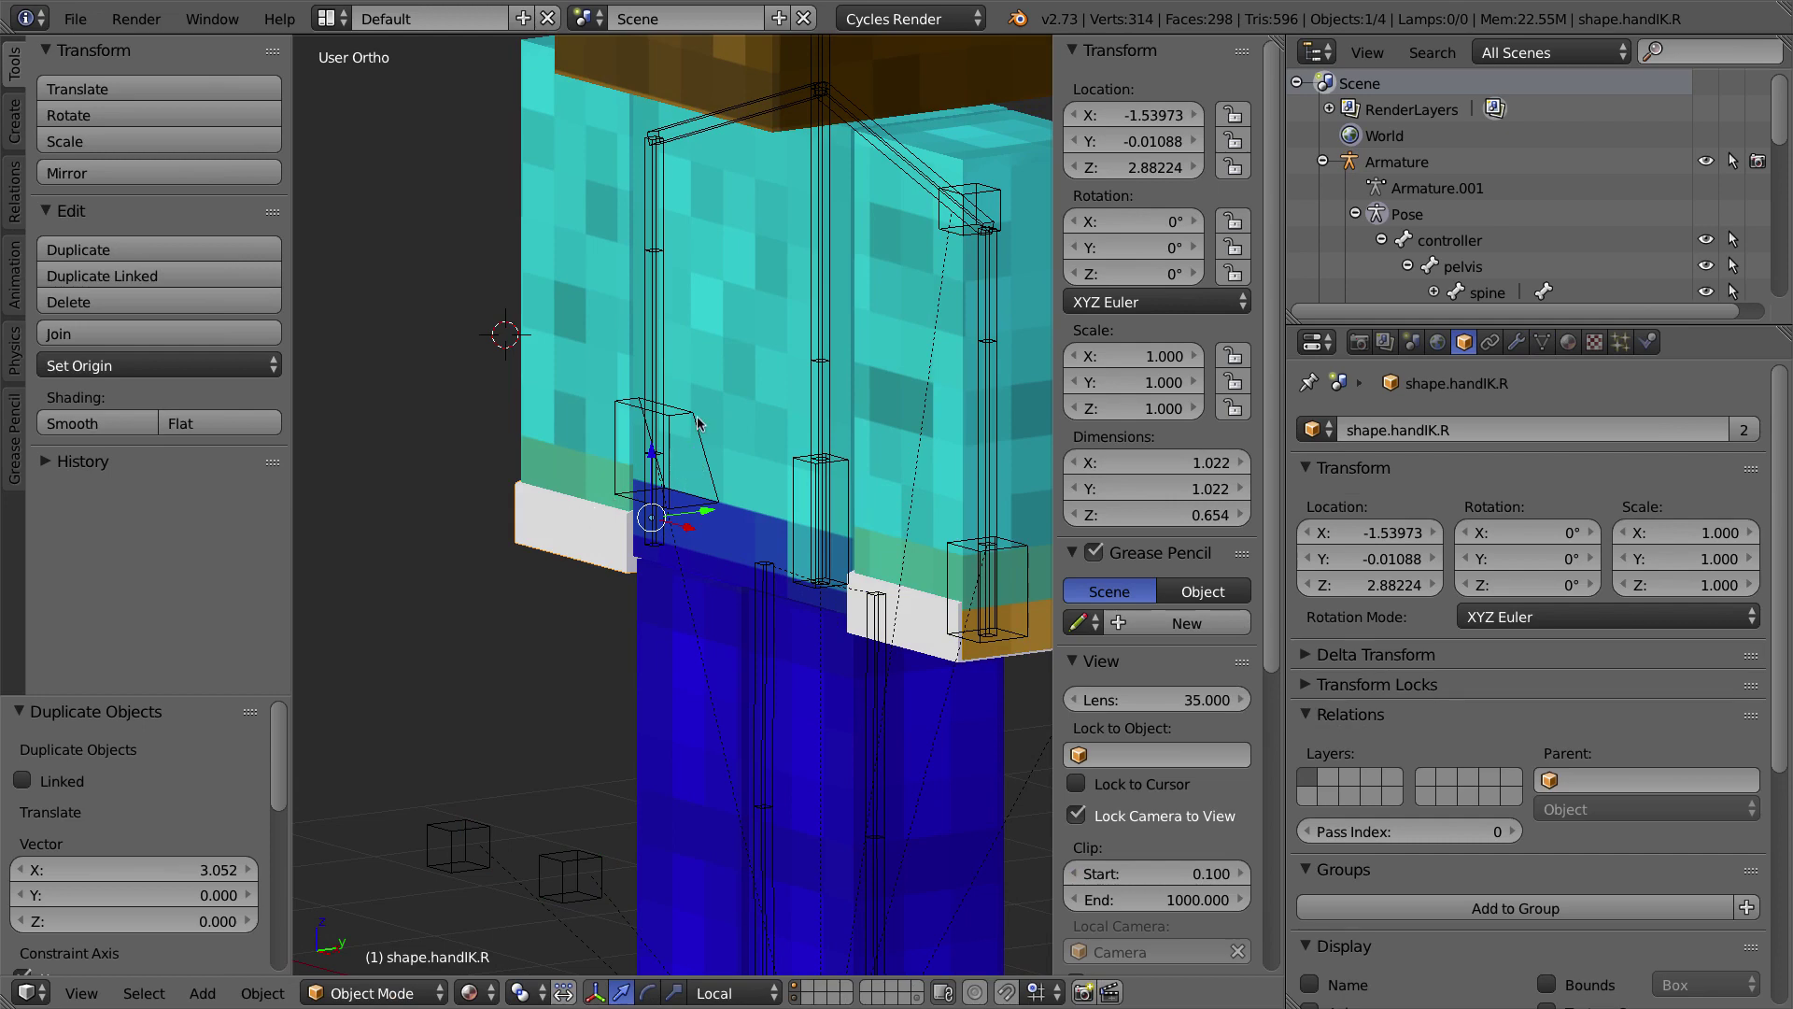
pyautogui.hotkey('ctrl', 'z')
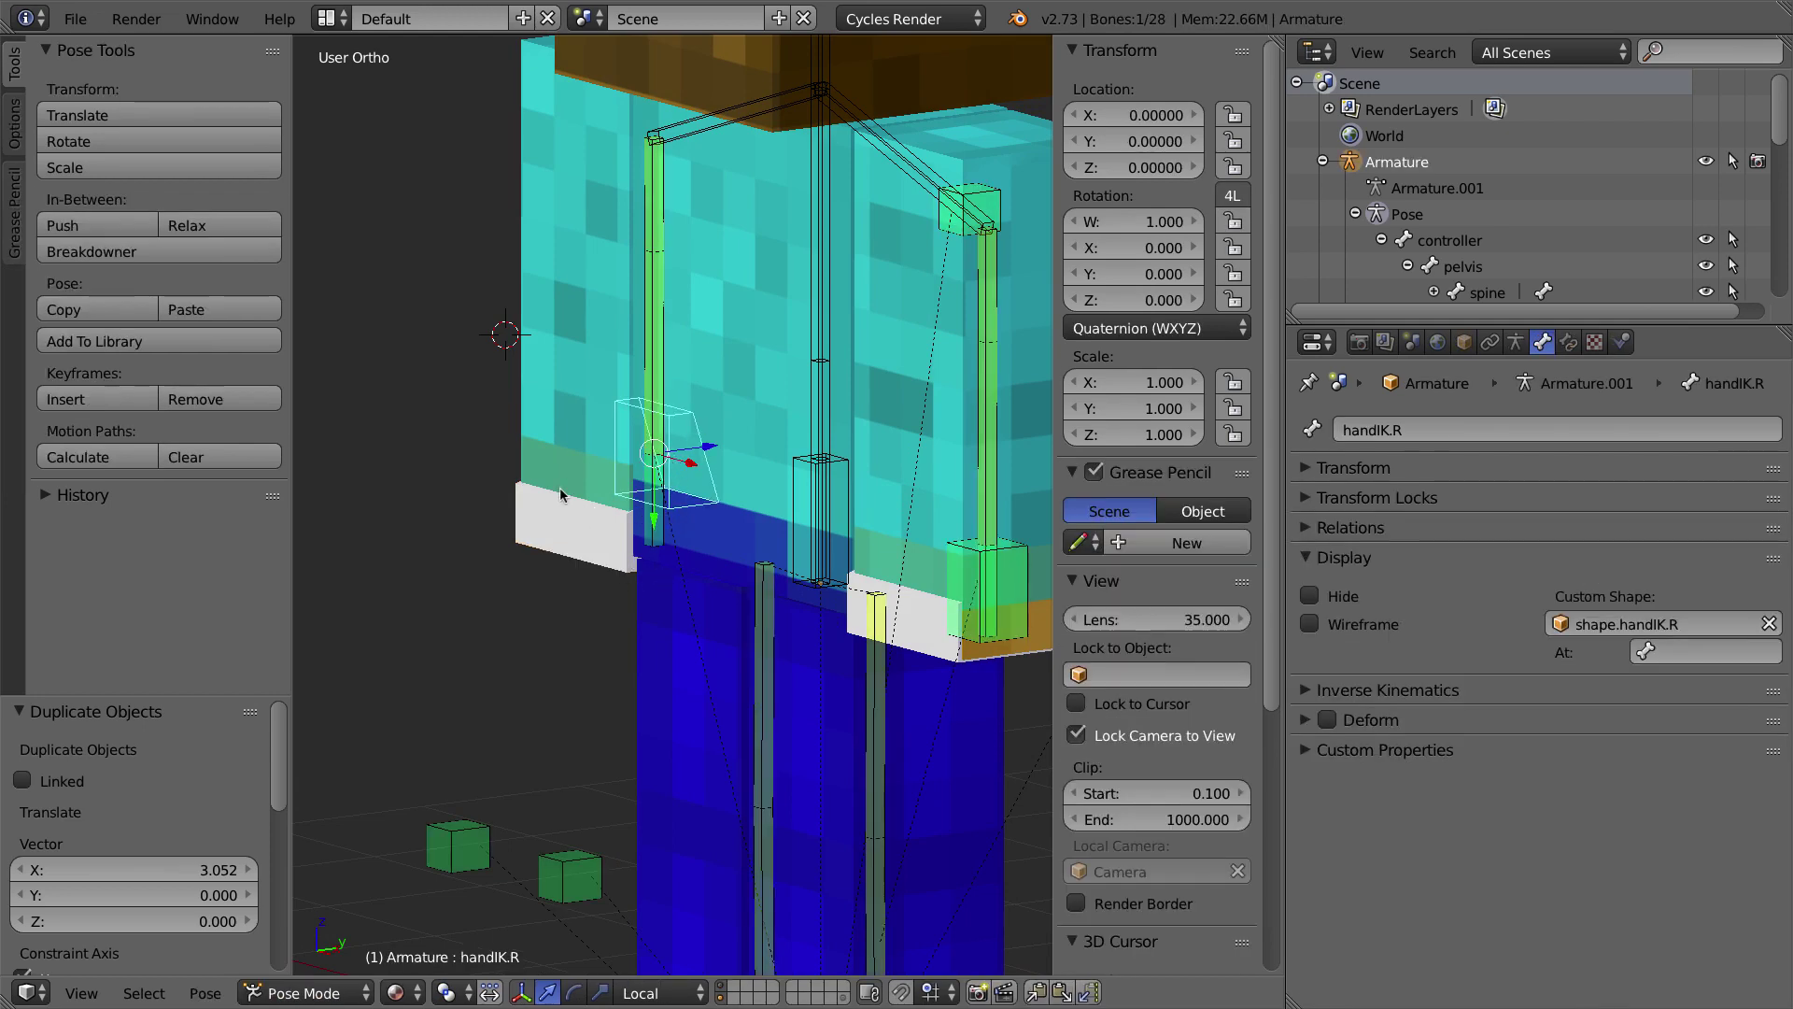
pyautogui.rightClick(565, 519)
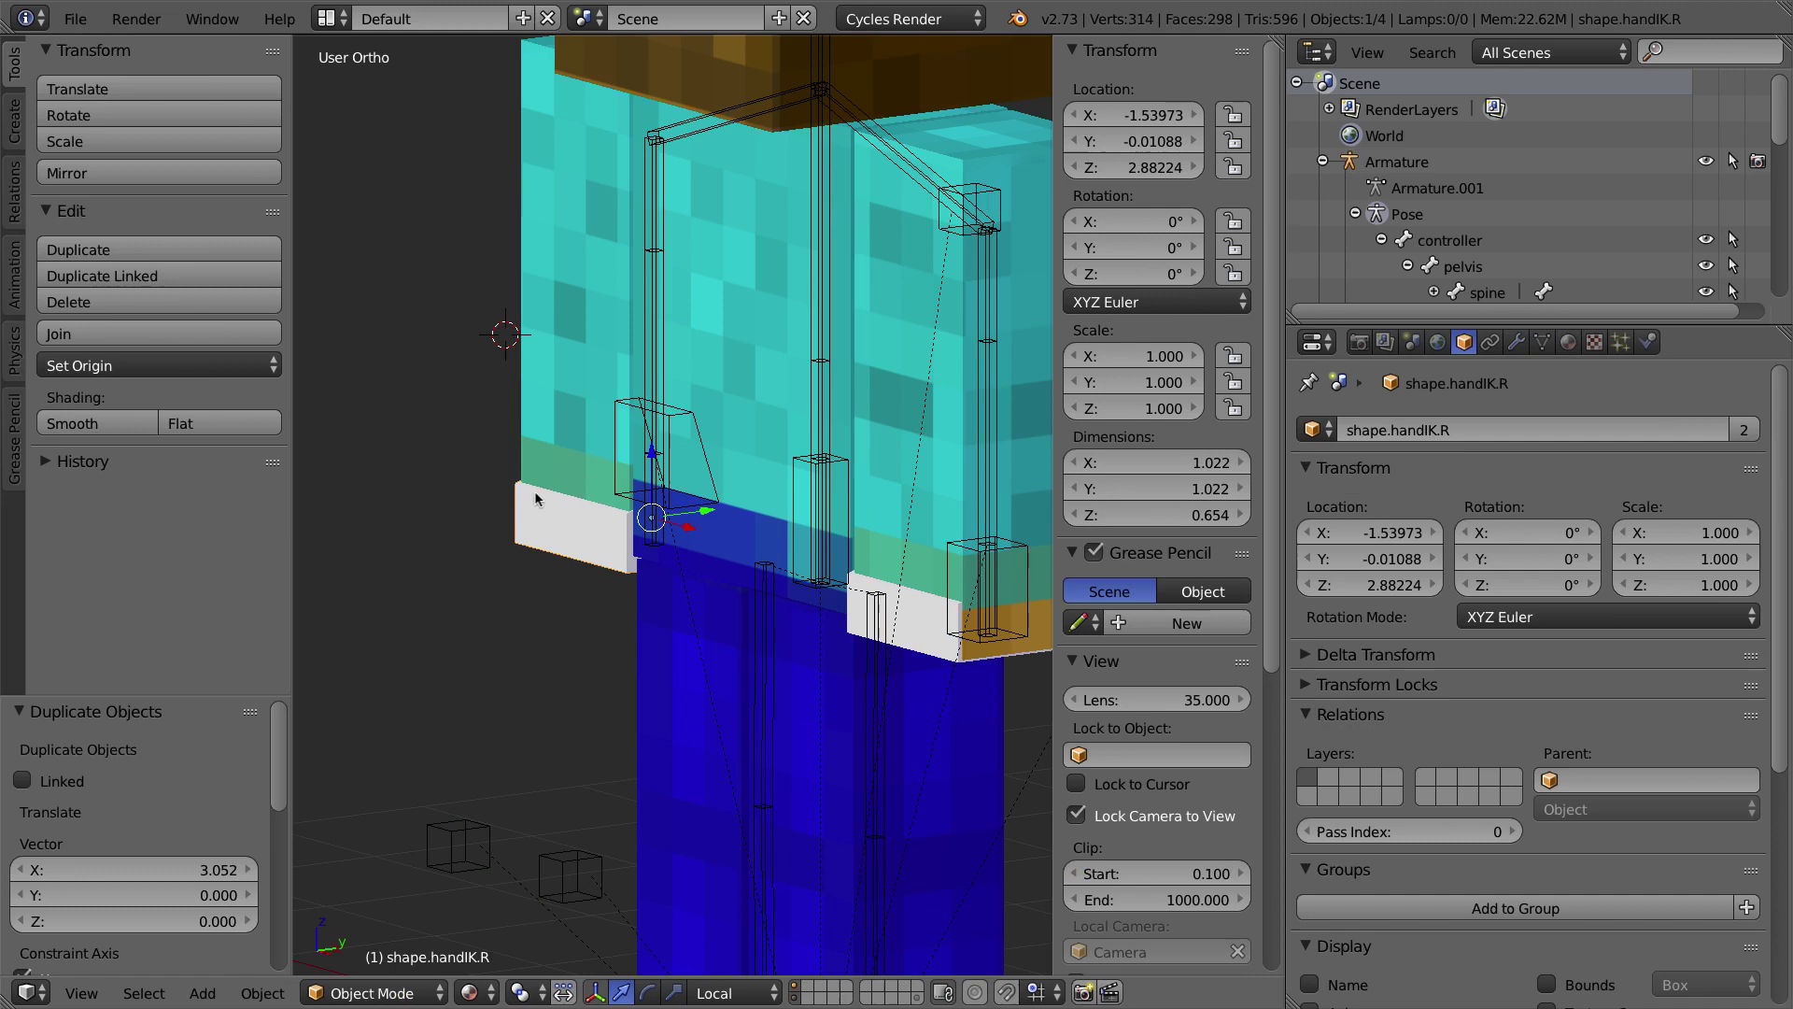
pyautogui.rightClick(560, 518)
pyautogui.rightClick(560, 518)
pyautogui.moveTo(537, 495); pyautogui.dragTo(509, 498, button='middle')
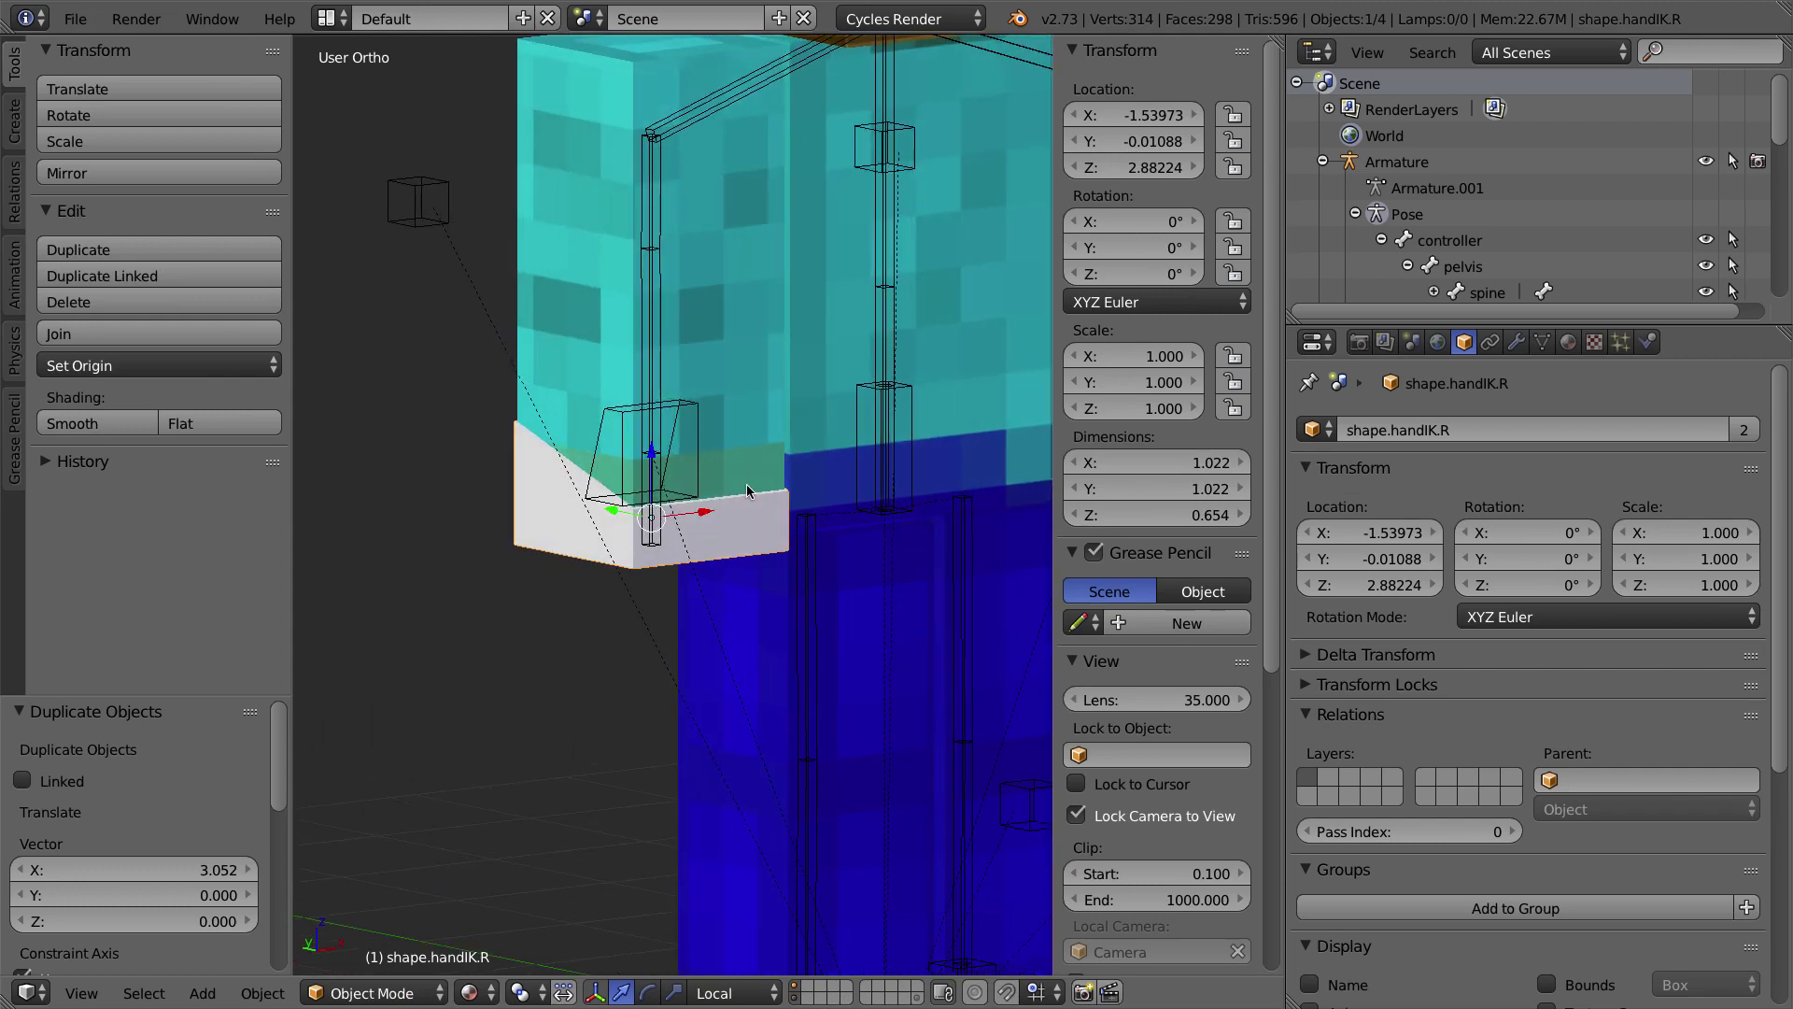
pyautogui.rightClick(556, 501)
pyautogui.rightClick(576, 457)
pyautogui.rightClick(577, 457)
pyautogui.press('g')
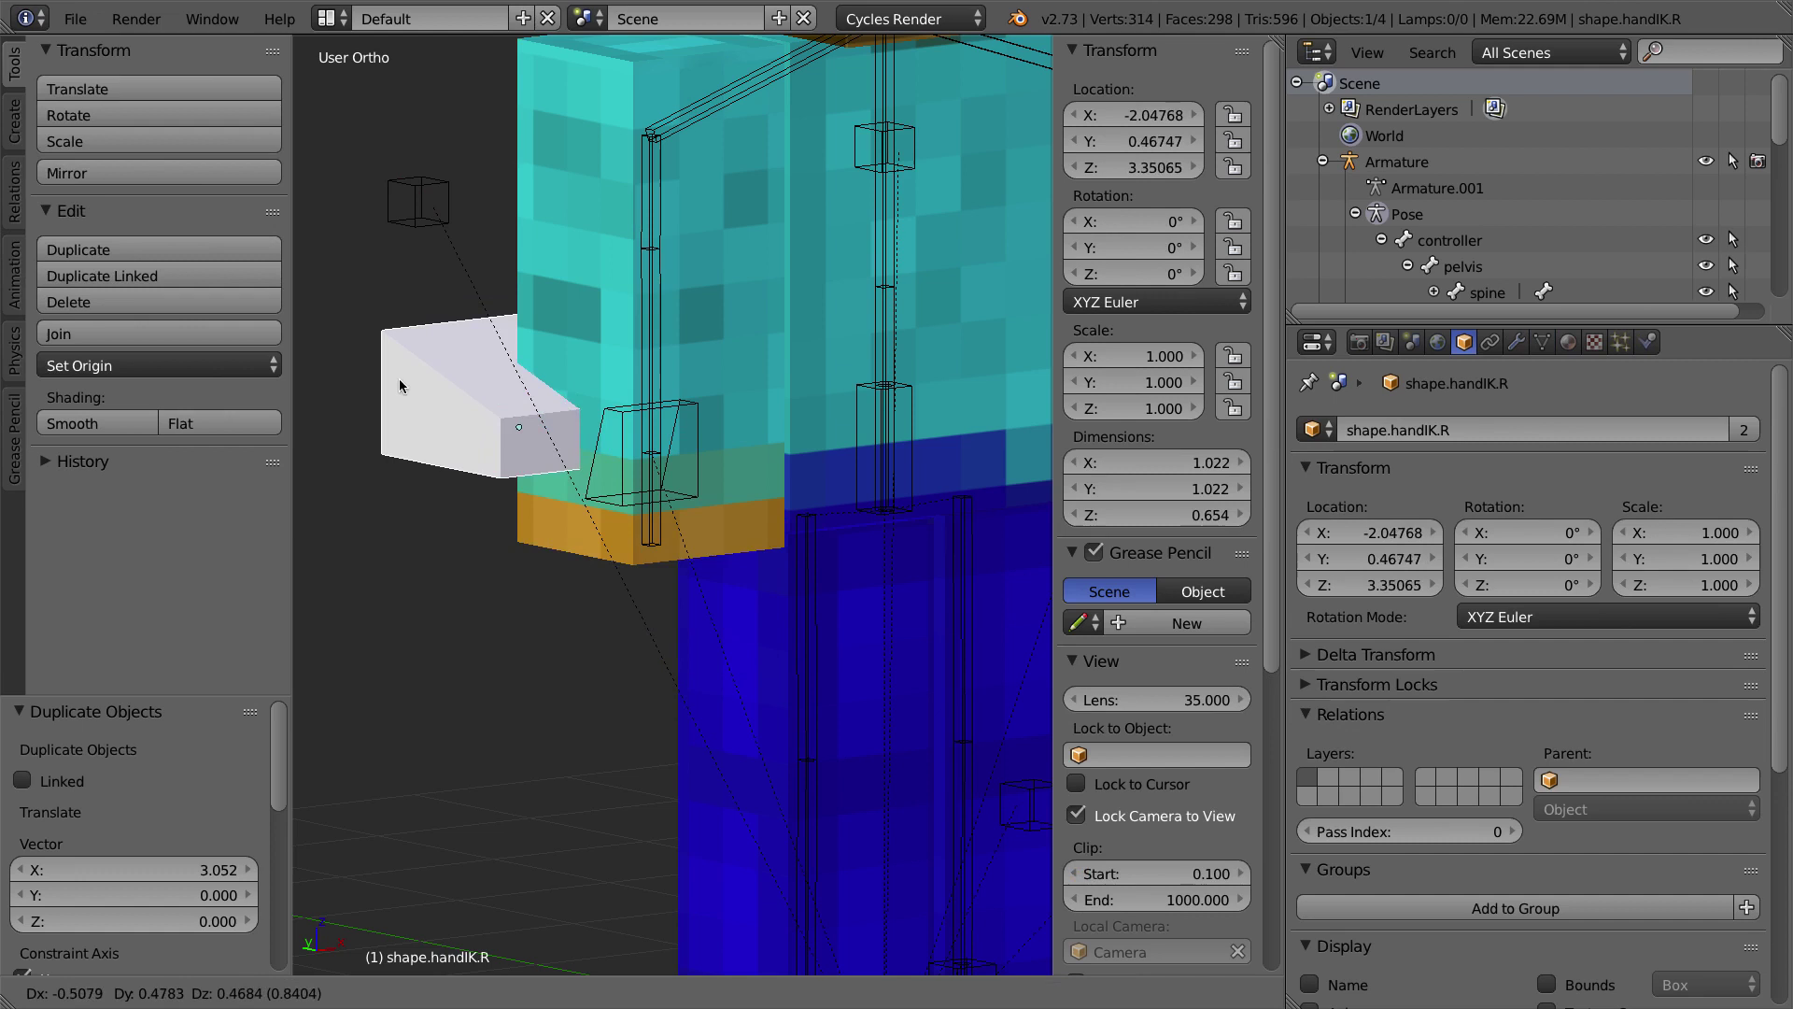
pyautogui.rightClick(629, 493)
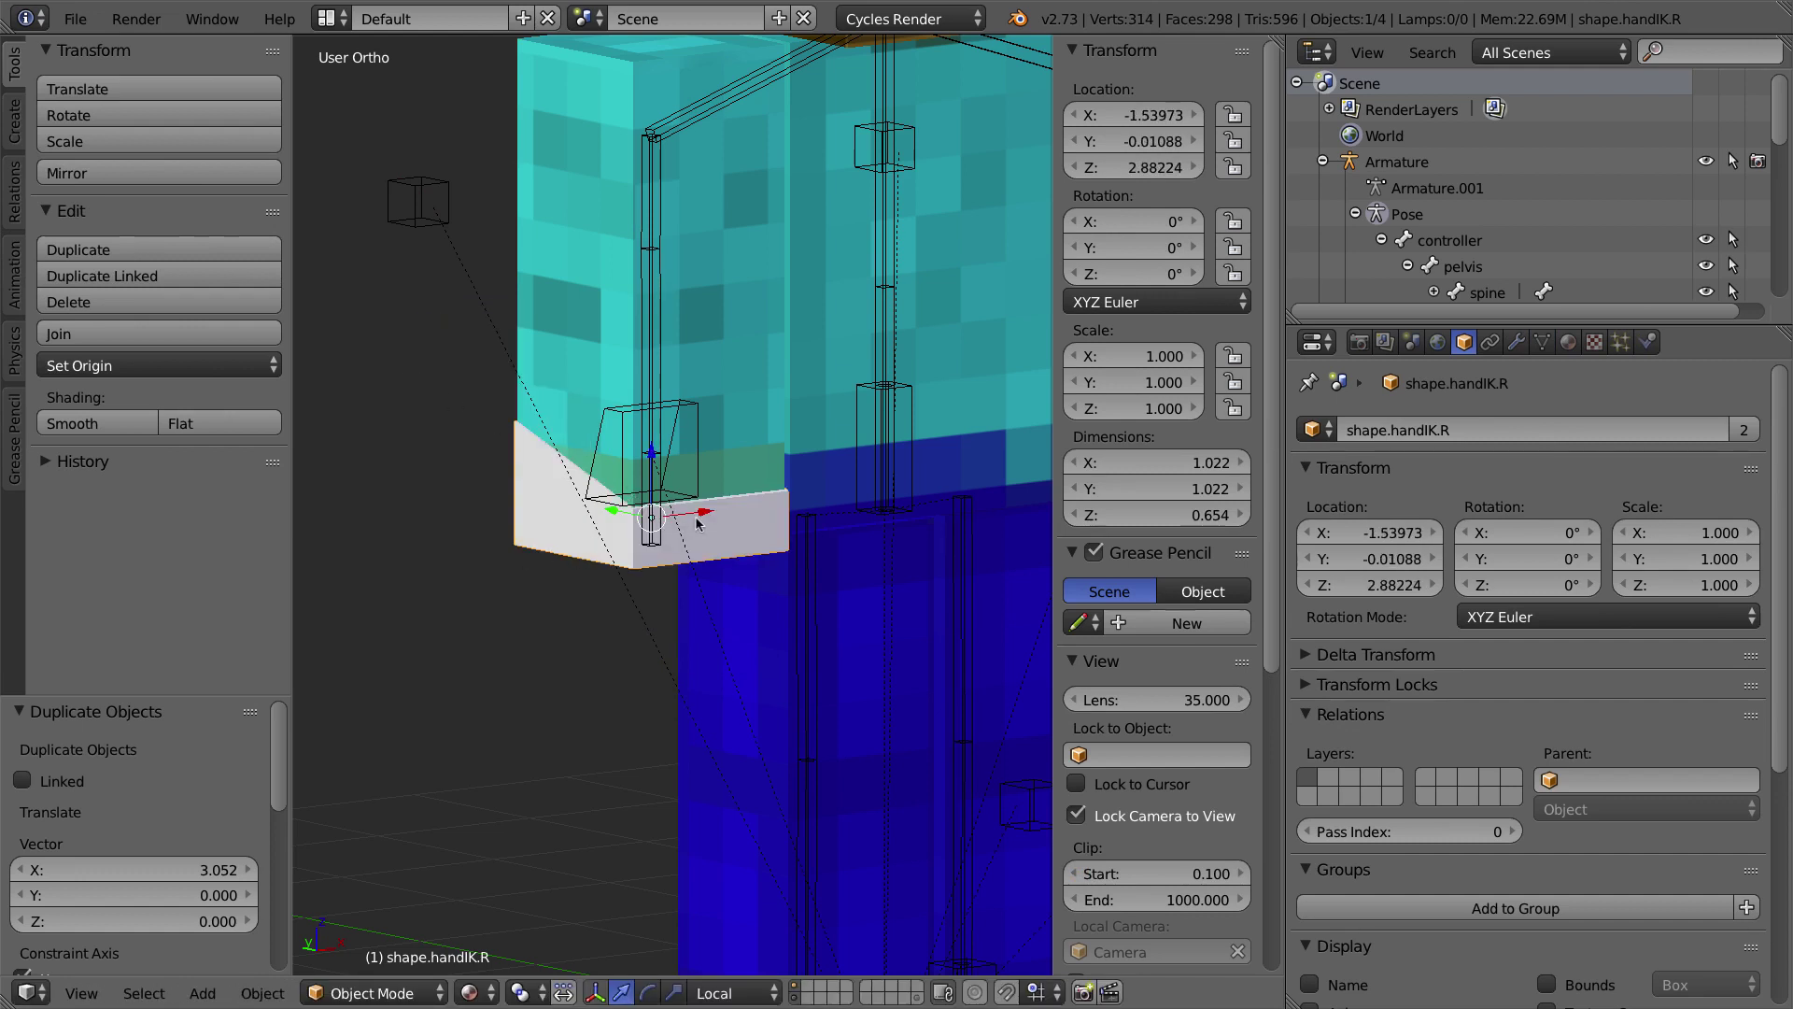
# Step: Move the wedge off the hand by about -1.481 along Y and 0.533 along Z, and rotate it 90° in the side view
pyautogui.press('KP_3')
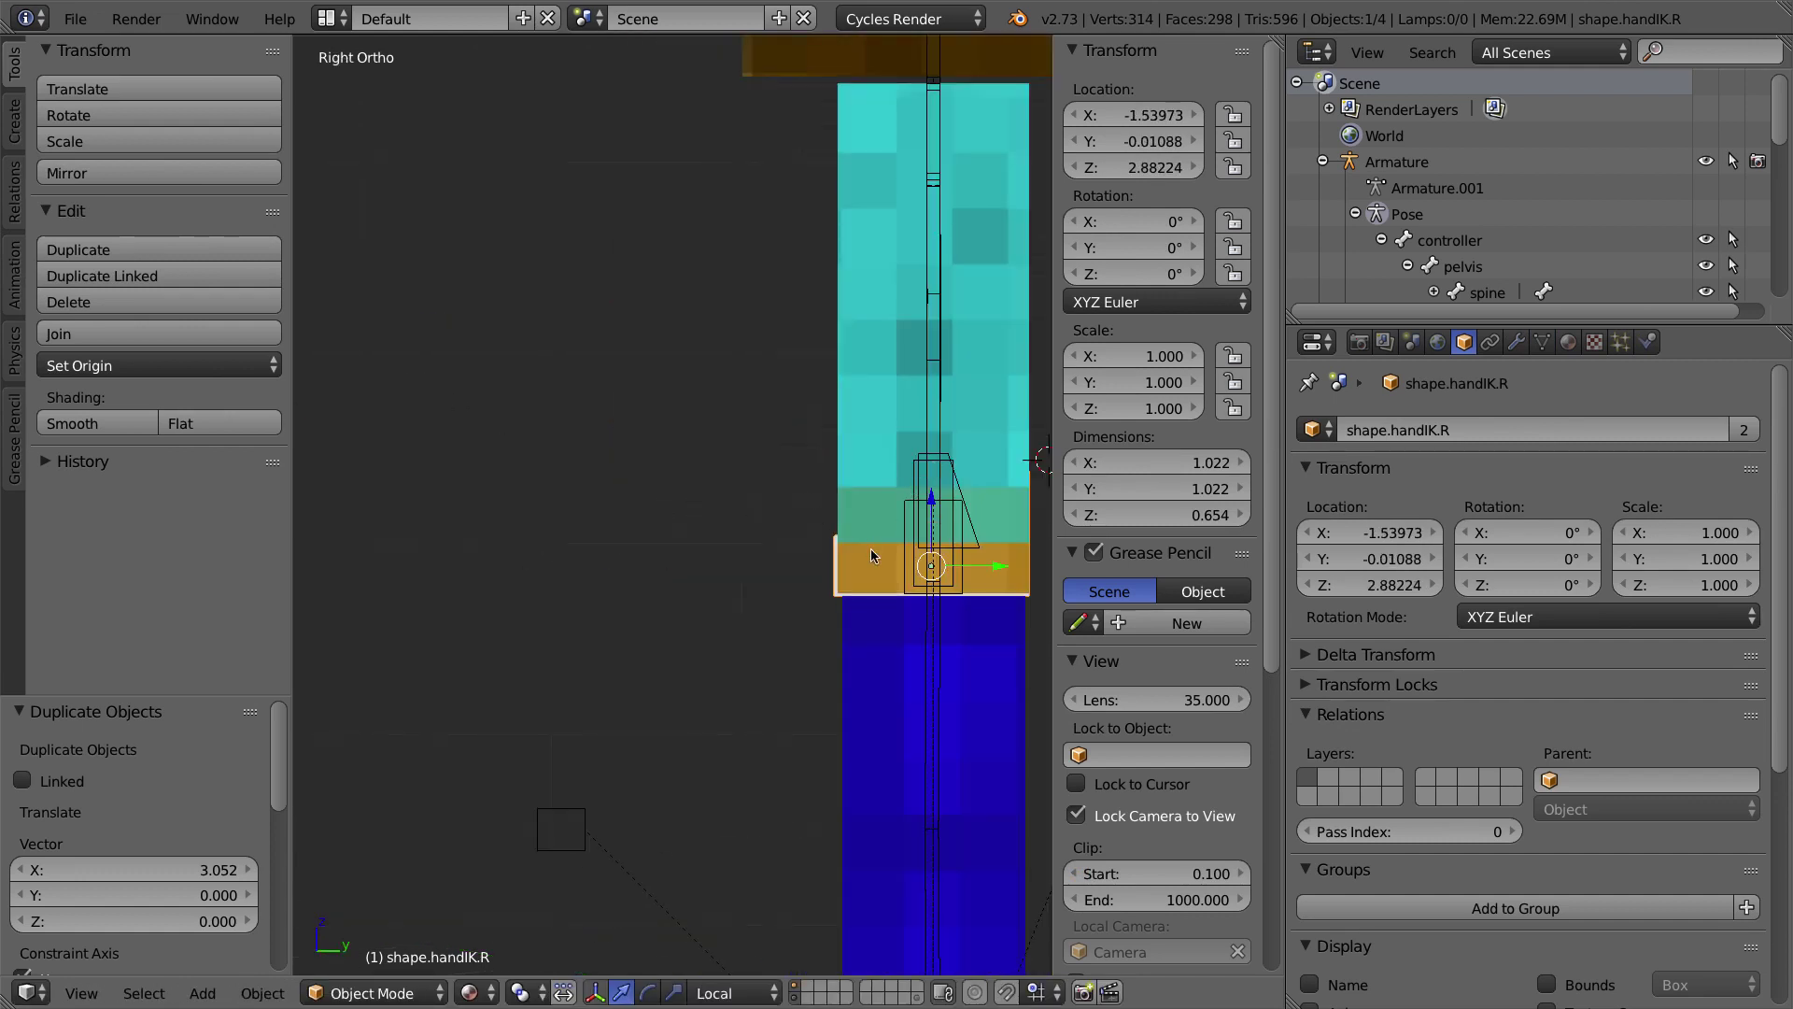
pyautogui.press('g')
pyautogui.click(587, 447)
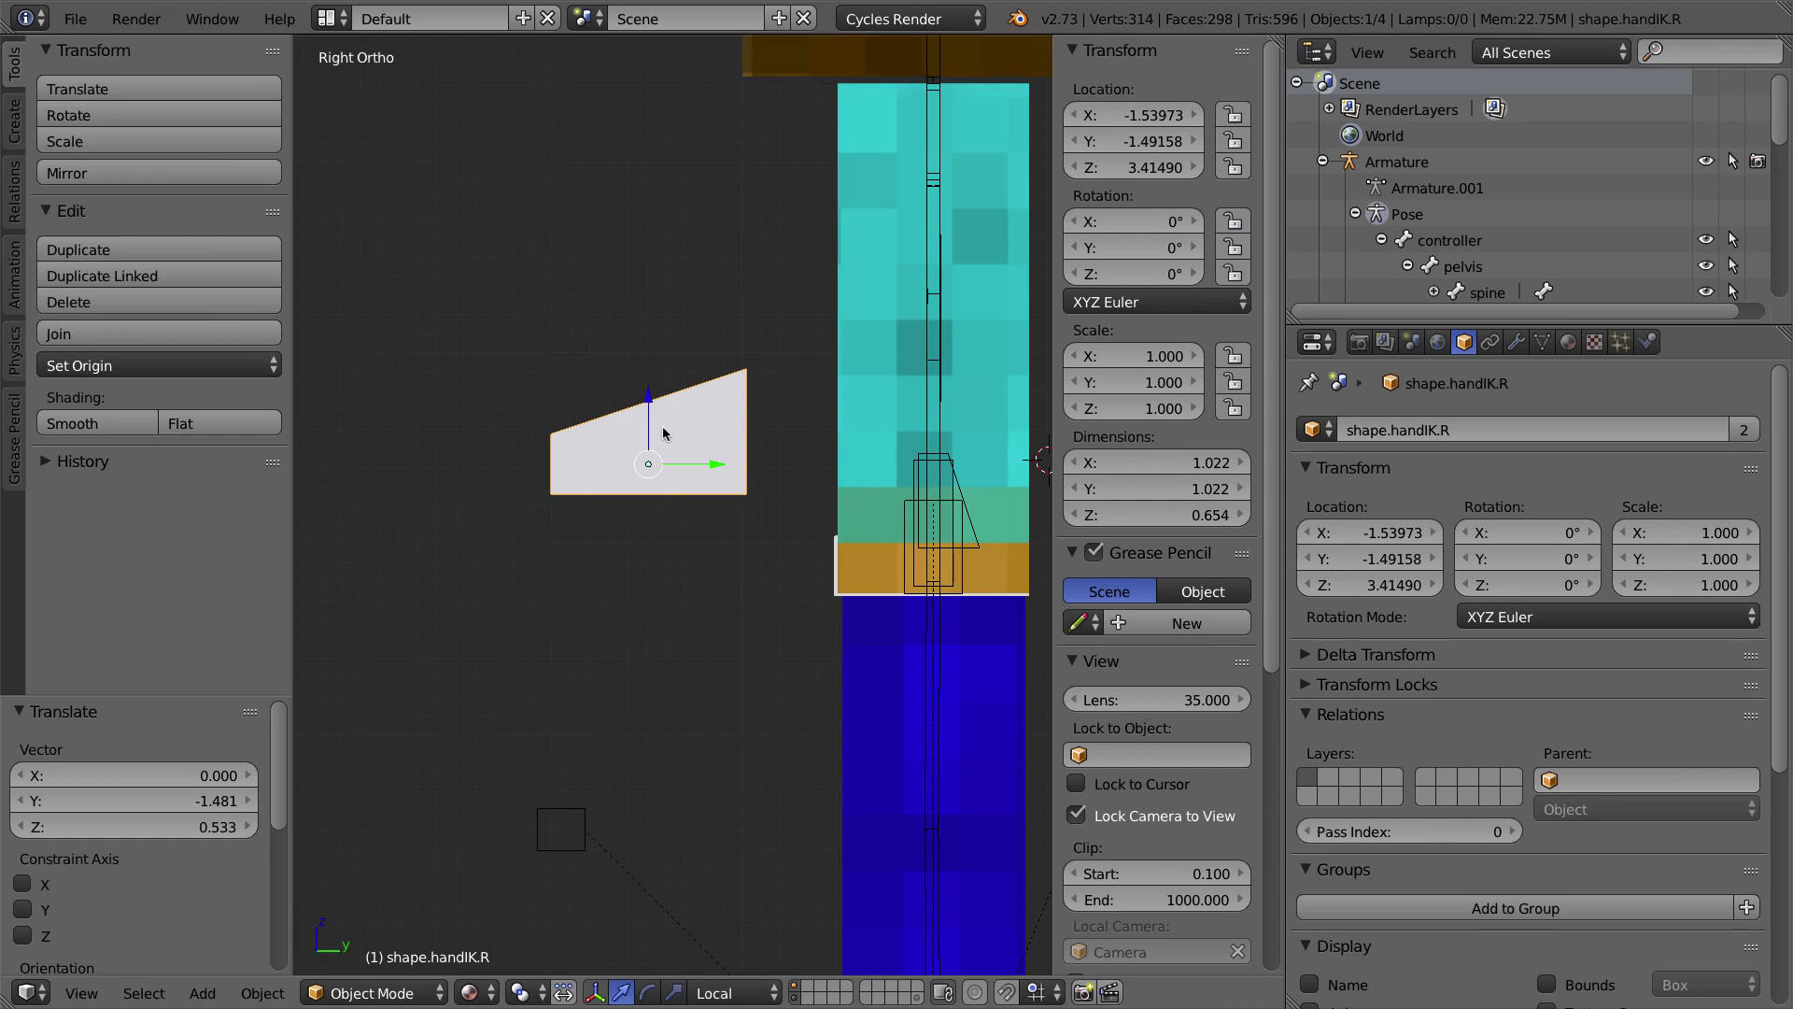
pyautogui.press('r')
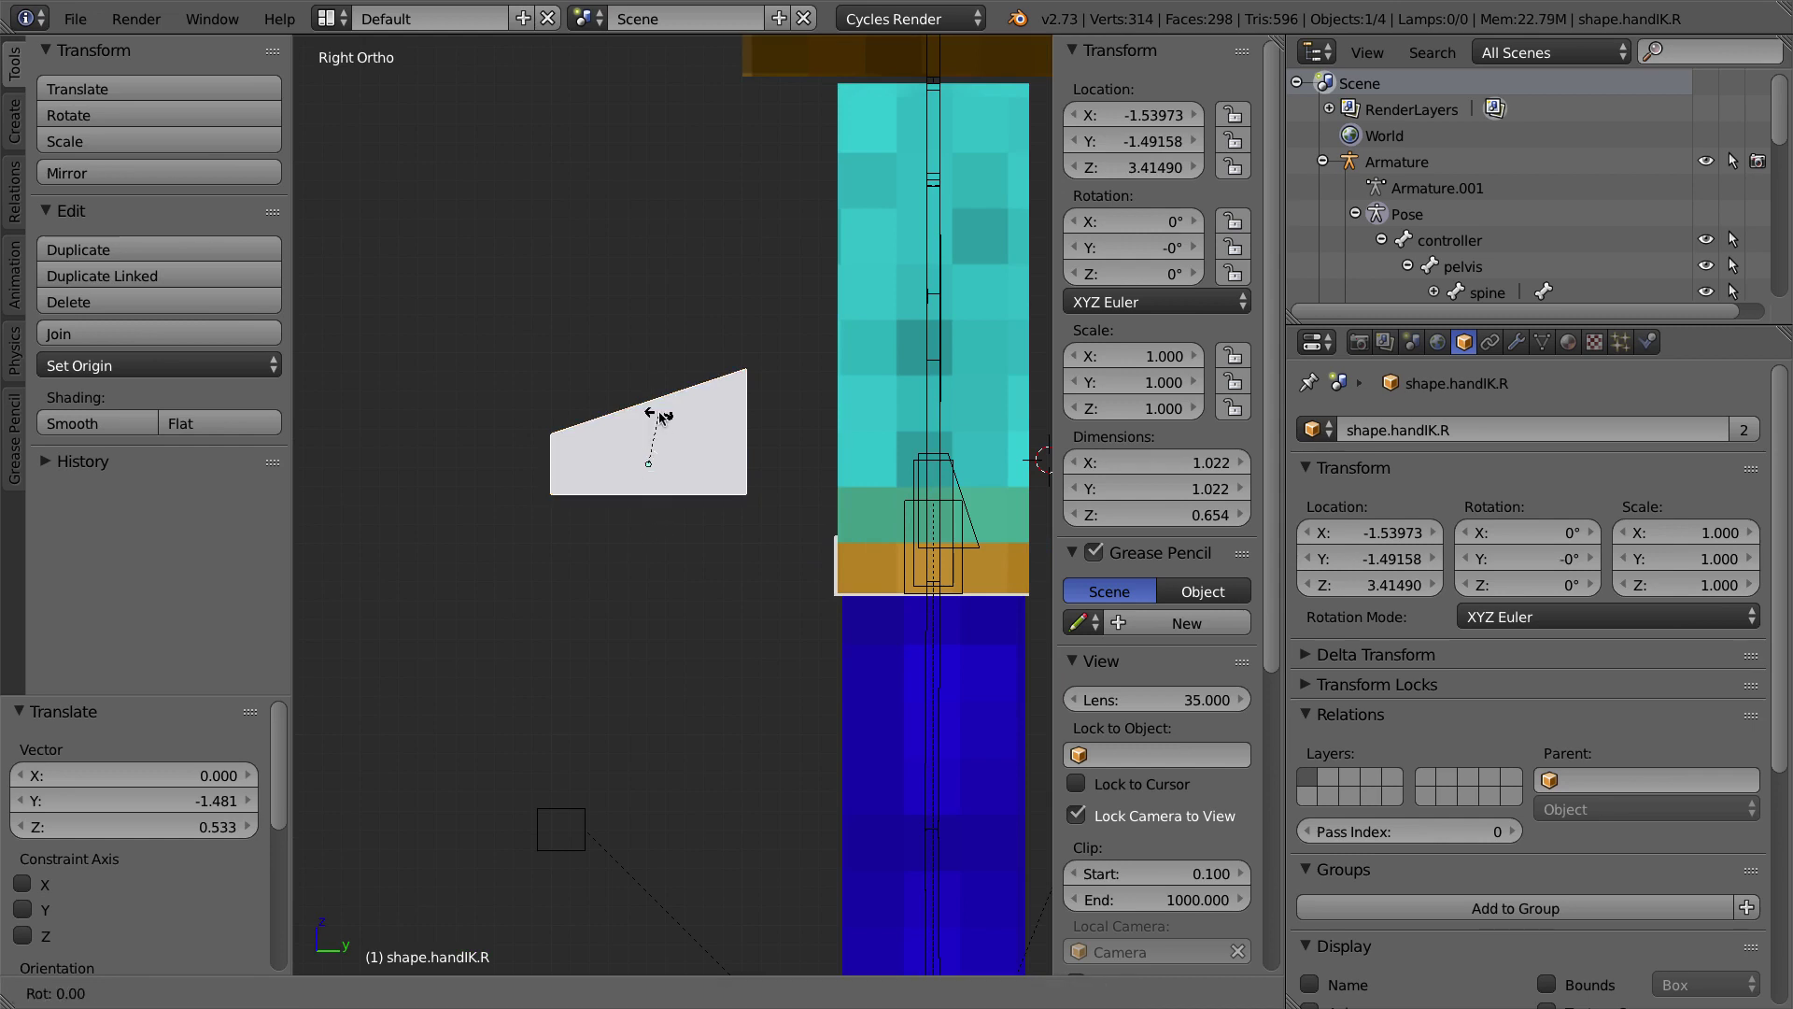
pyautogui.press('9')
pyautogui.press('0')
pyautogui.press('Return')
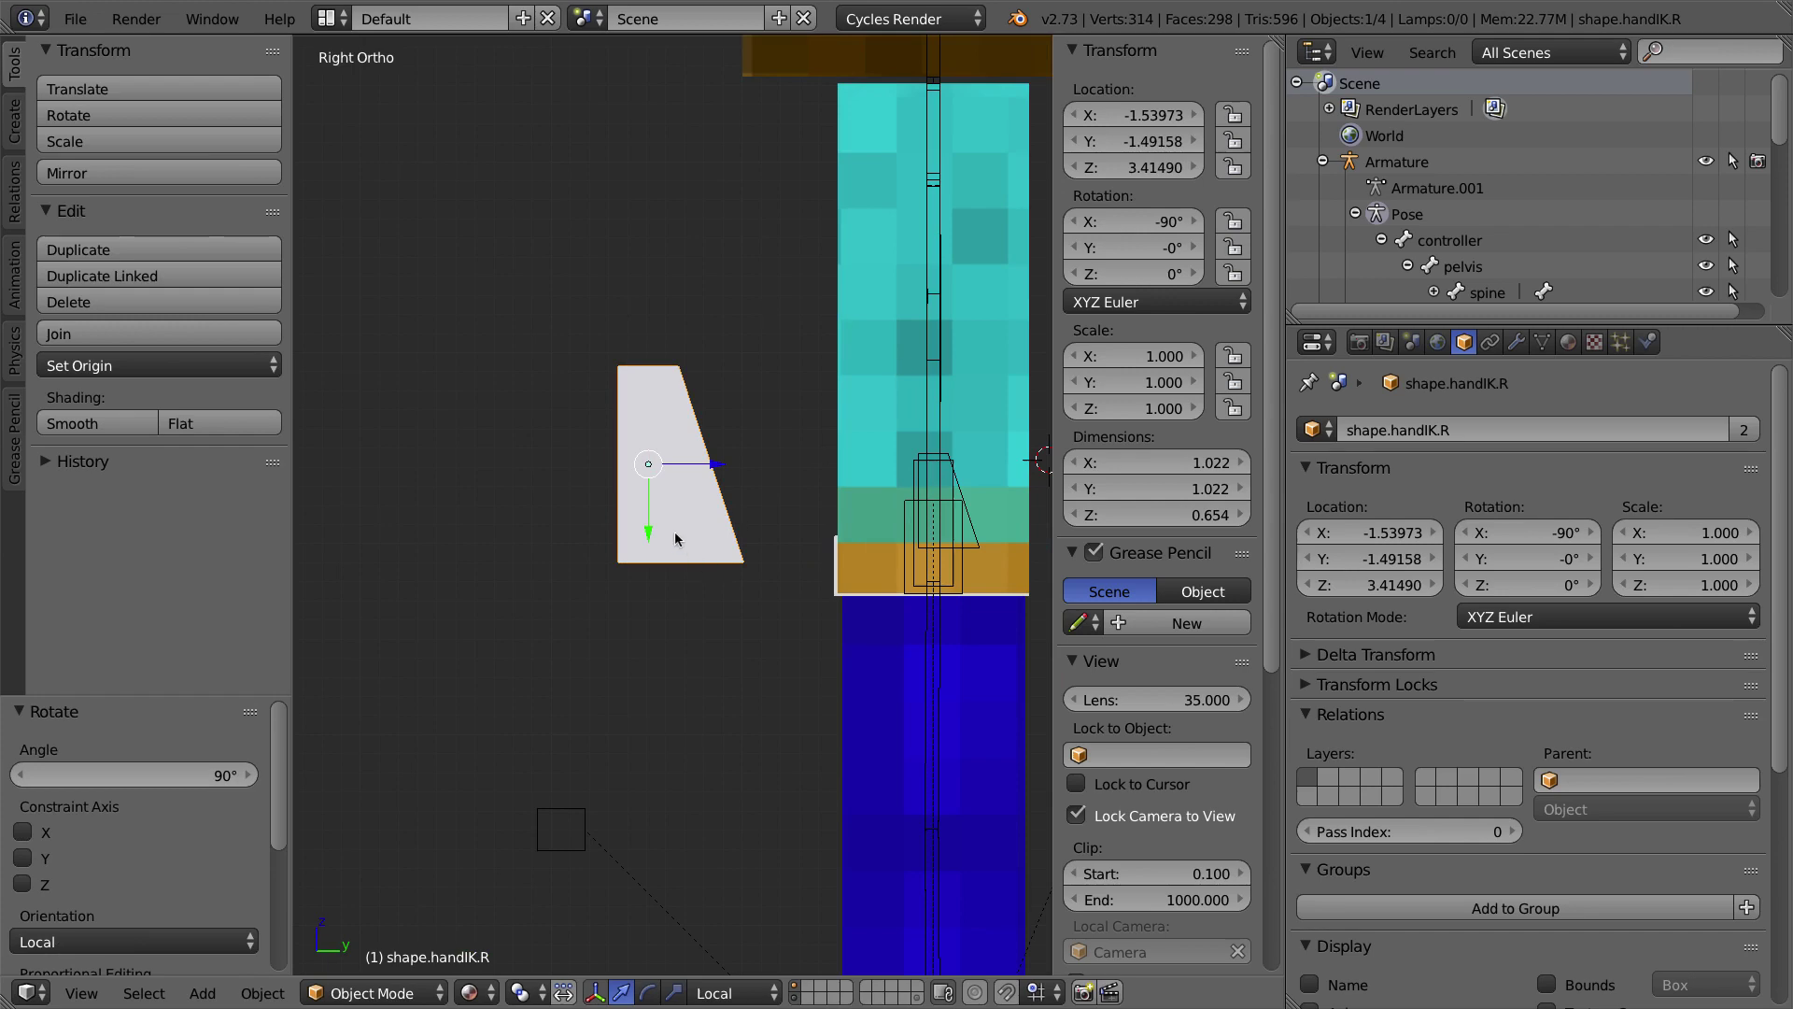
# Step: Move the rotated wedge about 1.412 along Y and -0.083 along Z, back over the handIK.R bone's custom shape
pyautogui.moveTo(640, 475); pyautogui.dragTo(753, 508, button='middle')
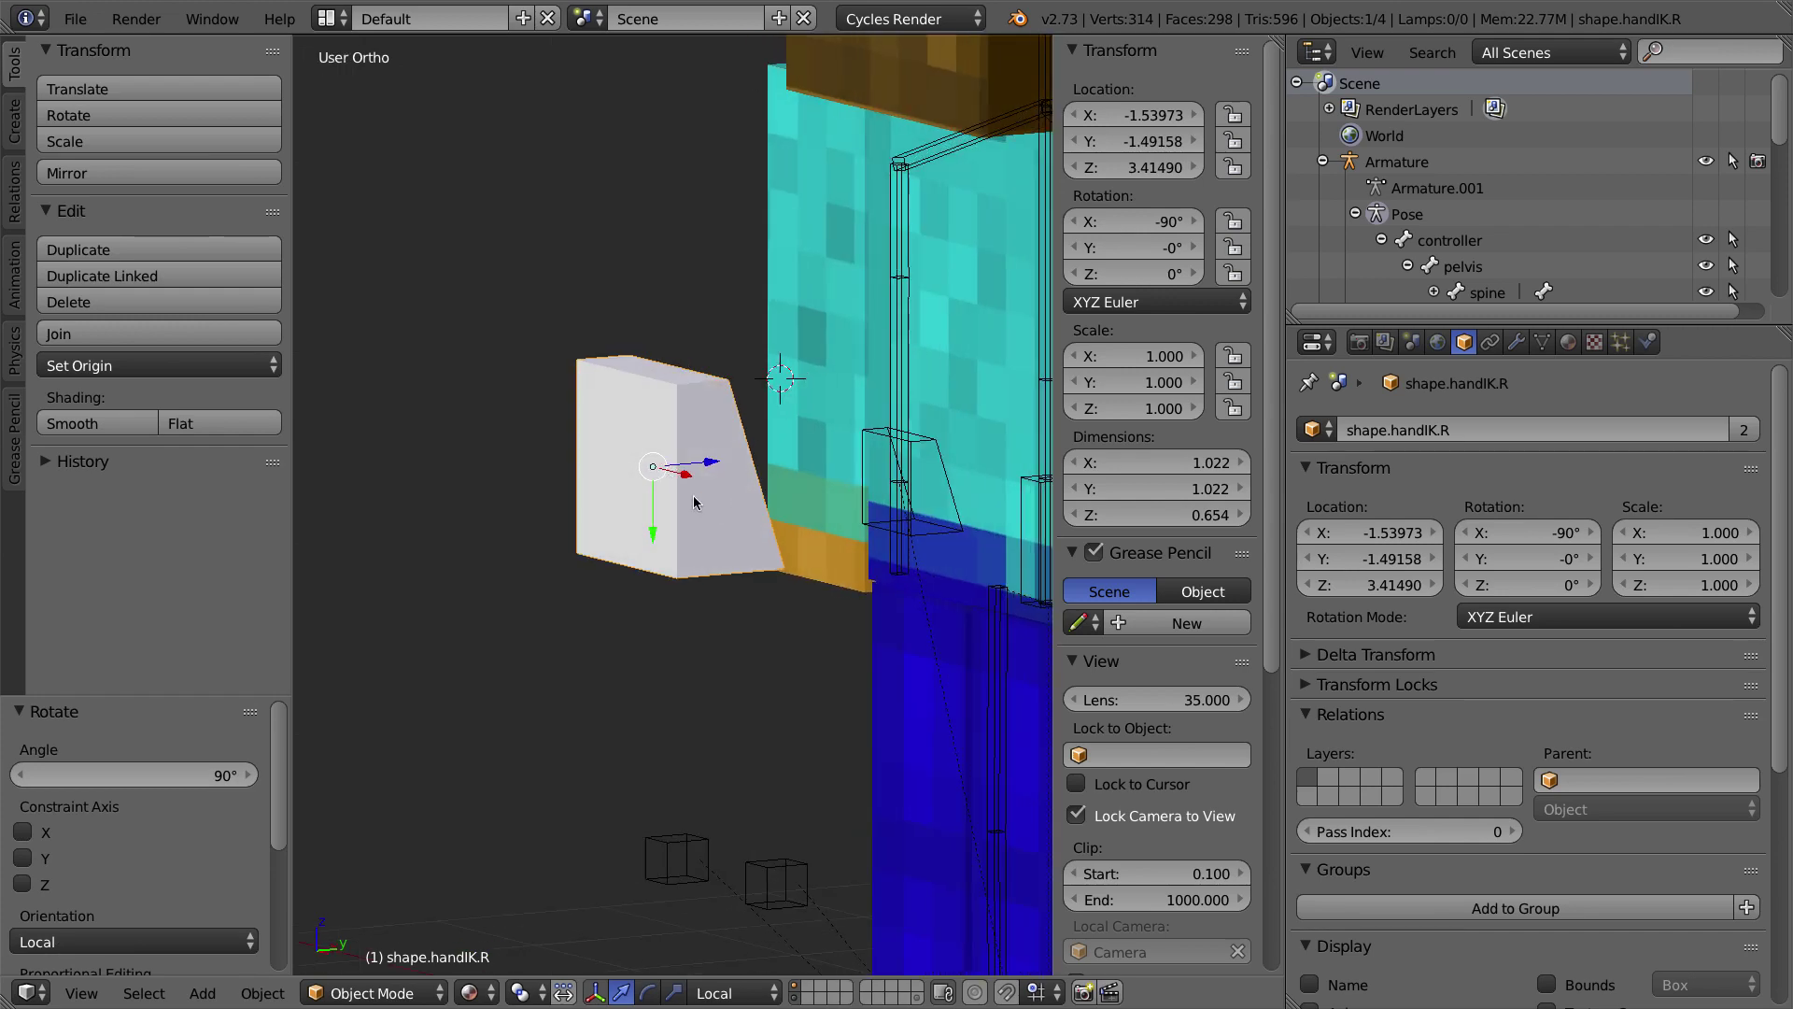
pyautogui.press('KP_1')
pyautogui.press('KP_3')
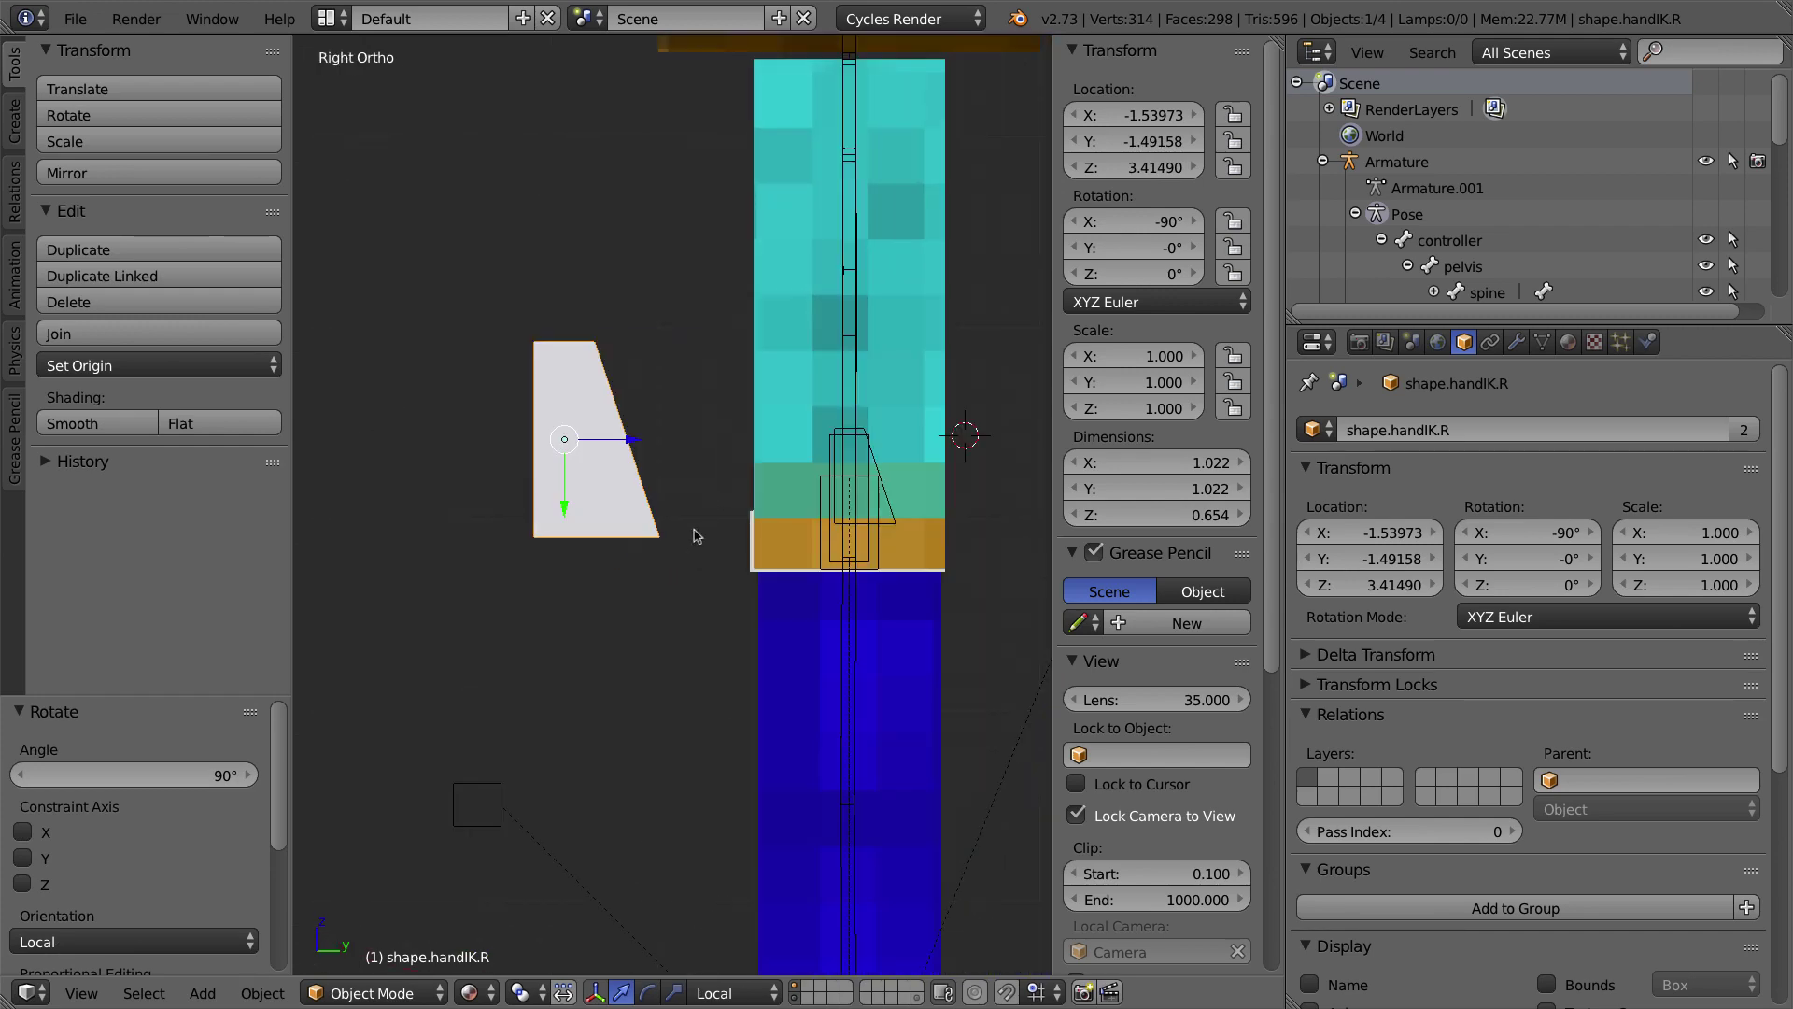
pyautogui.press('g')
pyautogui.click(934, 531)
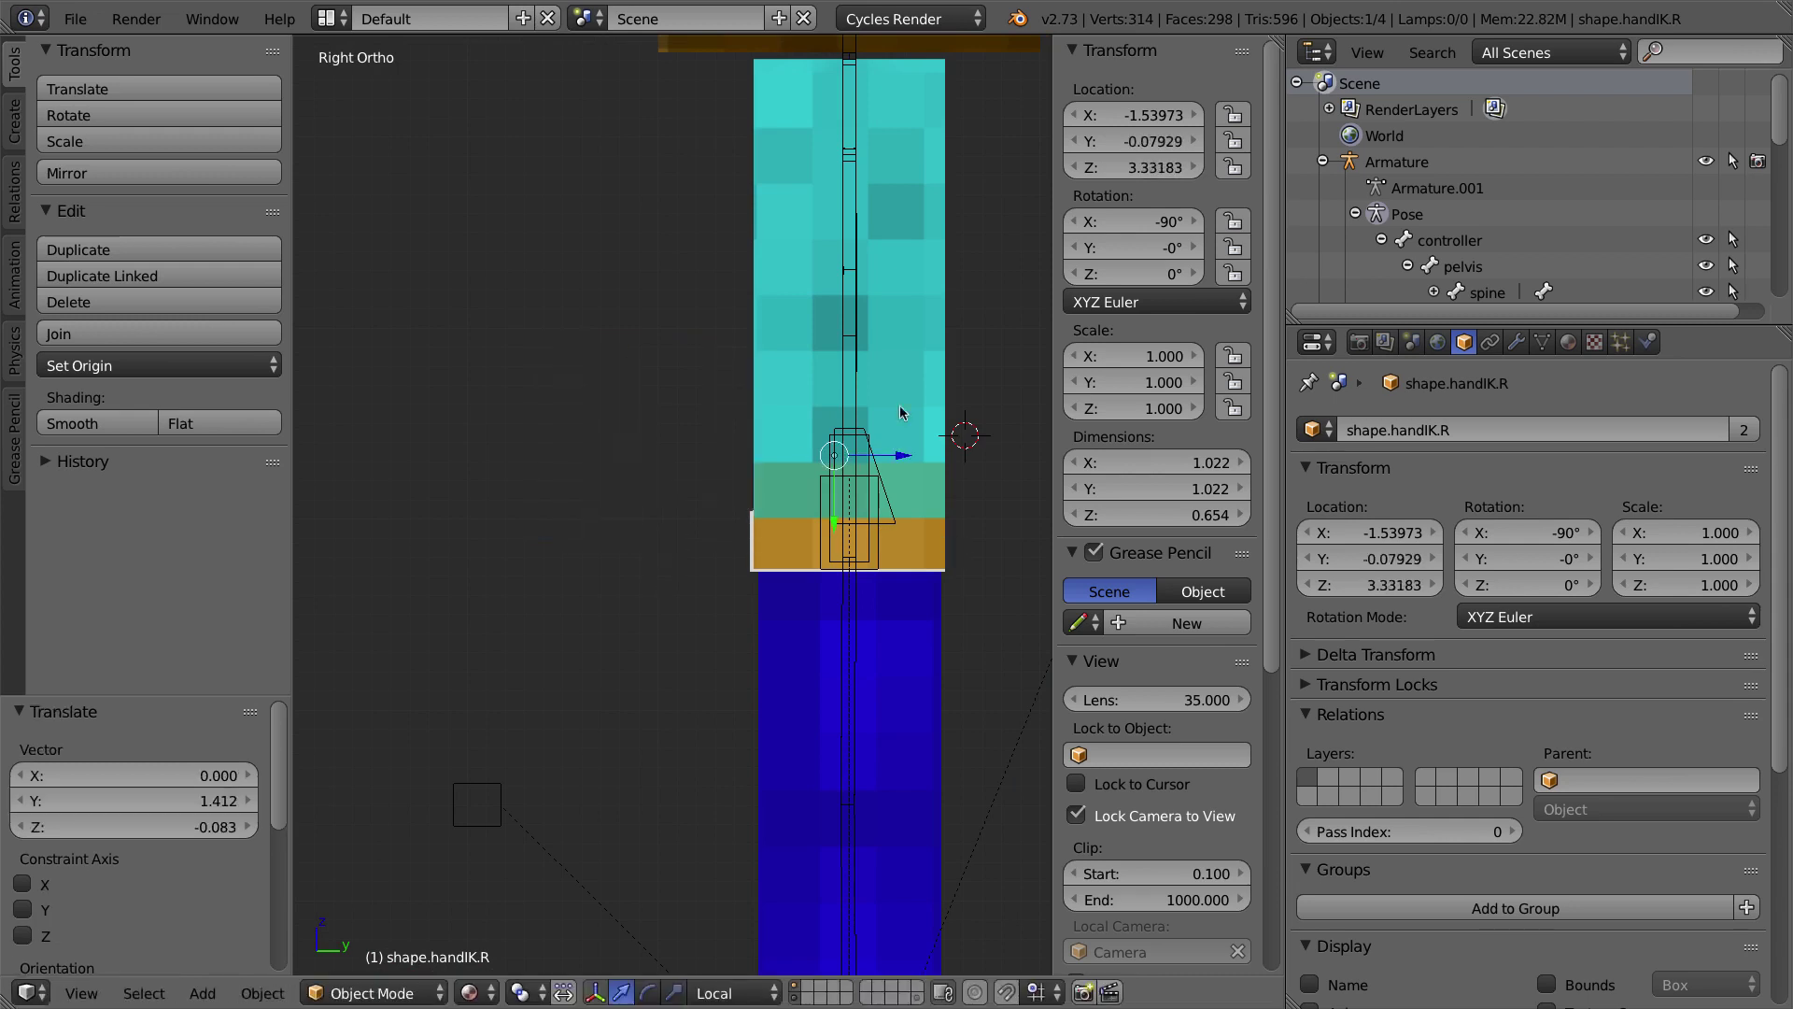
# Step: In wireframe, shrink the wedge to a scale of about 0.480 and move it onto the outline of the handIK.R custom shape
pyautogui.press('z')
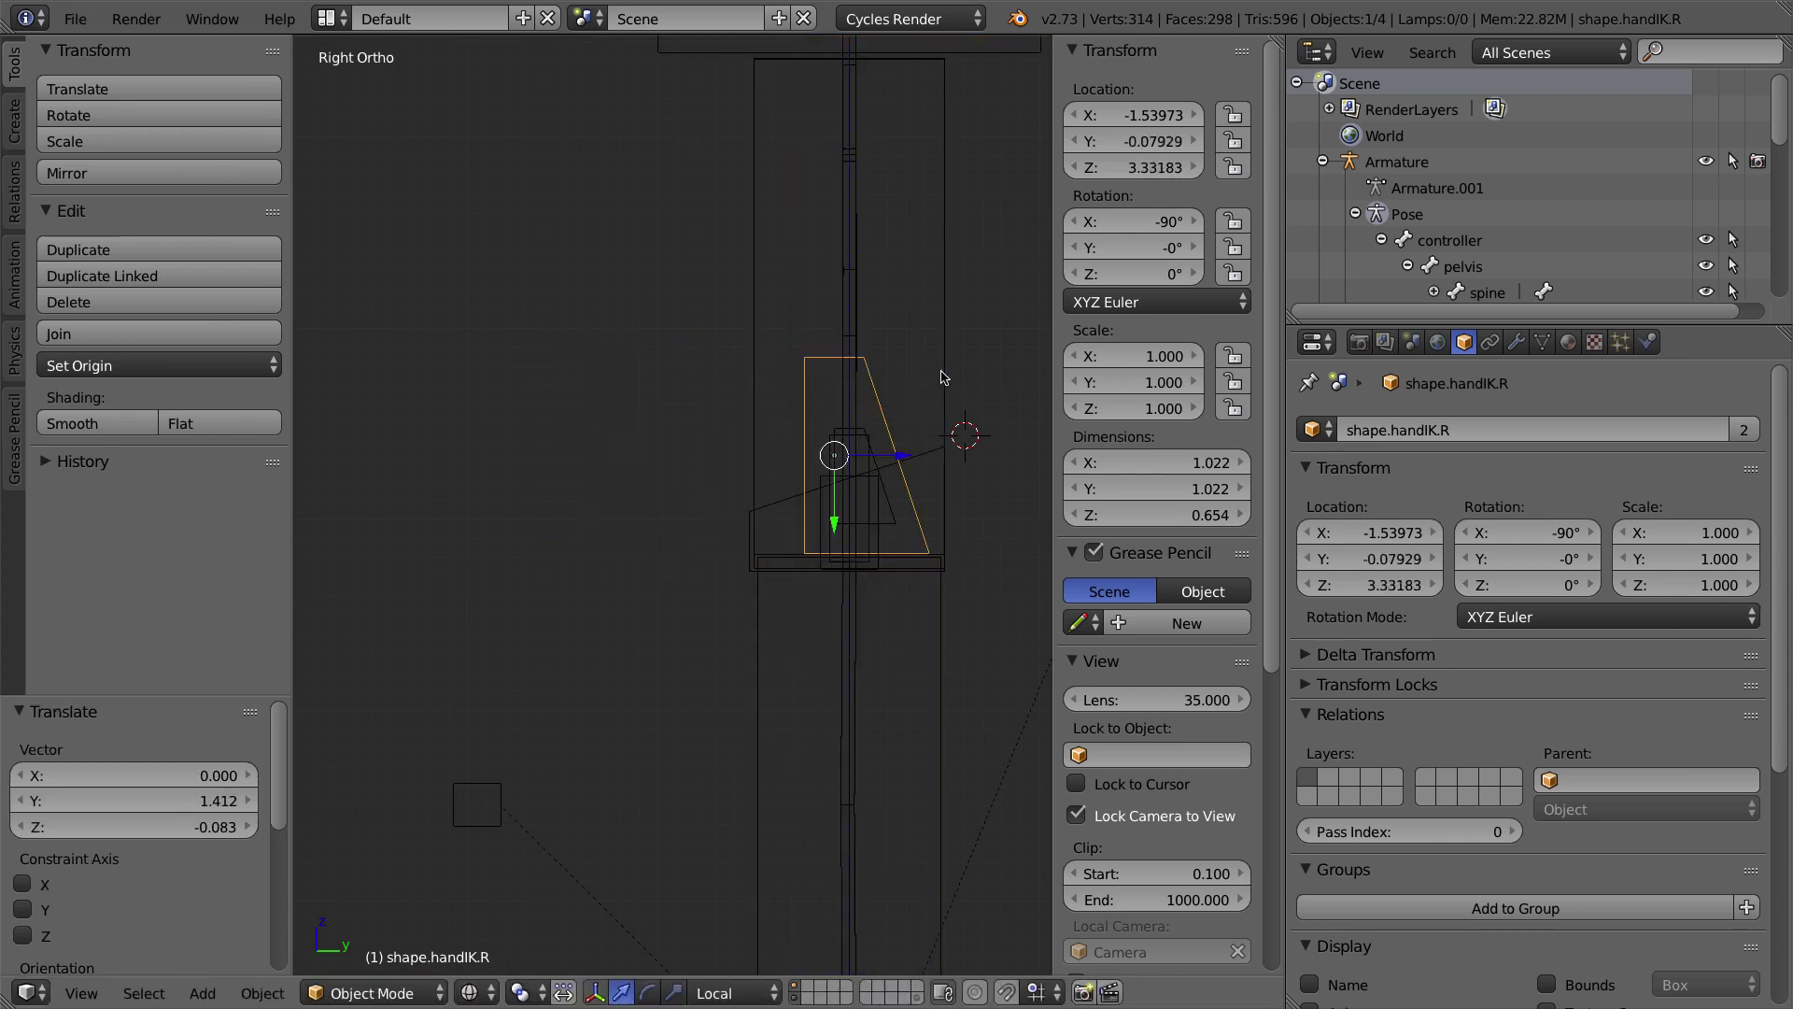
pyautogui.press('KP_Decimal')
pyautogui.scroll(3, 803, 386)
pyautogui.press('s')
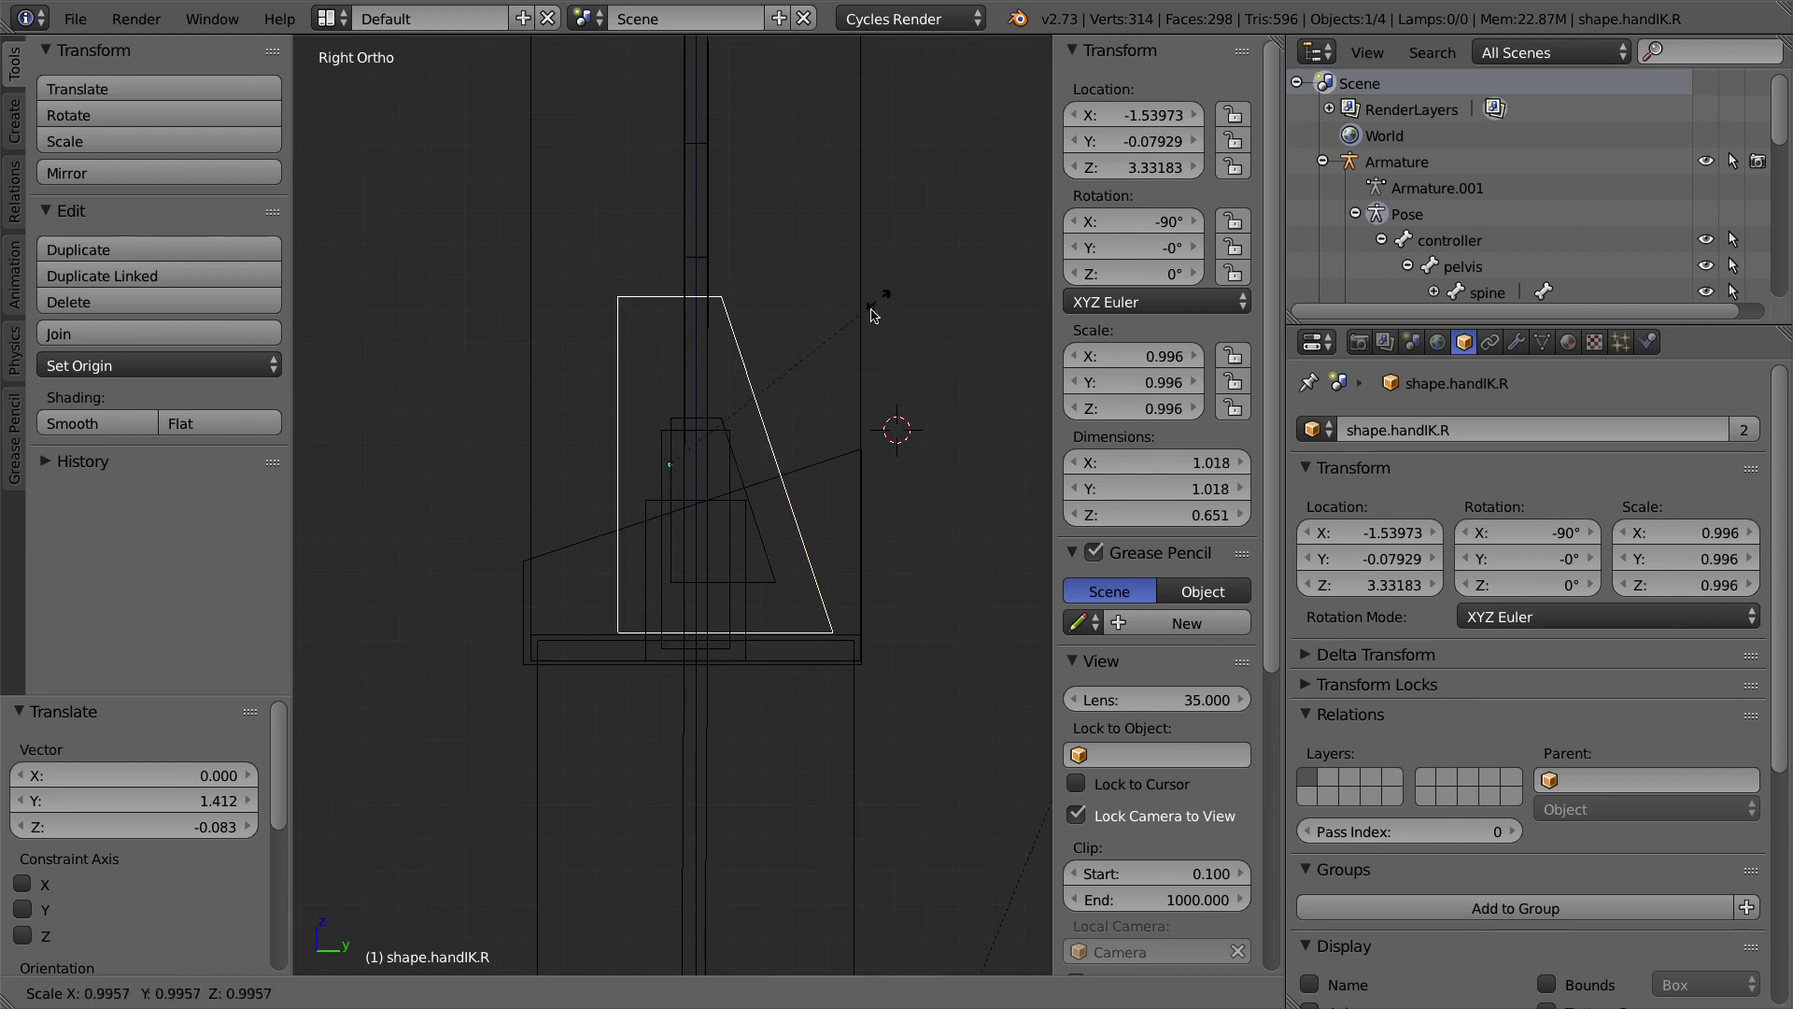
pyautogui.click(781, 414)
pyautogui.press('g')
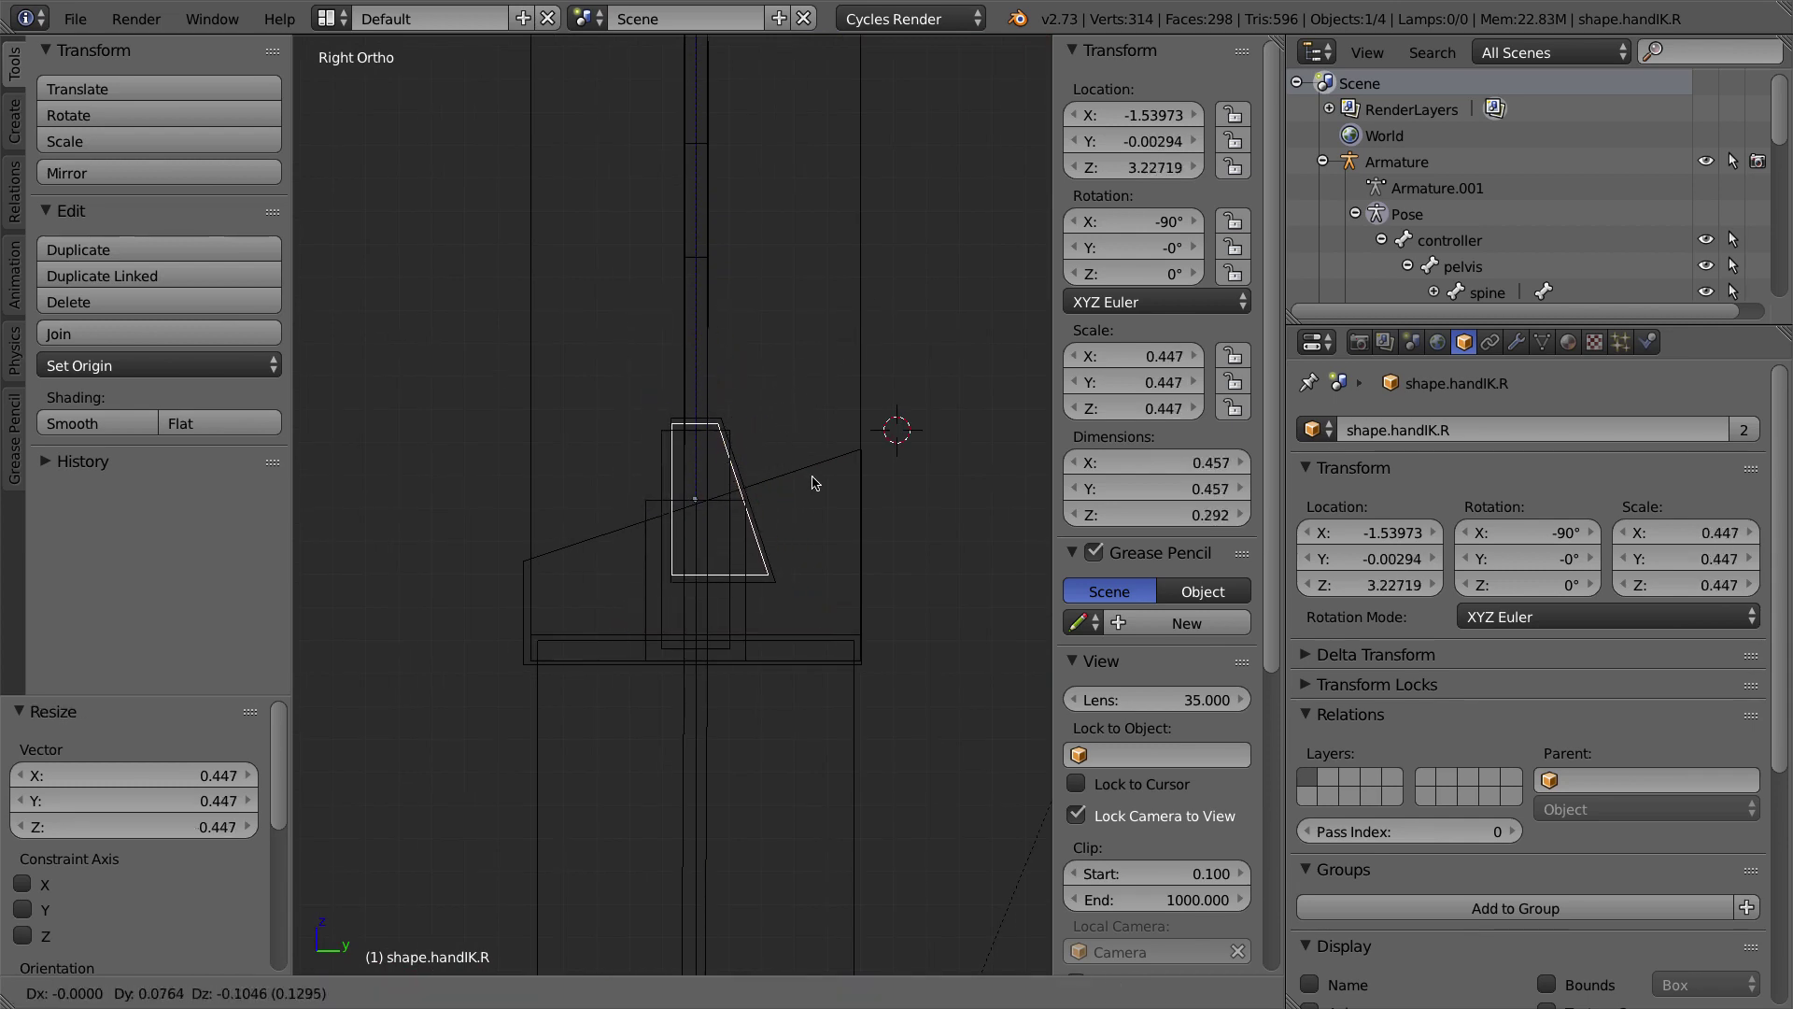
pyautogui.click(828, 494)
pyautogui.press('s')
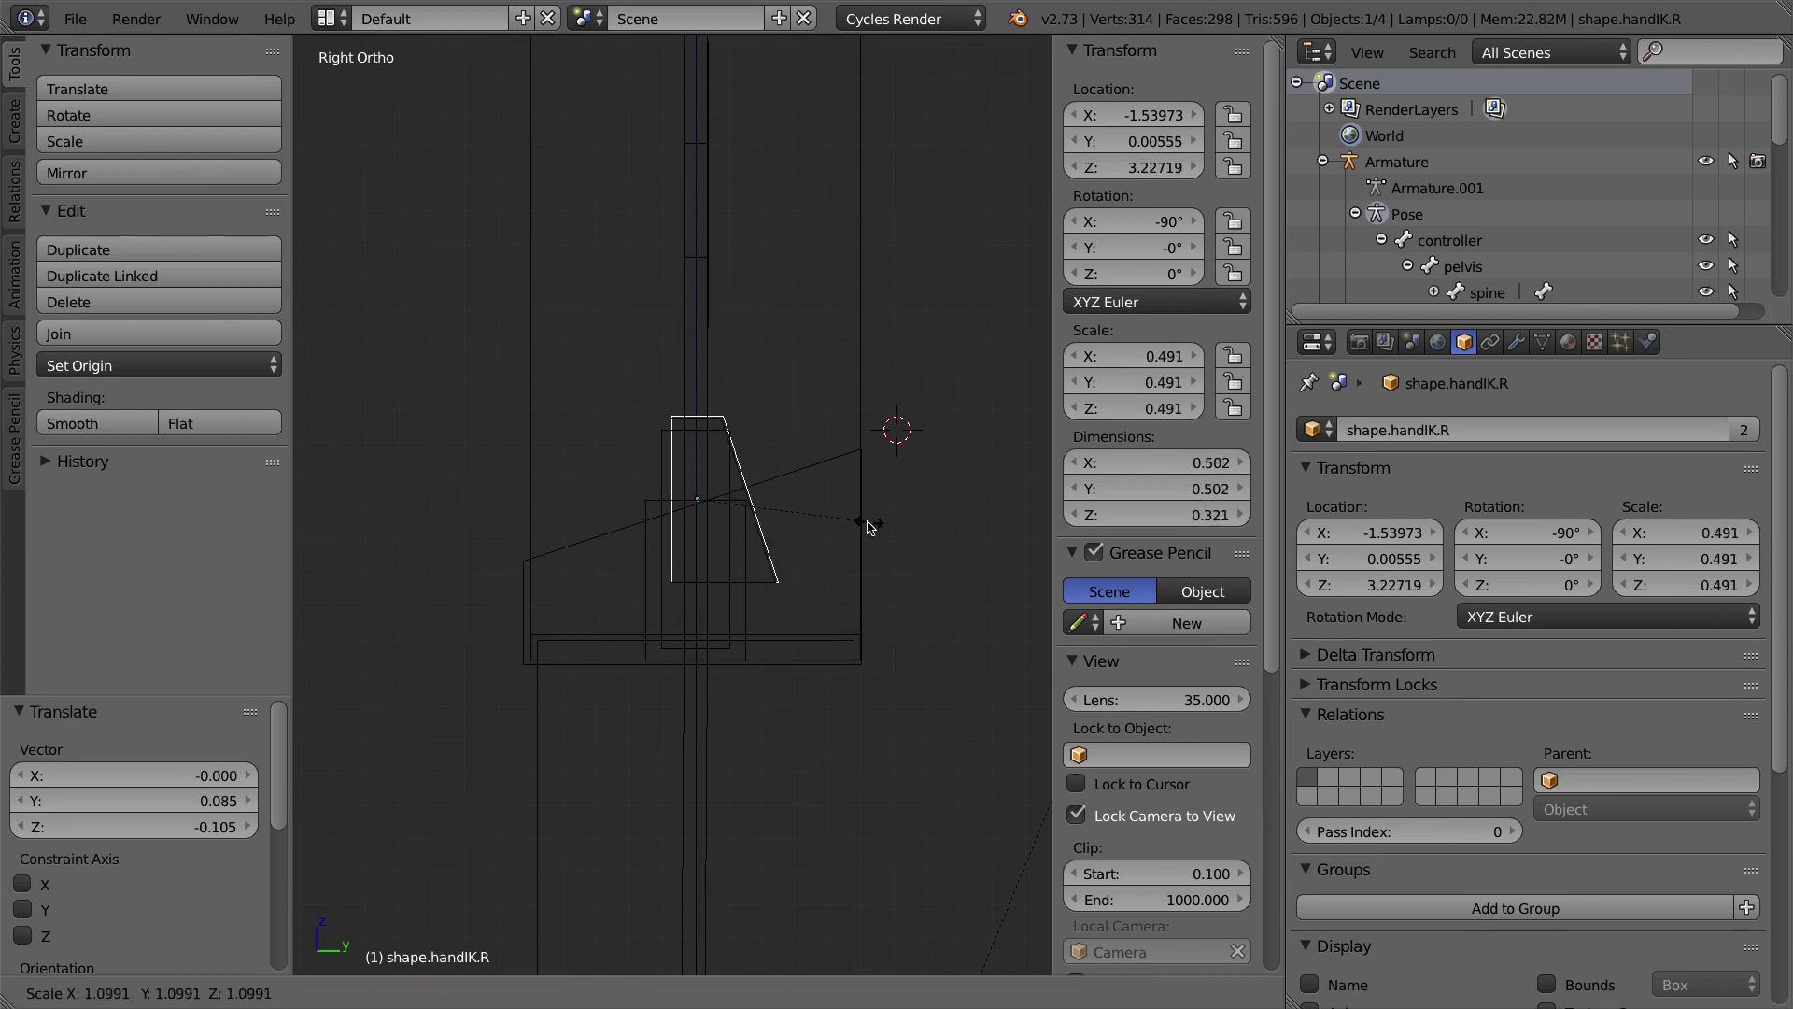
pyautogui.click(865, 523)
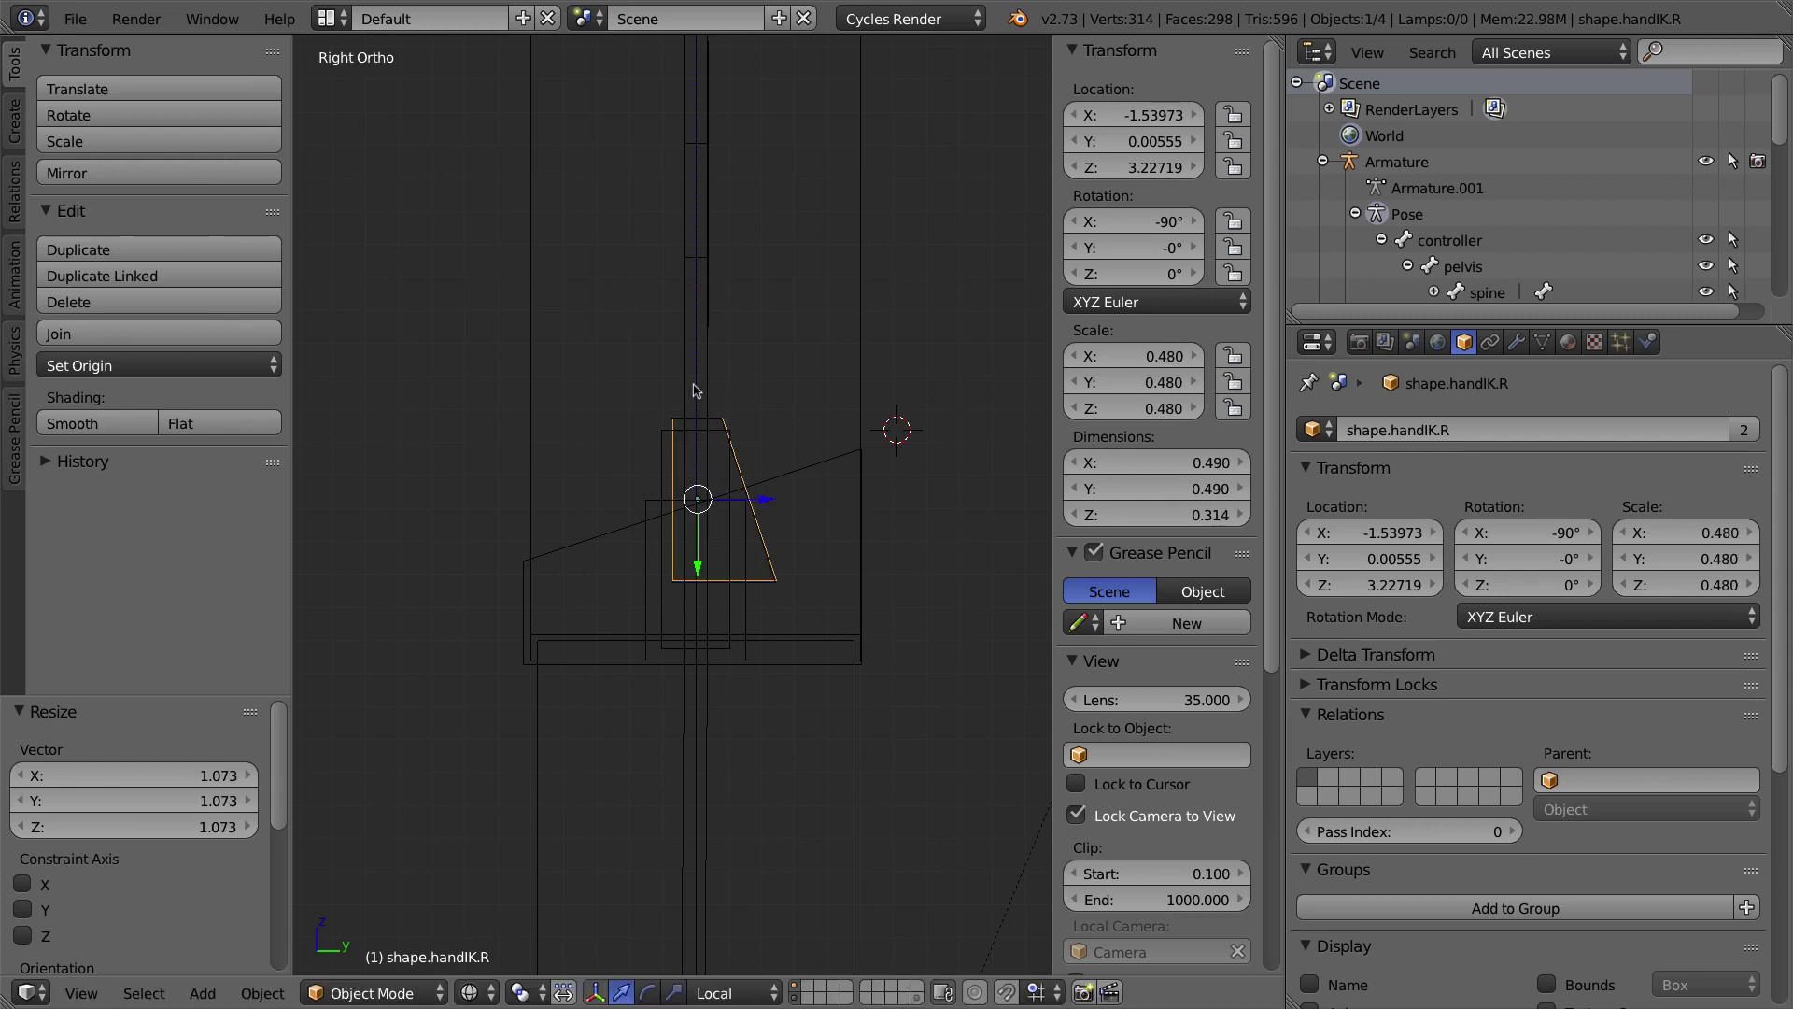
# Step: Fine-tune the wedge's fit to the custom shape outline by shifting it about -0.007 along Y and scaling it by about 1.011
pyautogui.scroll(4, 820, 402)
pyautogui.scroll(1, 686, 348)
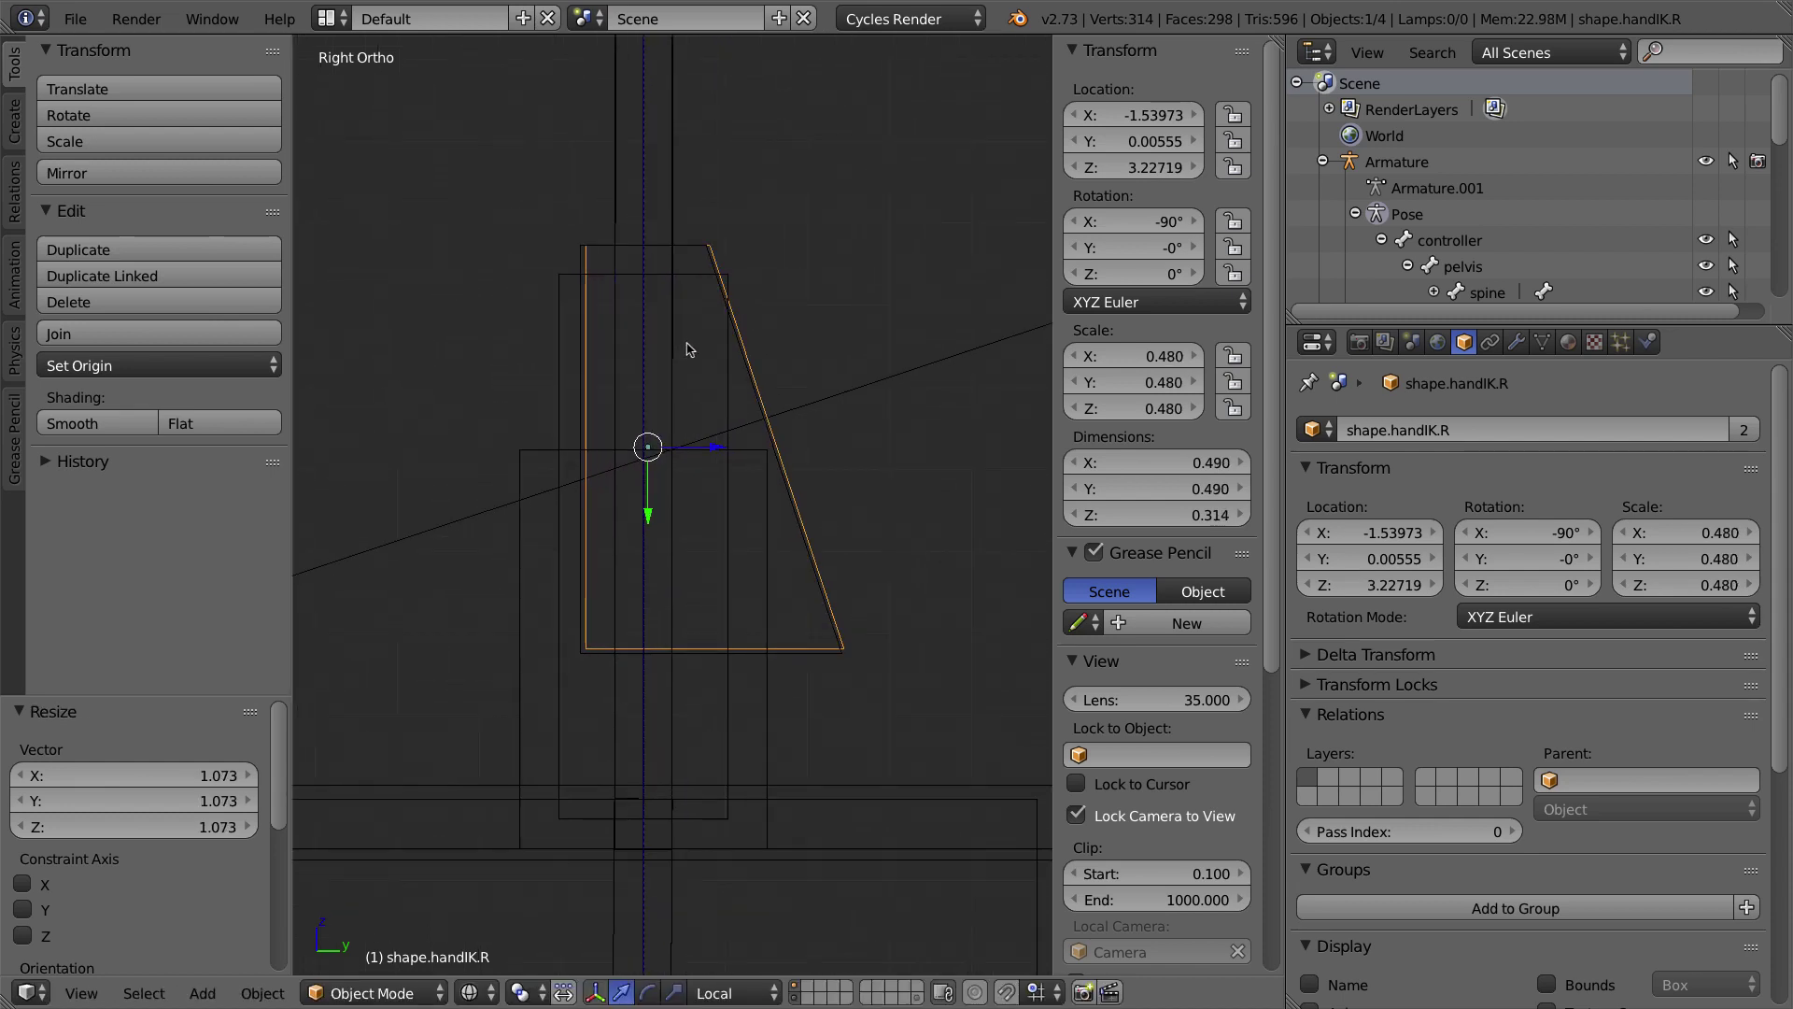
pyautogui.press('g')
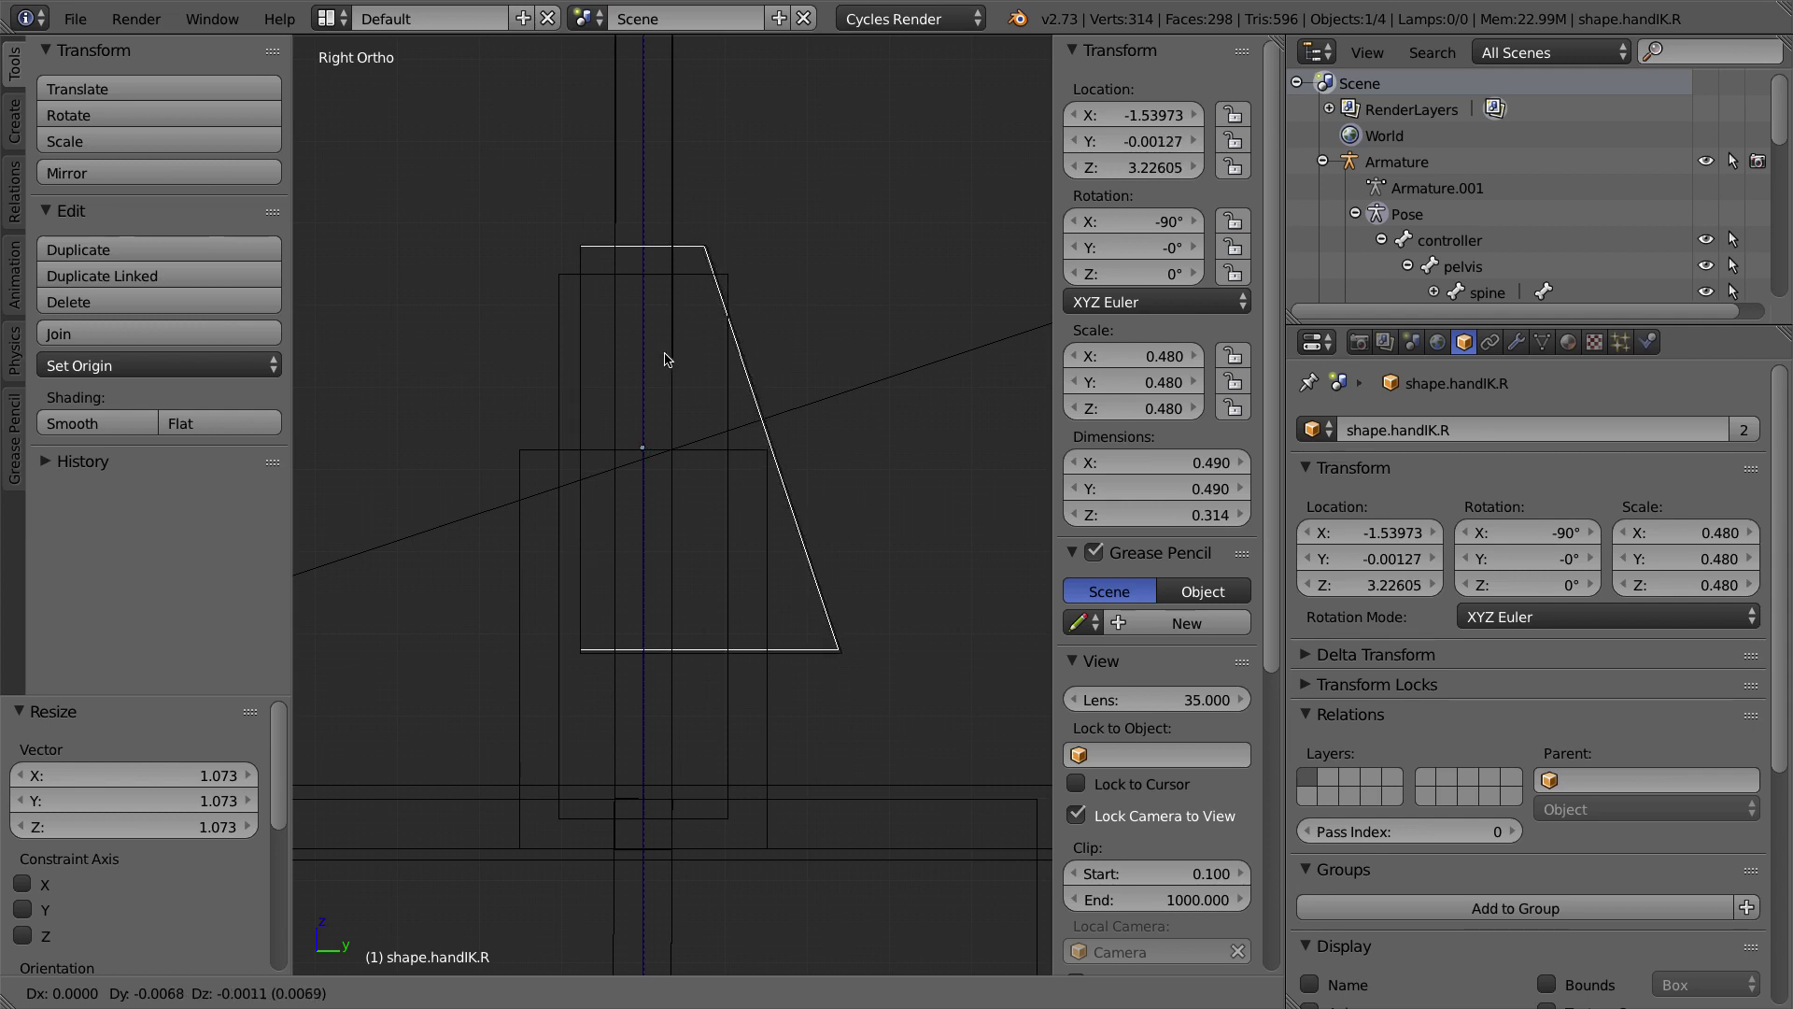
pyautogui.click(665, 358)
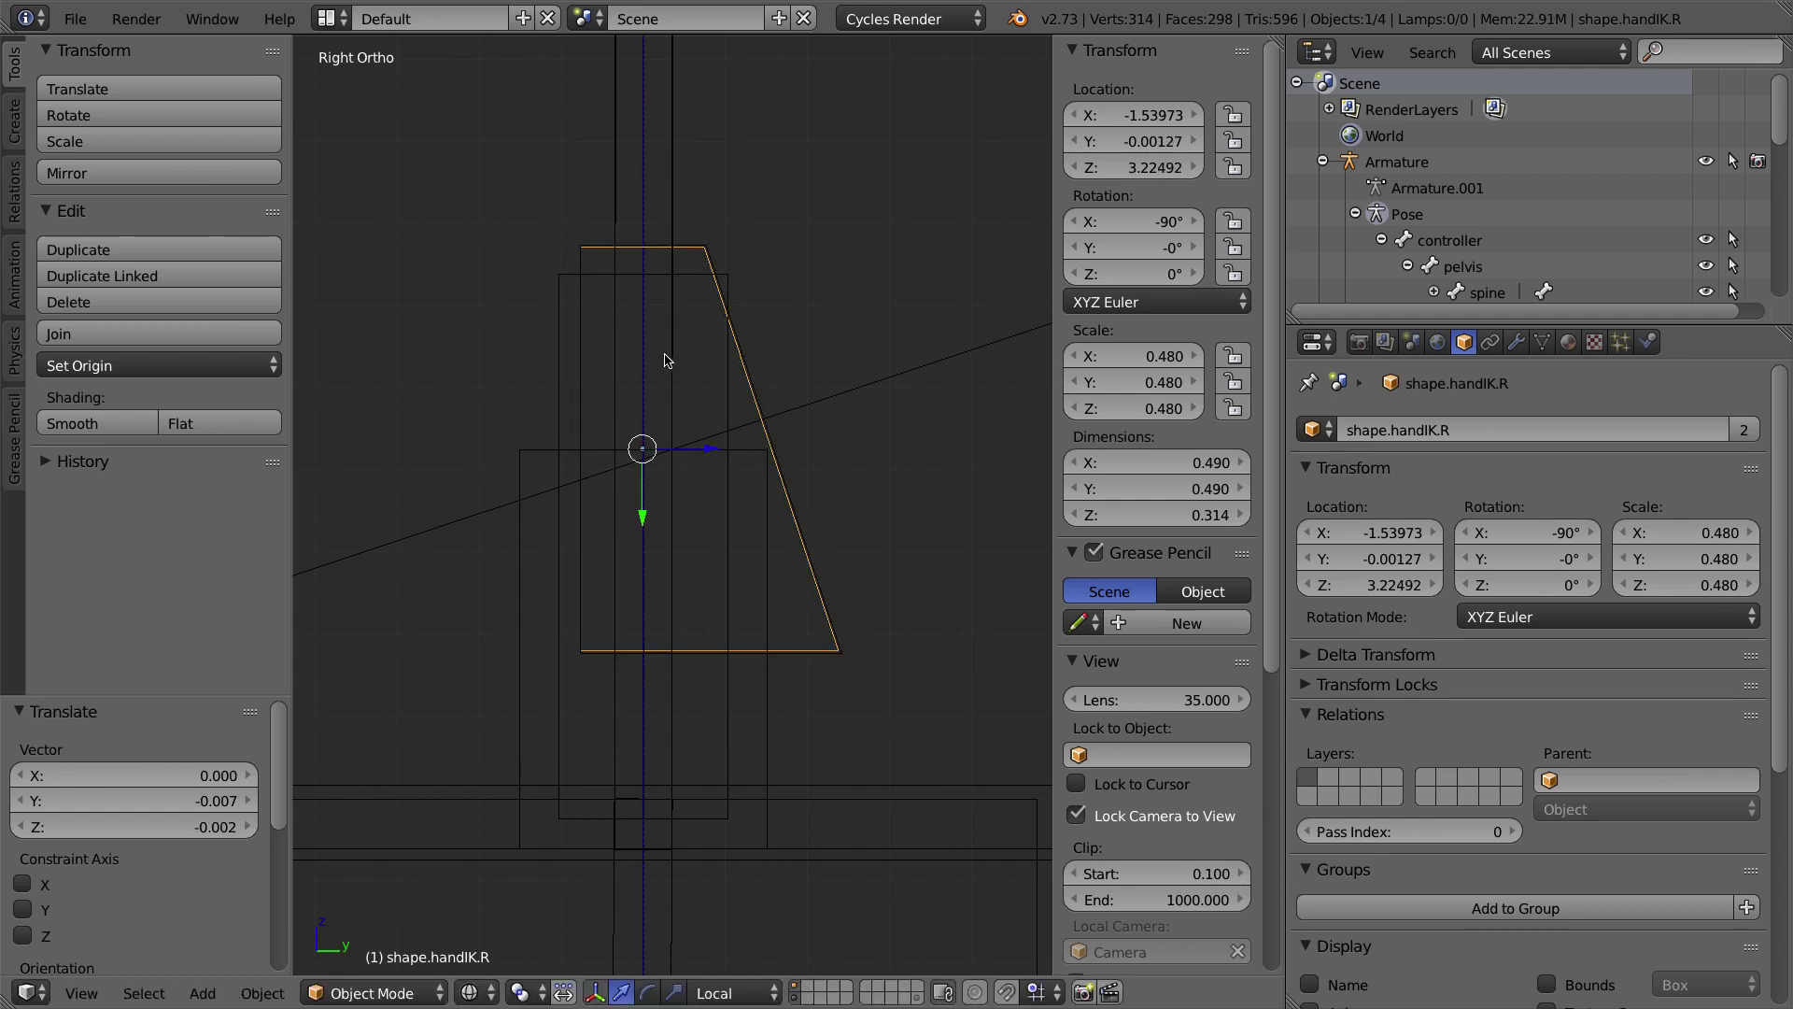
pyautogui.press('s')
pyautogui.click(863, 420)
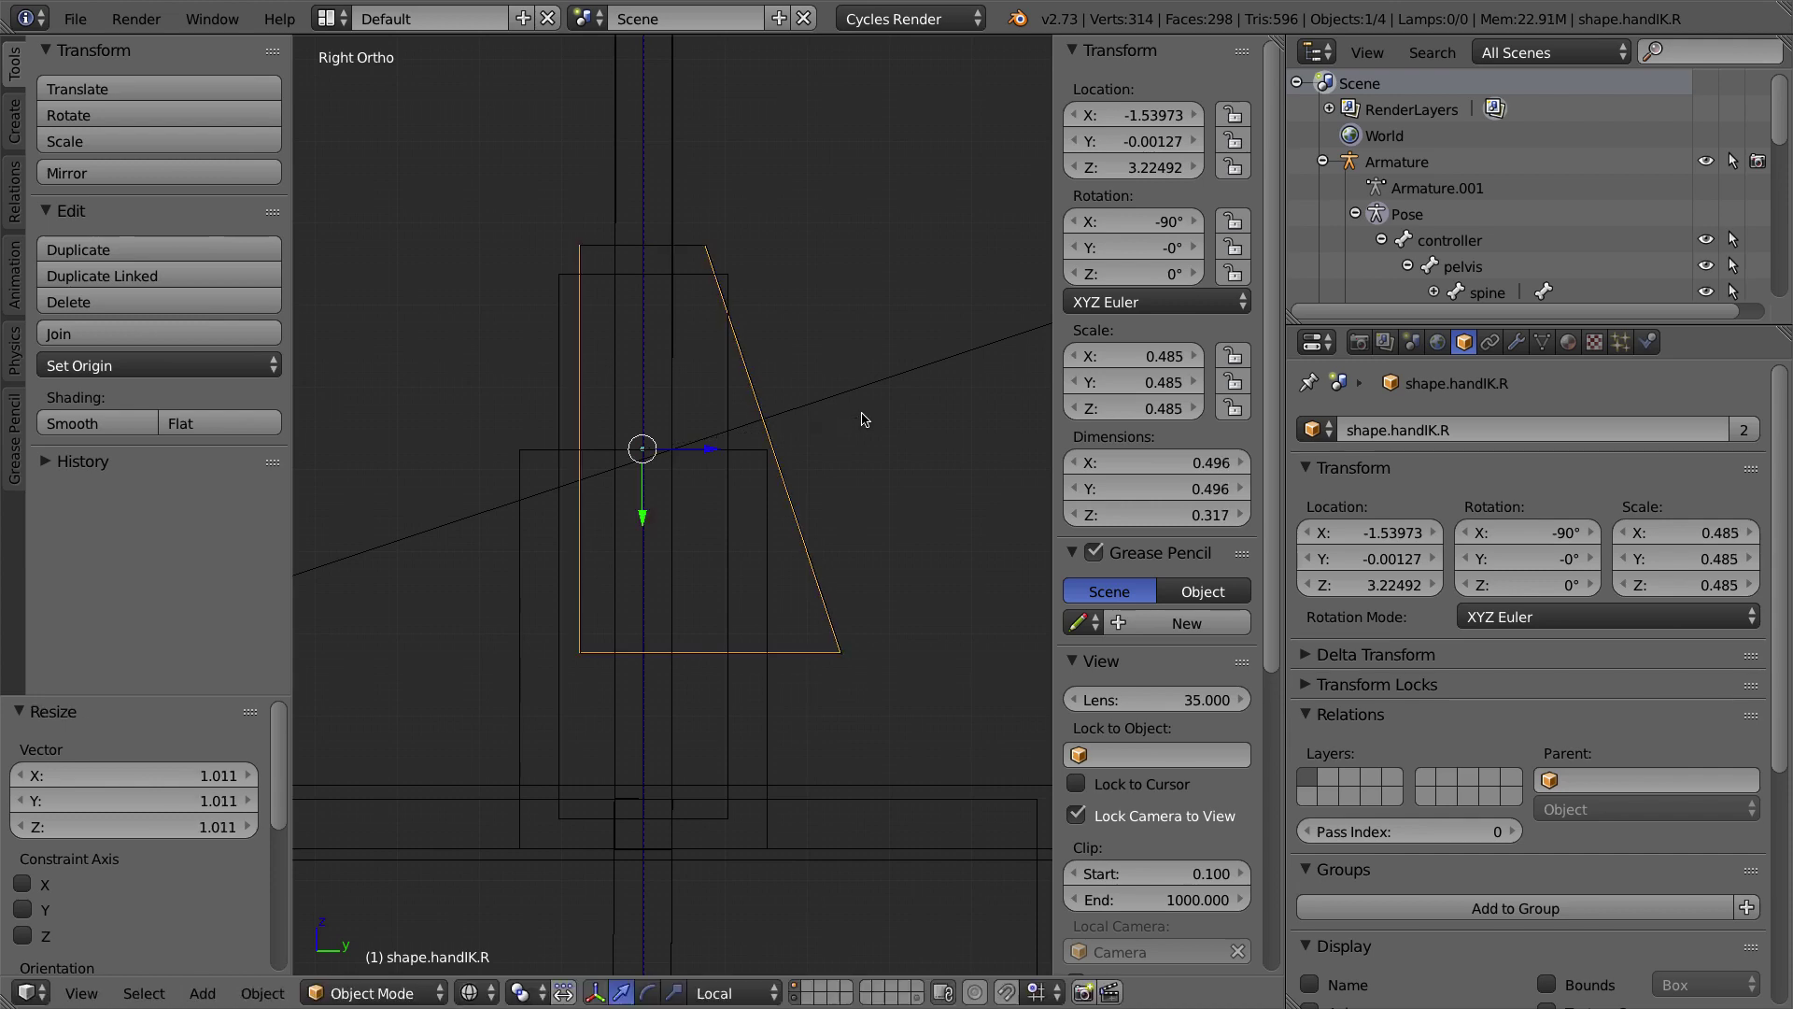
pyautogui.scroll(-3, 863, 420)
pyautogui.moveTo(863, 420); pyautogui.dragTo(751, 473, button='middle')
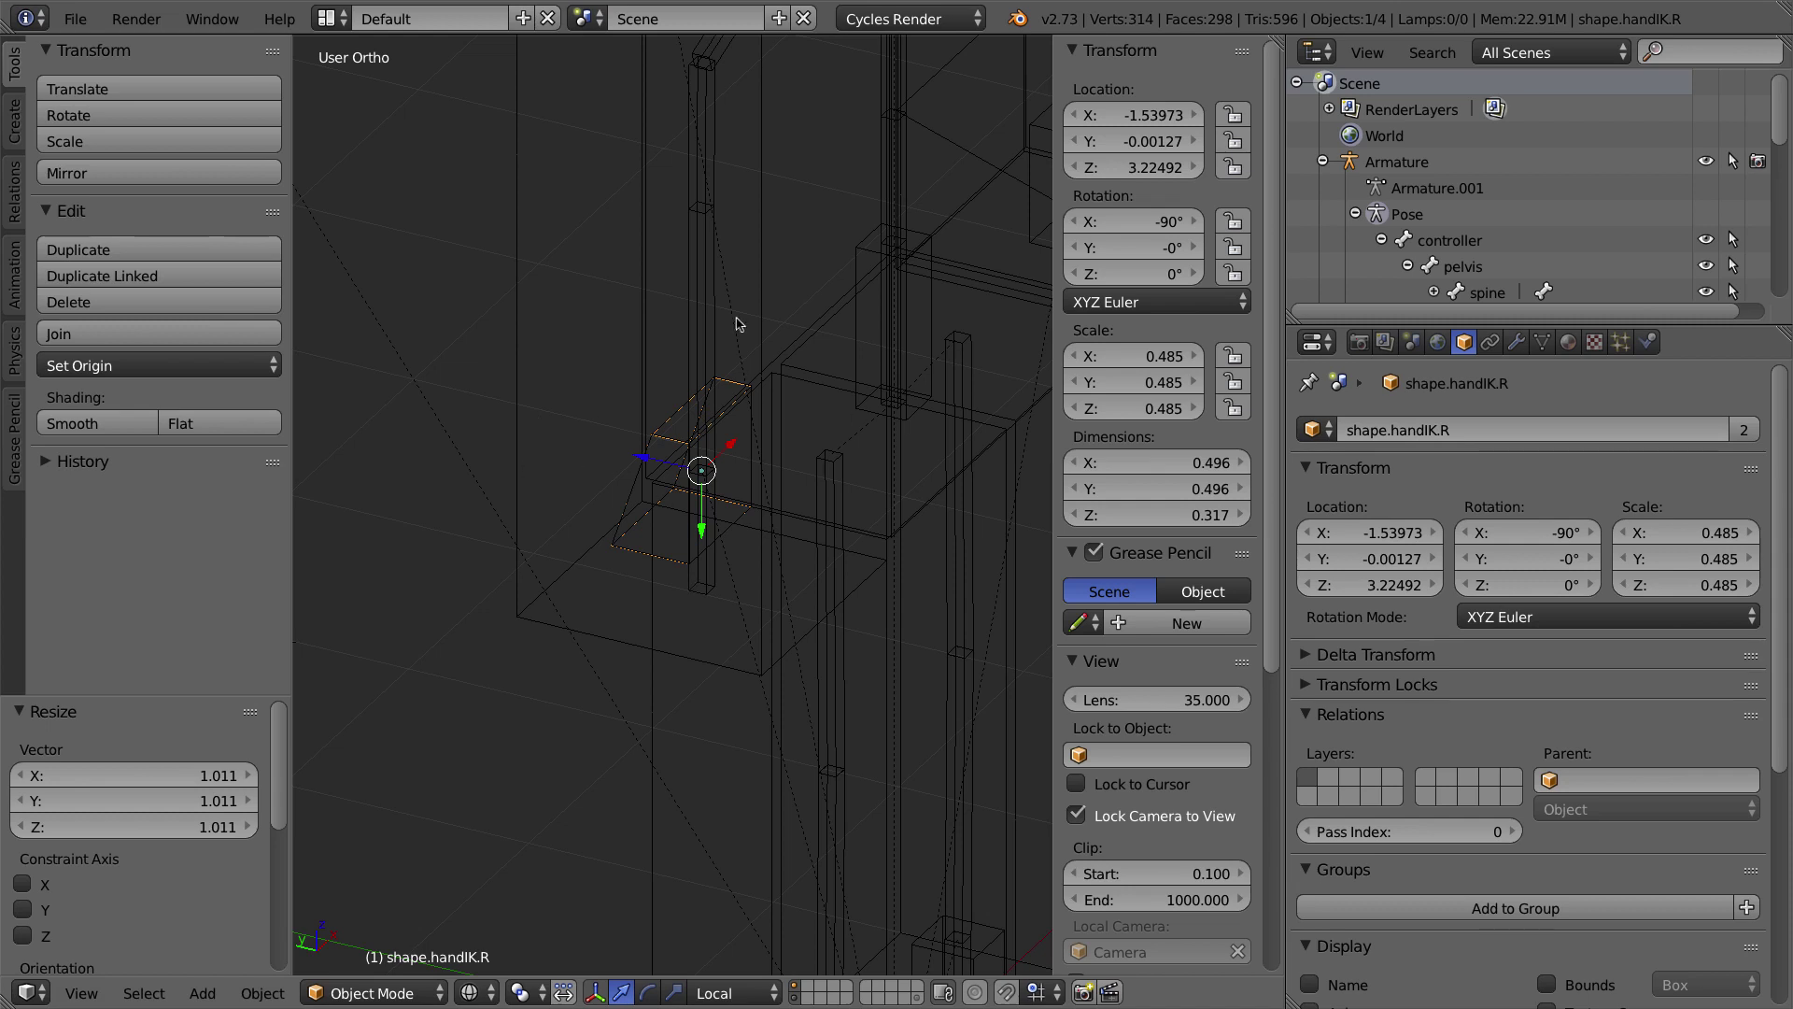
# Step: In Edit Mode, select the whole wedge mesh and rotate it -90° in the side view
pyautogui.press('Tab')
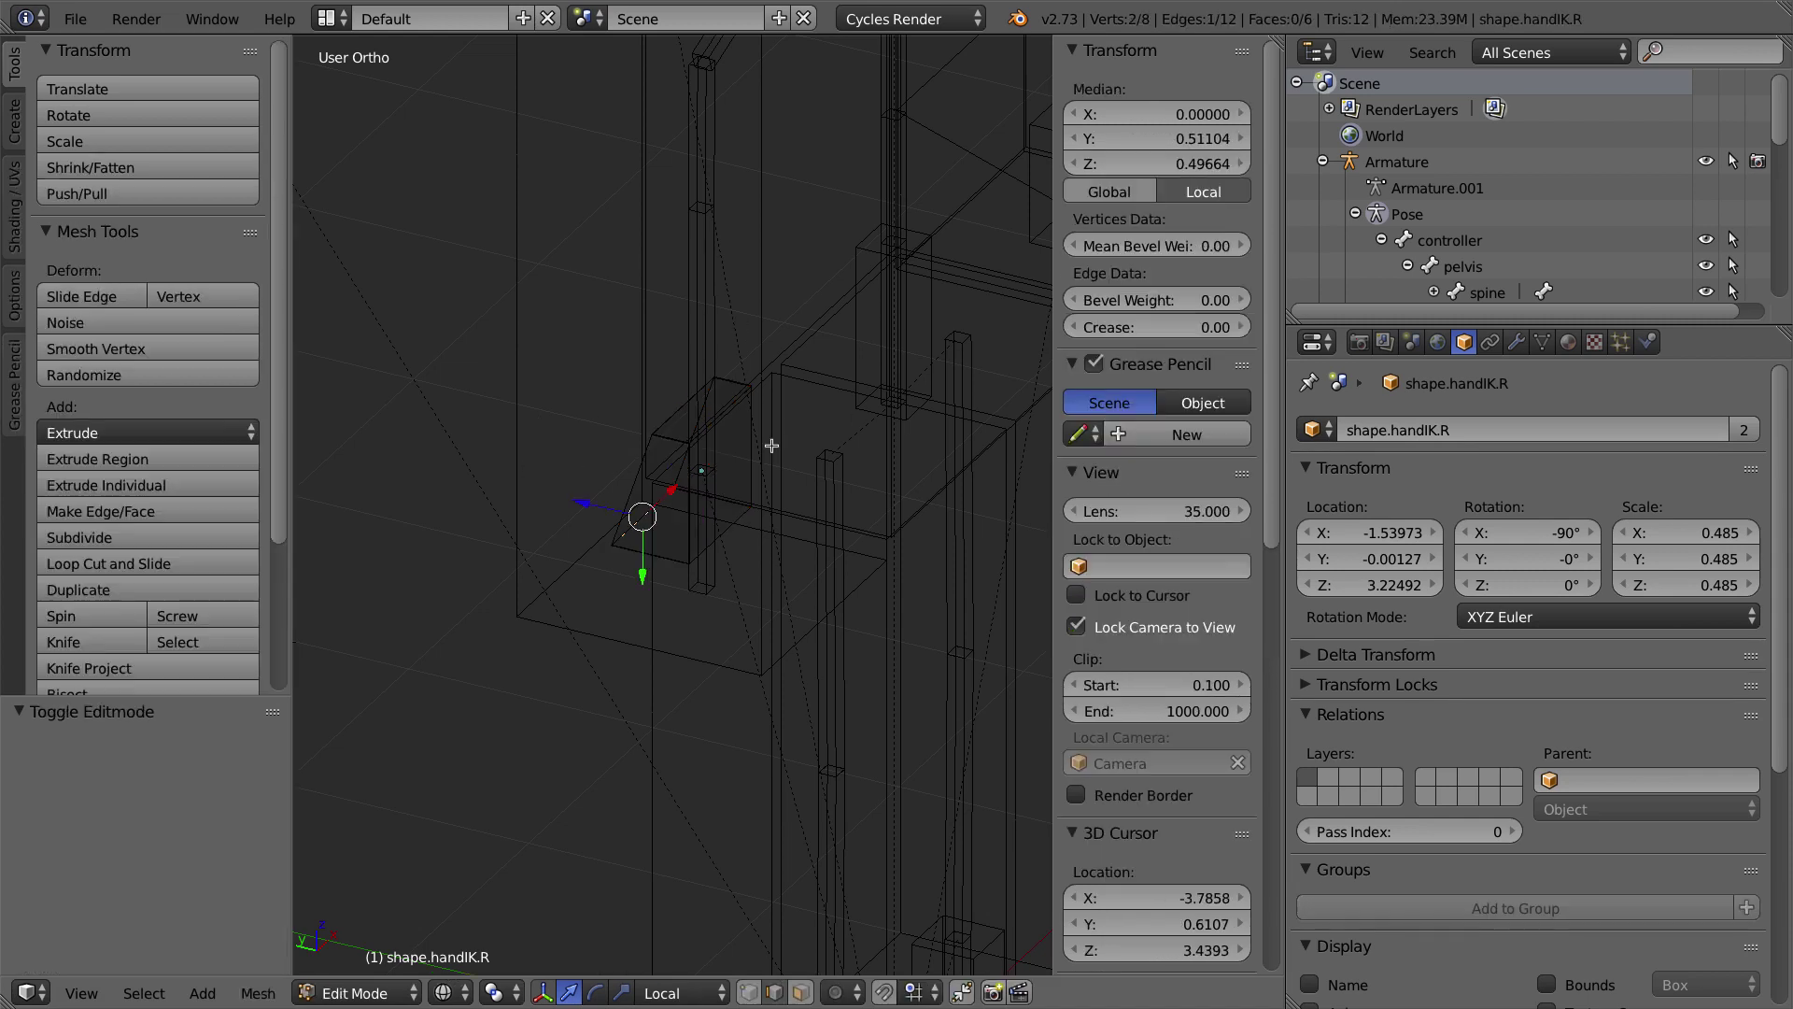
pyautogui.press('a')
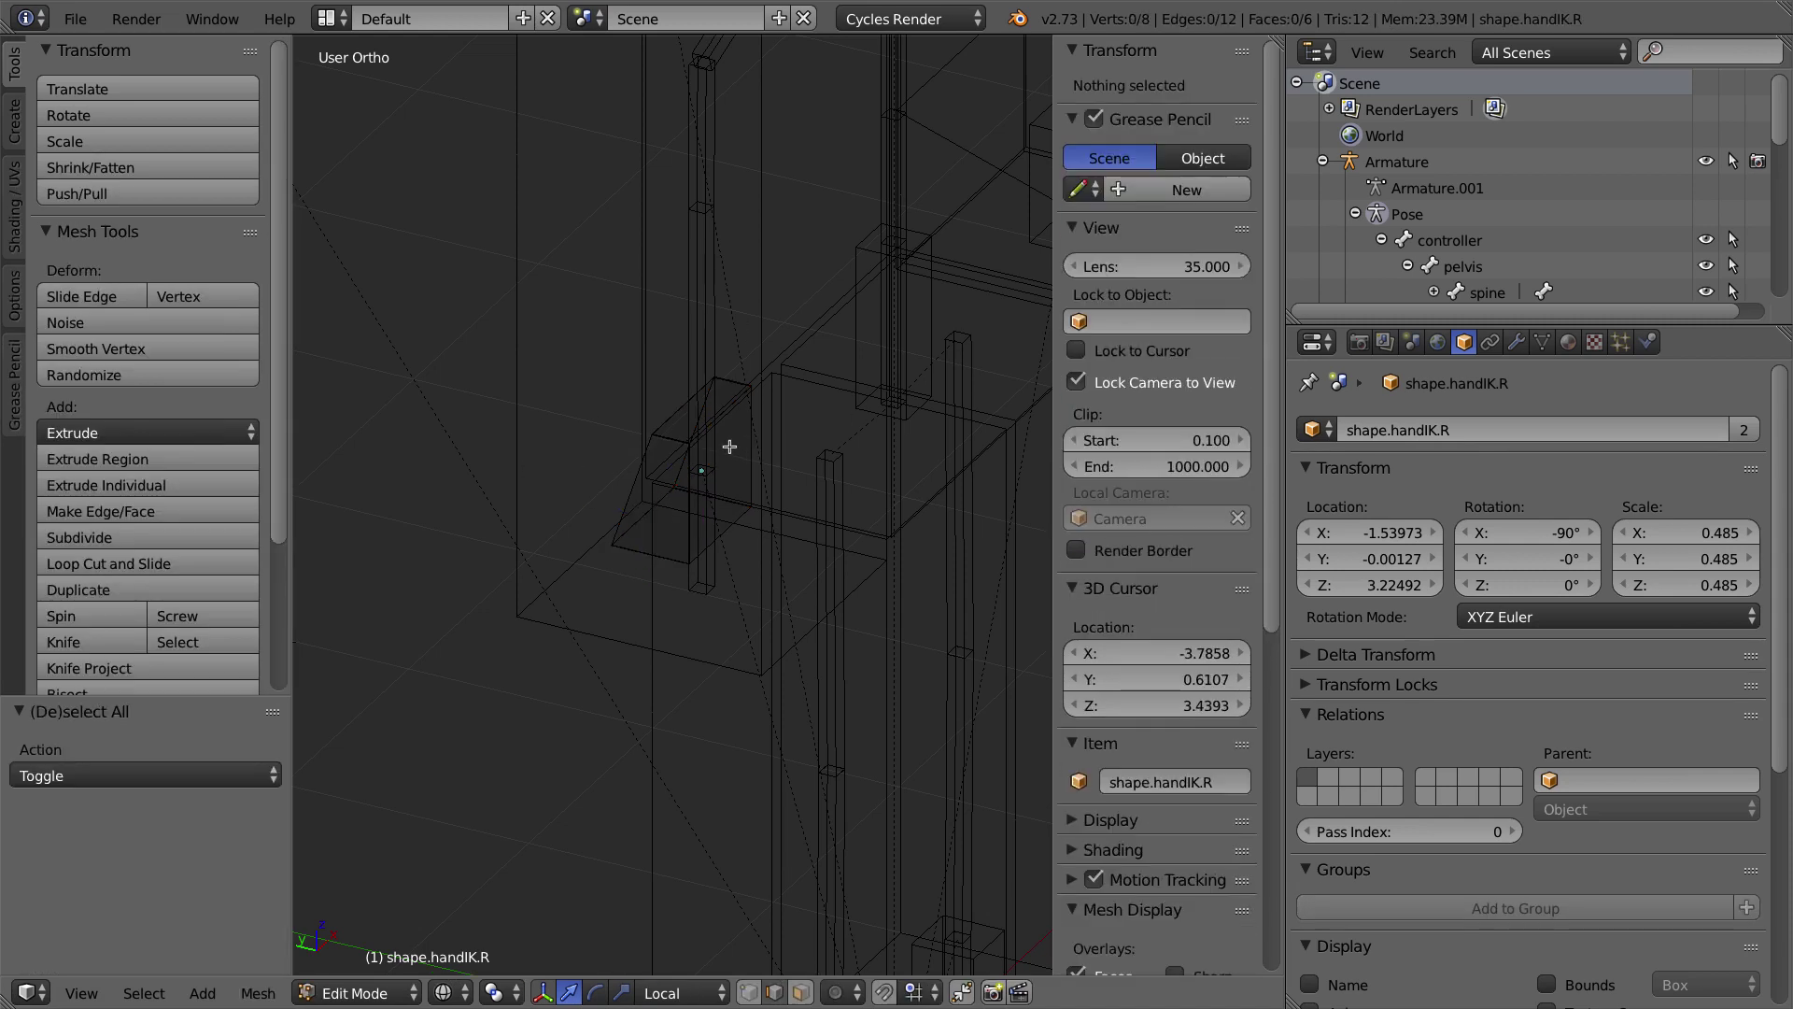
pyautogui.press('a')
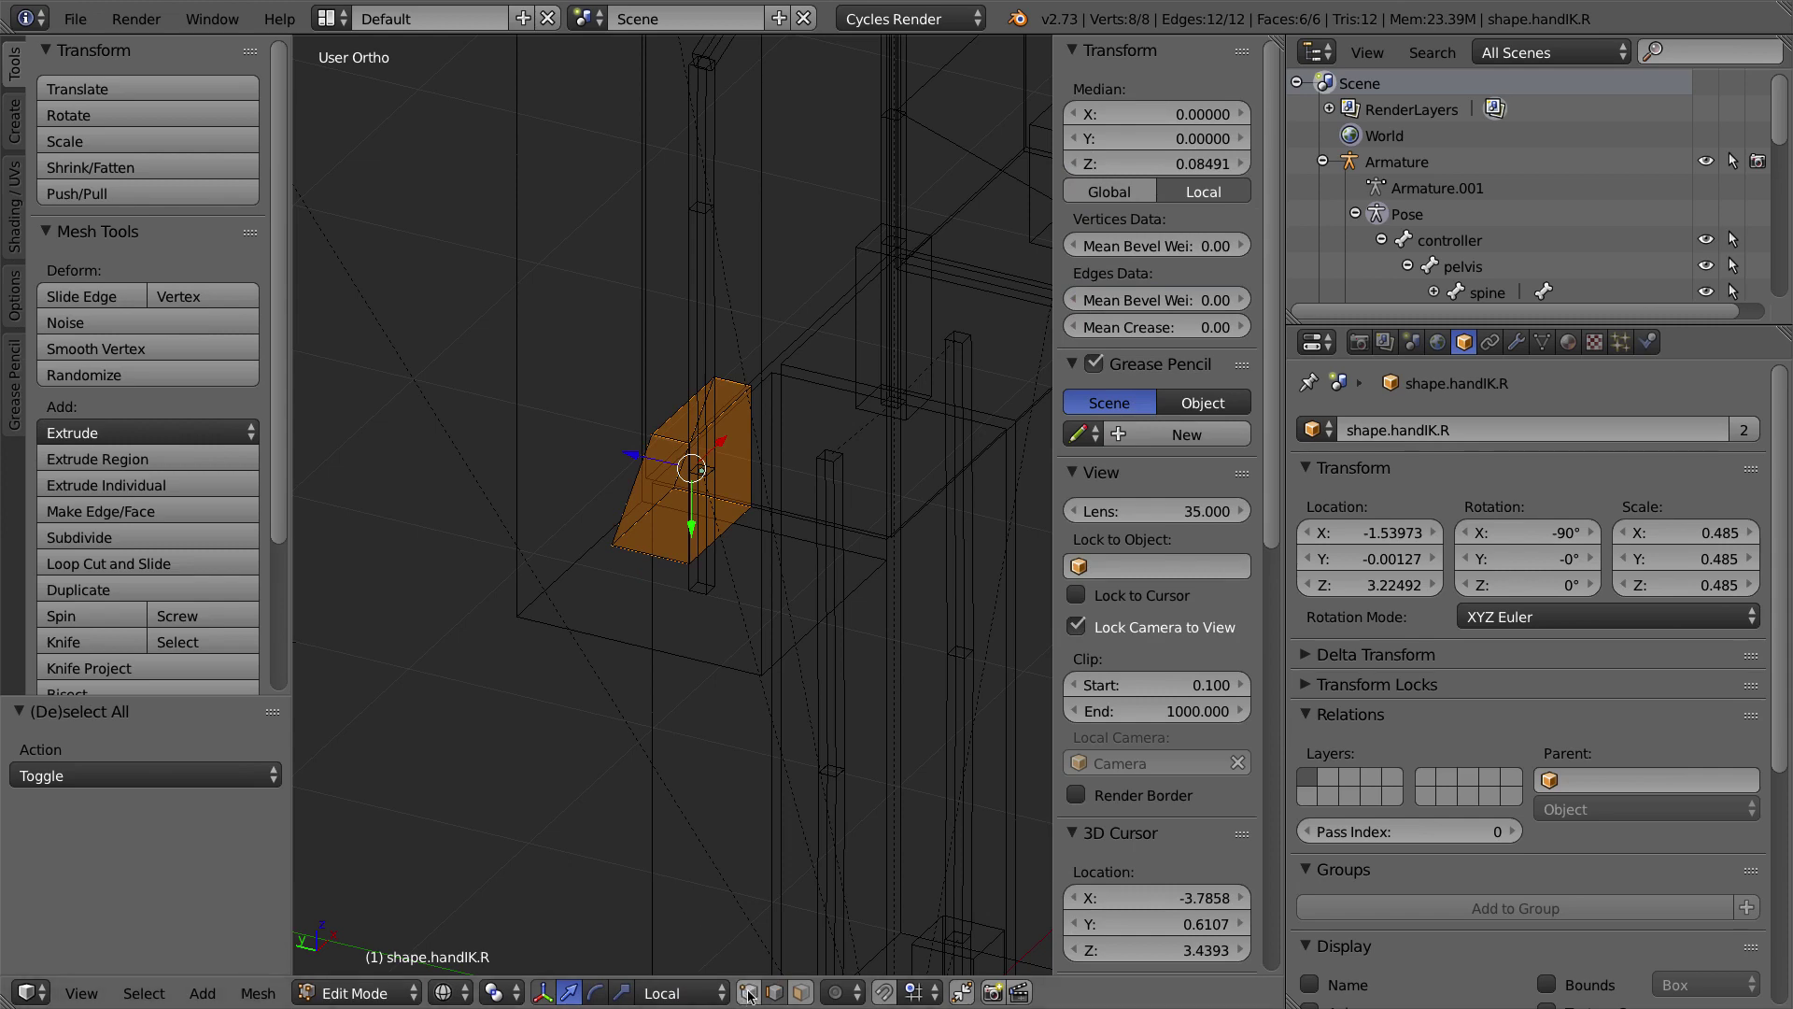
pyautogui.click(774, 992)
pyautogui.press('KP_3')
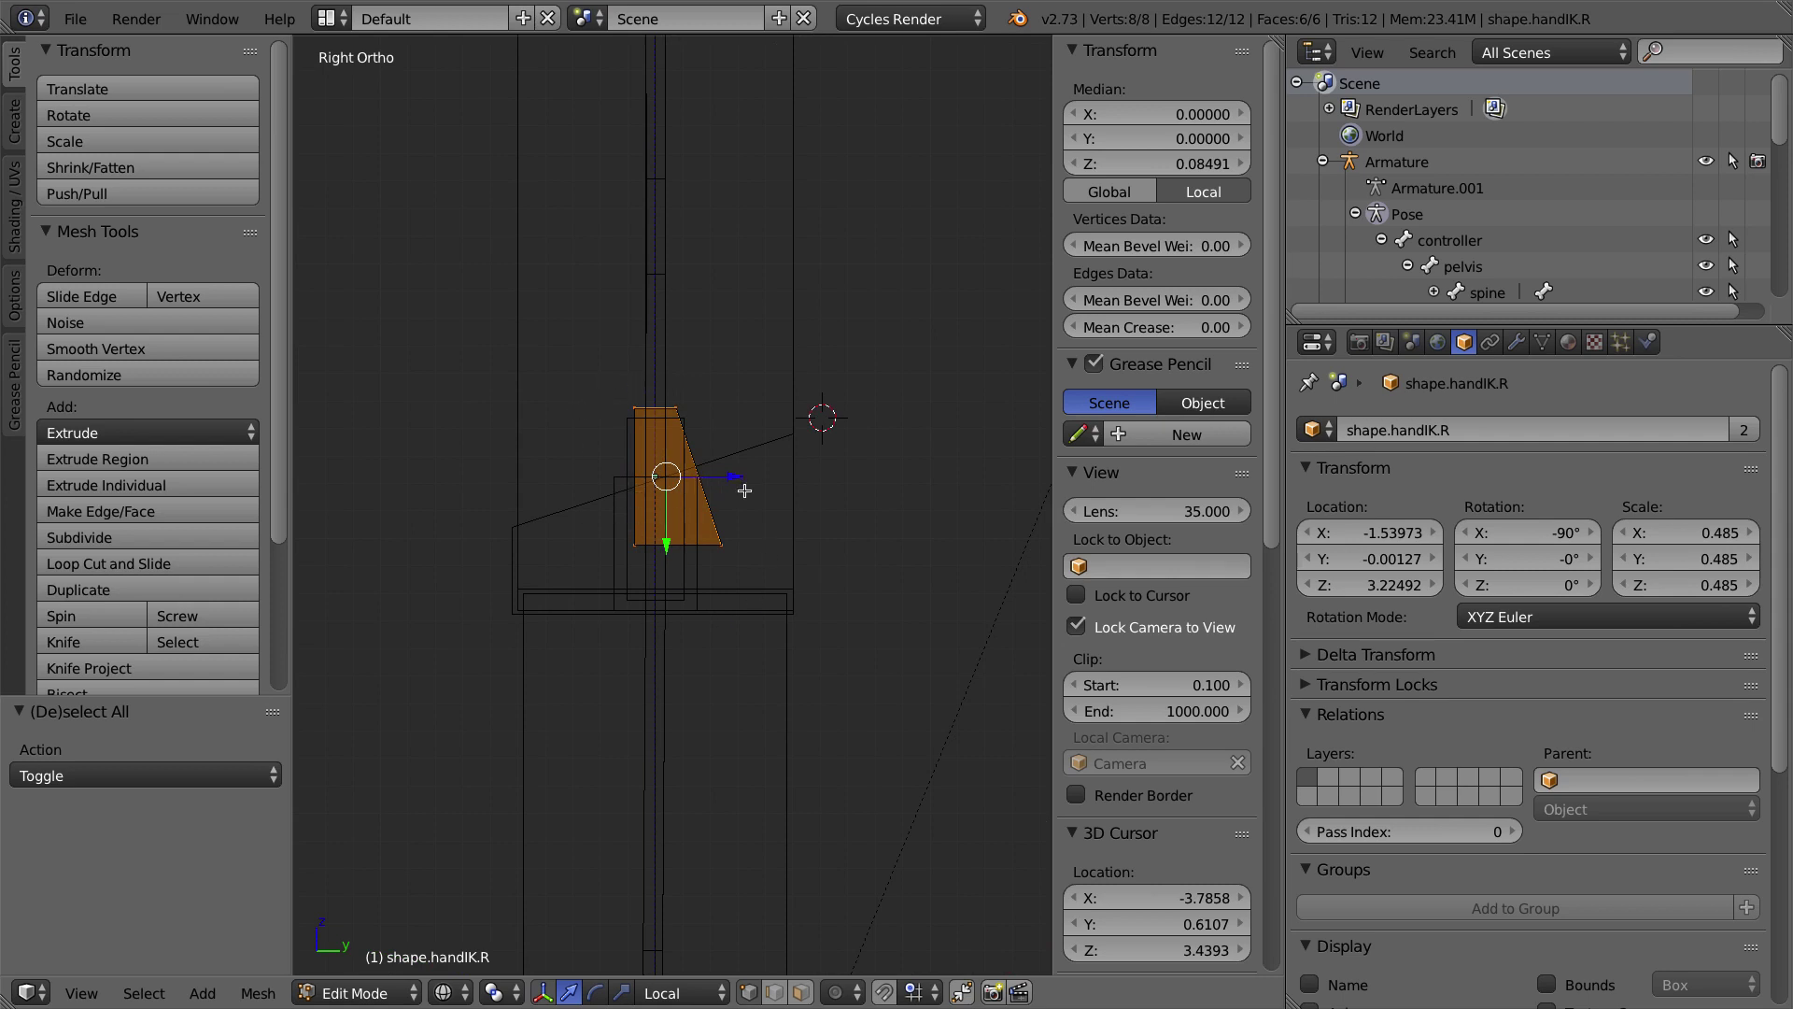
pyautogui.write('r')
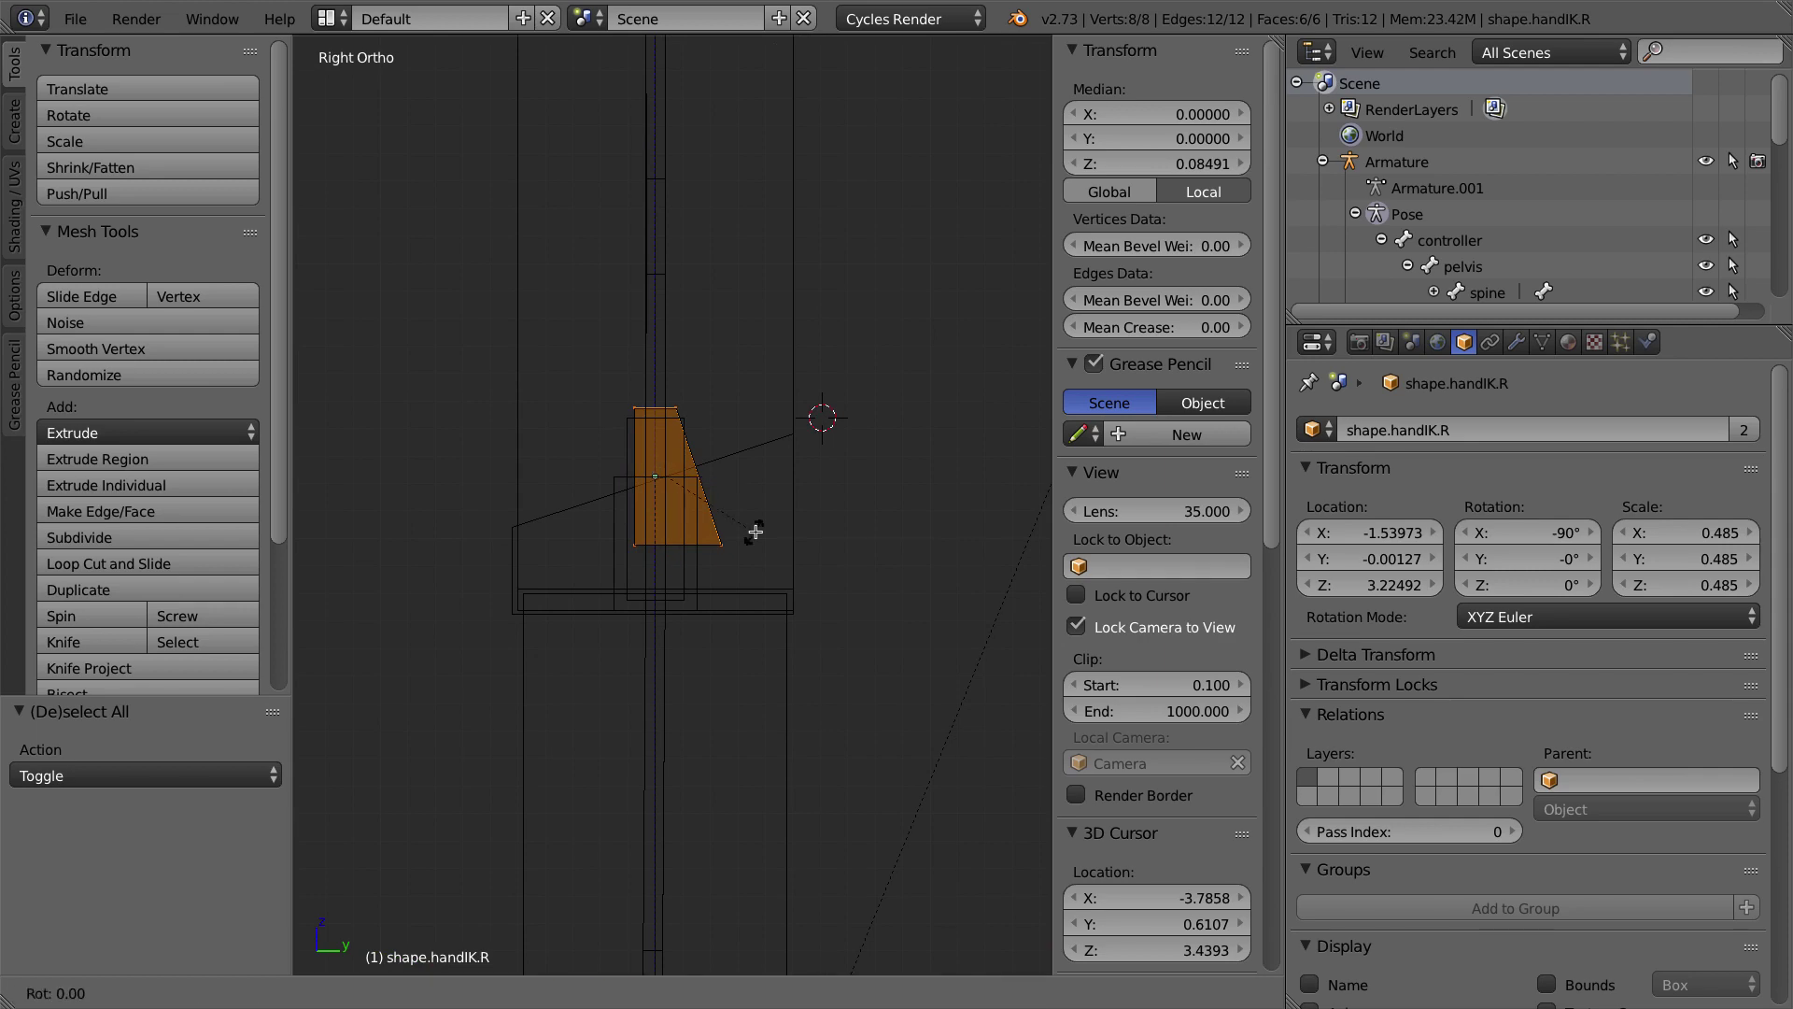
pyautogui.write('-90')
pyautogui.press('Return')
pyautogui.moveTo(753, 524); pyautogui.dragTo(656, 393, button='middle')
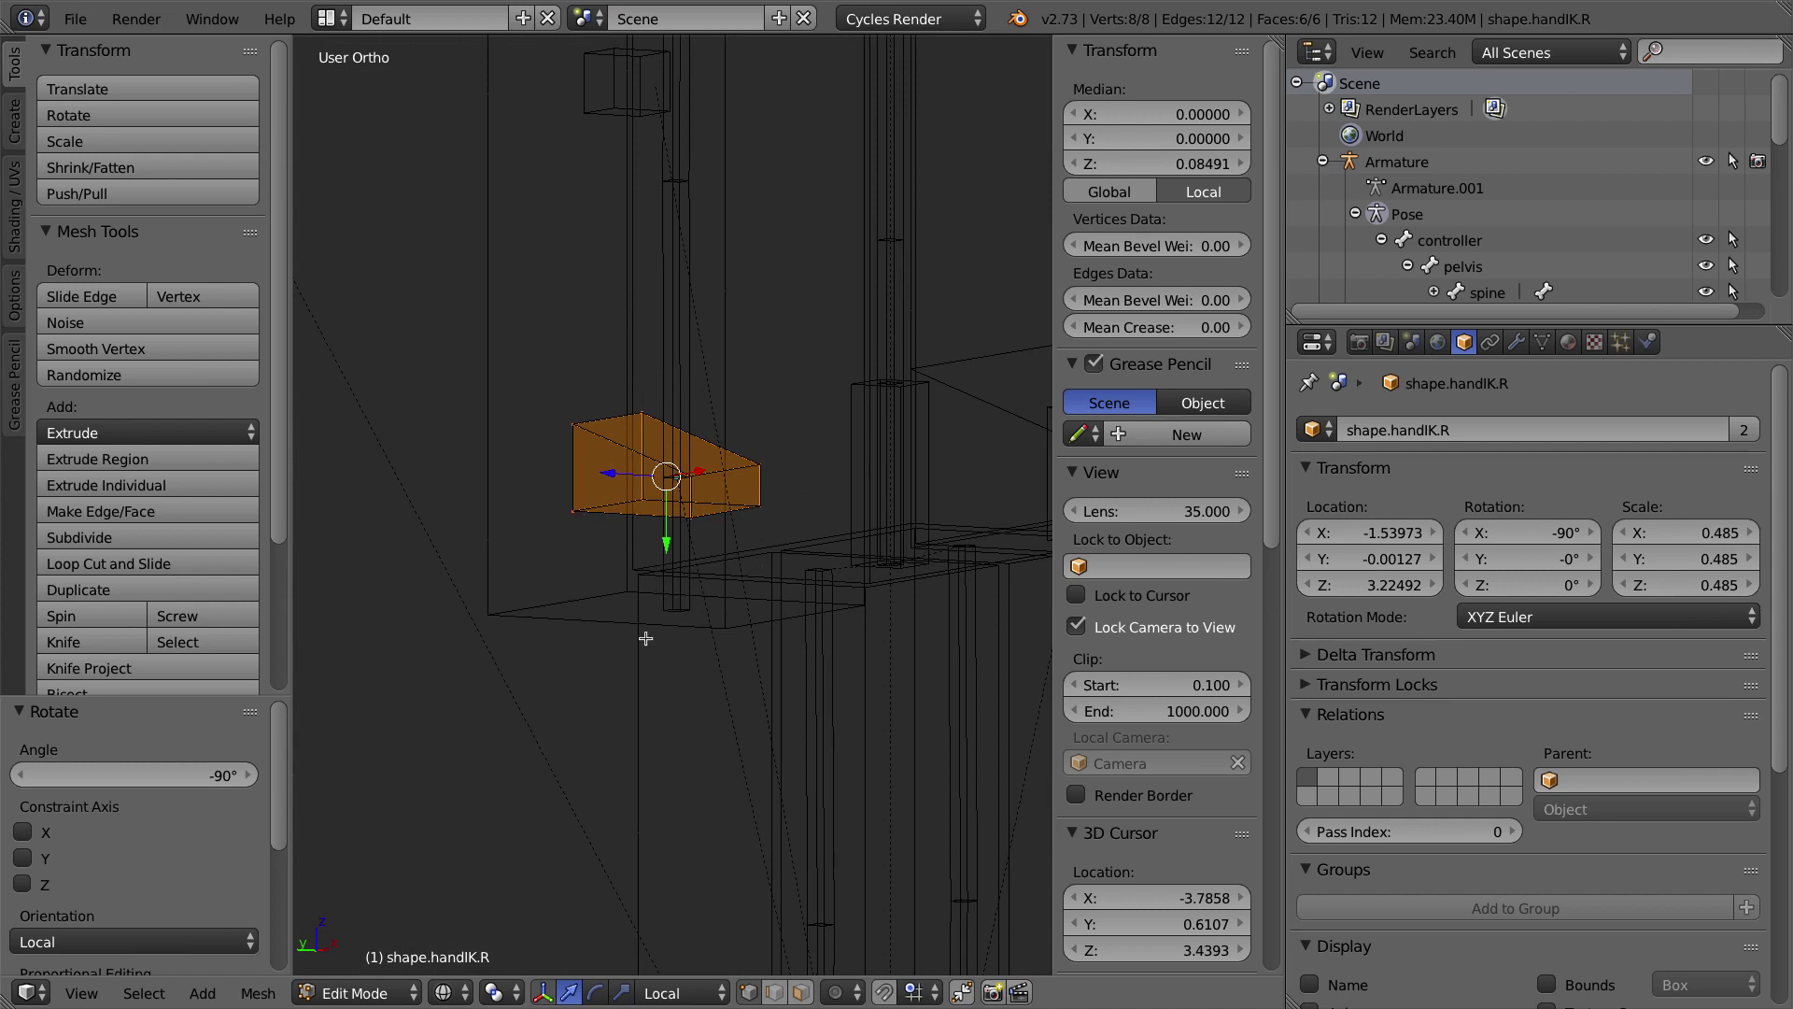
# Step: Enlarge the wedge mesh about 2.04 times to the arm's width and lower it about 0.251 onto the end of the hand
pyautogui.press('KP_1')
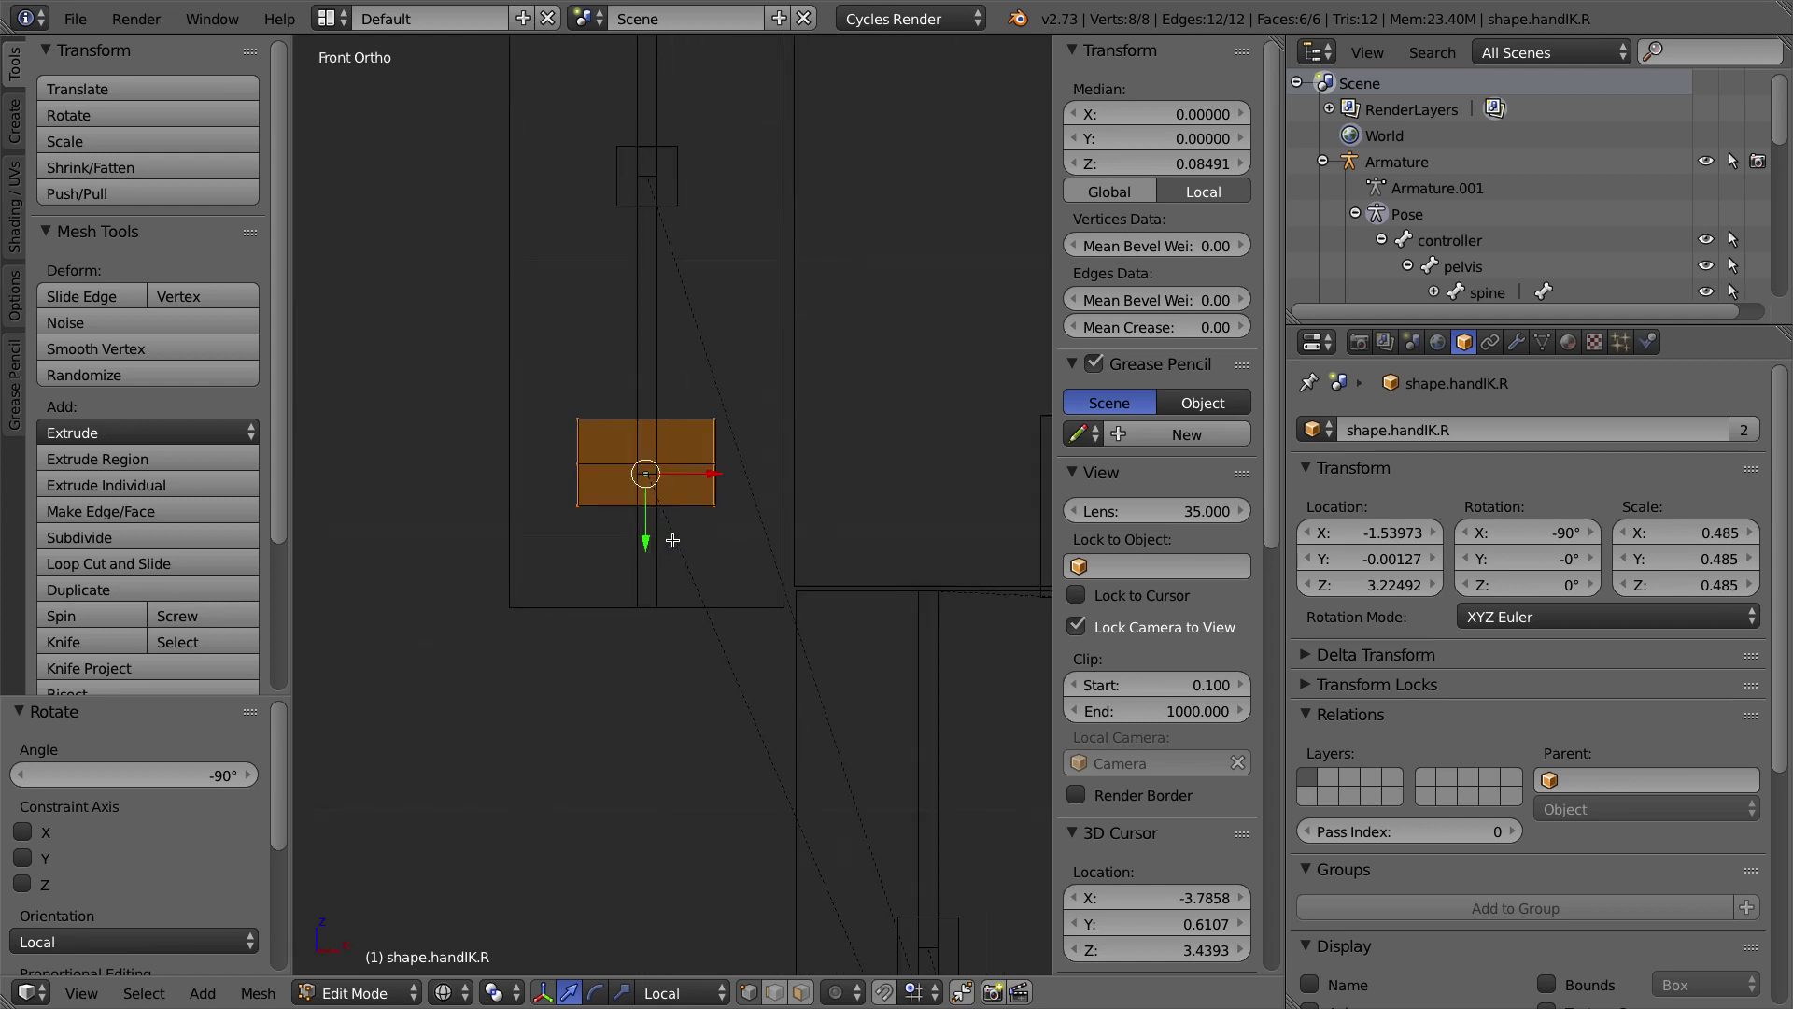
pyautogui.press('s')
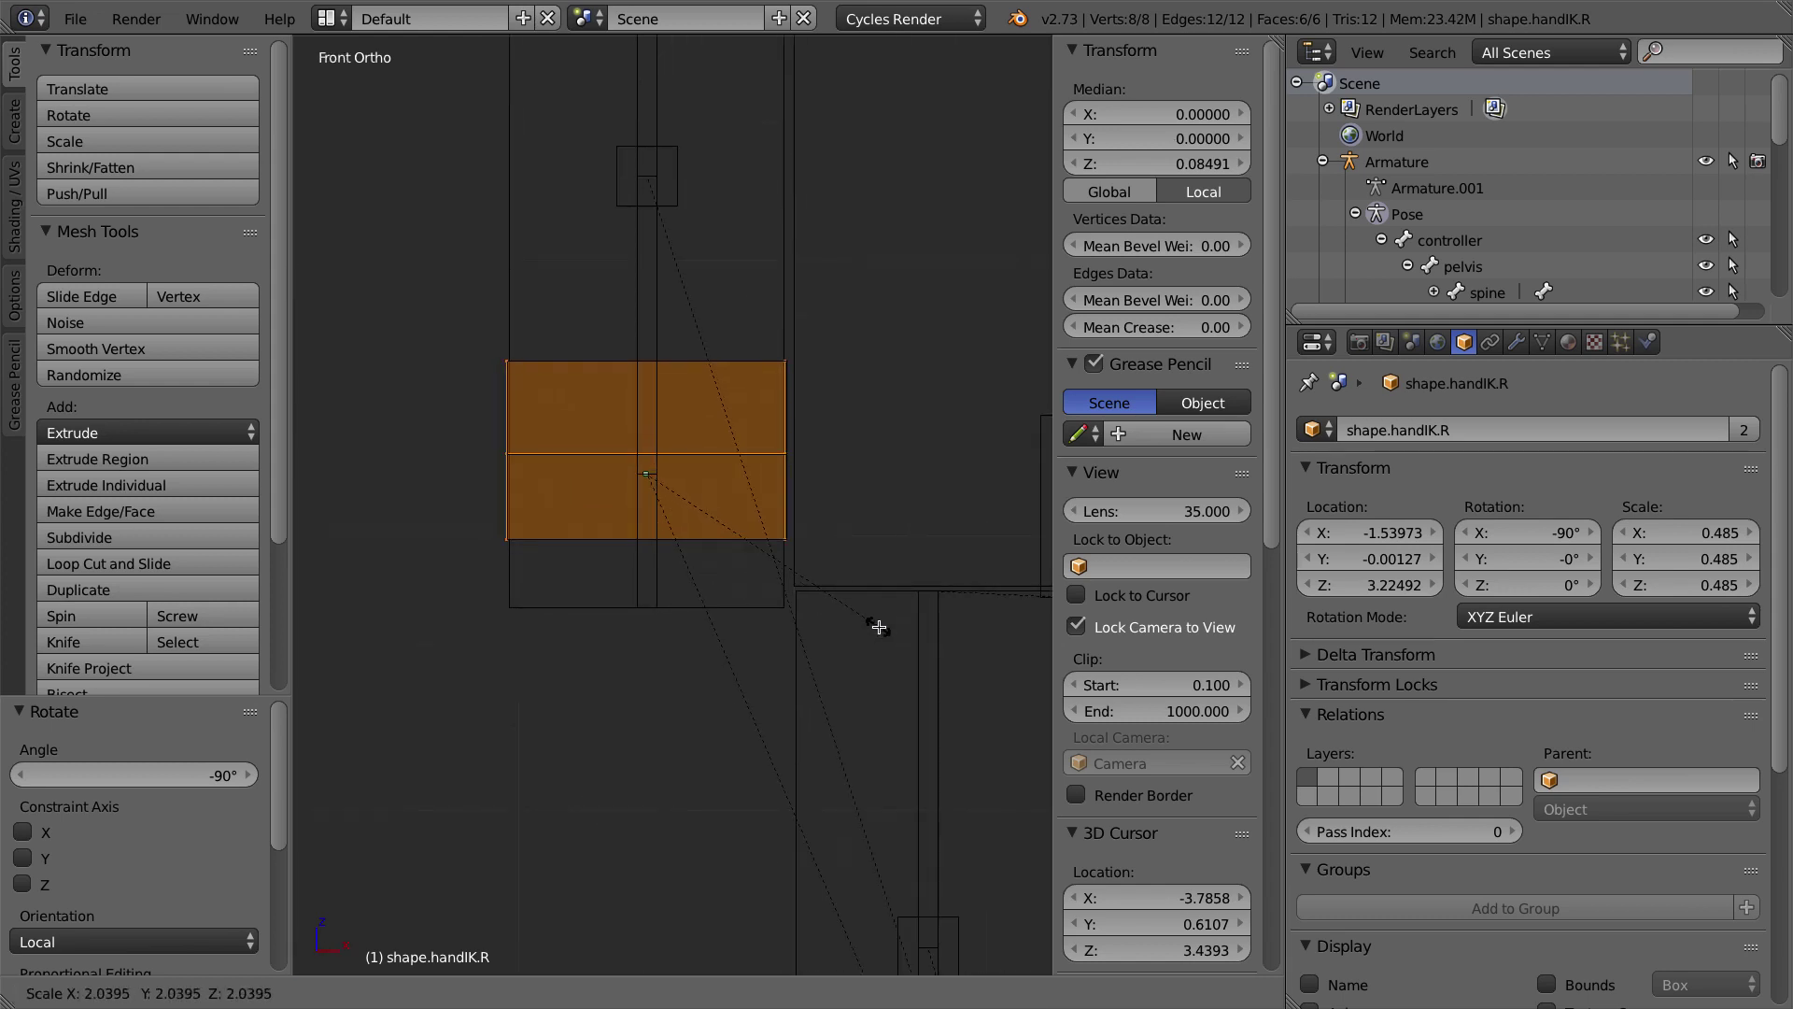
pyautogui.click(879, 627)
pyautogui.moveTo(644, 544); pyautogui.dragTo(660, 607)
# Step: Shift the mesh about -0.041 along Y and scale it by about 1.014 to fit around the hand in the side view
pyautogui.press('KP_3')
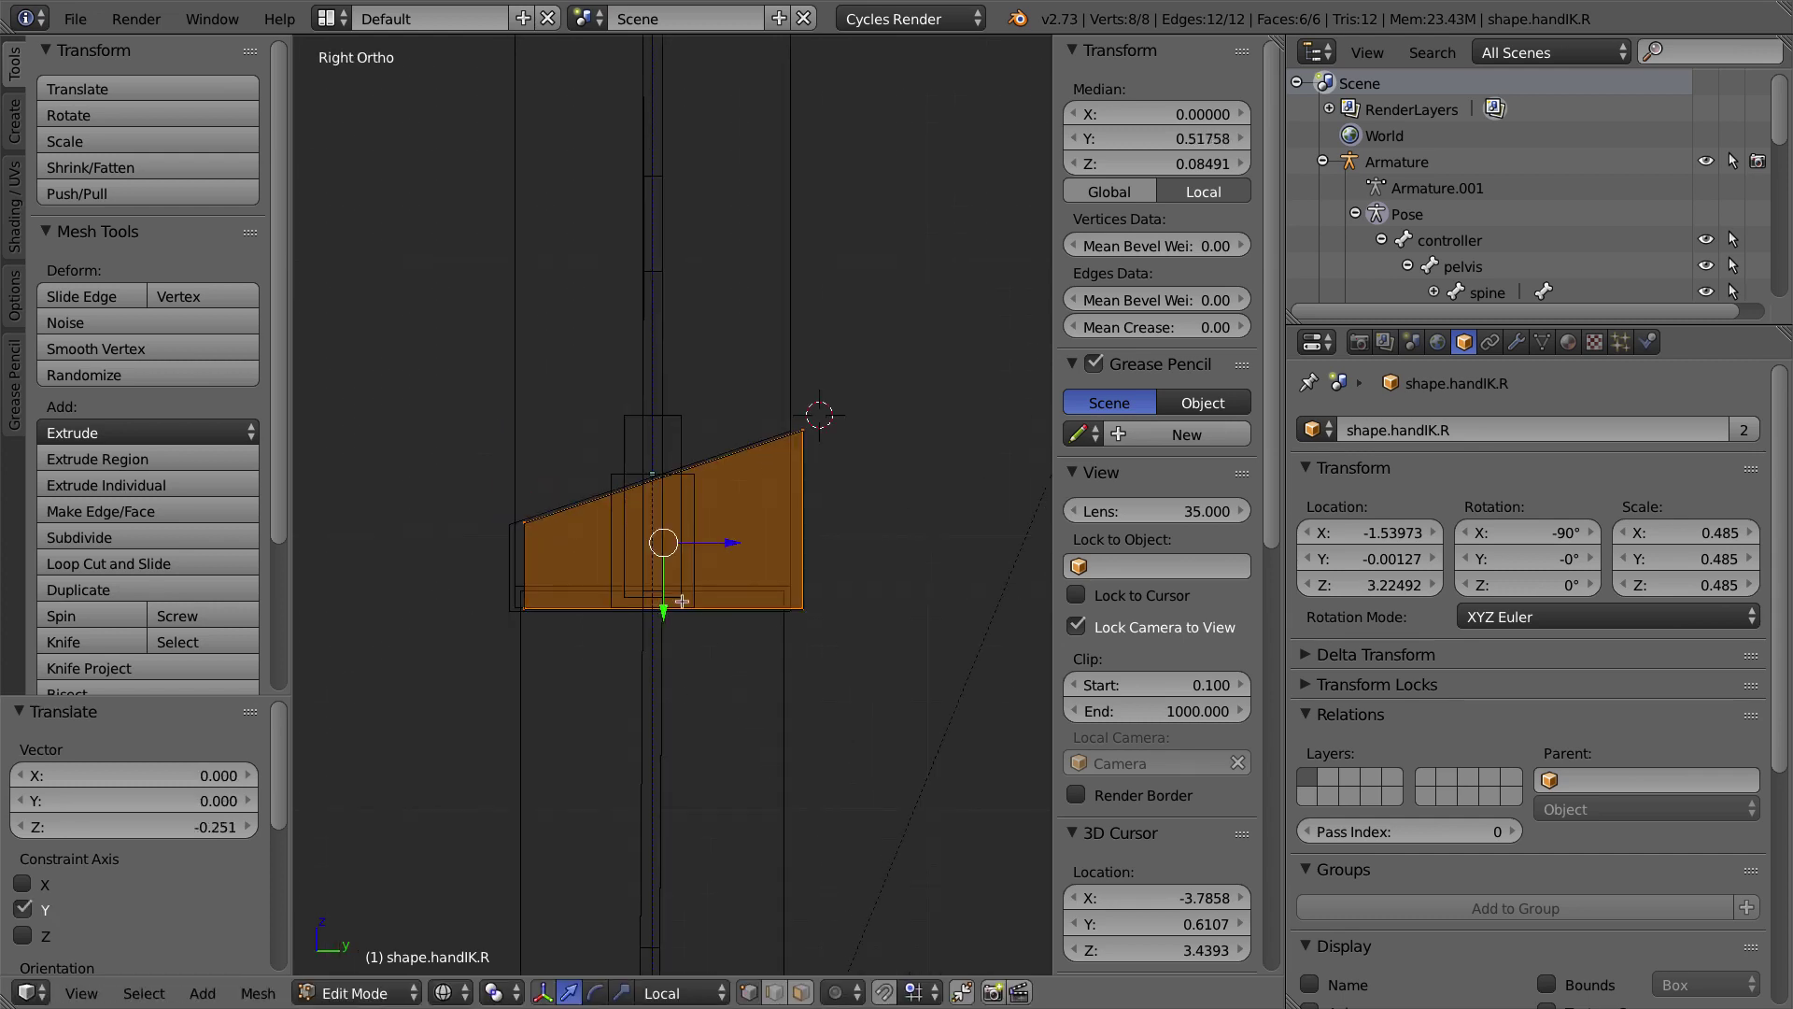
pyautogui.moveTo(730, 548); pyautogui.dragTo(717, 549)
pyautogui.press('s')
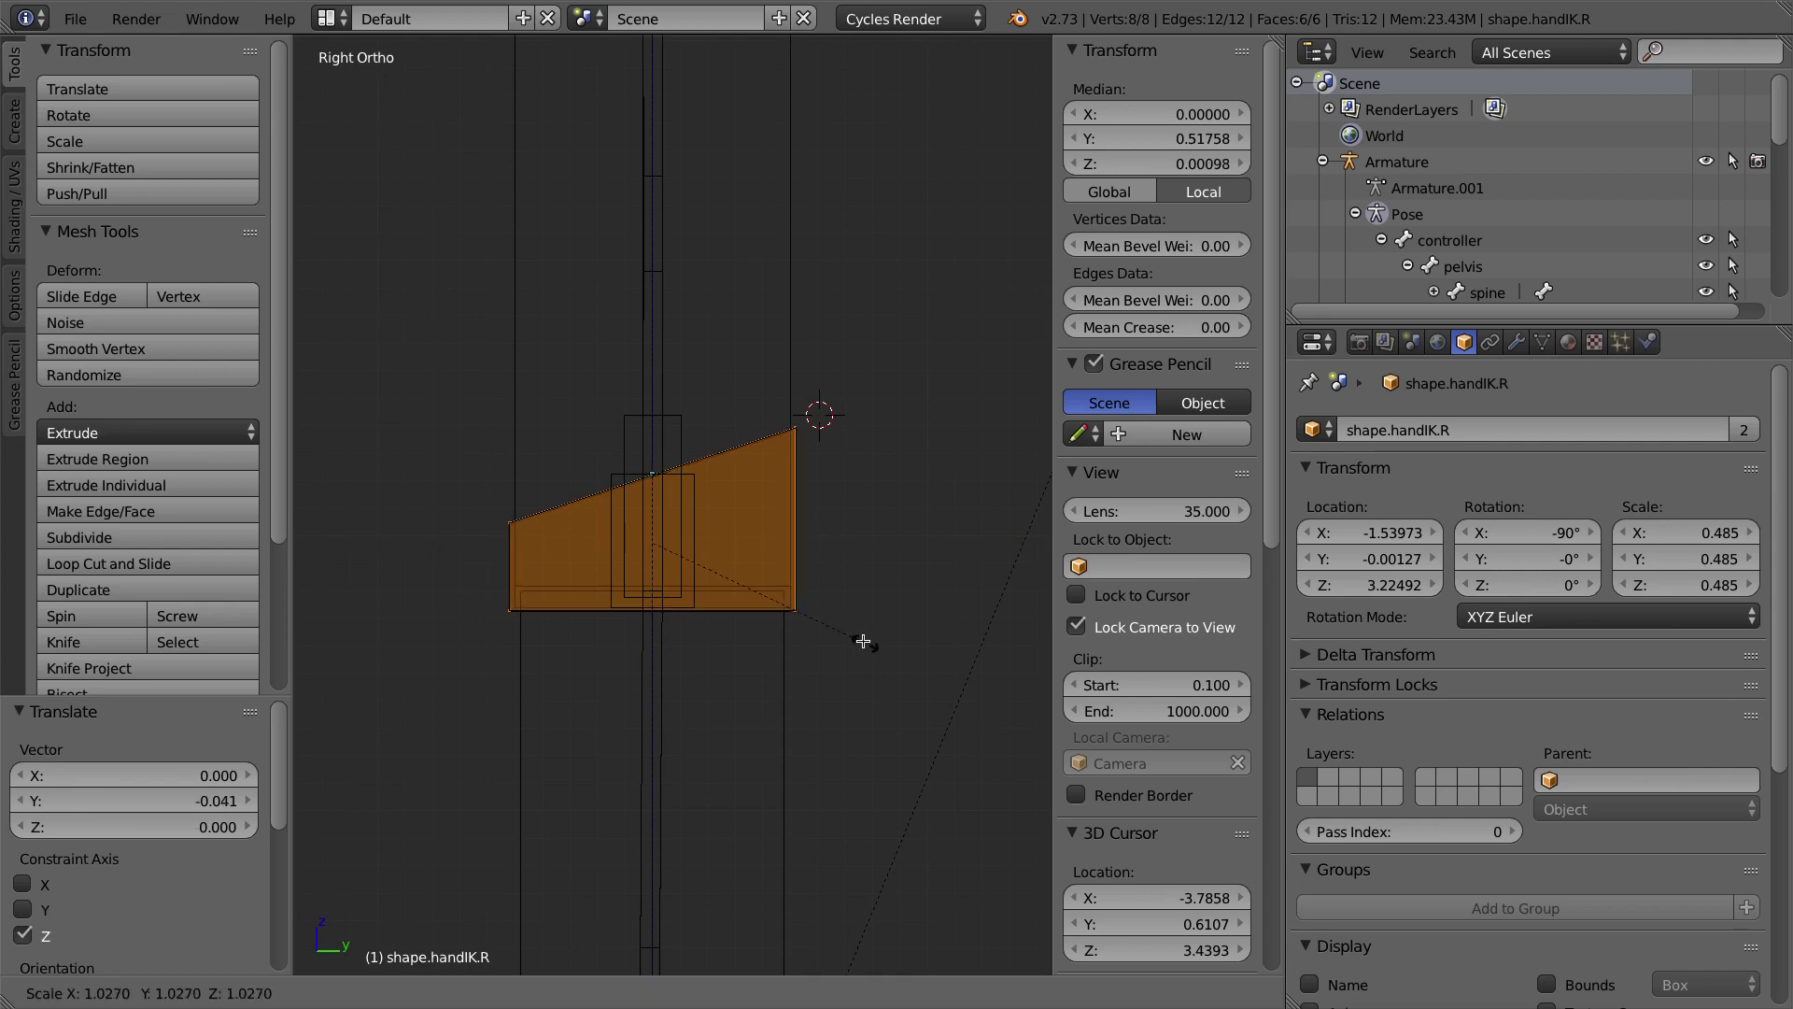
pyautogui.click(864, 641)
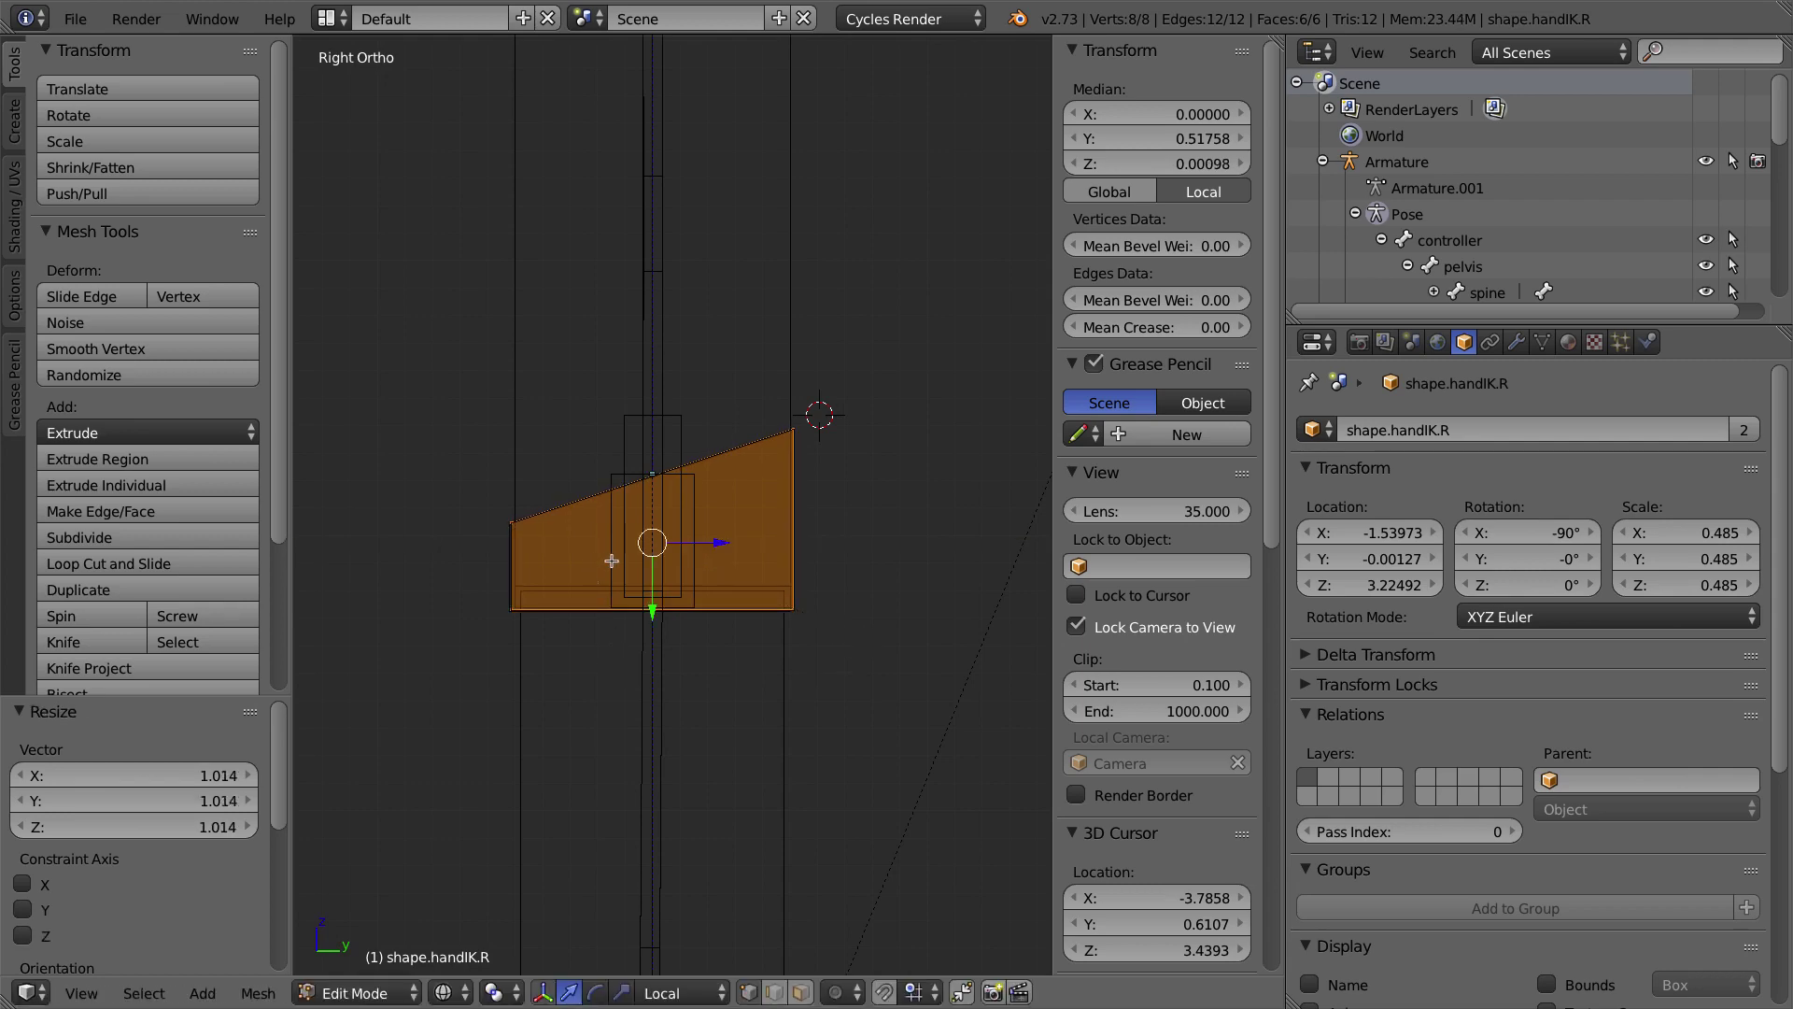
pyautogui.moveTo(650, 479); pyautogui.dragTo(756, 611, button='middle')
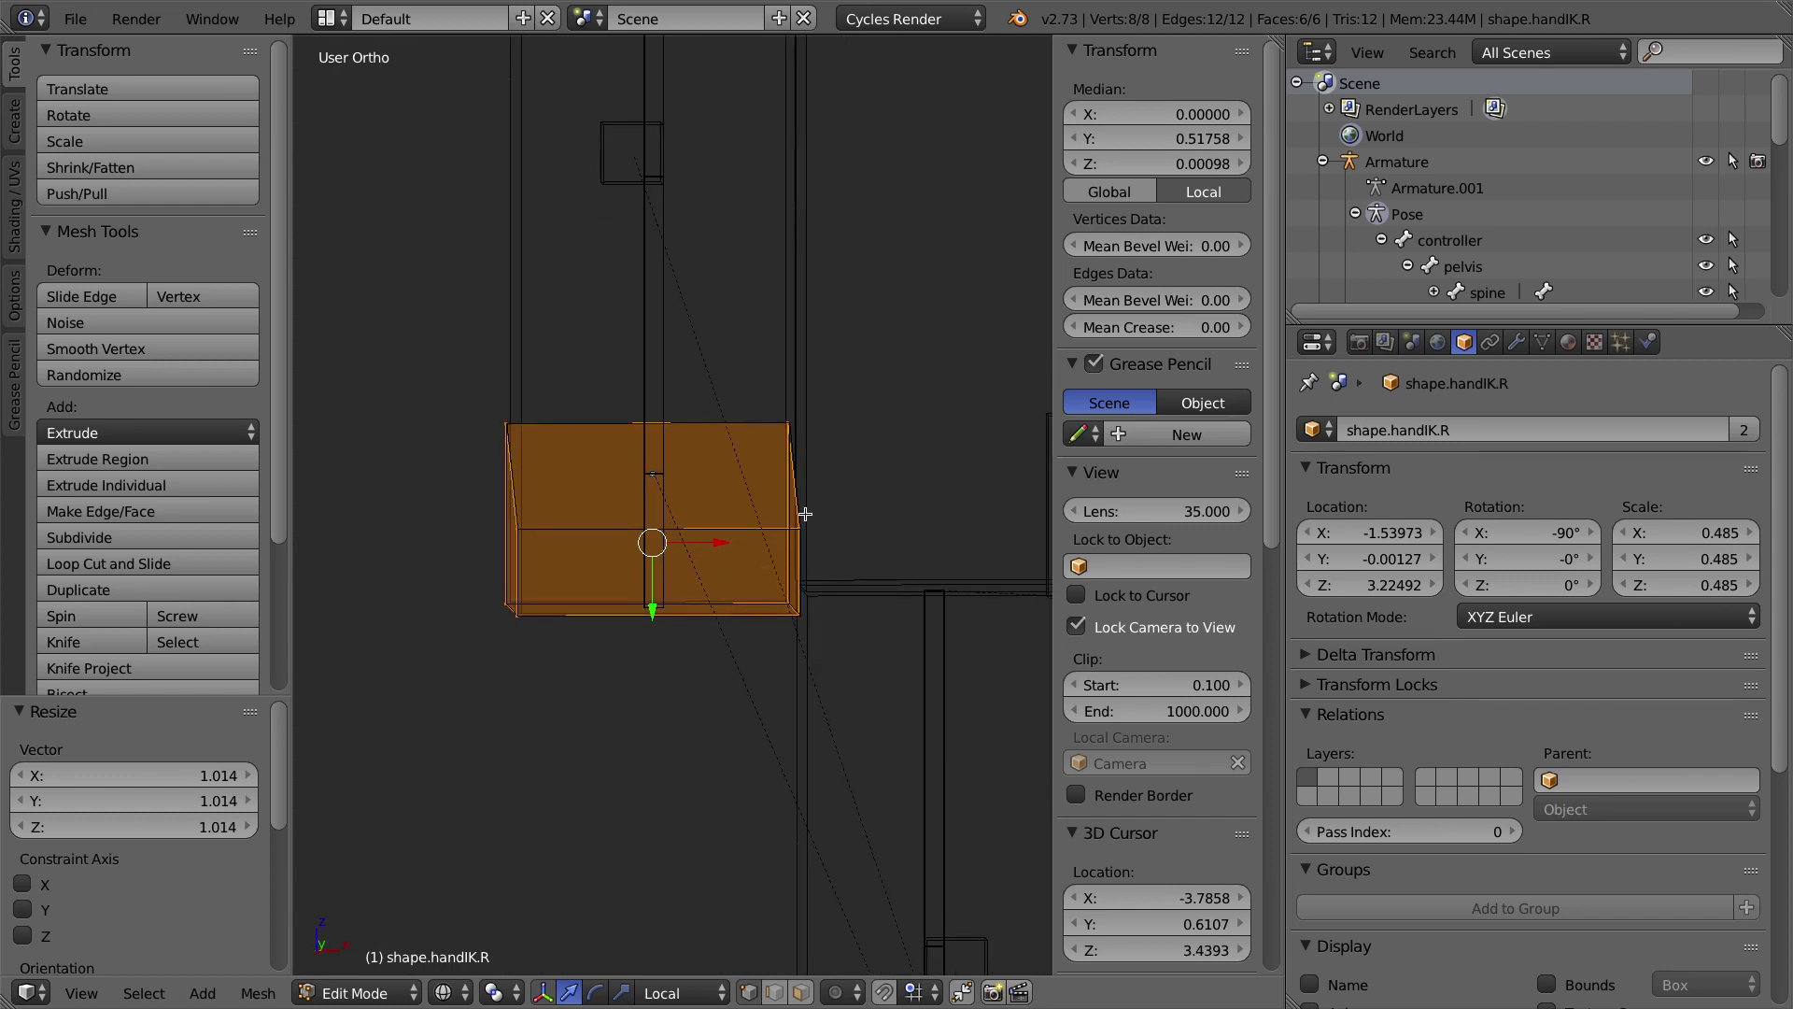
# Step: Return to Object Mode in a shaded view and move the shape.handIK.R wedge about 0.949 down, clear of the hand
pyautogui.press('Tab')
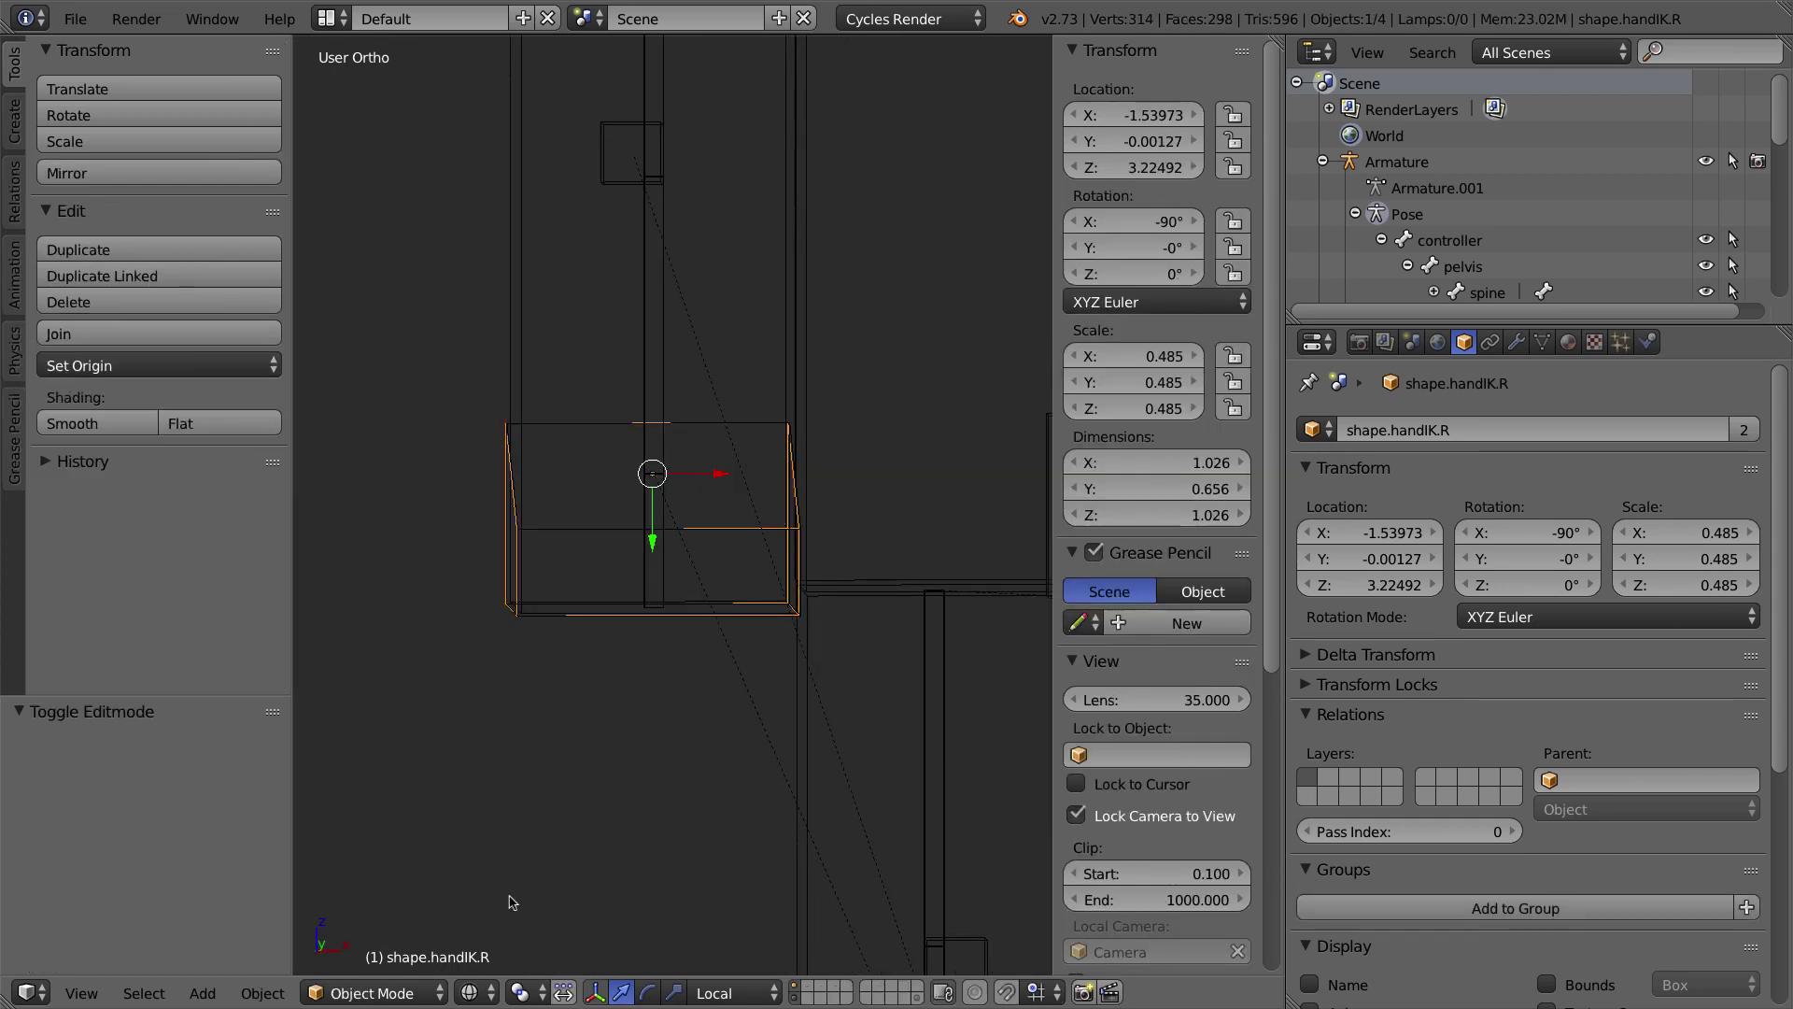
pyautogui.click(474, 988)
pyautogui.click(544, 851)
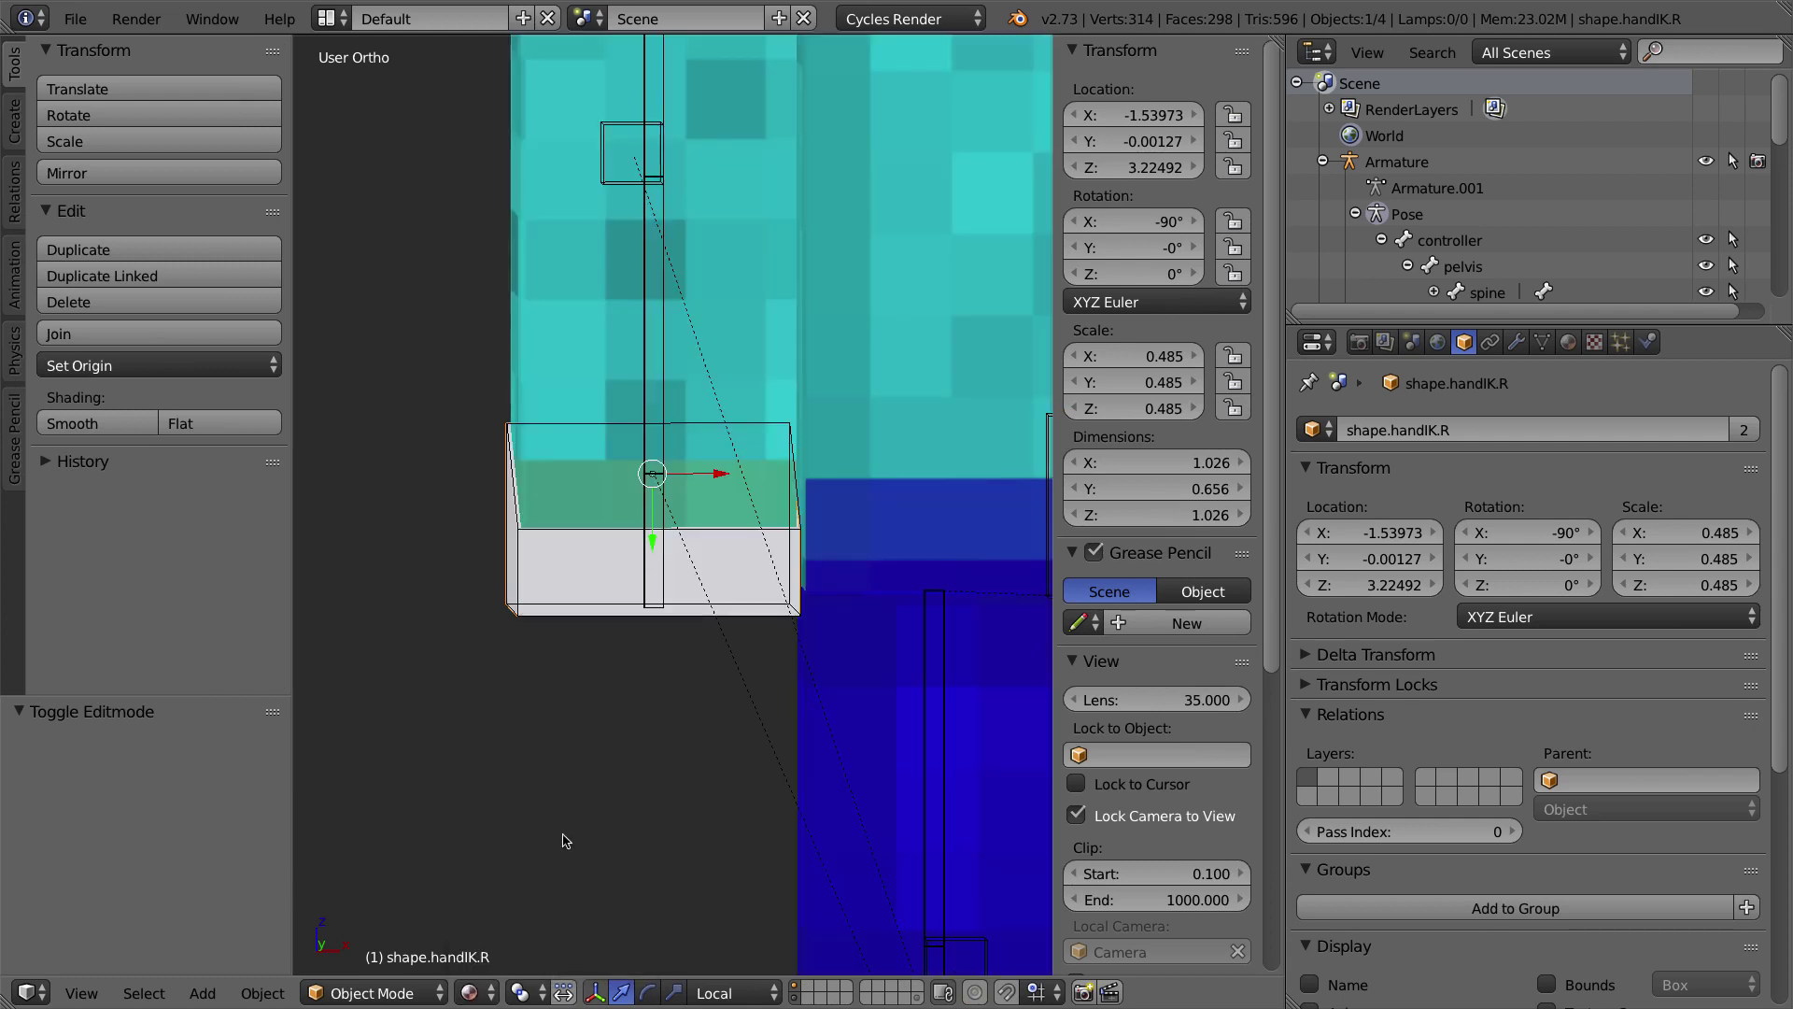
pyautogui.rightClick(549, 547)
pyautogui.rightClick(542, 542)
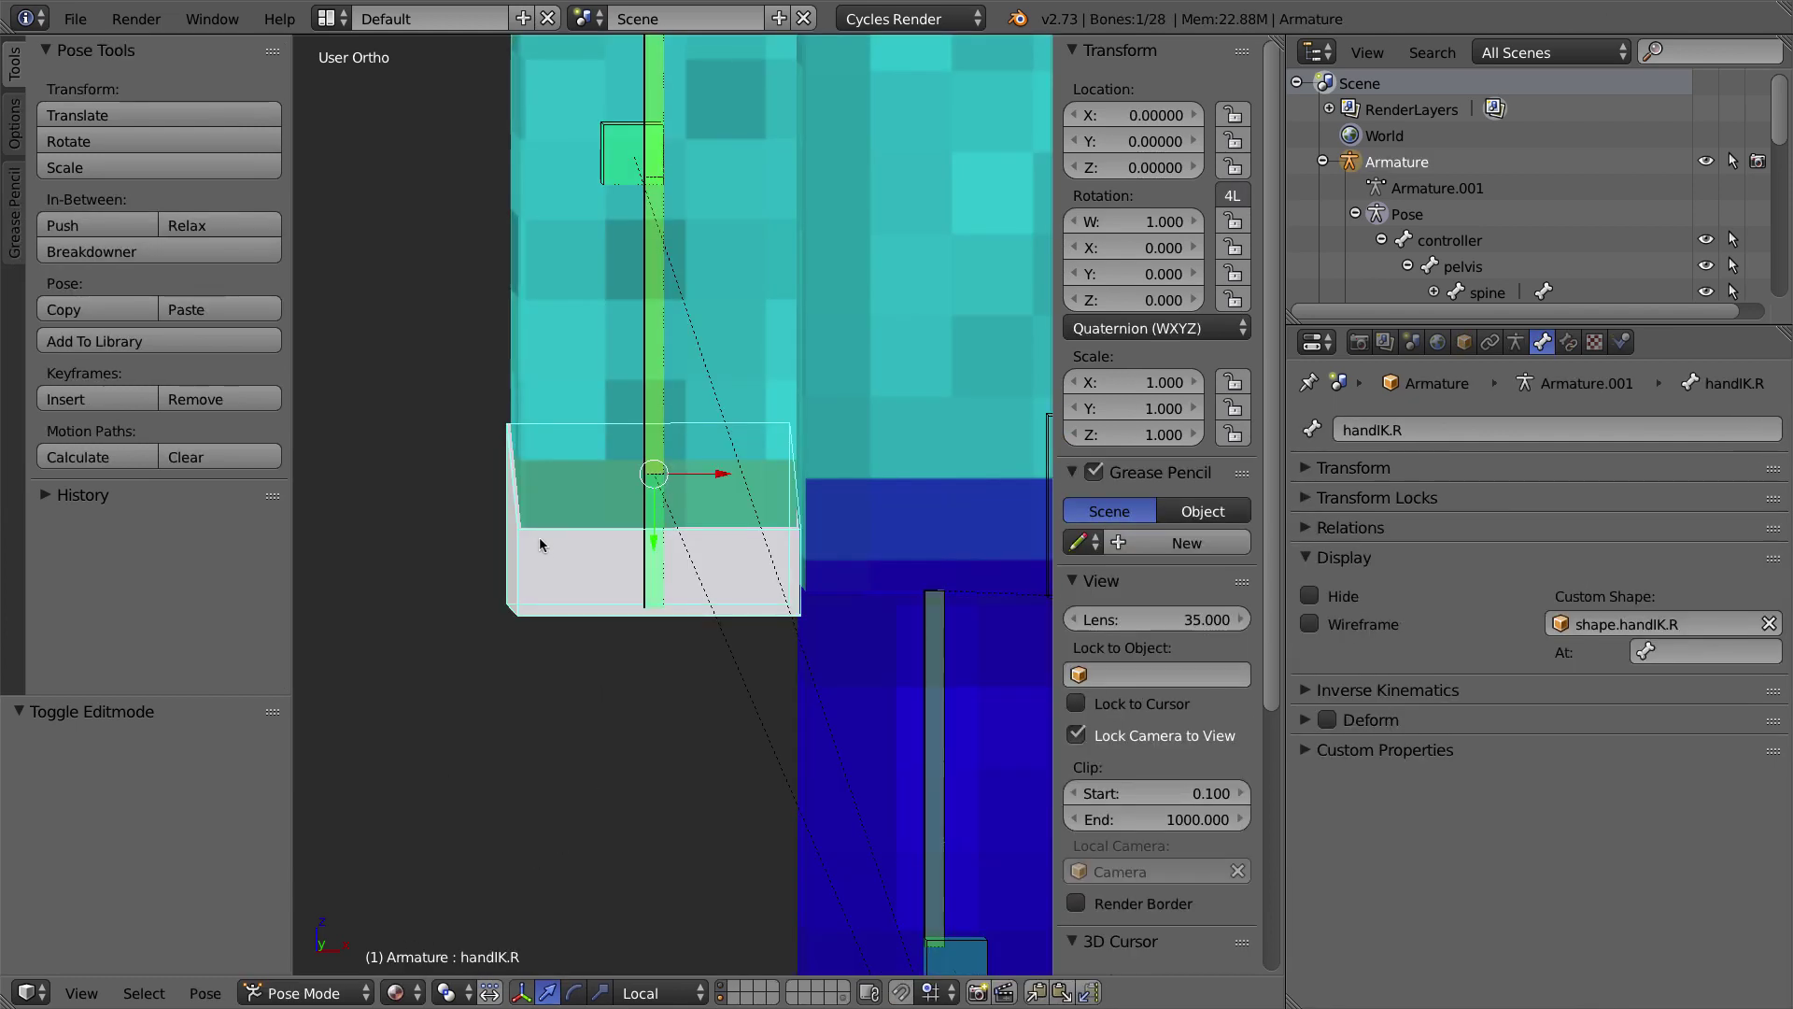
pyautogui.rightClick(540, 557)
pyautogui.press('g')
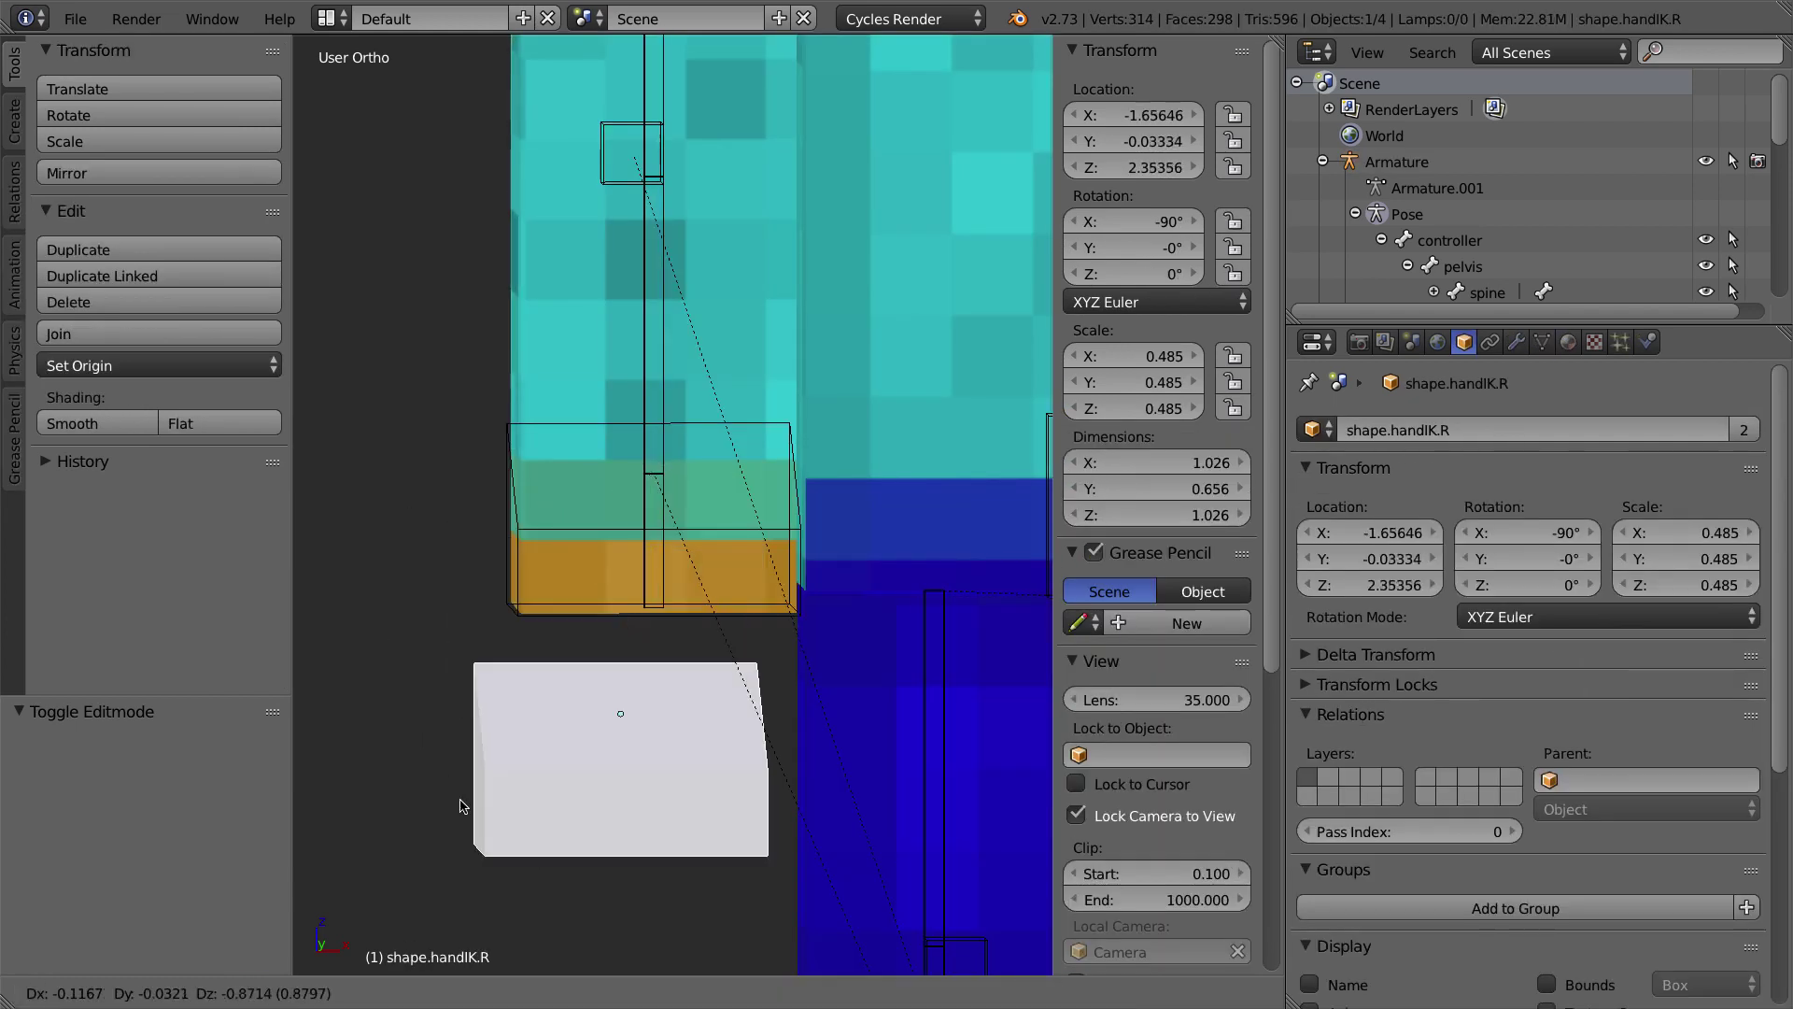
pyautogui.click(417, 757)
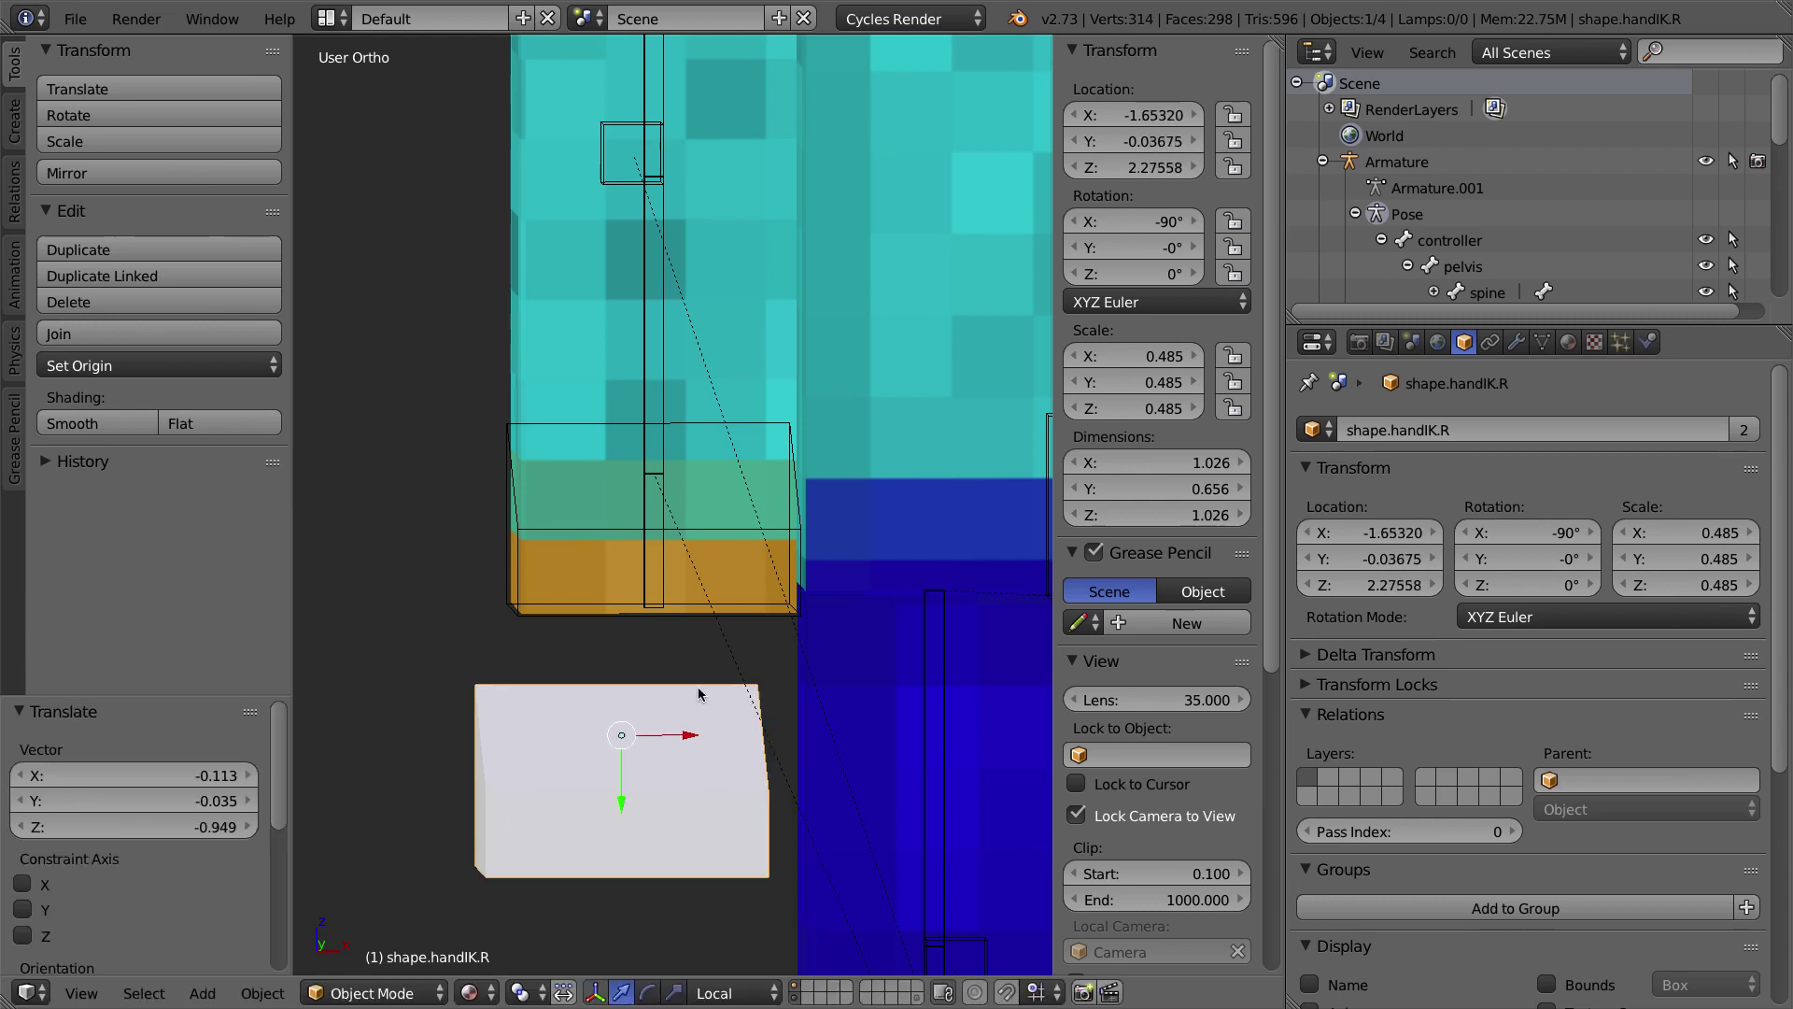
# Step: Move the shape.handIK.R wedge to layer 16, display that layer, and exclude the wedge from rendering
pyautogui.press('m')
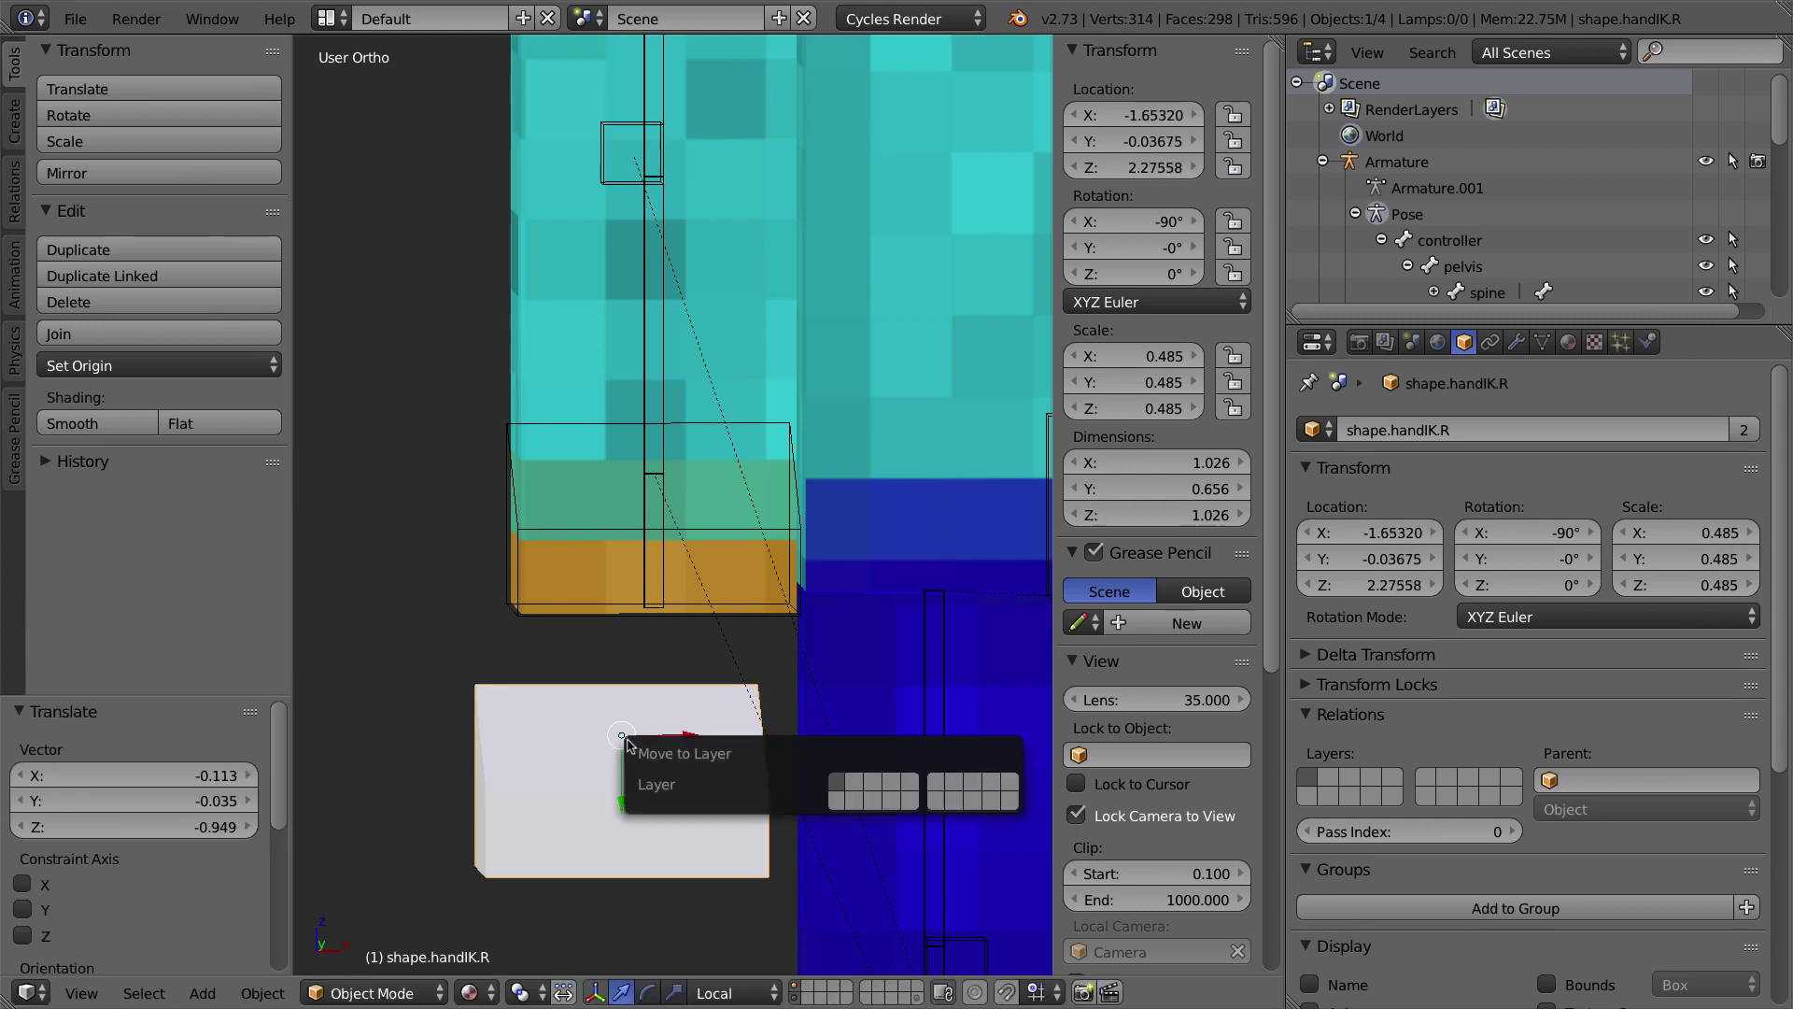
pyautogui.click(938, 802)
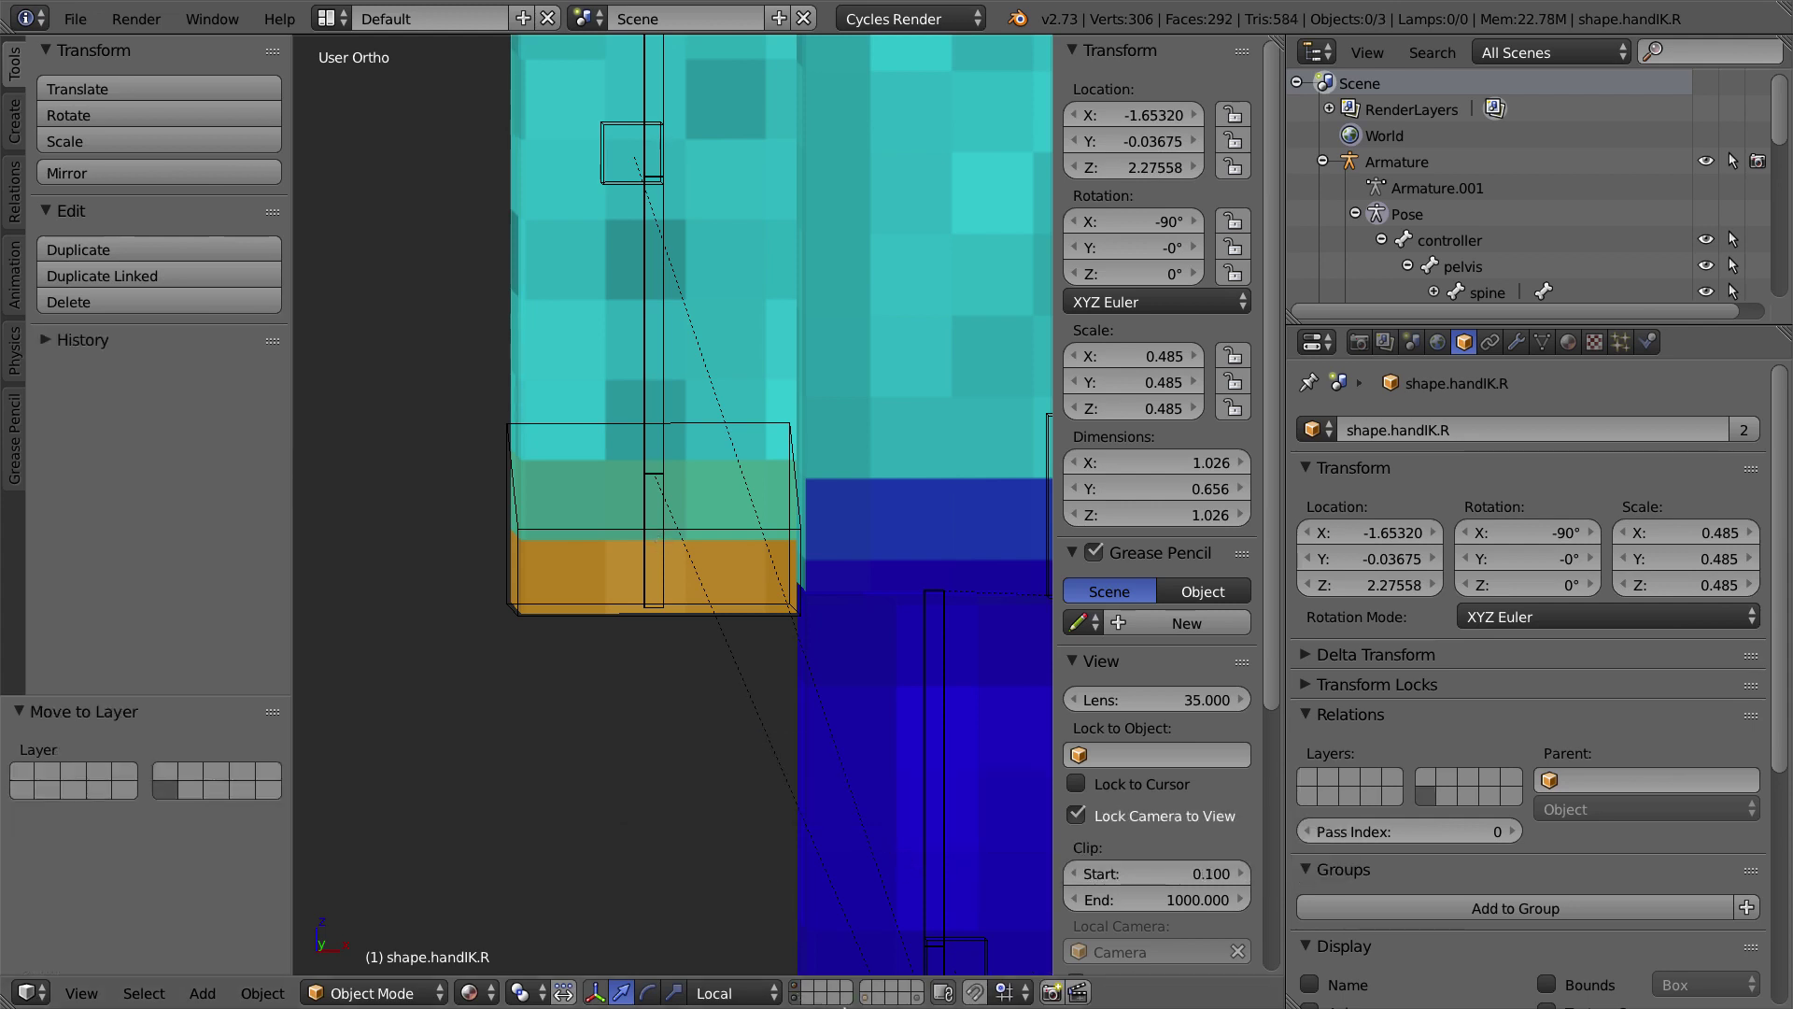
pyautogui.click(865, 999)
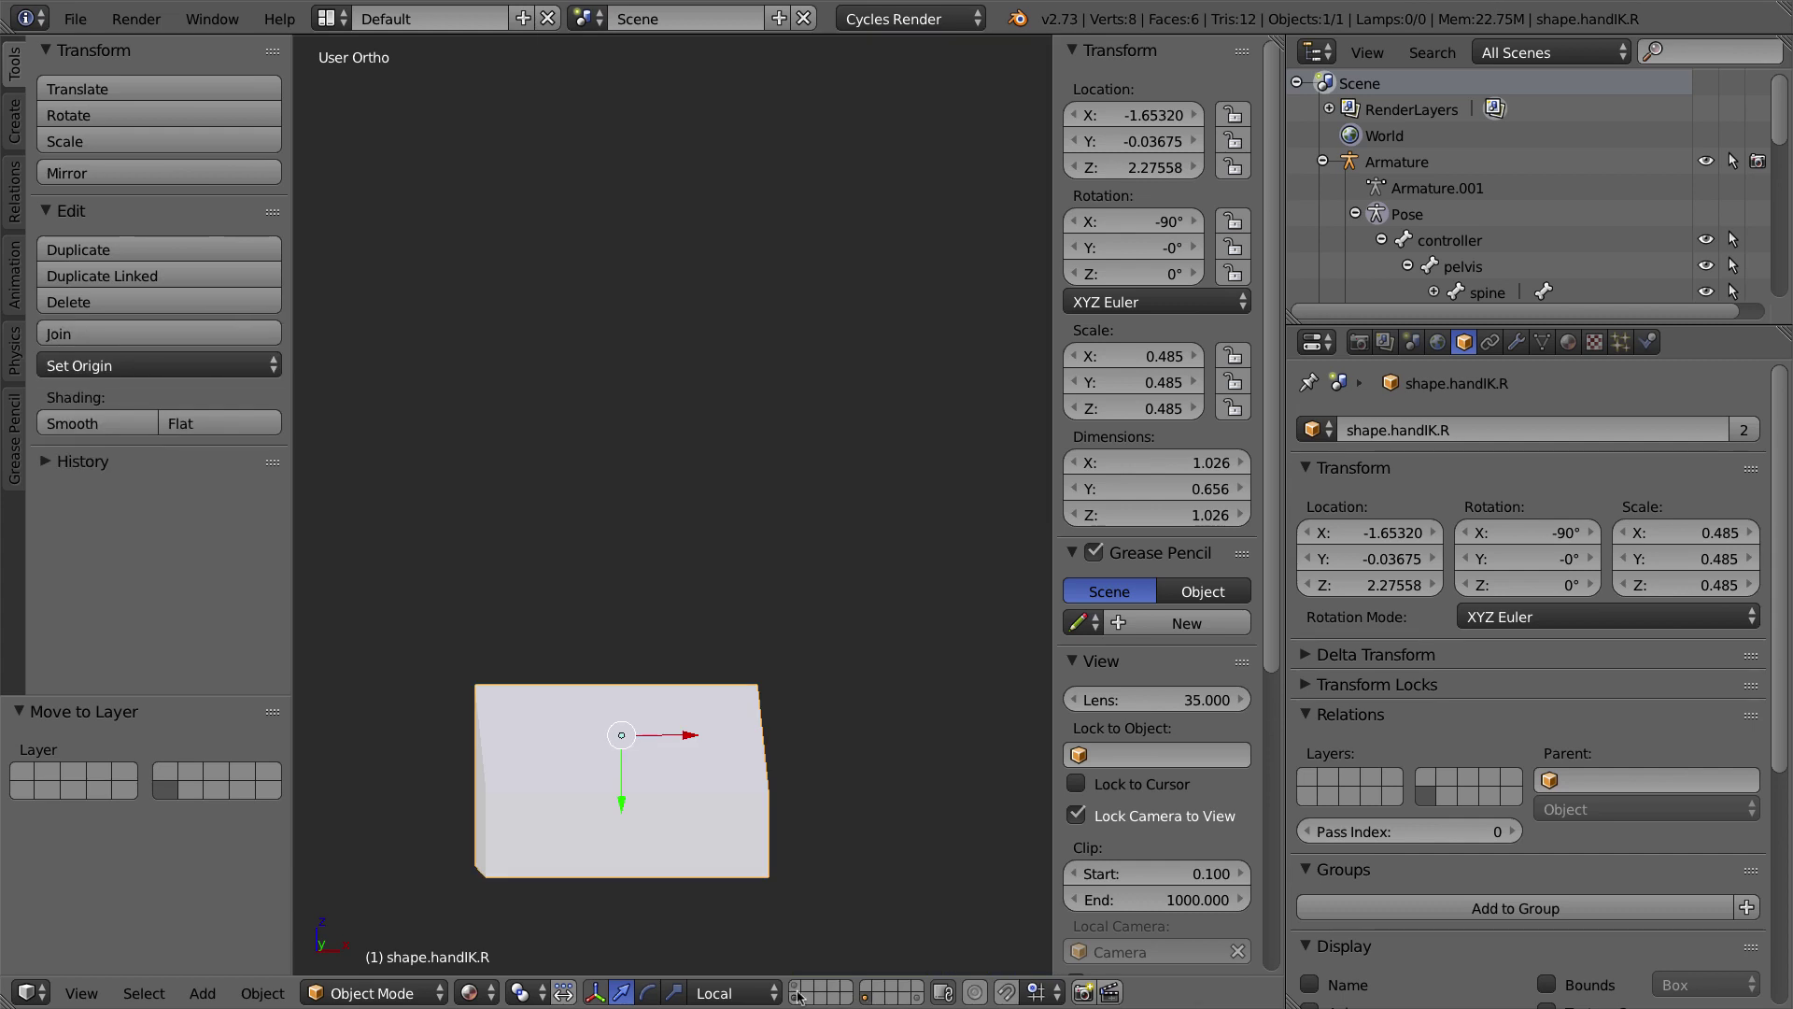
pyautogui.click(1323, 161)
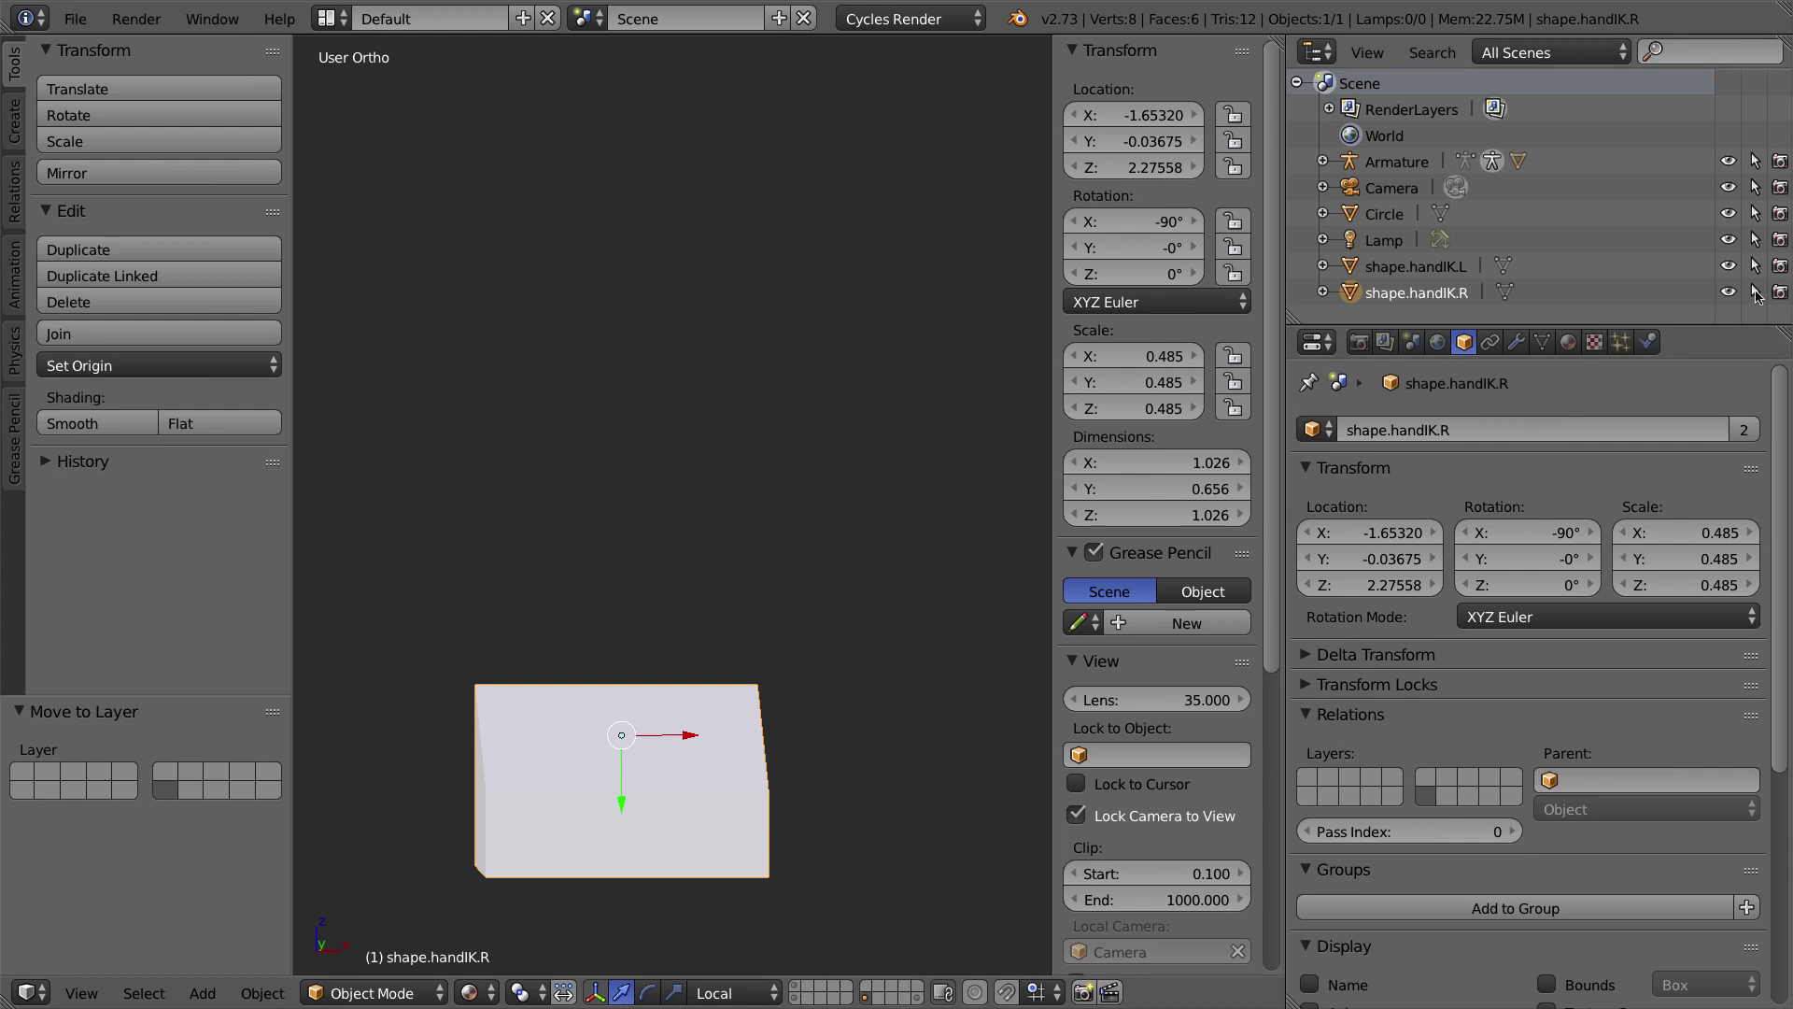
pyautogui.click(1781, 293)
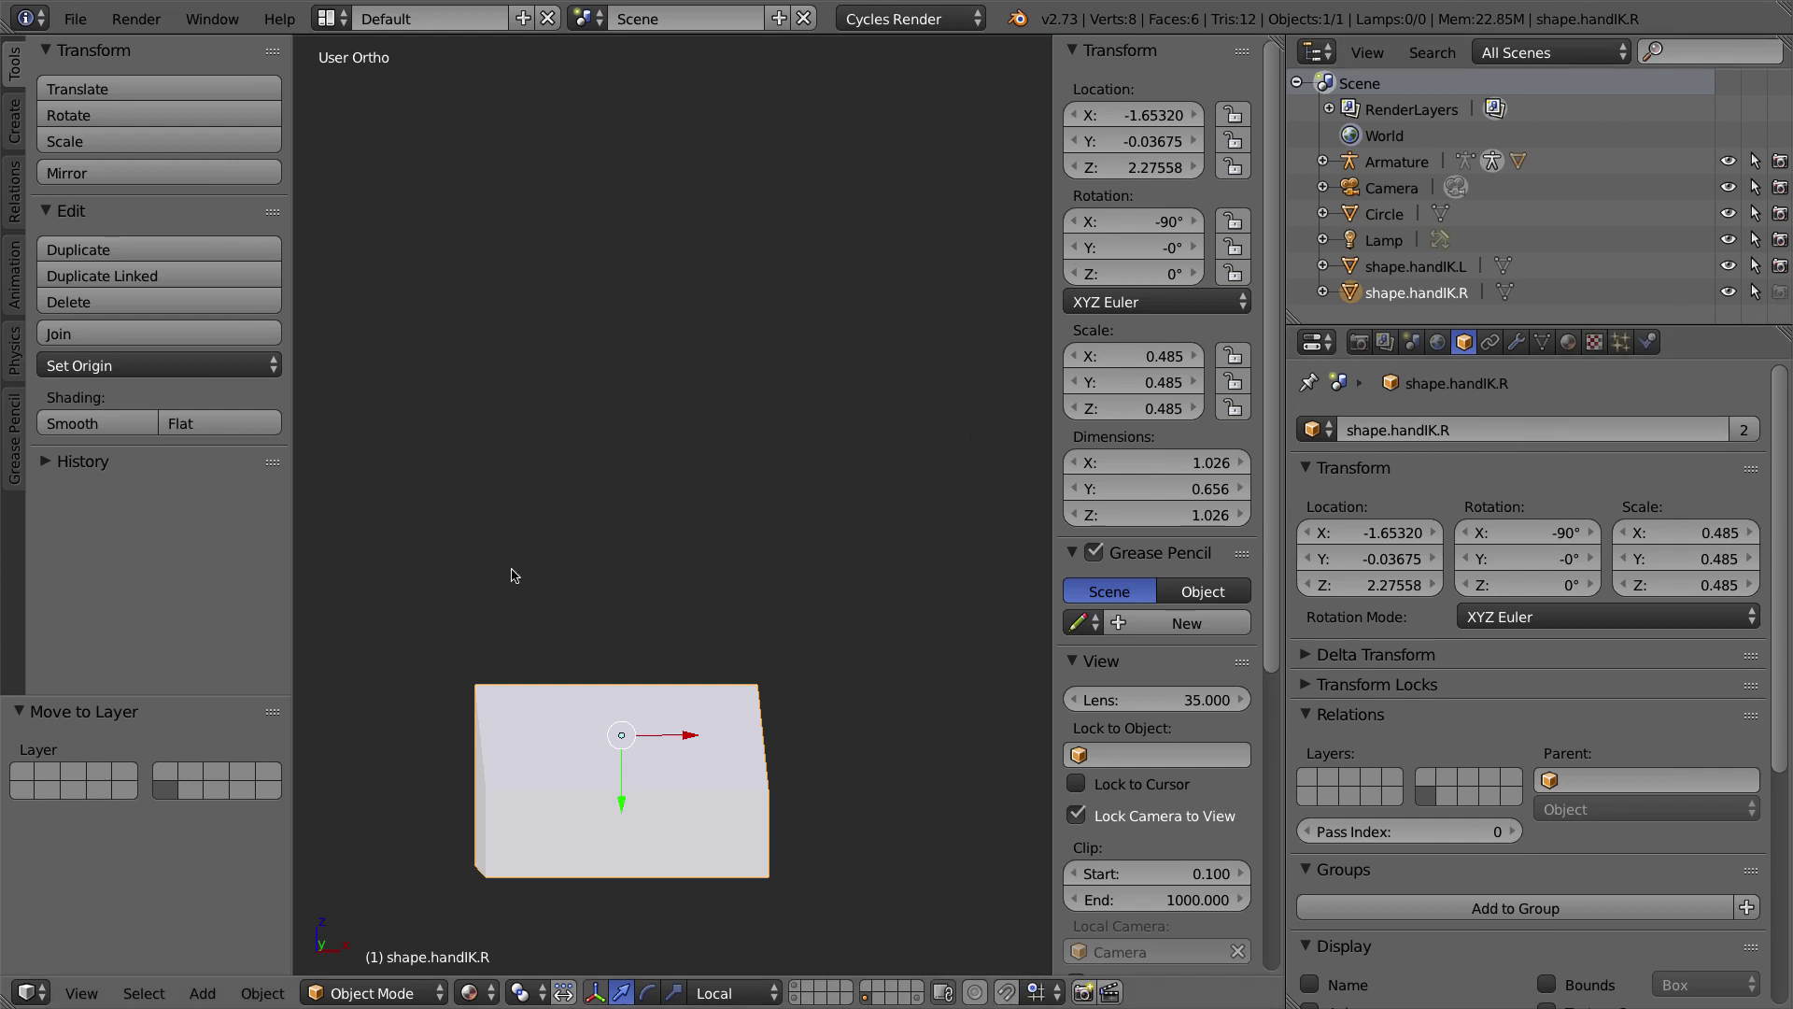
# Step: Display layer 1 again and select the handIK.R bone in Pose Mode to check its custom shape around the hand
pyautogui.click(797, 989)
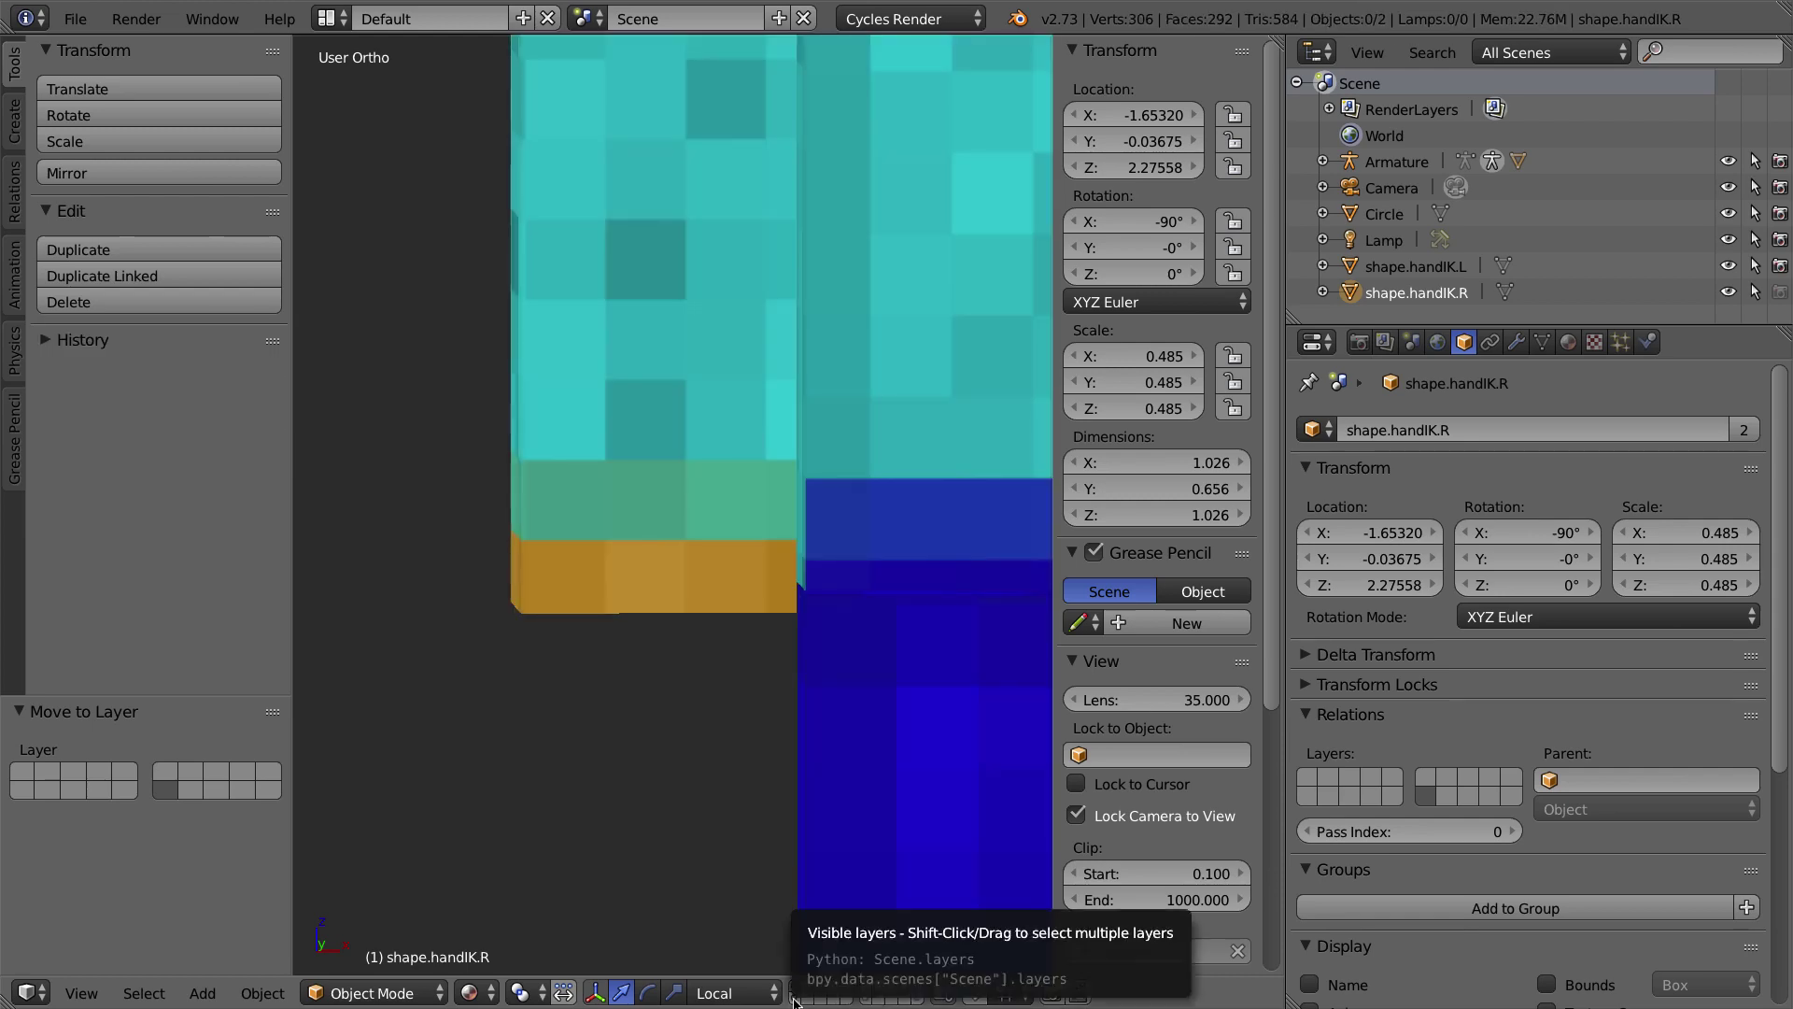
pyautogui.keyDown('shift'); pyautogui.click(796, 1000); pyautogui.keyUp('shift')
pyautogui.rightClick(614, 542)
pyautogui.hotkey('ctrl', 'Tab')
pyautogui.moveTo(609, 534); pyautogui.dragTo(614, 549, button='middle')
pyautogui.moveTo(681, 604); pyautogui.dragTo(696, 598, button='middle')
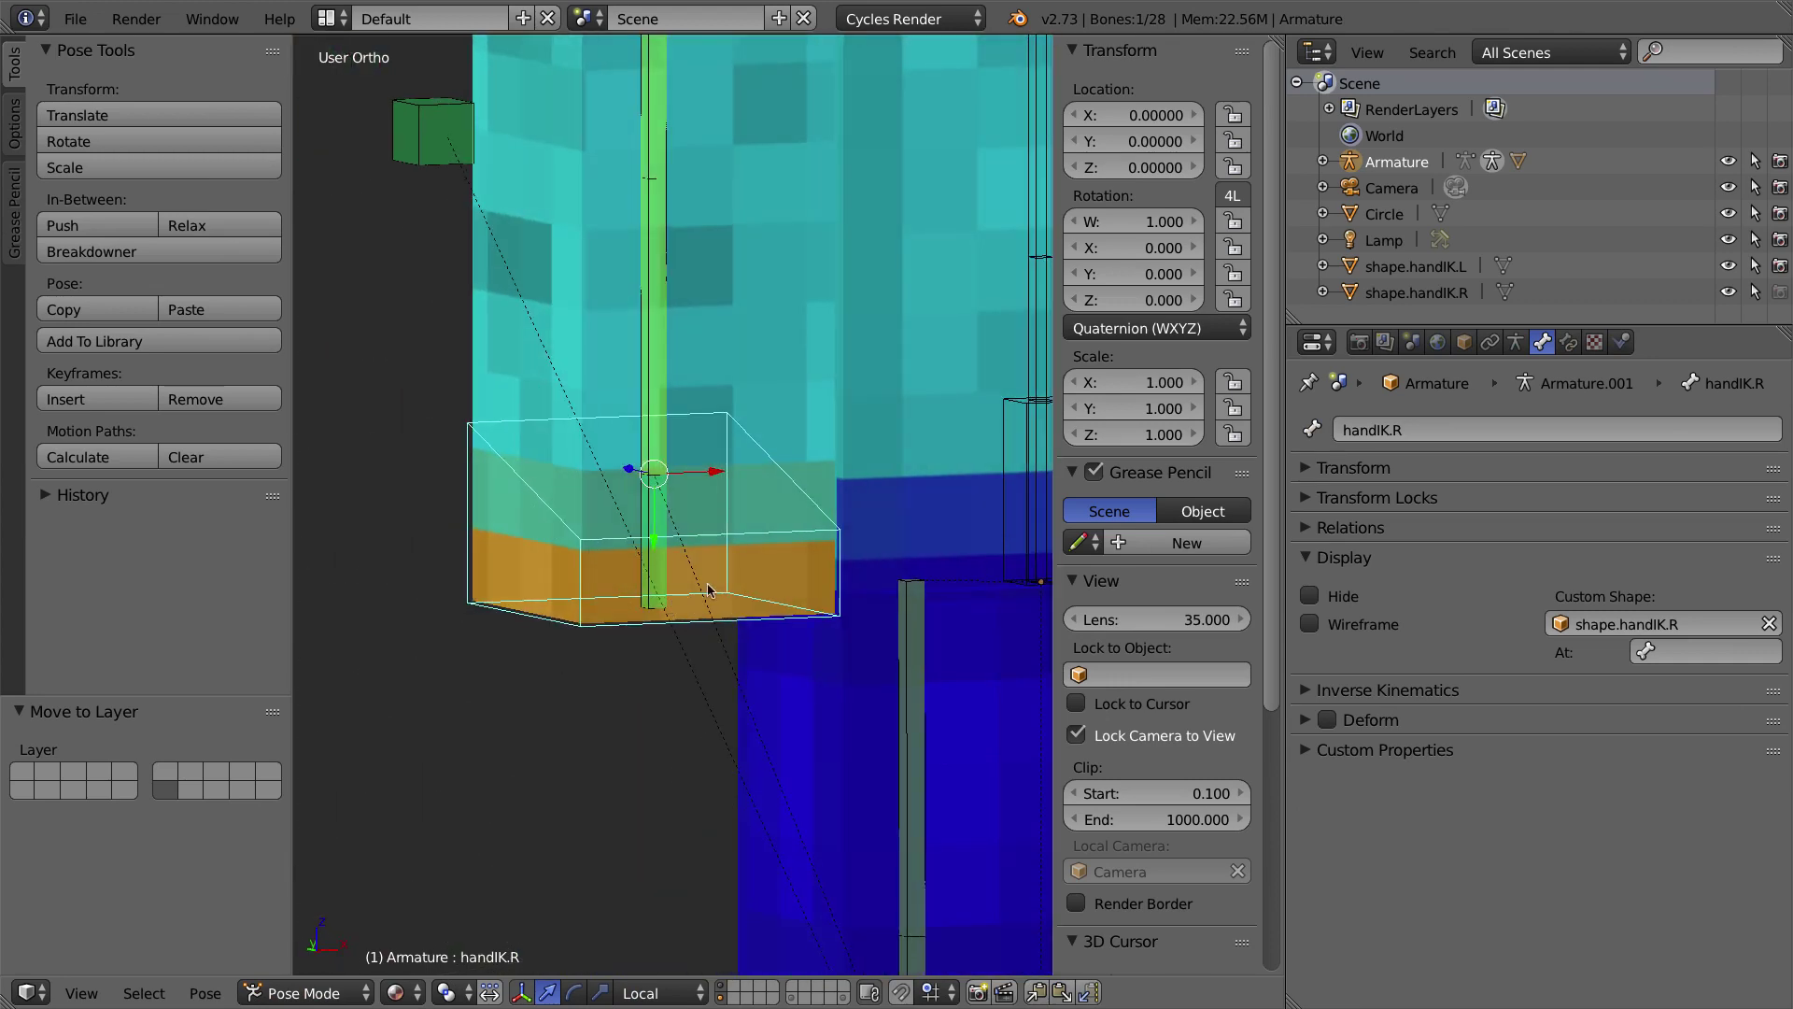
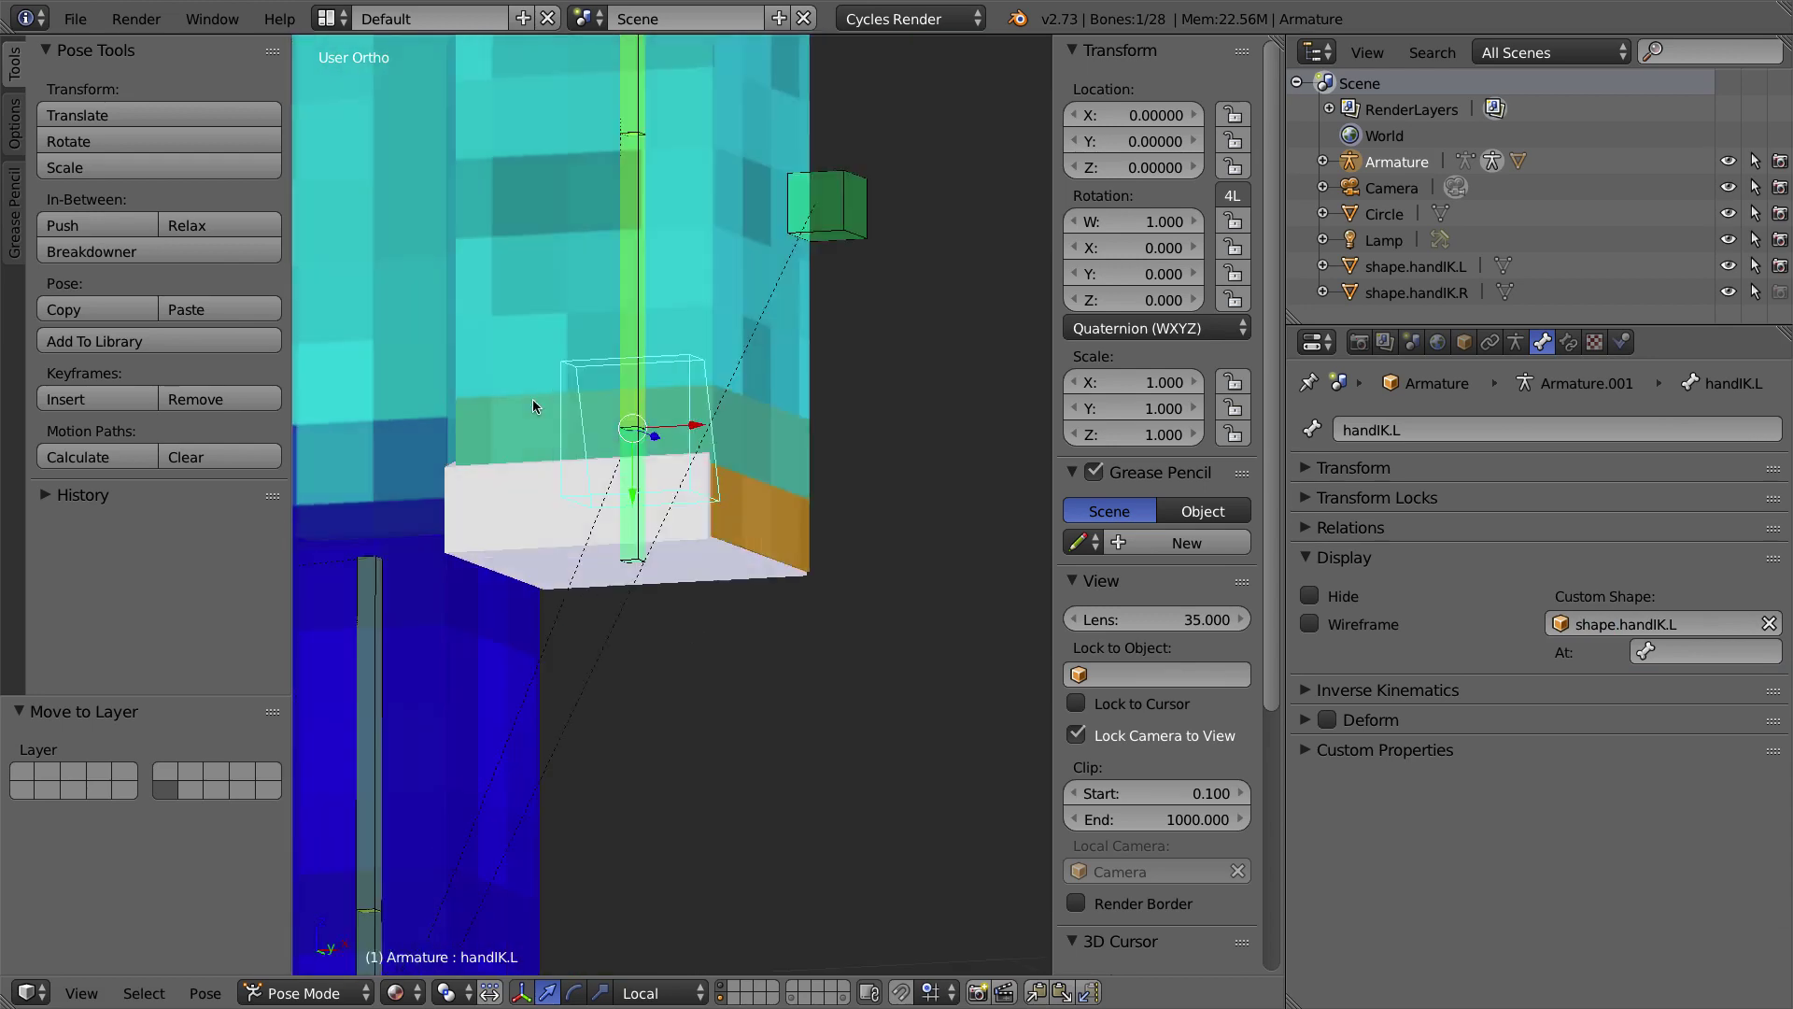
# Step: Select the shape.handIK.L wedge and rotate it 90° in the right side wireframe view
pyautogui.rightClick(469, 507)
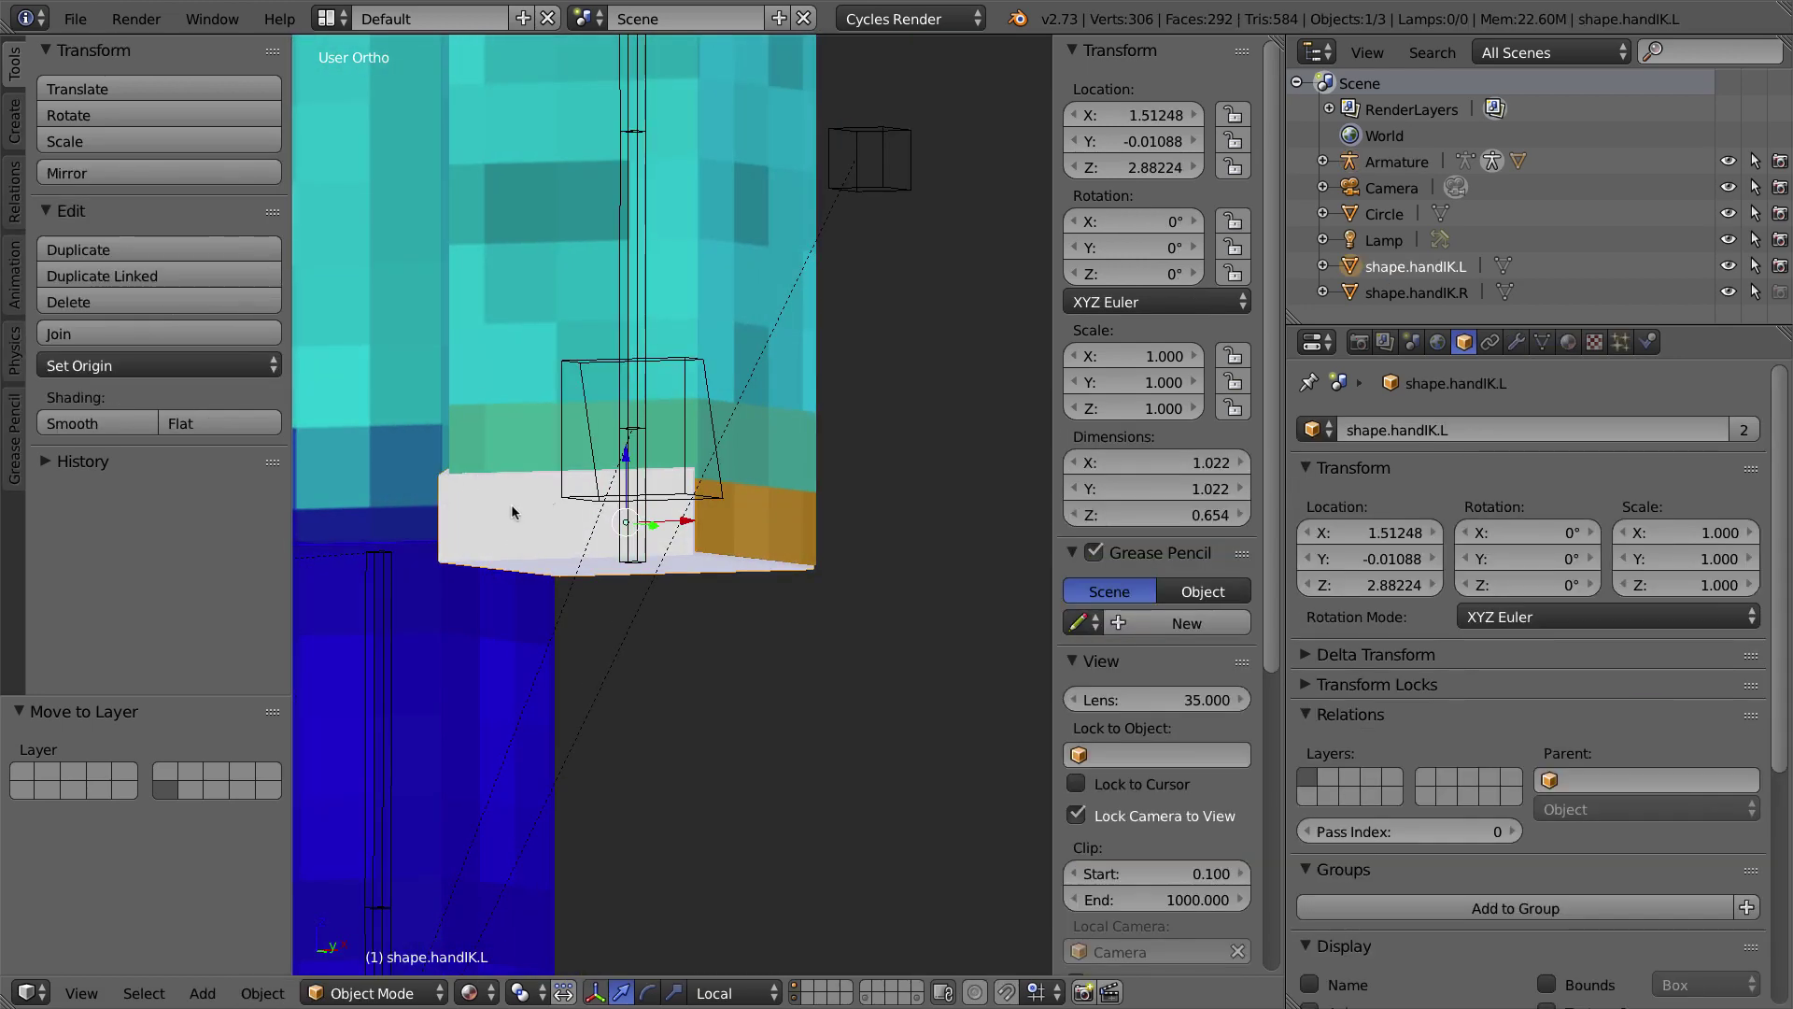
pyautogui.press('KP_3')
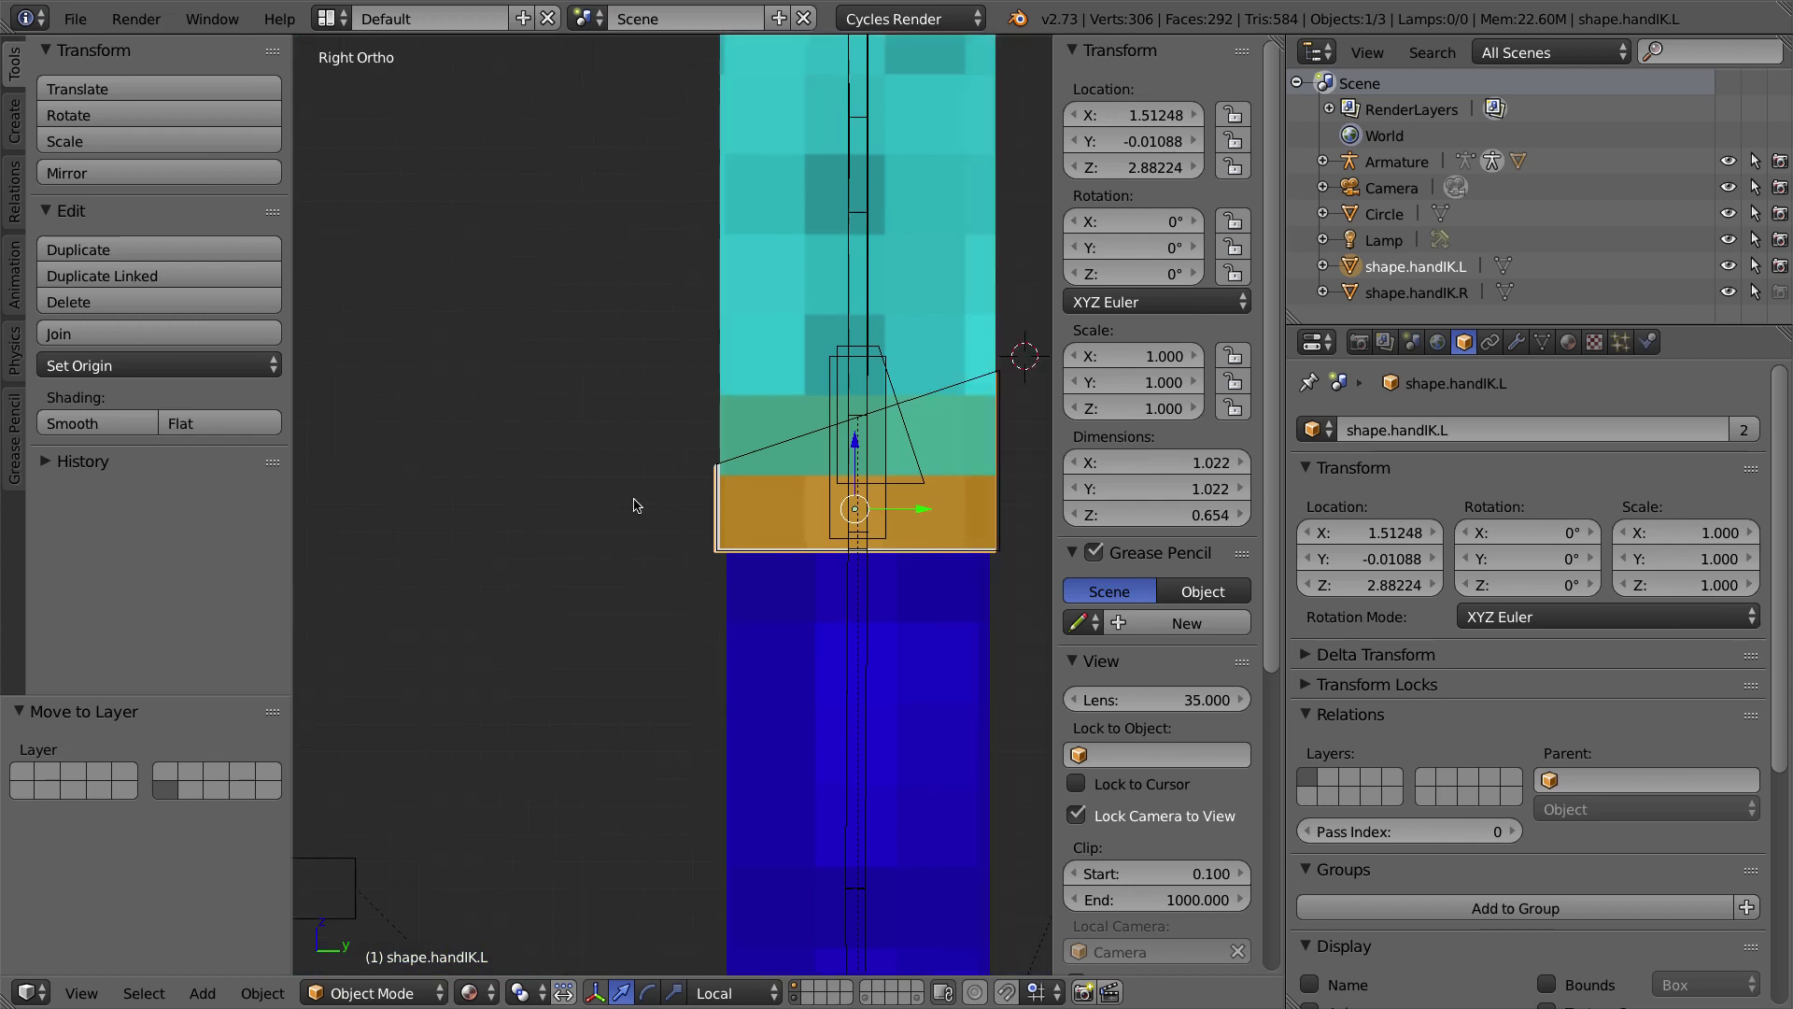
pyautogui.keyDown('shift'); pyautogui.moveTo(868, 401); pyautogui.dragTo(579, 417, button='middle'); pyautogui.keyUp('shift')
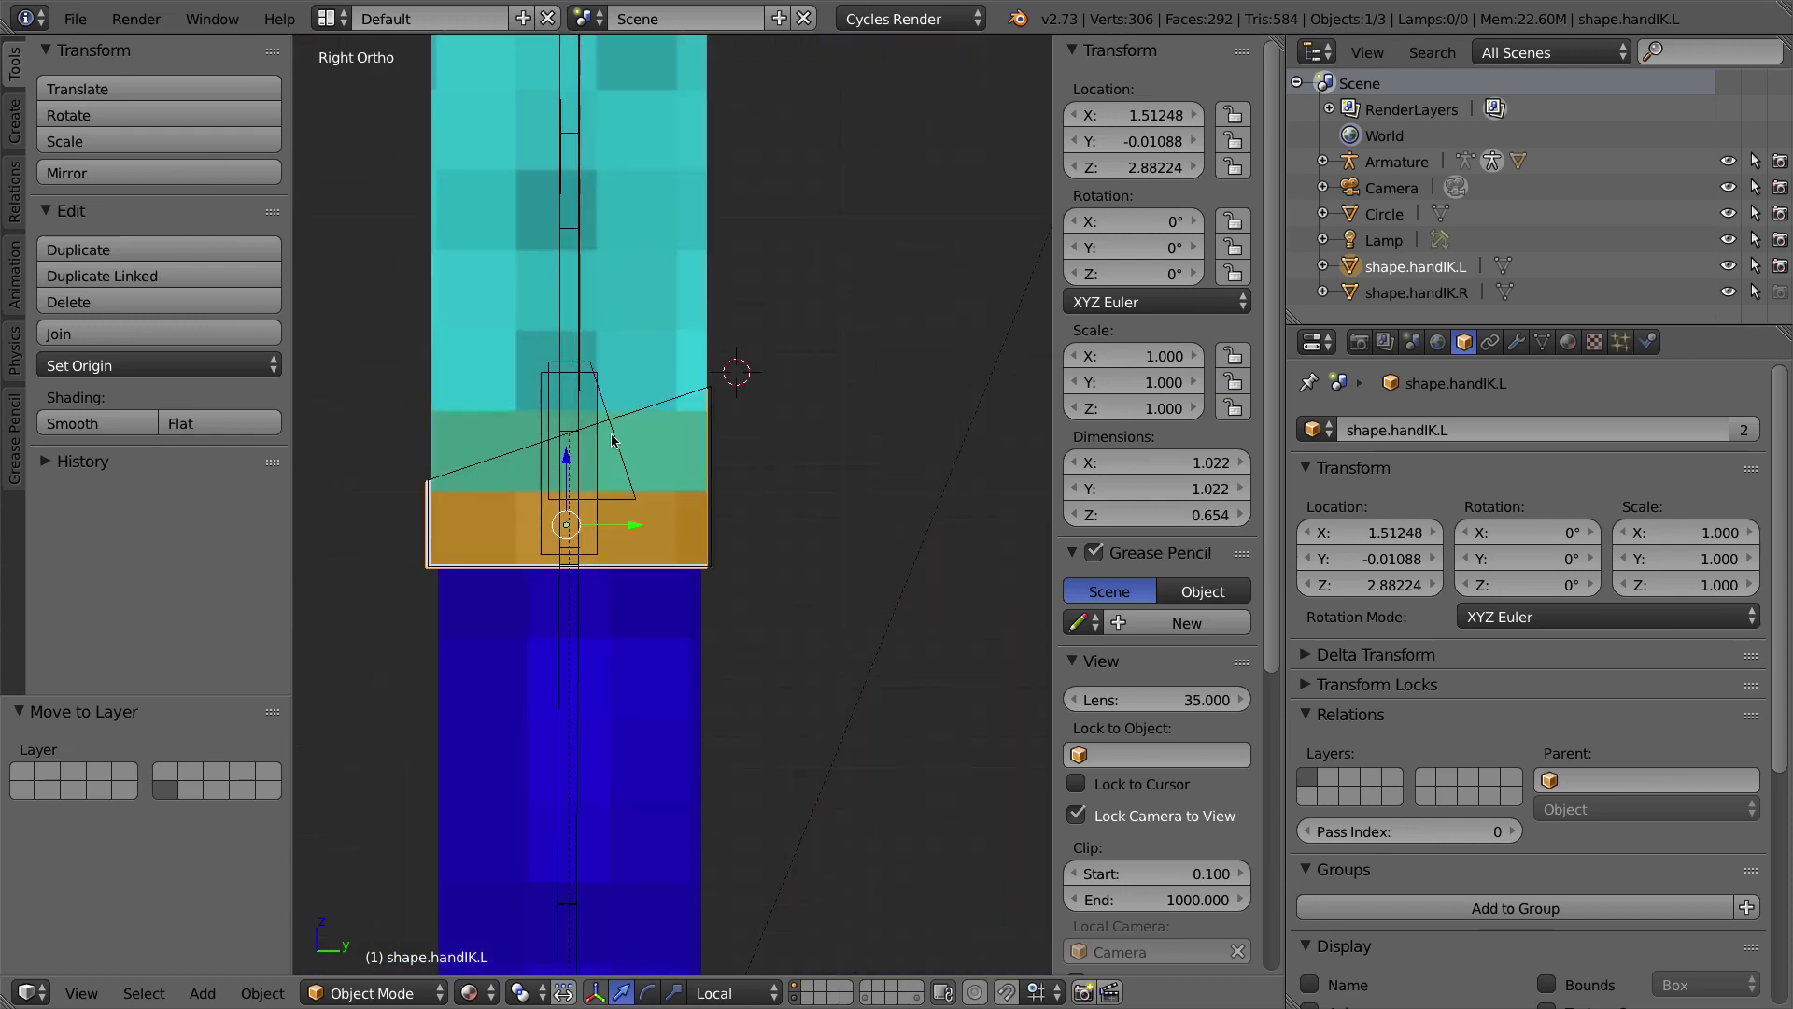
pyautogui.press('z')
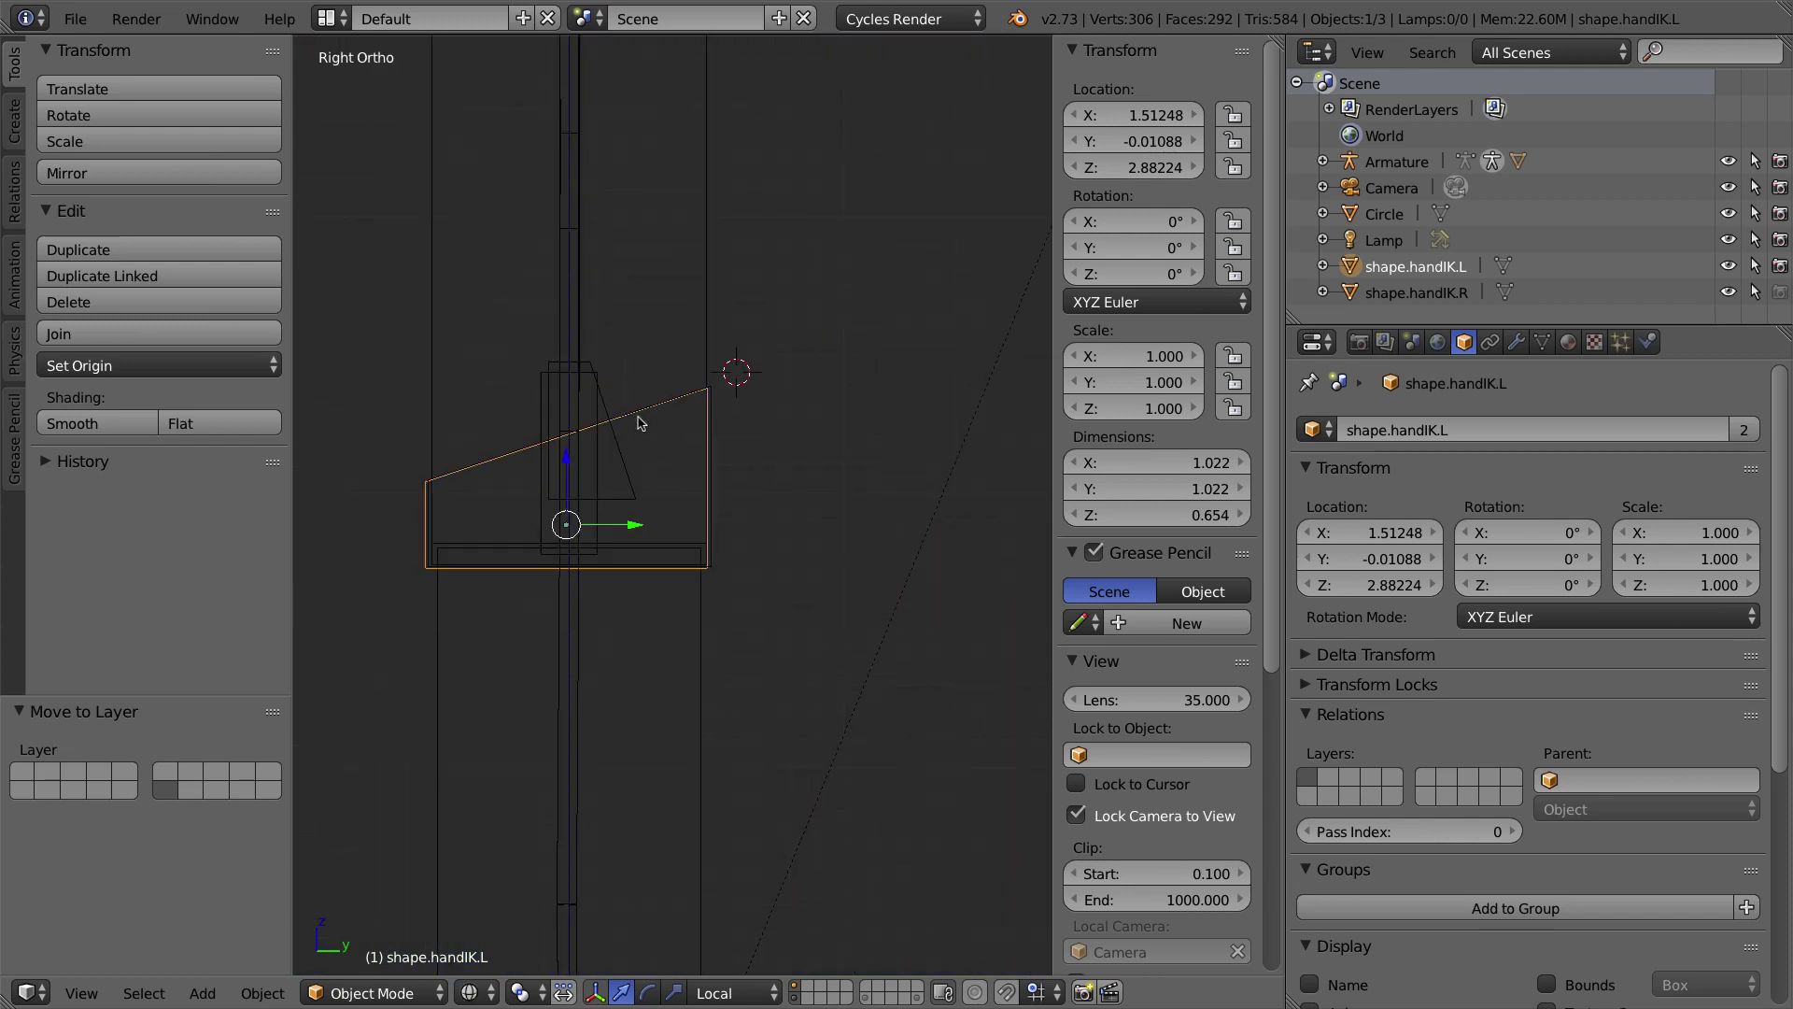
pyautogui.write('r90')
pyautogui.press('Return')
# Step: Shrink the shape.handIK.L wedge to a scale of about 0.460 and raise it about 0.336 onto the bone's custom shape outline
pyautogui.press('s')
pyautogui.click(644, 464)
pyautogui.press('g')
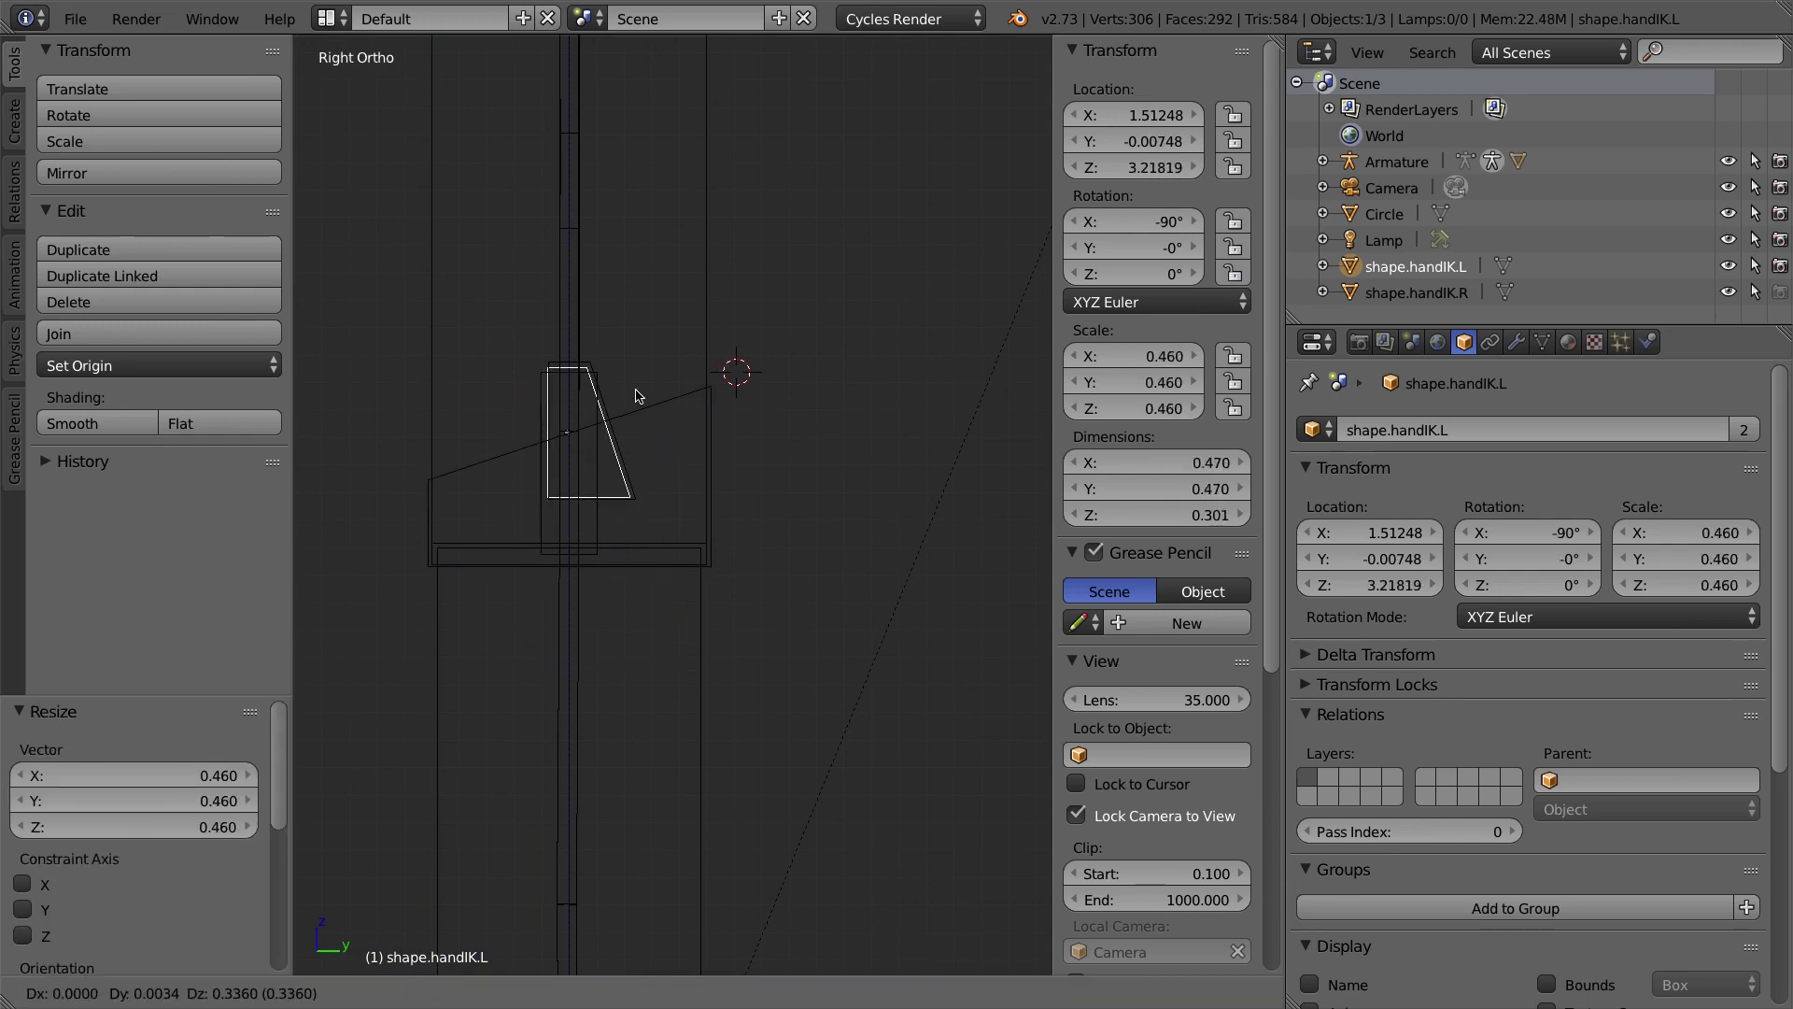
pyautogui.click(632, 397)
# Step: Scale the left wedge to about 0.497 and nudge it about 0.002 along Y and 0.005 up to match the outline
pyautogui.scroll(3, 631, 397)
pyautogui.press('s')
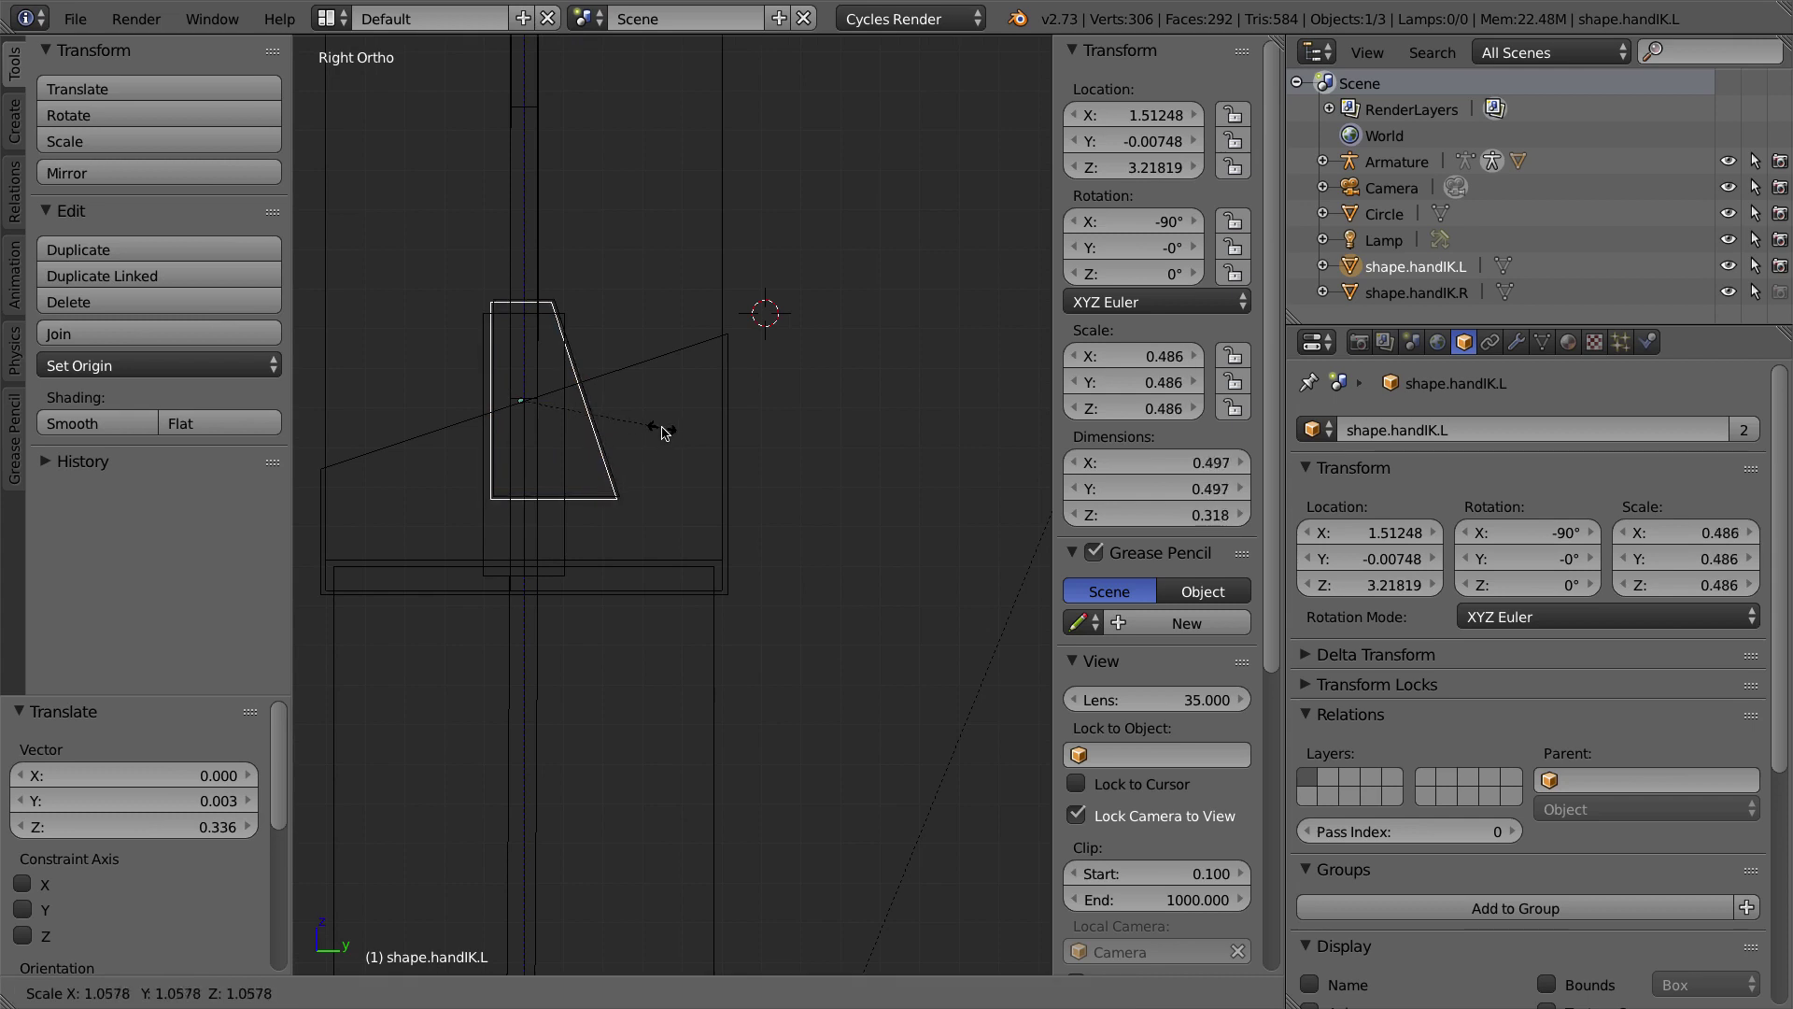
pyautogui.click(666, 433)
pyautogui.press('g')
pyautogui.press('z')
pyautogui.press('z')
pyautogui.click(581, 447)
pyautogui.press('g')
pyautogui.press('y')
pyautogui.press('y')
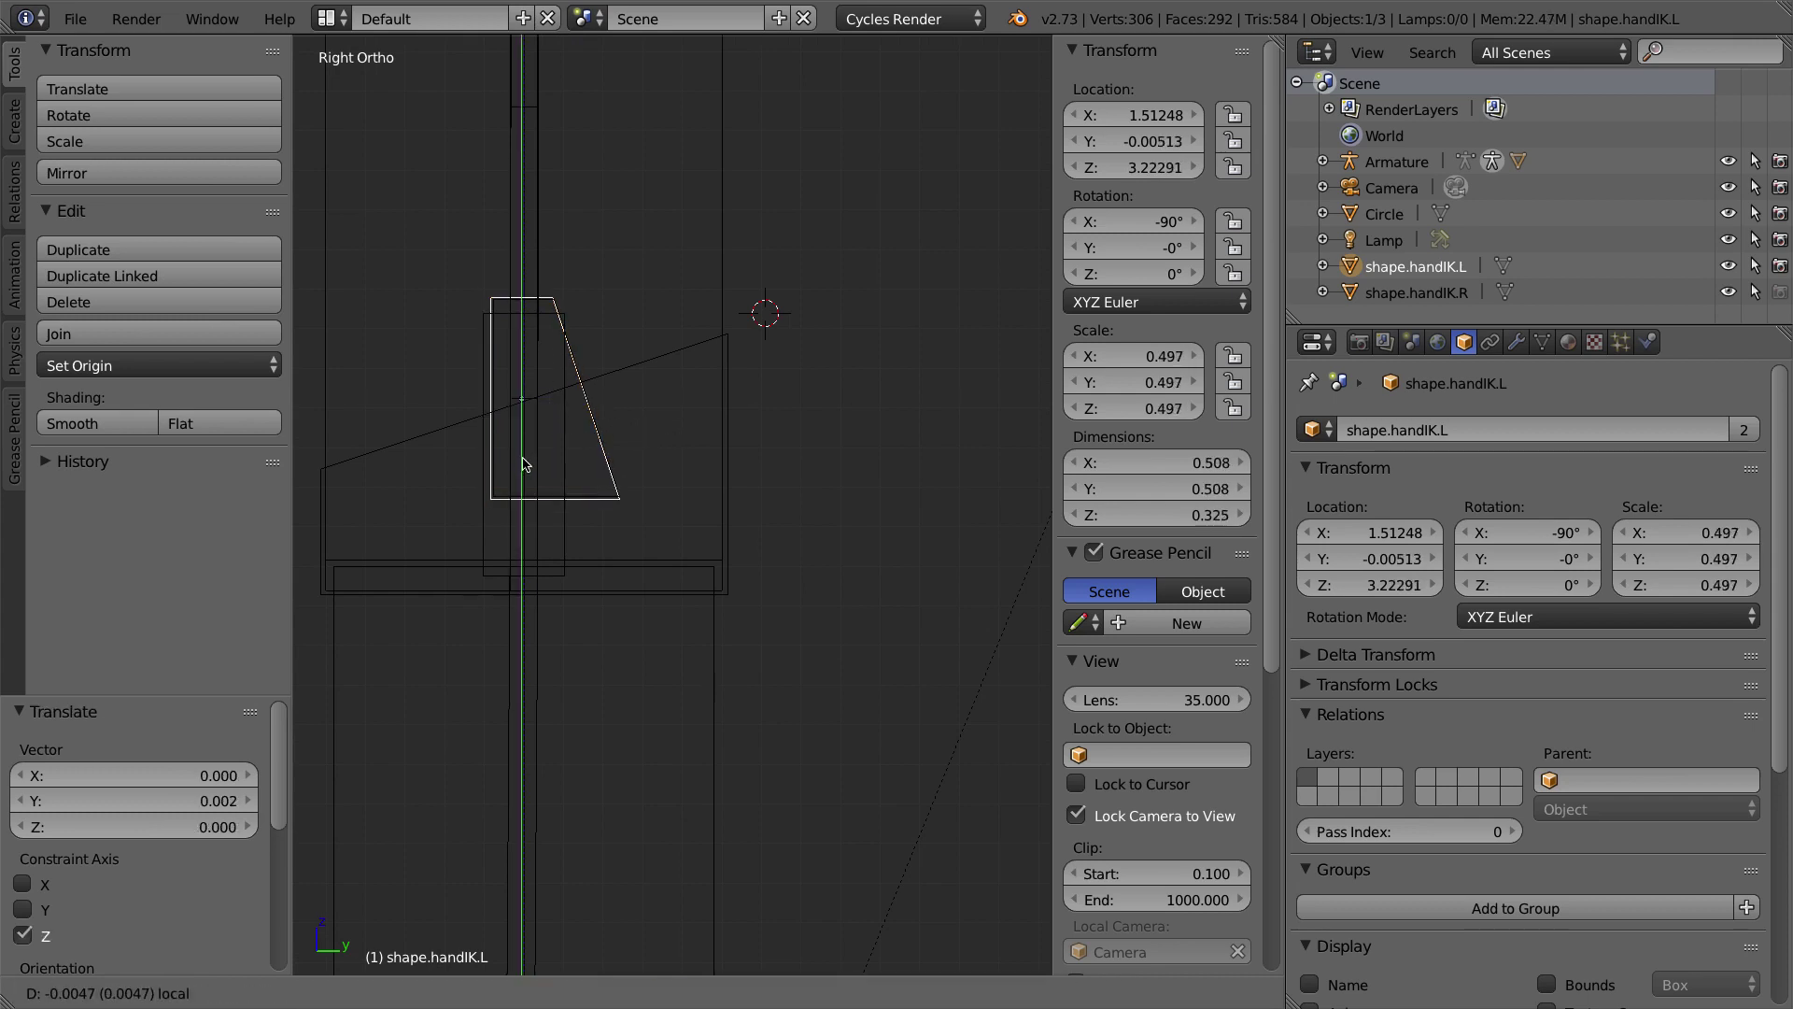
pyautogui.click(523, 465)
# Step: In the front view, shift the left wedge about 0.014 along X and scale it to about 0.489 to match the outline
pyautogui.press('KP_1')
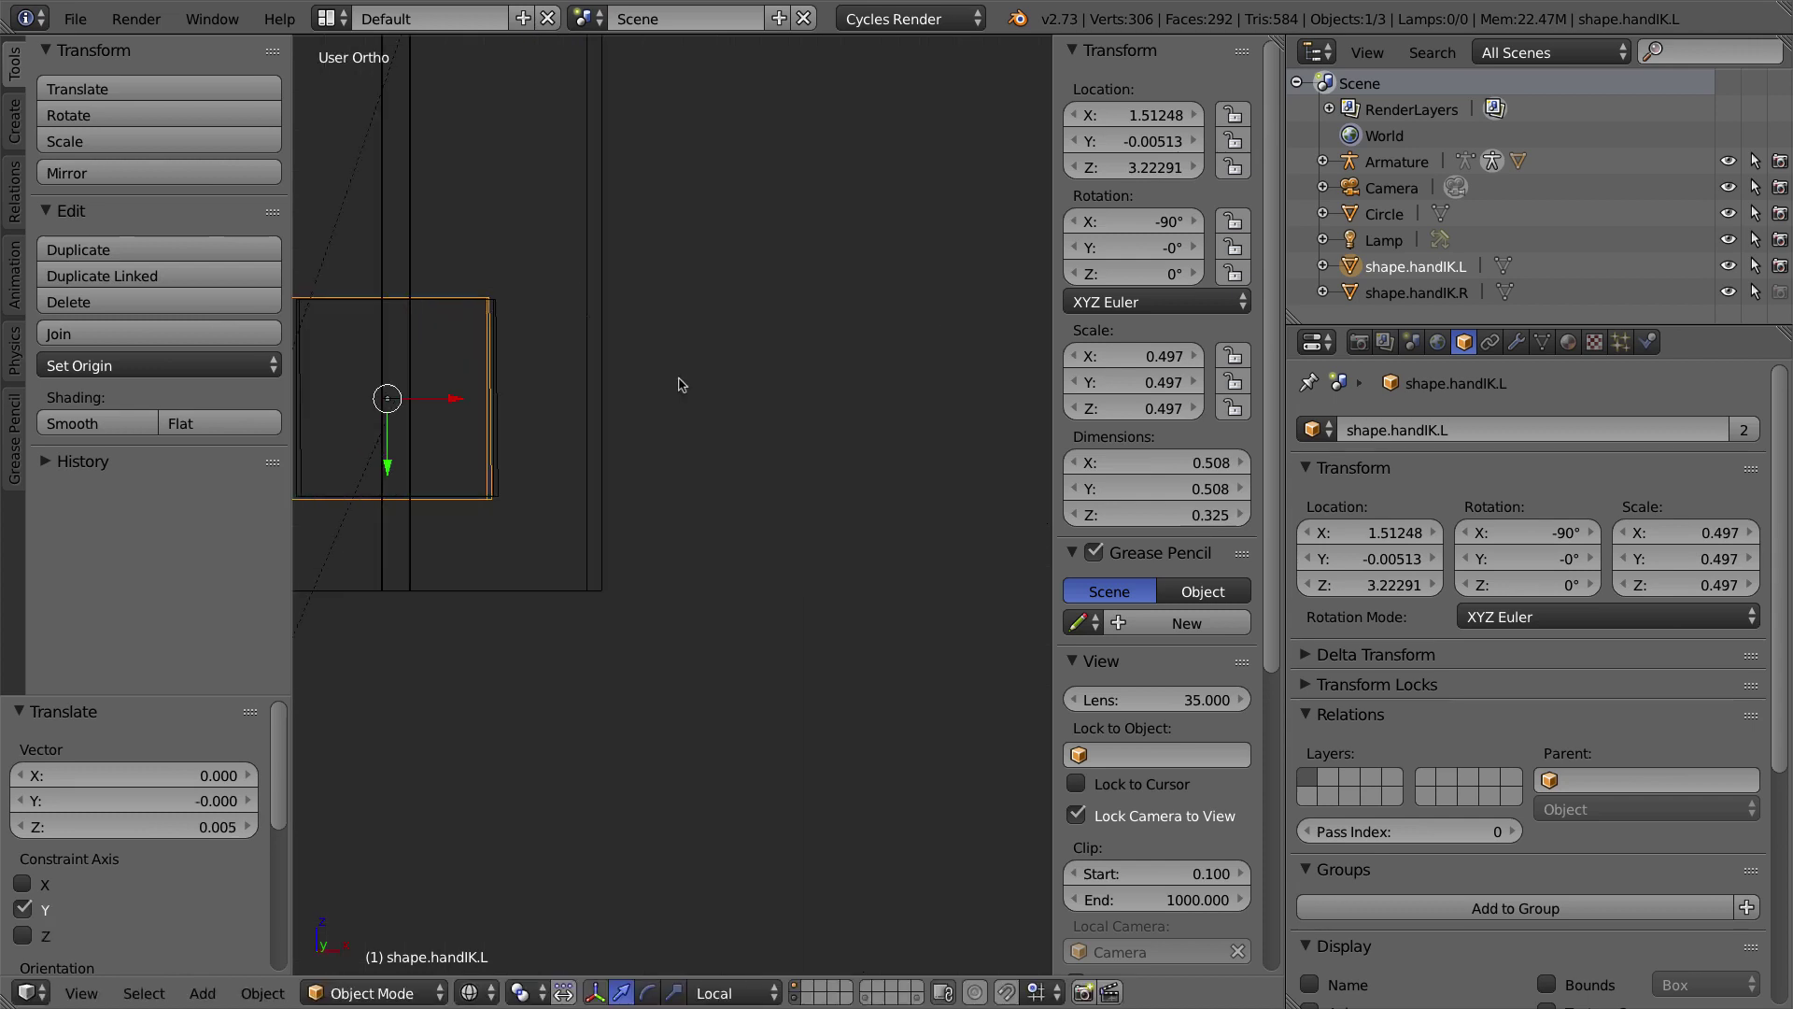
pyautogui.press('ctrl+KP_4')
pyautogui.press('g')
pyautogui.press('x')
pyautogui.press('x')
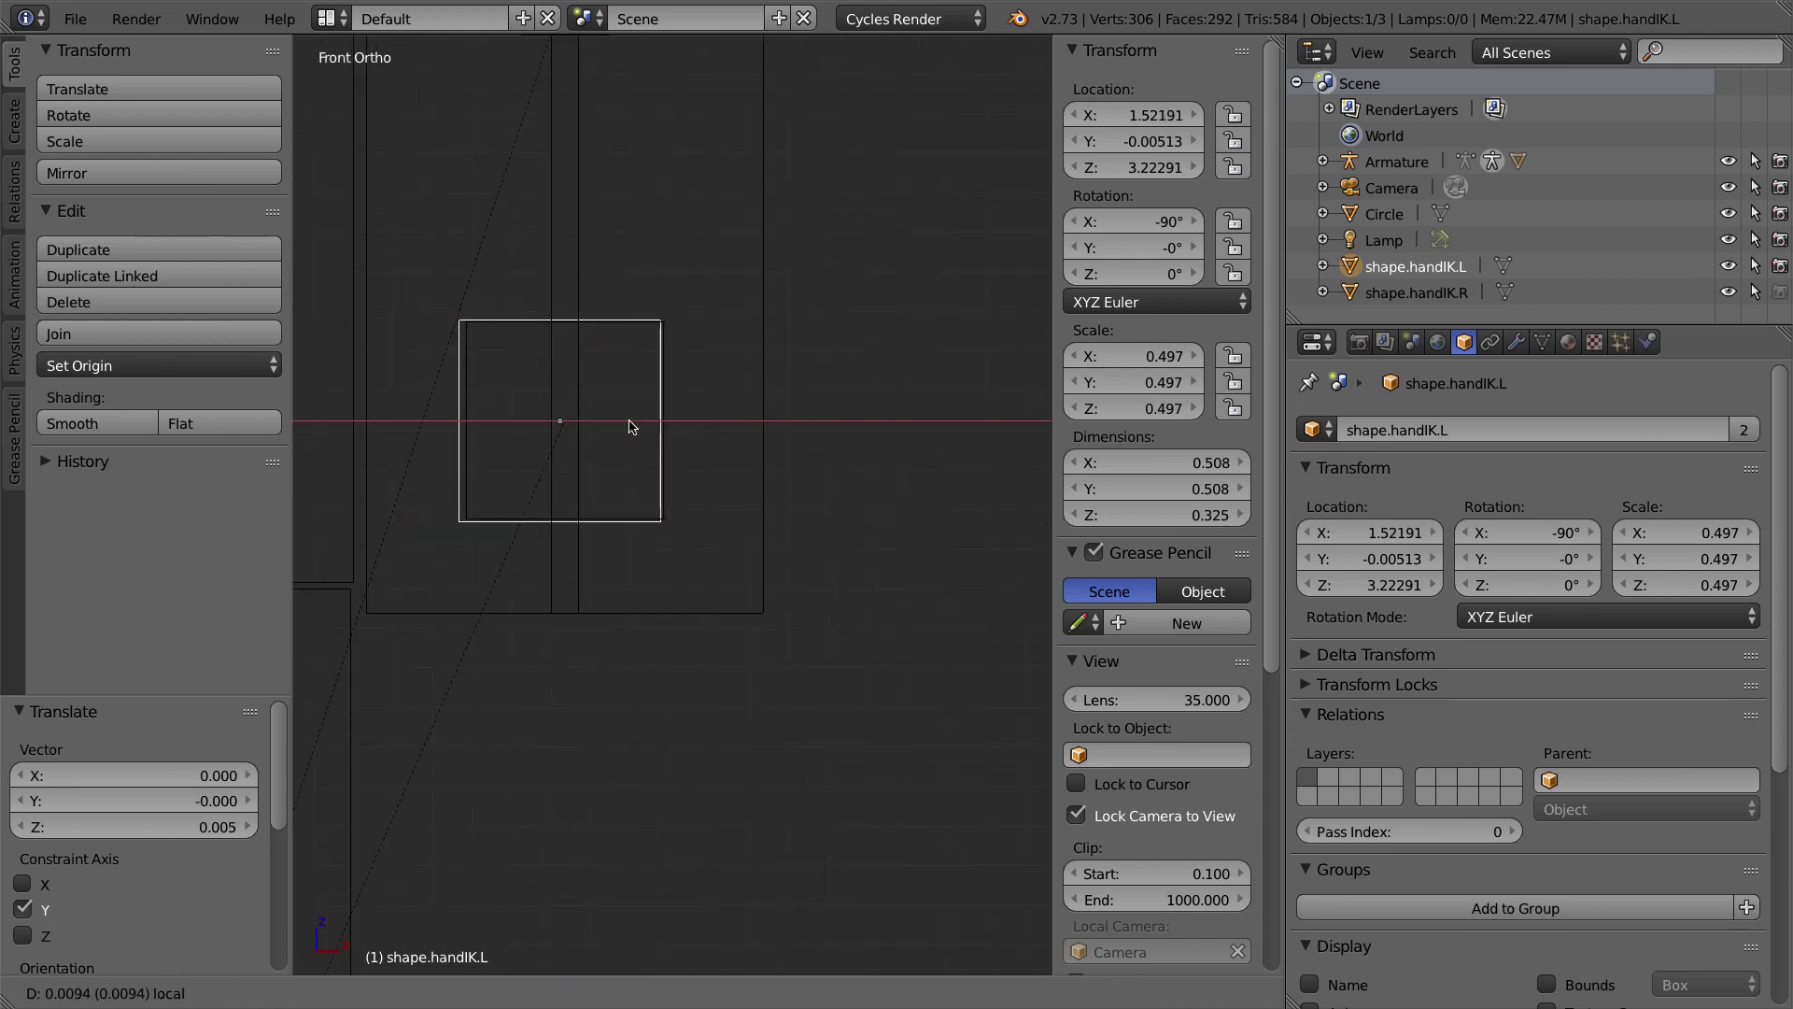
pyautogui.click(633, 422)
pyautogui.scroll(2, 738, 373)
pyautogui.press('s')
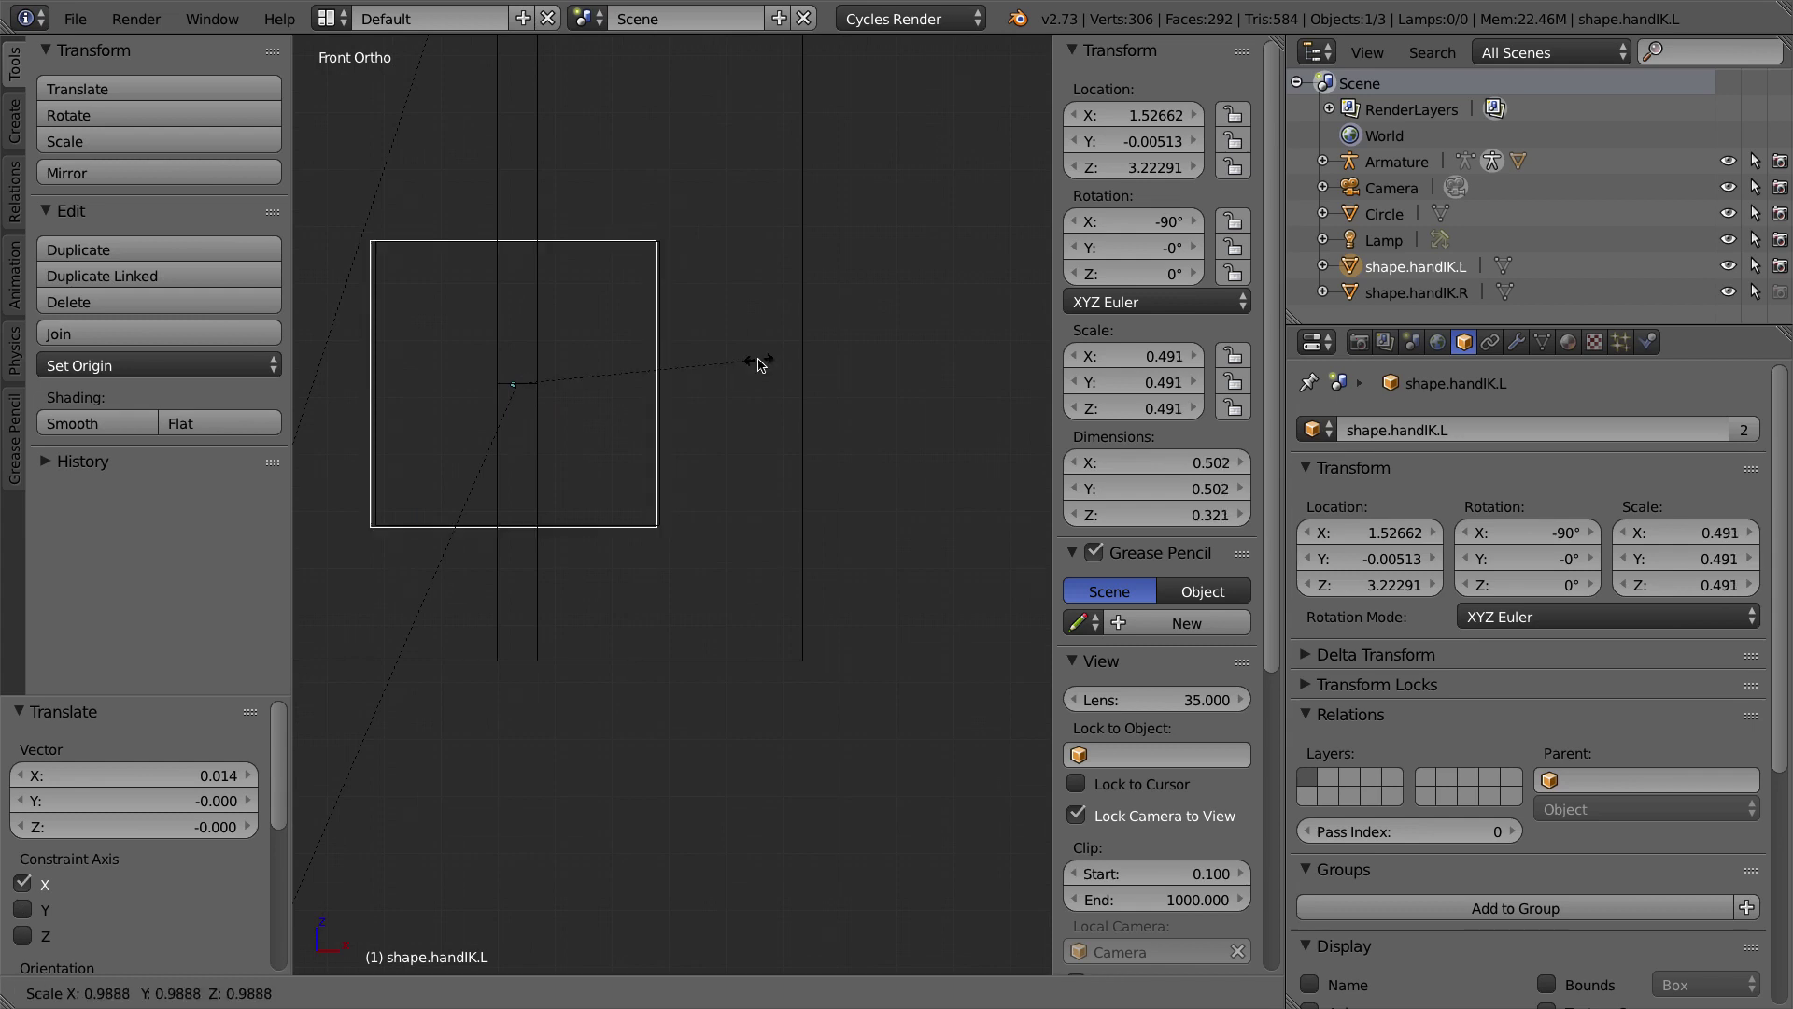
pyautogui.click(761, 366)
pyautogui.press('s')
pyautogui.click(748, 390)
# Step: Enter Edit Mode on shape.handIK.L and select its whole mesh in the right side view
pyautogui.moveTo(669, 488); pyautogui.dragTo(708, 460, button='middle')
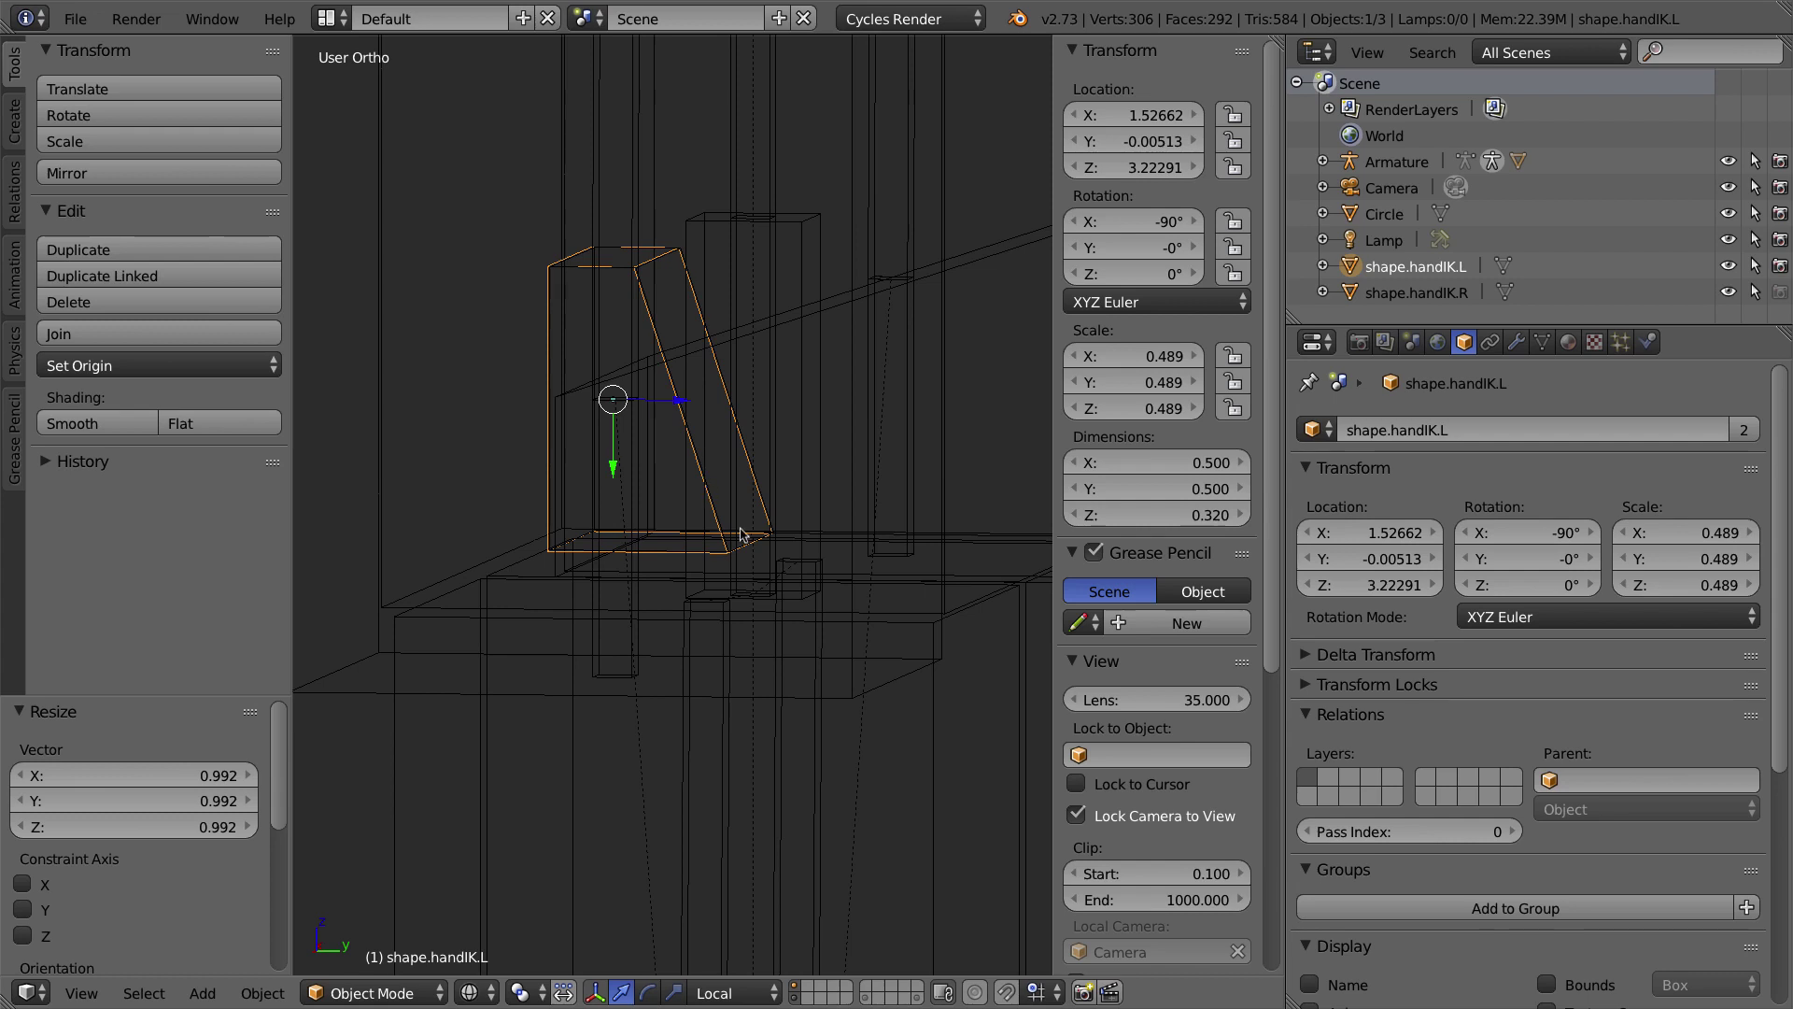
pyautogui.press('Tab')
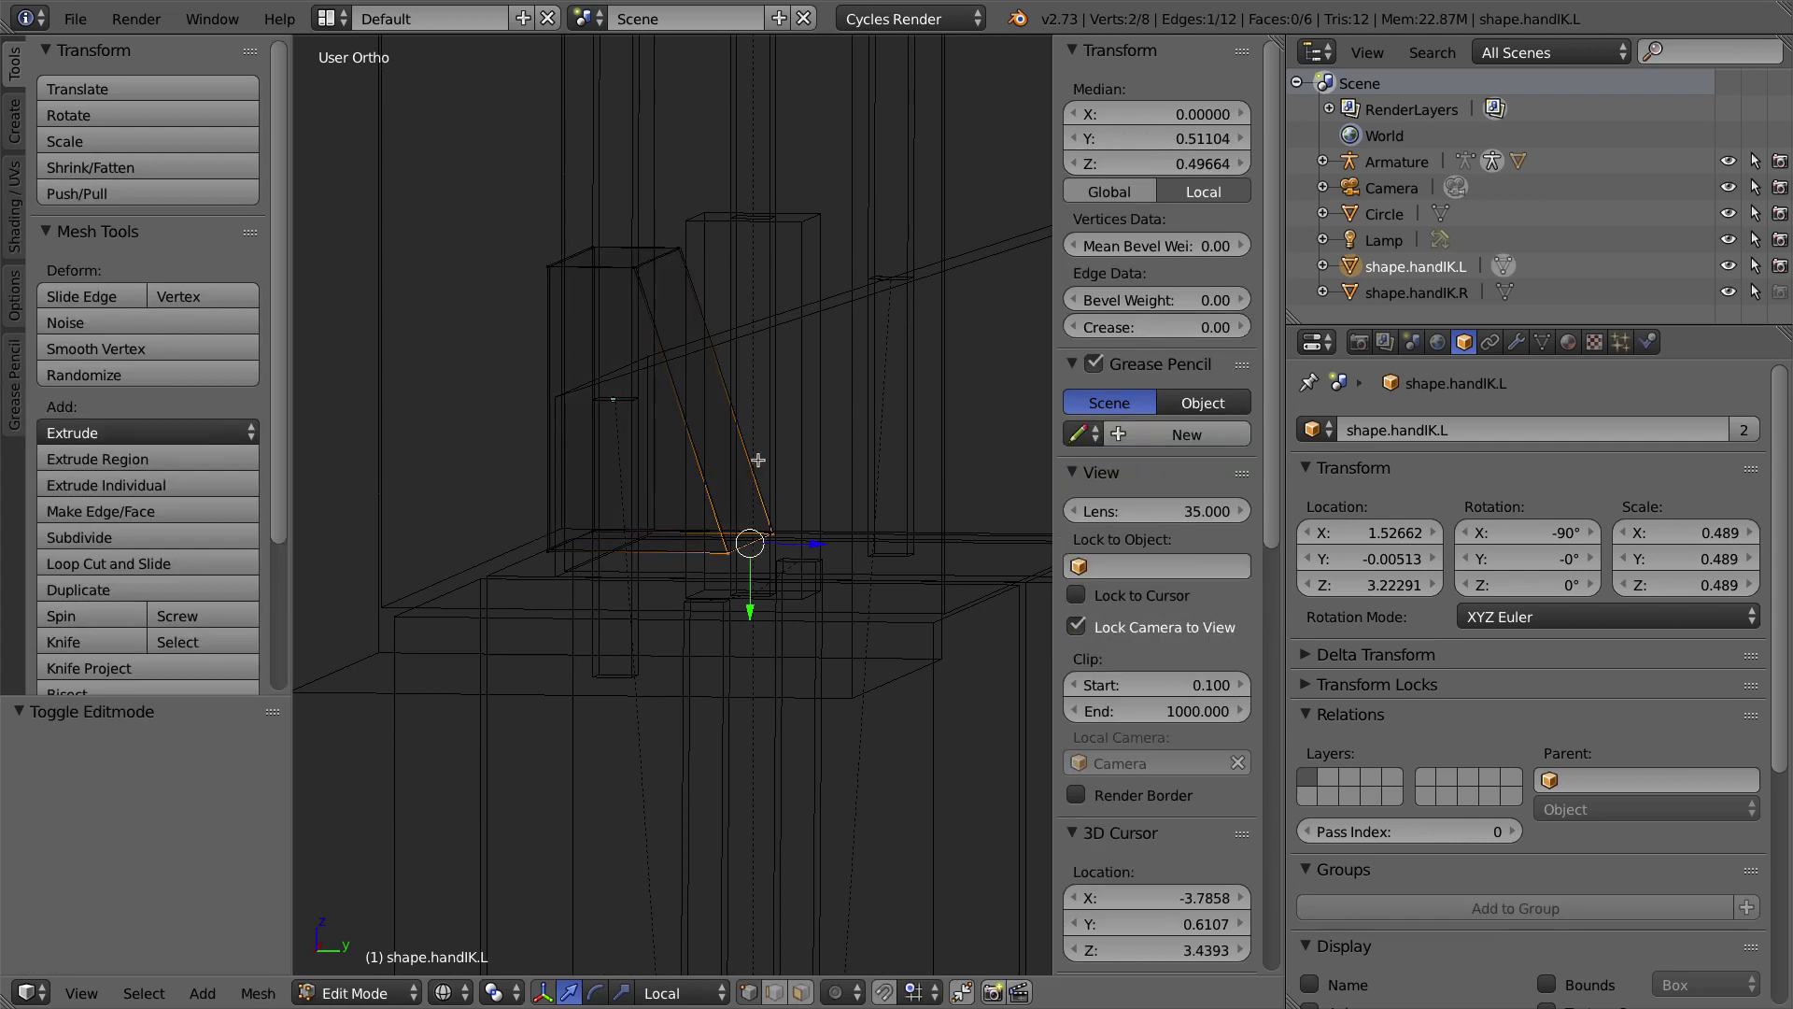
pyautogui.press('a')
pyautogui.press('a')
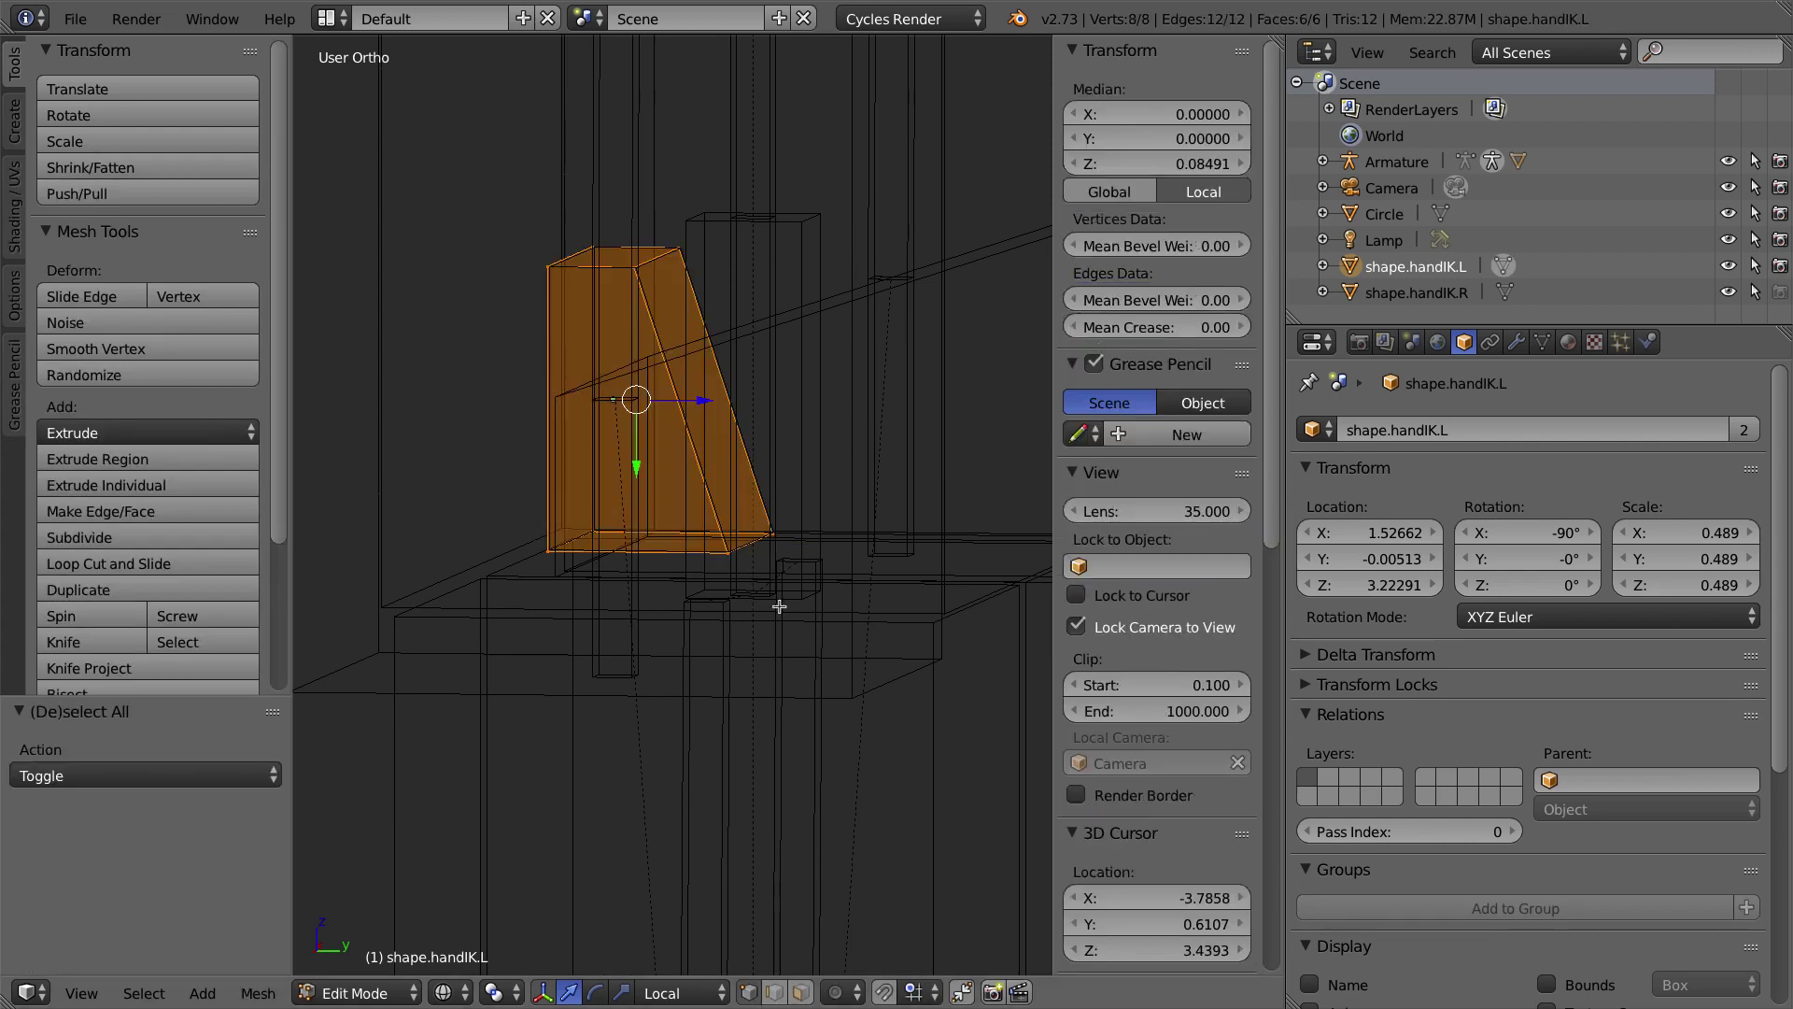
pyautogui.press('KP_3')
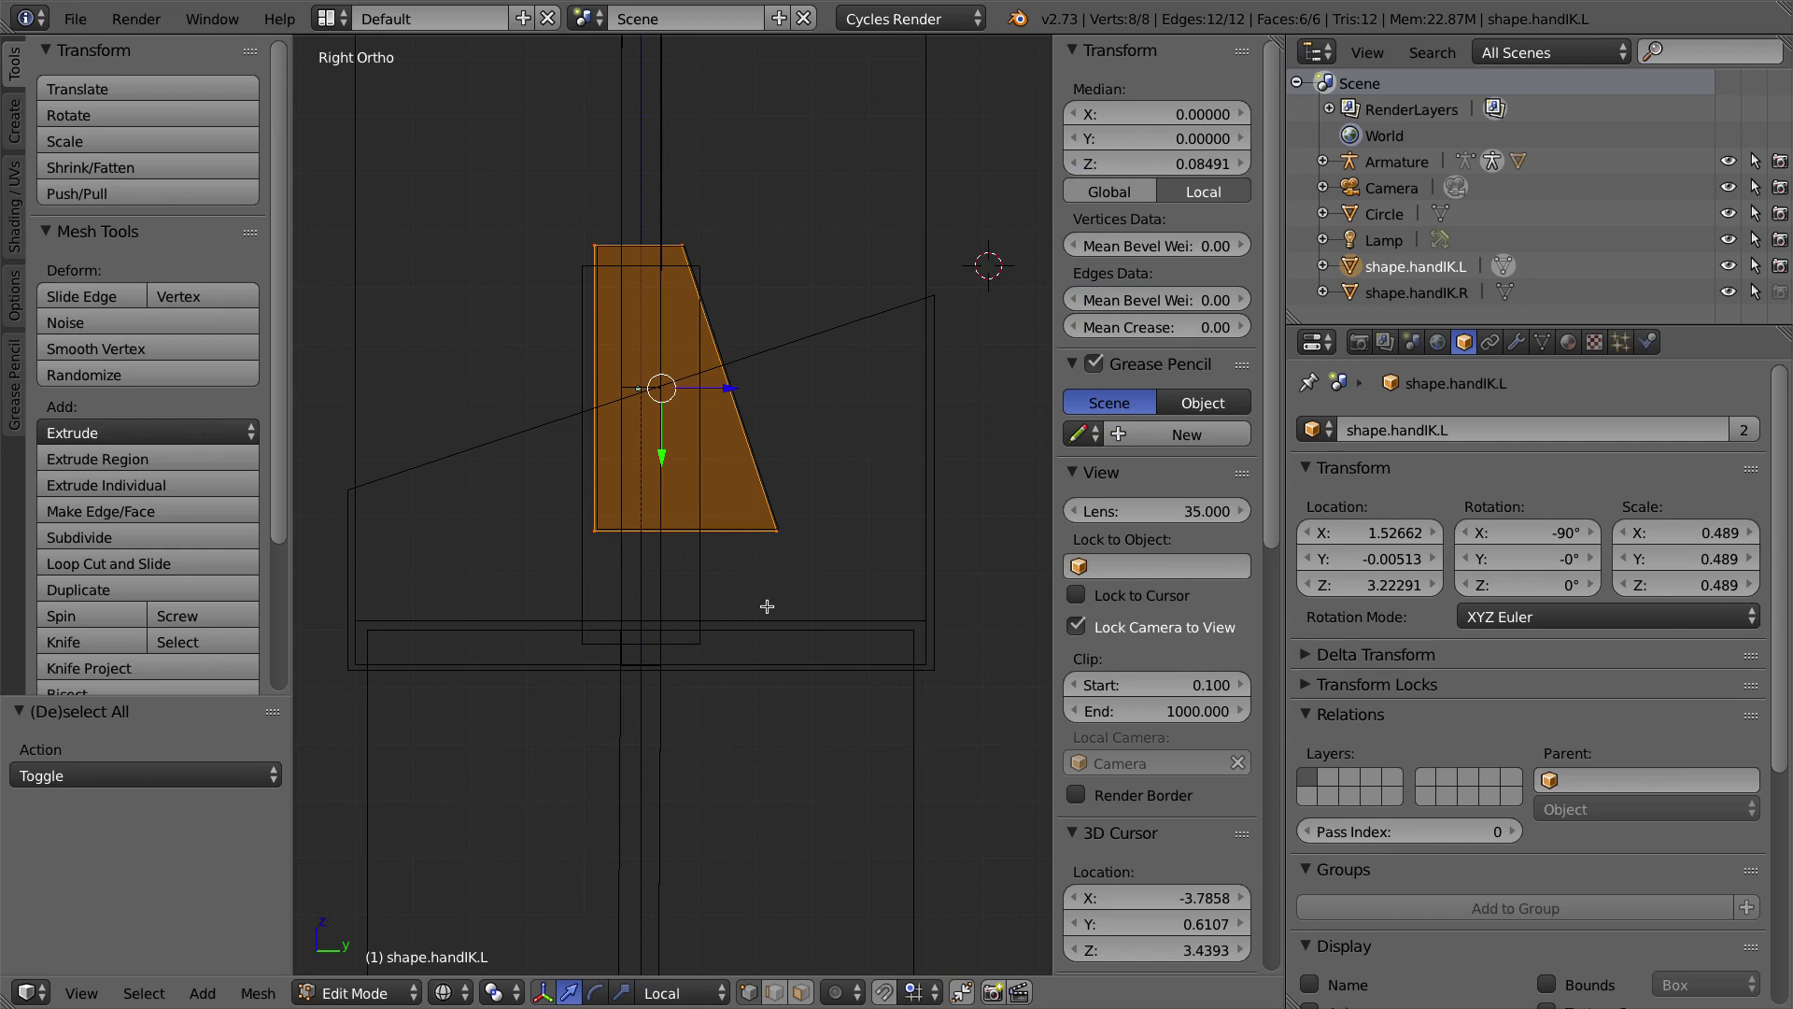
pyautogui.write('r90')
pyautogui.press('Return')
pyautogui.hotkey('ctrl', 'z')
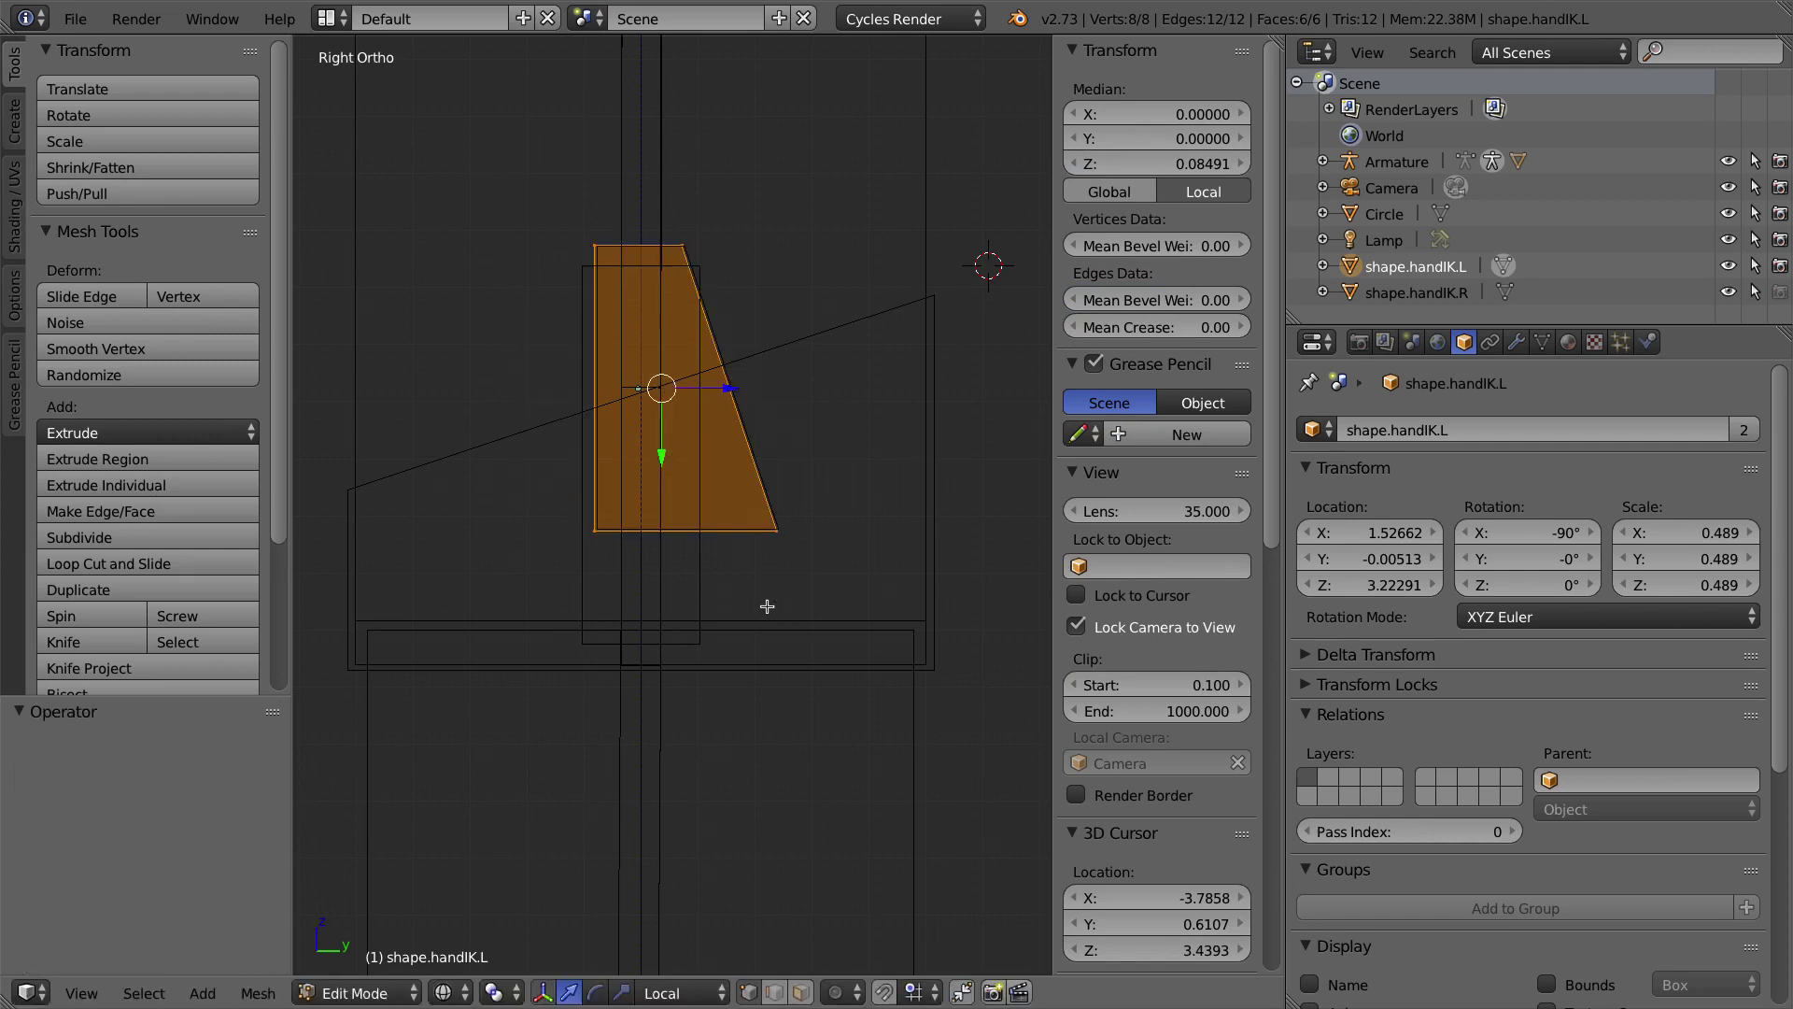
pyautogui.write('r90')
pyautogui.press('Return')
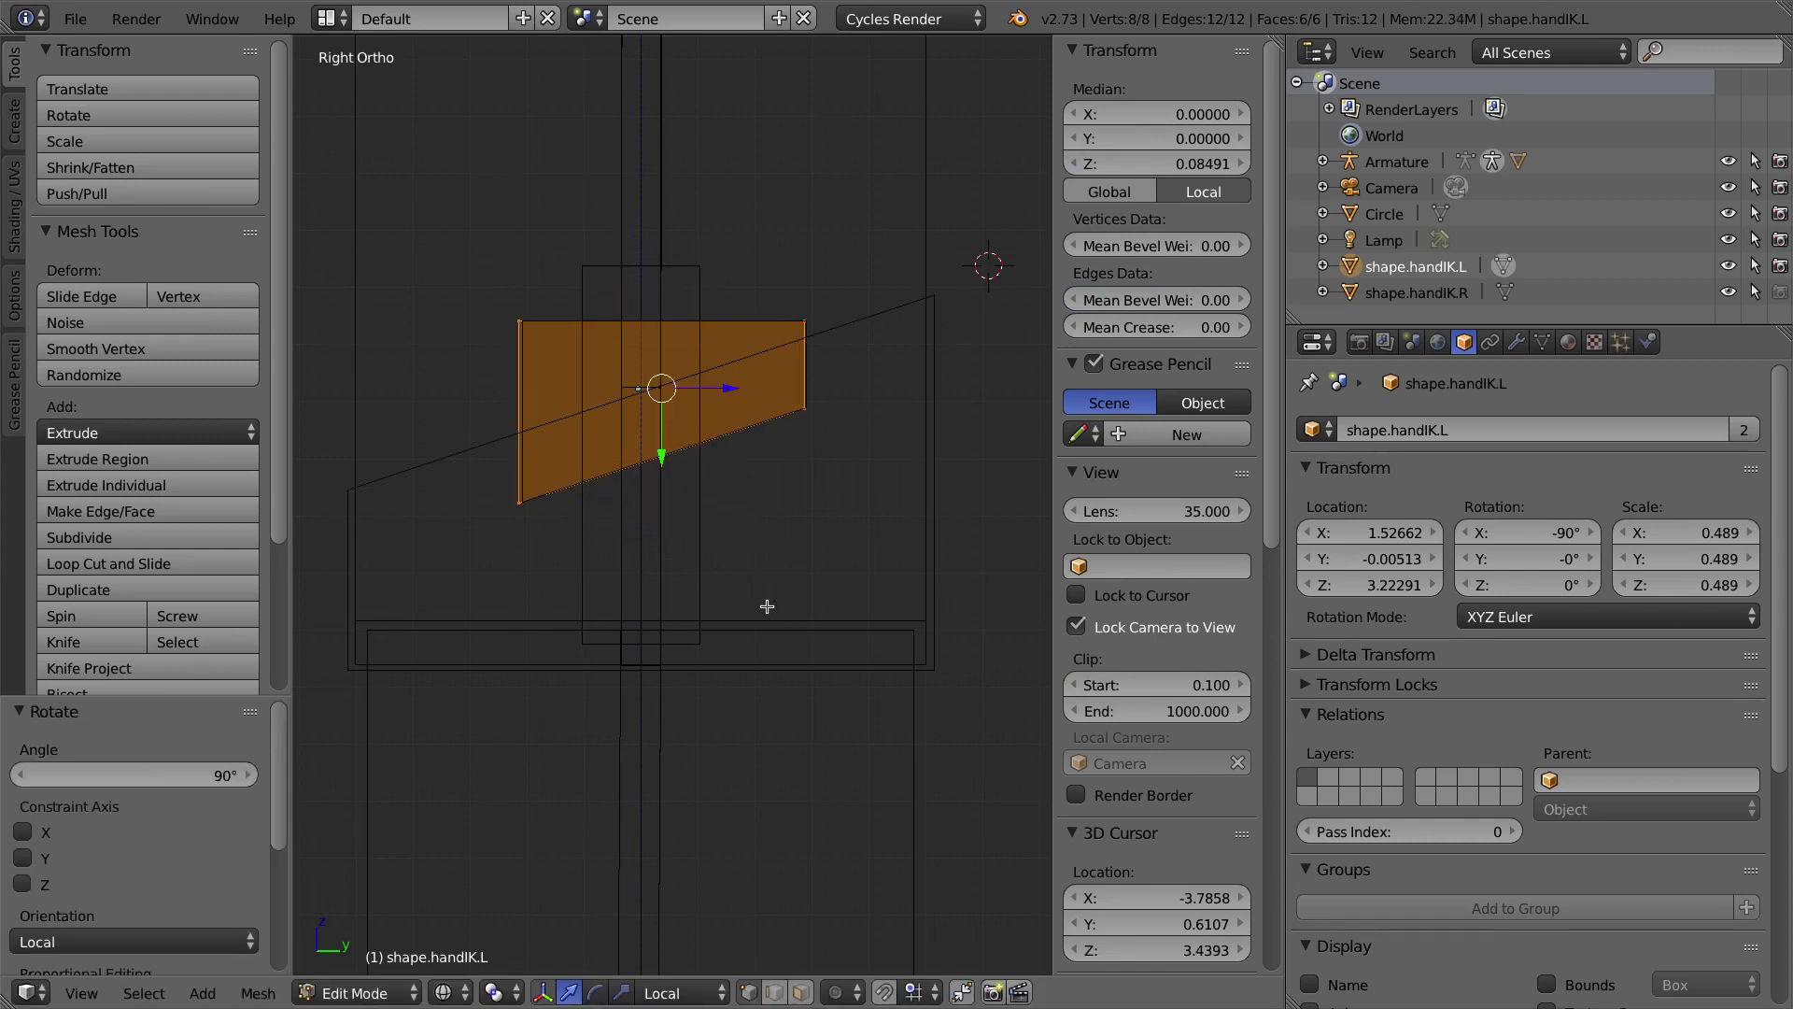
pyautogui.hotkey('ctrl', 'z')
# Step: Rotate the whole left wedge mesh -90° in the side view
pyautogui.write('r')
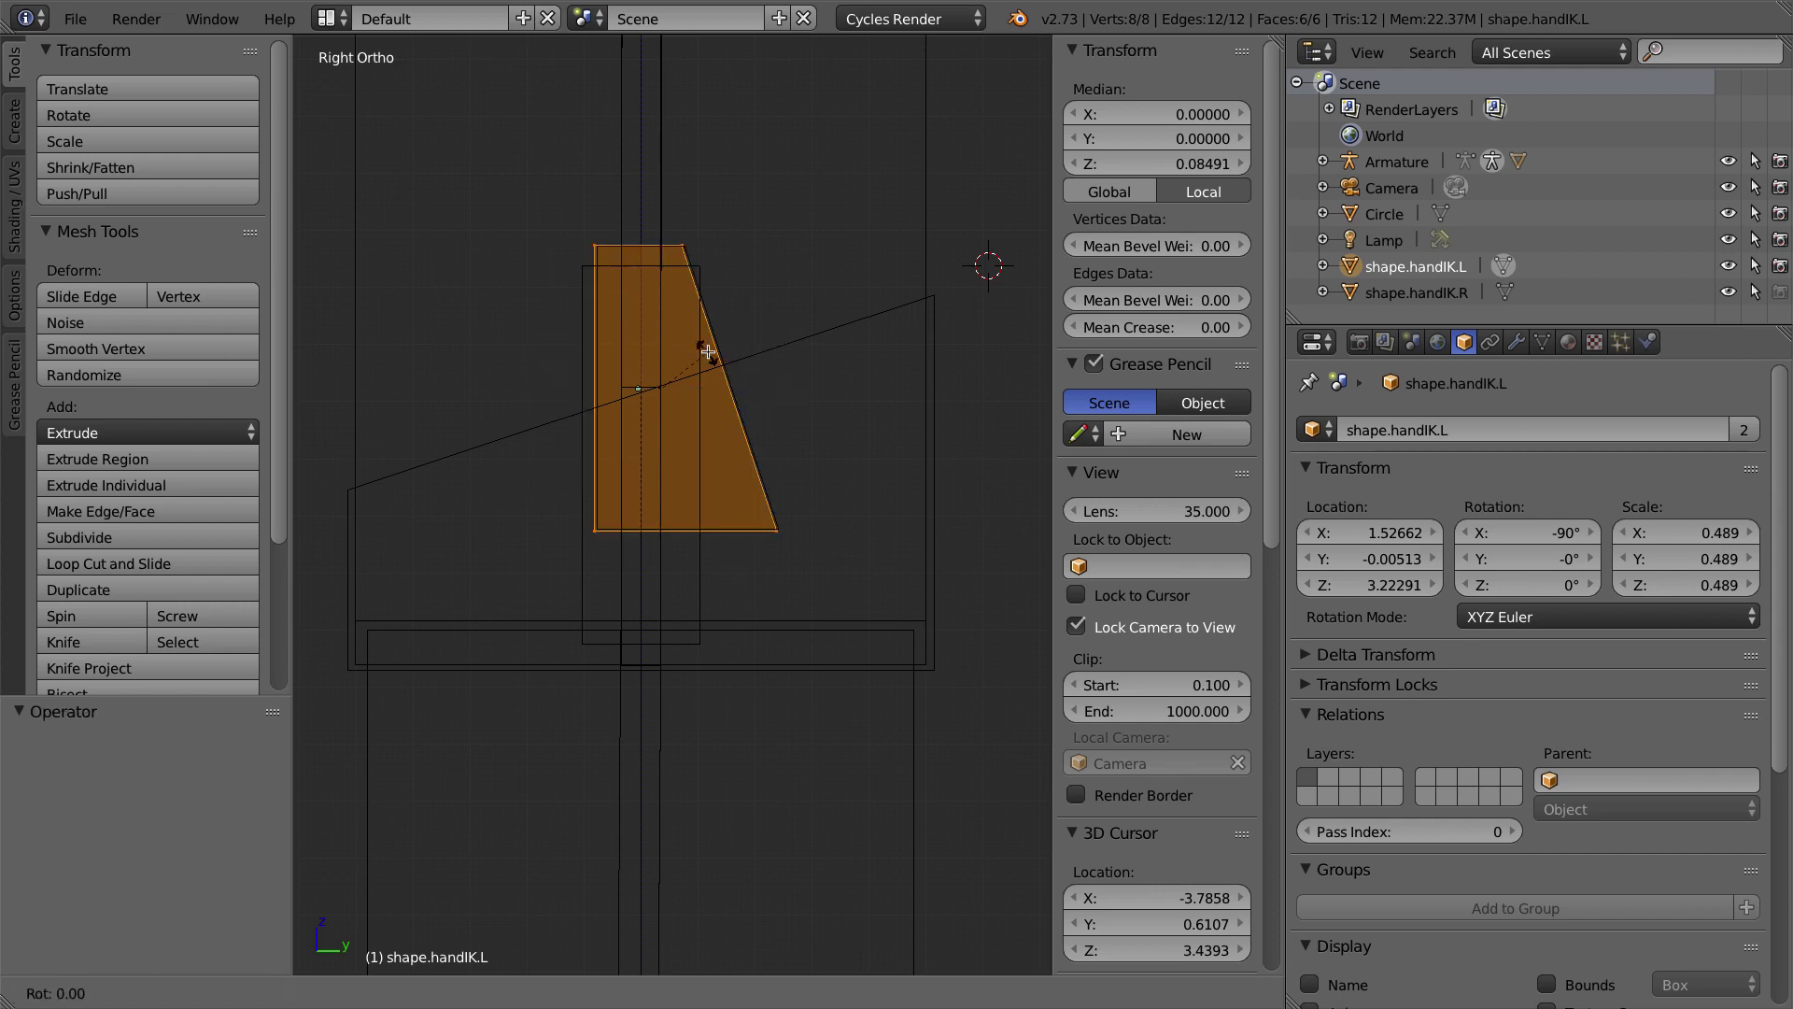
pyautogui.write('-90')
pyautogui.press('Return')
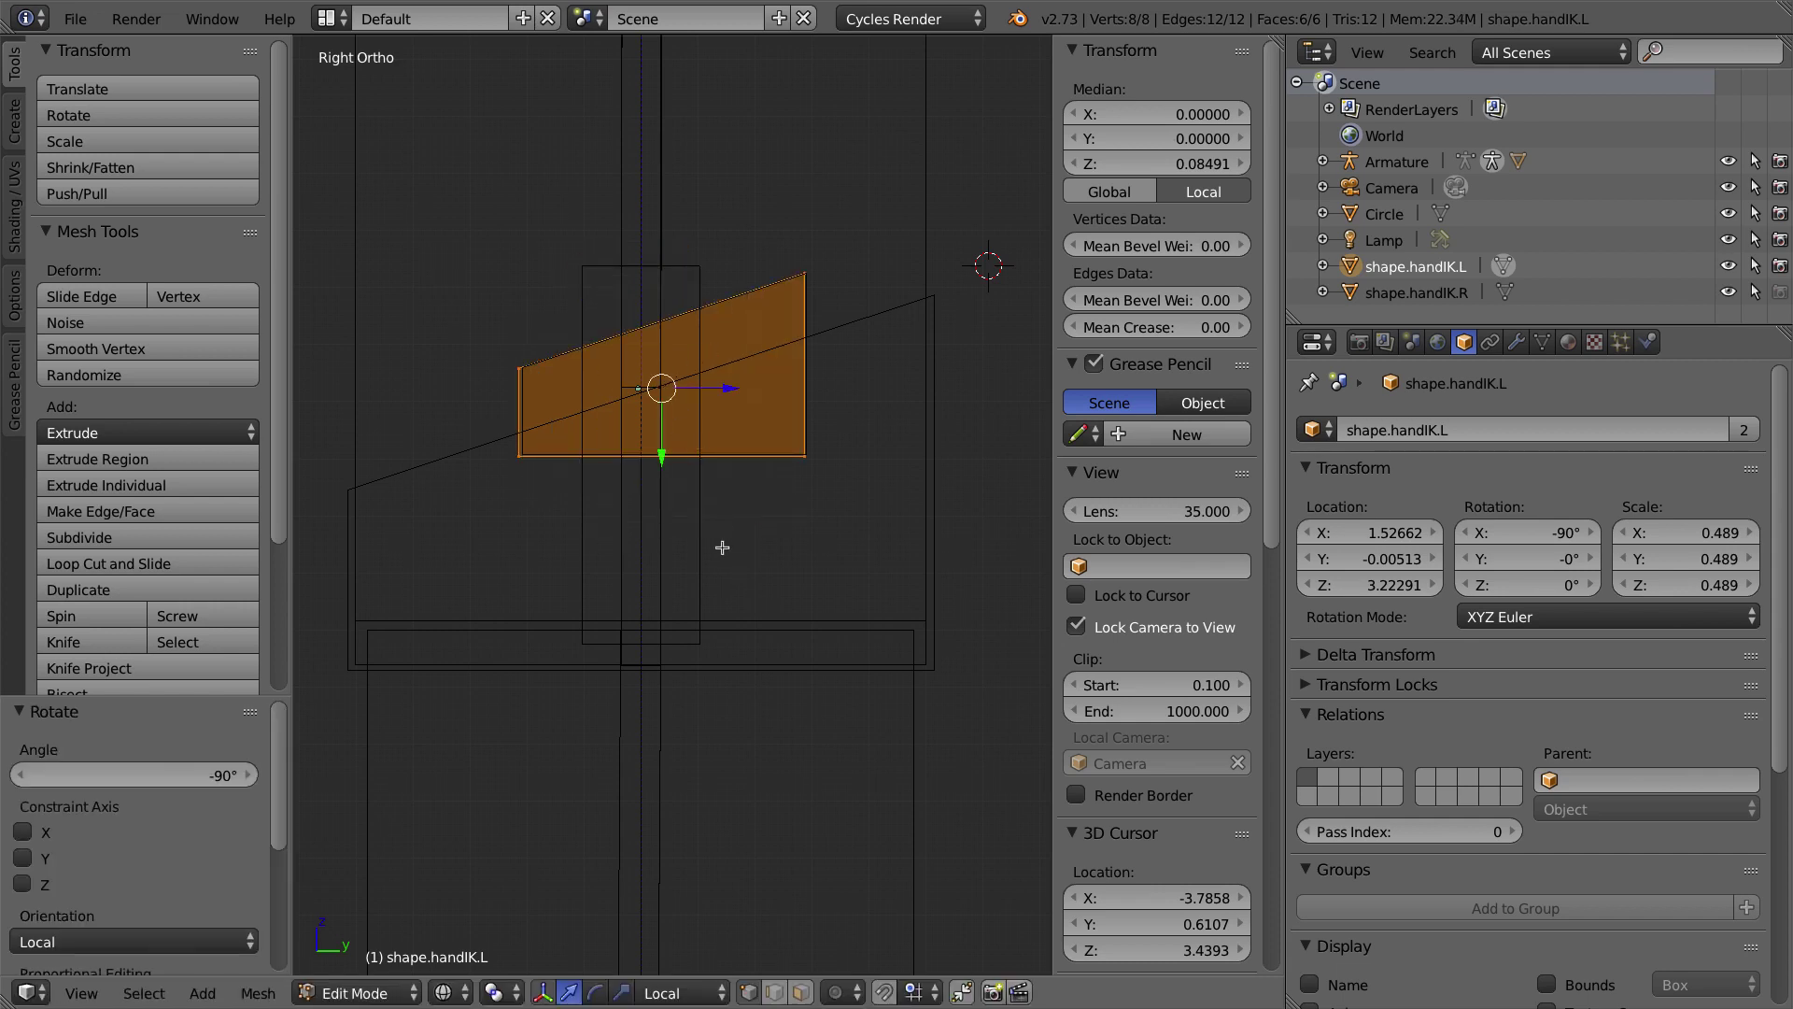
# Step: Enlarge the left wedge mesh about 1.9 times to the arm's width and lower it about 0.25 onto the end of the hand
pyautogui.press('s')
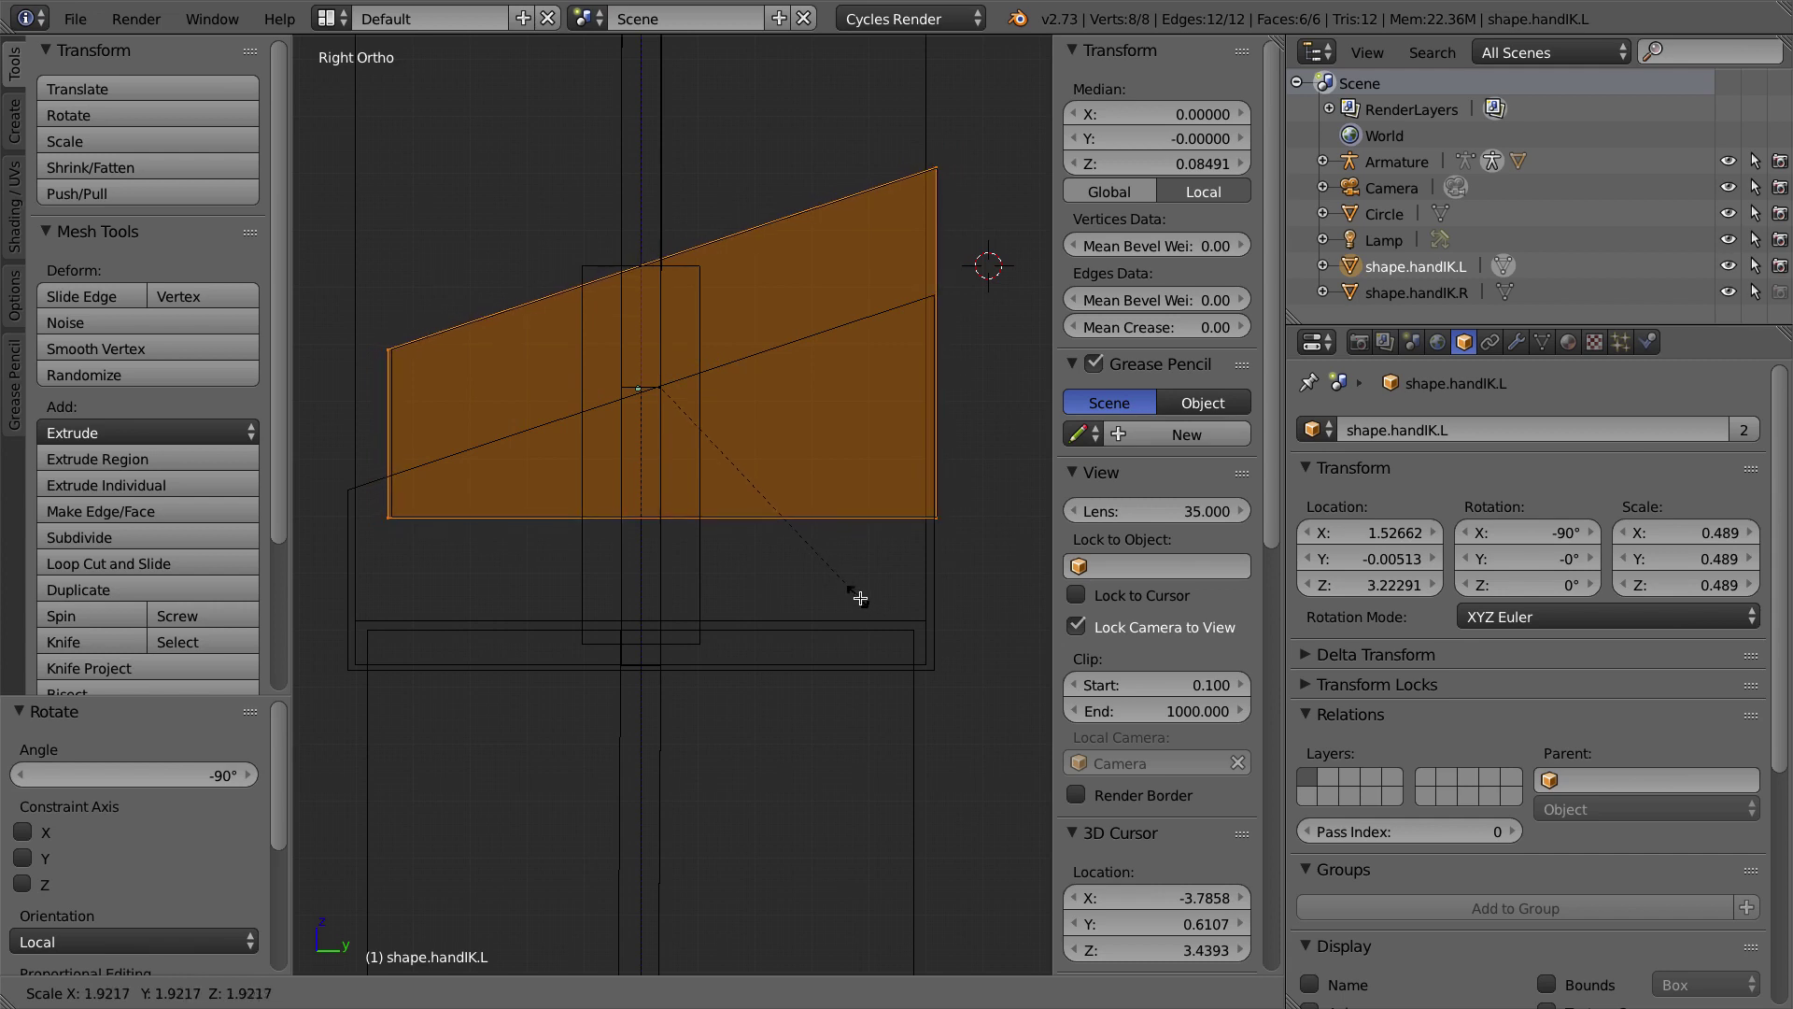
pyautogui.click(857, 601)
pyautogui.press('g')
pyautogui.click(804, 620)
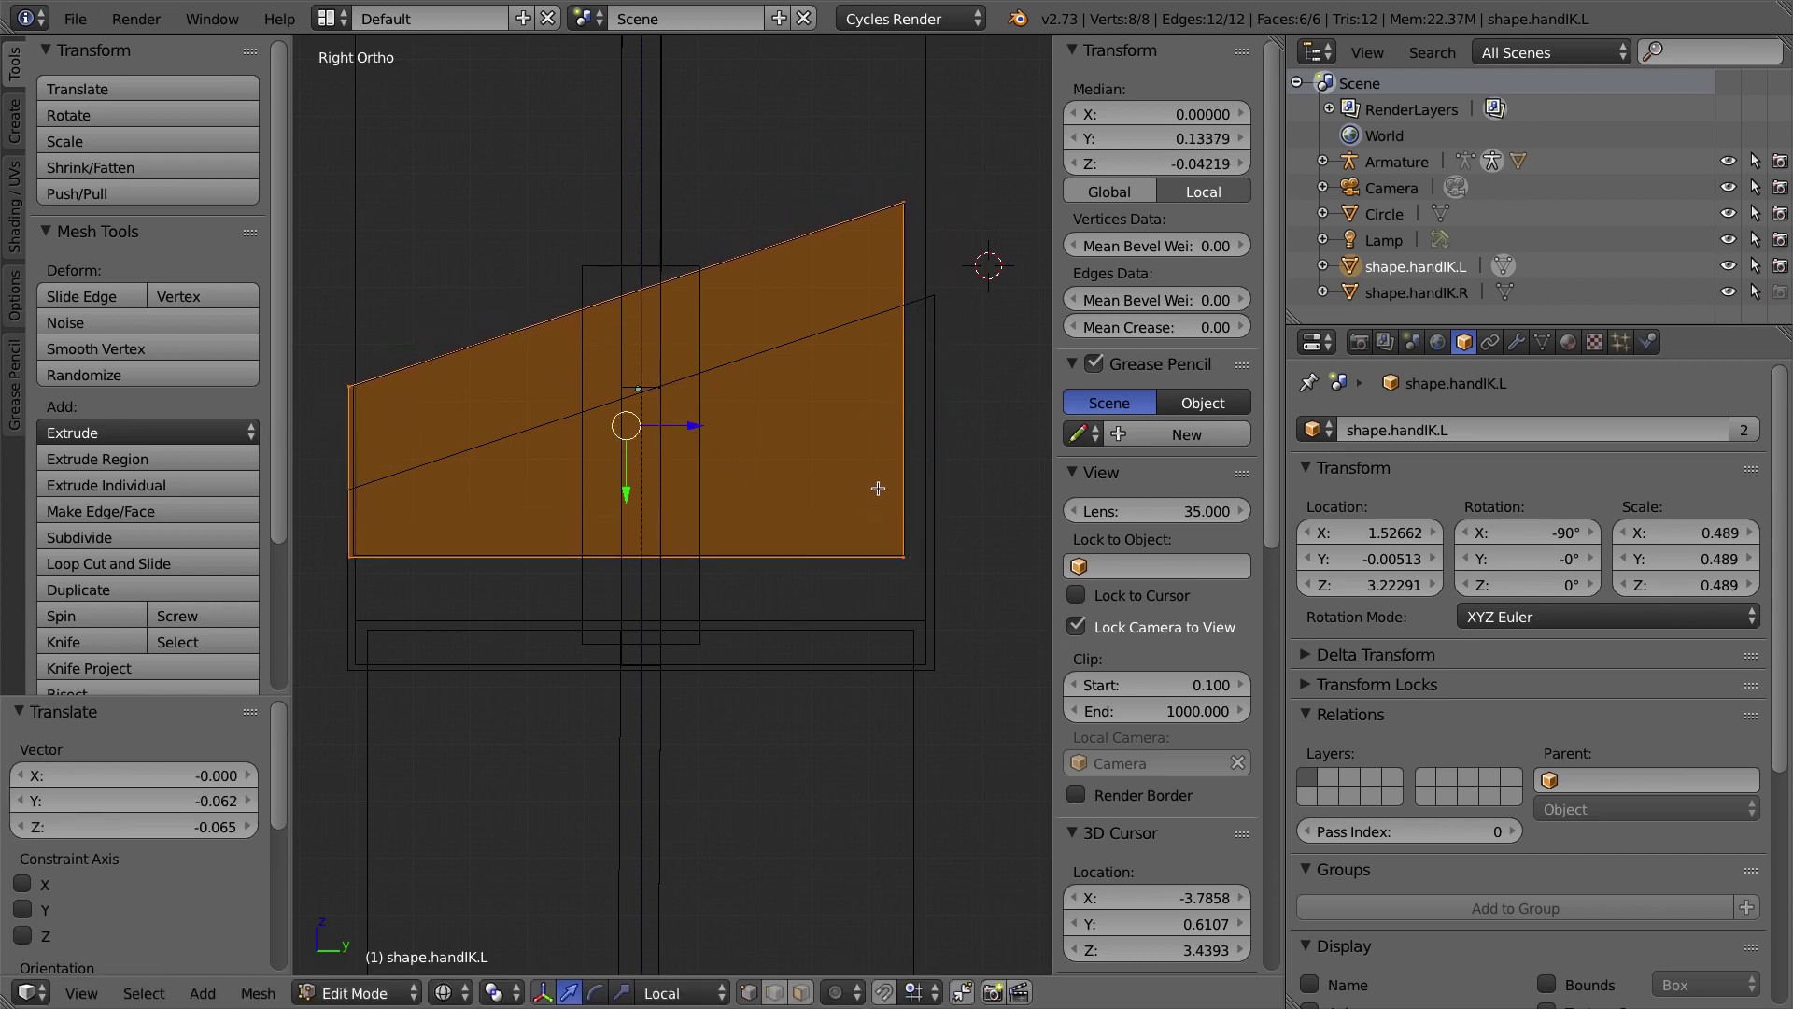
pyautogui.press('g')
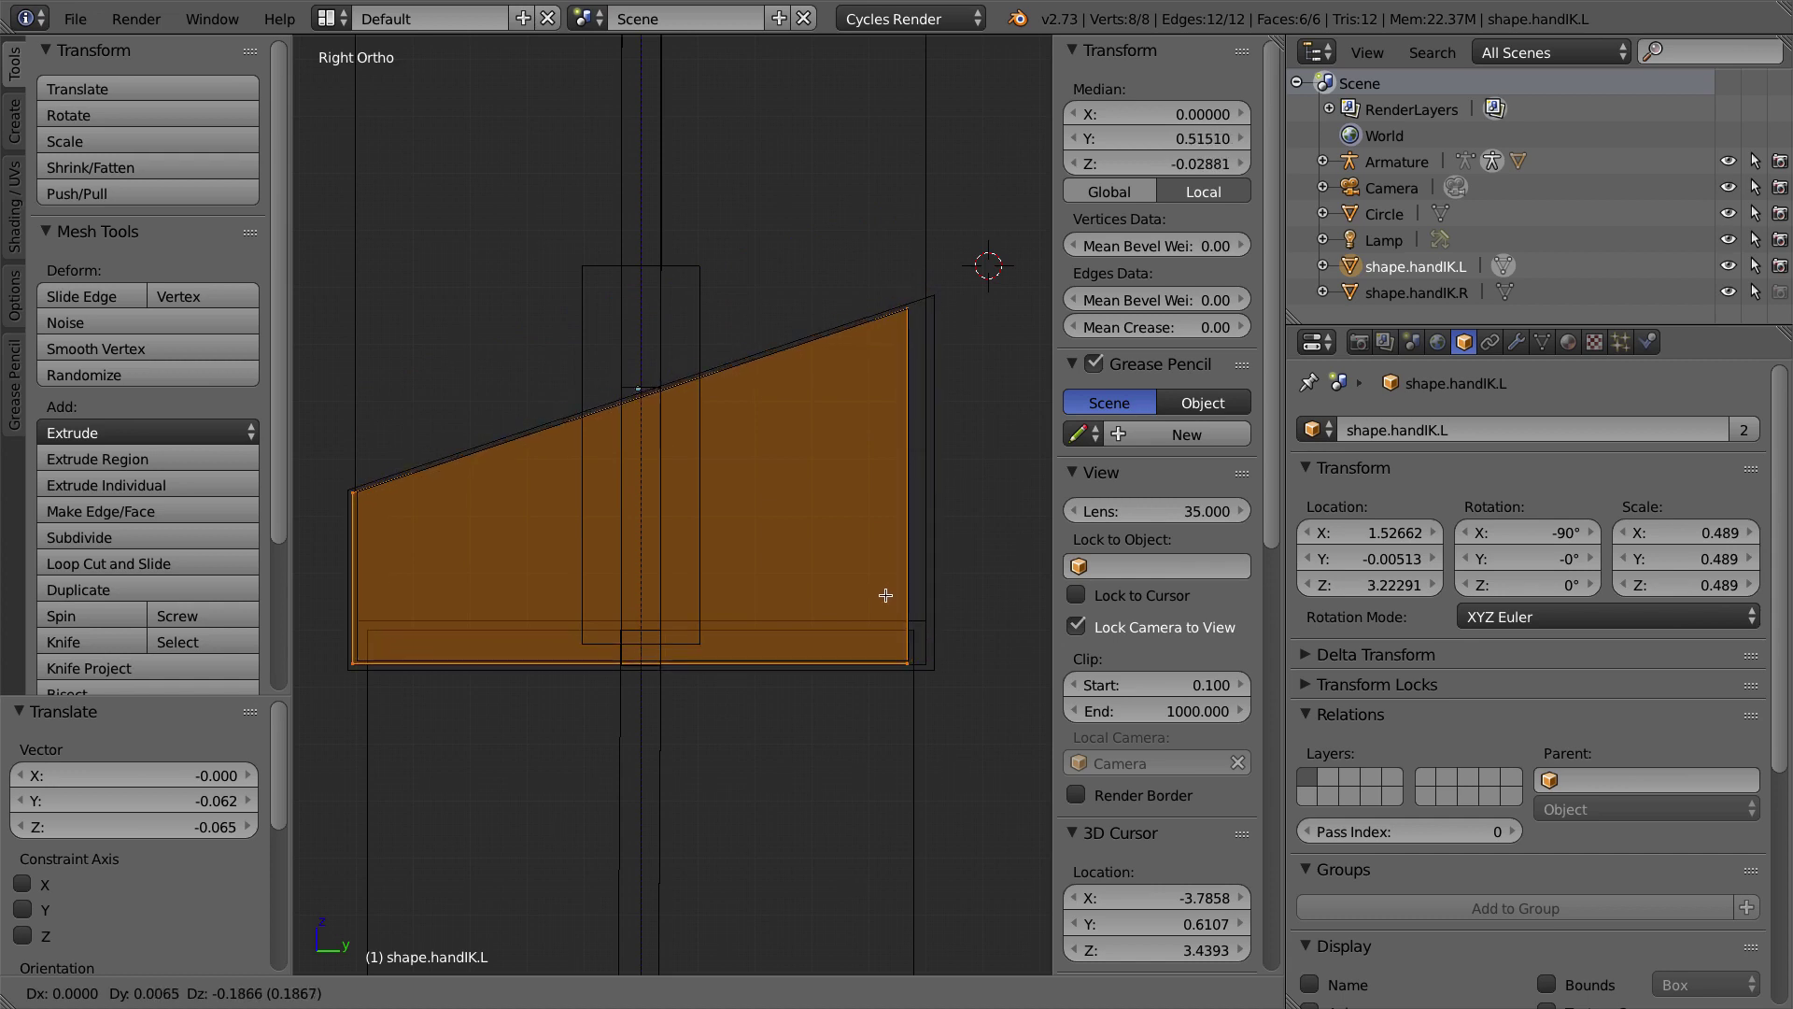
pyautogui.click(937, 617)
# Step: Refine the left mesh's fit around the hand by rescaling it, shifting it along its local Z axis, and scaling it by about 0.984
pyautogui.press('s')
pyautogui.click(716, 583)
pyautogui.press('g')
pyautogui.press('z')
pyautogui.press('z')
pyautogui.click(708, 535)
pyautogui.press('s')
pyautogui.click(977, 536)
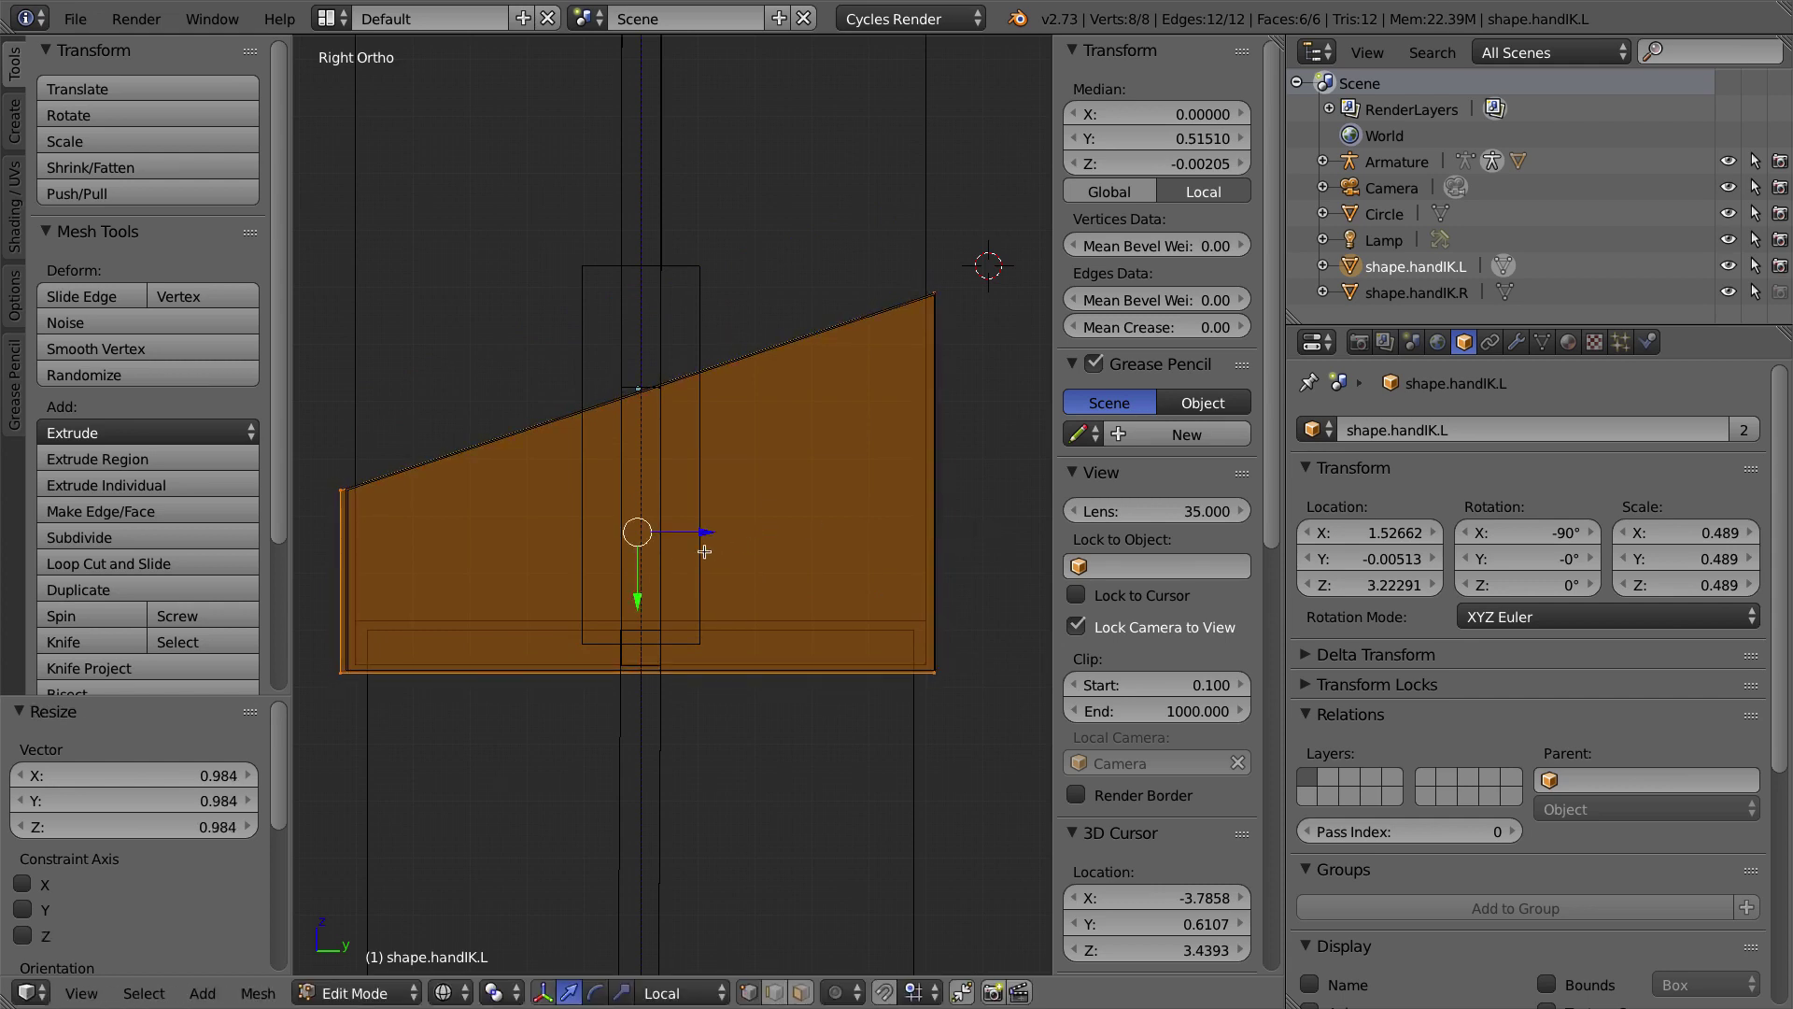
# Step: Move the left hand mesh up 0.010 along its local Y axis and leave Edit Mode
pyautogui.press('g')
pyautogui.press('y')
pyautogui.press('y')
pyautogui.click(637, 596)
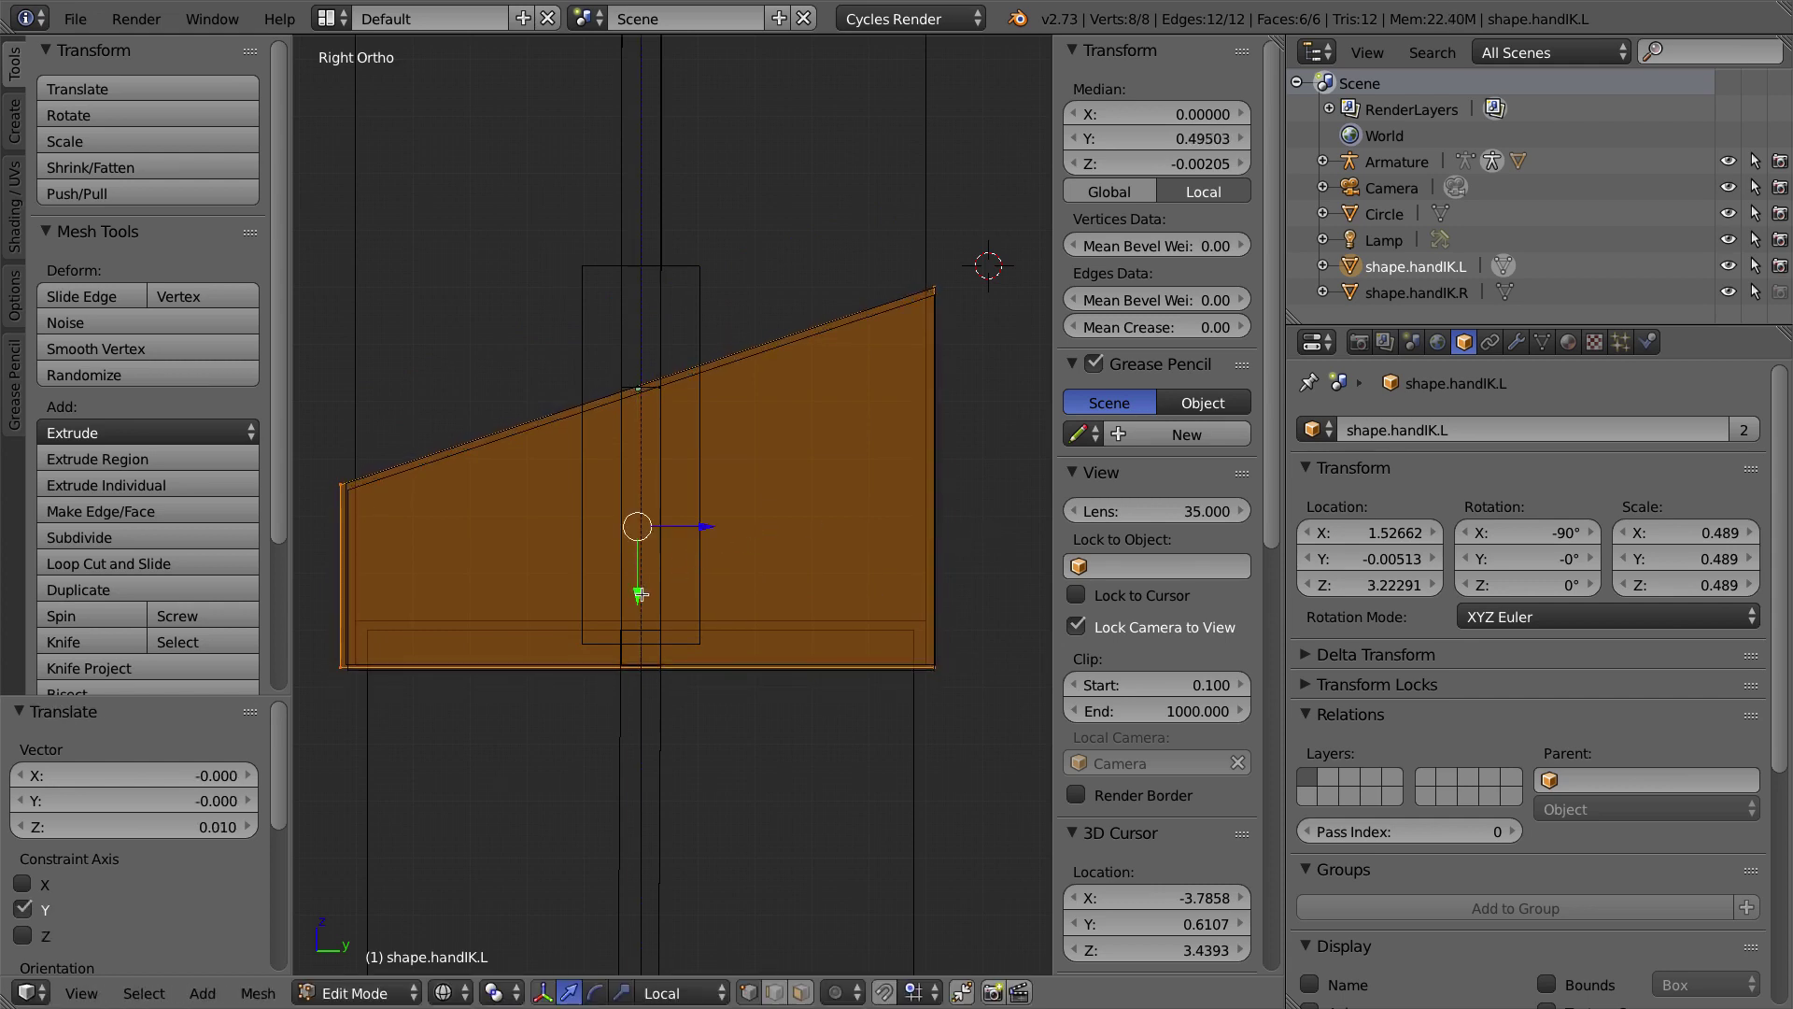
pyautogui.press('KP_1')
pyautogui.scroll(-2, 652, 590)
pyautogui.keyDown('ctrl'); pyautogui.scroll(-1, 790, 523); pyautogui.keyUp('ctrl')
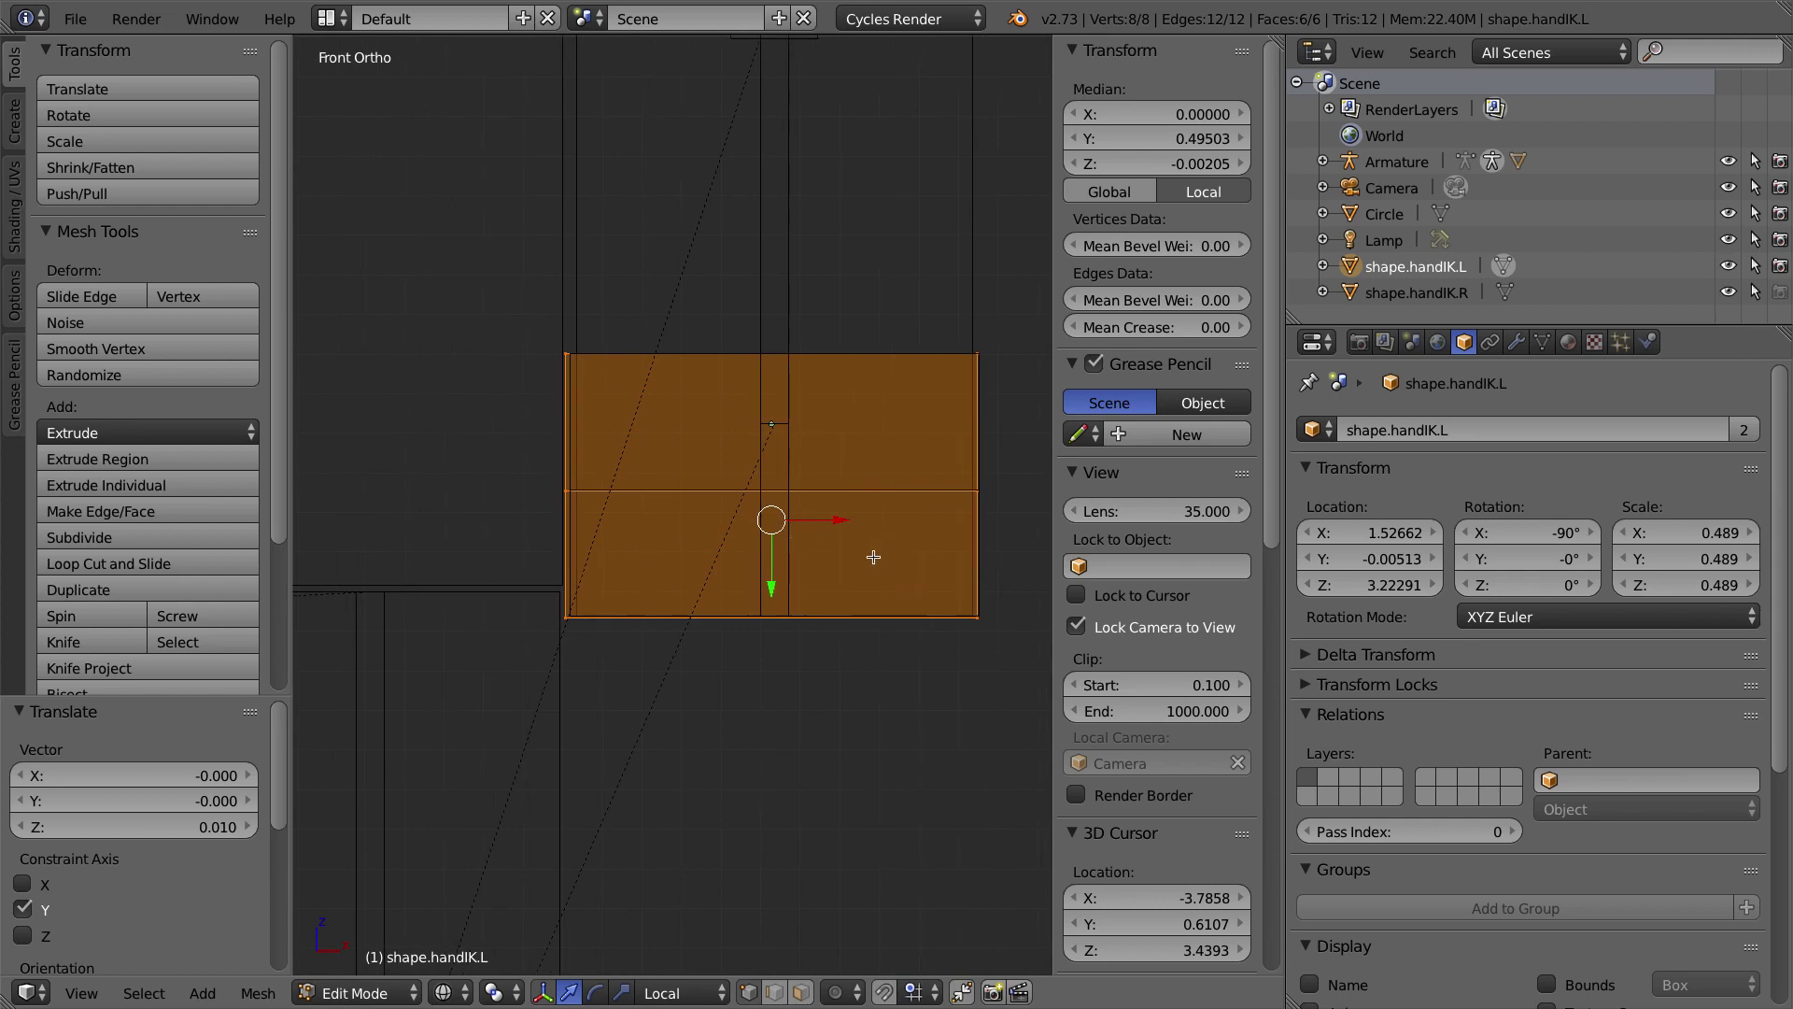
pyautogui.press('Tab')
# Step: Move shape.handIK.L to layer 16 and show the armature's layer together with the character's layer again
pyautogui.rightClick(911, 497)
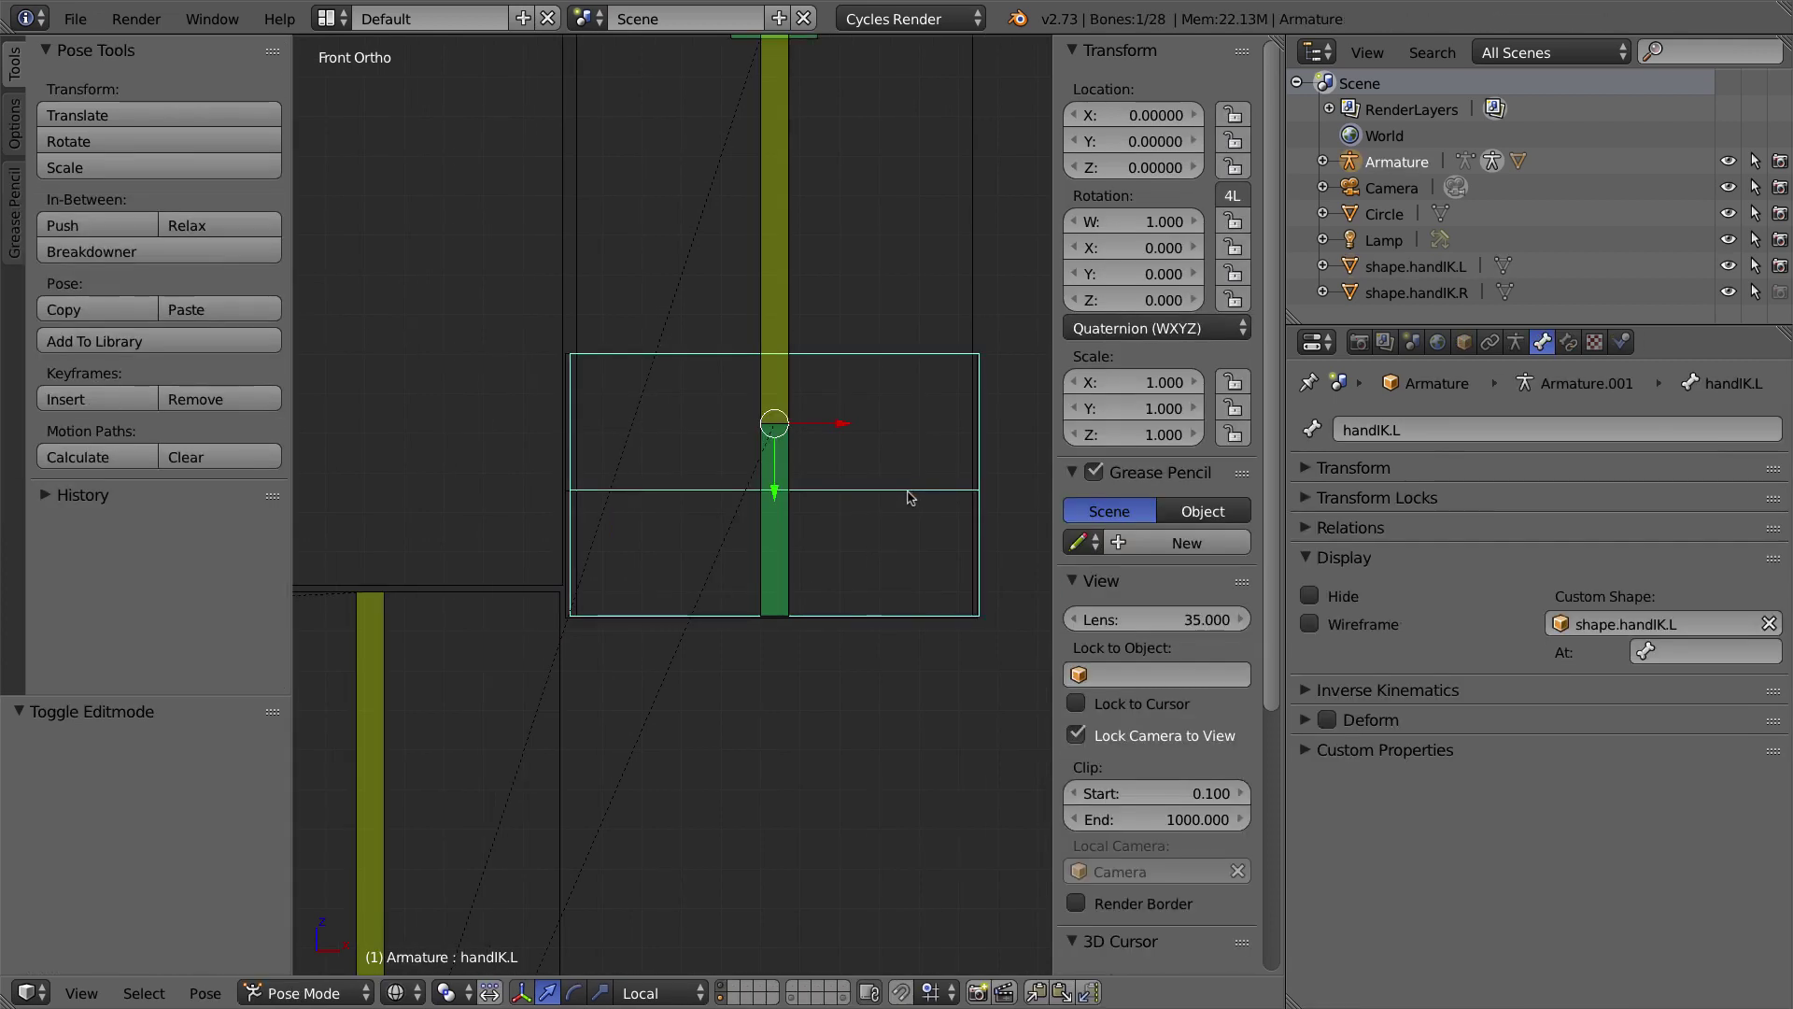
pyautogui.rightClick(975, 437)
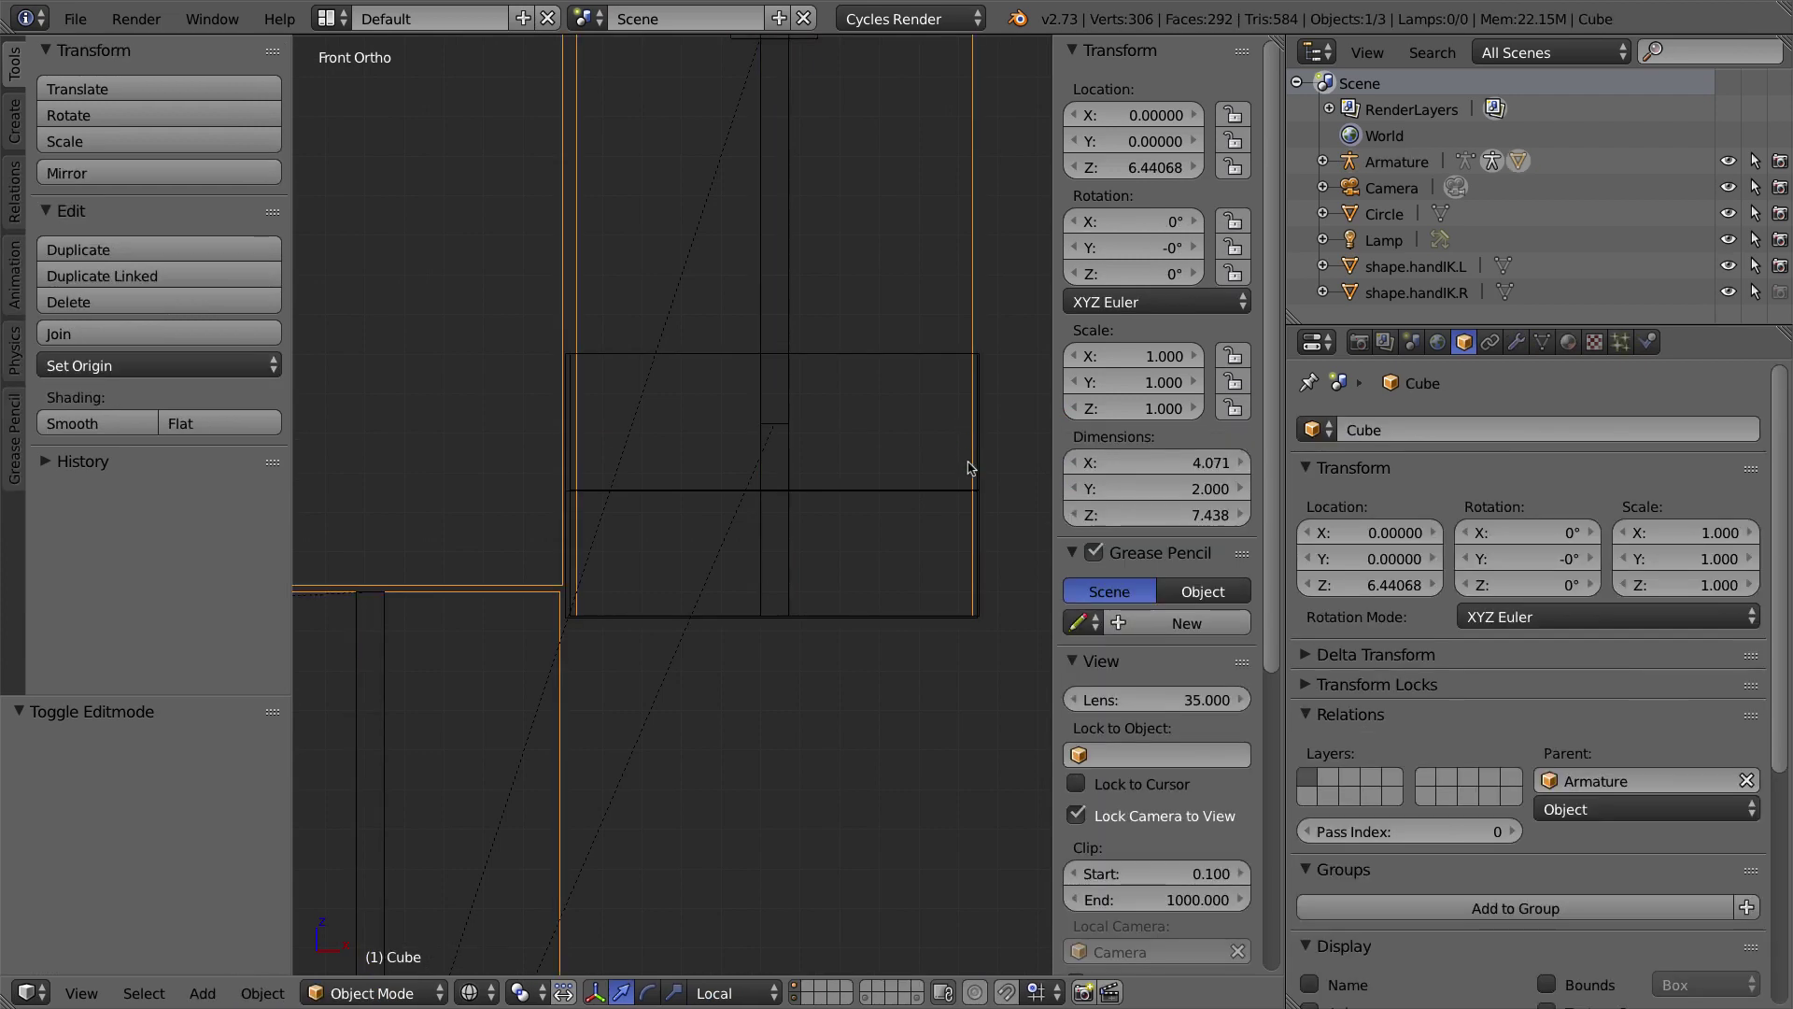
pyautogui.rightClick(974, 490)
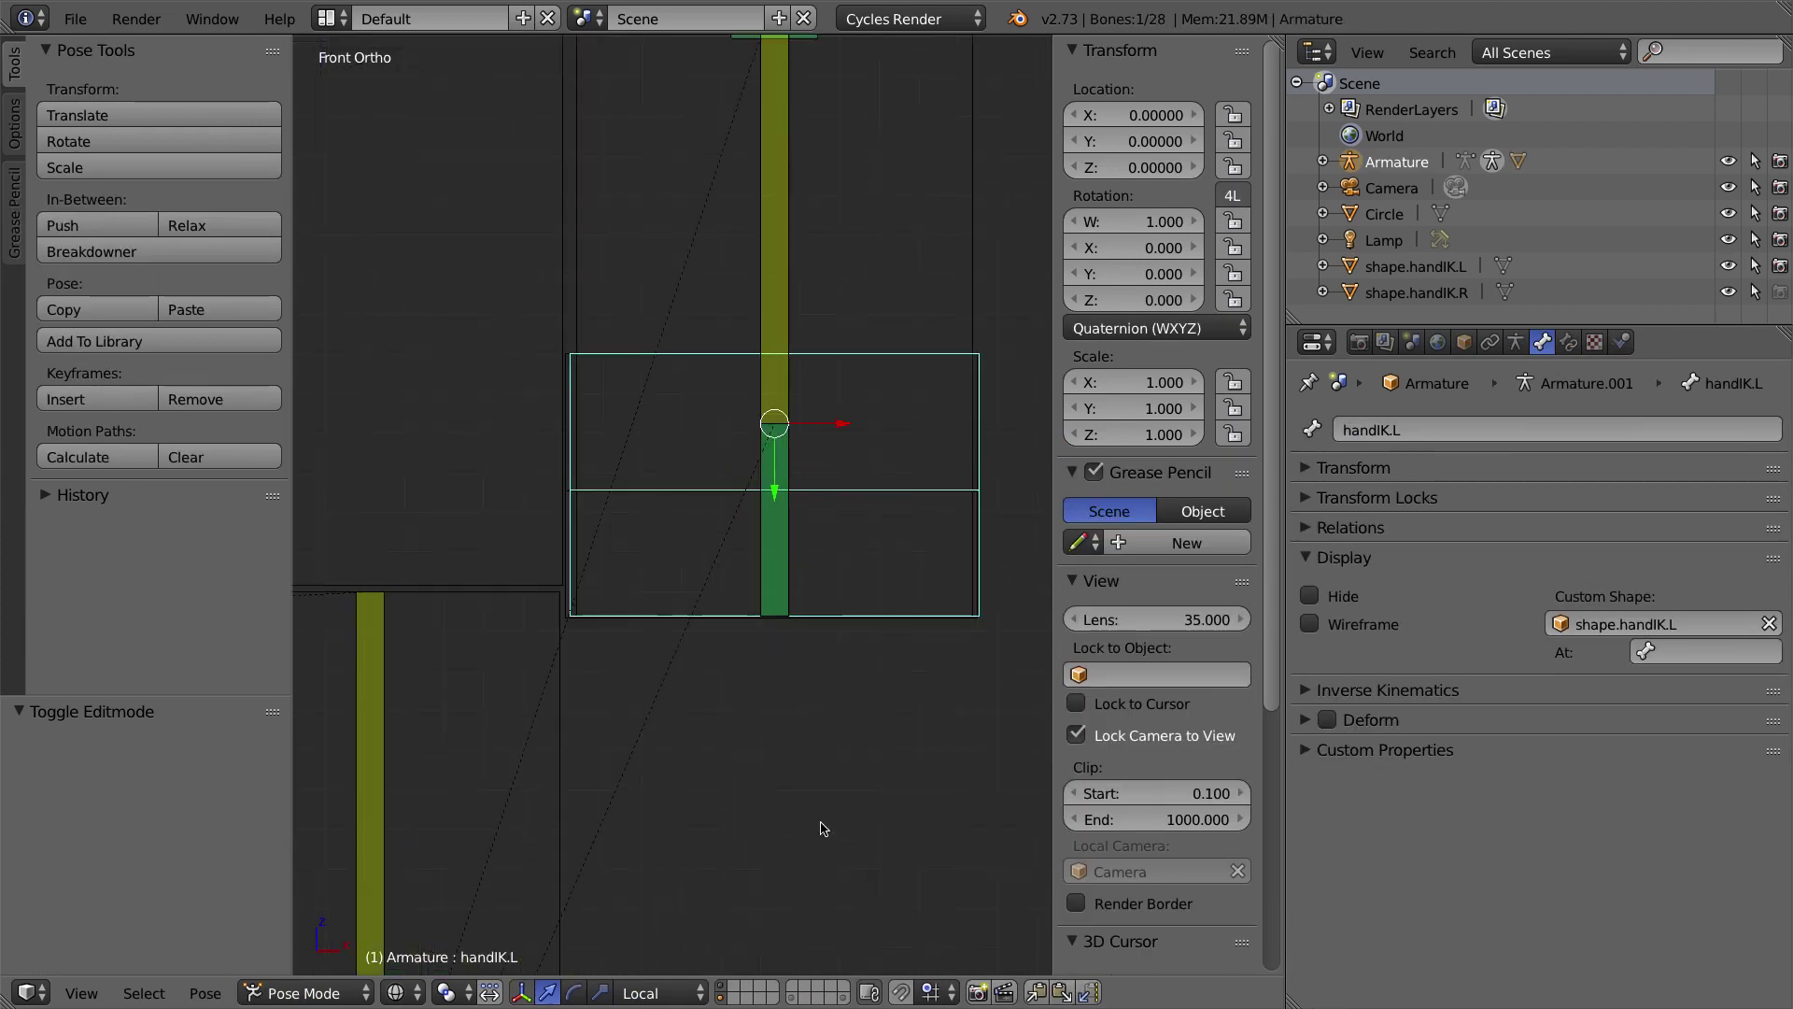
pyautogui.click(724, 993)
pyautogui.rightClick(920, 362)
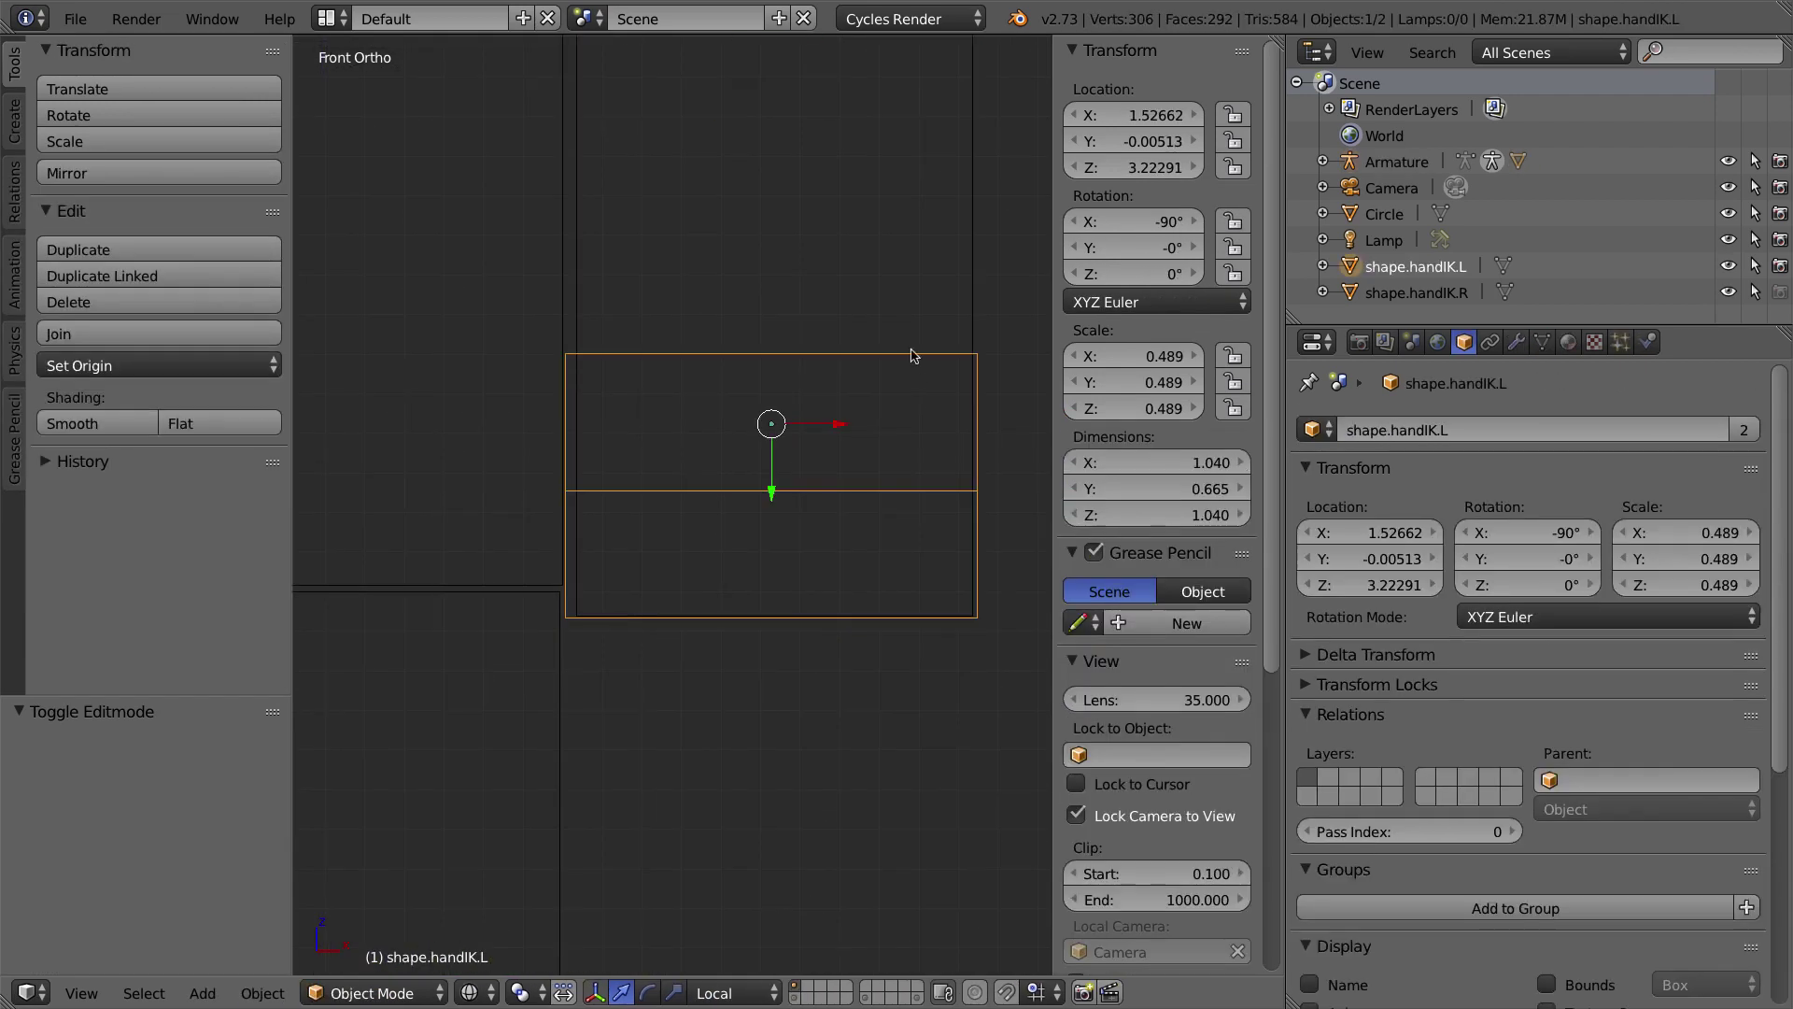
pyautogui.press('m')
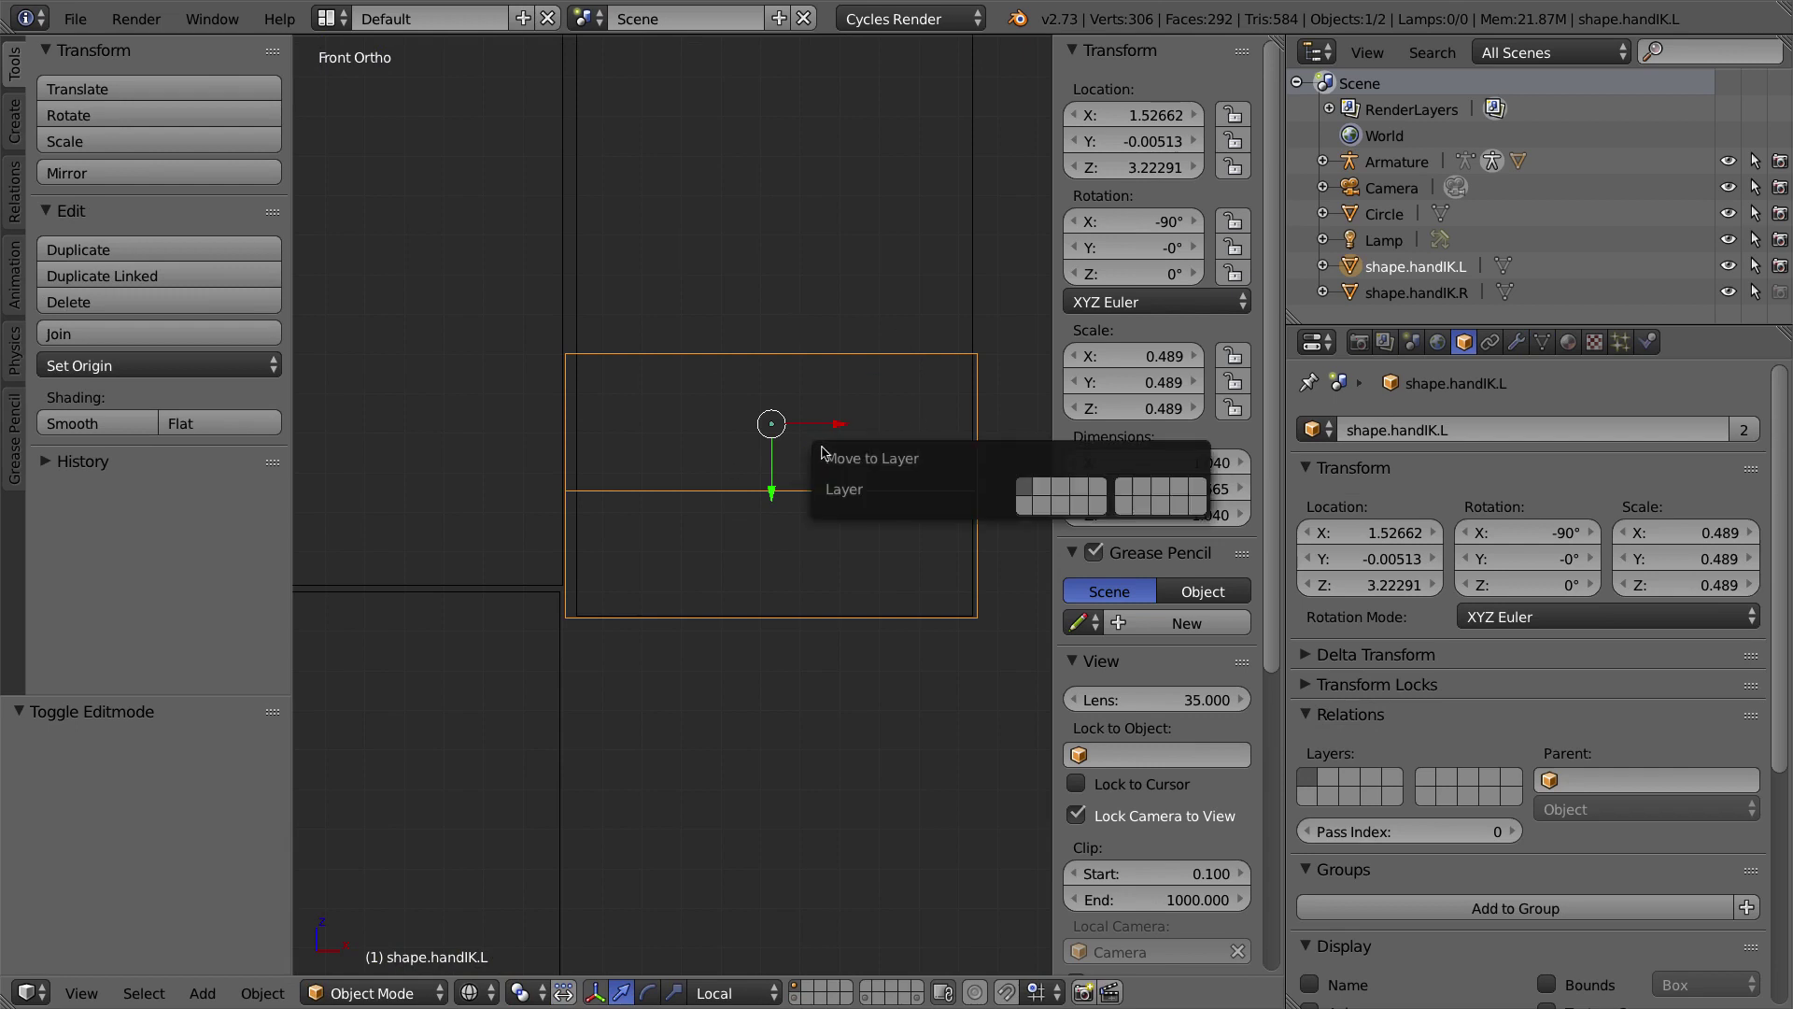
pyautogui.press('m')
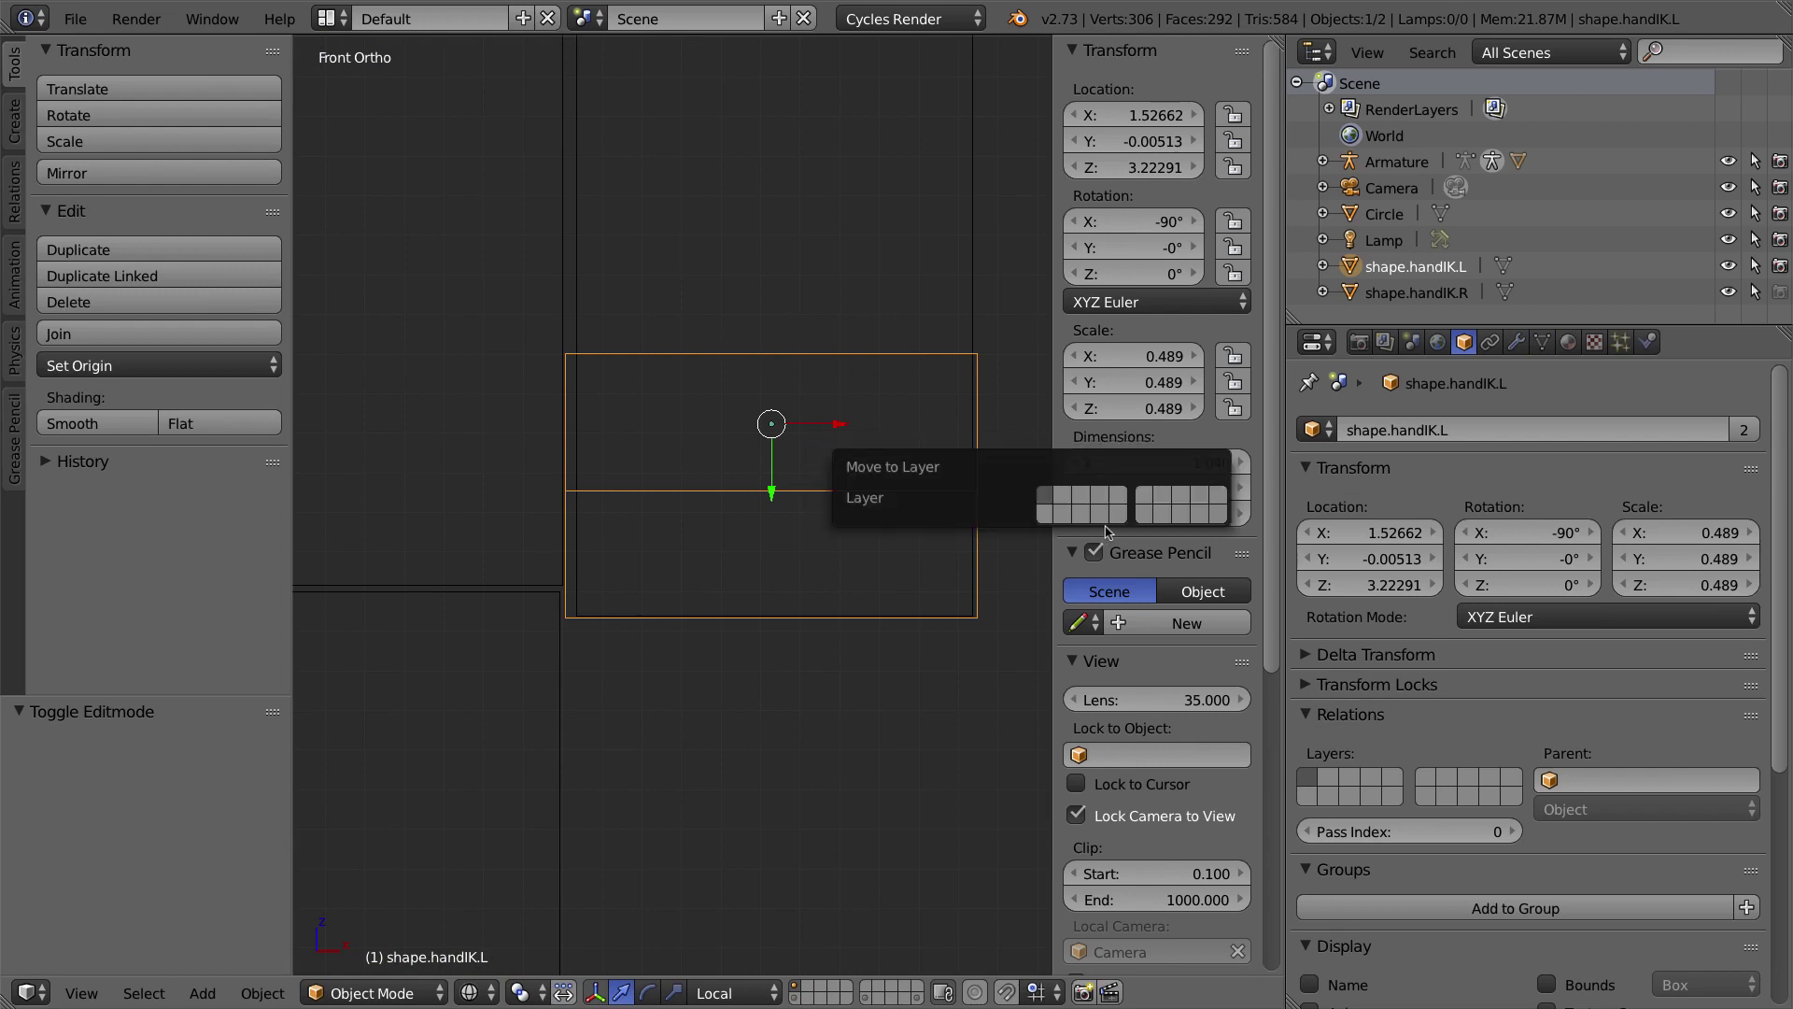
pyautogui.click(1145, 512)
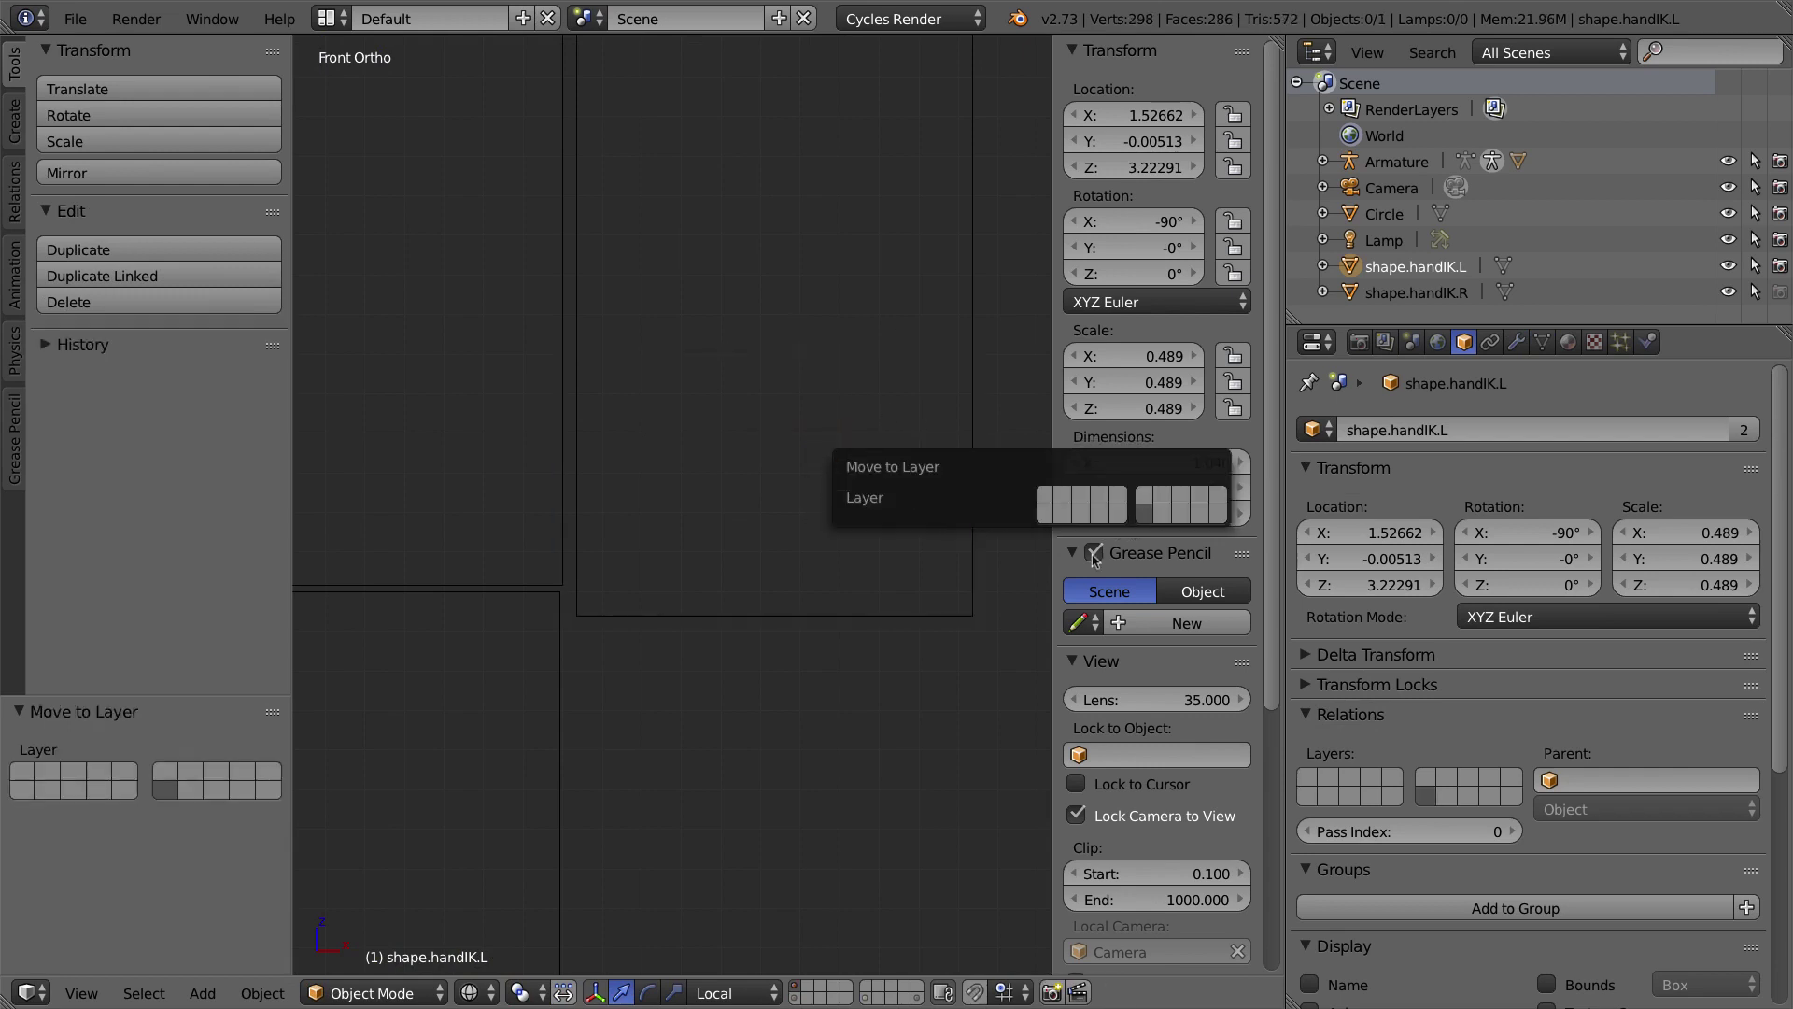
pyautogui.click(795, 998)
pyautogui.keyDown('shift'); pyautogui.click(795, 997); pyautogui.keyUp('shift')
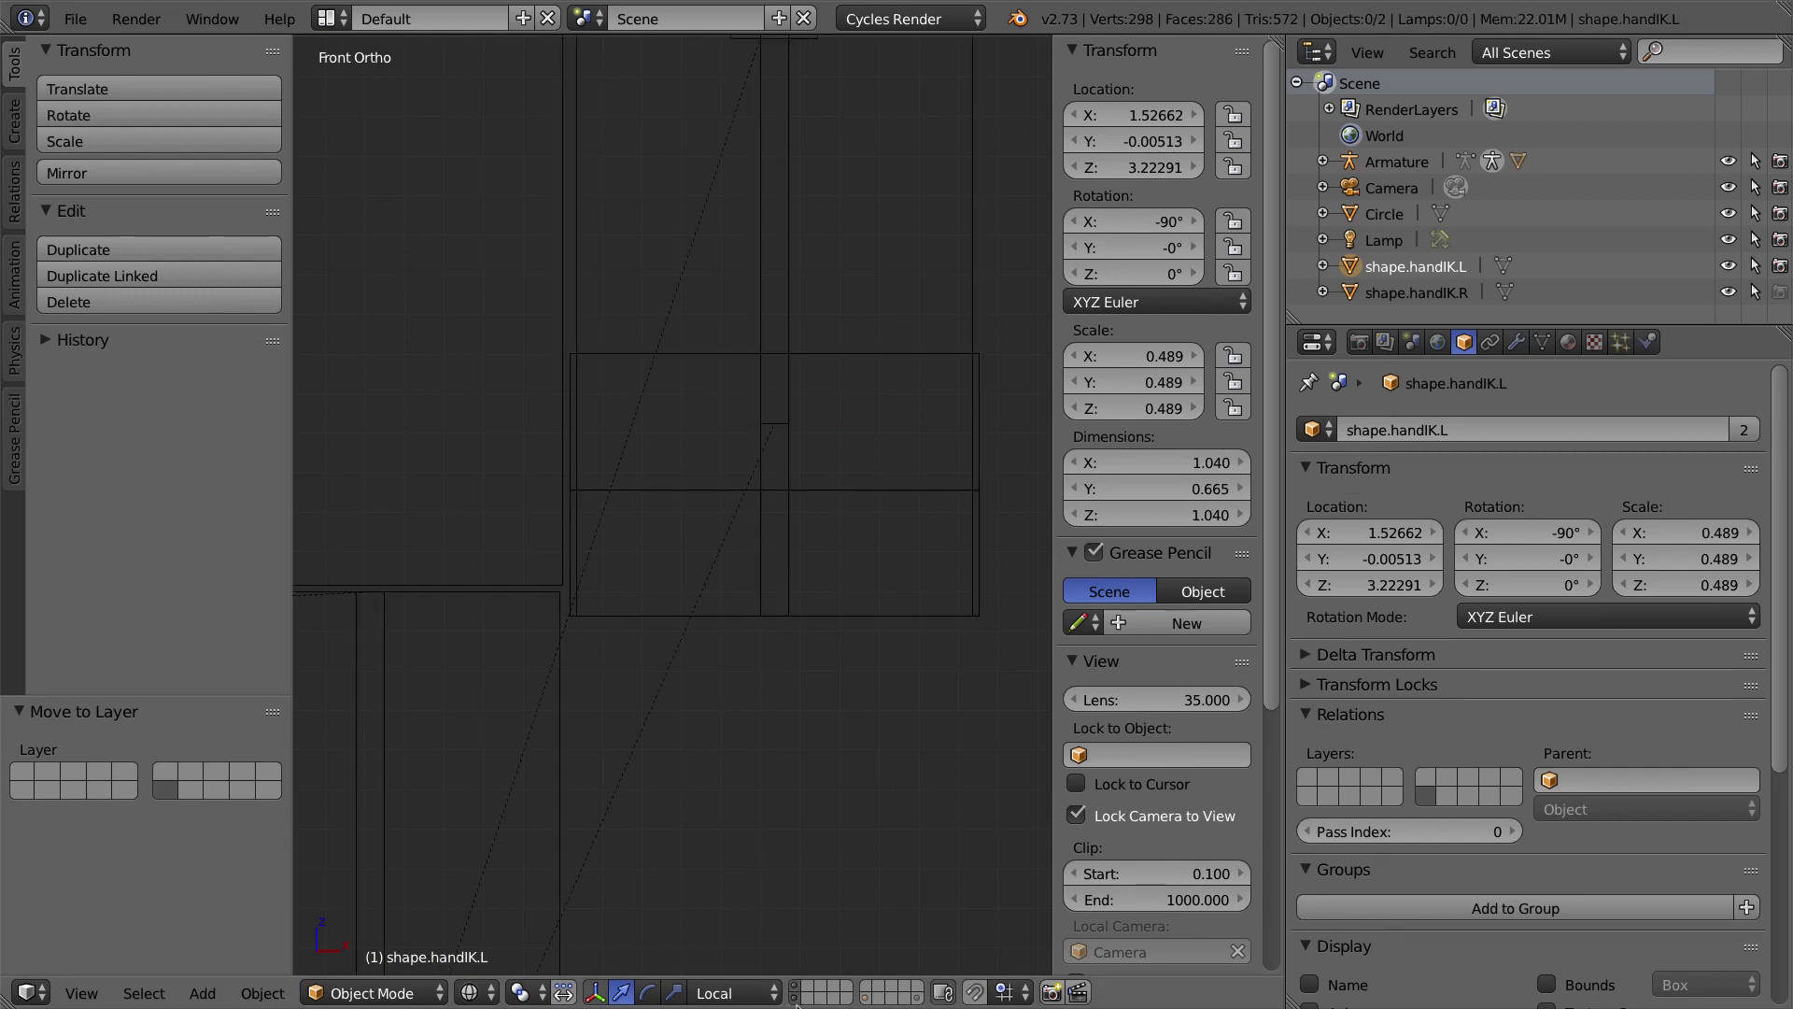
# Step: Switch the viewport shading to Material
pyautogui.click(482, 993)
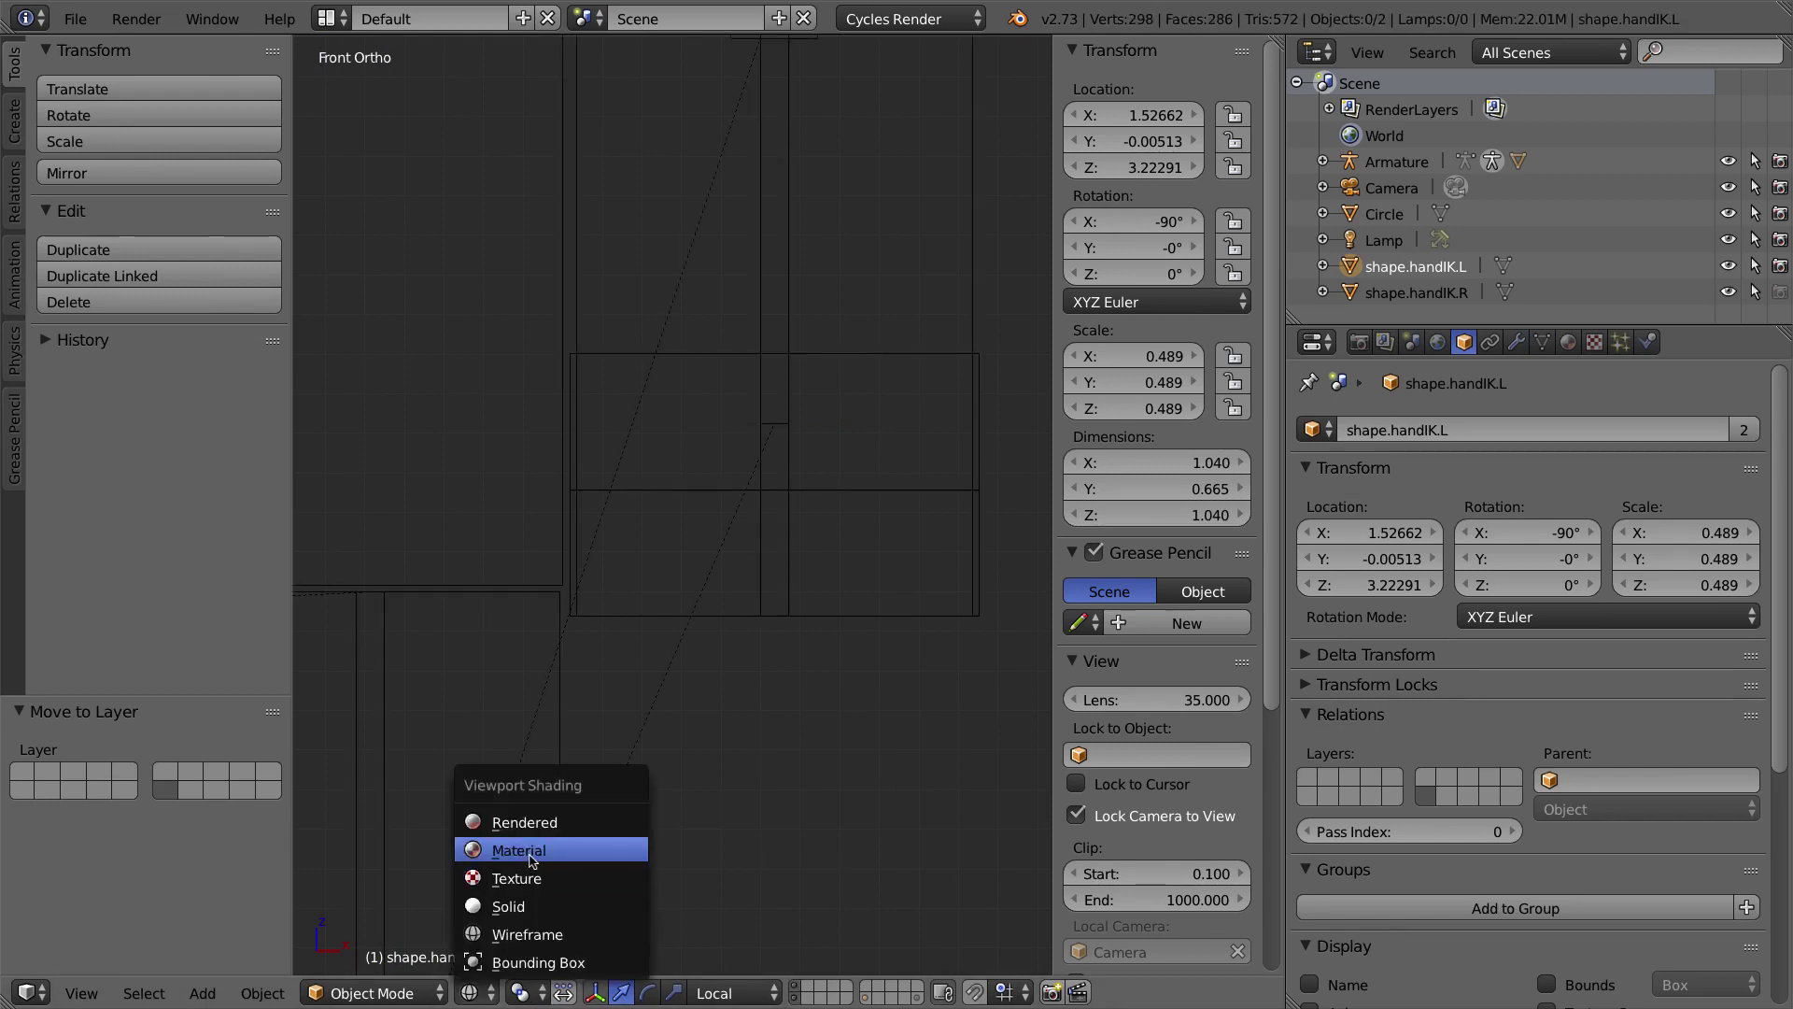
pyautogui.click(520, 850)
pyautogui.rightClick(855, 490)
pyautogui.moveTo(856, 489); pyautogui.dragTo(479, 470, button='middle')
pyautogui.scroll(-2, 697, 484)
pyautogui.scroll(4, 479, 470)
pyautogui.keyDown('shift'); pyautogui.rightClick(452, 452); pyautogui.keyUp('shift')
pyautogui.keyDown('shift'); pyautogui.moveTo(687, 503); pyautogui.dragTo(951, 495, button='middle'); pyautogui.keyUp('shift')
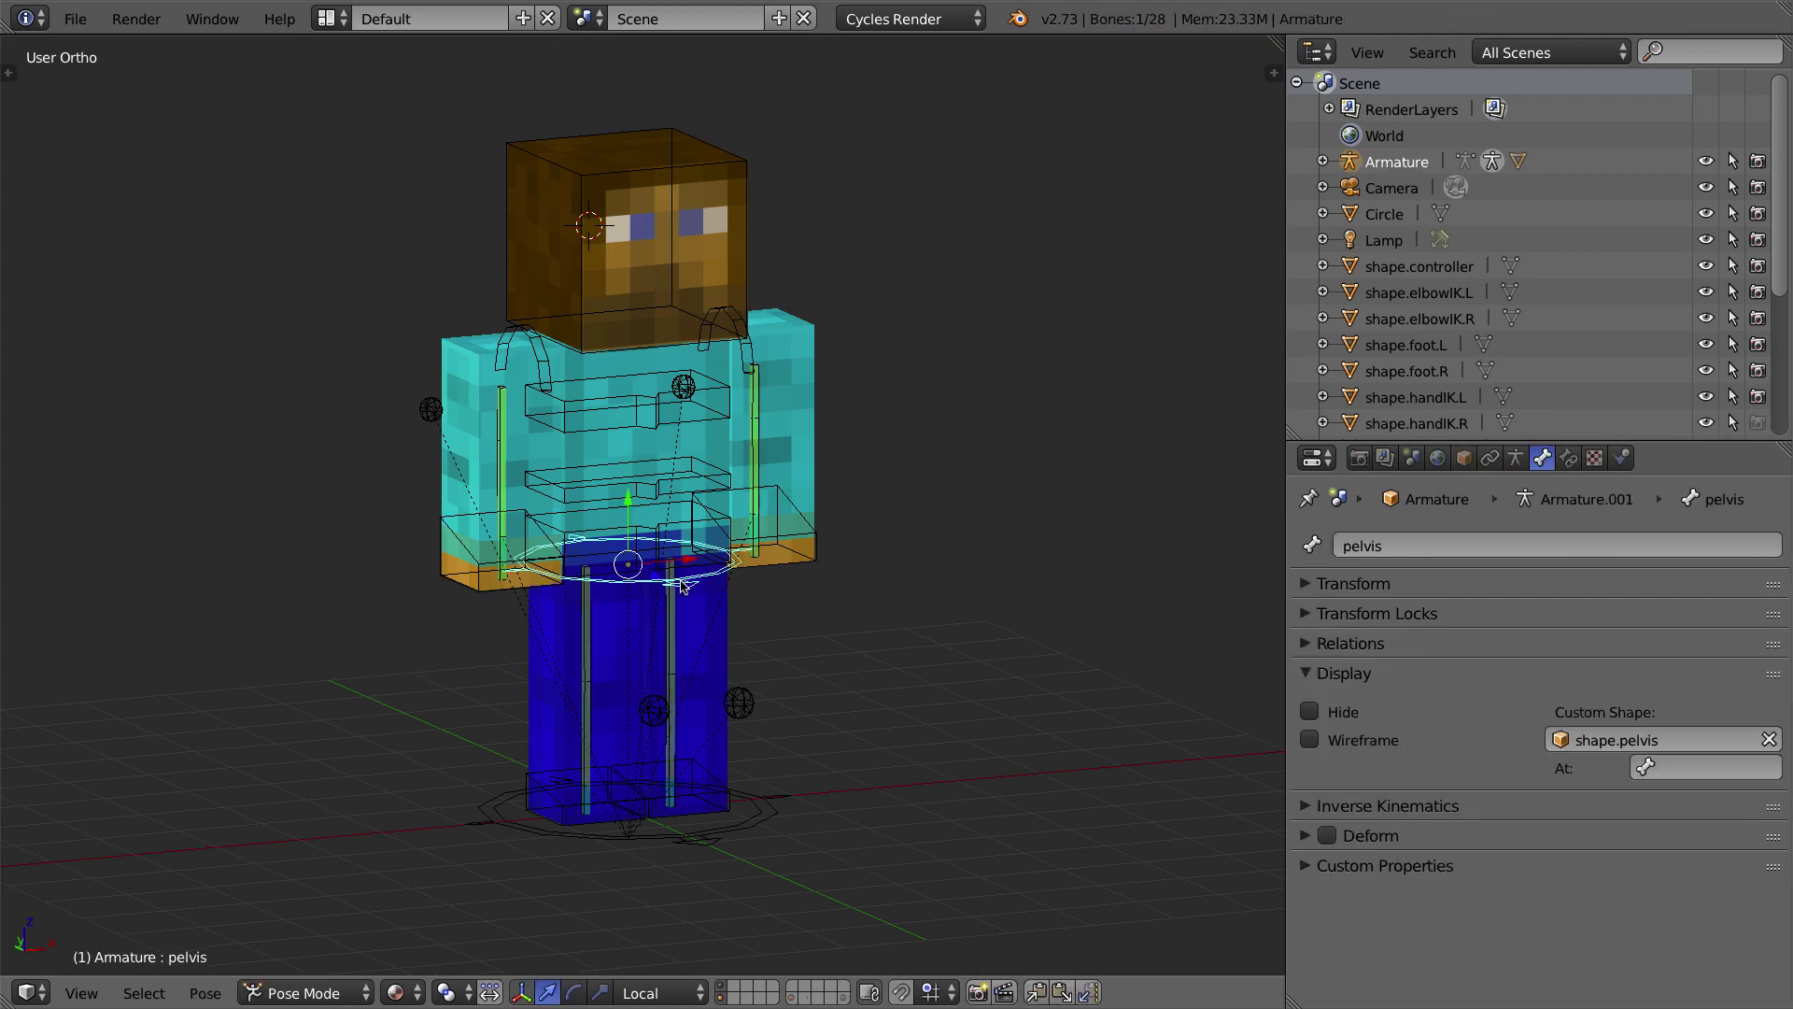
# Step: Examine the custom shapes on the controller, shoulder.L and elbowIK.R bones
pyautogui.moveTo(681, 586); pyautogui.dragTo(575, 553, button='middle')
pyautogui.rightClick(772, 813)
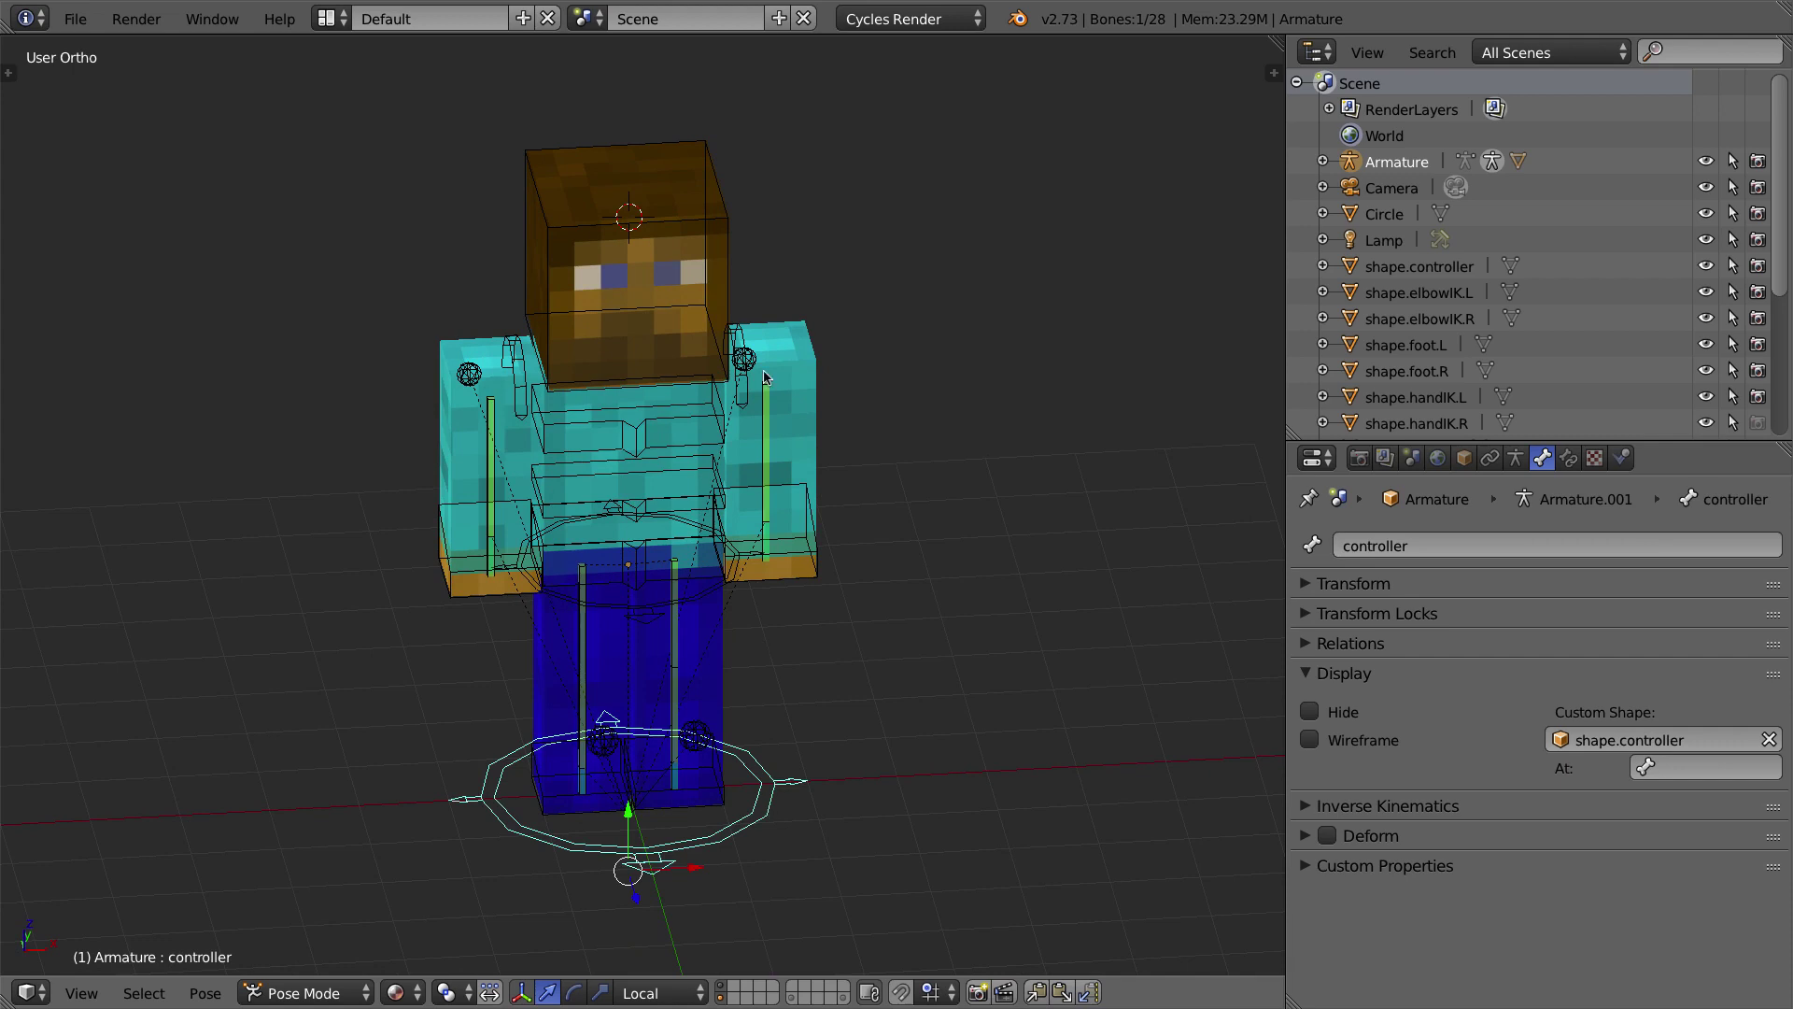
pyautogui.rightClick(744, 346)
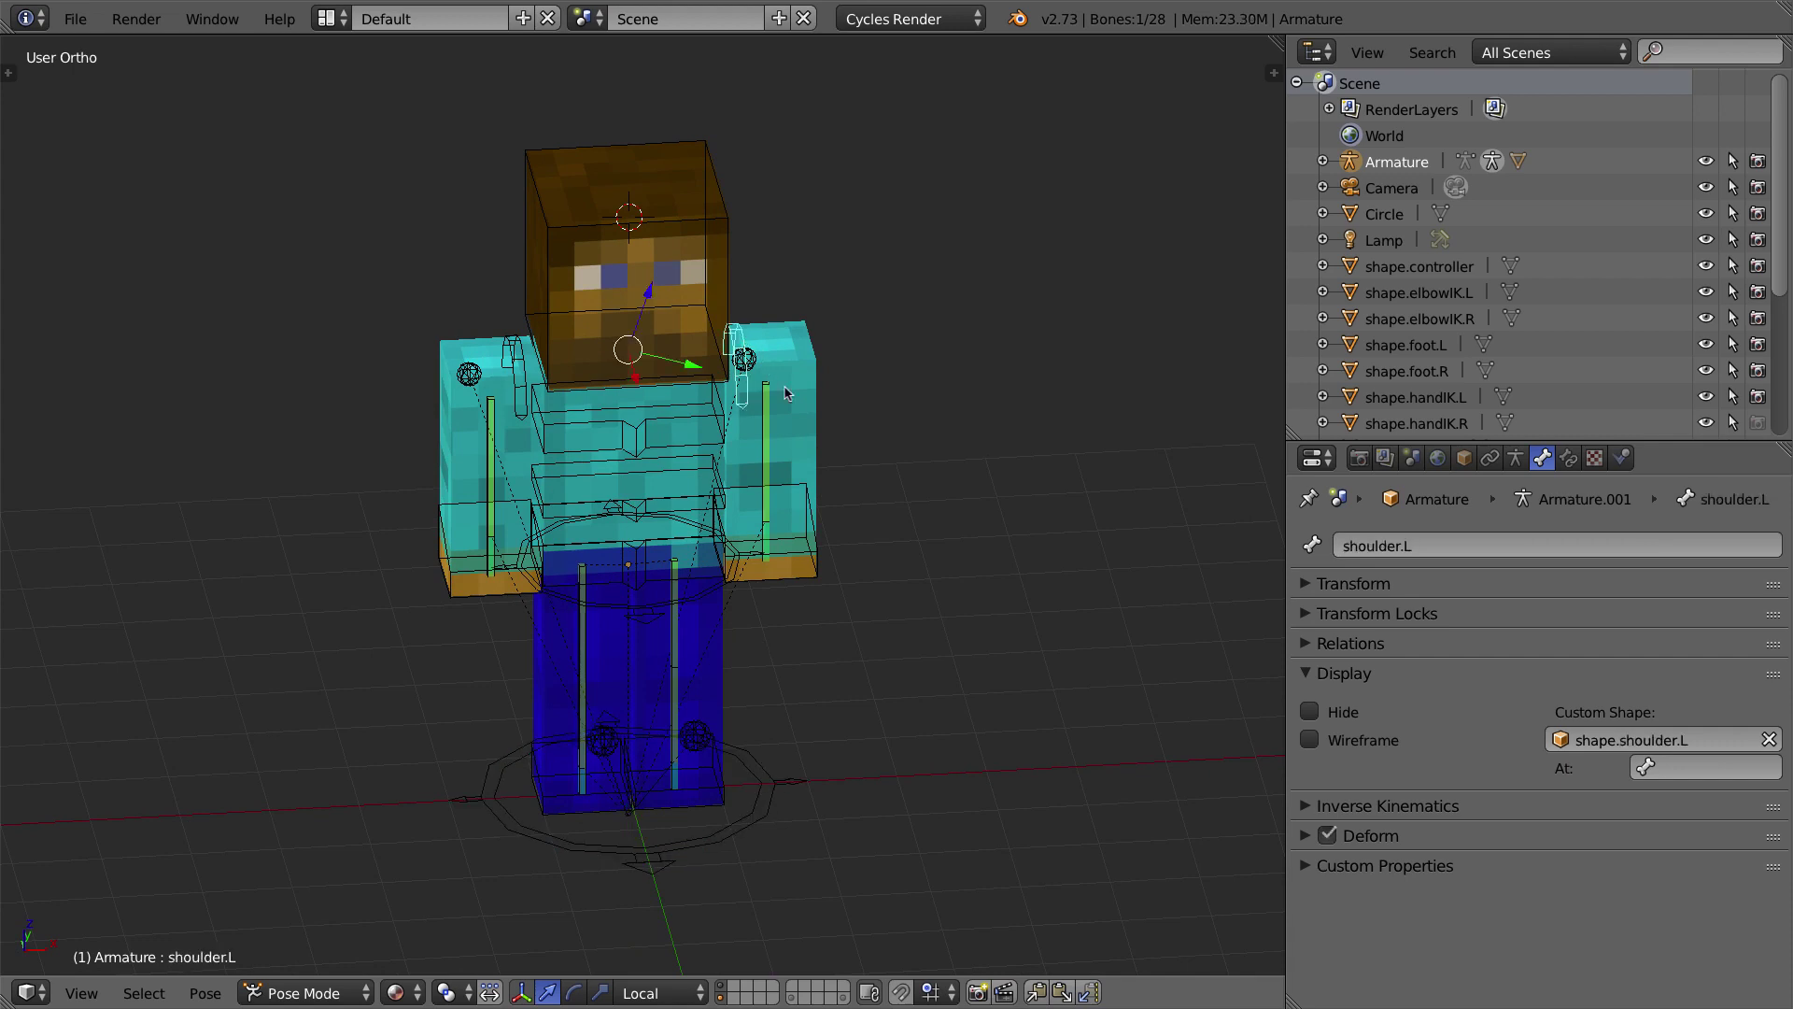
pyautogui.rightClick(461, 374)
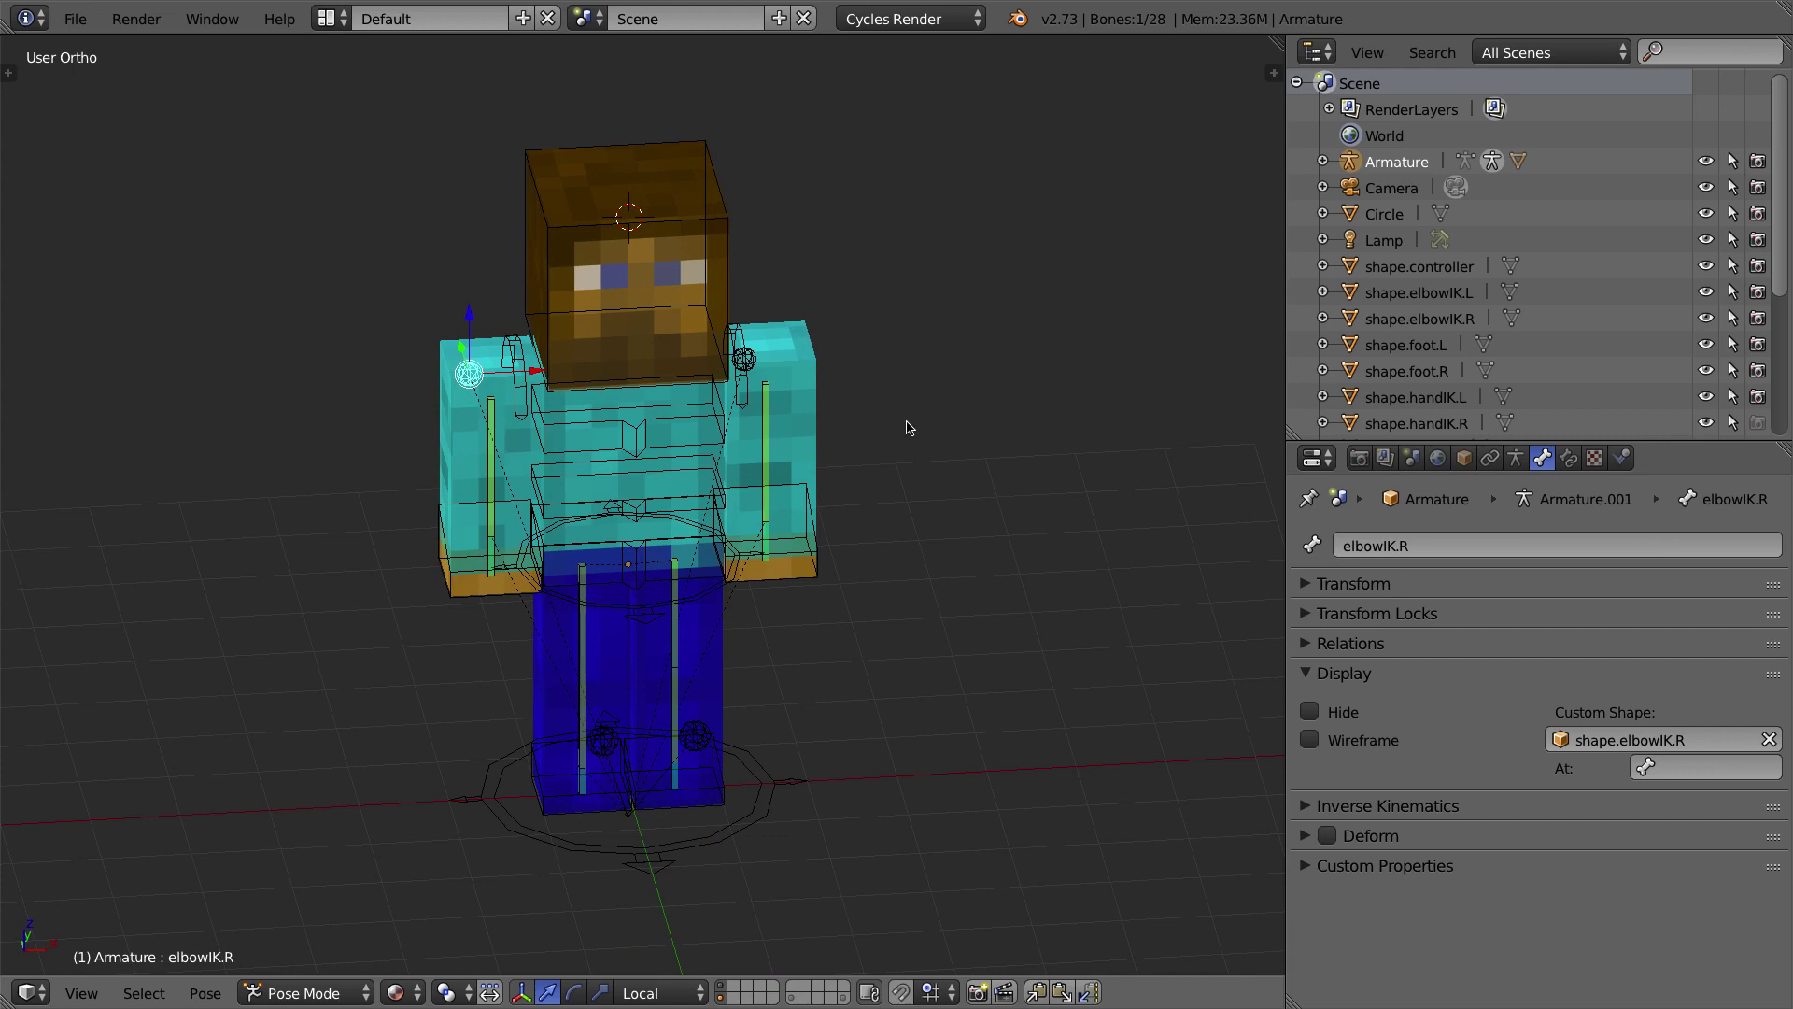
# Step: Add a mesh circle with 12 vertices and radius 1.000 beside the character in the top view
pyautogui.press('KP_7')
pyautogui.click(992, 420)
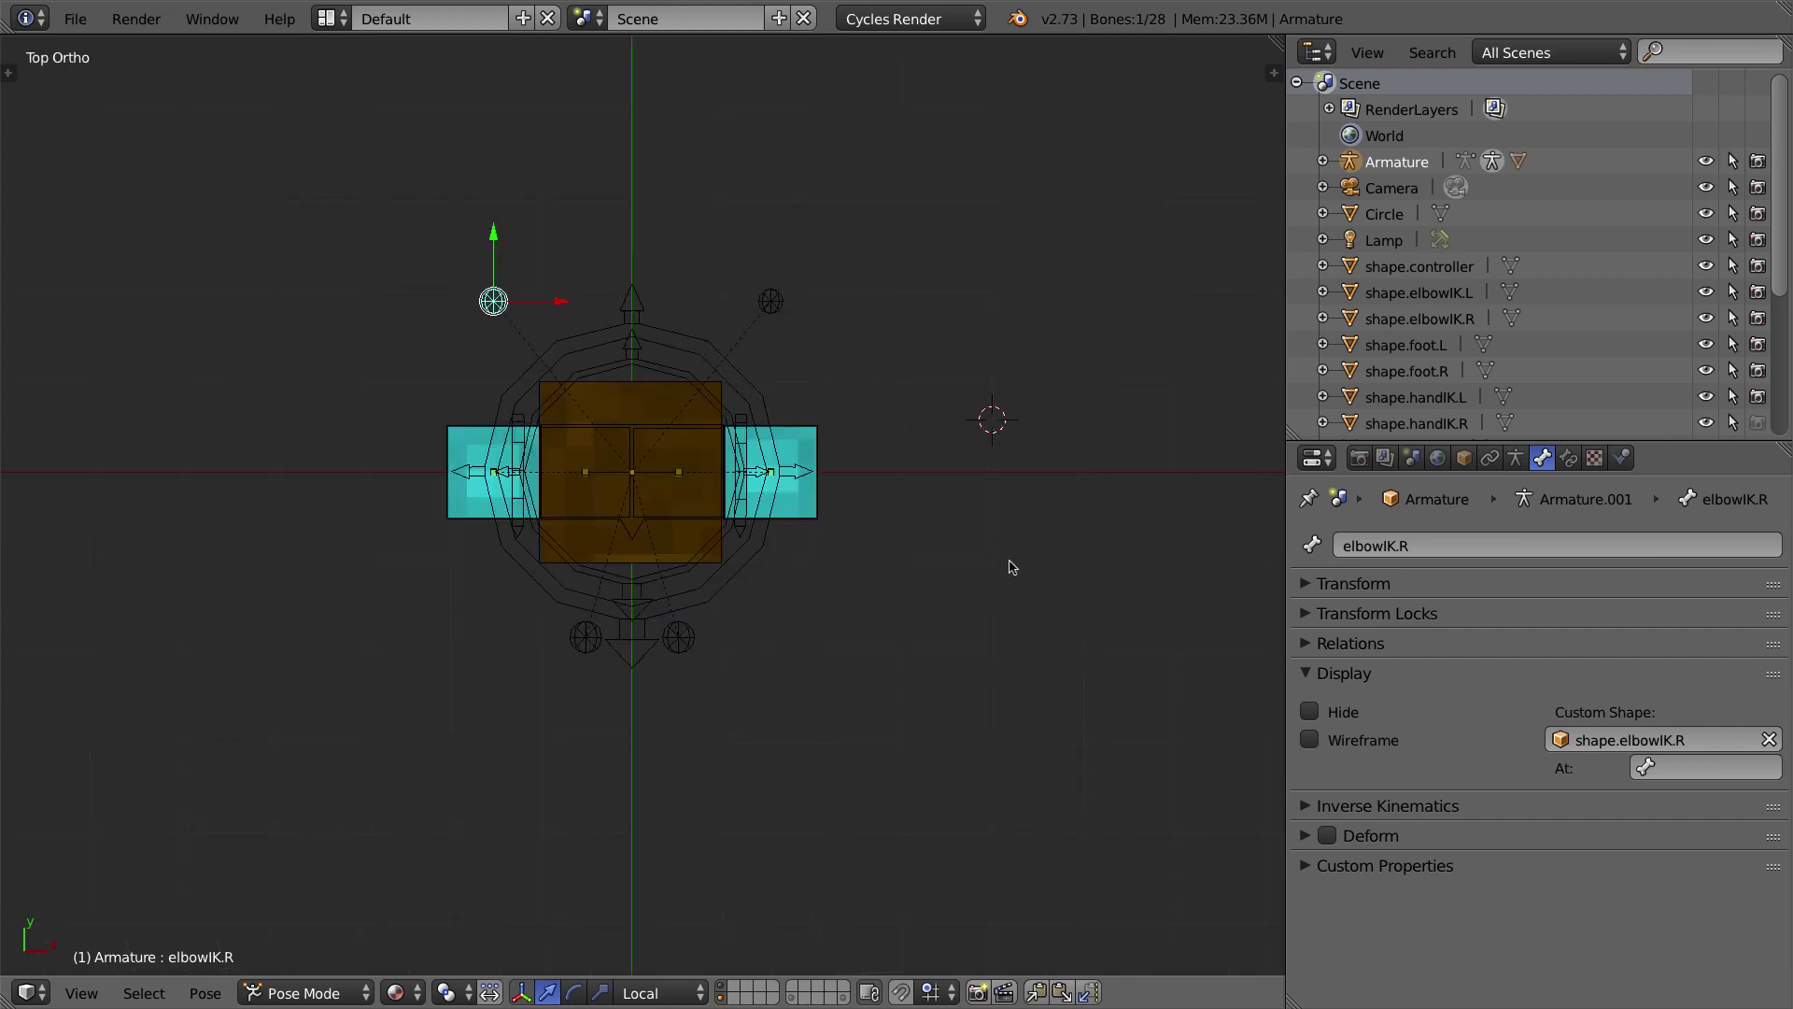
pyautogui.hotkey('shift', 'a')
pyautogui.moveTo(1035, 477)
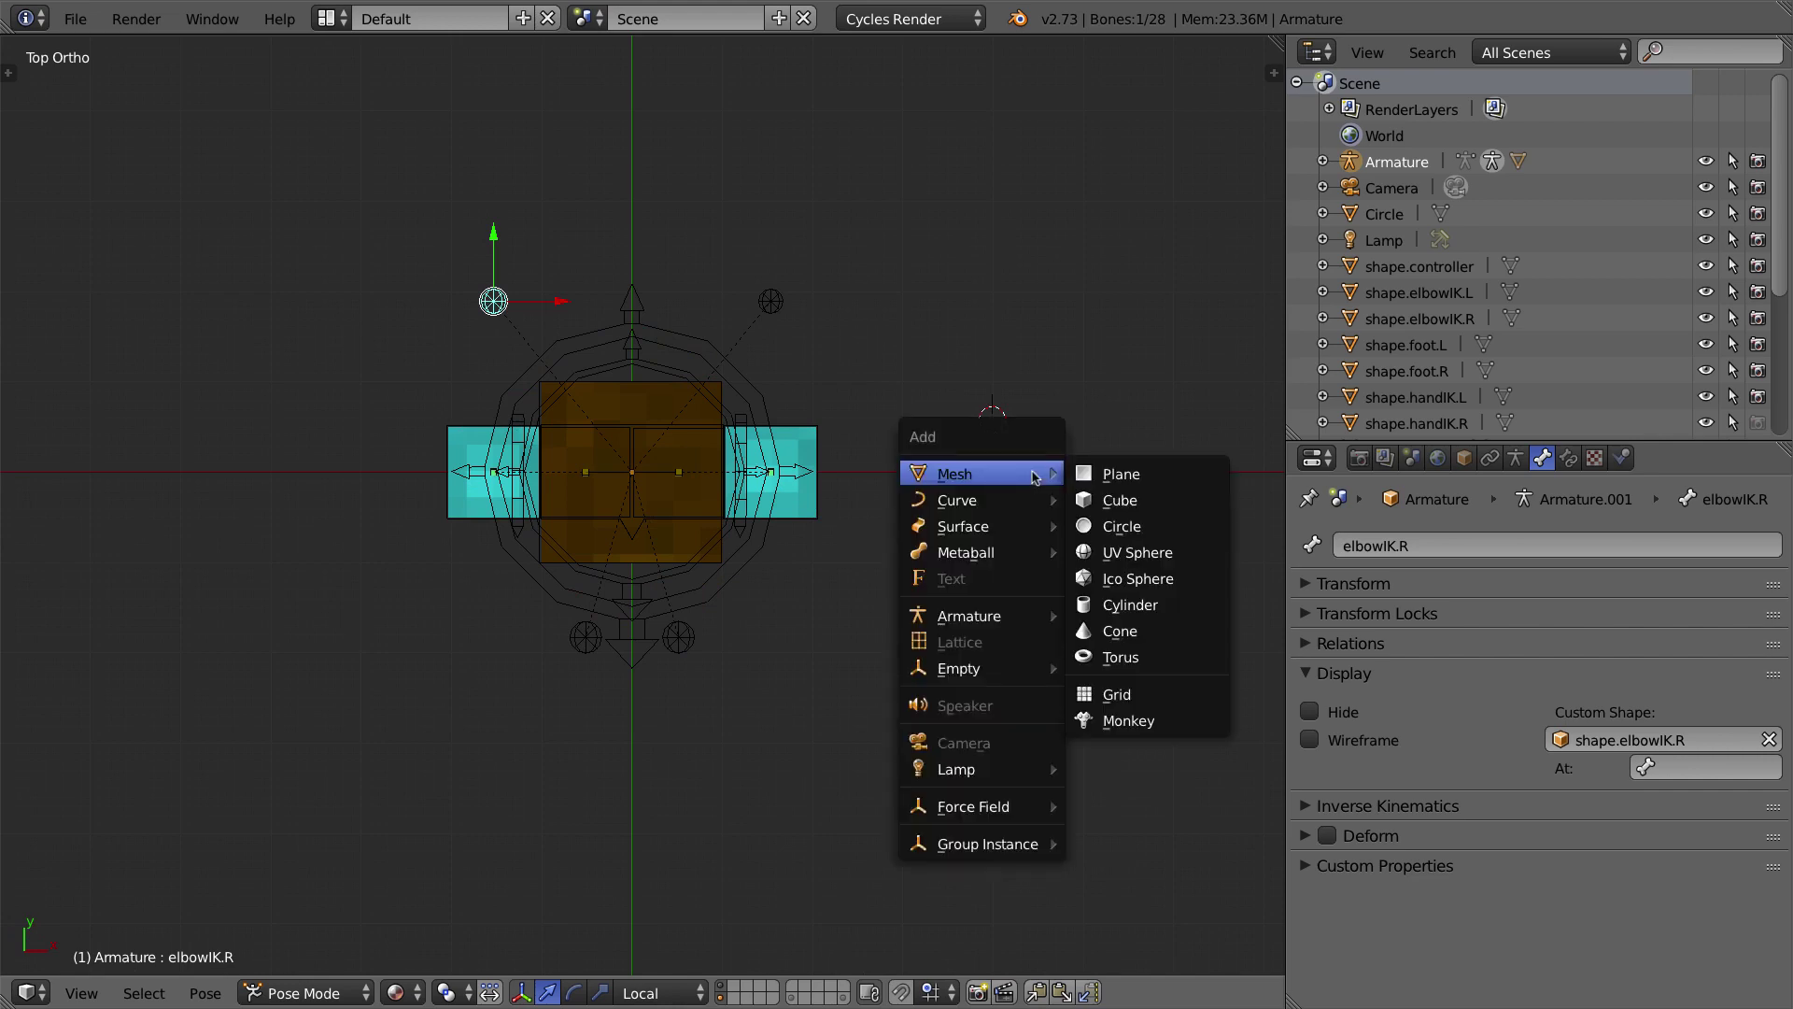
pyautogui.click(1126, 530)
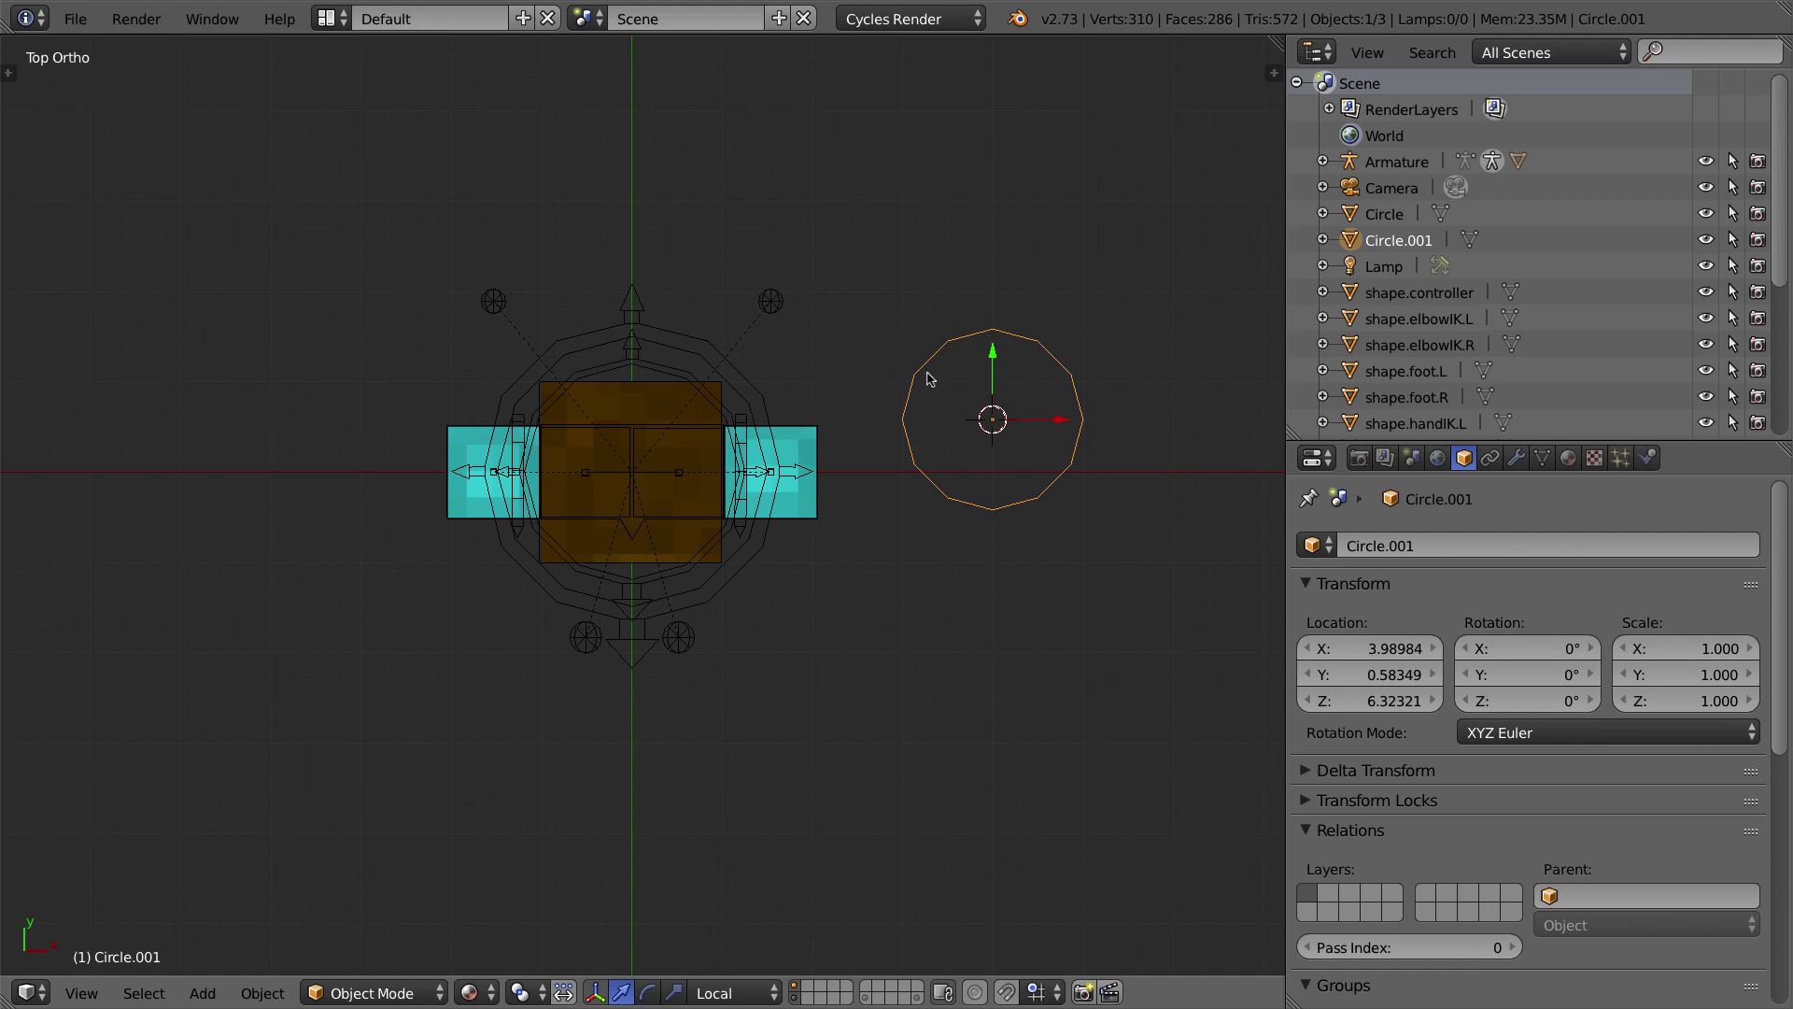
pyautogui.press('t')
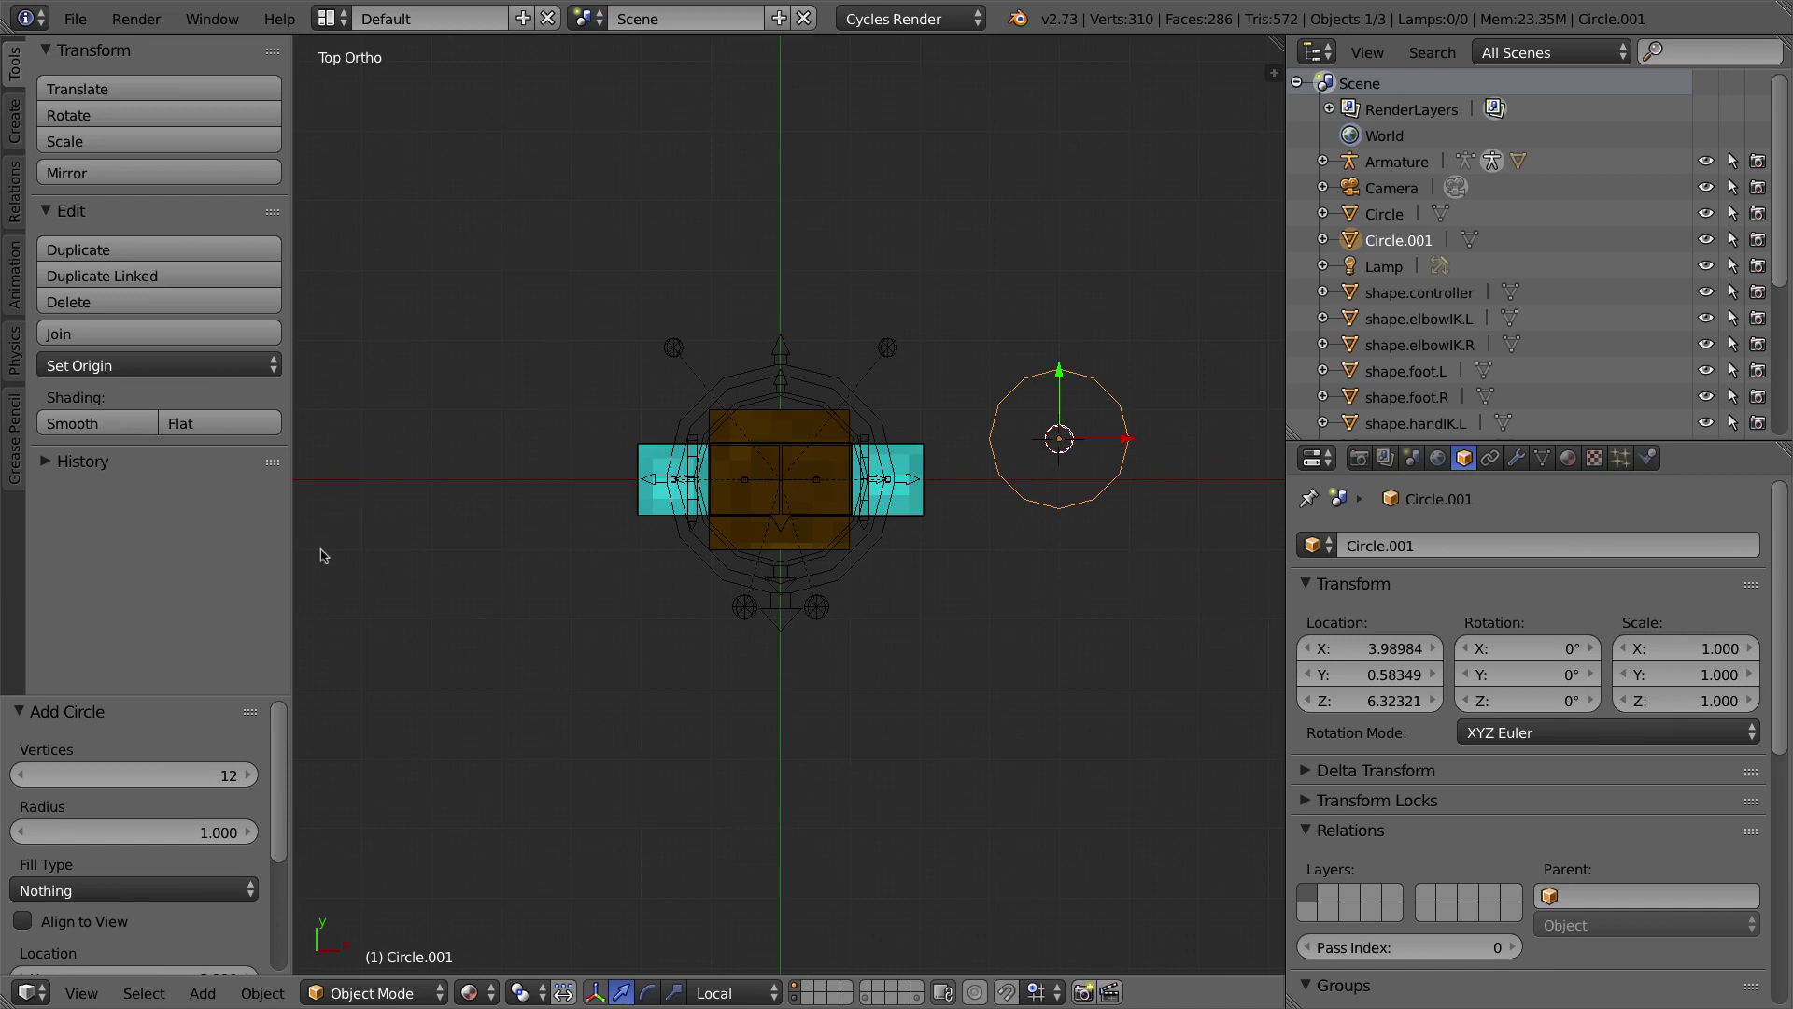
pyautogui.moveTo(233, 697); pyautogui.dragTo(233, 584)
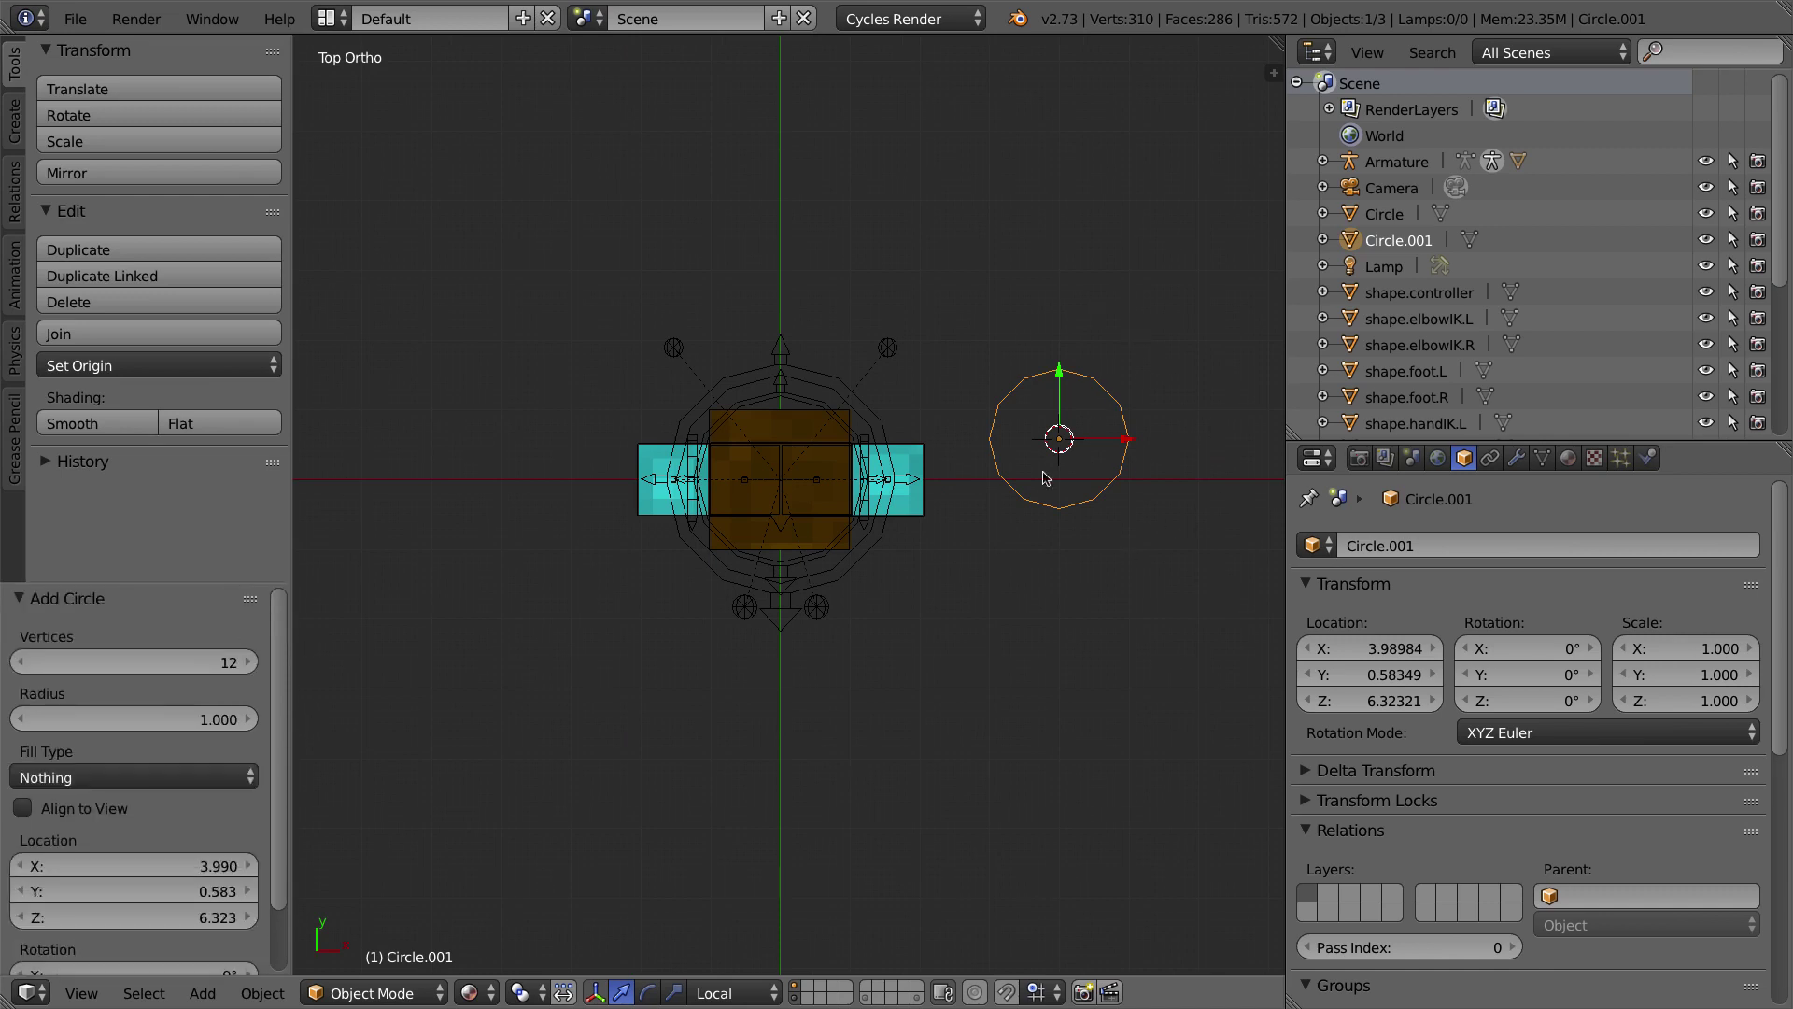
# Step: Try 32 vertices for the new circle, and set its vertex count back to 12
pyautogui.click(178, 658)
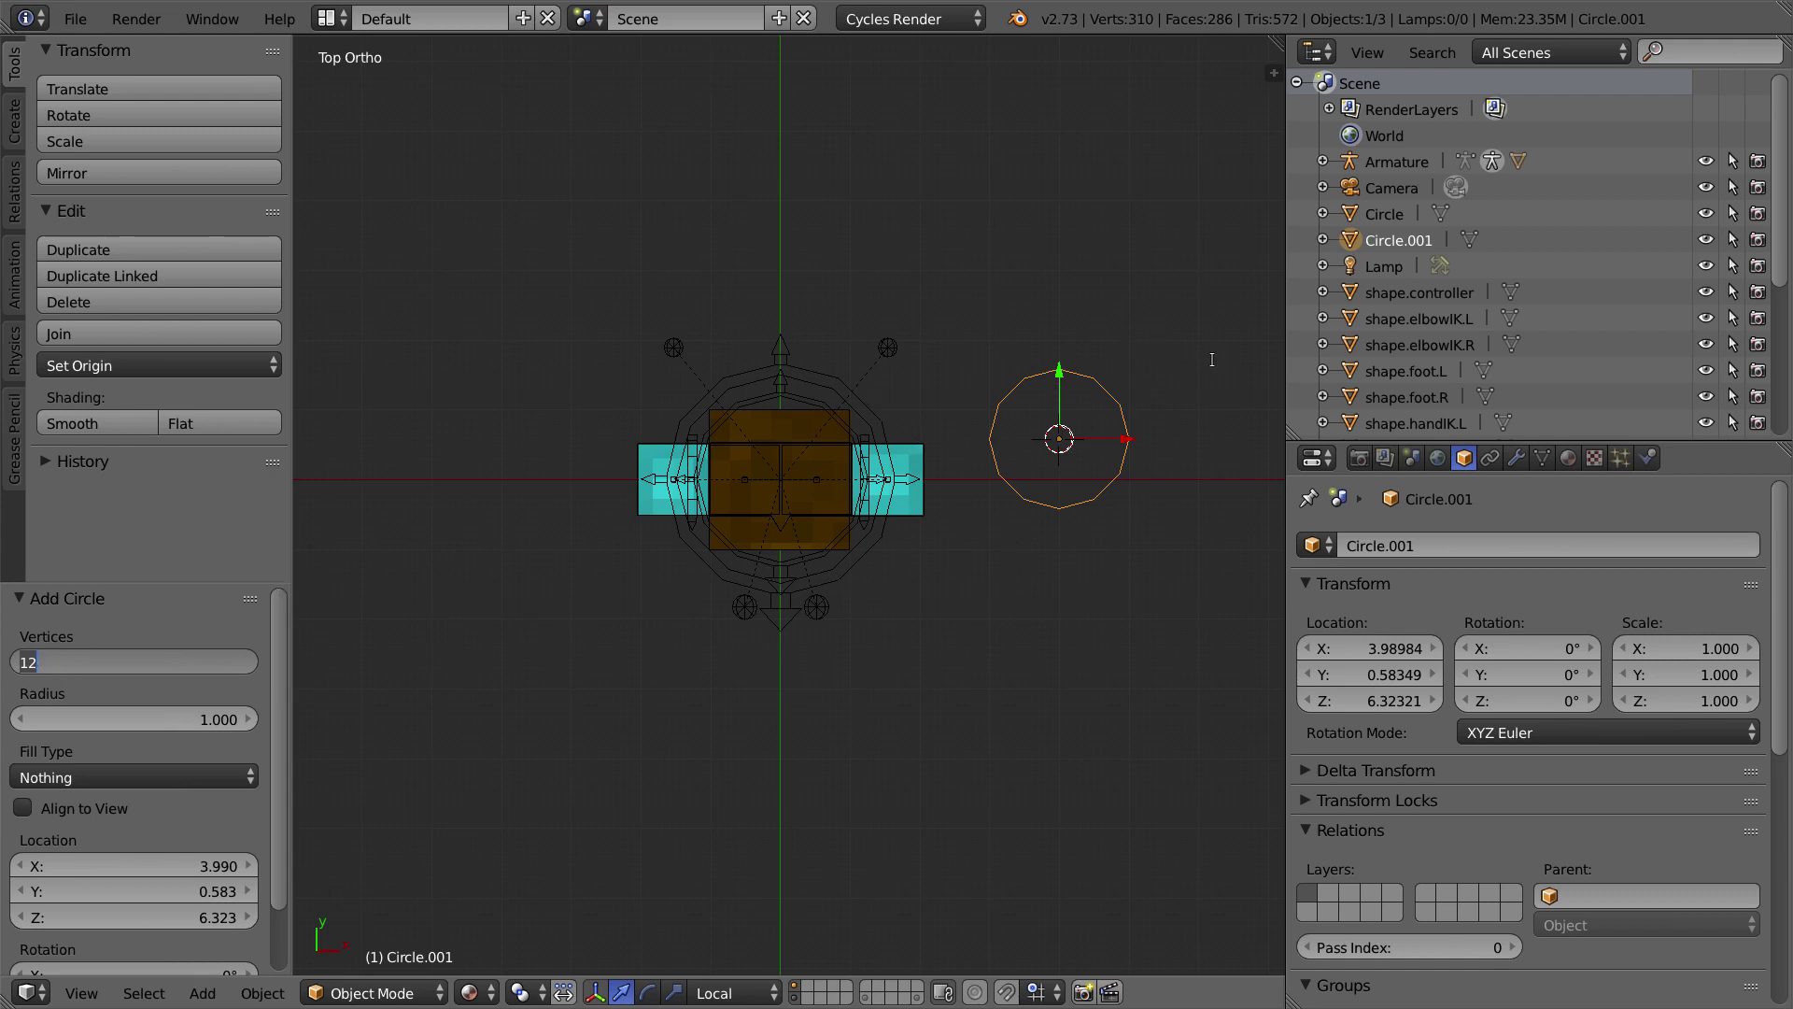
pyautogui.write('32')
pyautogui.press('Return')
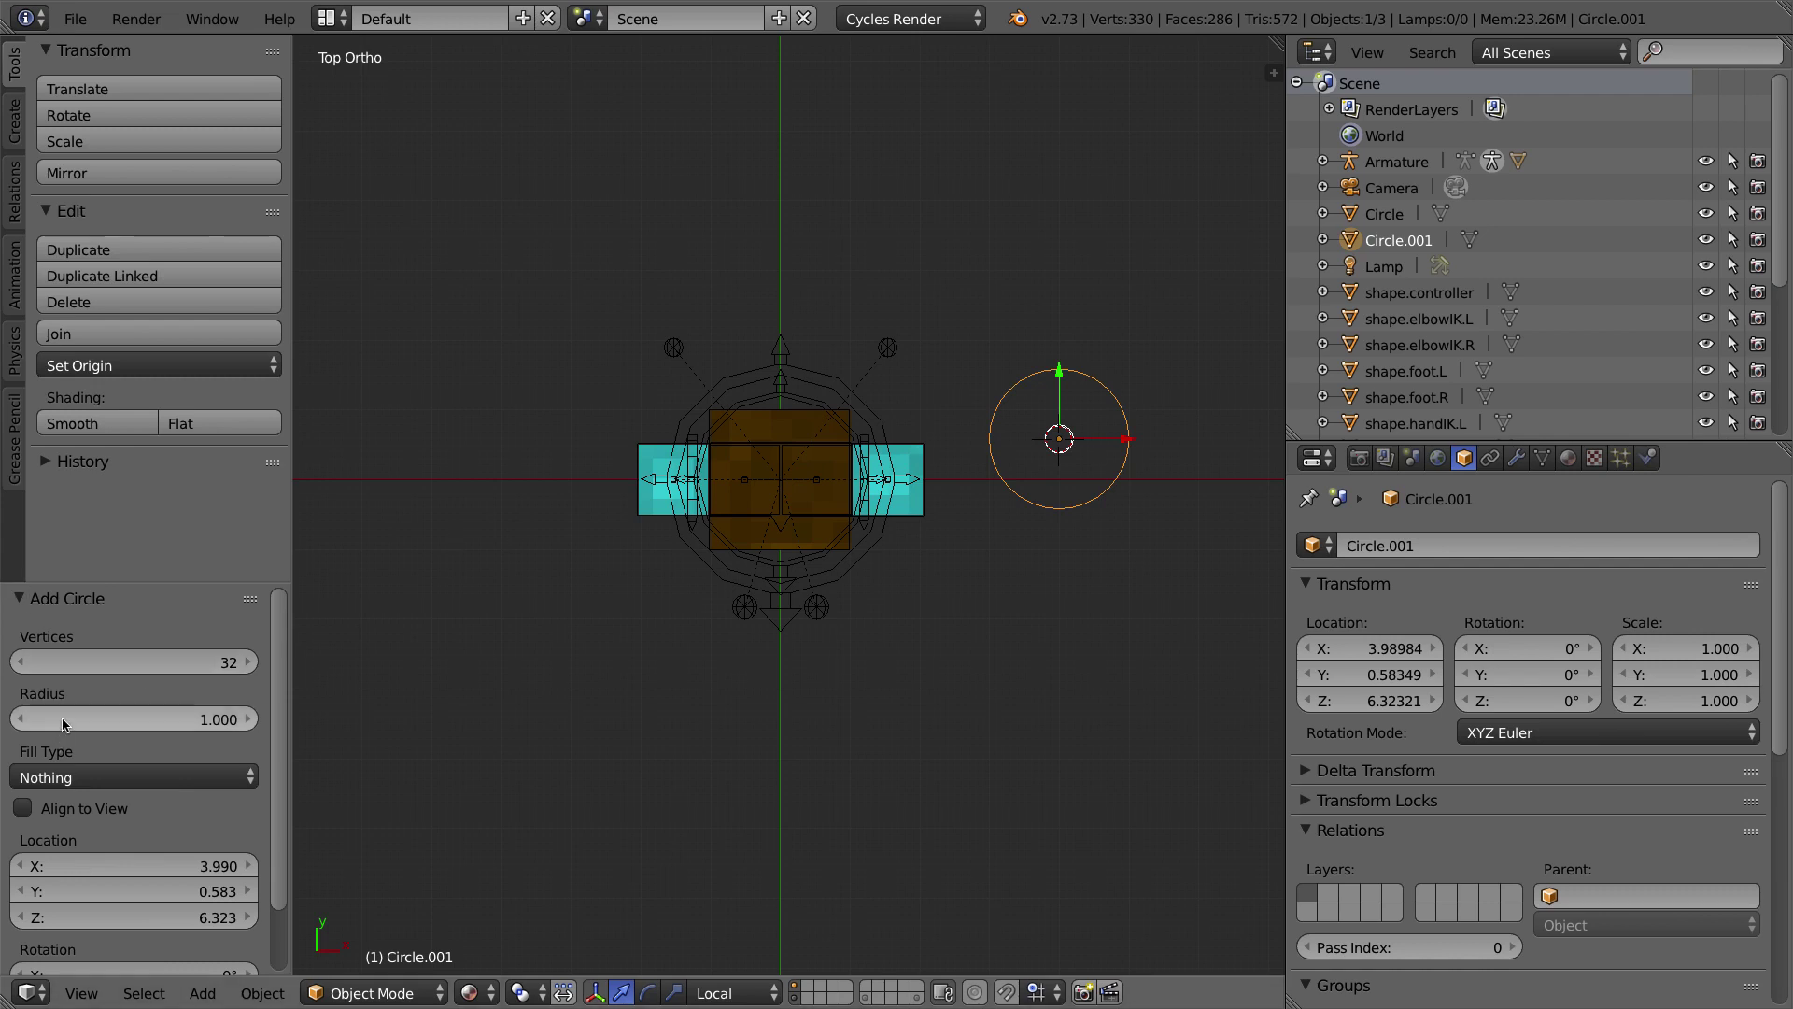
pyautogui.click(103, 662)
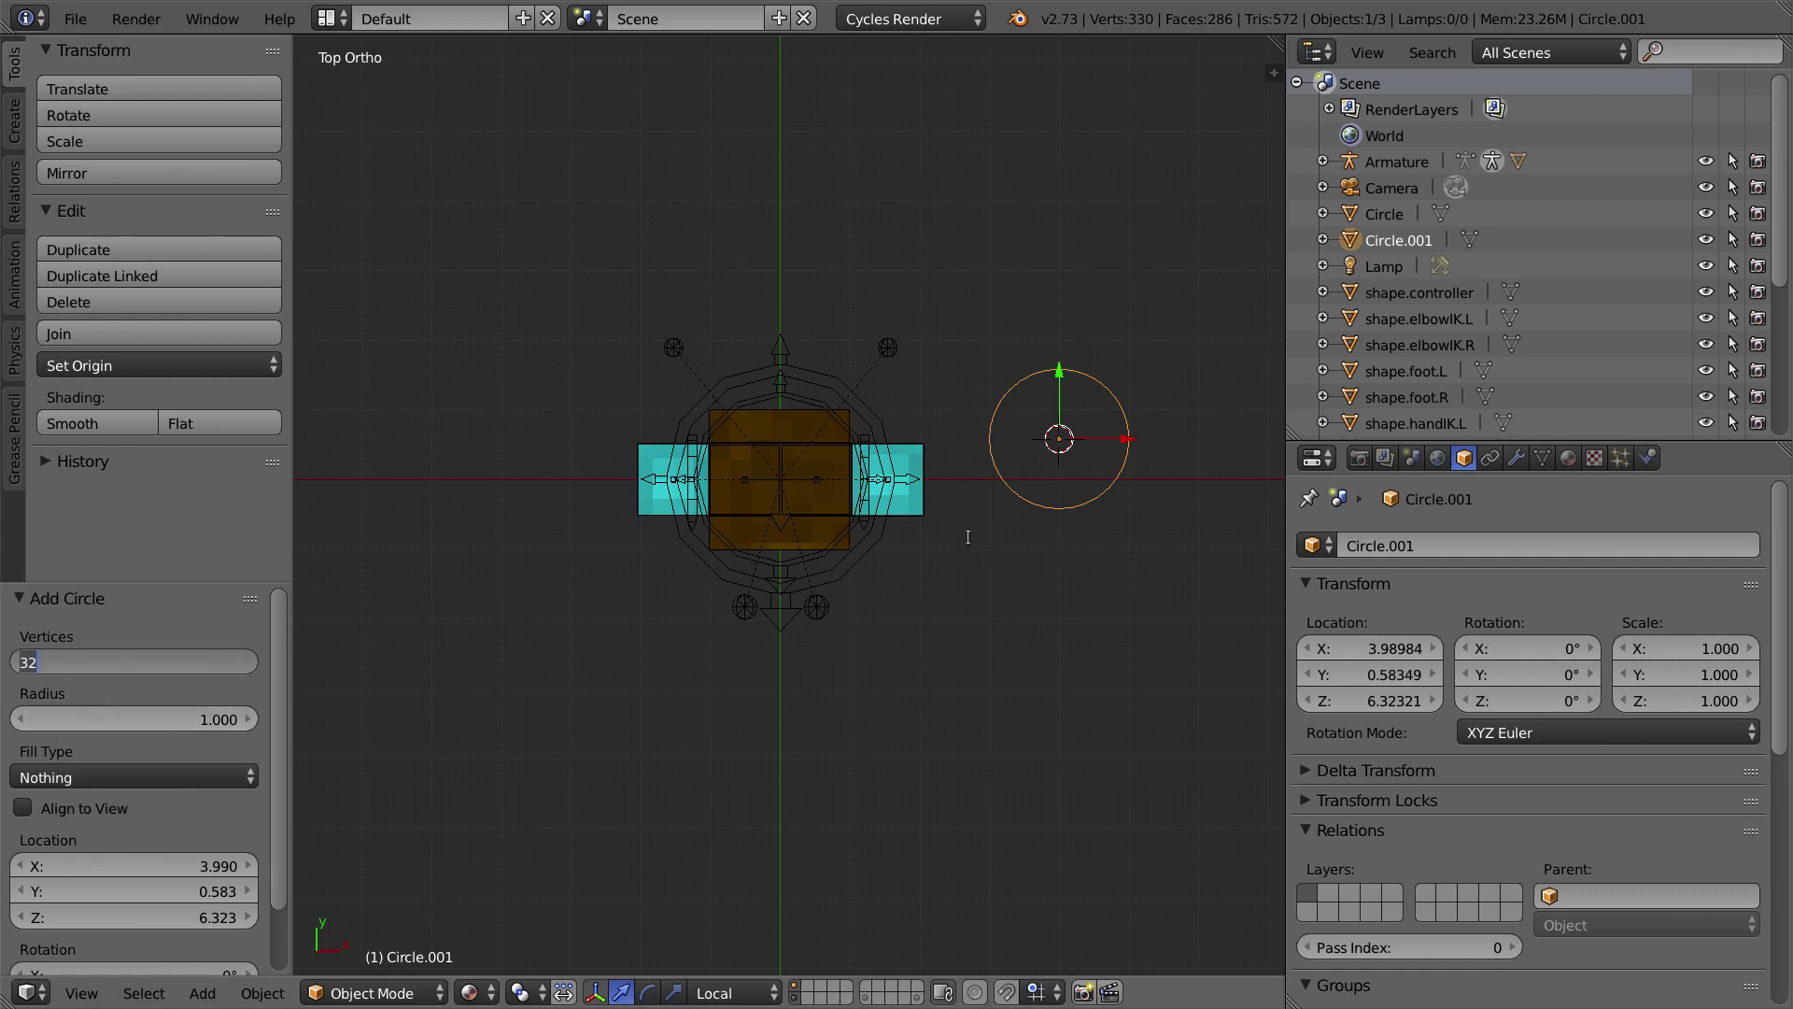
pyautogui.write('12')
pyautogui.press('Return')
# Step: Bevel the circle's lowest vertex in the top view by 0.110 in Edit Mode to form a short edge
pyautogui.press('Tab')
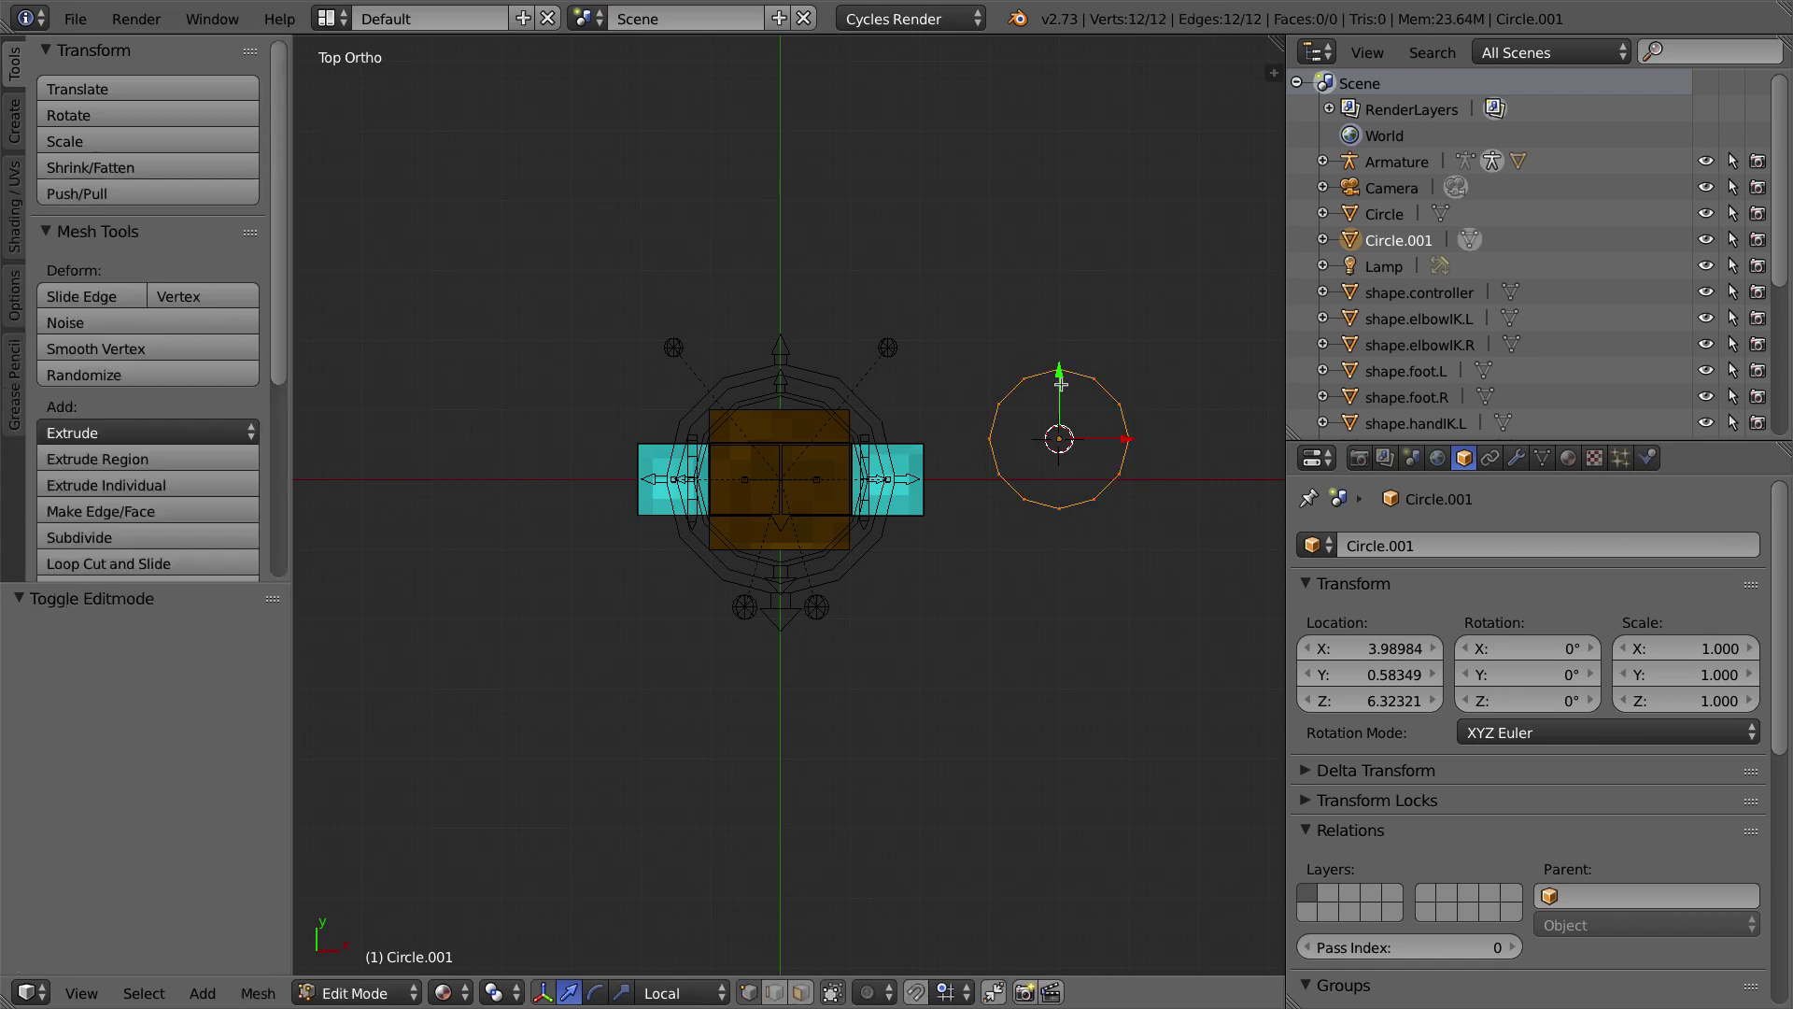
pyautogui.scroll(3, 1074, 390)
pyautogui.keyDown('shift'); pyautogui.moveTo(1074, 391); pyautogui.dragTo(560, 402, button='middle'); pyautogui.keyUp('shift')
pyautogui.rightClick(734, 522)
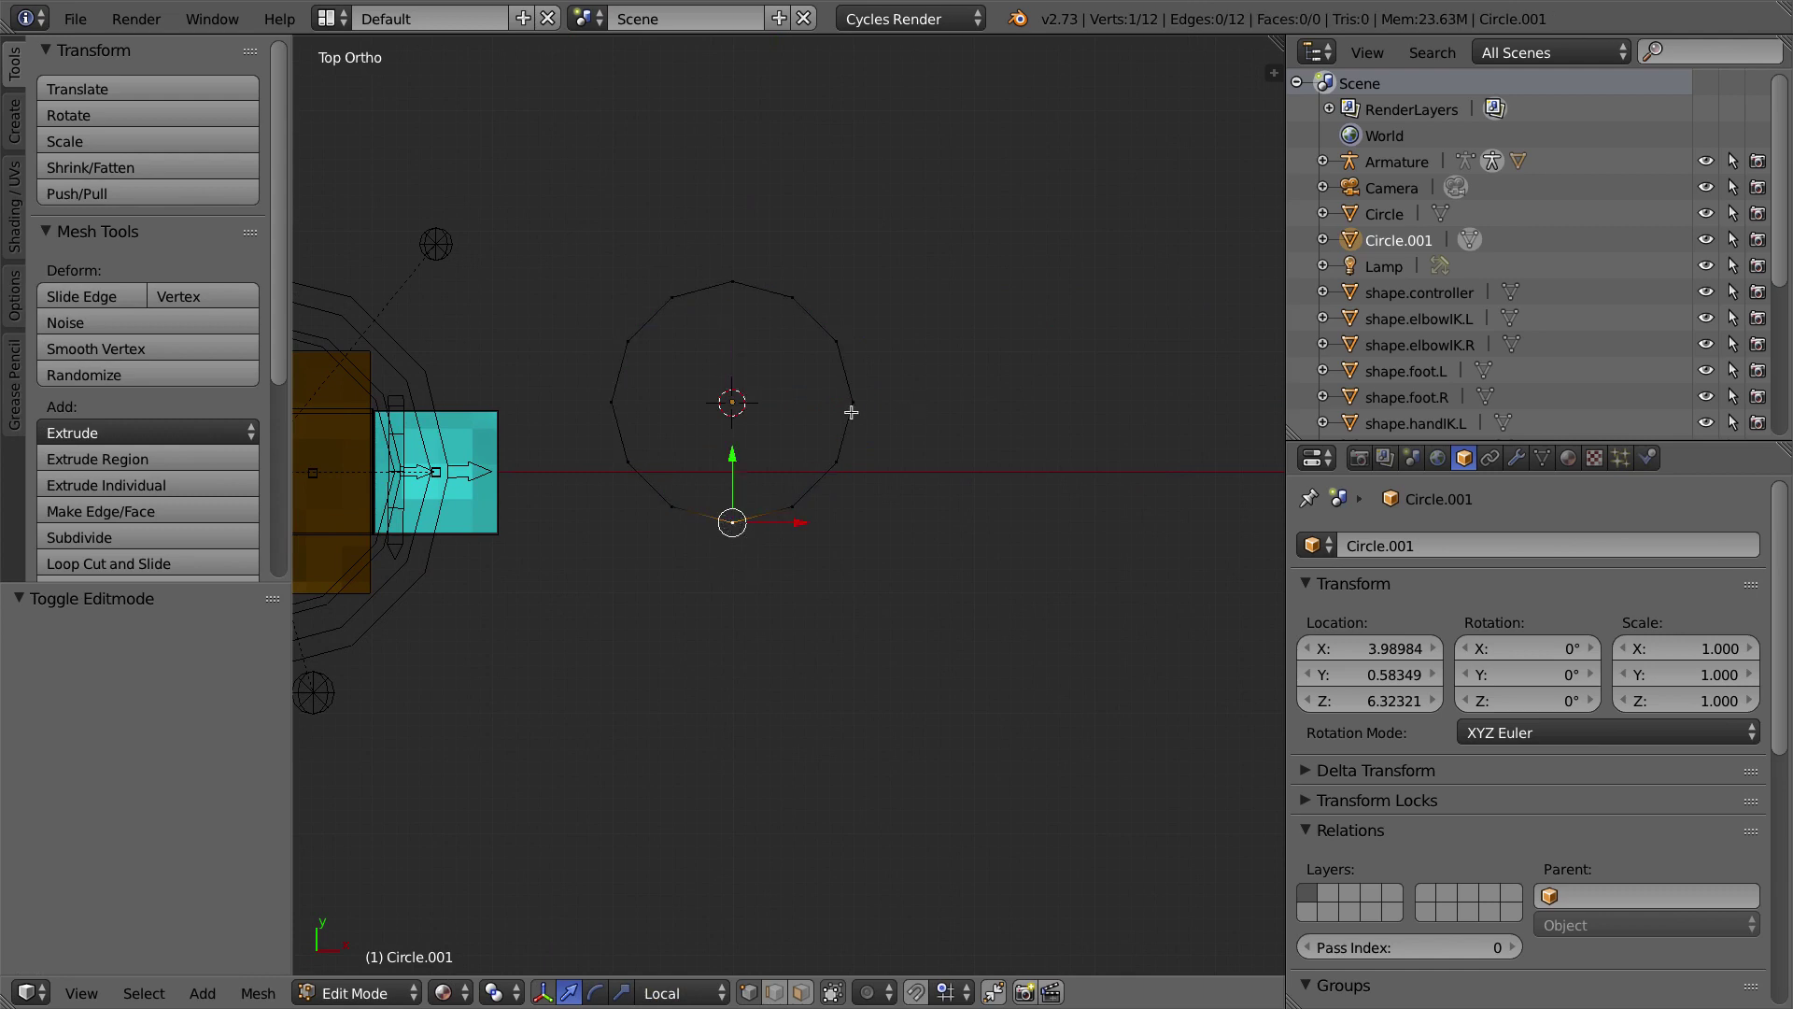
pyautogui.keyDown('shift'); pyautogui.moveTo(706, 526); pyautogui.dragTo(856, 523, button='middle'); pyautogui.keyUp('shift')
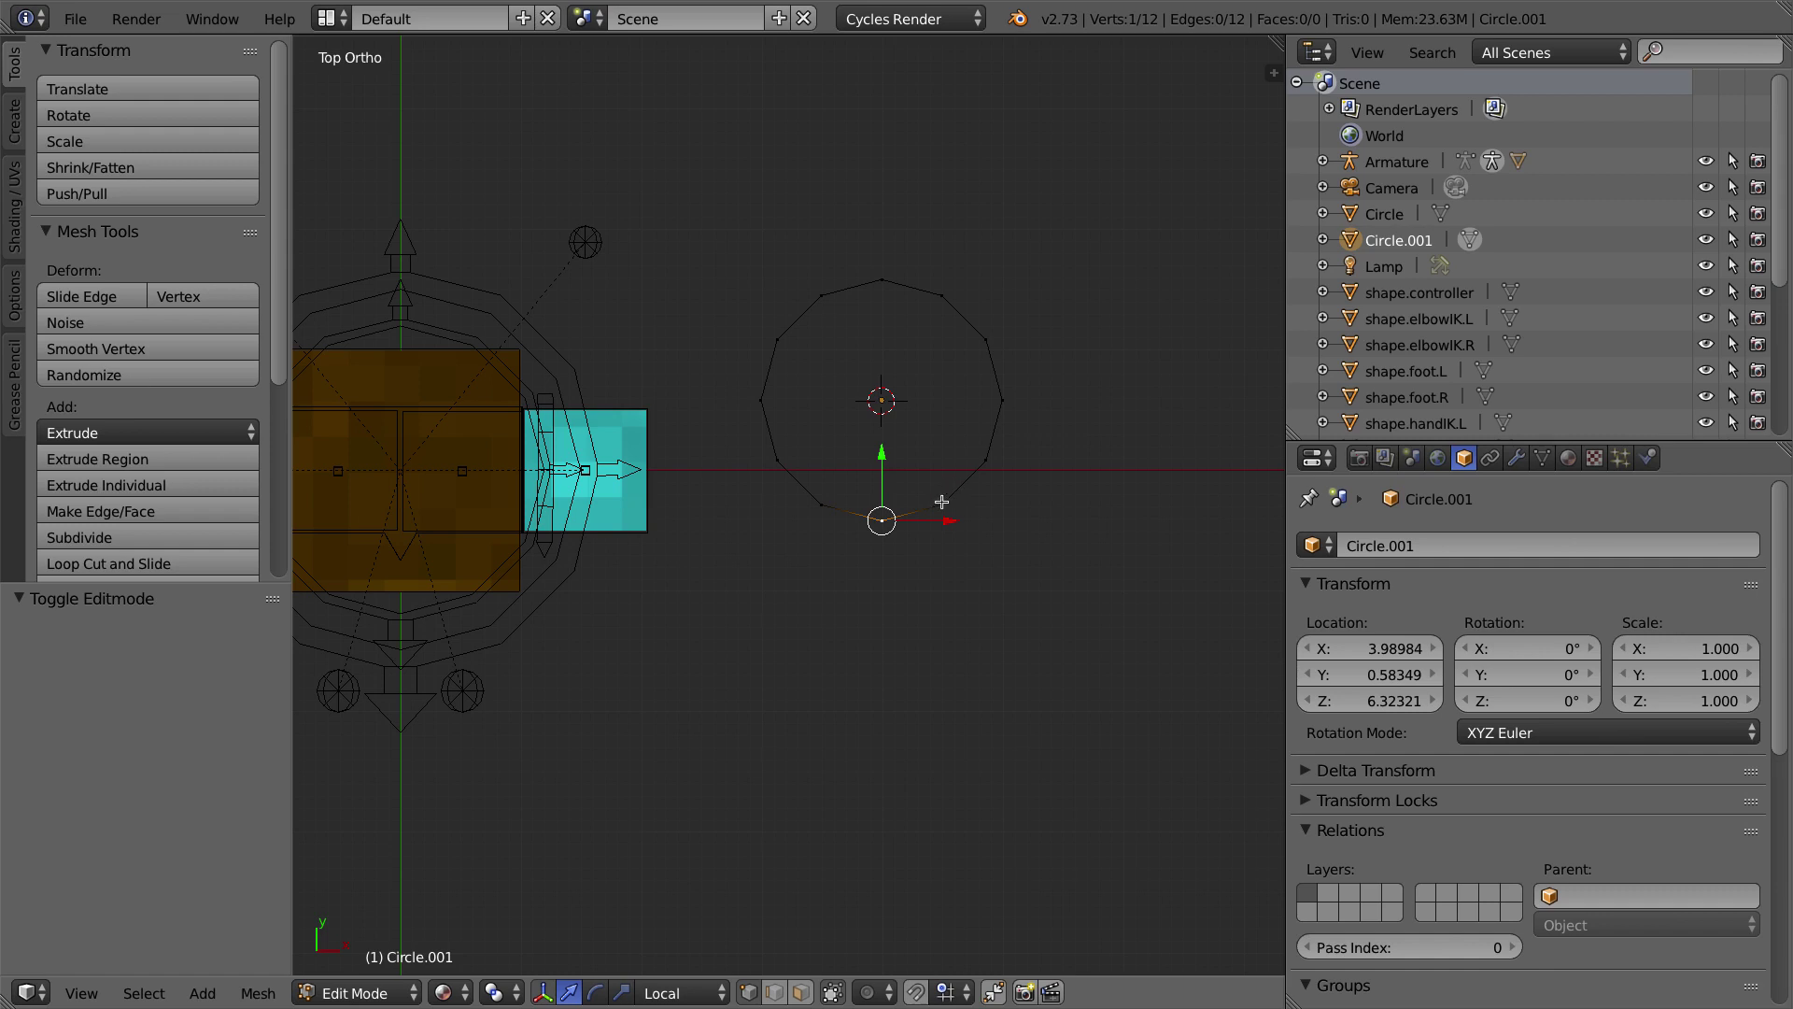
pyautogui.hotkey('ctrl', 'v')
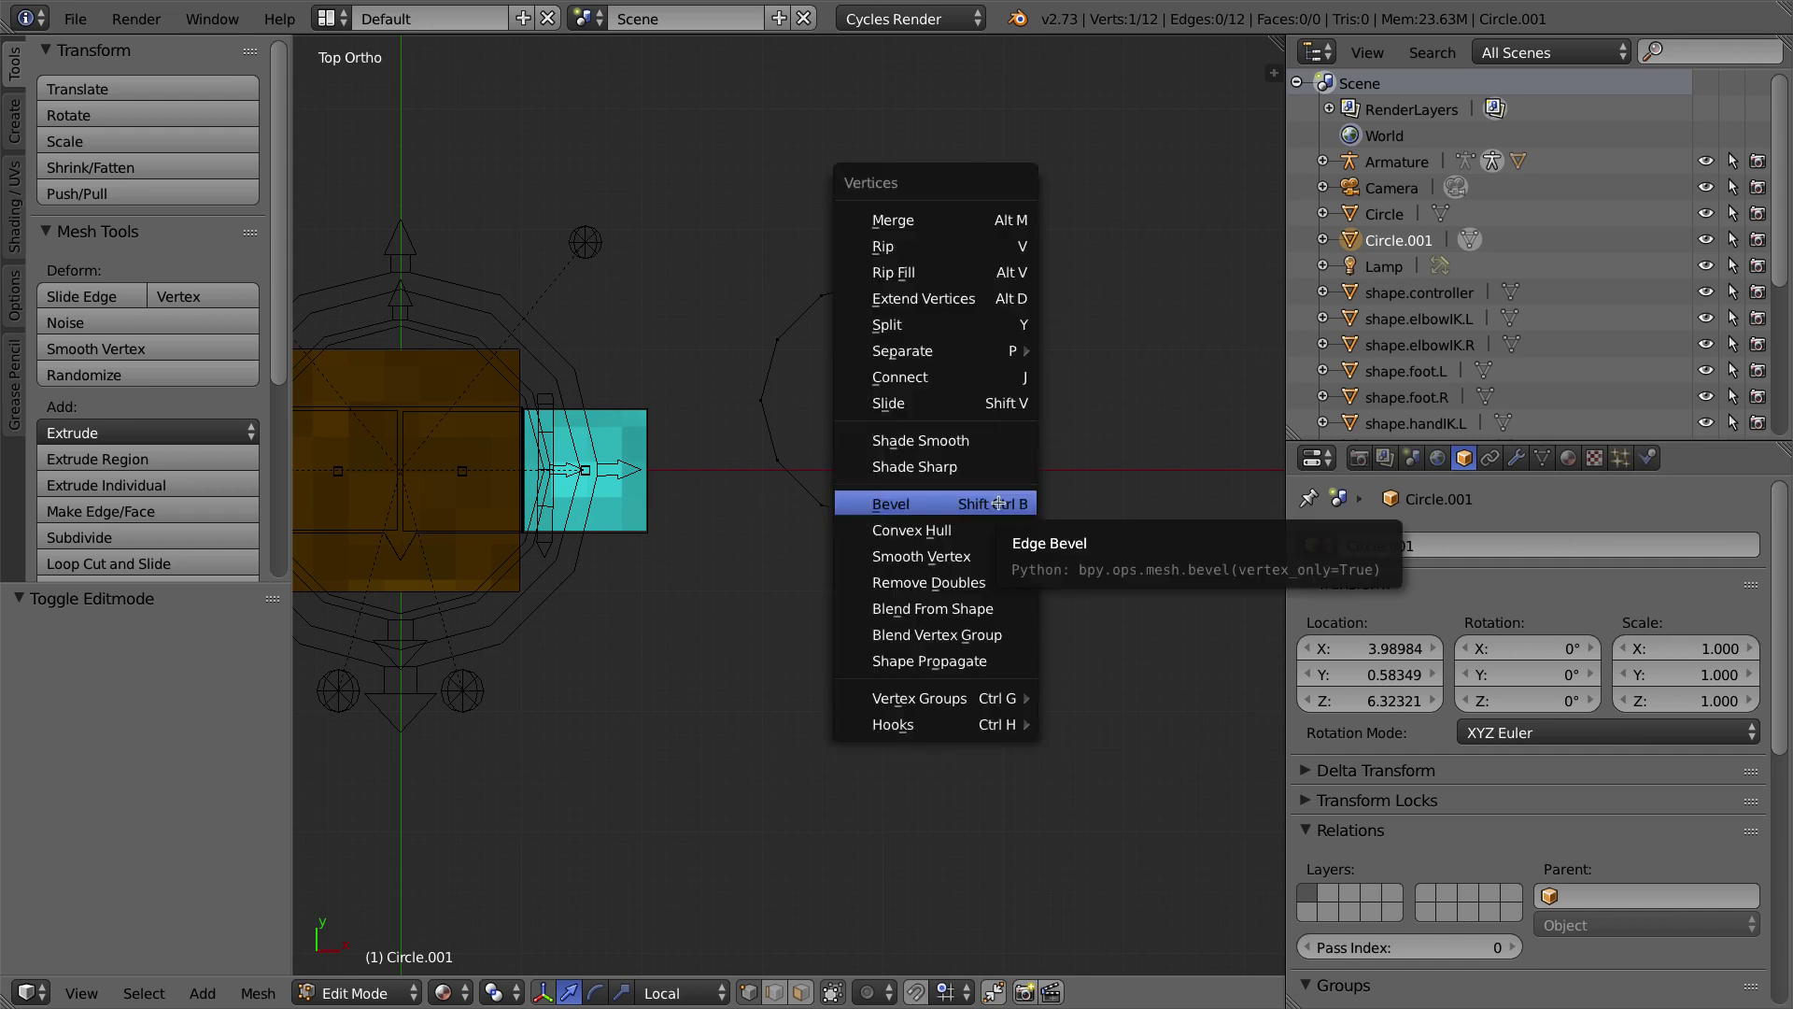
pyautogui.click(942, 504)
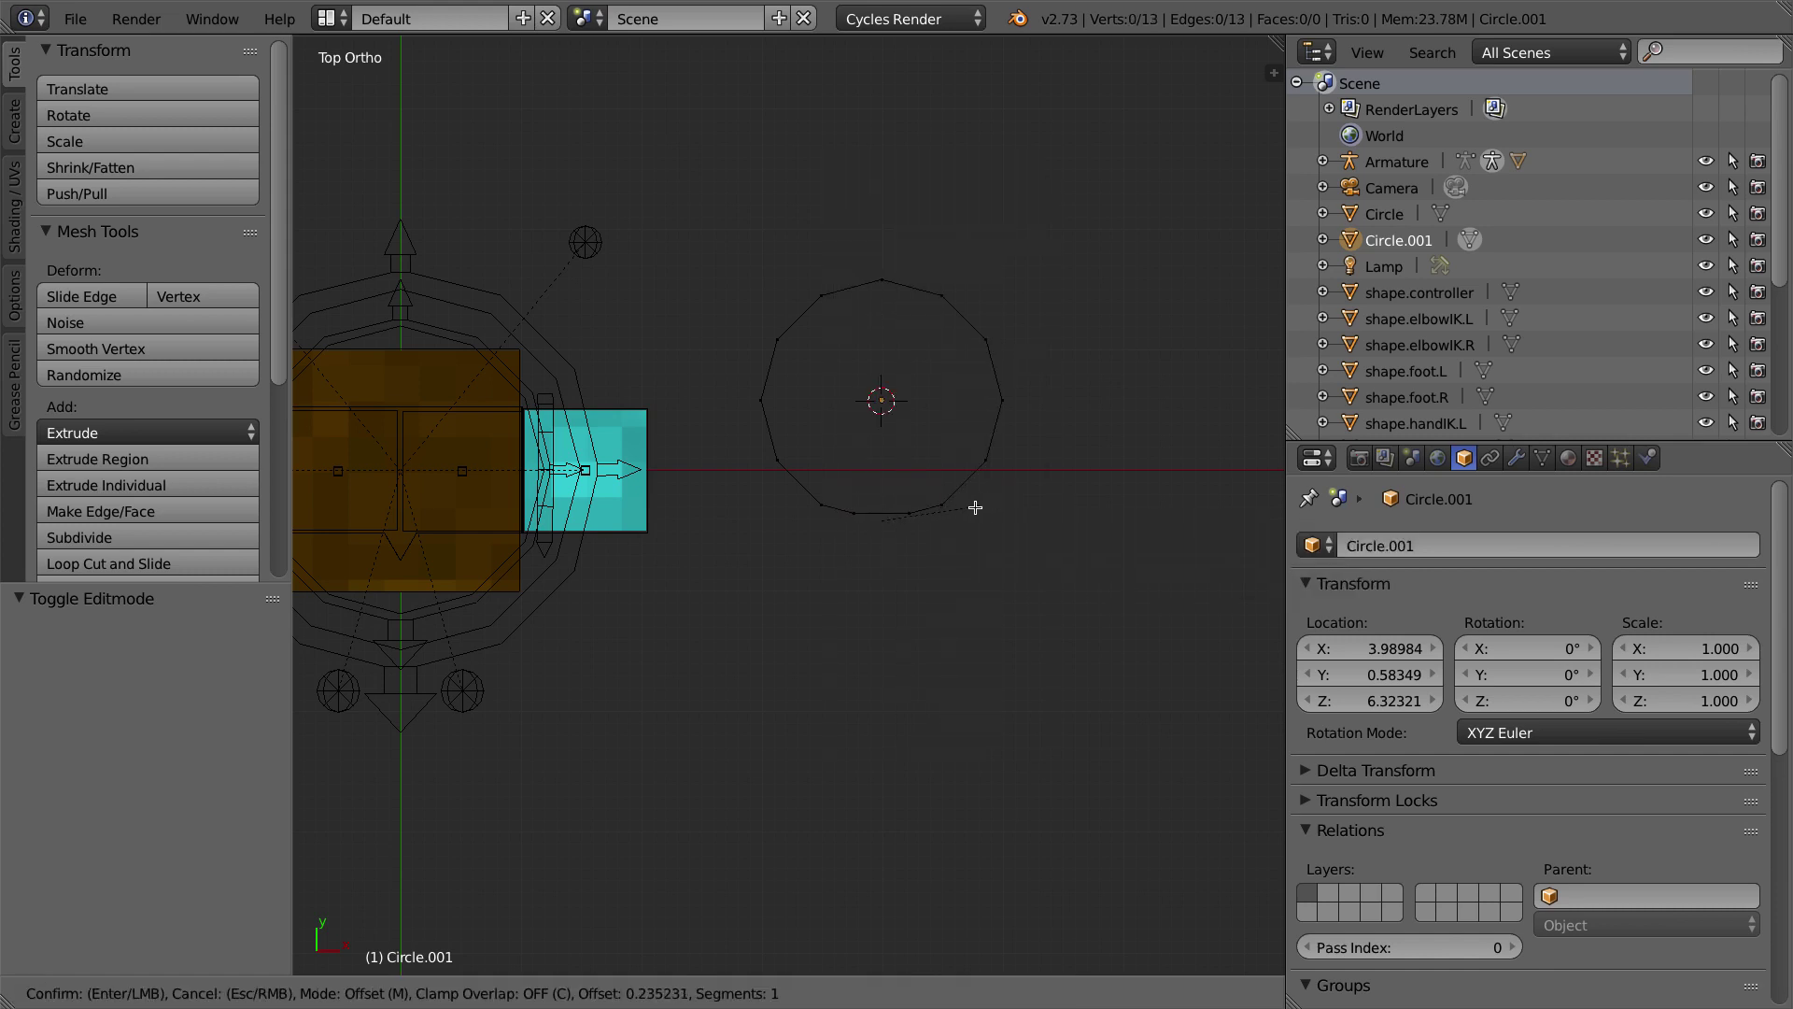
pyautogui.click(967, 508)
# Step: Extrude the short bevelled edge by -0.201 along Y, outward from the circle
pyautogui.click(774, 992)
pyautogui.rightClick(881, 517)
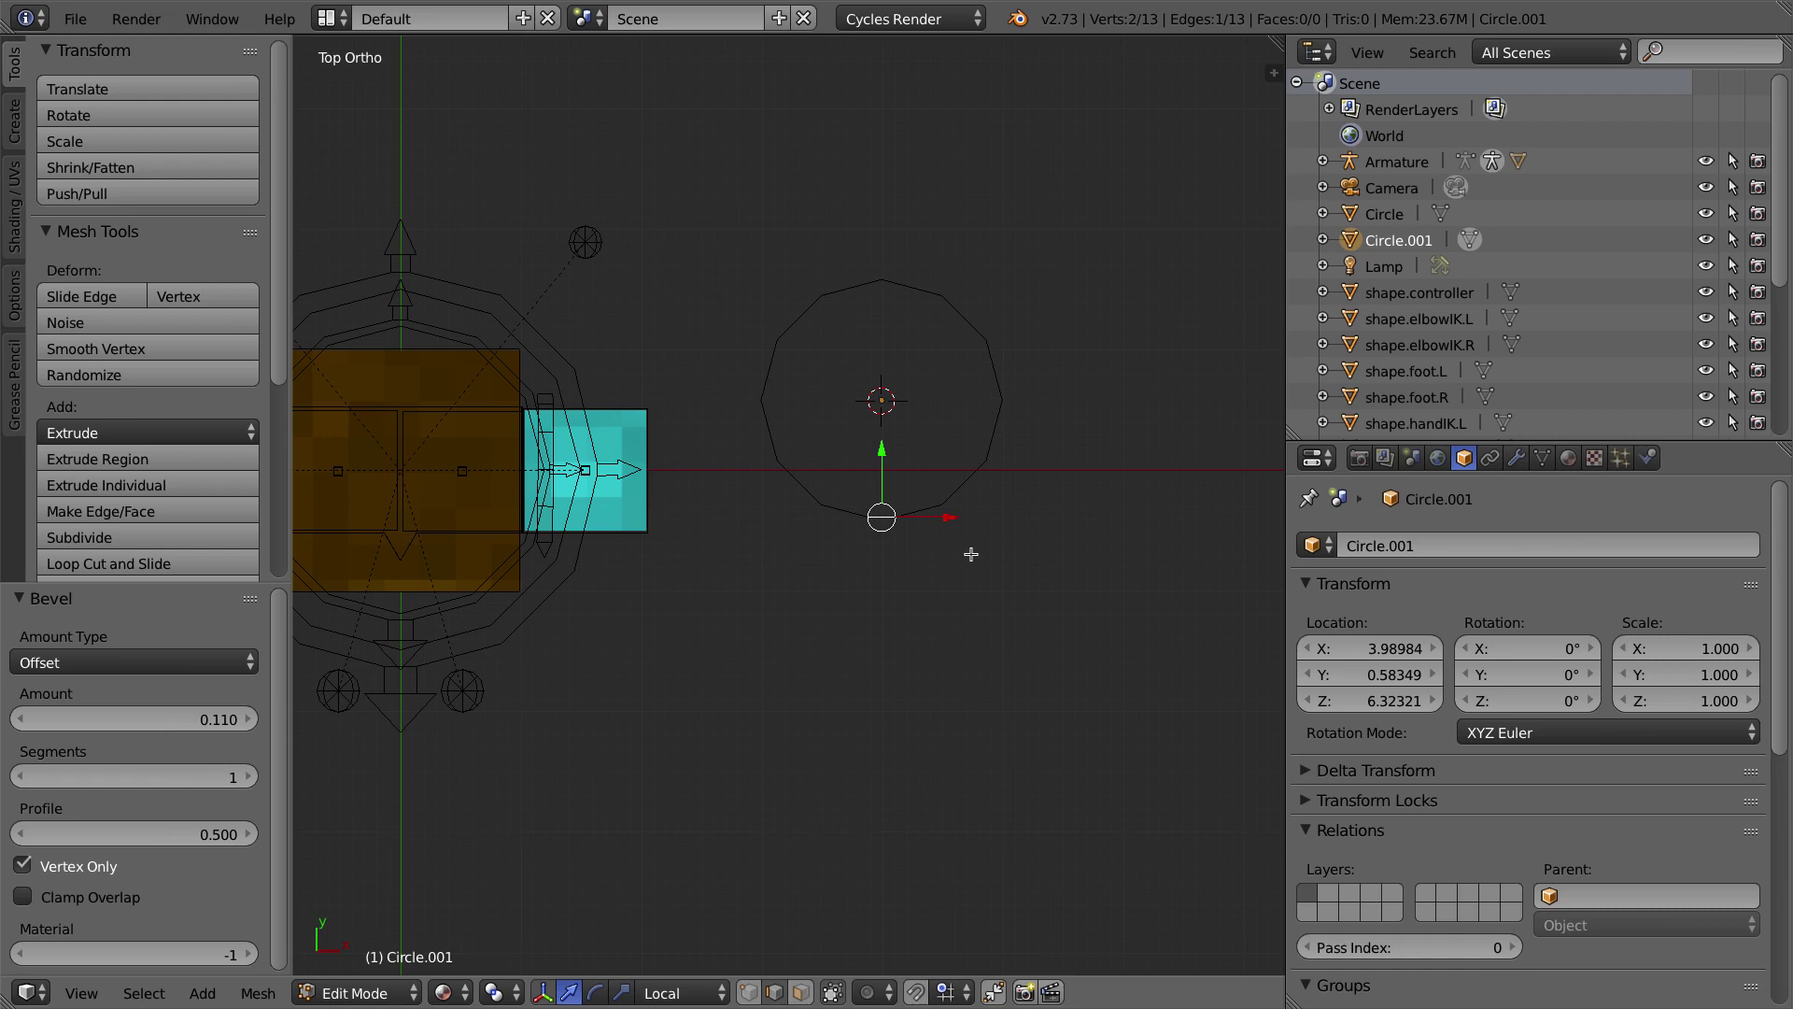
pyautogui.press('e')
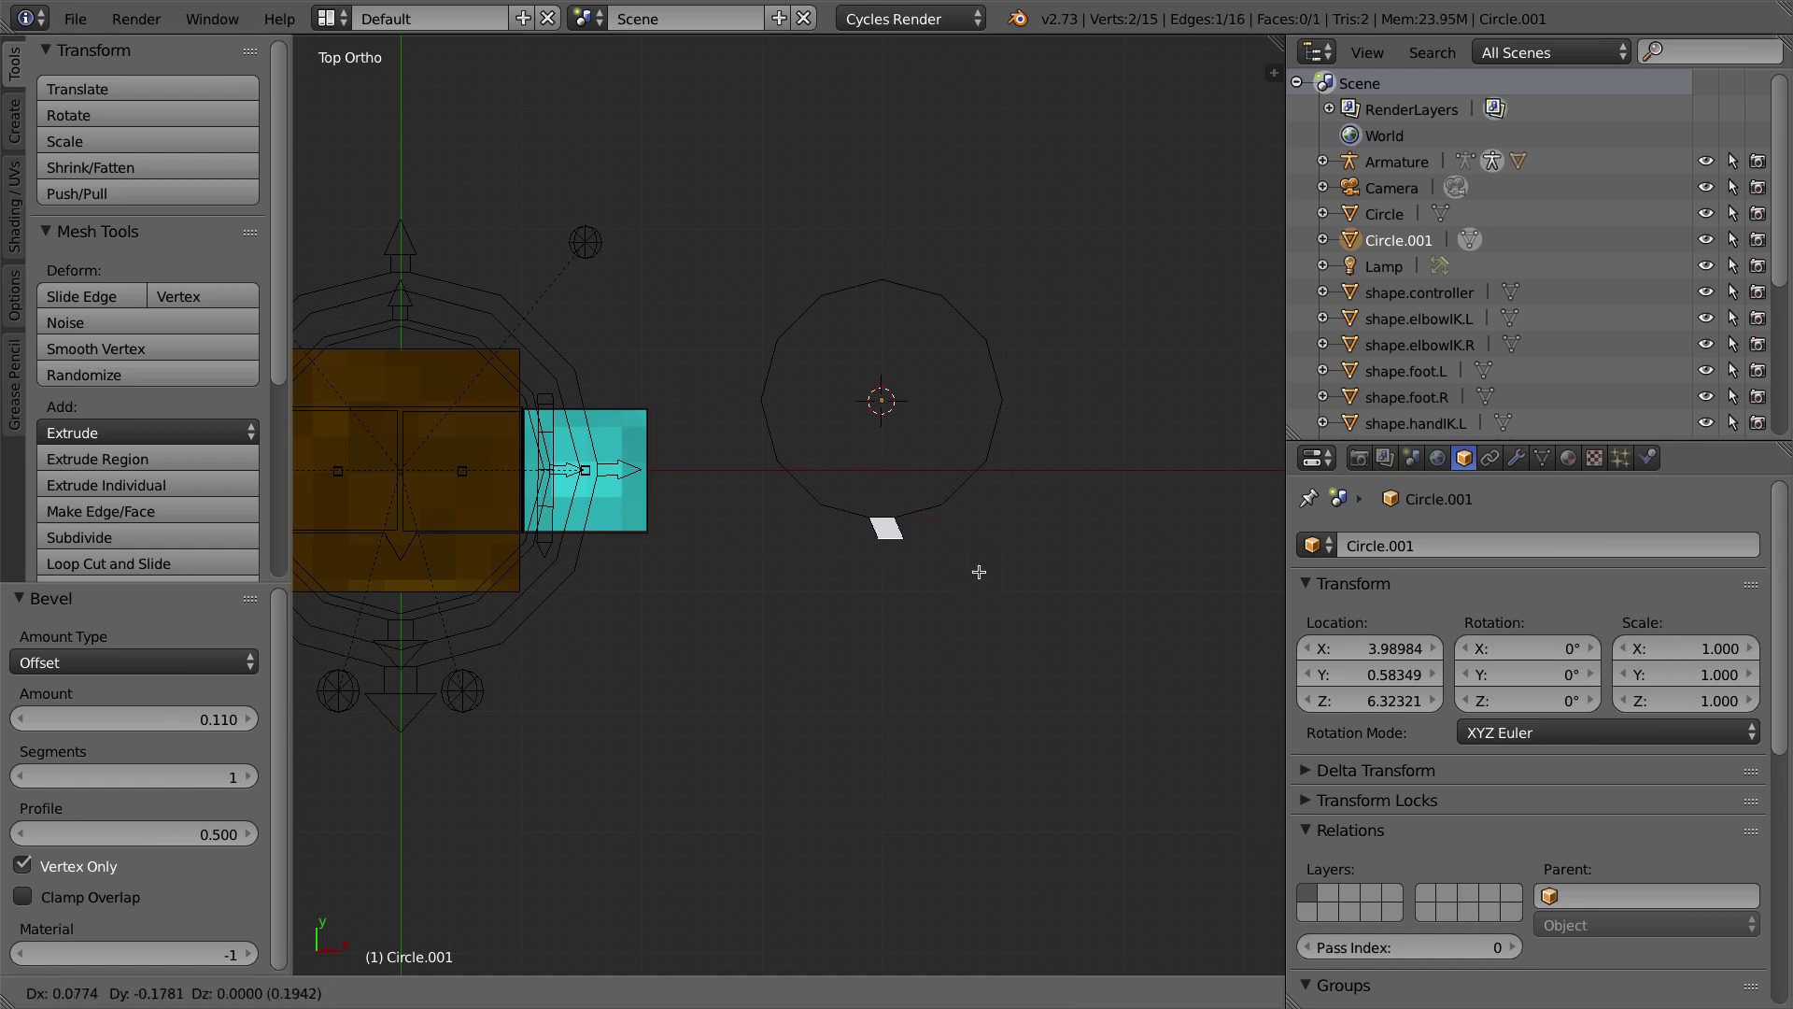
pyautogui.press('y')
pyautogui.click(969, 580)
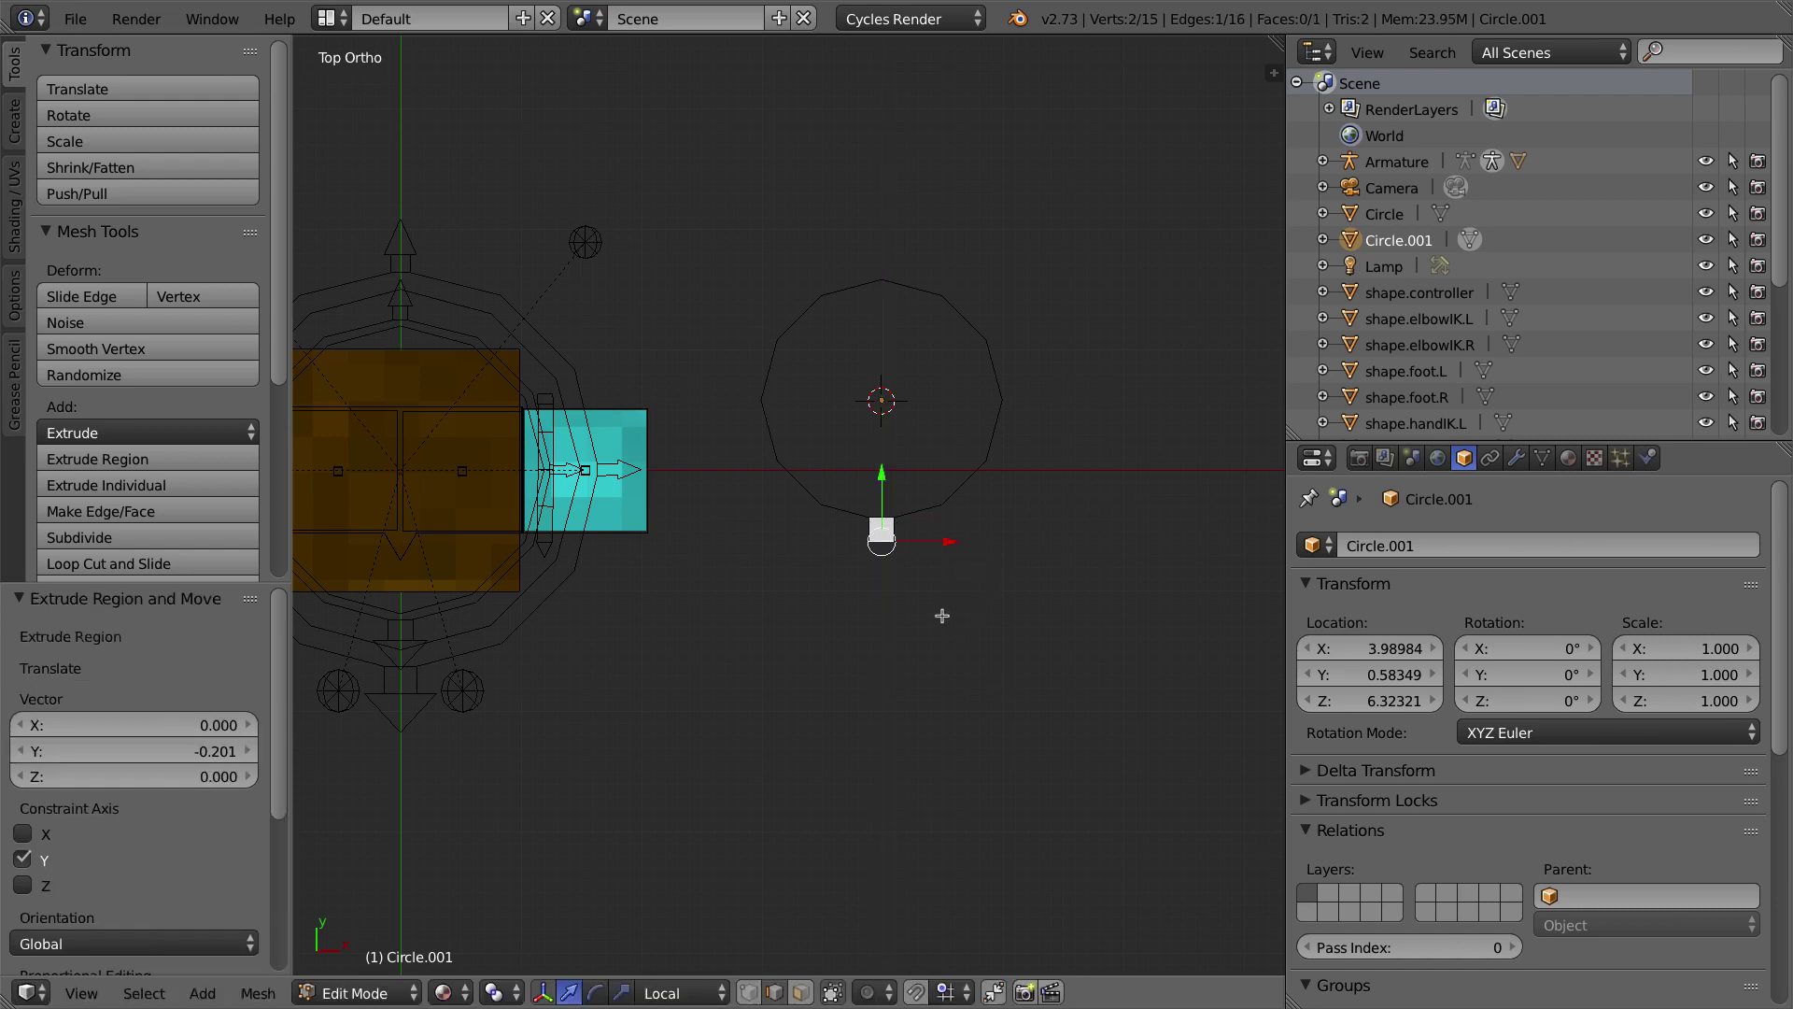
# Step: Extrude the outer edge in place scaled 1.894 times, and extrude that wider edge by -0.225 along Y
pyautogui.press('e')
pyautogui.rightClick(976, 591)
pyautogui.press('s')
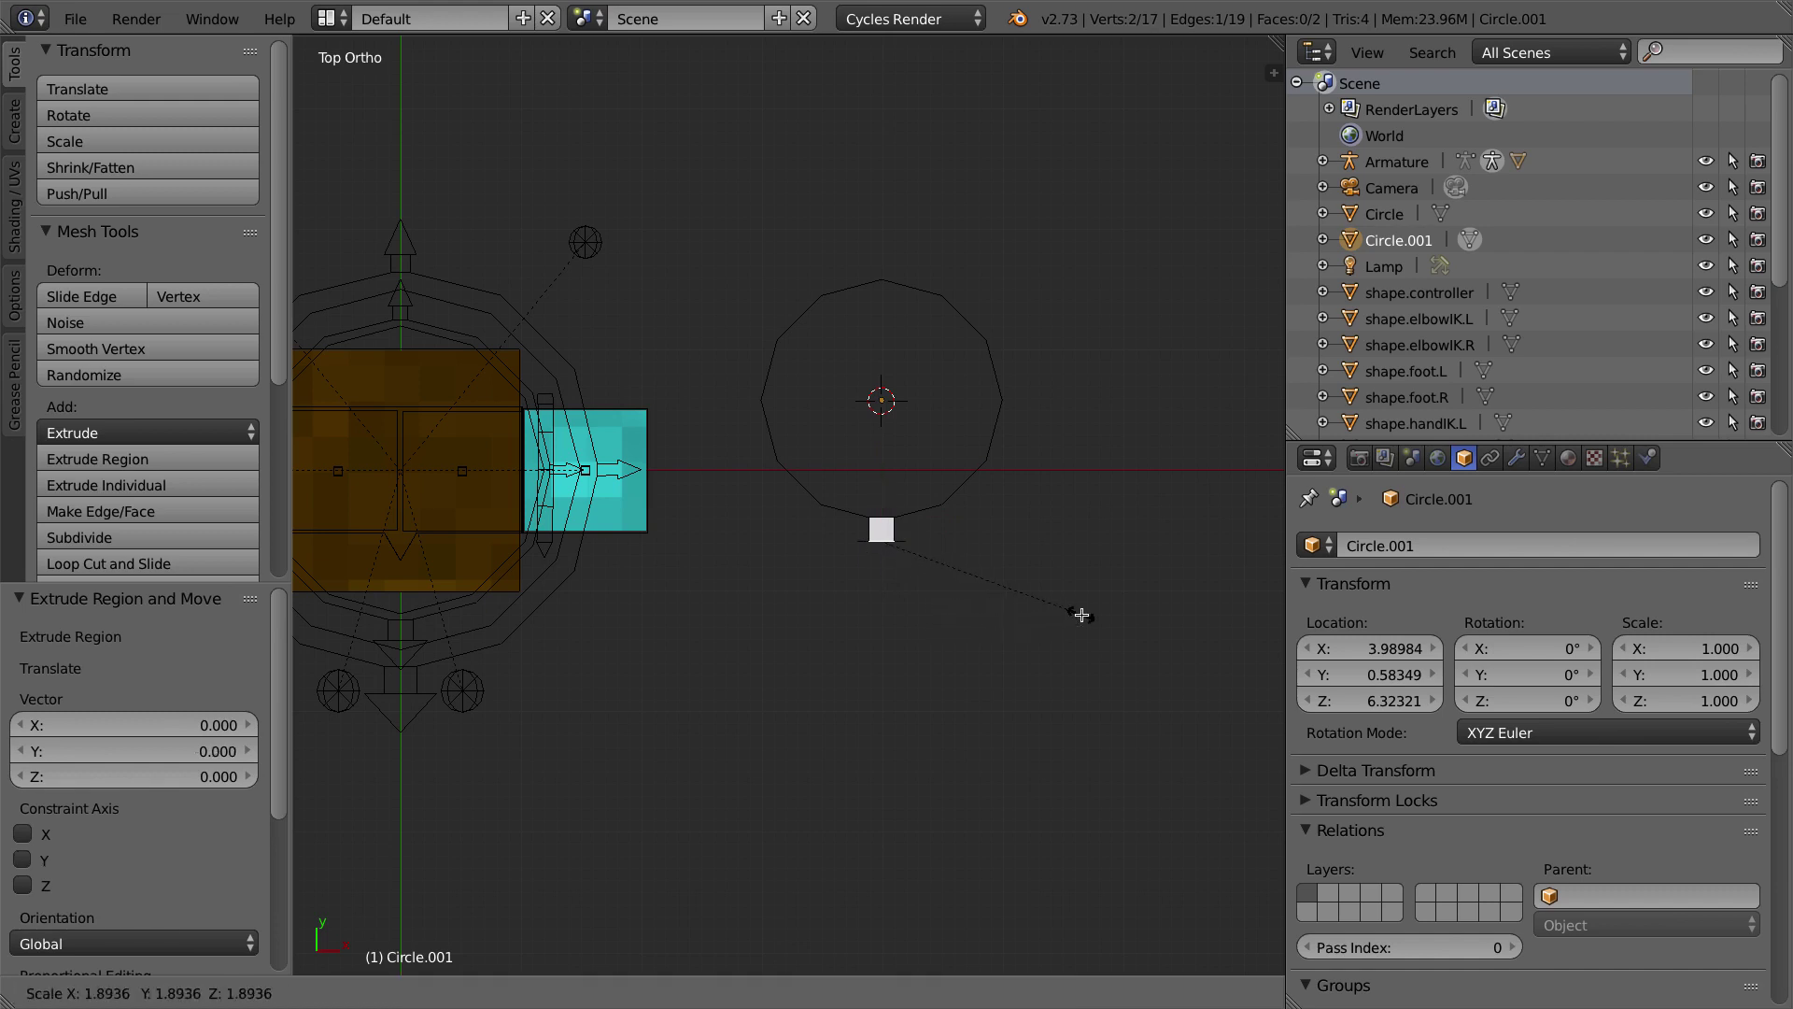
pyautogui.click(1079, 613)
pyautogui.press('e')
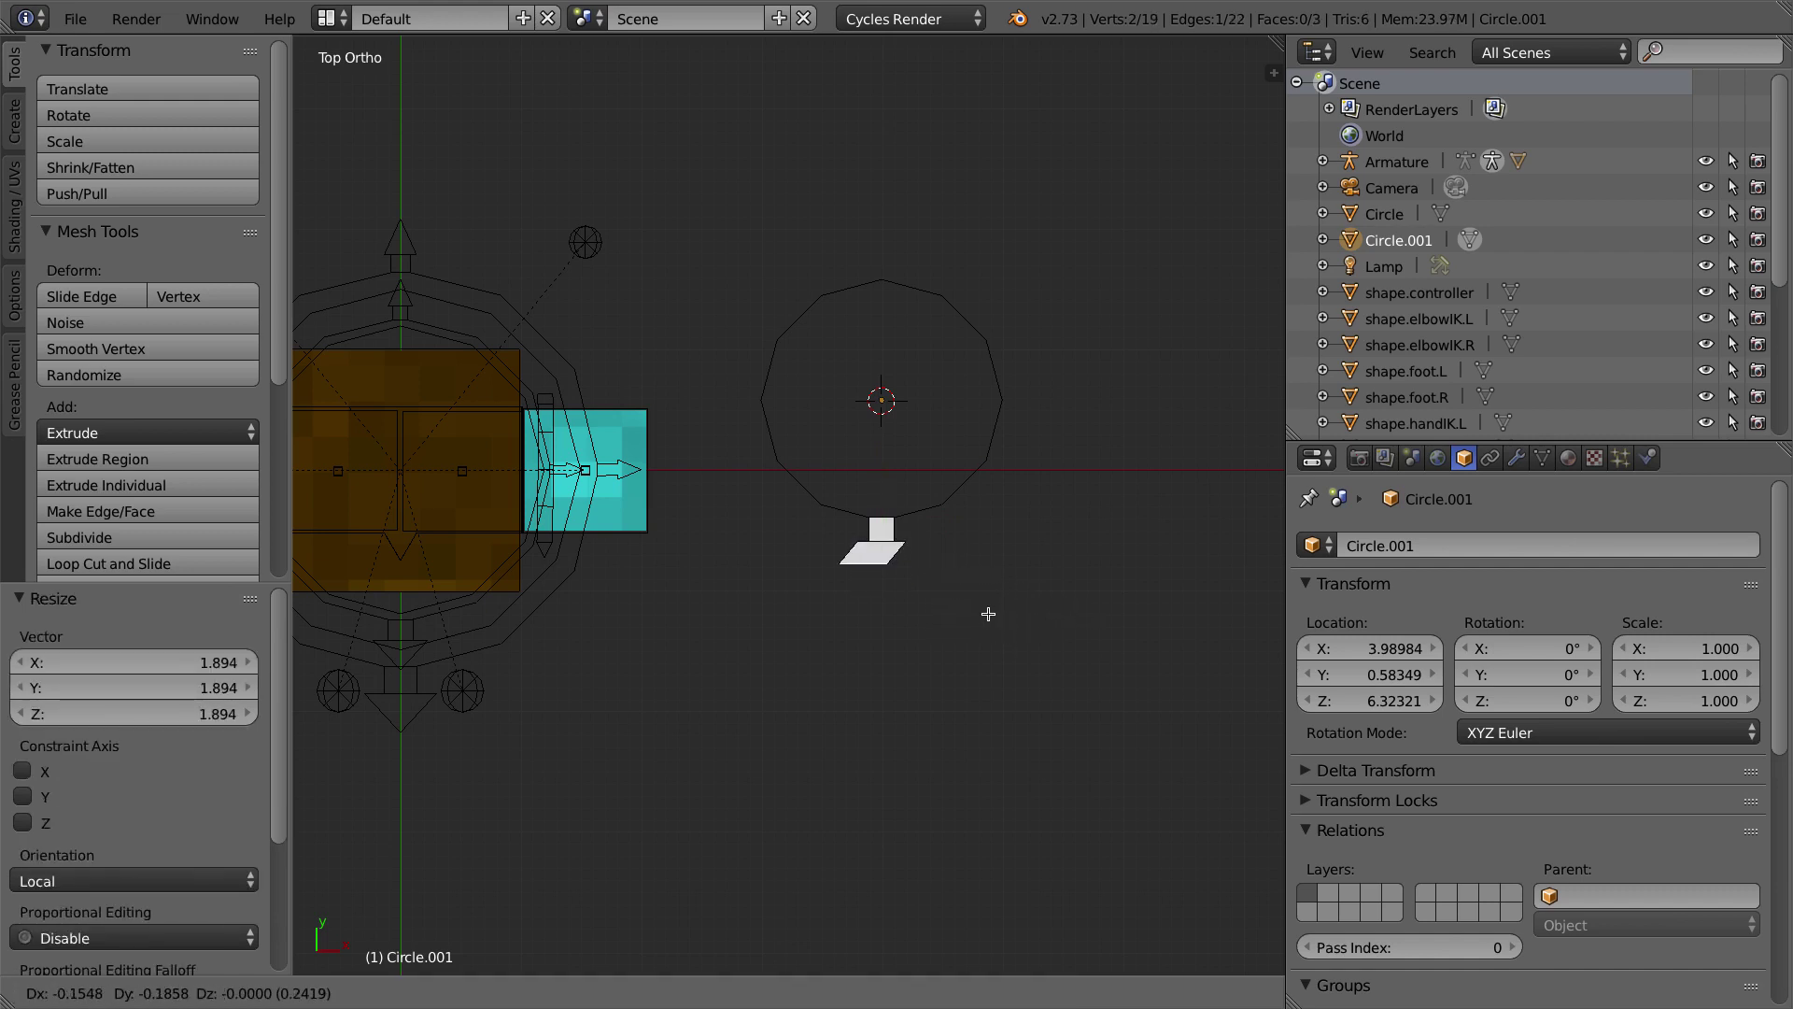
pyautogui.press('y')
pyautogui.click(981, 619)
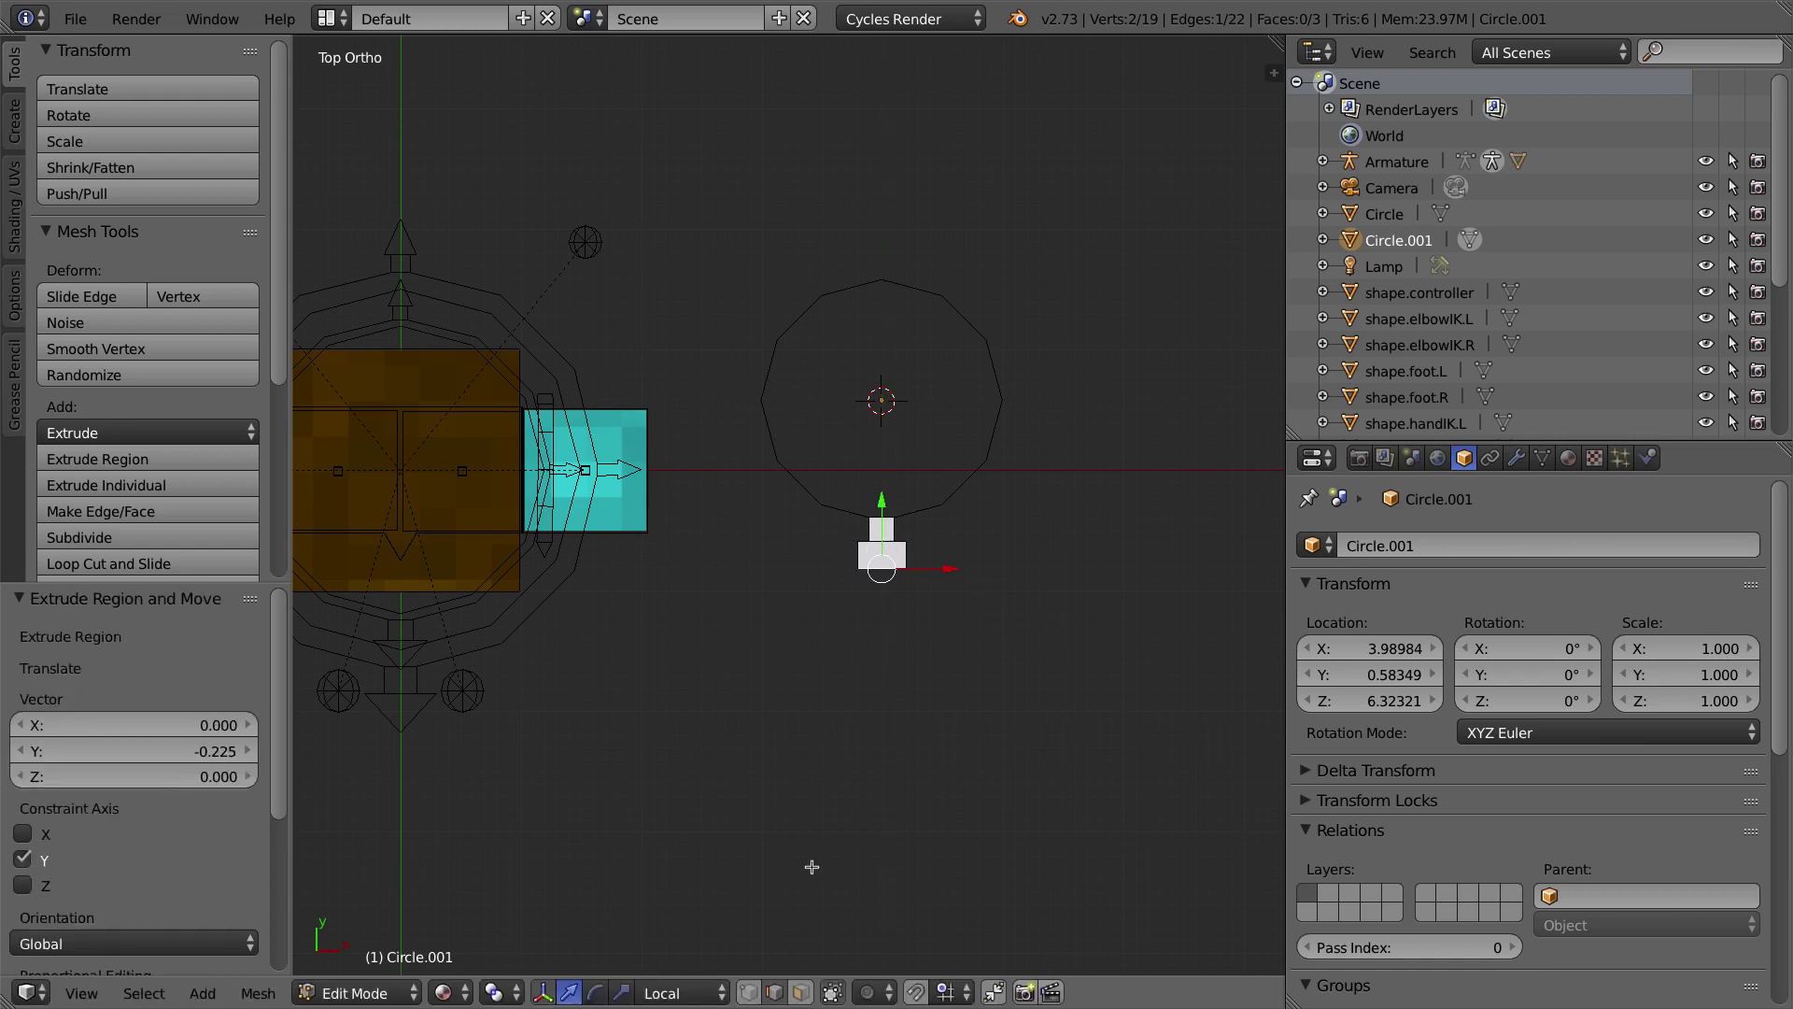
# Step: Merge the two outermost vertices of the extruded shape at their centre to form the arrow's pointed tip
pyautogui.click(748, 992)
pyautogui.rightClick(860, 569)
pyautogui.rightClick(906, 567)
pyautogui.keyDown('shift'); pyautogui.rightClick(850, 564); pyautogui.keyUp('shift')
pyautogui.press('w')
pyautogui.click(971, 455)
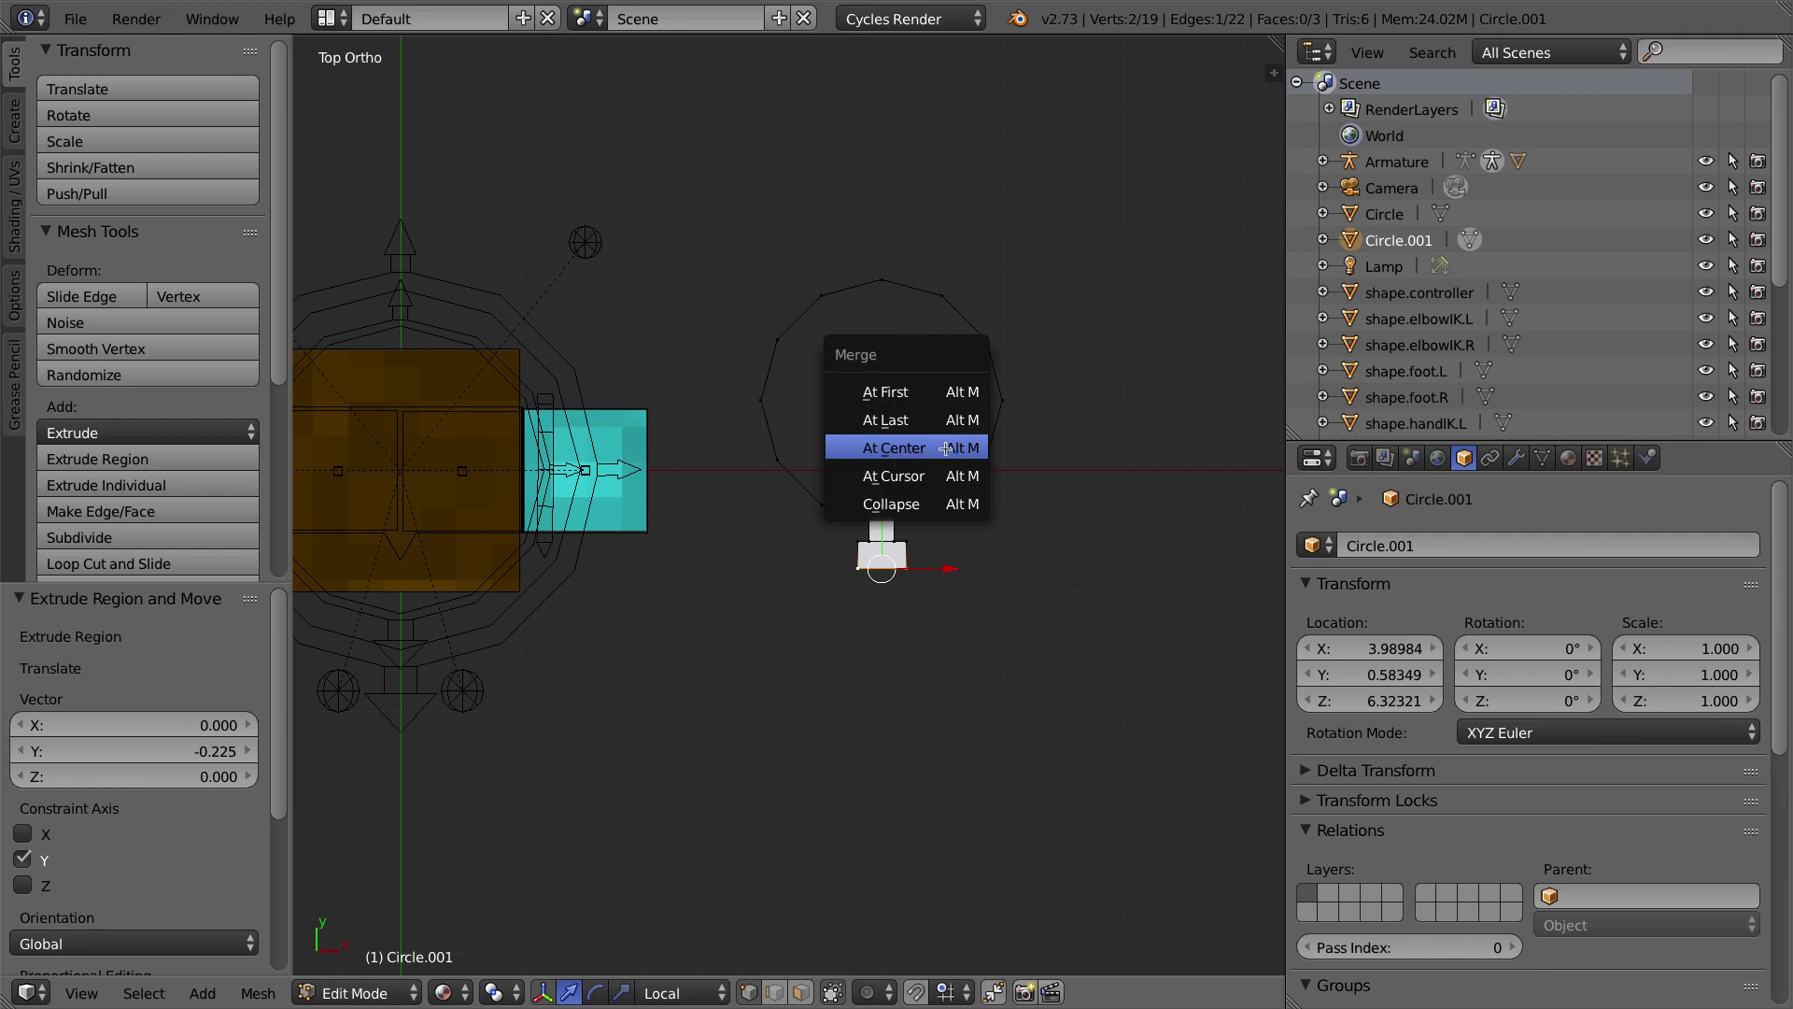
pyautogui.click(947, 449)
pyautogui.moveTo(972, 569); pyautogui.dragTo(967, 532, button='middle')
pyautogui.press('Tab')
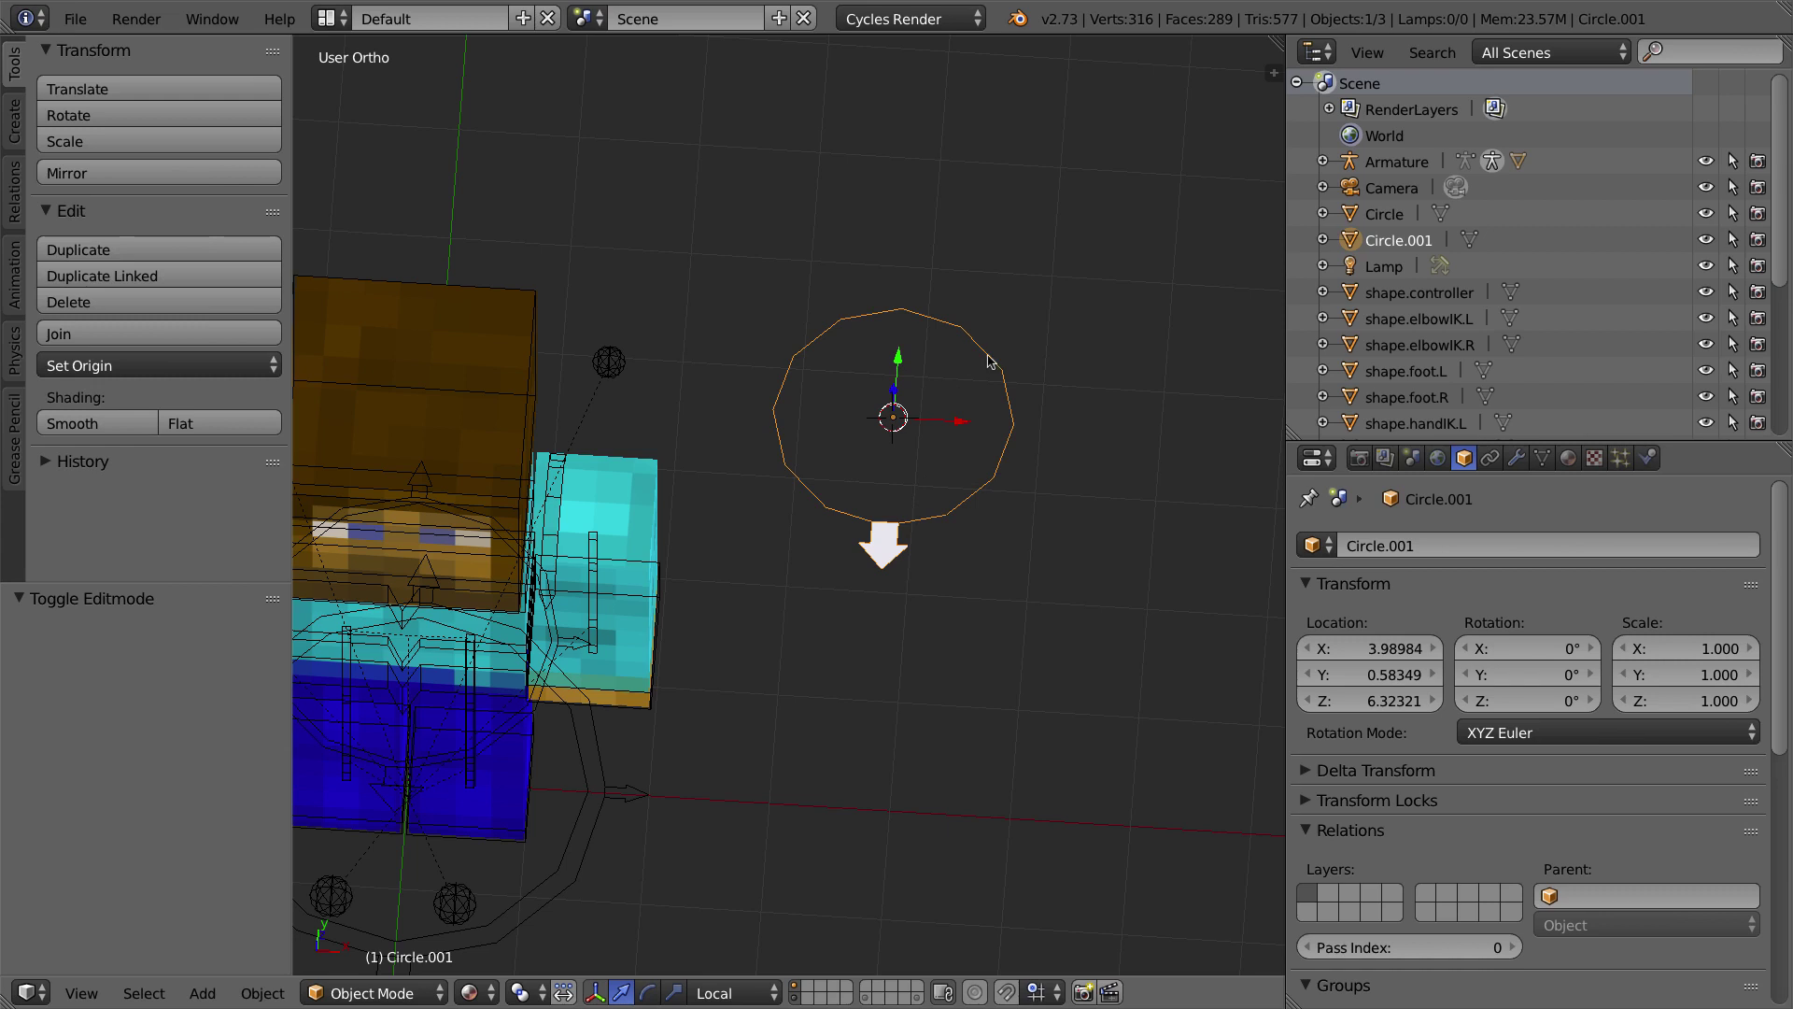
# Step: Add a second 12-vertex circle inside the same mesh and scale it slightly smaller to make a double ring
pyautogui.press('Tab')
pyautogui.press('KP_7')
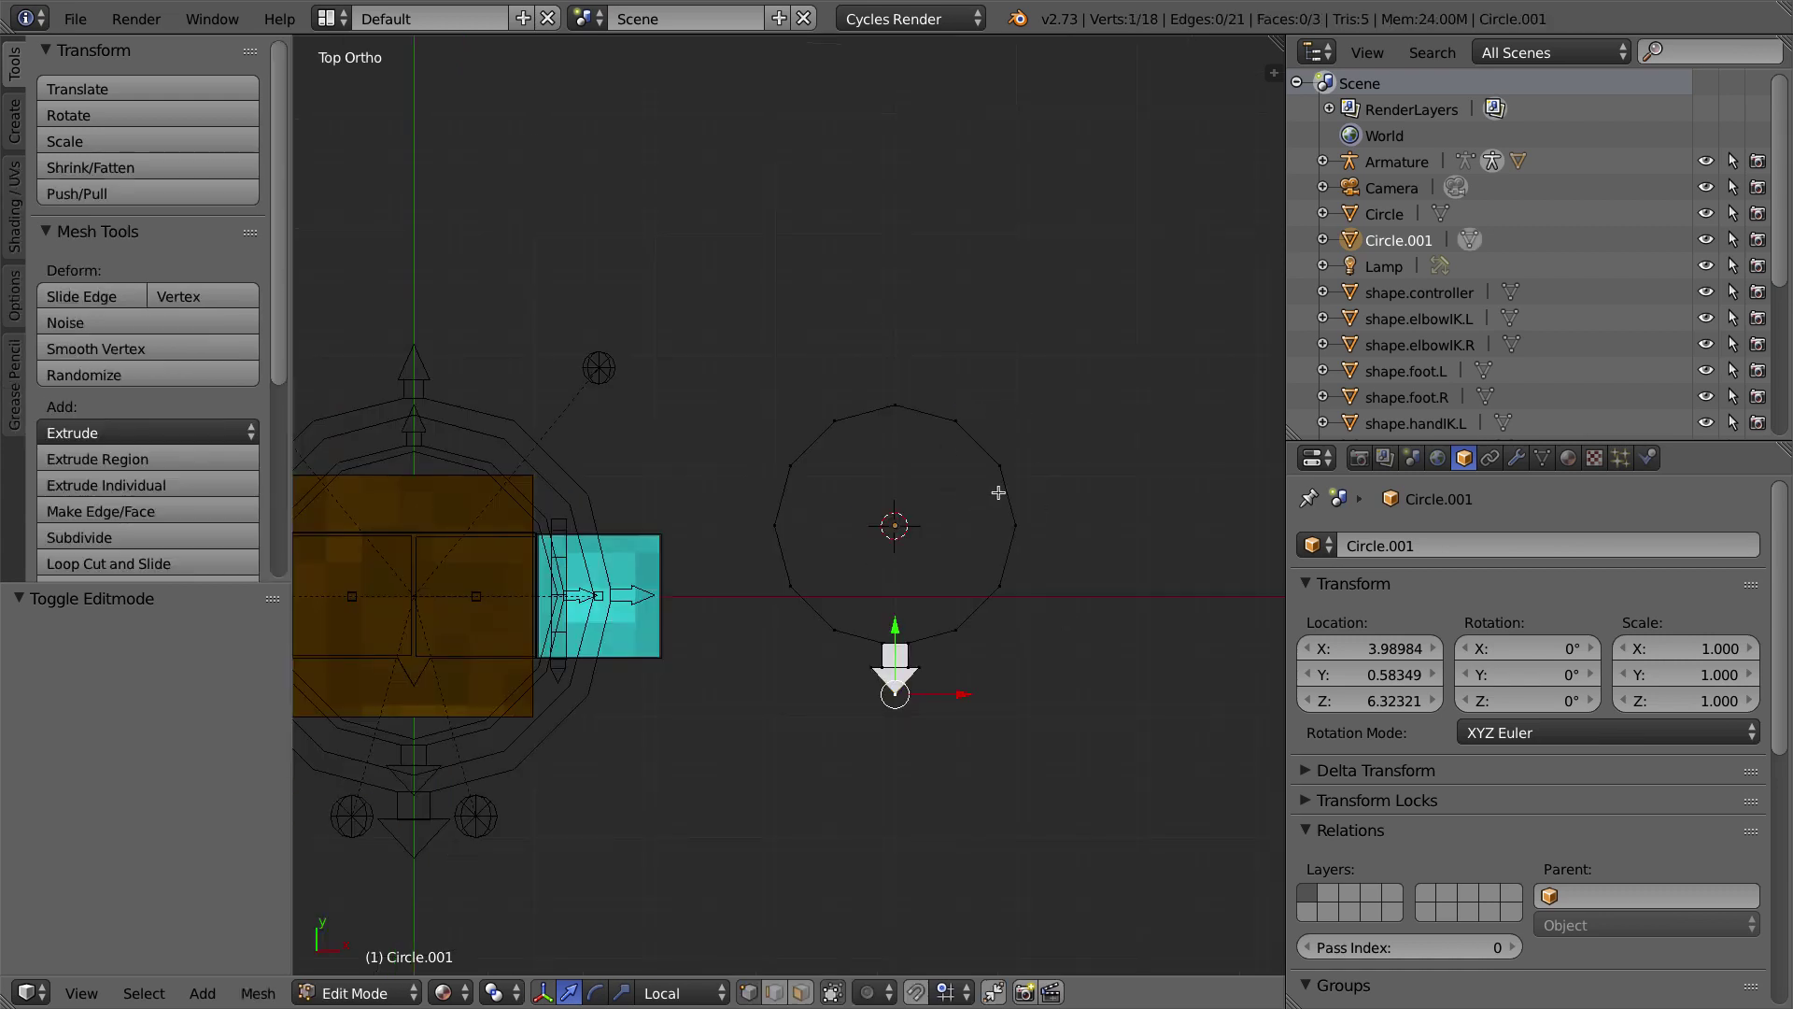
pyautogui.hotkey('shift', 'a')
pyautogui.click(956, 501)
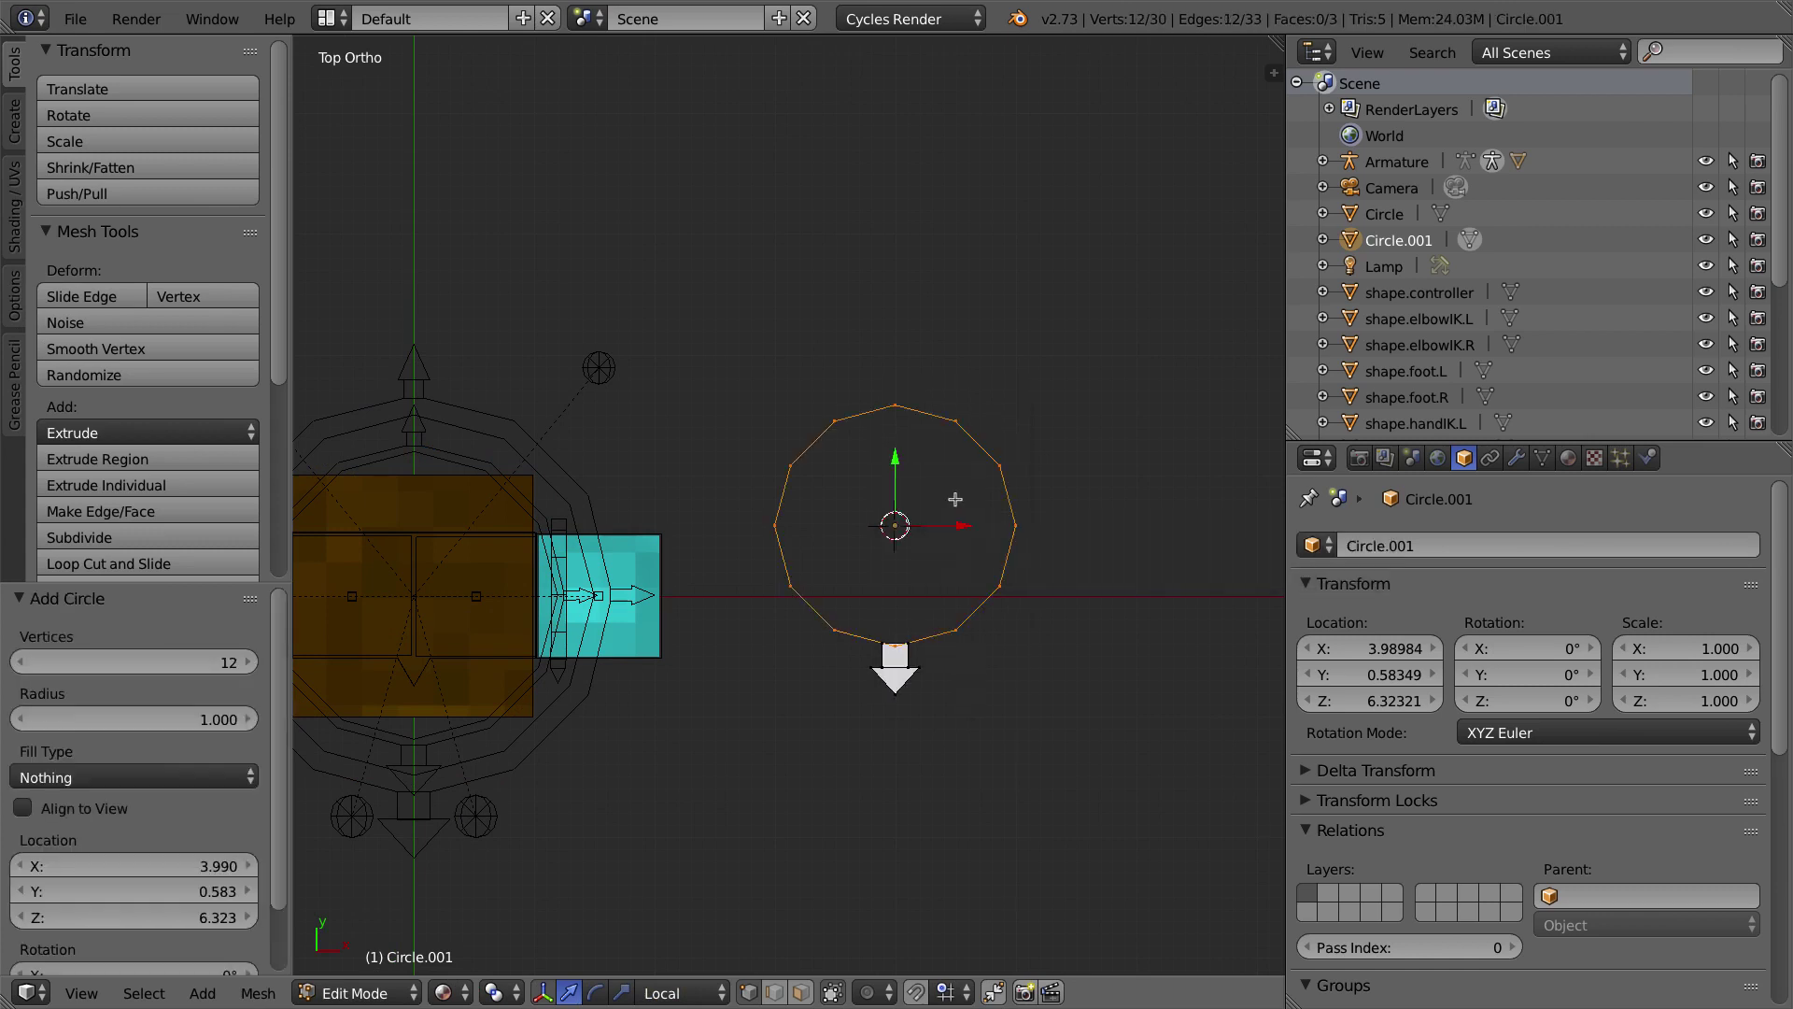
pyautogui.press('s')
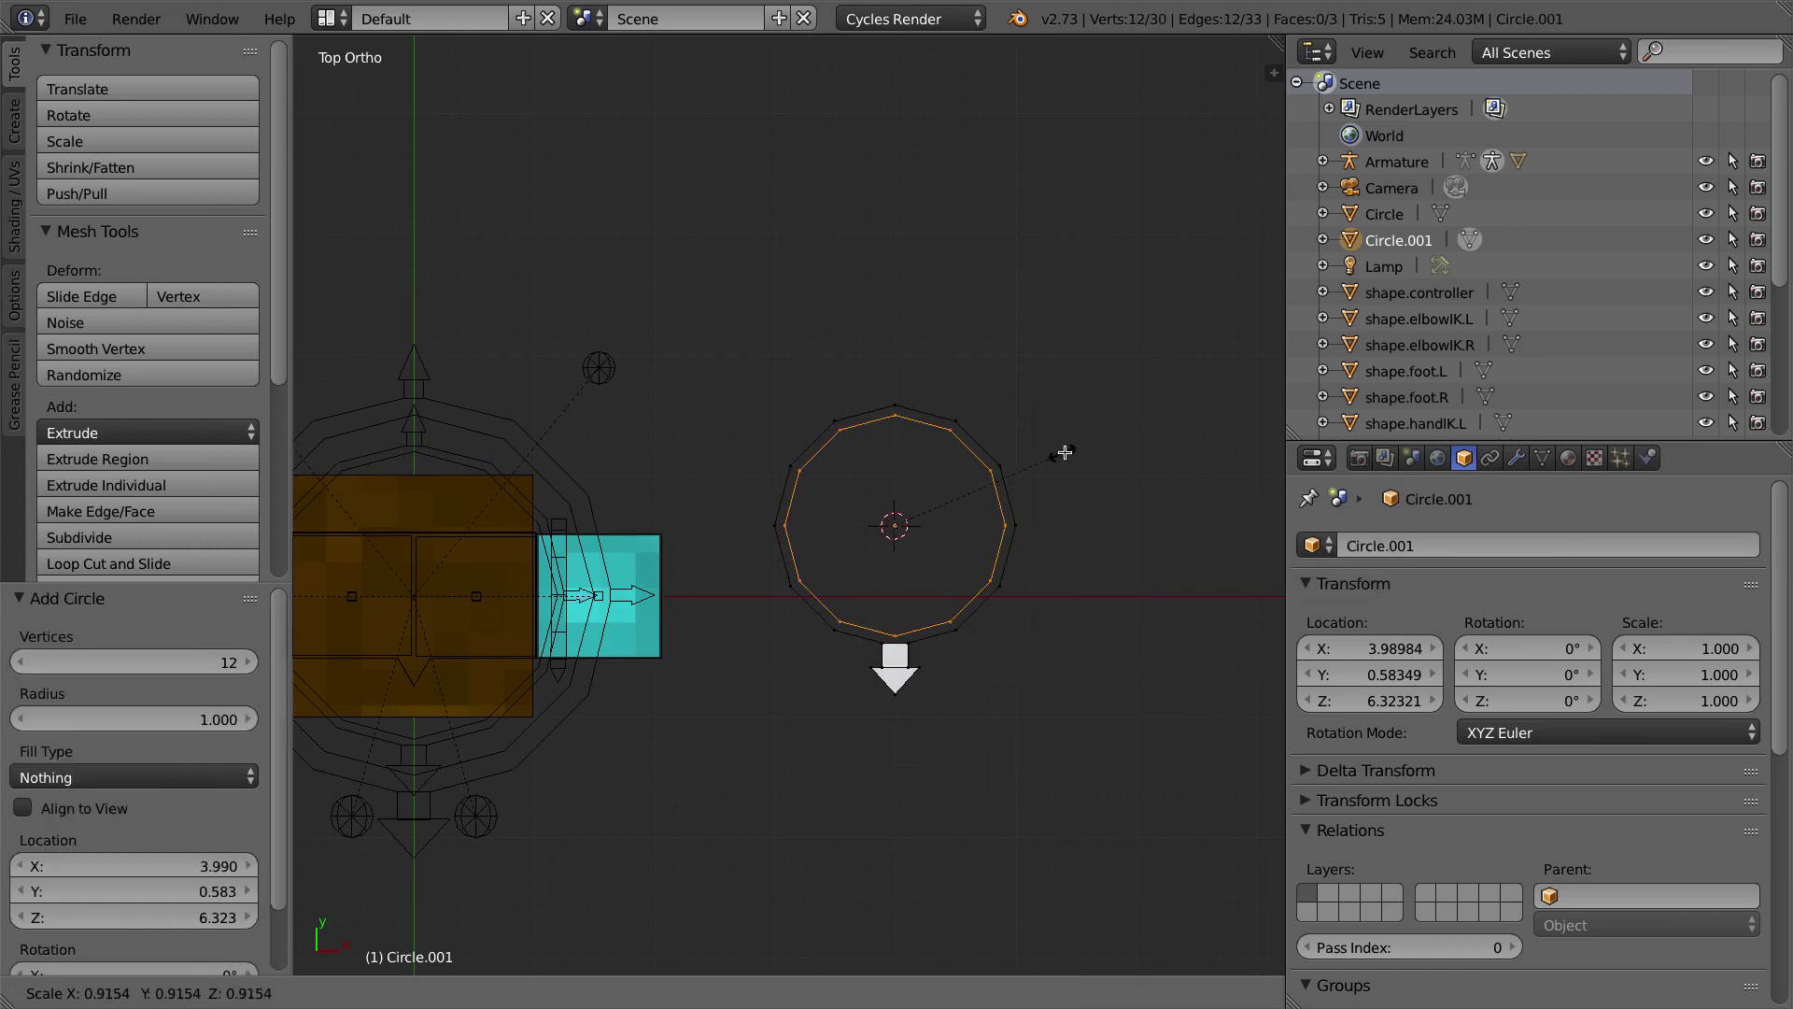
pyautogui.click(1035, 598)
pyautogui.press('Tab')
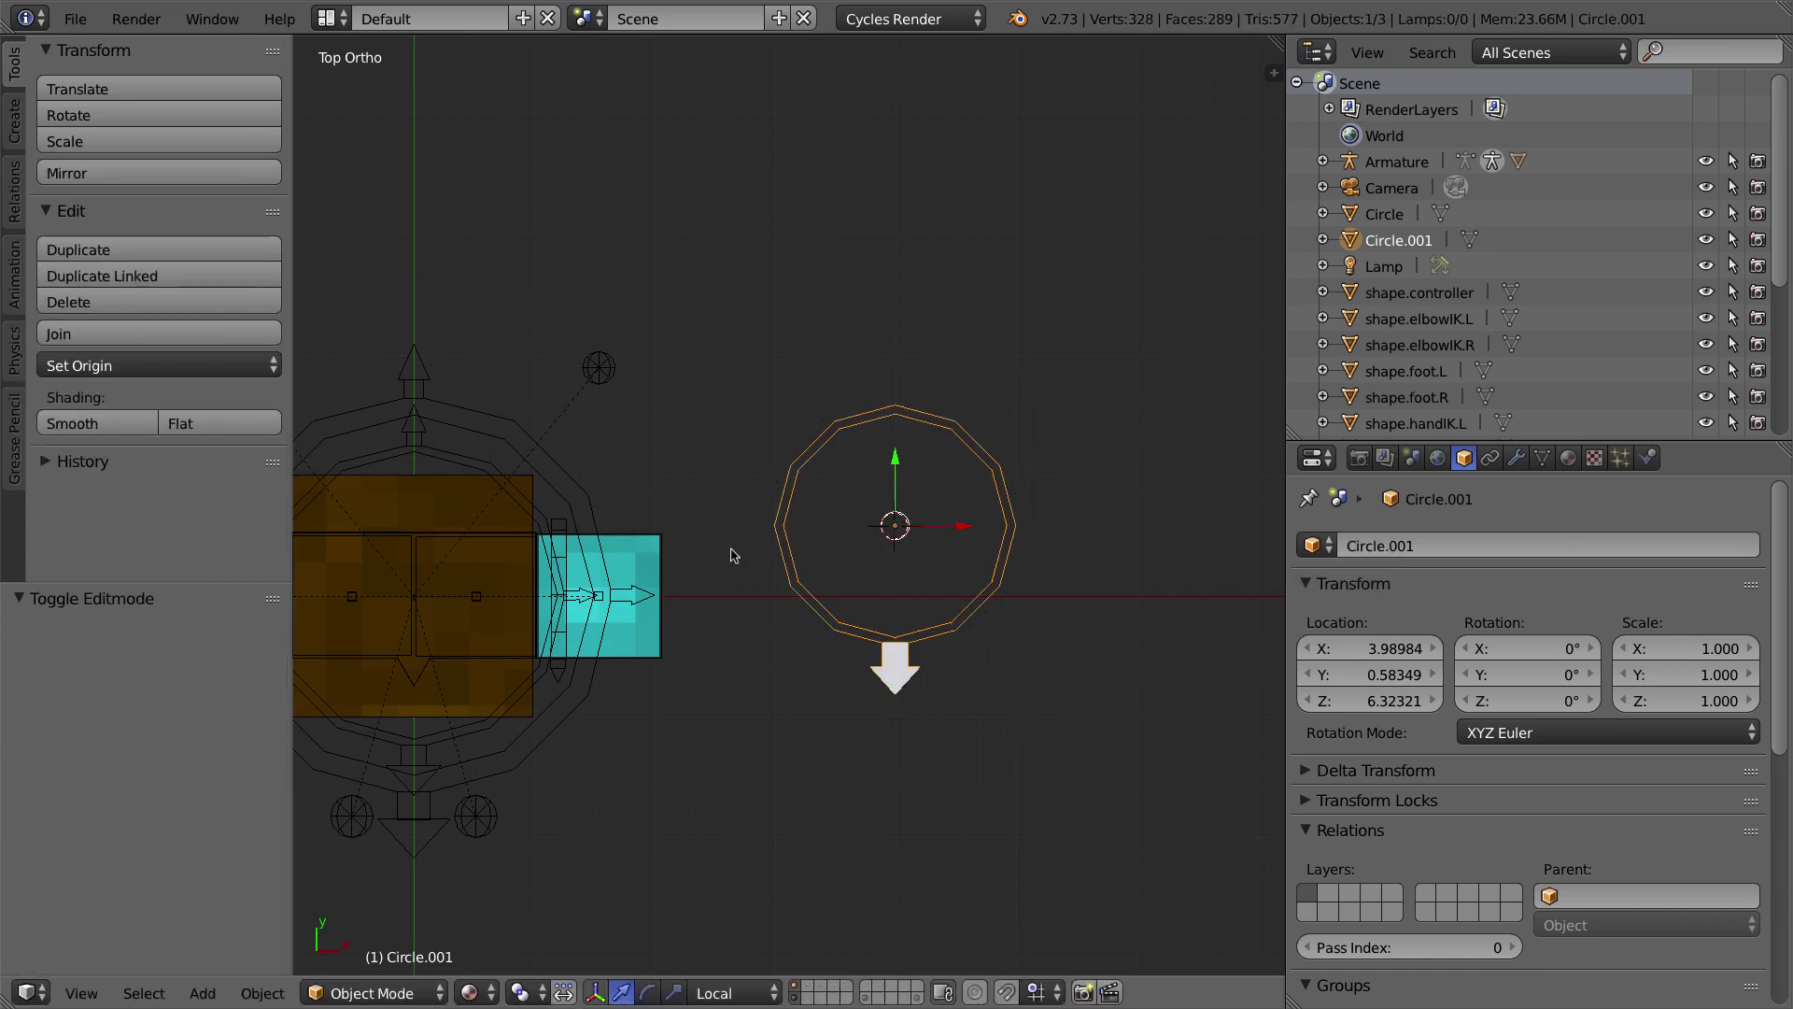
# Step: Switch the viewport to wireframe and delete the circle-with-arrow object Circle.001
pyautogui.keyDown('shift'); pyautogui.moveTo(464, 604); pyautogui.dragTo(747, 524, button='middle'); pyautogui.keyUp('shift')
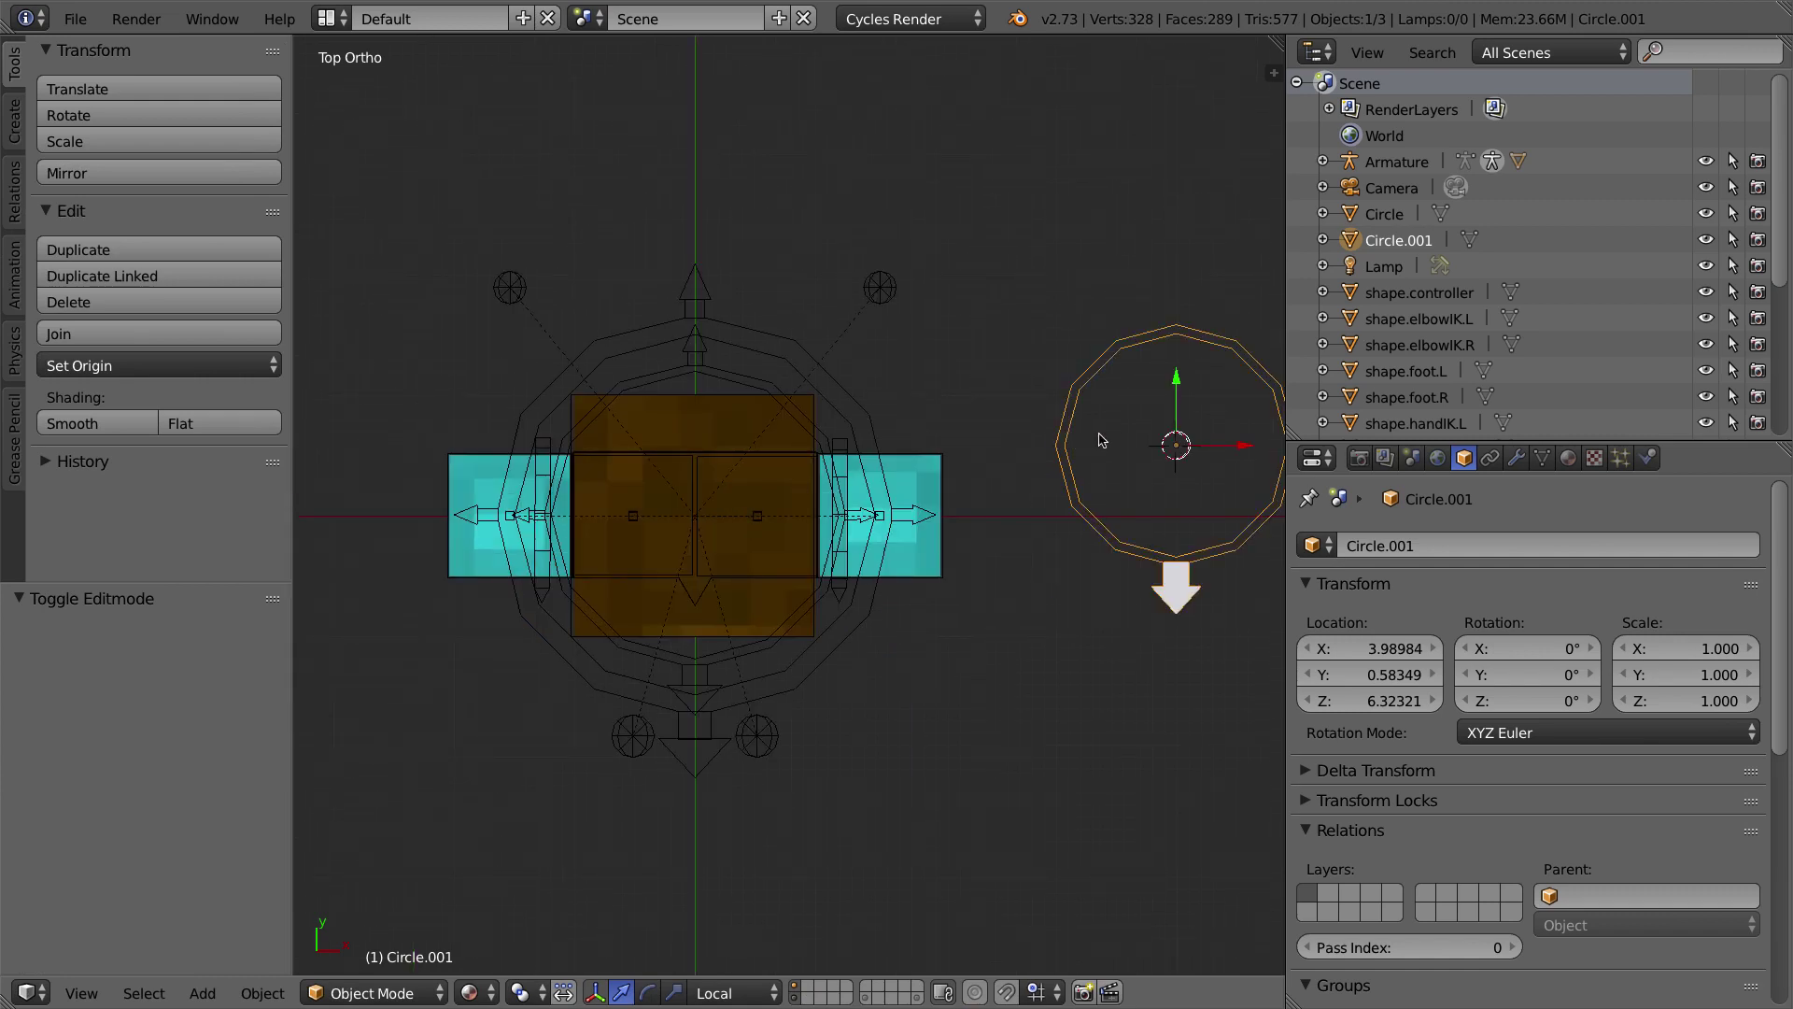
pyautogui.press('z')
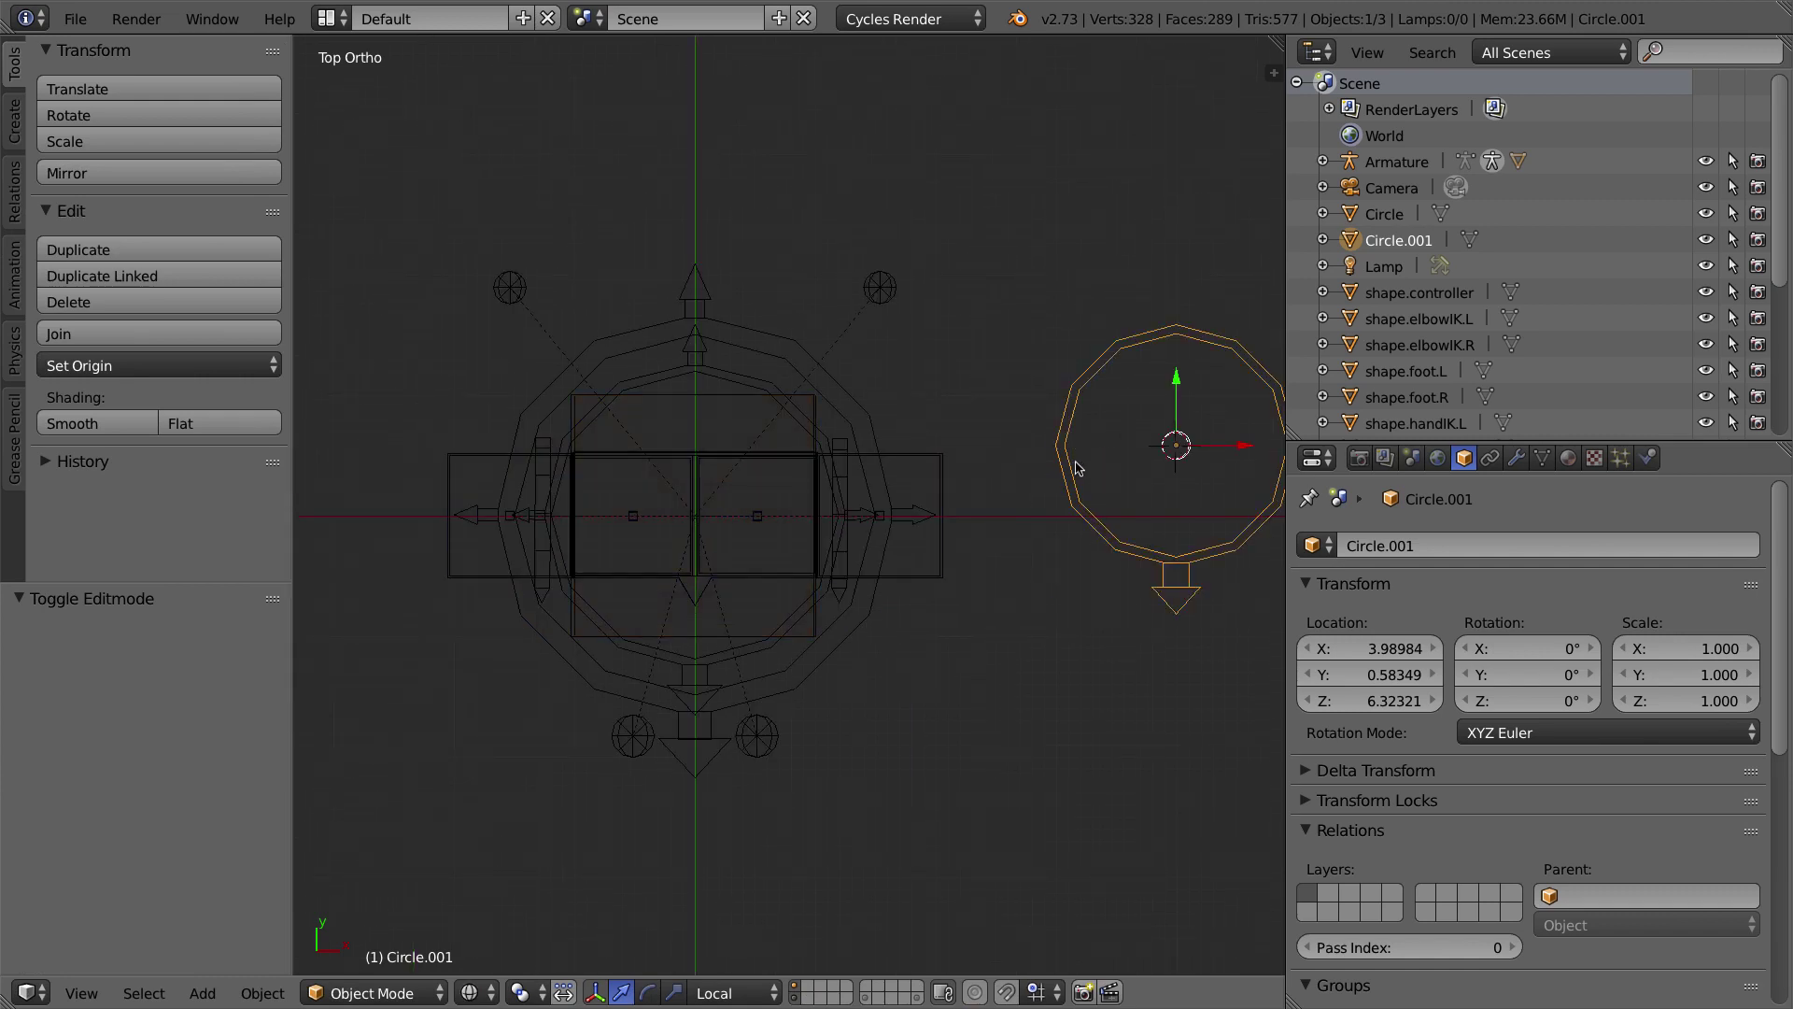
pyautogui.press('x')
pyautogui.click(1059, 459)
# Step: Show the bone shape layer and turn off rendering for the shape objects from shape.controller through shape.hips
pyautogui.moveTo(953, 565); pyautogui.dragTo(1006, 357, button='middle')
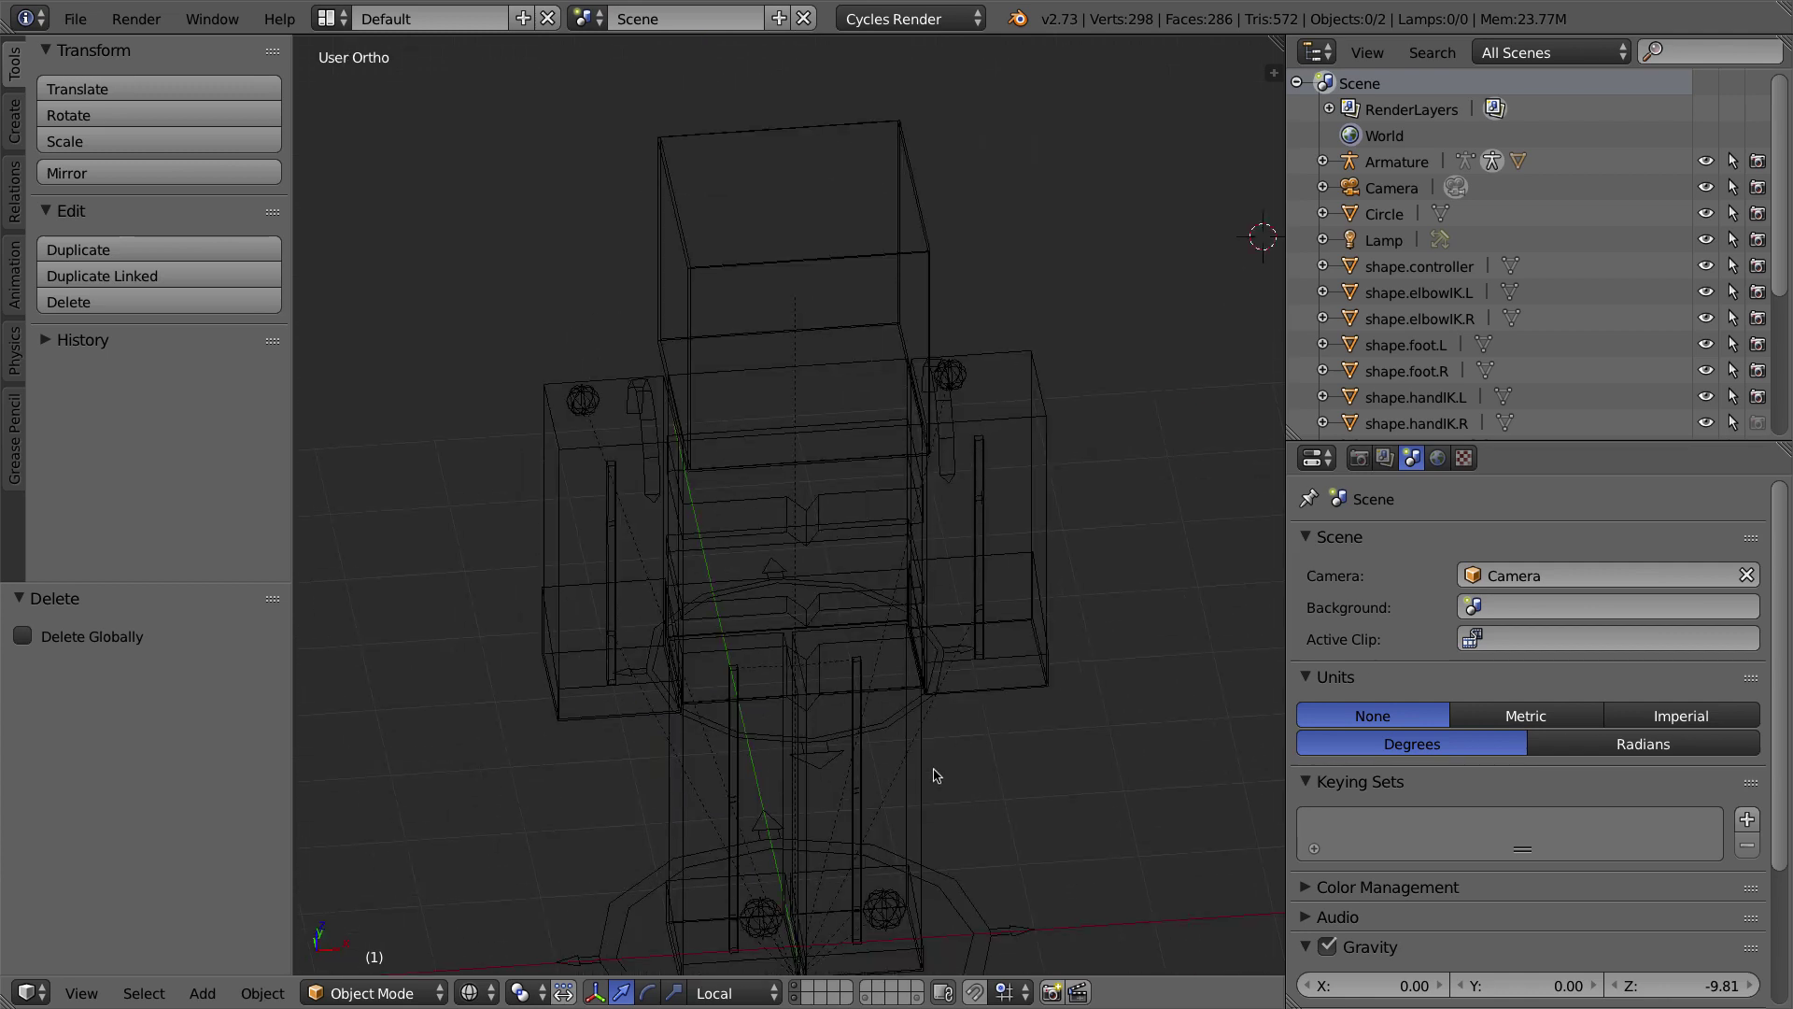
pyautogui.click(868, 998)
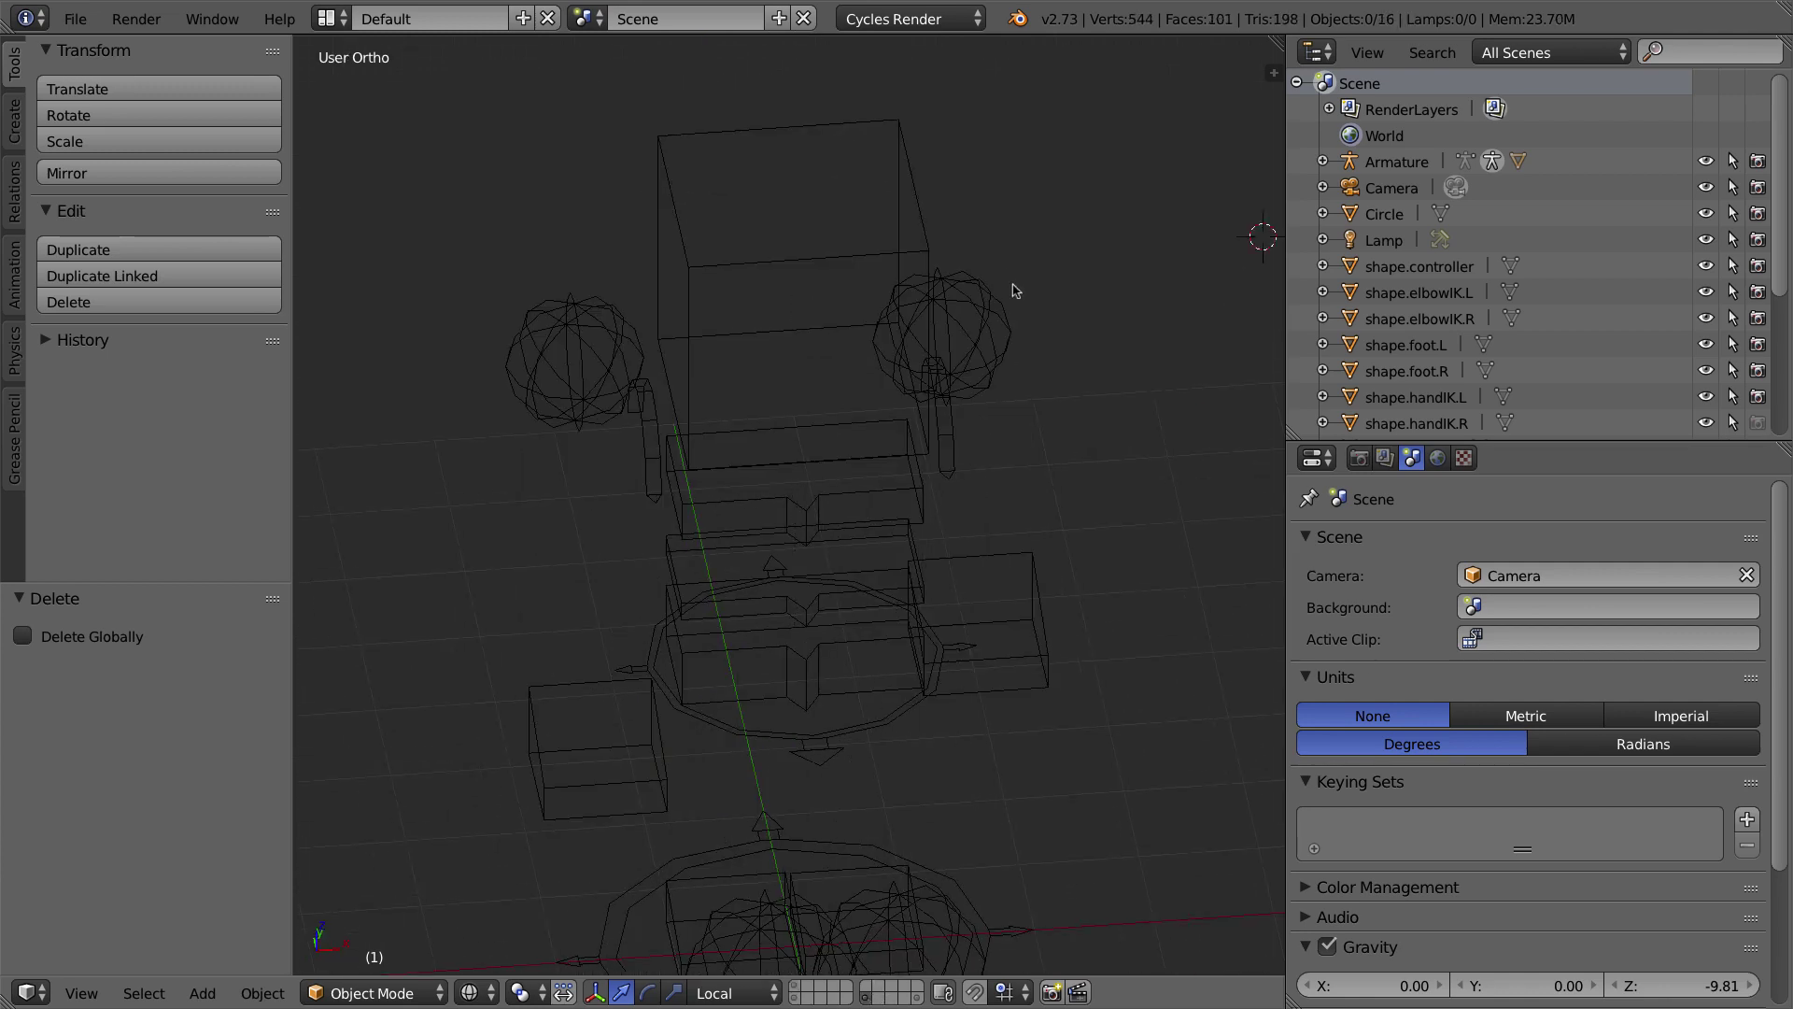
pyautogui.press('a')
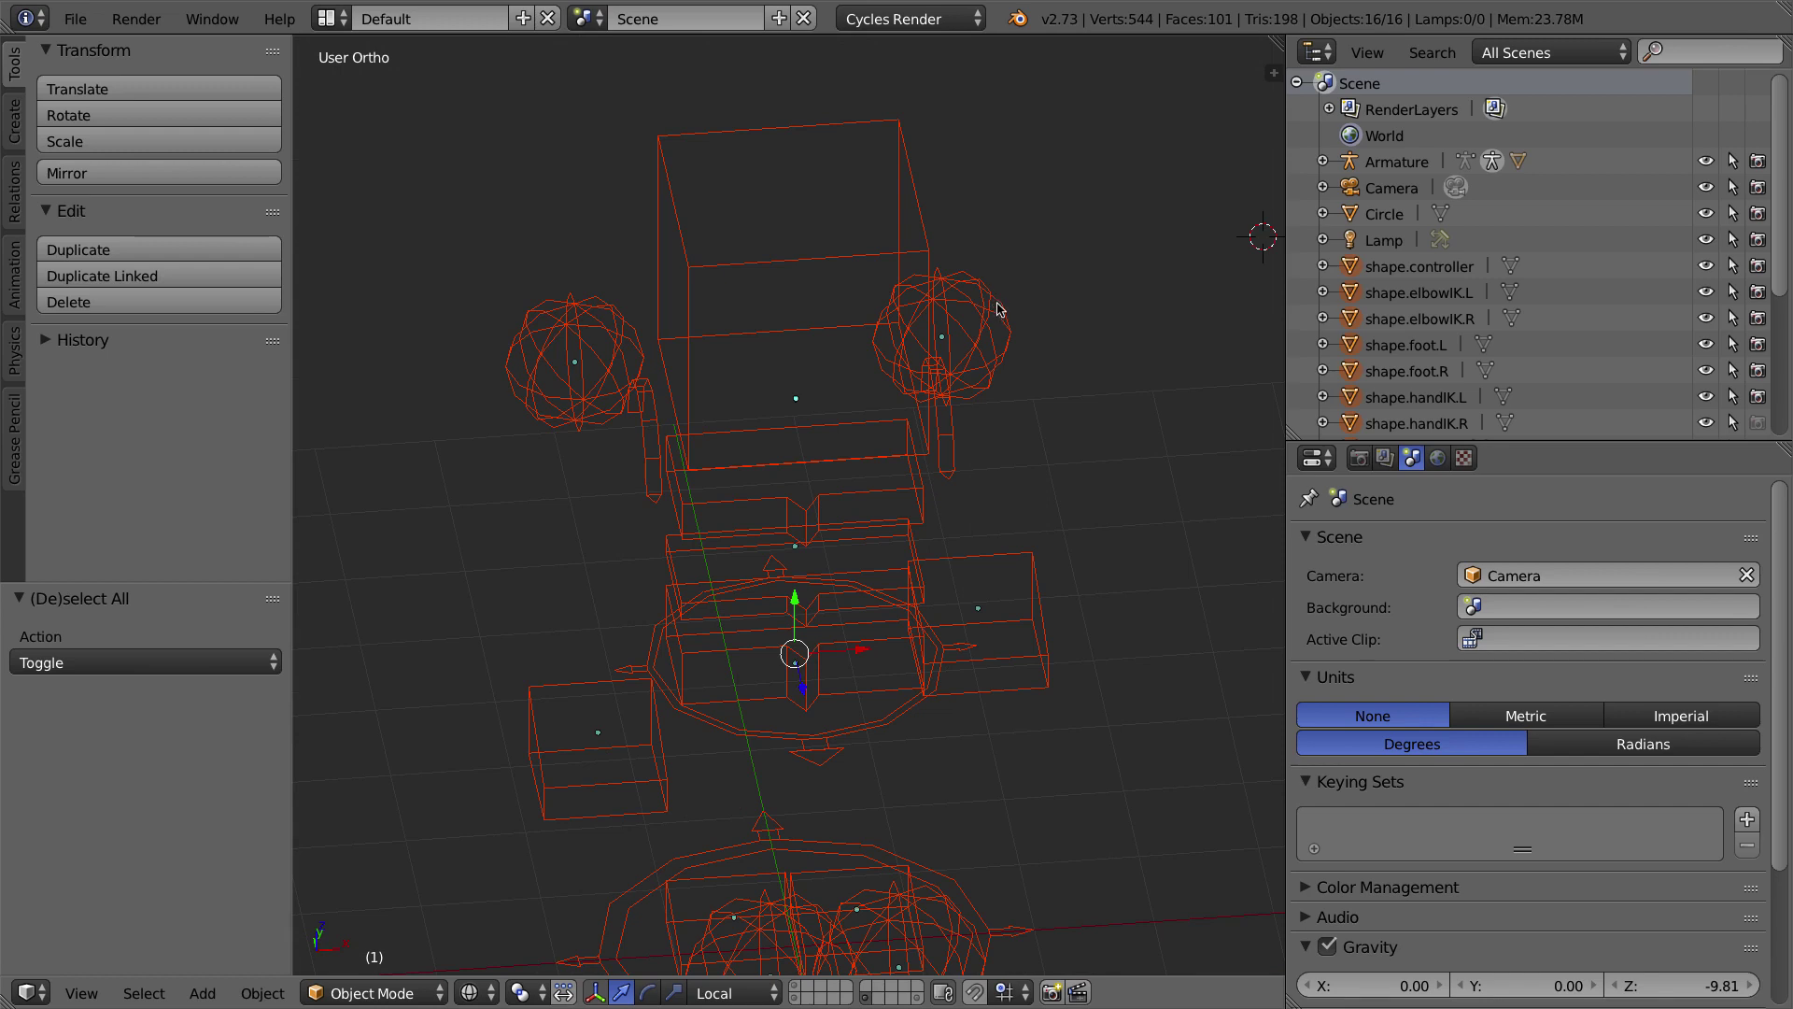
pyautogui.moveTo(1392, 442); pyautogui.dragTo(1392, 645)
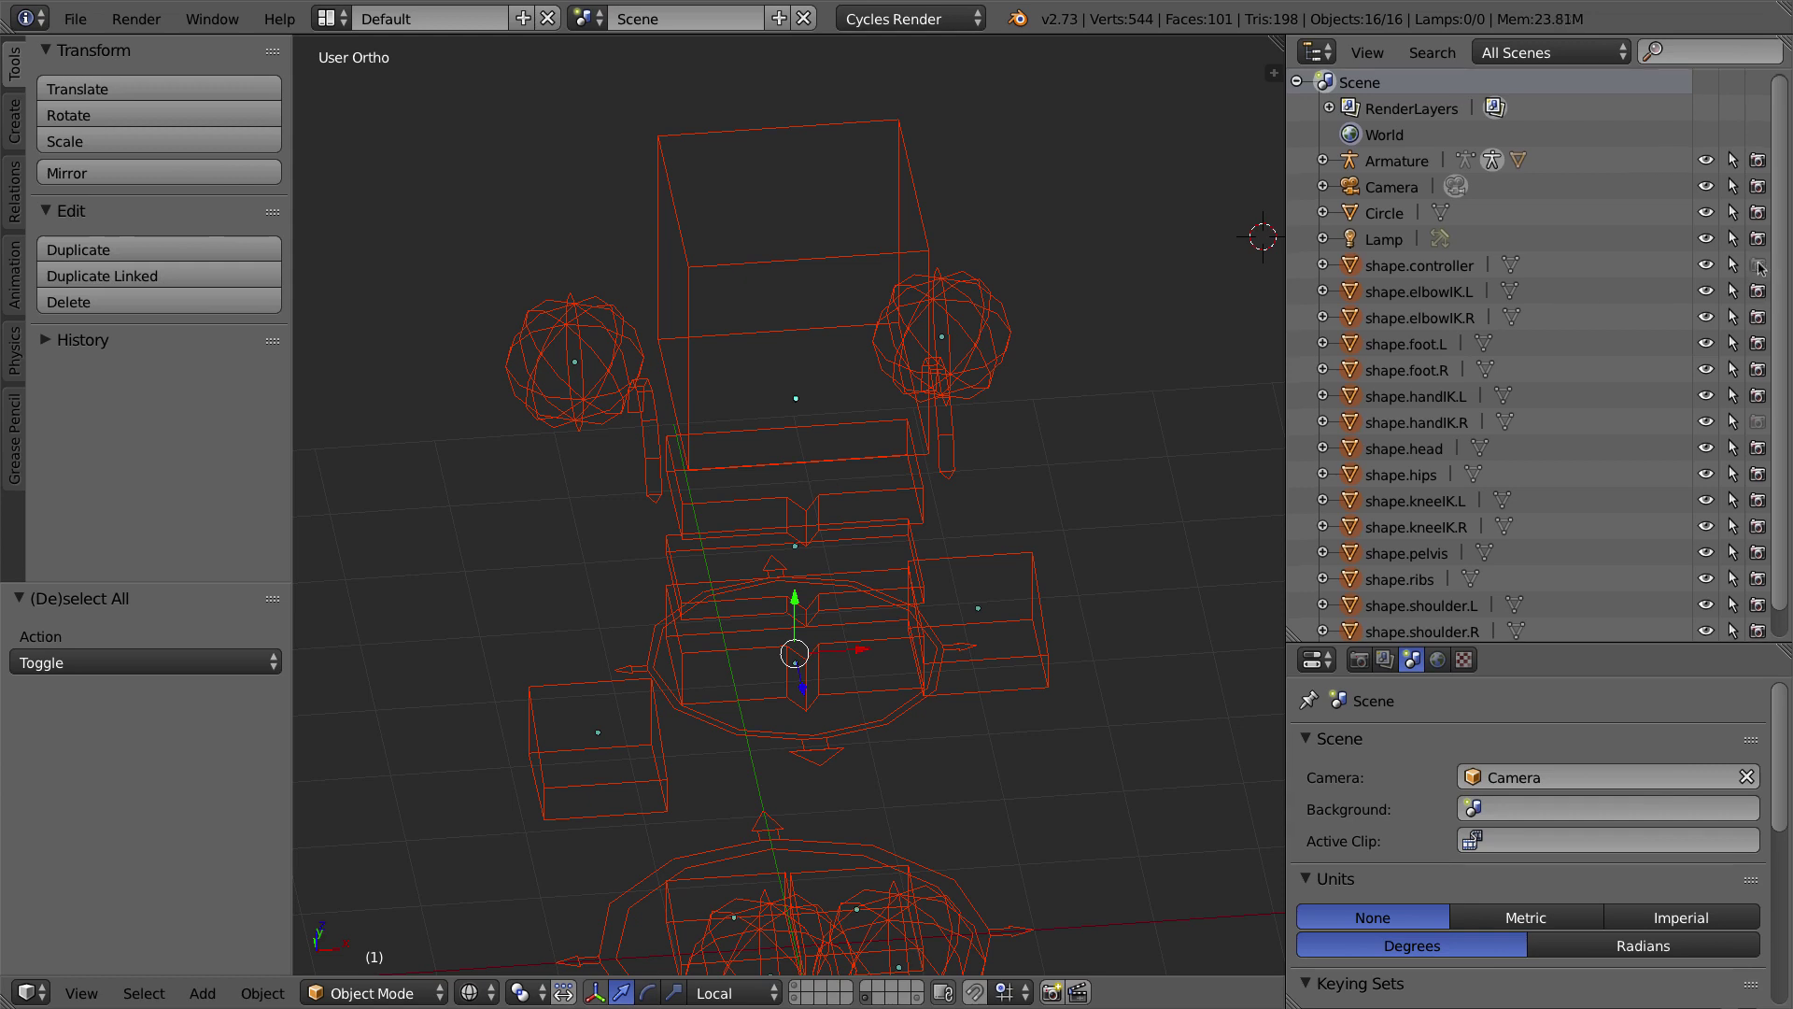
pyautogui.click(1758, 290)
pyautogui.click(1758, 317)
pyautogui.click(1758, 343)
pyautogui.click(1758, 369)
pyautogui.click(1758, 397)
pyautogui.click(1758, 448)
pyautogui.click(1758, 474)
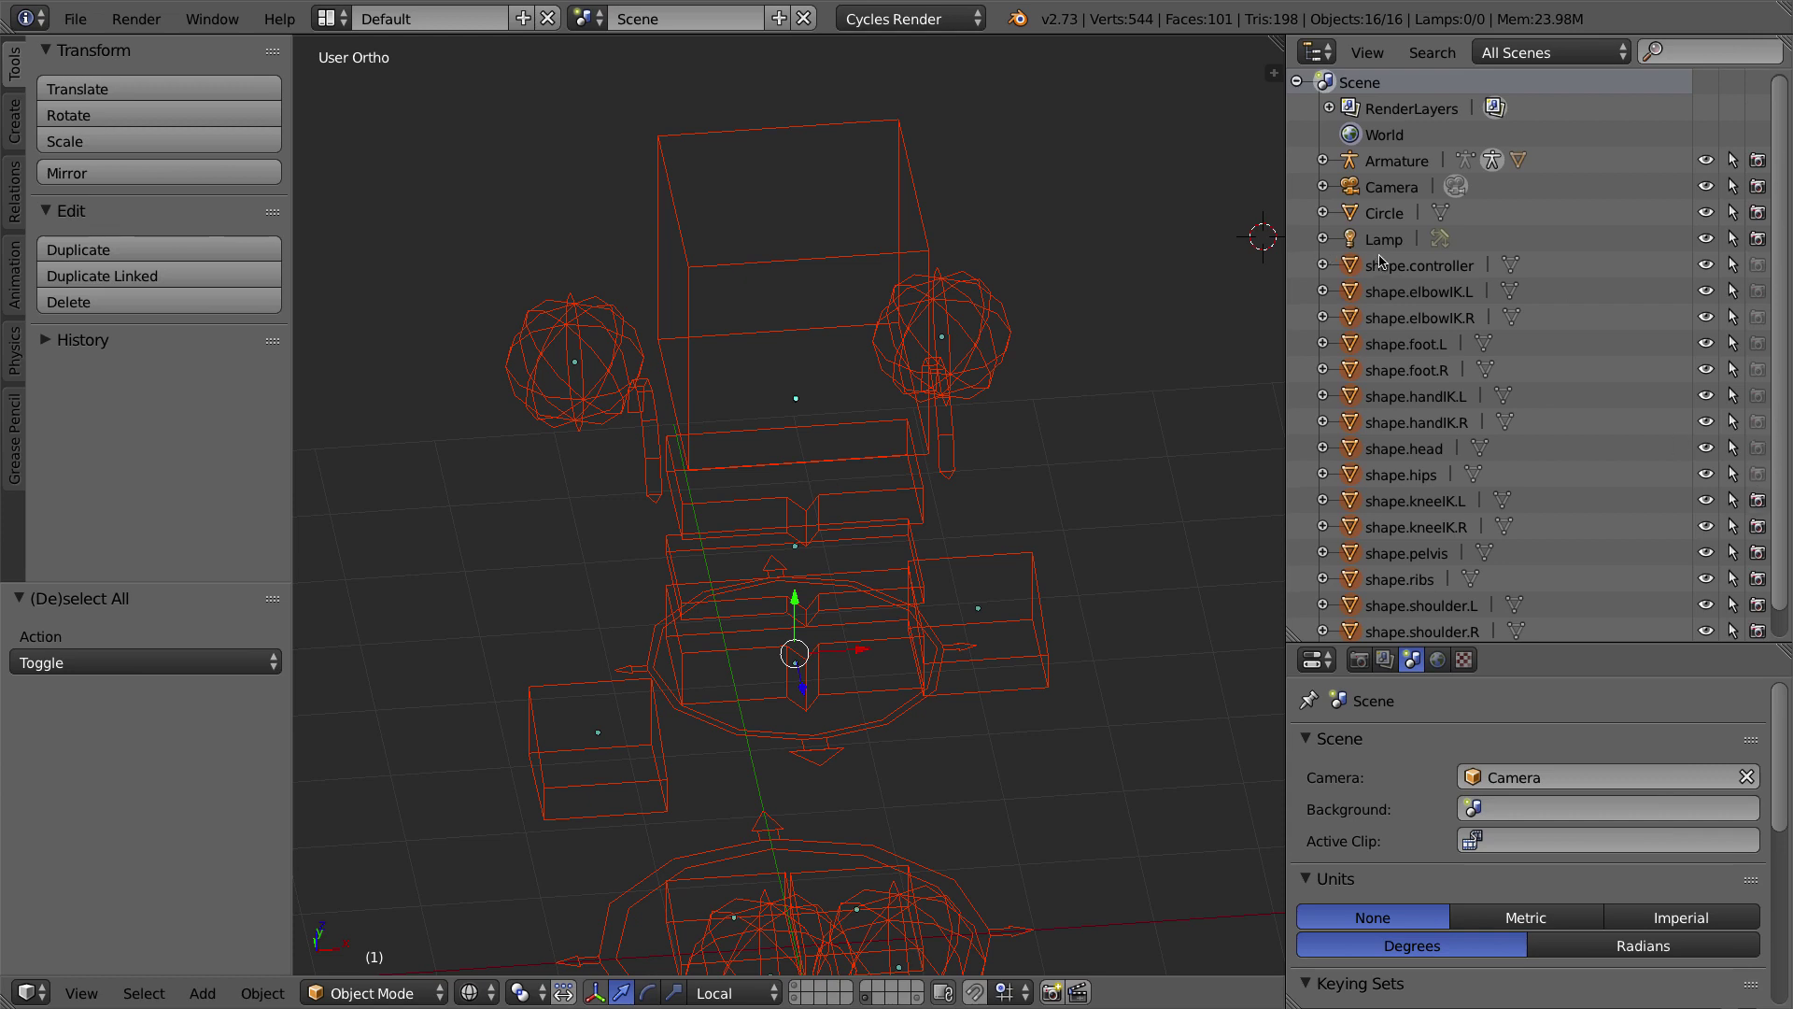
# Step: Turn off rendering for the remaining shape objects, from shape.kneeIK.L through shape.spine
pyautogui.click(1758, 500)
pyautogui.click(1758, 526)
pyautogui.scroll(-1, 1783, 588)
pyautogui.click(1758, 524)
pyautogui.click(1758, 550)
pyautogui.click(1758, 576)
pyautogui.click(1758, 603)
pyautogui.click(1758, 628)
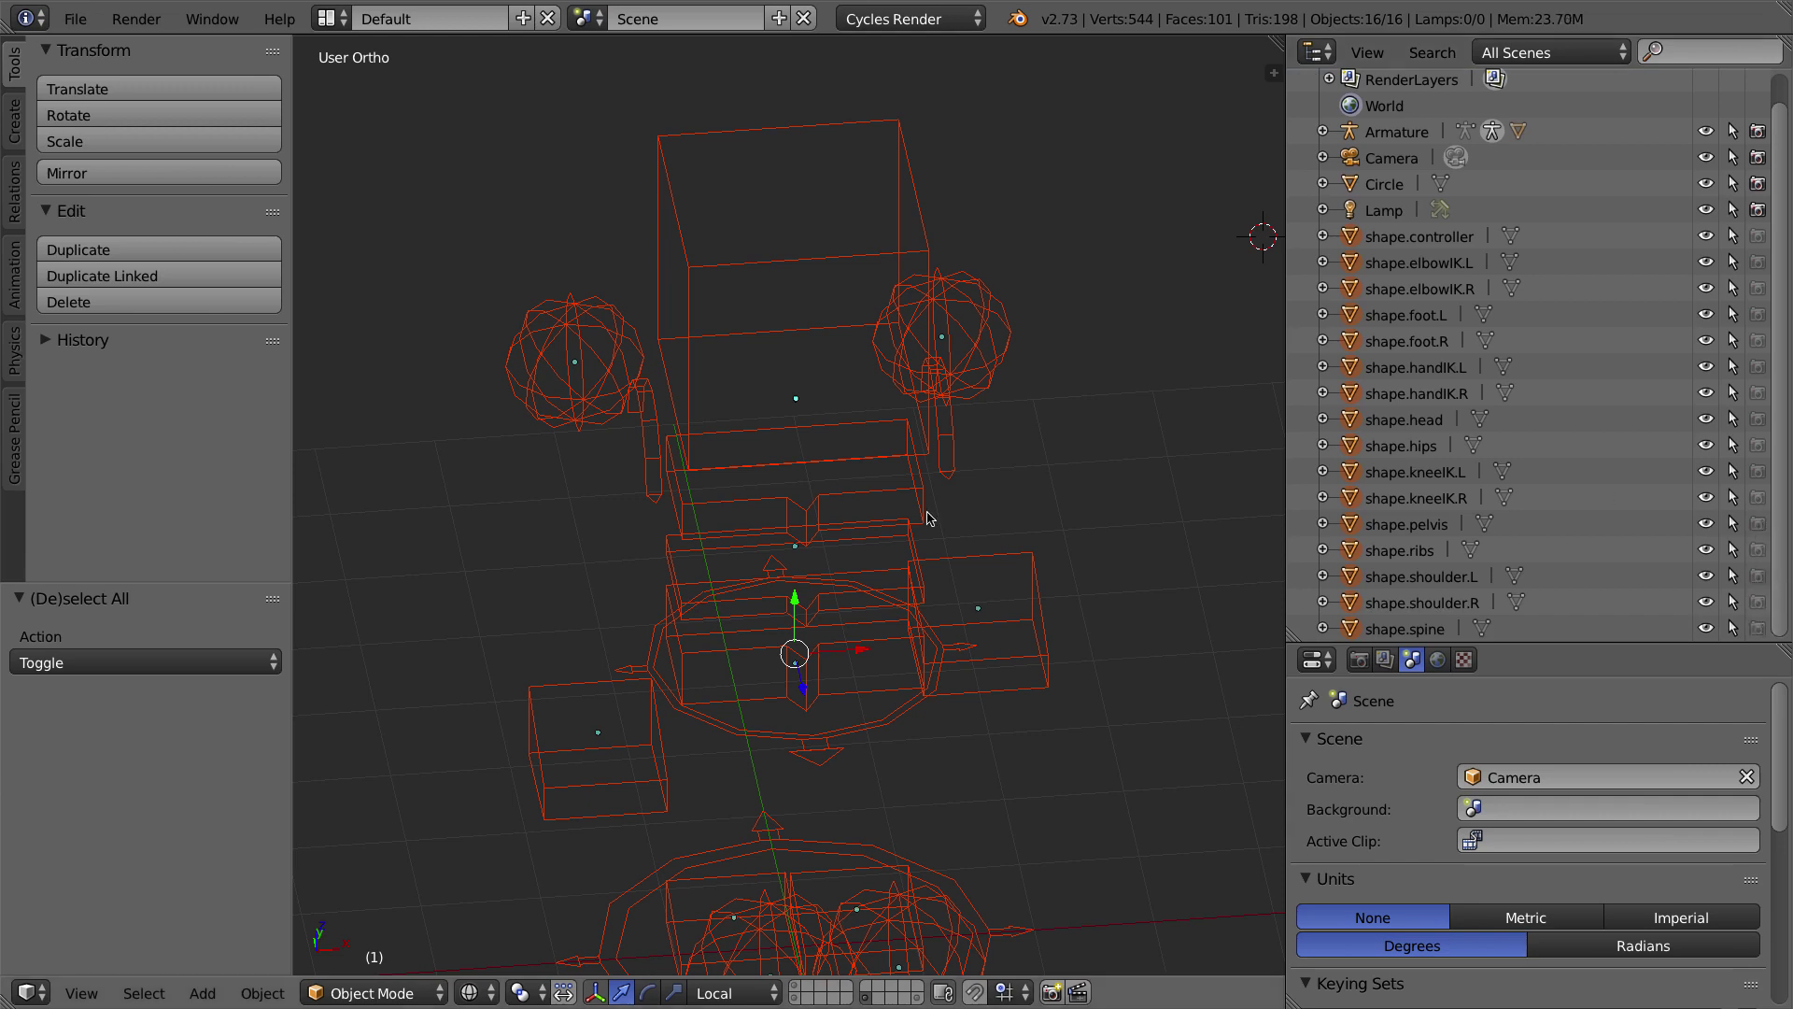
# Step: Show the character and armature layers again with Material viewport shading
pyautogui.click(798, 993)
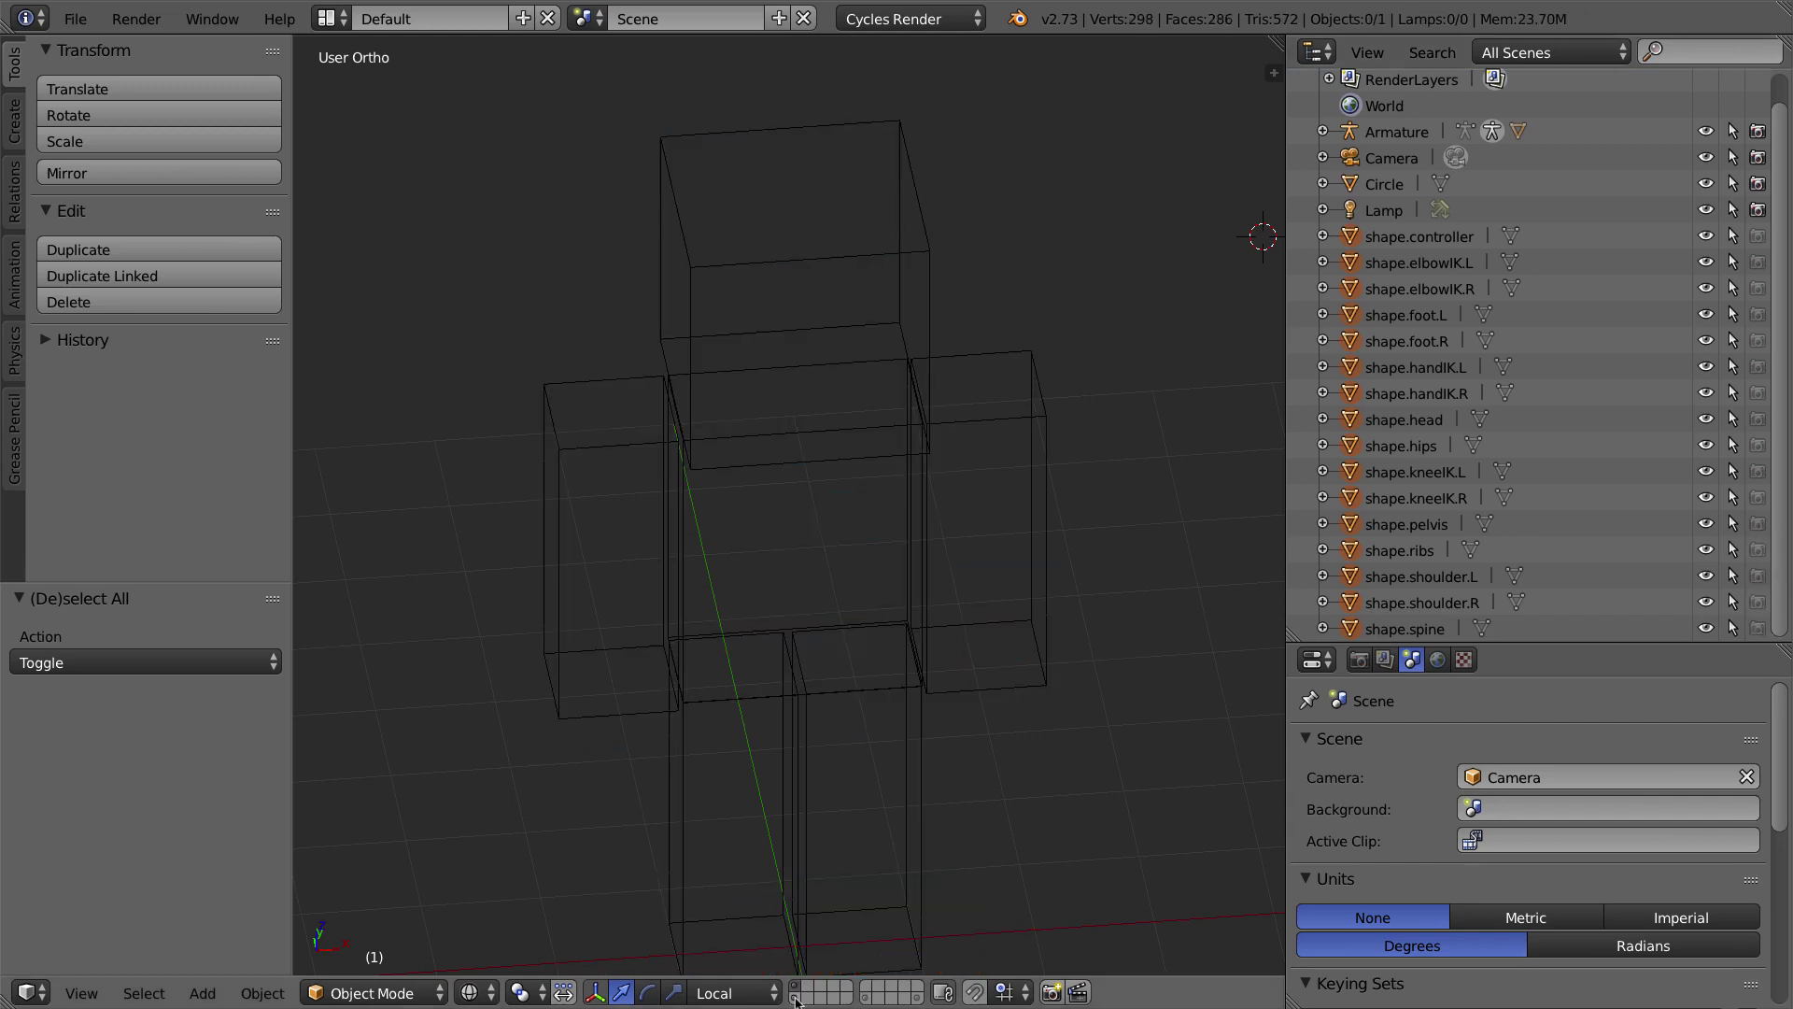
pyautogui.click(468, 993)
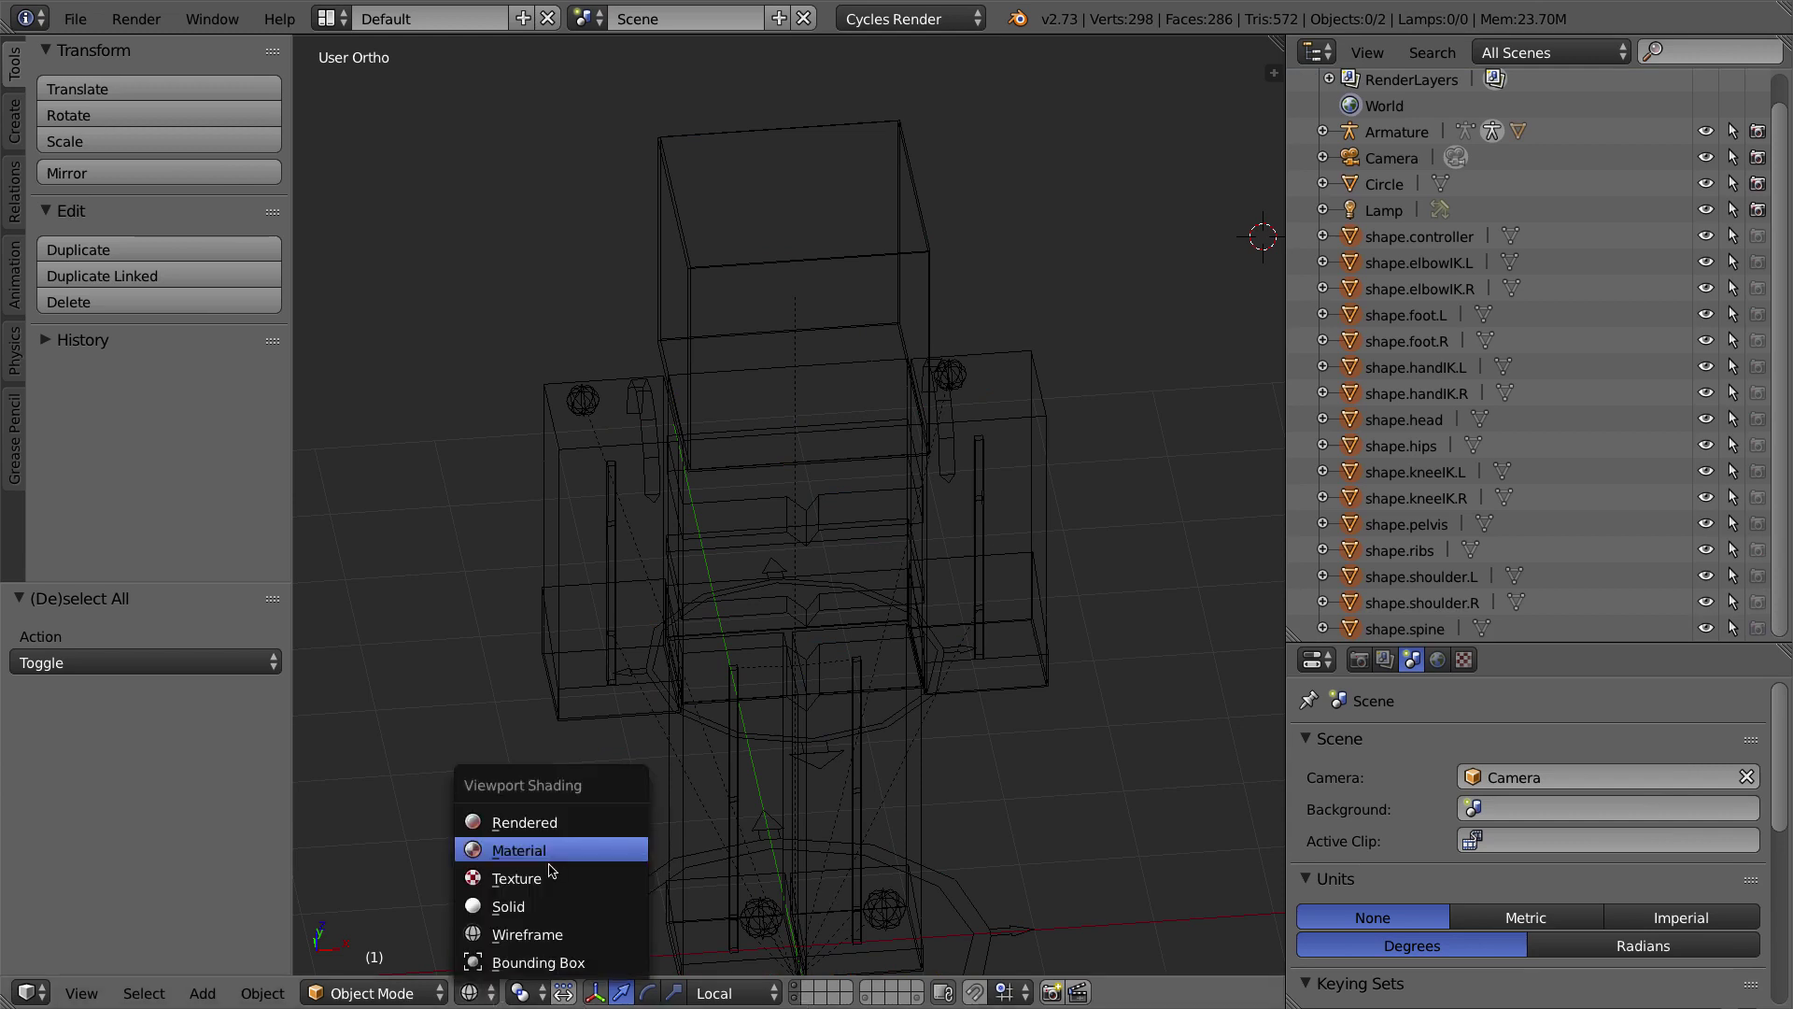
pyautogui.click(625, 851)
pyautogui.keyDown('shift'); pyautogui.moveTo(847, 566); pyautogui.dragTo(921, 482, button='middle'); pyautogui.keyUp('shift')
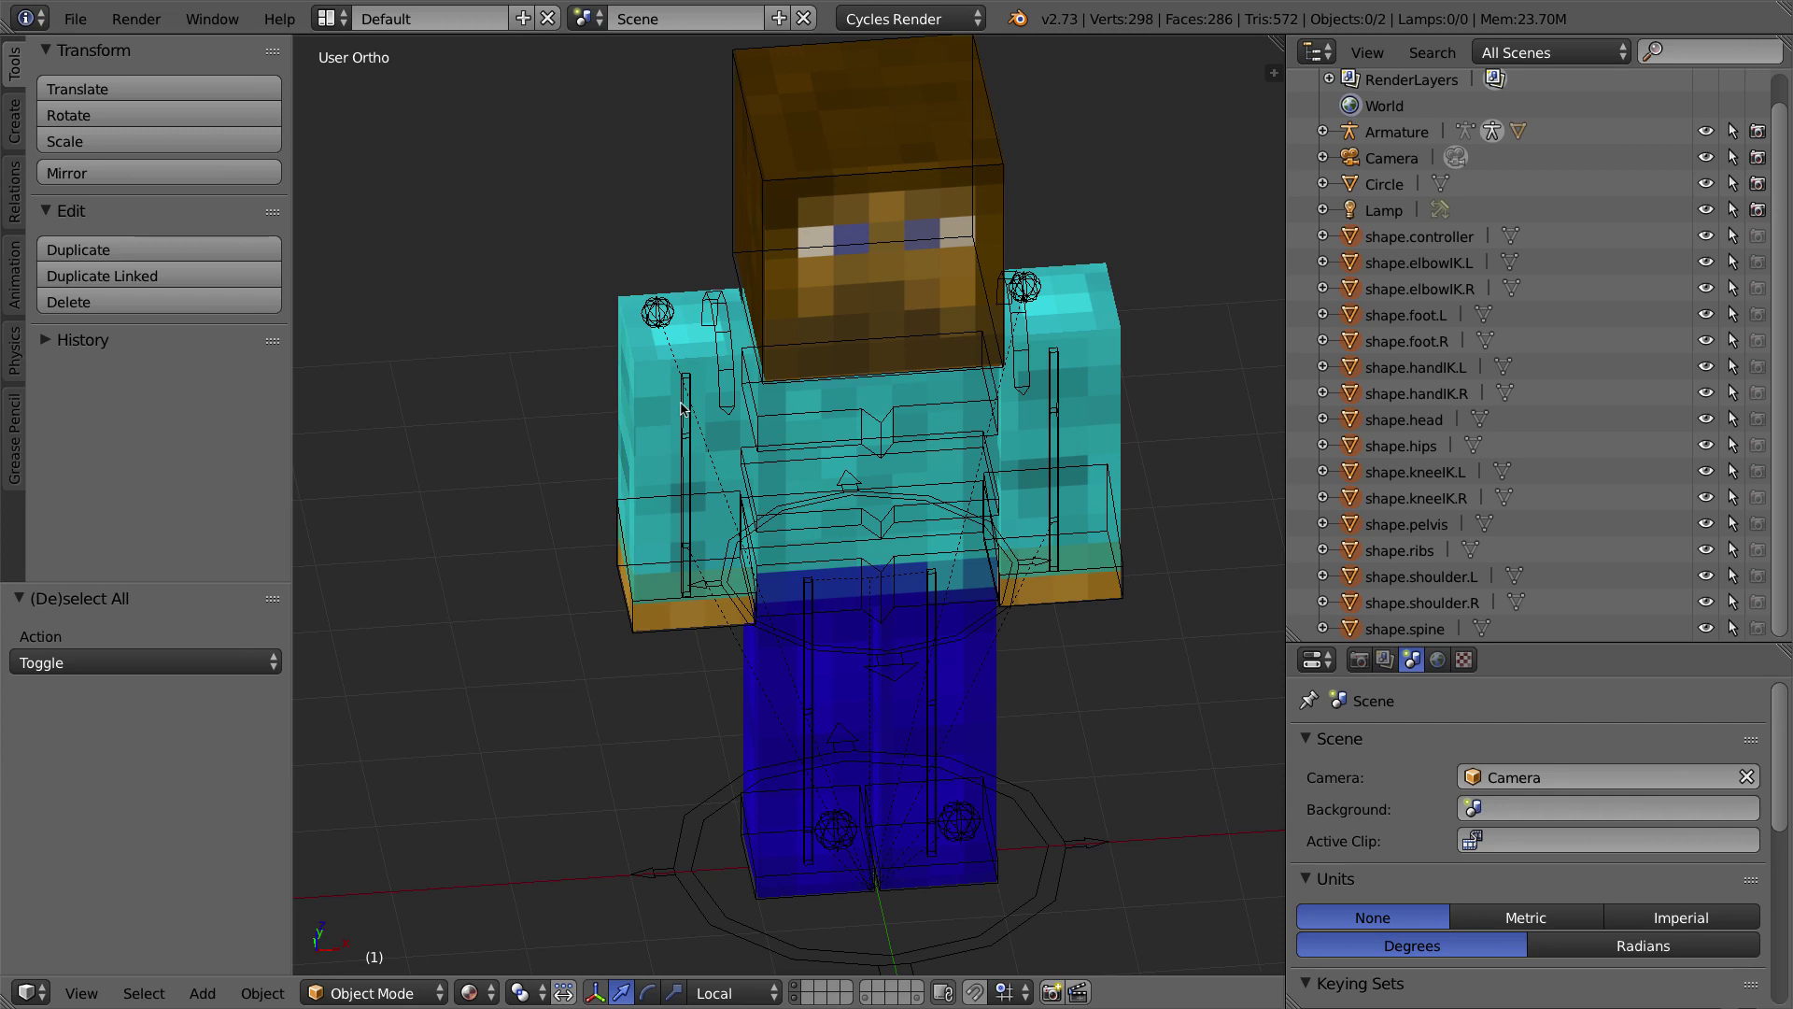
# Step: In Pose Mode, move the upper and lower arm, hand, upper and lower leg, and foot bones on both sides to bone layer 17
pyautogui.rightClick(688, 467)
pyautogui.hotkey('ctrl', 'Tab')
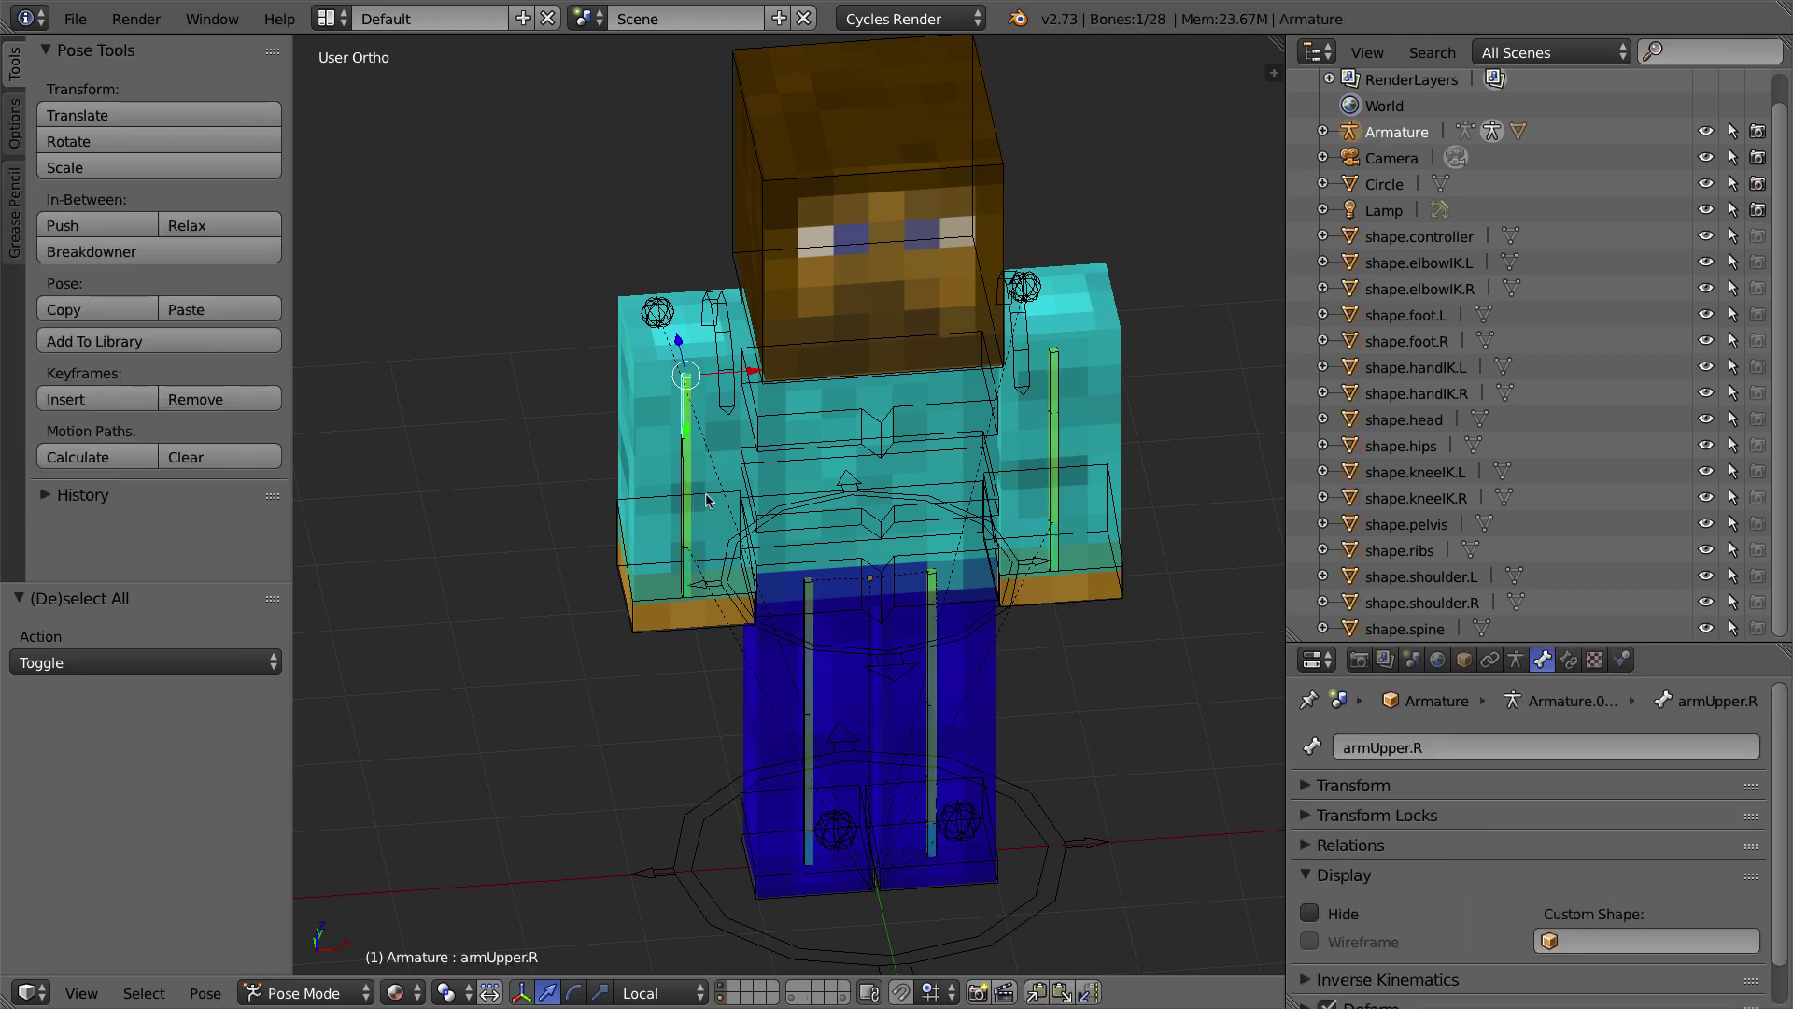
pyautogui.keyDown('shift'); pyautogui.rightClick(696, 519); pyautogui.keyUp('shift')
pyautogui.keyDown('shift'); pyautogui.rightClick(687, 575); pyautogui.keyUp('shift')
pyautogui.keyDown('shift'); pyautogui.rightClick(1065, 385); pyautogui.keyUp('shift')
pyautogui.keyDown('shift'); pyautogui.rightClick(1064, 461); pyautogui.keyUp('shift')
pyautogui.keyDown('shift'); pyautogui.rightClick(1066, 554); pyautogui.keyUp('shift')
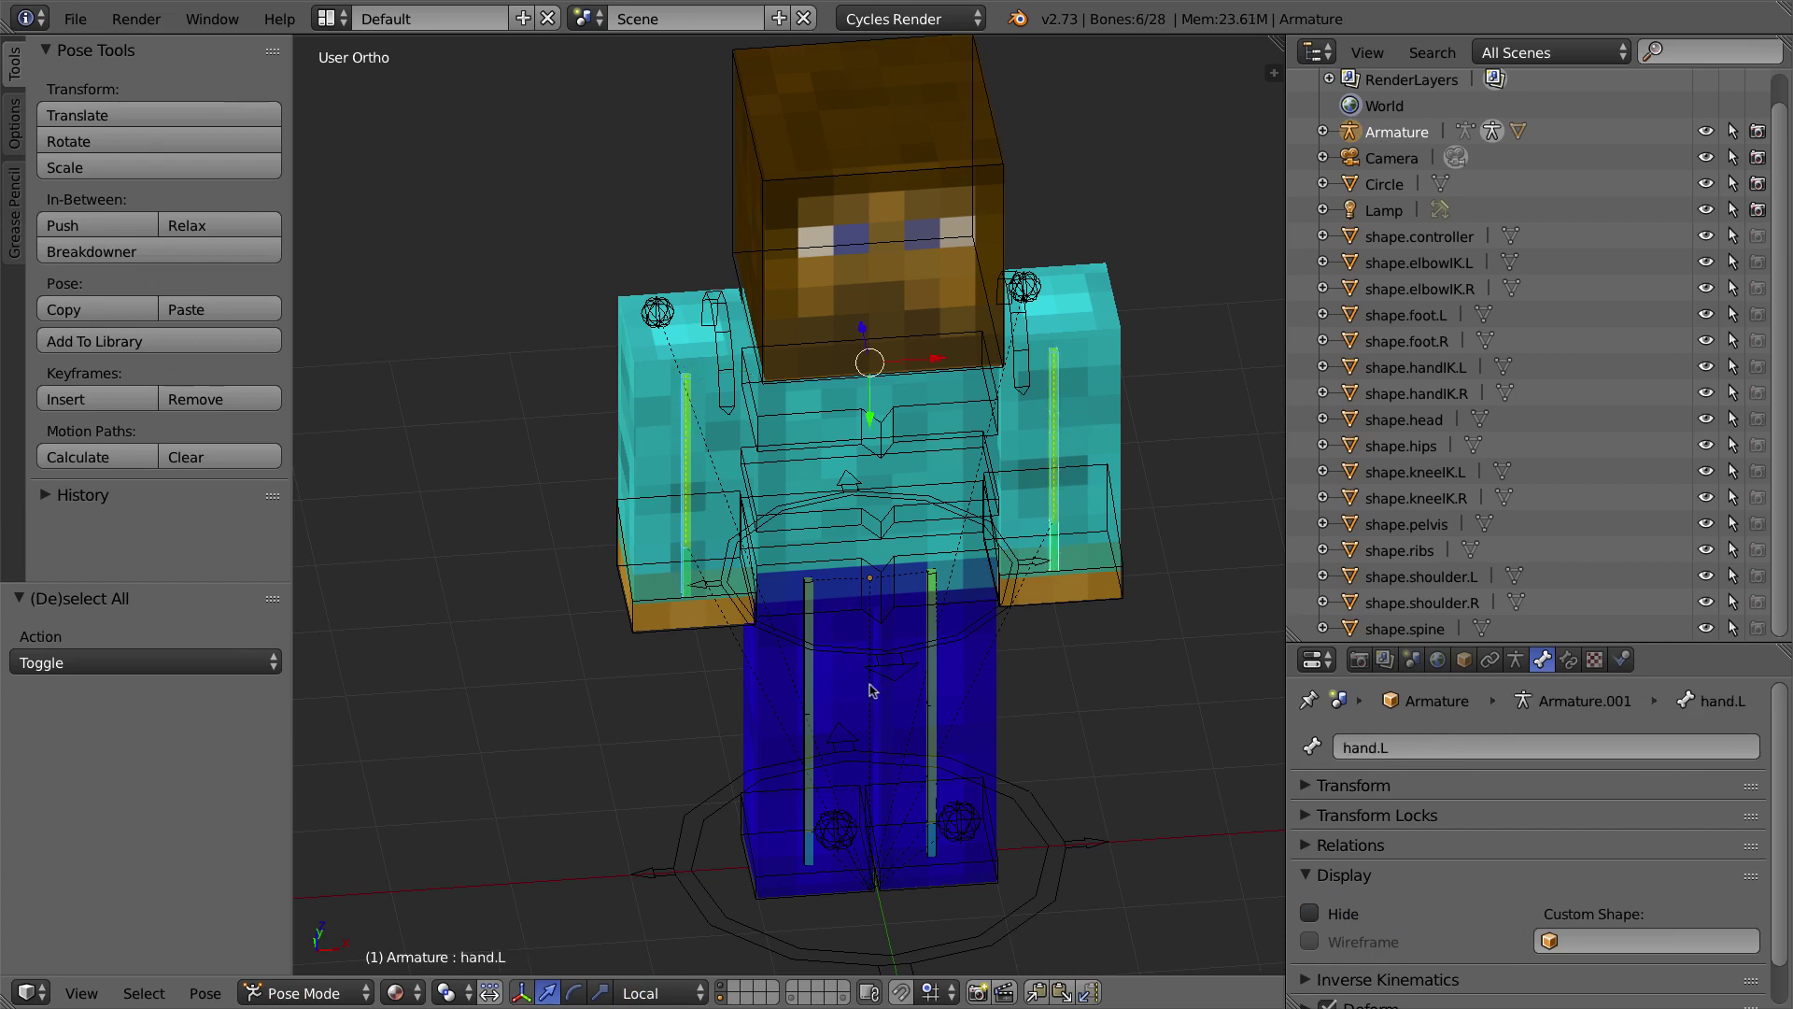
pyautogui.keyDown('shift'); pyautogui.rightClick(809, 684); pyautogui.keyUp('shift')
pyautogui.keyDown('shift'); pyautogui.rightClick(809, 745); pyautogui.keyUp('shift')
pyautogui.keyDown('shift'); pyautogui.rightClick(809, 851); pyautogui.keyUp('shift')
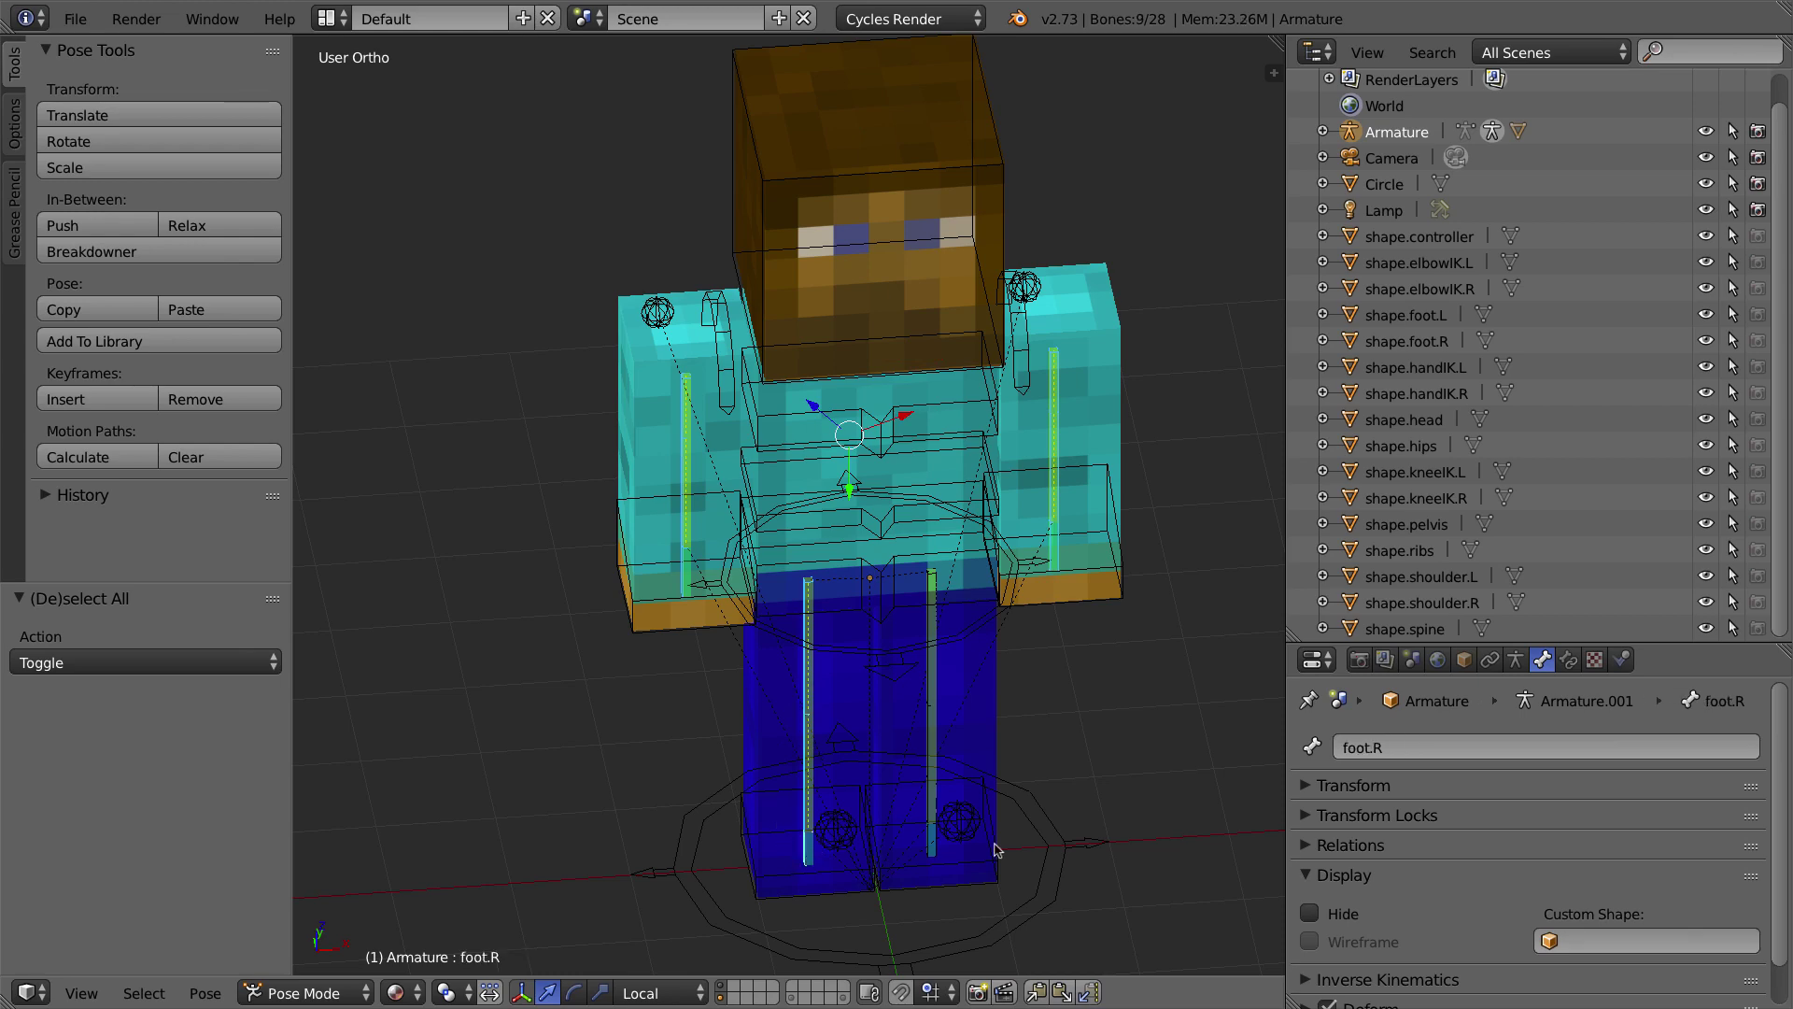
pyautogui.keyDown('shift'); pyautogui.rightClick(937, 852); pyautogui.keyUp('shift')
pyautogui.keyDown('shift'); pyautogui.rightClick(930, 731); pyautogui.keyUp('shift')
pyautogui.keyDown('shift'); pyautogui.rightClick(937, 696); pyautogui.keyUp('shift')
pyautogui.moveTo(1043, 692); pyautogui.dragTo(1040, 625, button='middle')
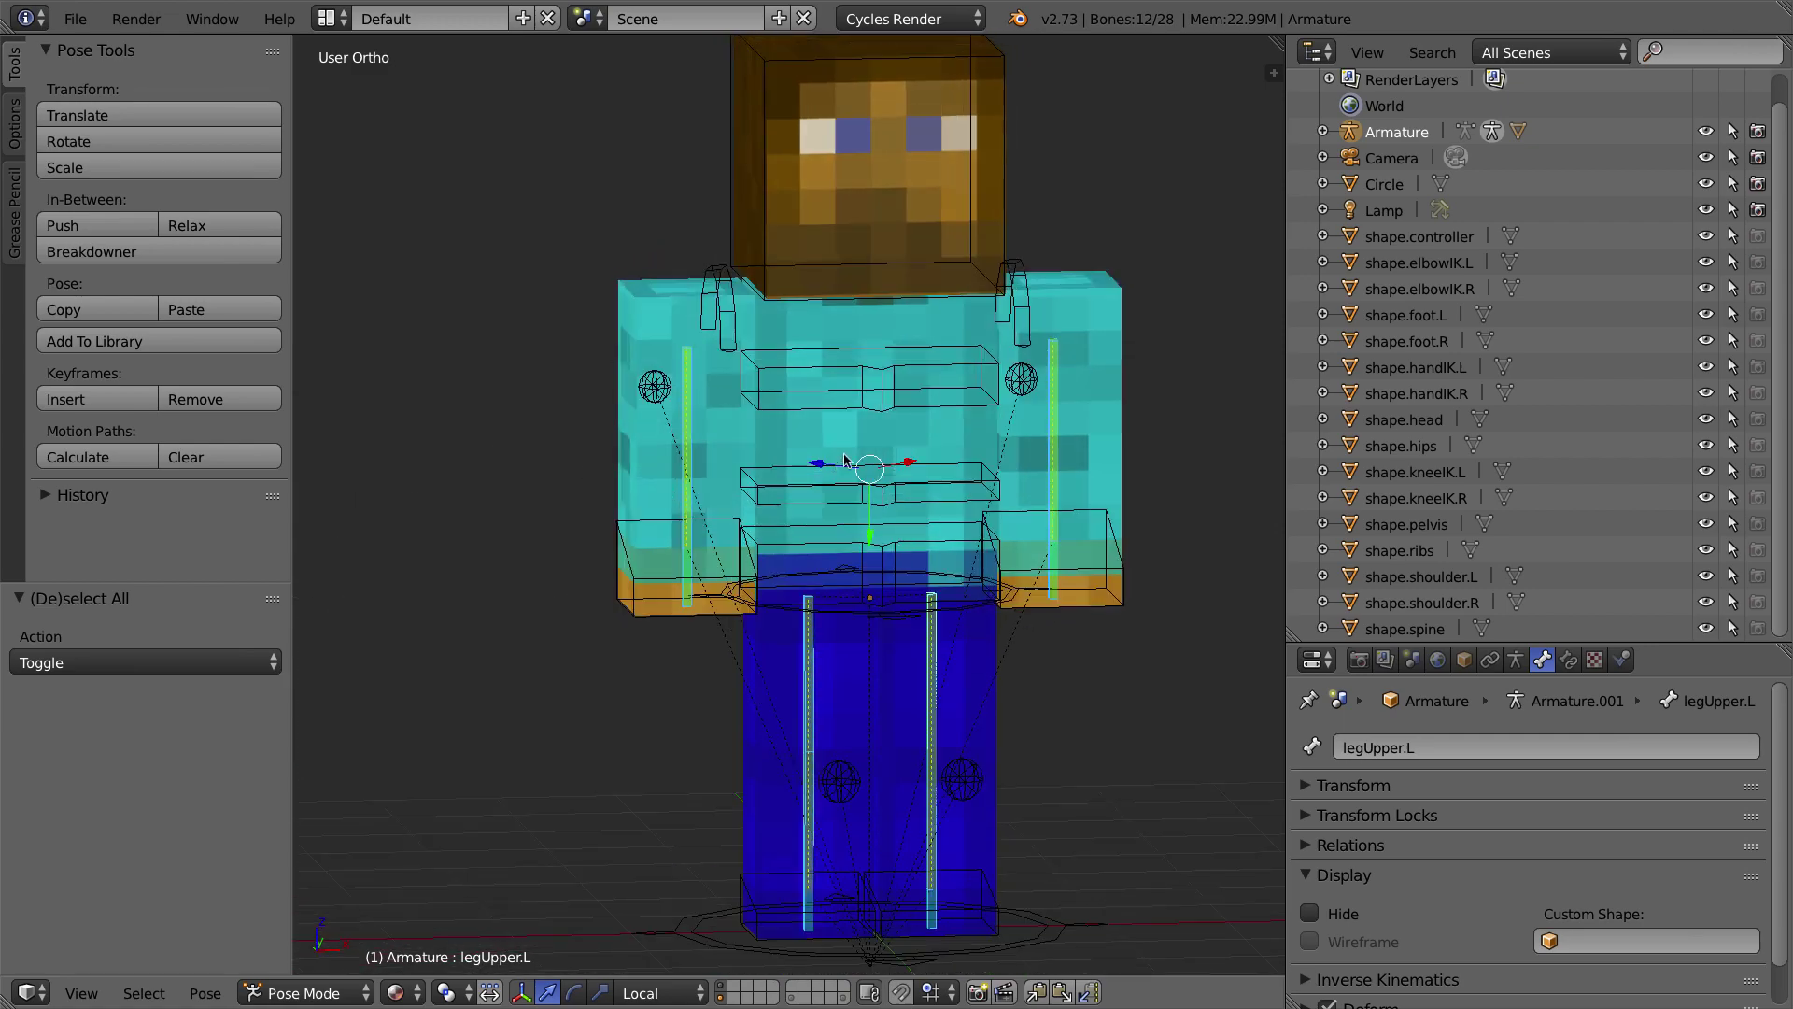
pyautogui.press('m')
pyautogui.press('m')
pyautogui.press('m')
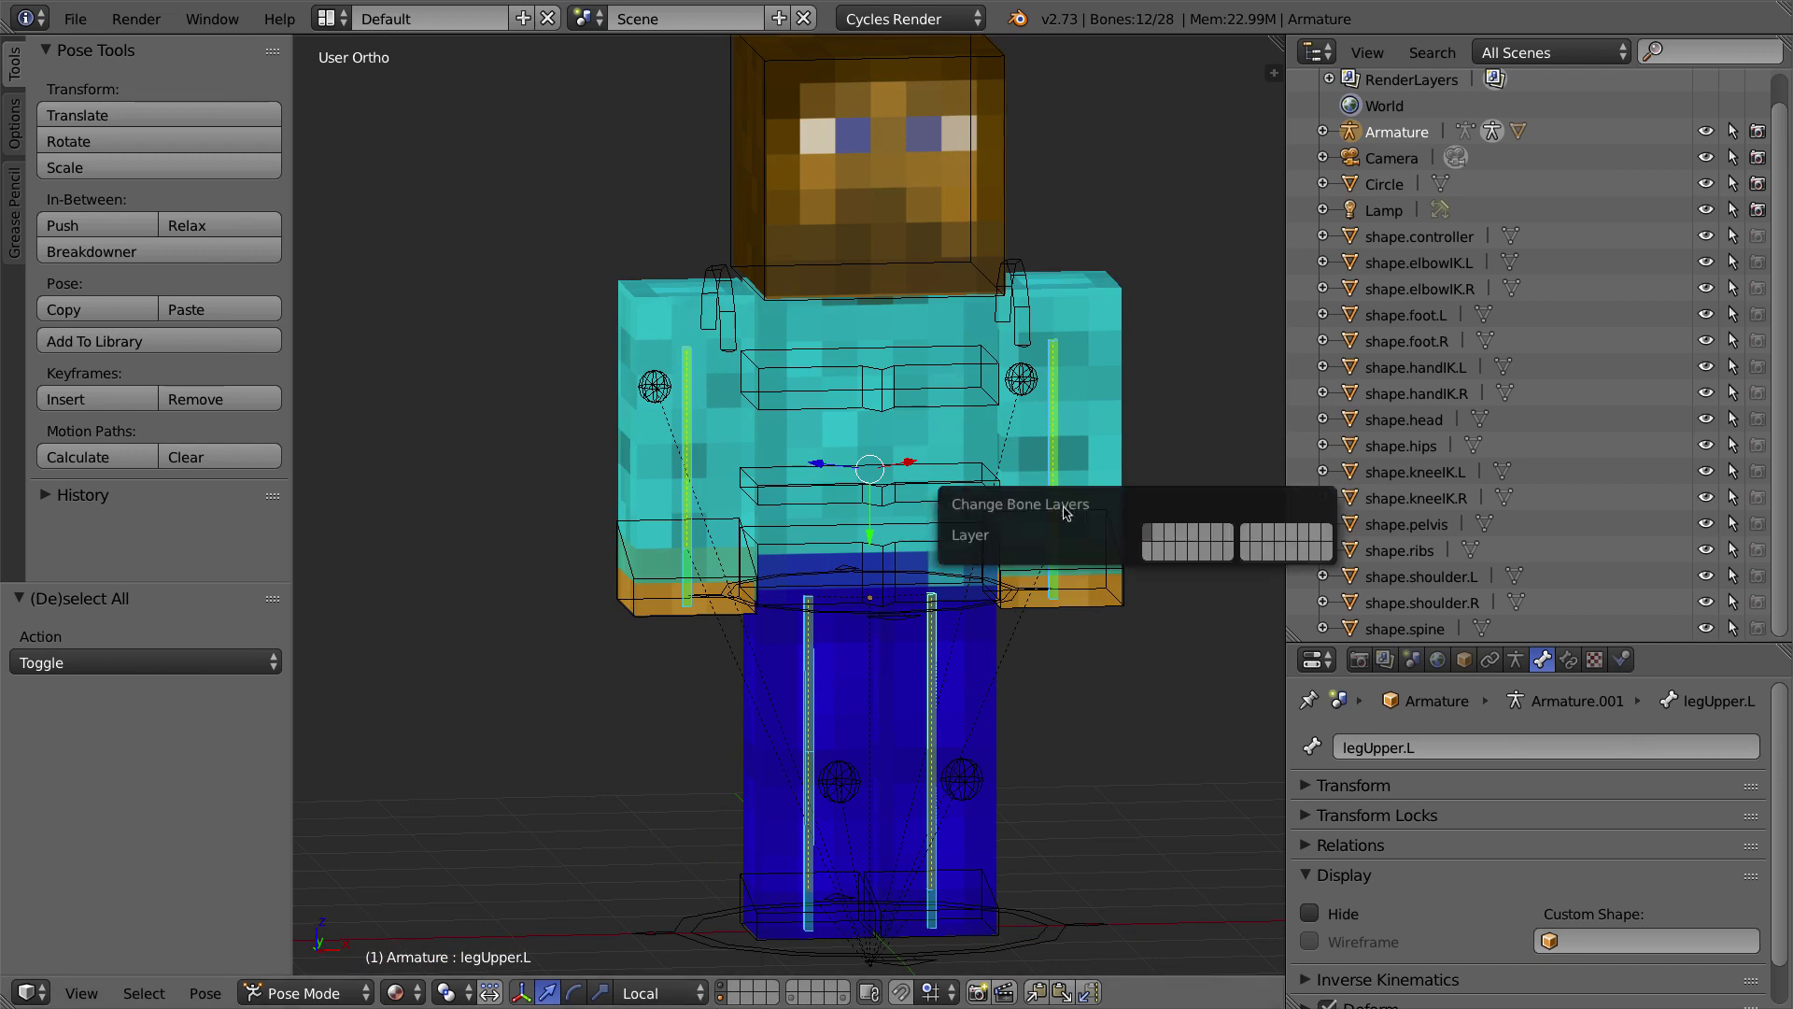
pyautogui.click(1150, 555)
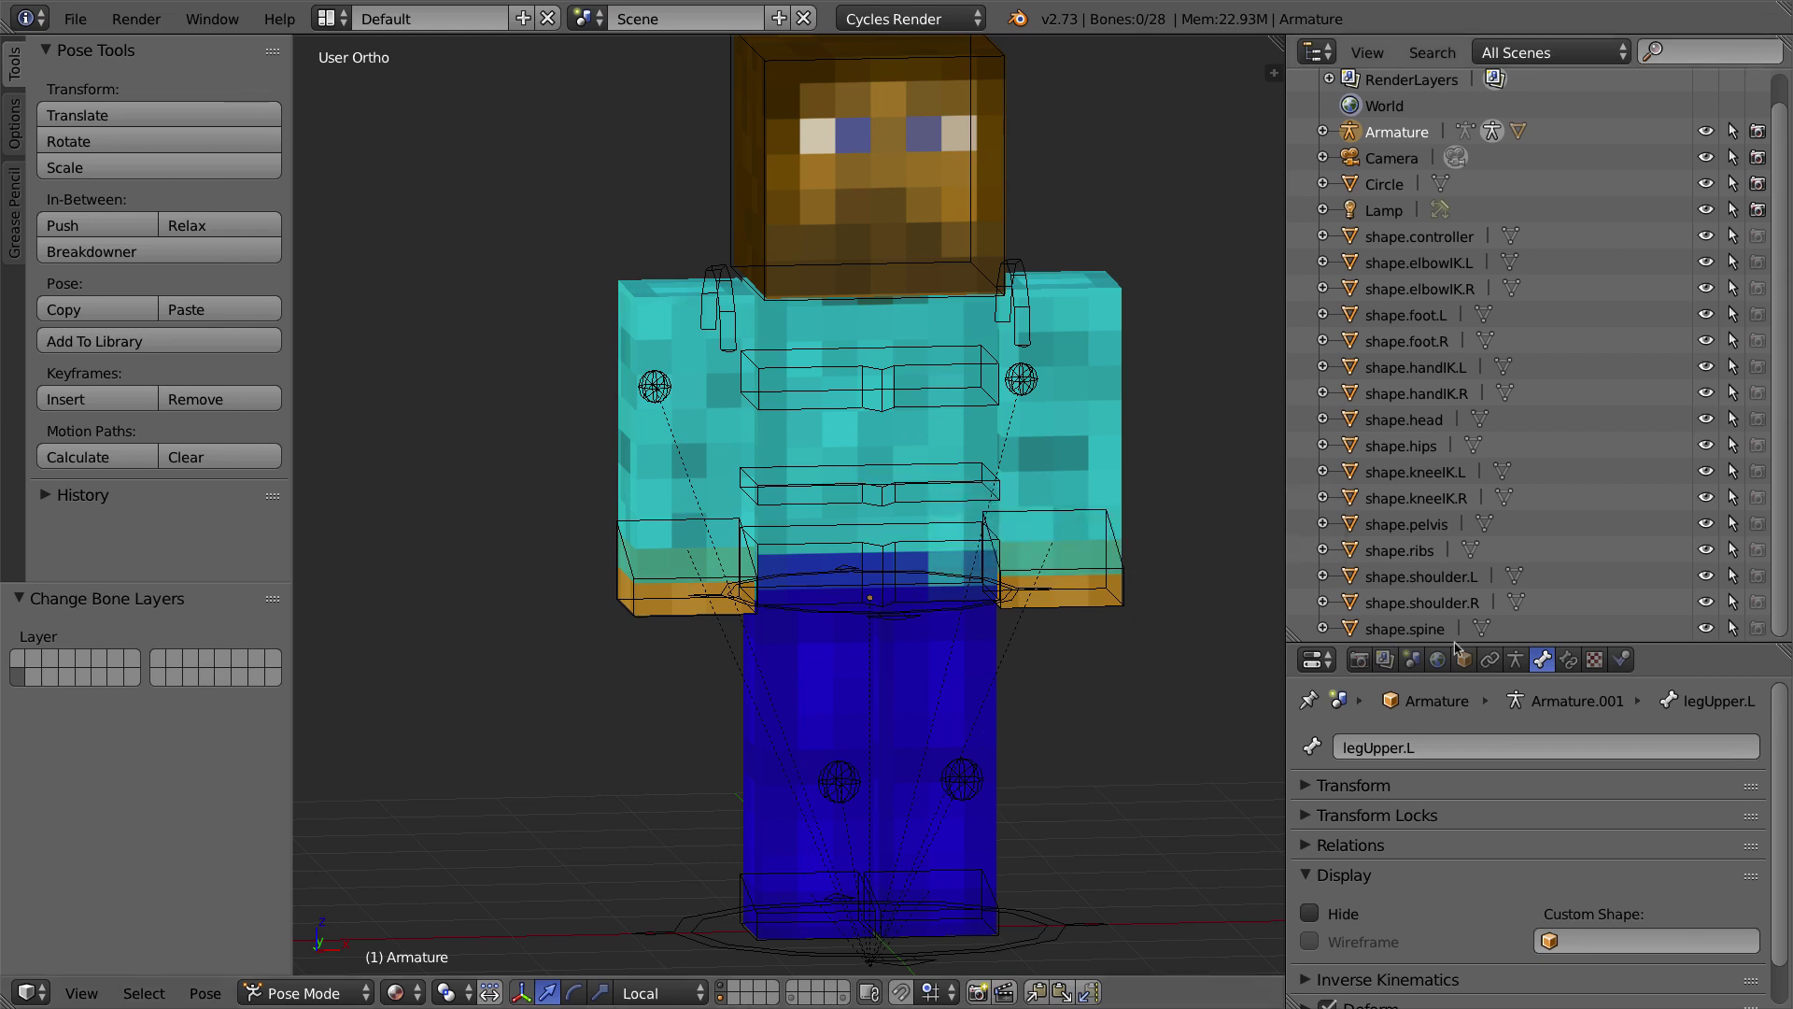
# Step: Check the limb bones on armature layer 17 in the armature's data settings, and return to armature layer 1
pyautogui.moveTo(1474, 644); pyautogui.dragTo(1657, 226)
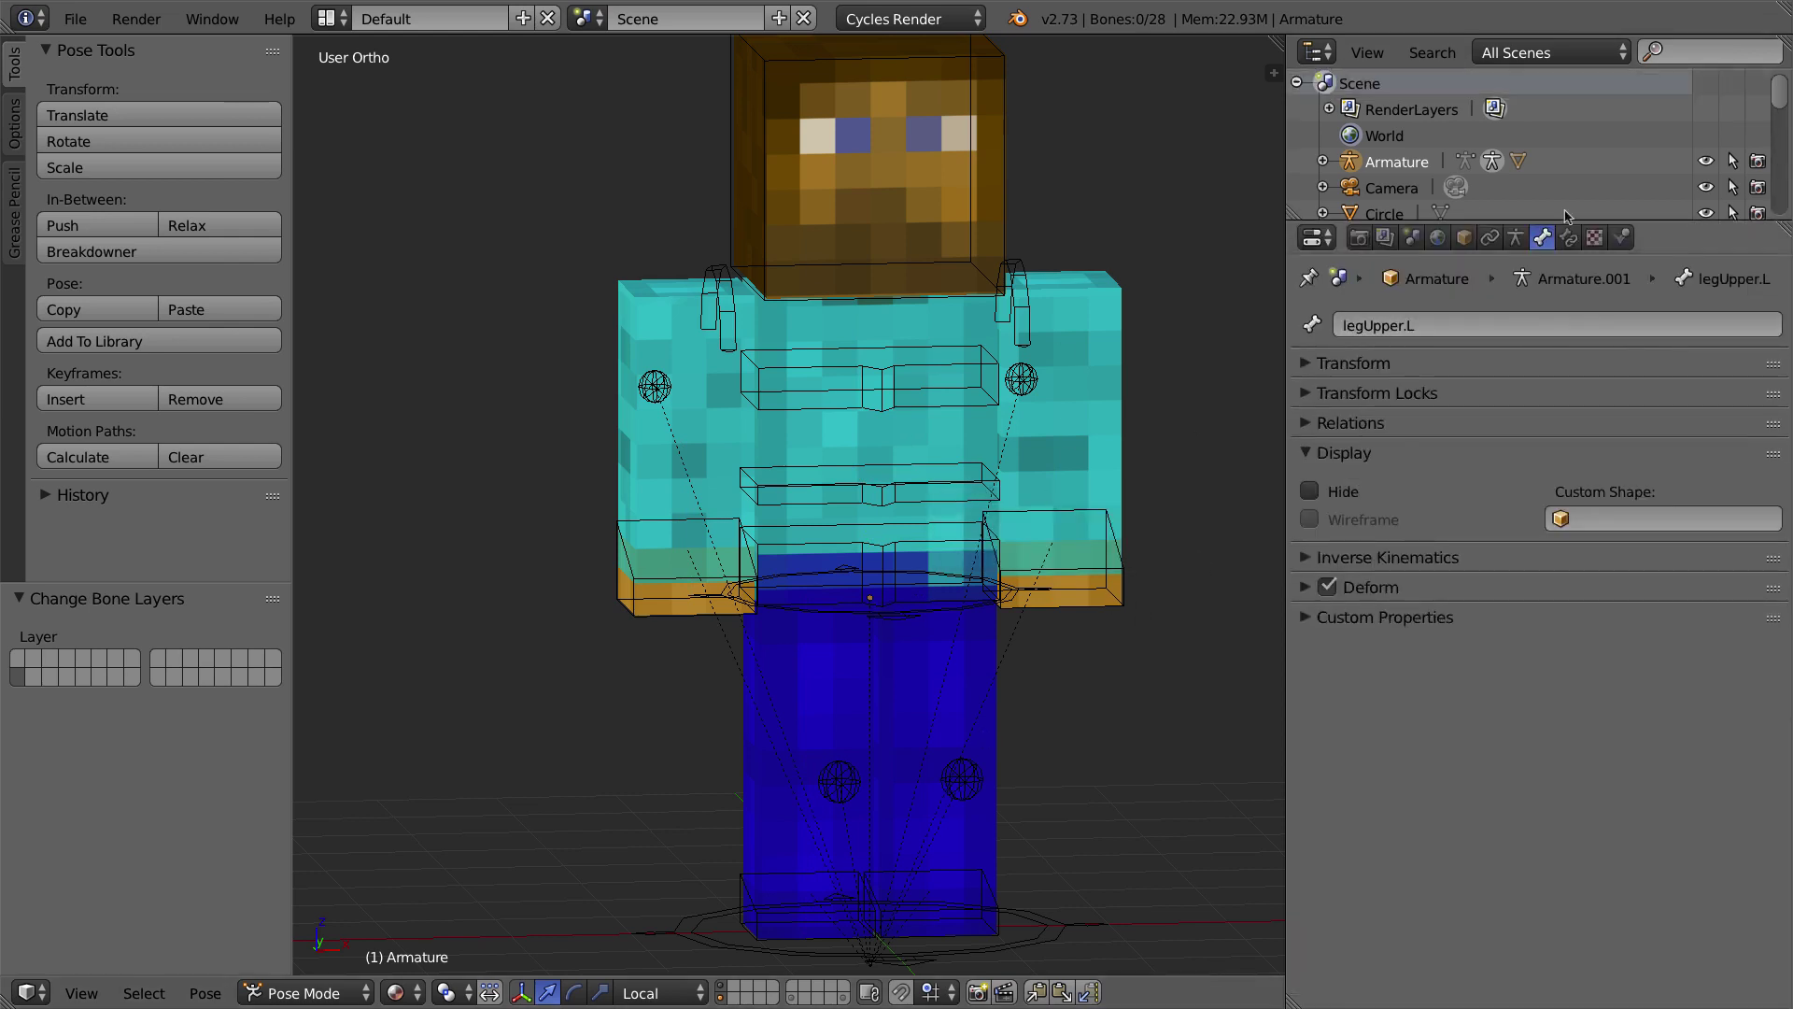
pyautogui.click(1515, 237)
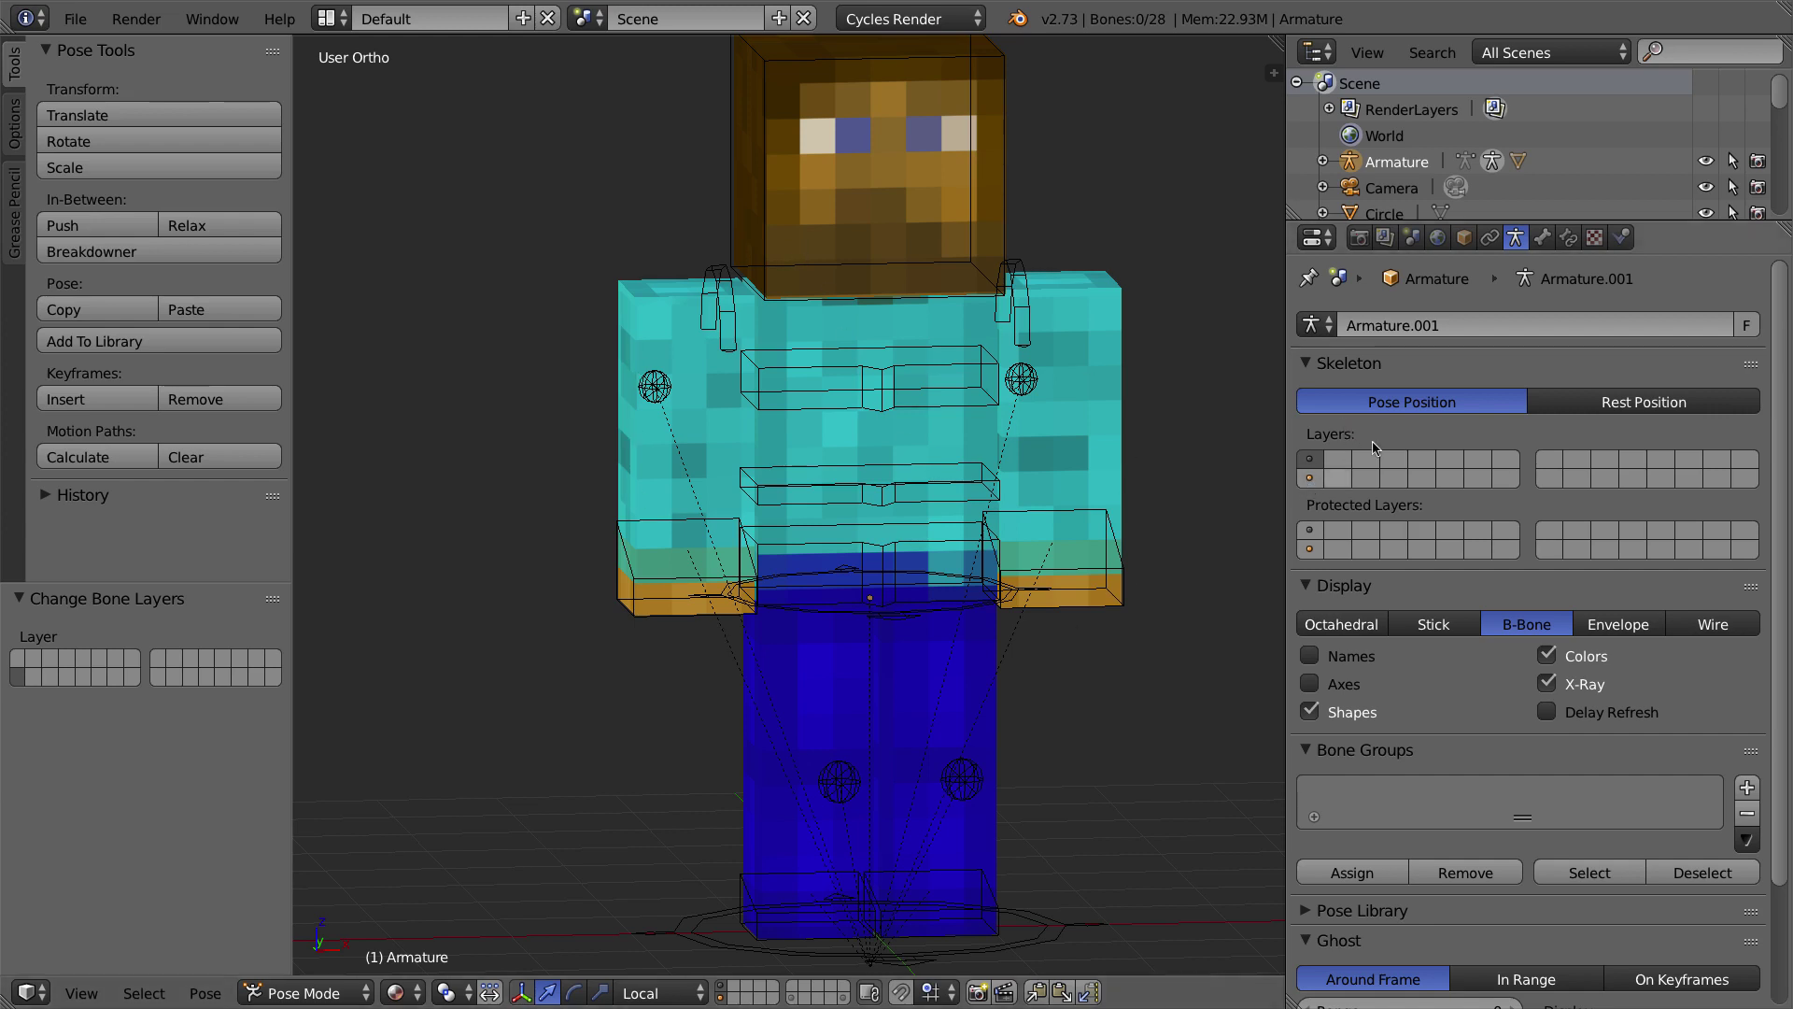
pyautogui.click(1312, 478)
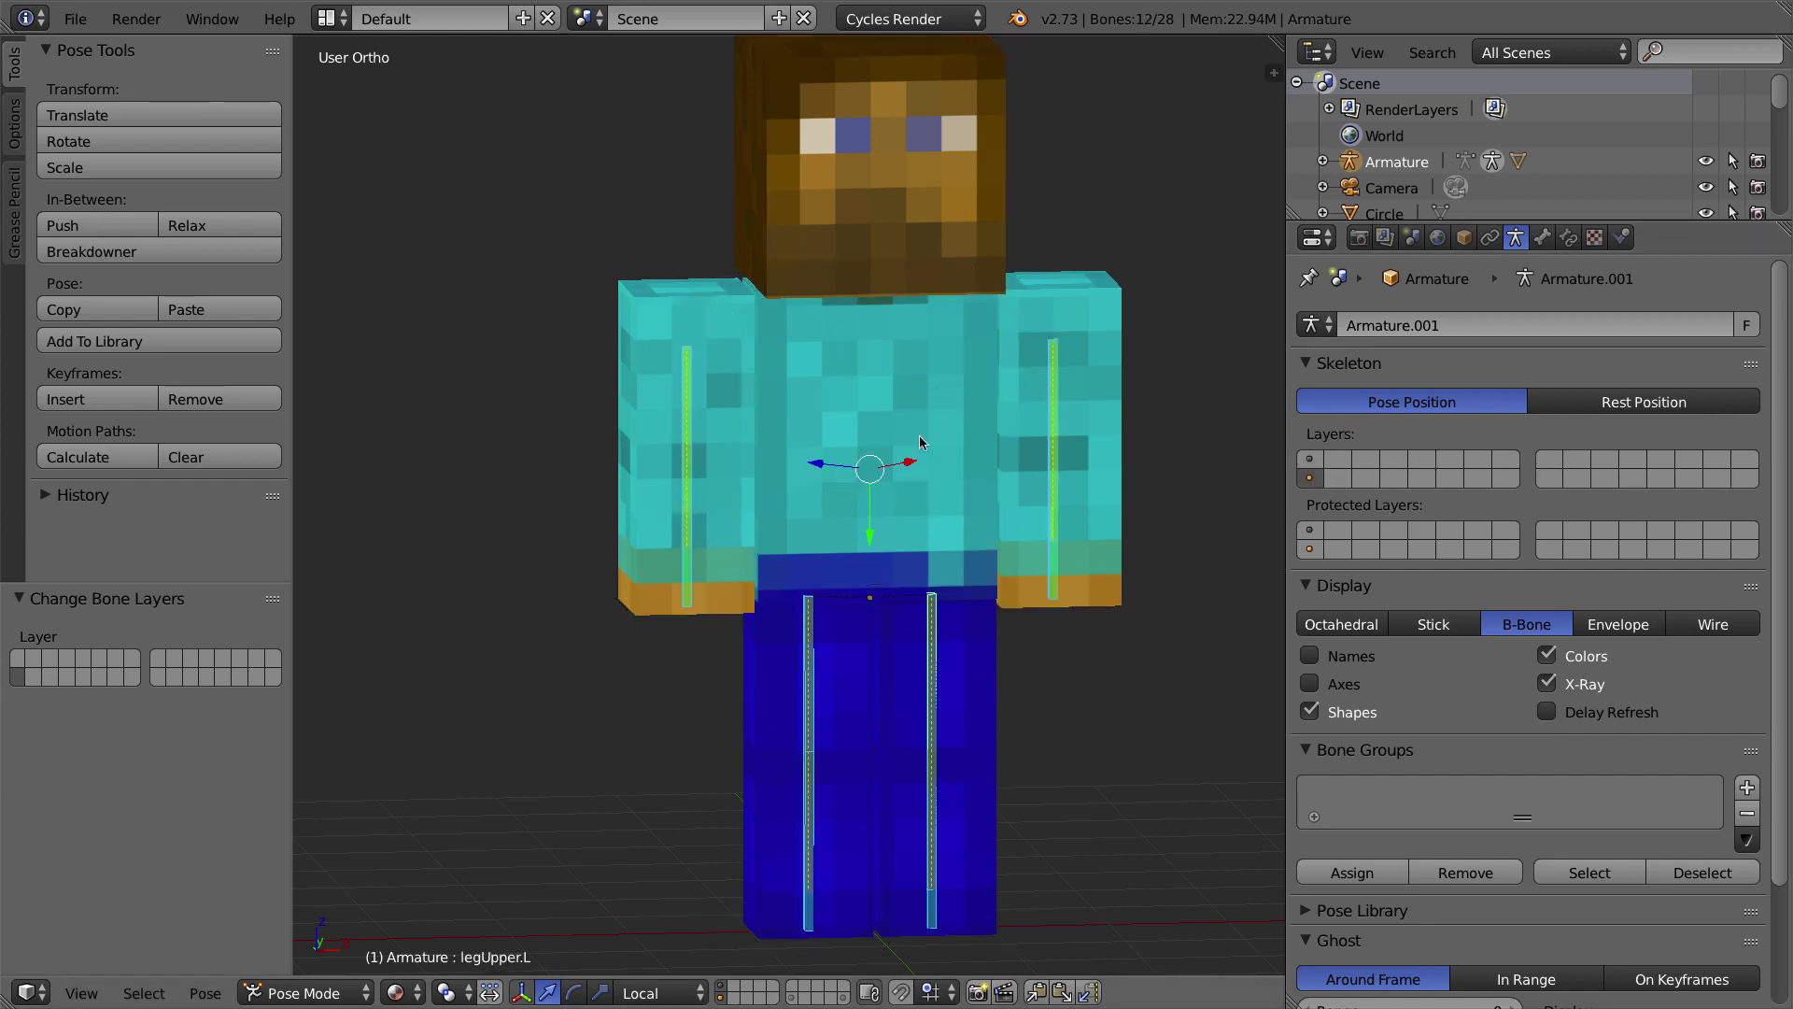
pyautogui.click(1312, 460)
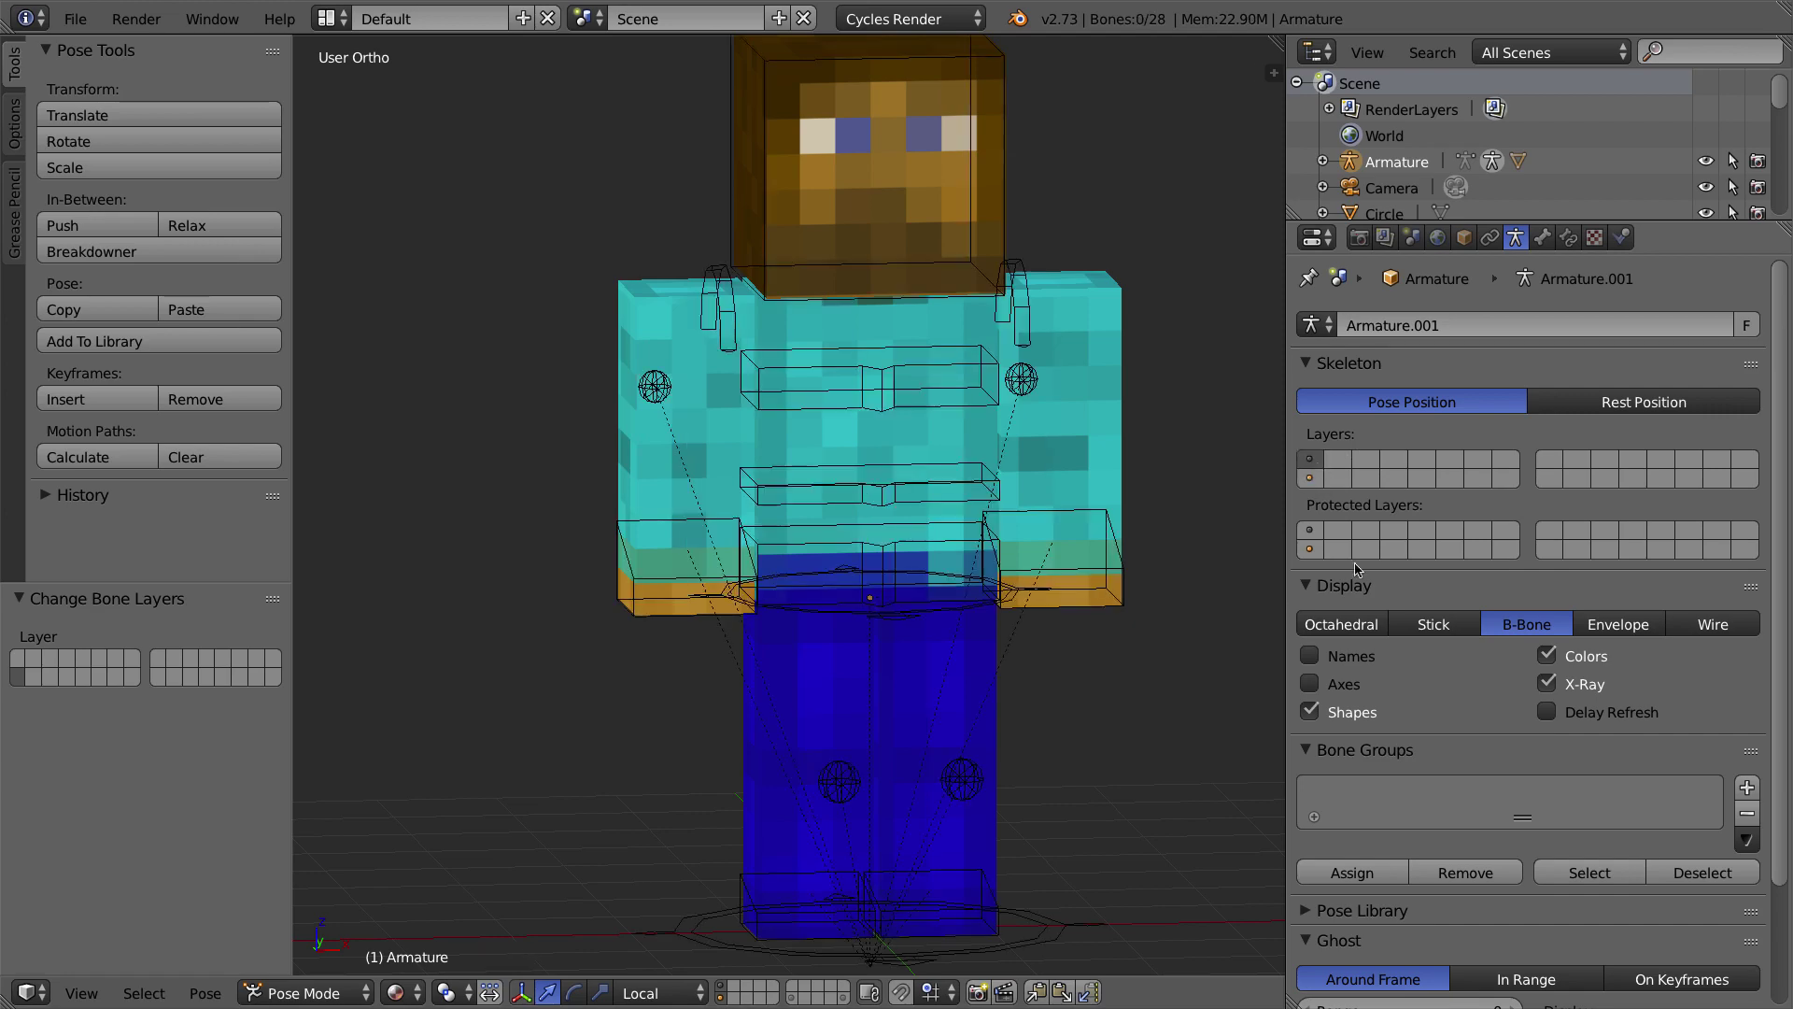
# Step: Select the hips and head control bones in turn, and hide the character mesh layer to view the bone shapes alone
pyautogui.rightClick(926, 551)
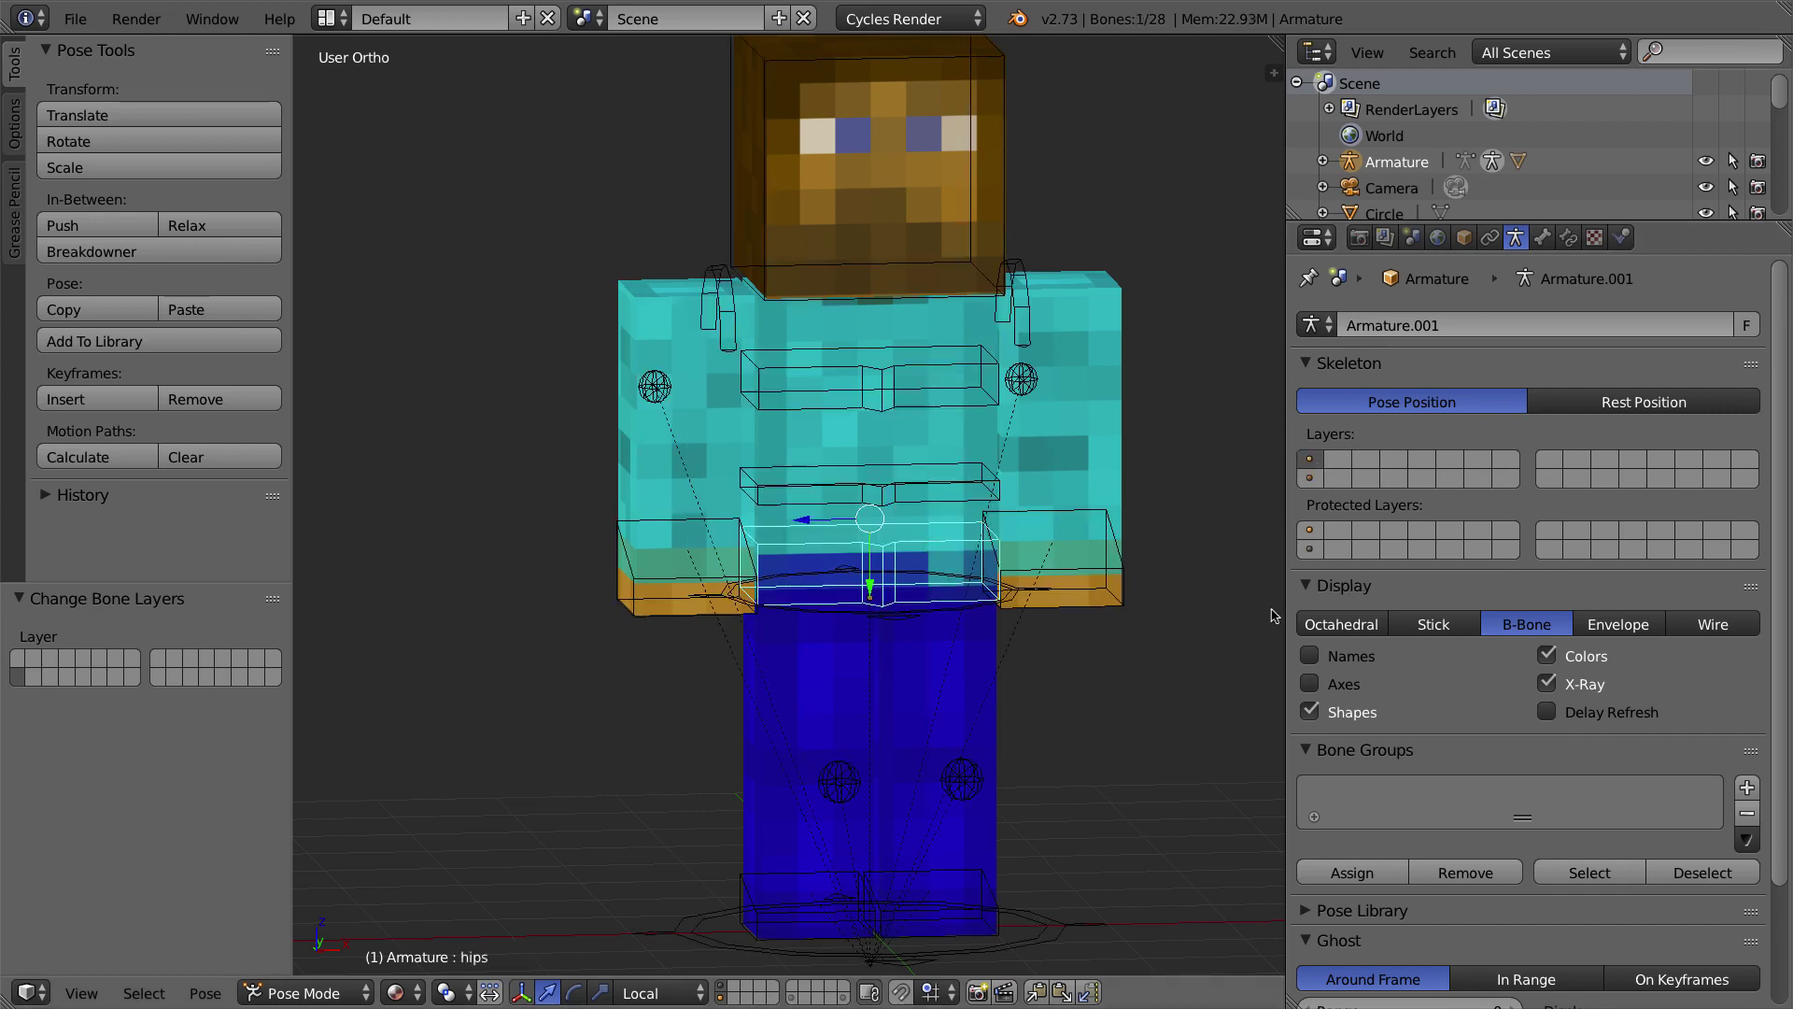
pyautogui.click(1360, 238)
pyautogui.hotkey('ctrl', 'Tab')
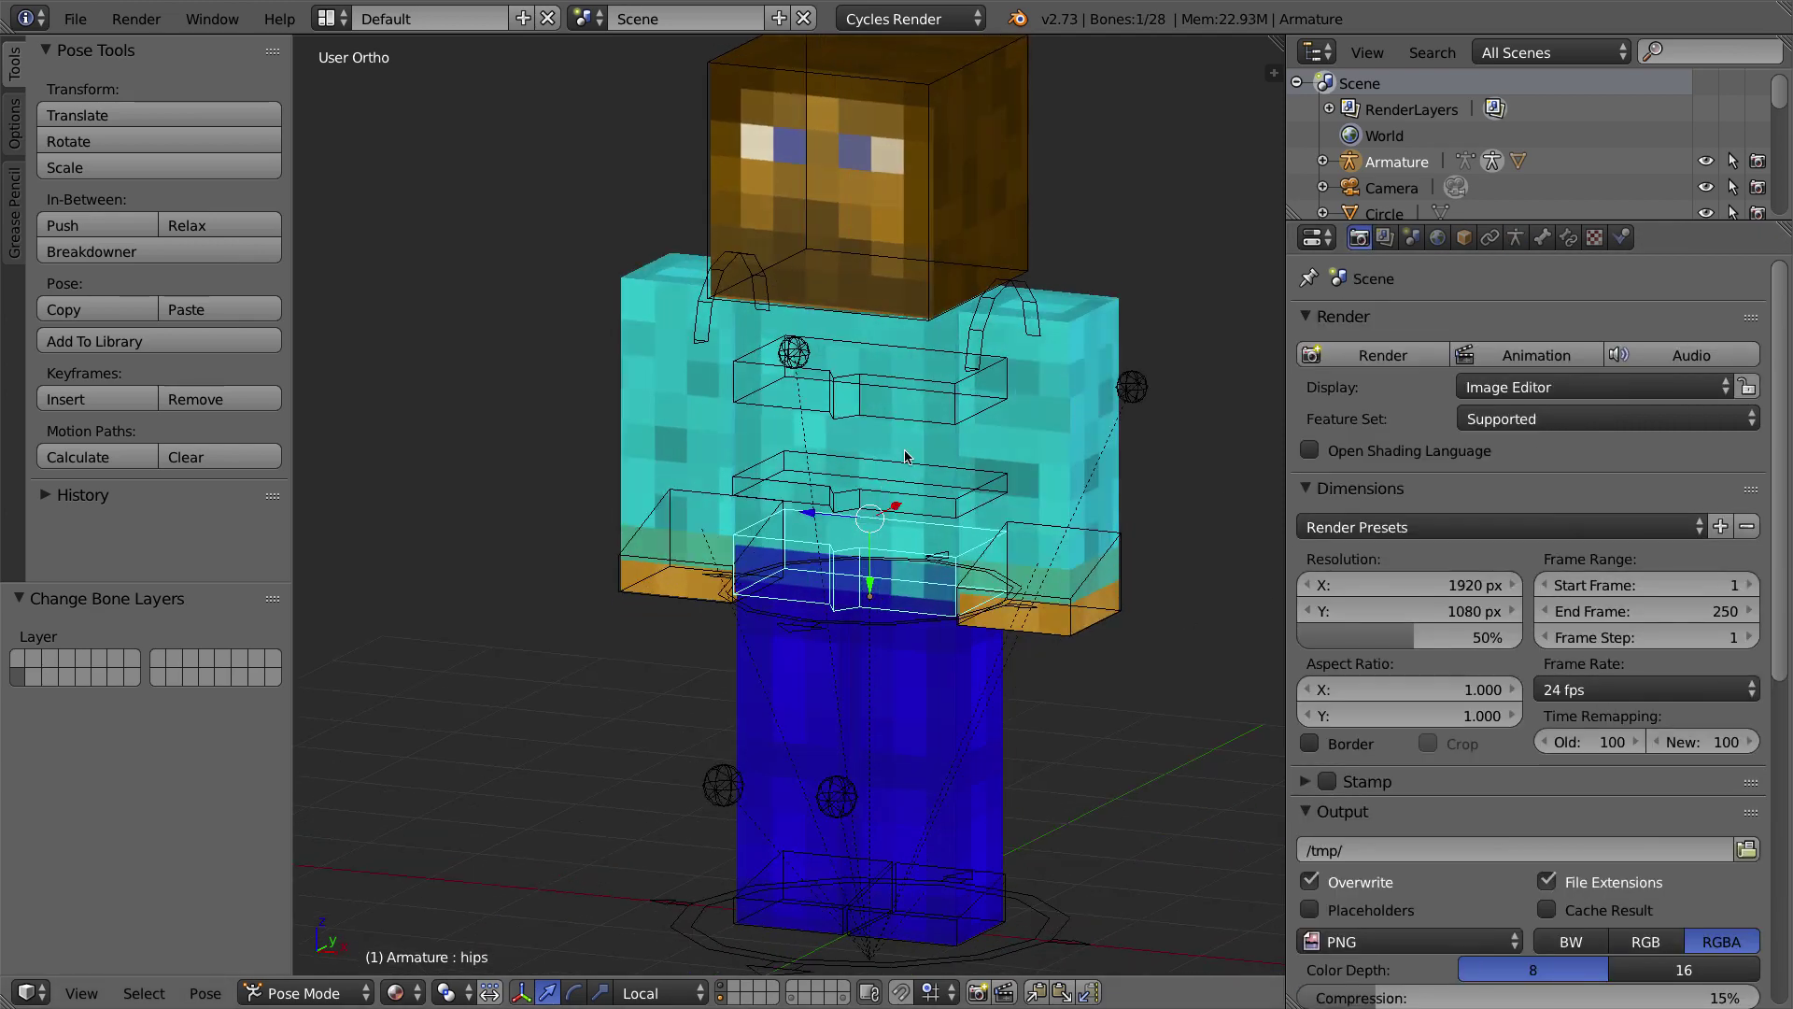
pyautogui.rightClick(978, 159)
pyautogui.rightClick(974, 208)
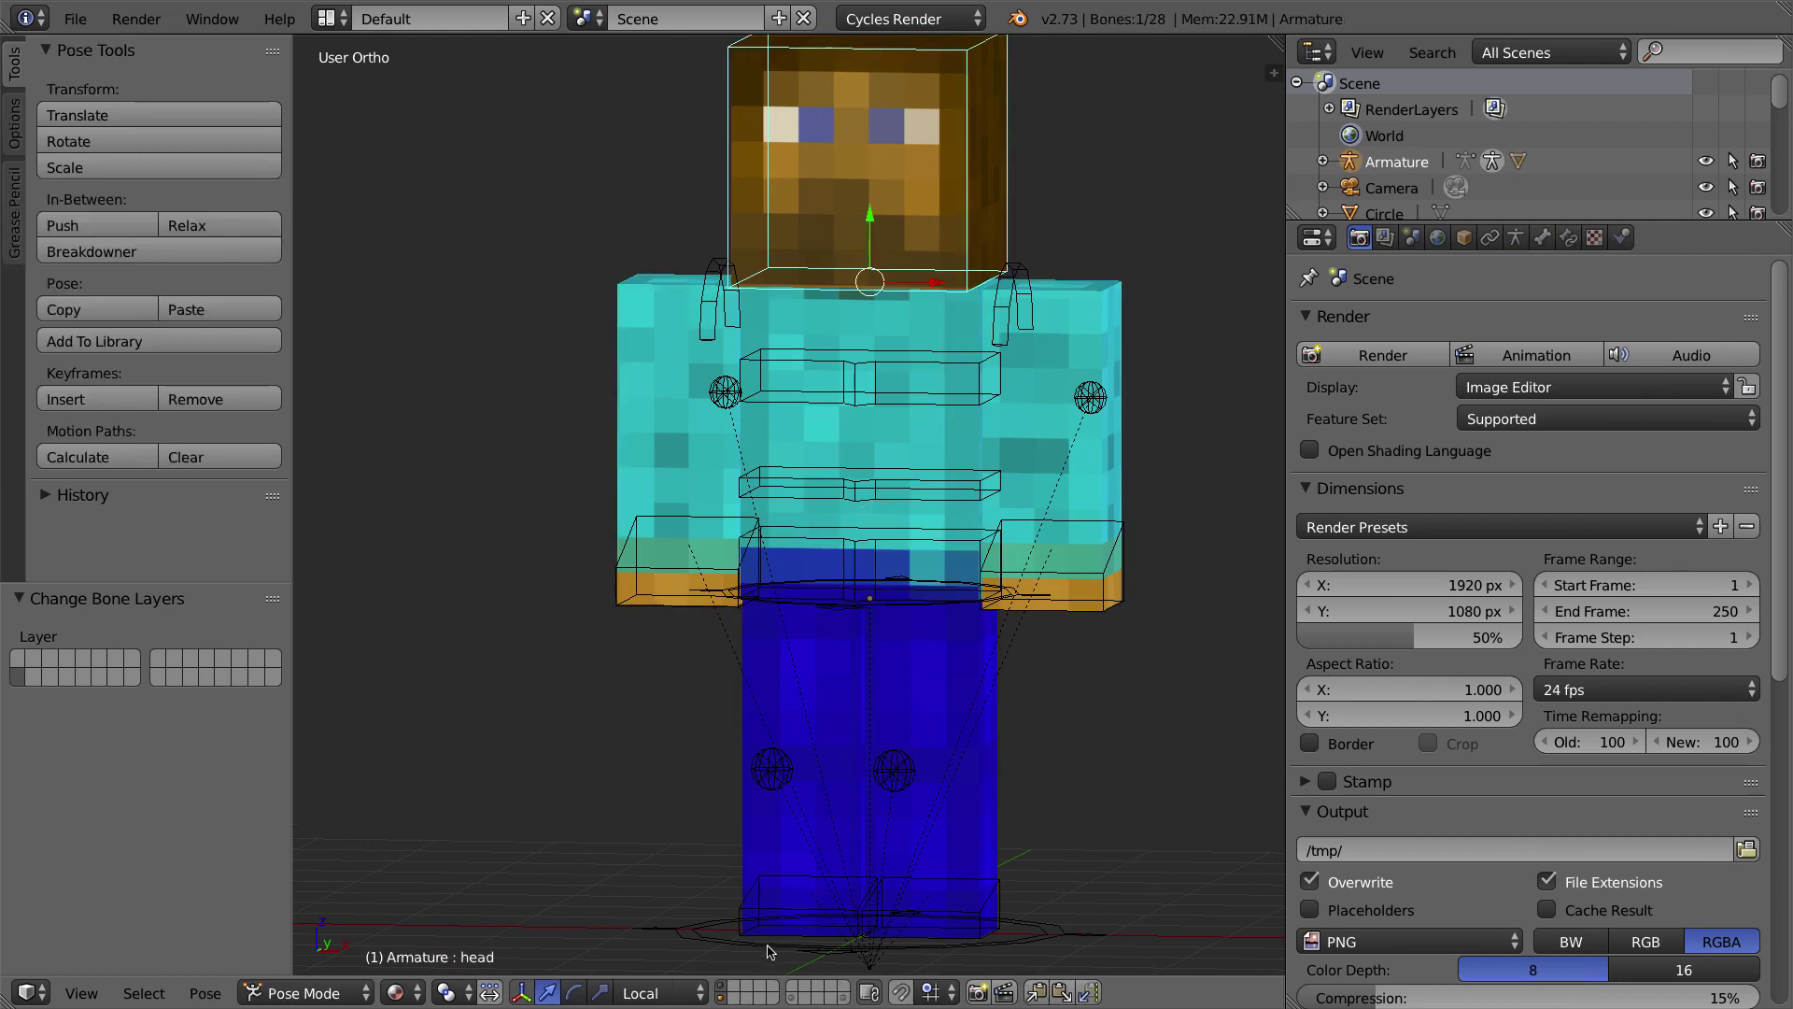
pyautogui.click(723, 998)
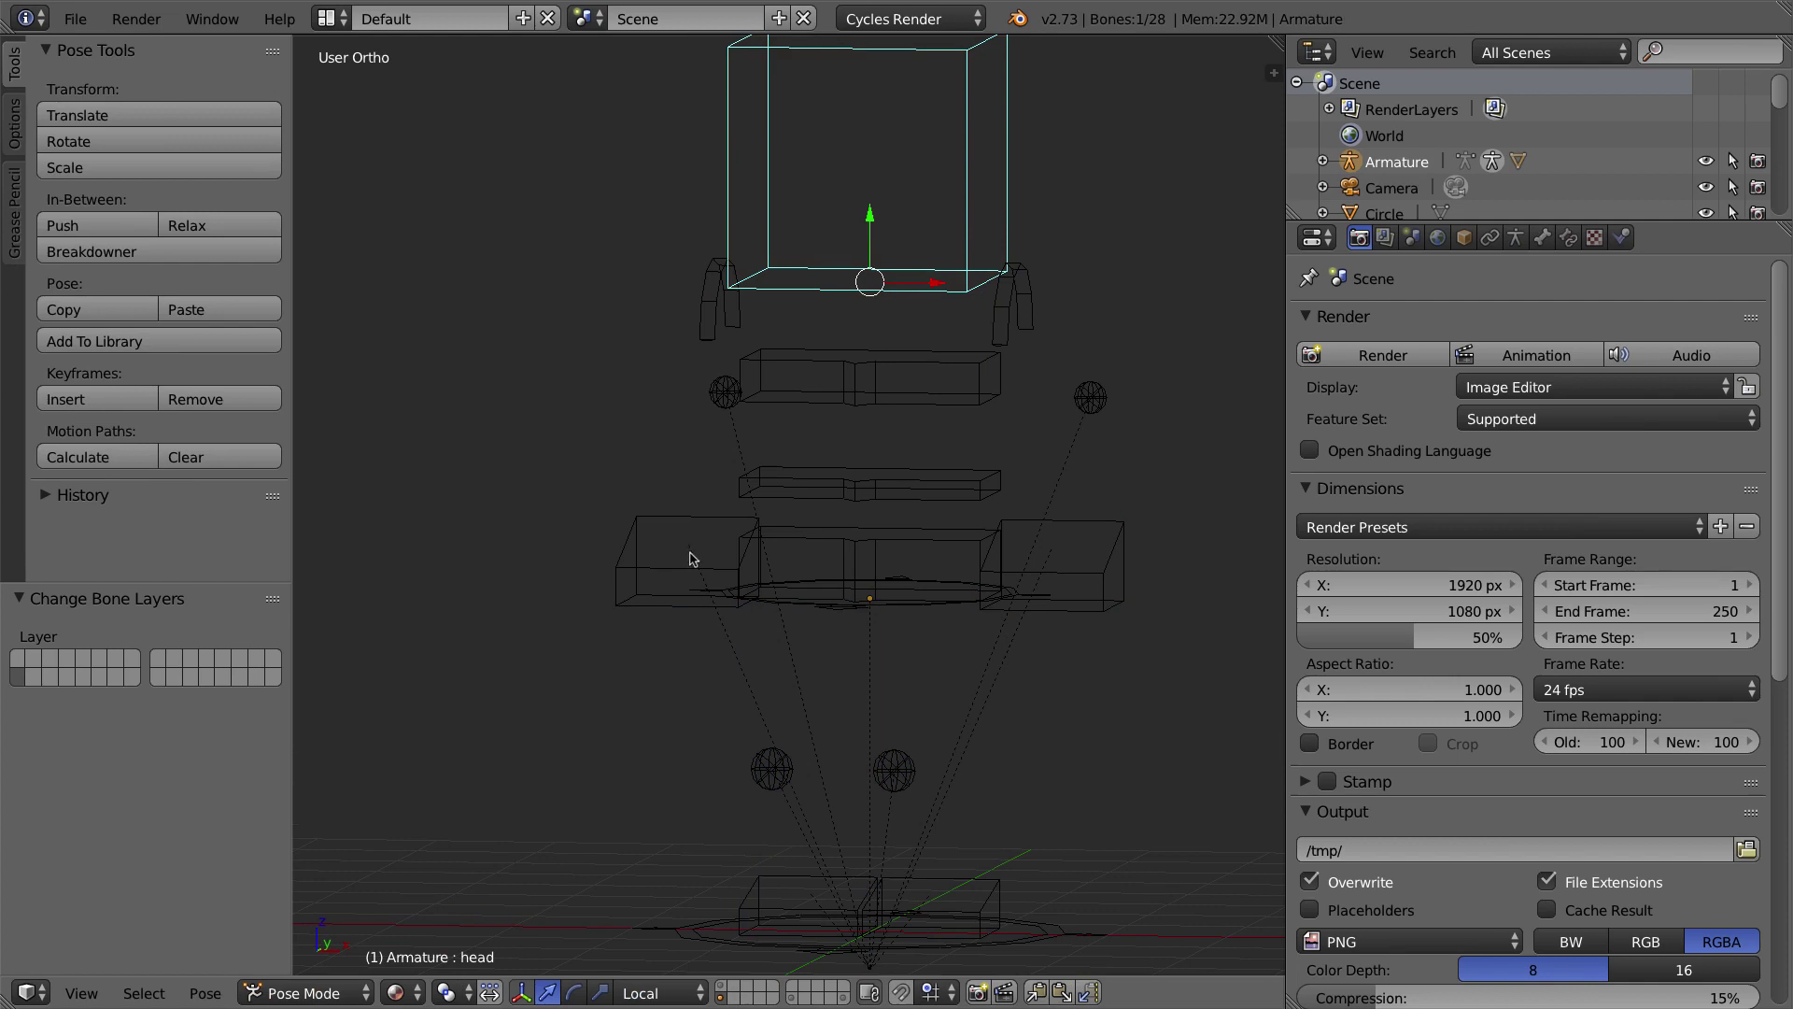
# Step: Move the handIK.R control bone up and outward by about -0.917, -0.055 and 1.134 along its local axes
pyautogui.rightClick(656, 557)
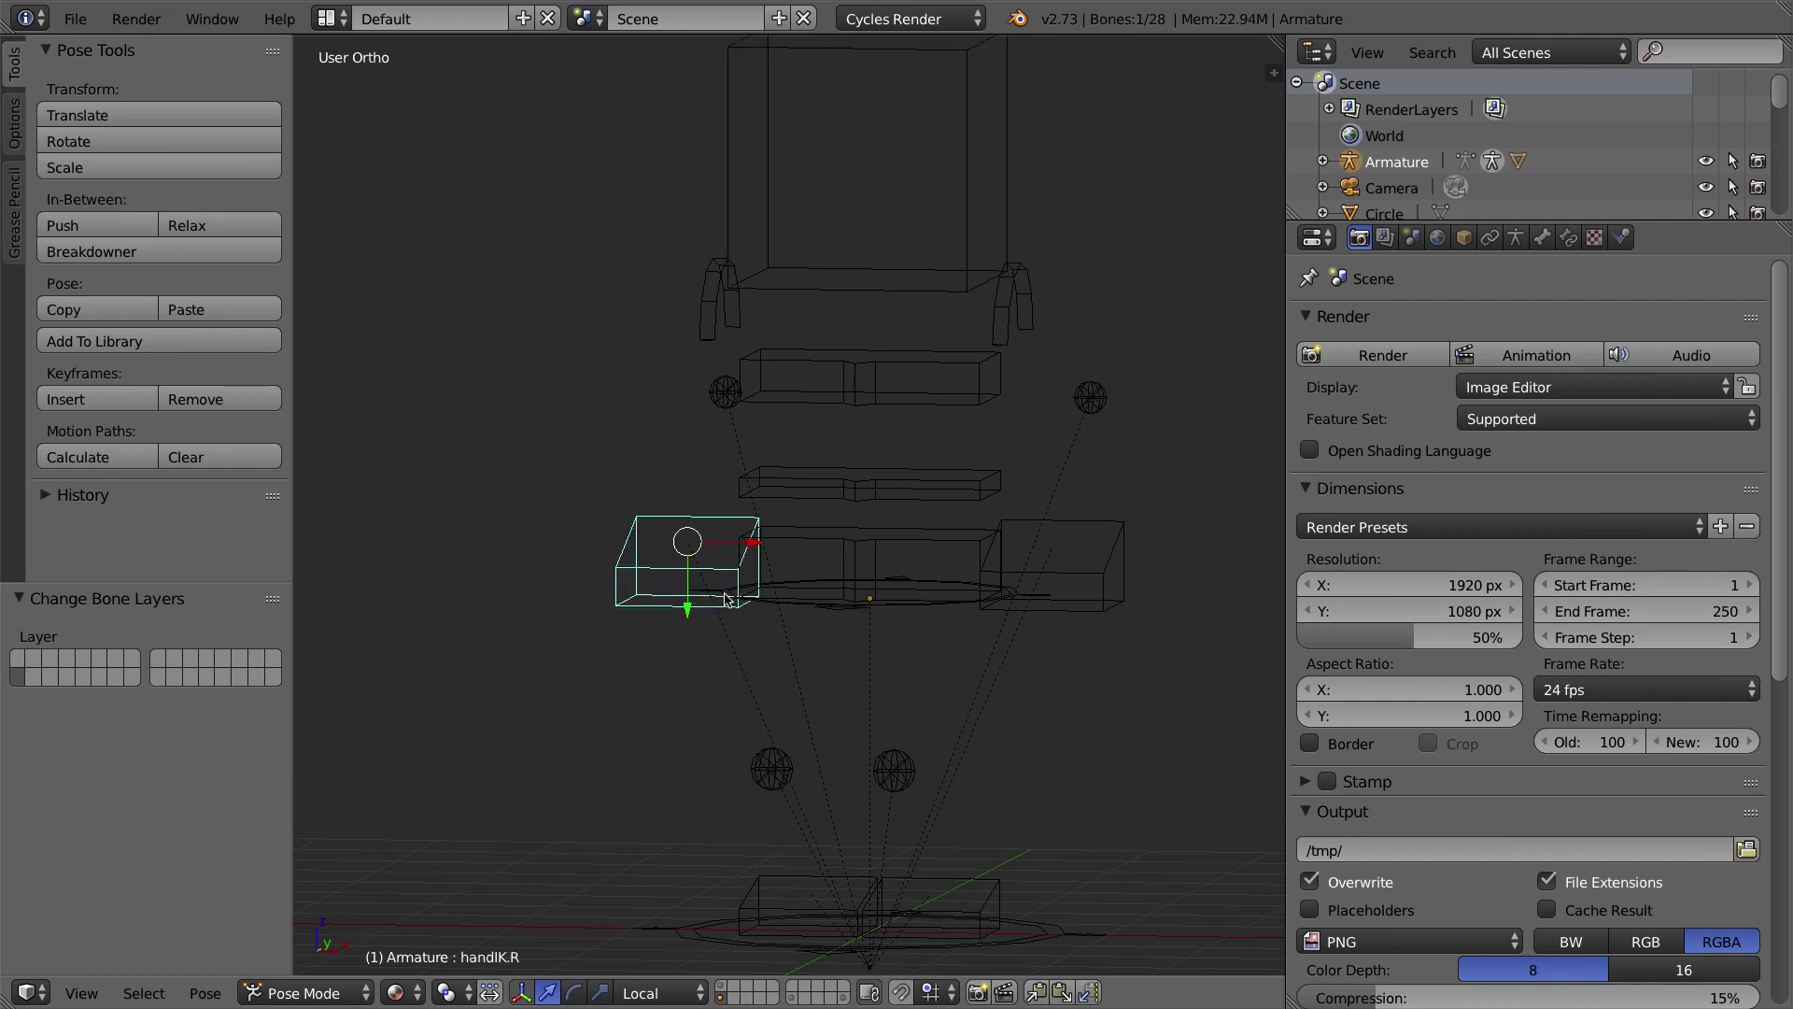
pyautogui.press('g')
pyautogui.click(572, 416)
pyautogui.moveTo(572, 416); pyautogui.dragTo(862, 576, button='middle')
# Step: View the control bones from several angles, show the character mesh layer again, and select the handIK.R bone
pyautogui.rightClick(831, 728)
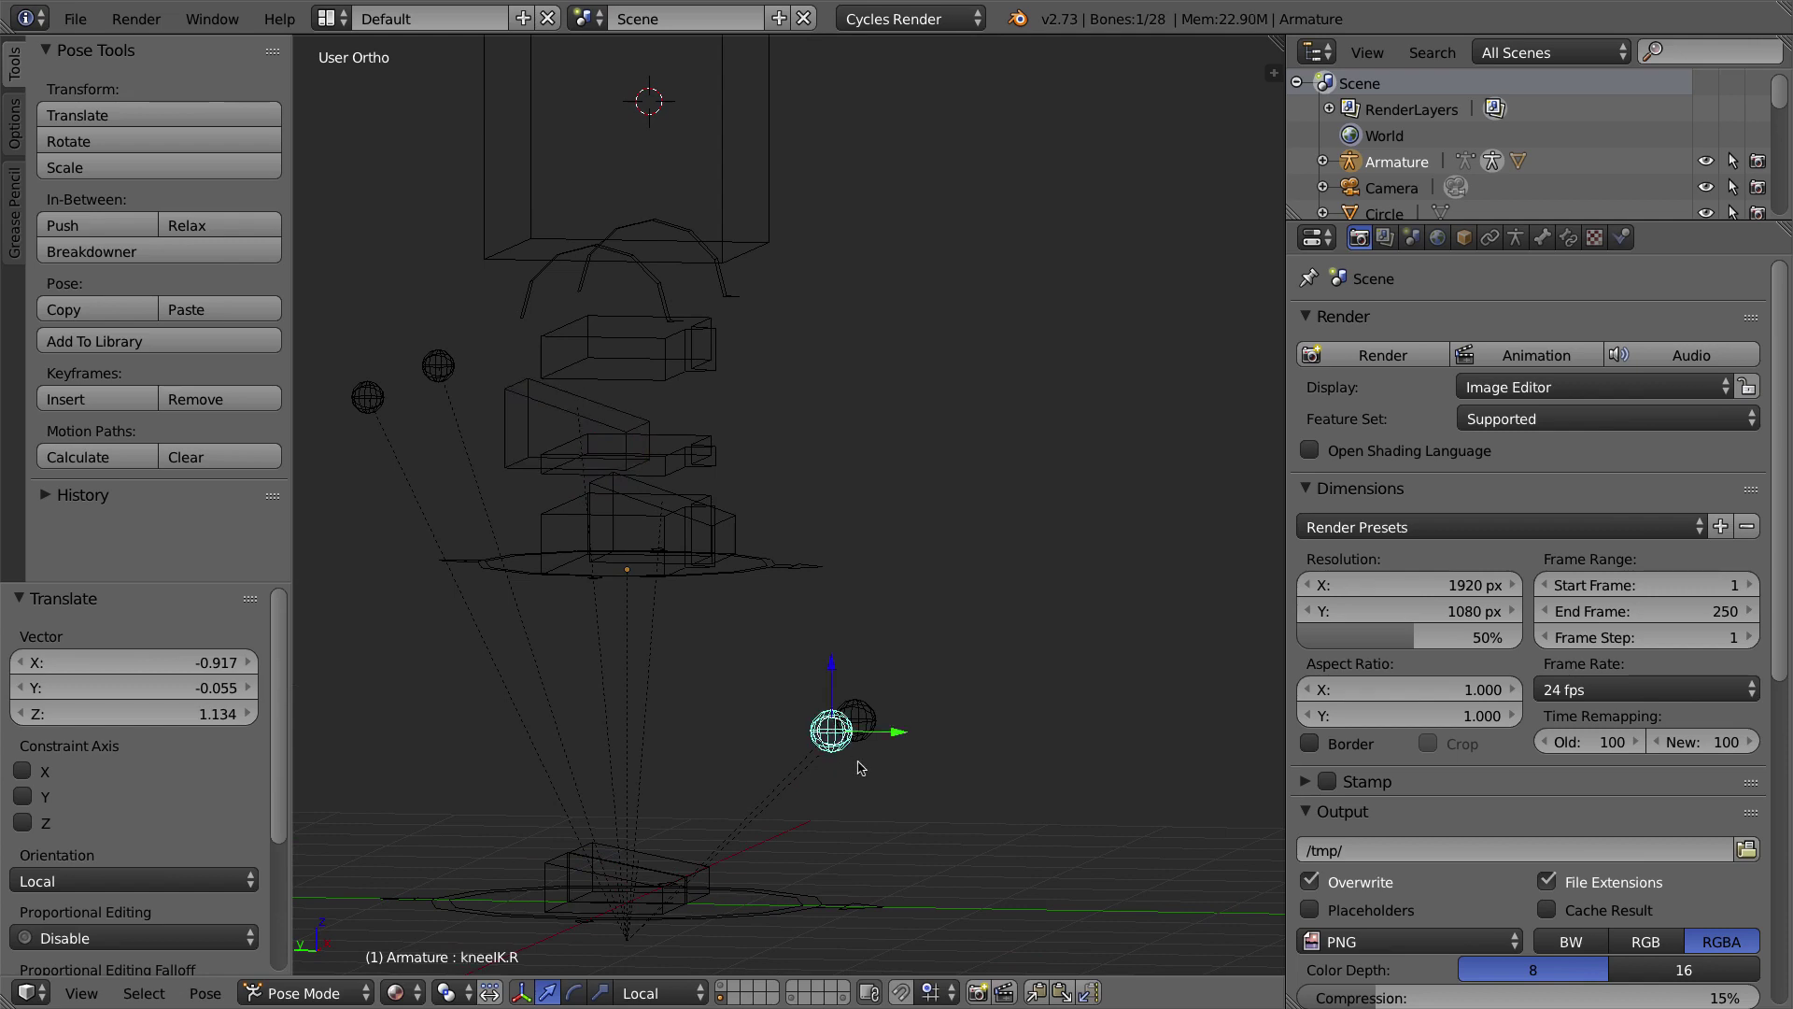
pyautogui.moveTo(699, 630); pyautogui.dragTo(807, 584, button='middle')
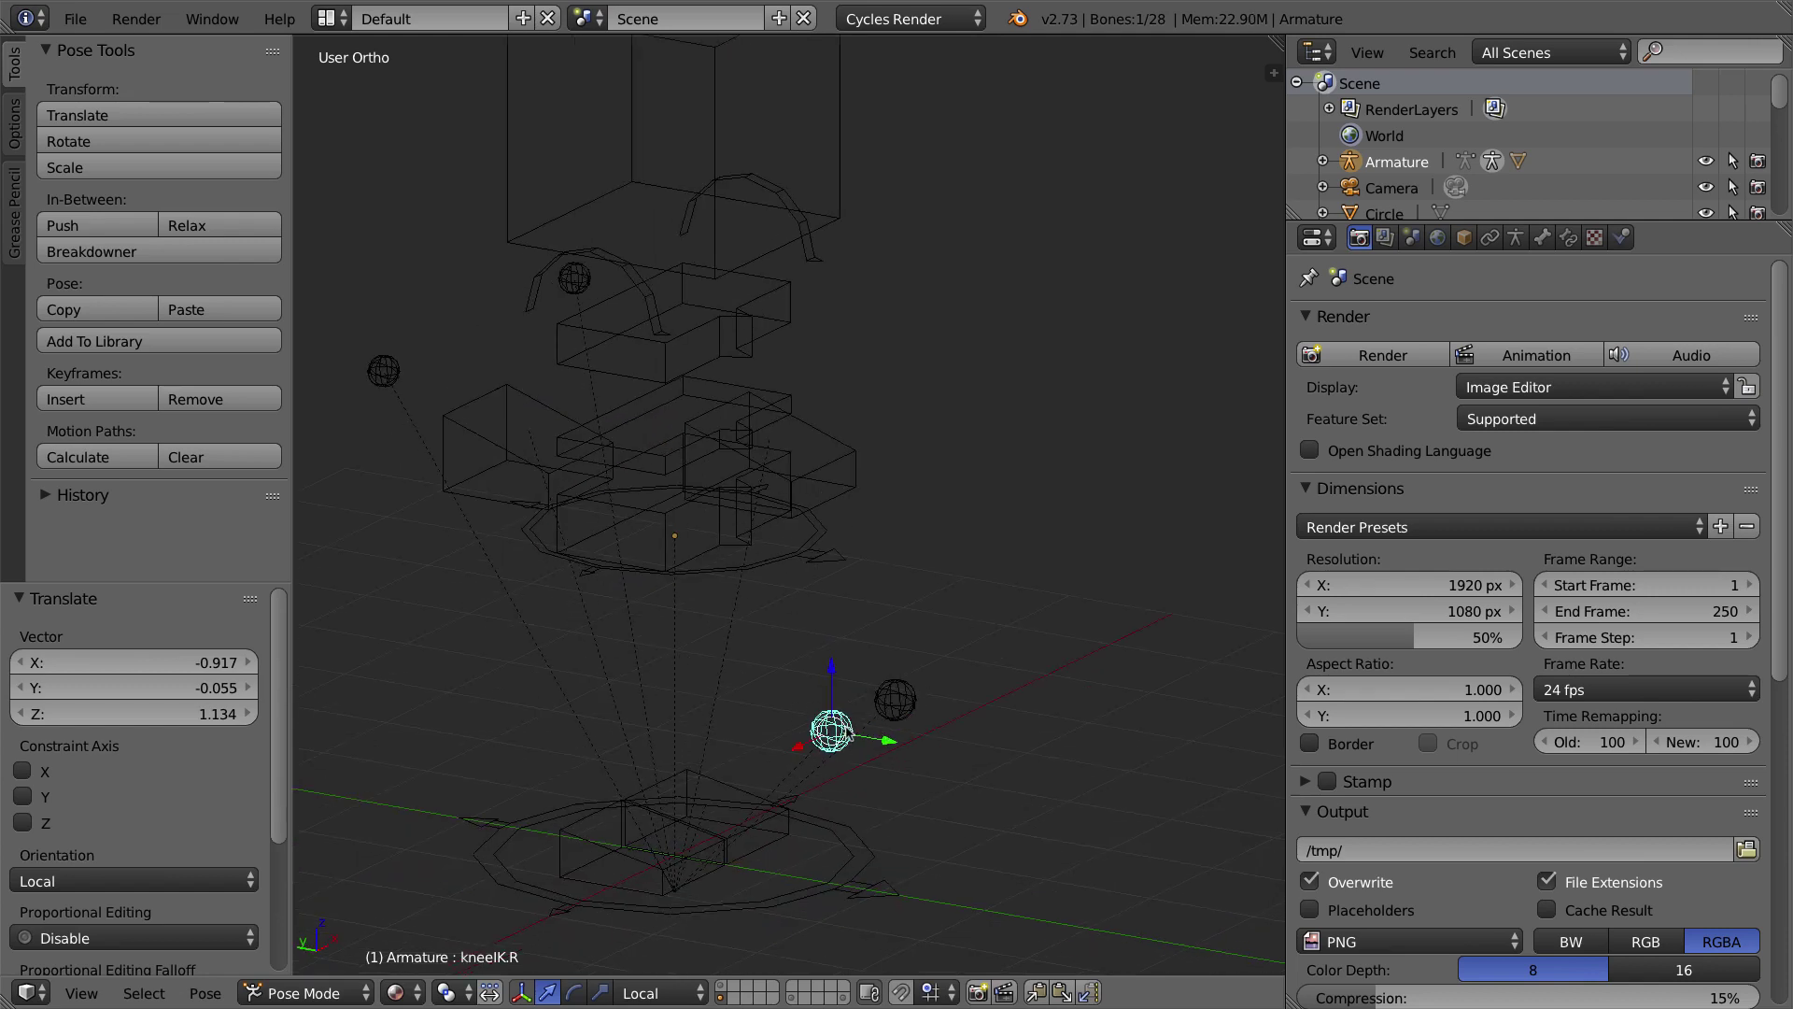
pyautogui.moveTo(909, 736); pyautogui.dragTo(815, 702, button='middle')
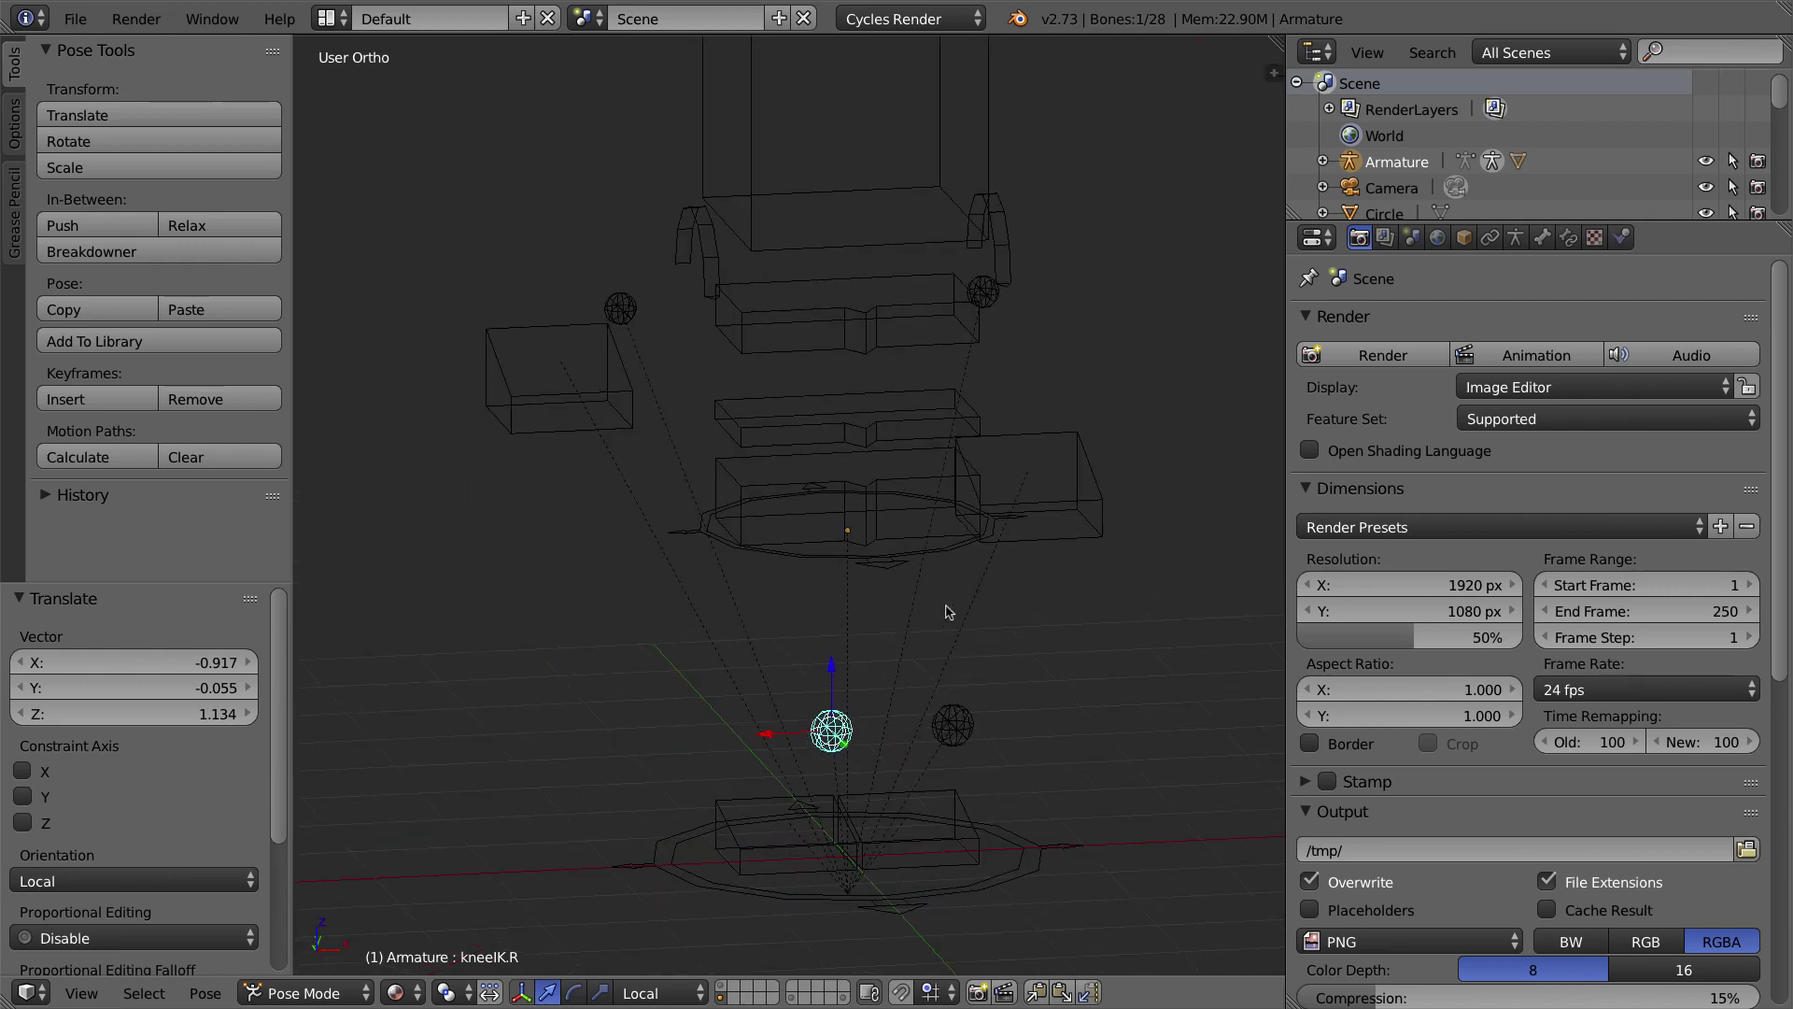
pyautogui.scroll(-2, 1002, 580)
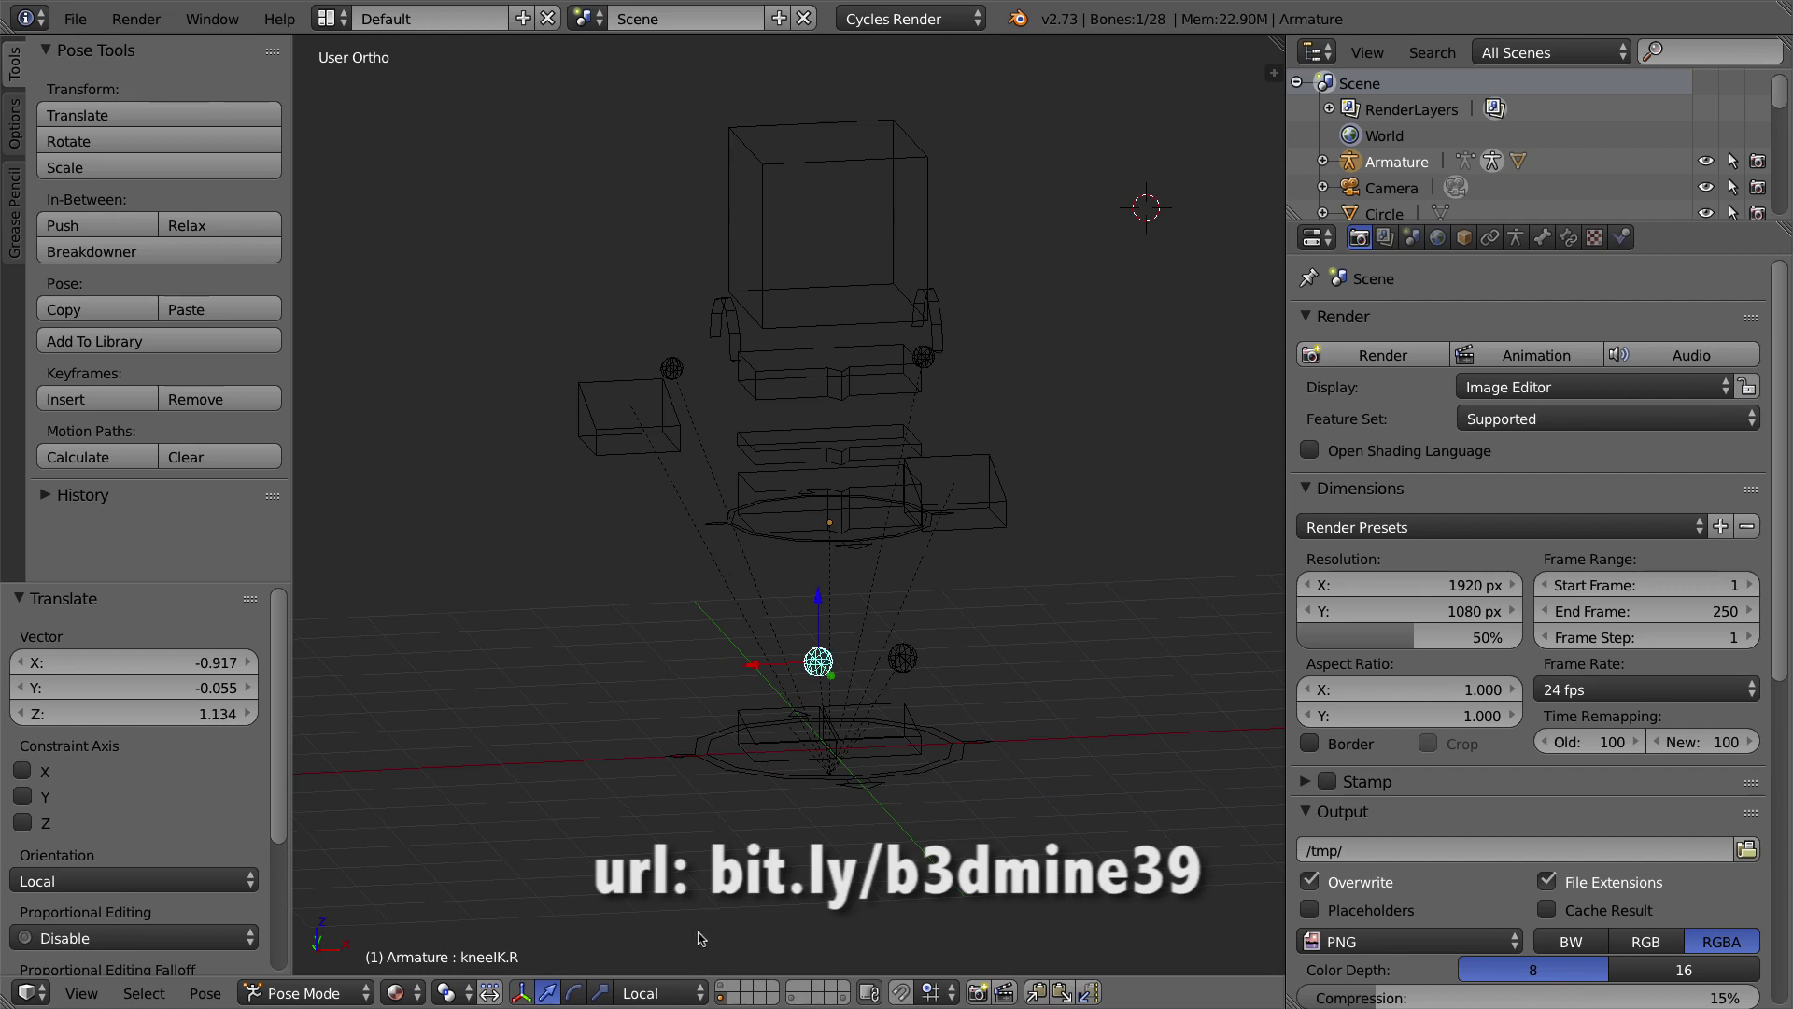
pyautogui.keyDown('shift'); pyautogui.click(728, 988); pyautogui.keyUp('shift')
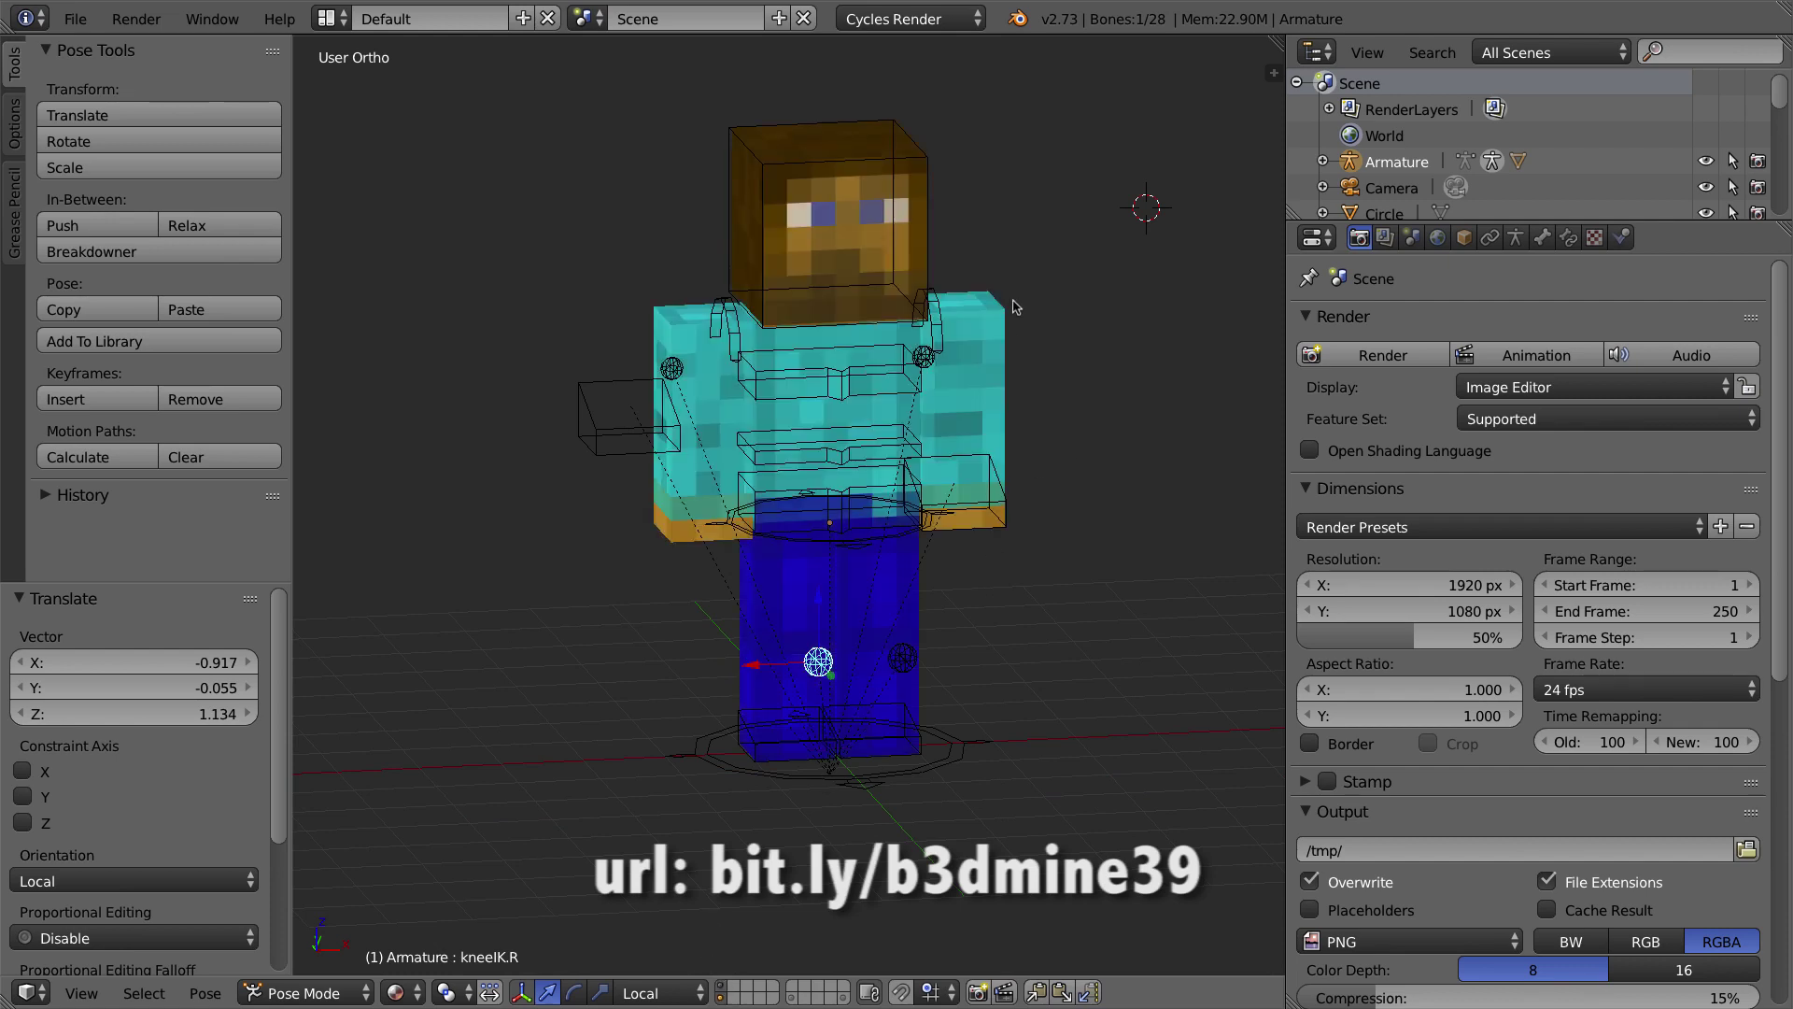
pyautogui.rightClick(651, 435)
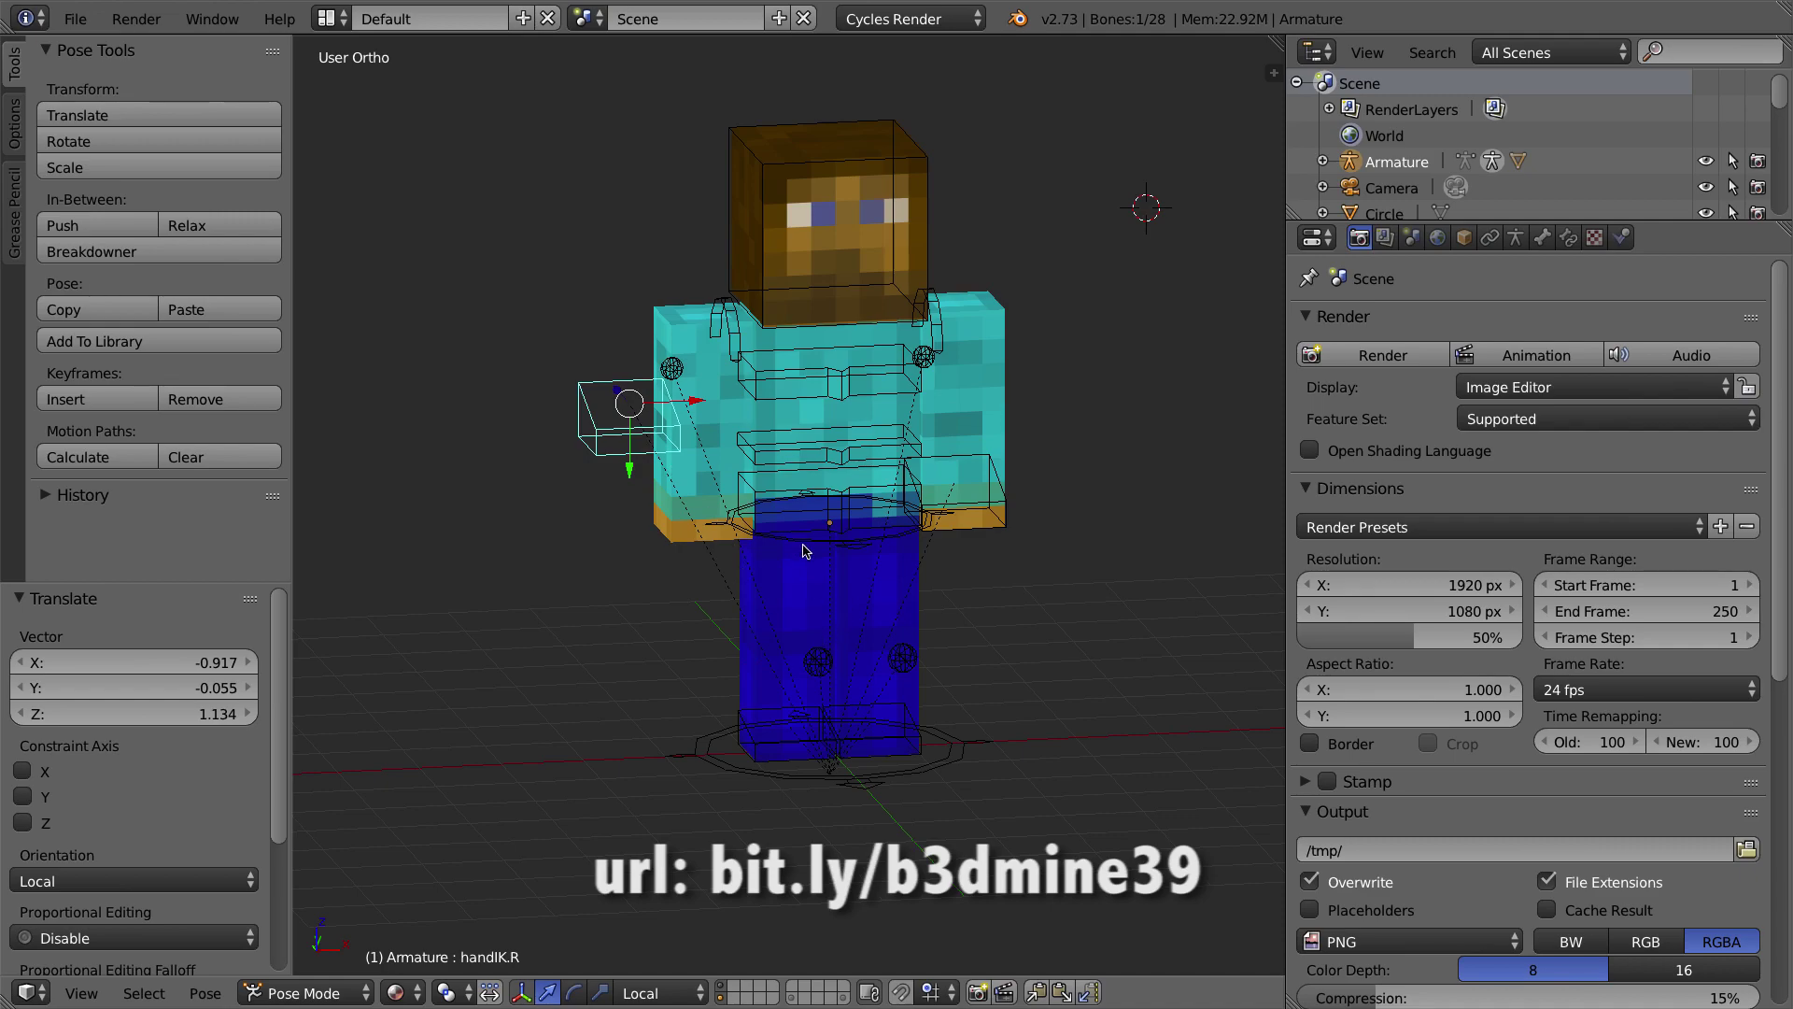